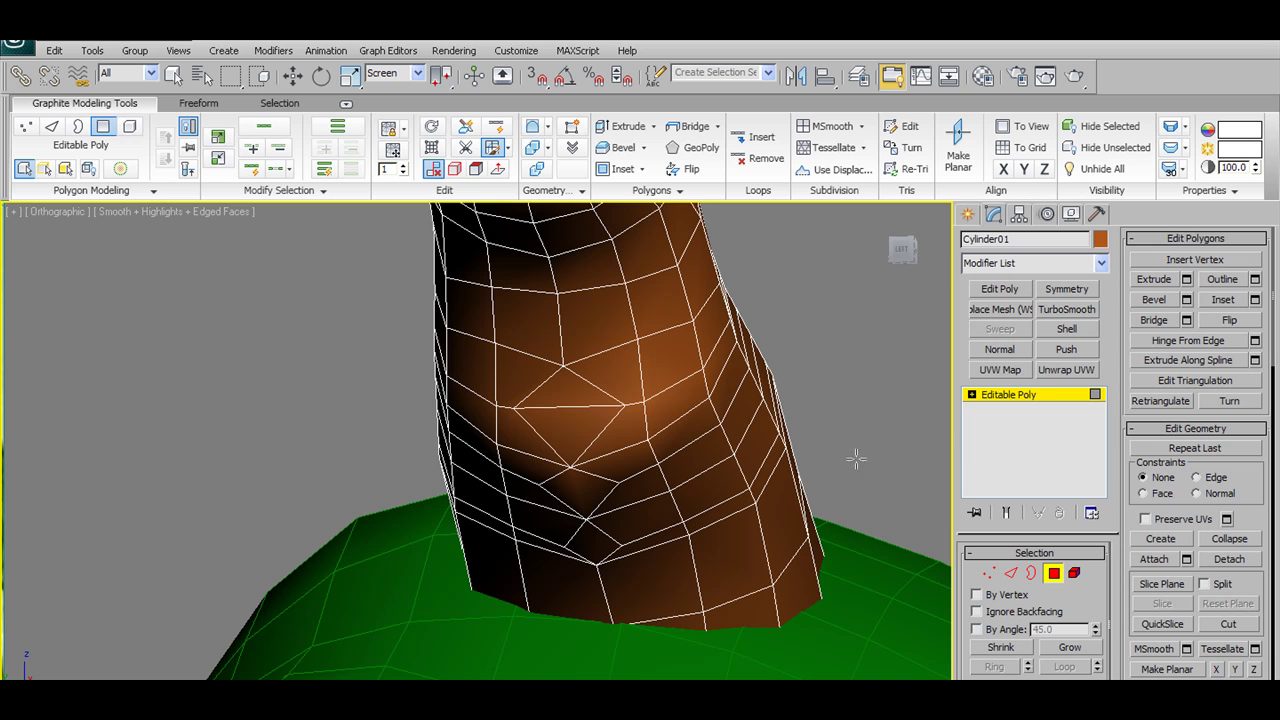
# - Weld the two opposite corner vertices of the diamond-shaped faces low on the trunk, adjusting the weld threshold until they merge
pyautogui.click(987, 574)
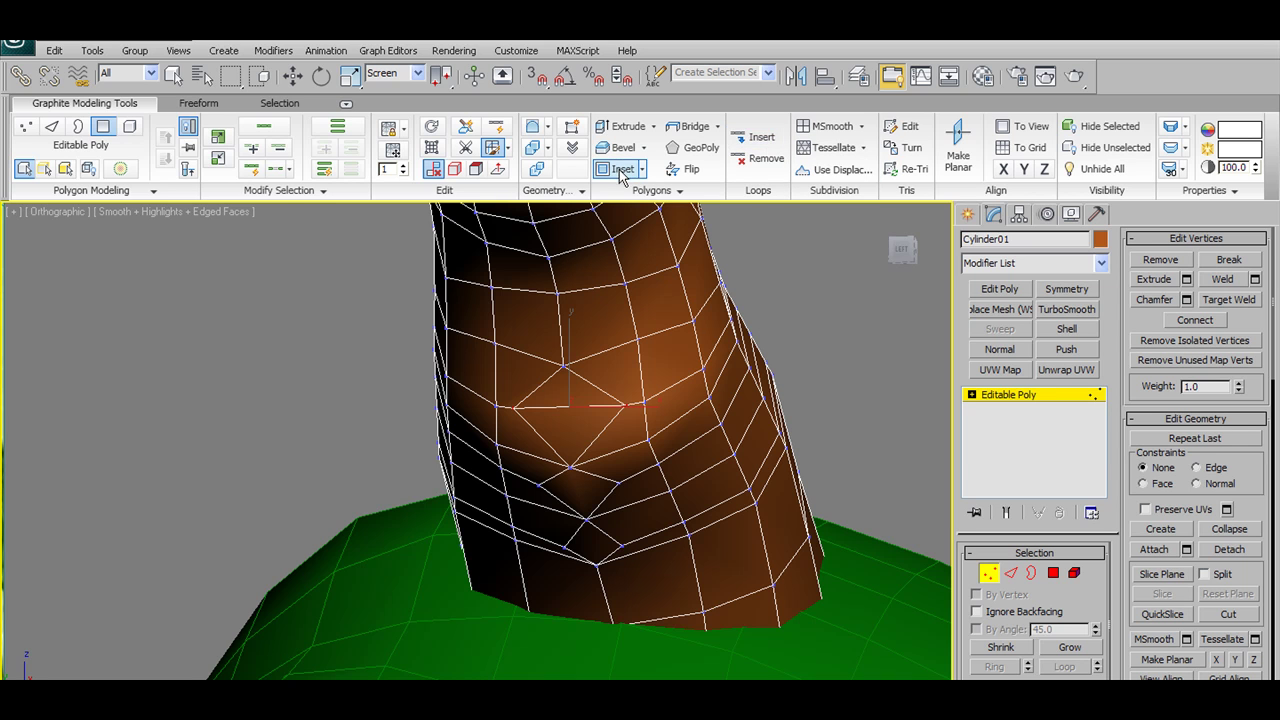
pyautogui.click(26, 126)
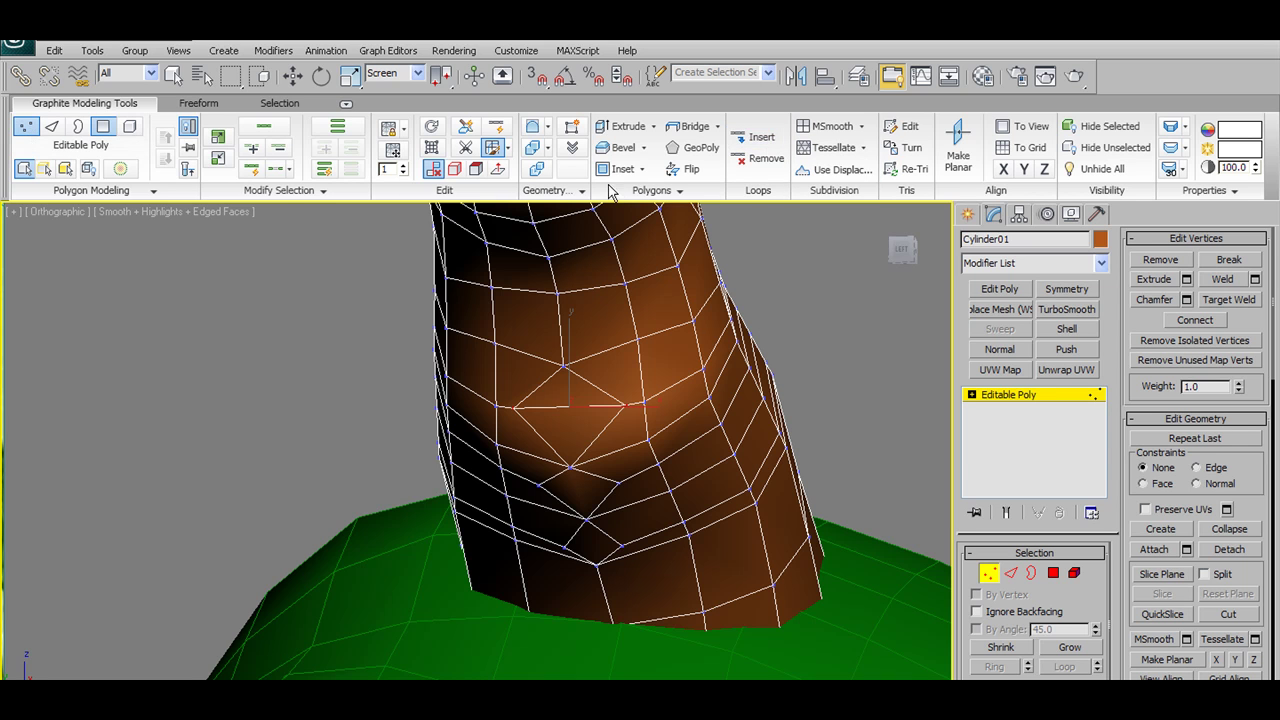
pyautogui.keyDown('shift'); pyautogui.click(626, 168); pyautogui.keyUp('shift')
pyautogui.moveTo(951, 330); pyautogui.dragTo(951, 217)
pyautogui.click(924, 404)
# - Reposition the welded vertex to even out the surrounding faces of the lower trunk
pyautogui.keyDown('alt'); pyautogui.moveTo(806, 393); pyautogui.dragTo(669, 412, button='middle'); pyautogui.keyUp('alt')
pyautogui.press('w')
pyautogui.moveTo(598, 382); pyautogui.dragTo(573, 386)
pyautogui.scroll(-5, 574, 386)
pyautogui.keyDown('alt'); pyautogui.moveTo(576, 387); pyautogui.dragTo(720, 391, button='middle'); pyautogui.keyUp('alt')
pyautogui.scroll(3, 660, 420)
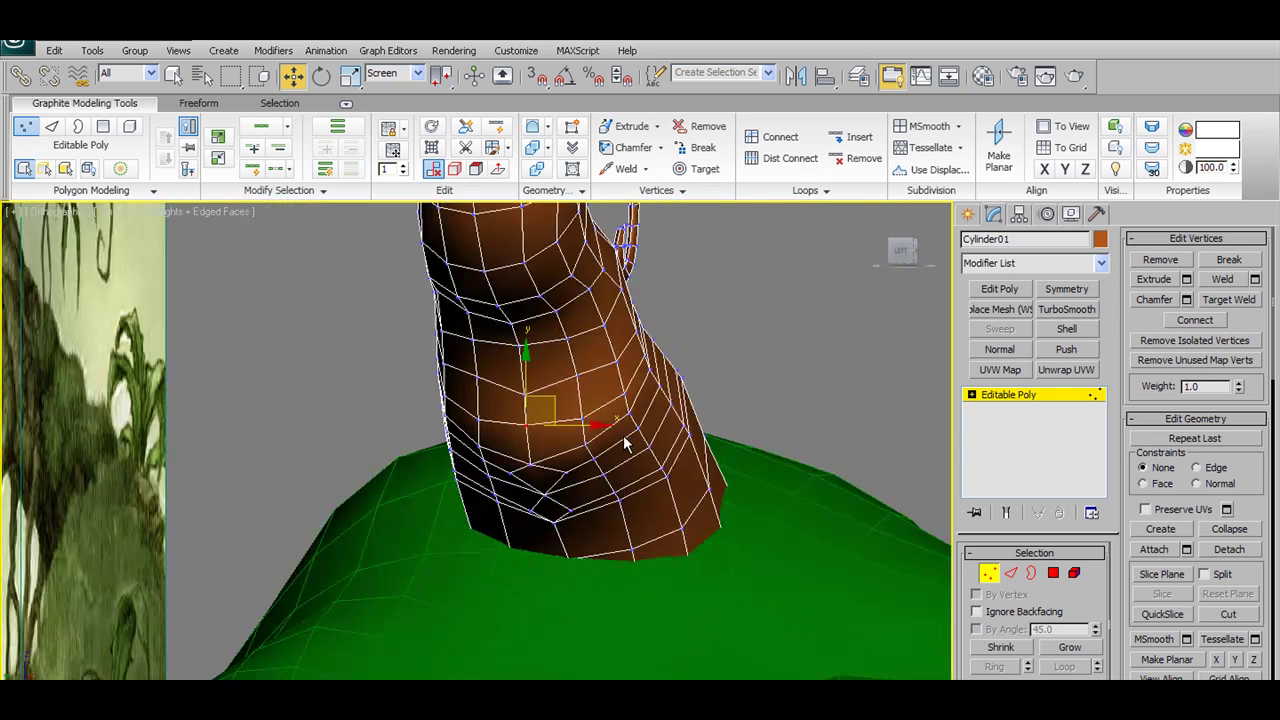
# - Constrain vertex movement to edges and adjust the vertices around the welded point into a rounder ring of faces
pyautogui.moveTo(581, 416)
pyautogui.keyDown('alt'); pyautogui.mouseDown(button='middle')
pyautogui.moveTo(595, 420)
pyautogui.moveTo(600, 400)
pyautogui.moveTo(621, 405)
pyautogui.moveTo(584, 412)
pyautogui.moveTo(588, 424)
pyautogui.mouseUp(button='middle'); pyautogui.keyUp('alt')
pyautogui.click(455, 170)
pyautogui.moveTo(605, 418); pyautogui.dragTo(614, 432)
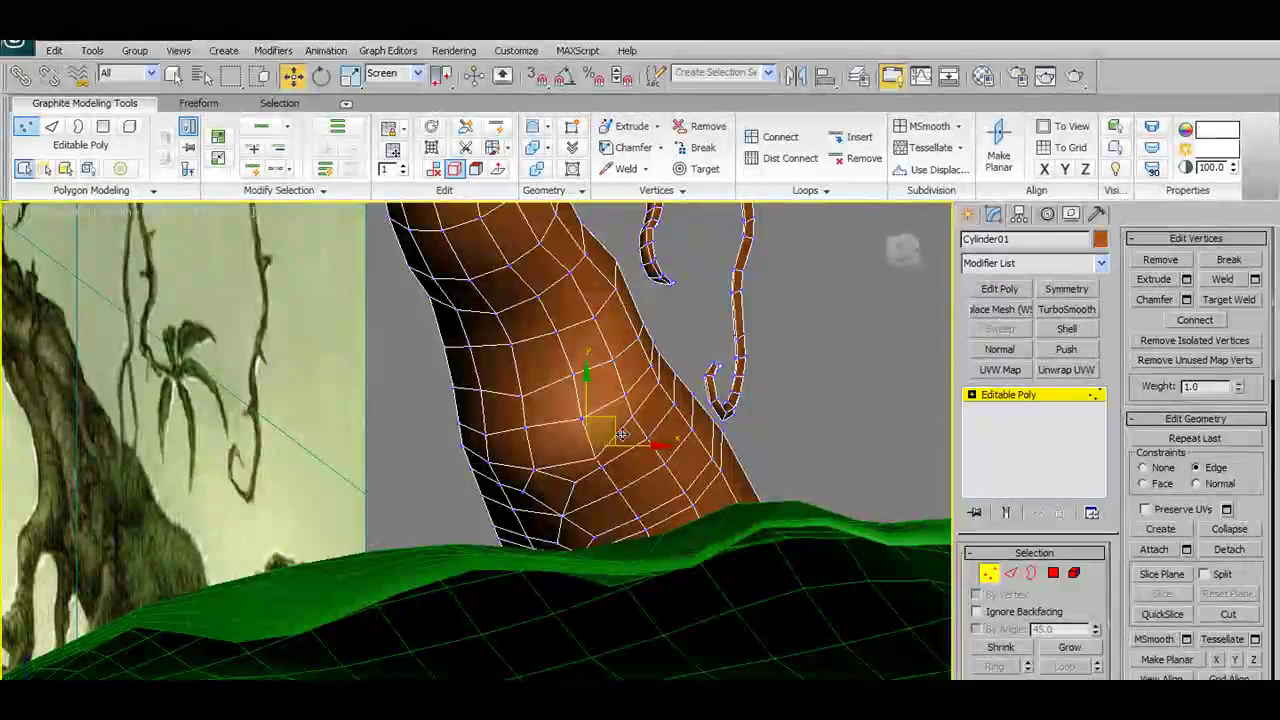
pyautogui.click(576, 376)
pyautogui.moveTo(598, 348); pyautogui.dragTo(535, 397)
pyautogui.click(521, 427)
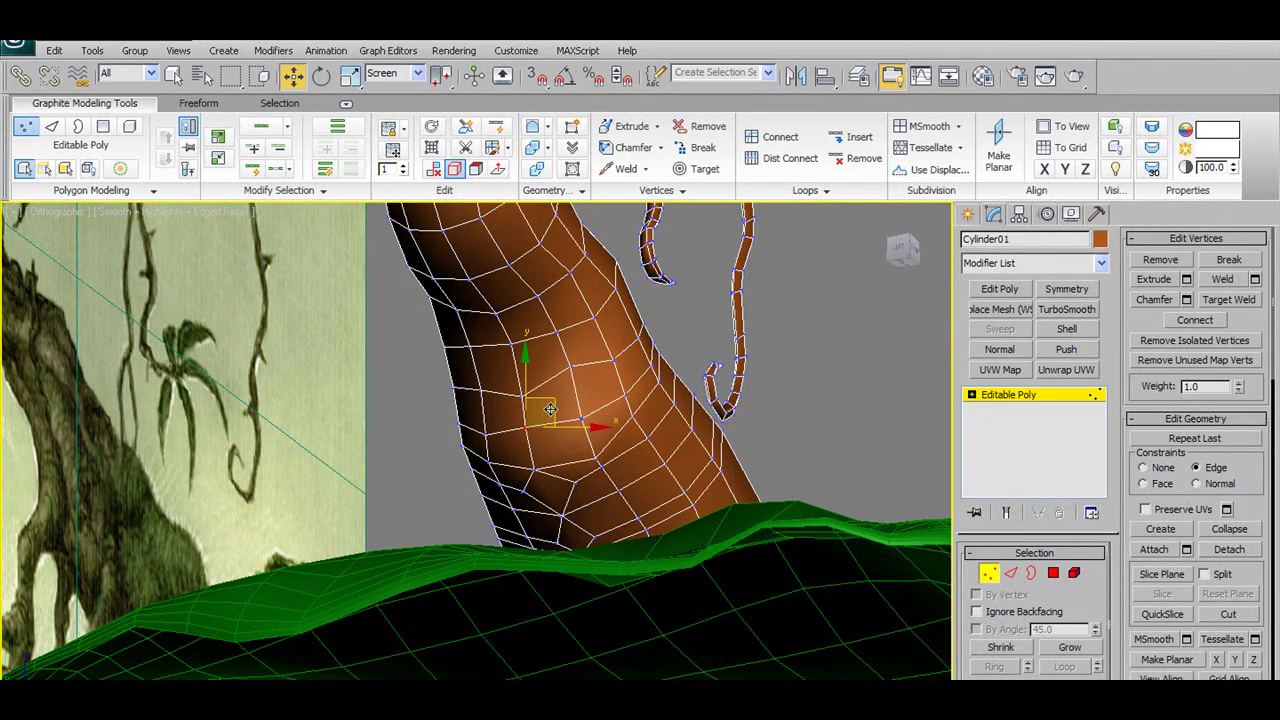
pyautogui.click(622, 392)
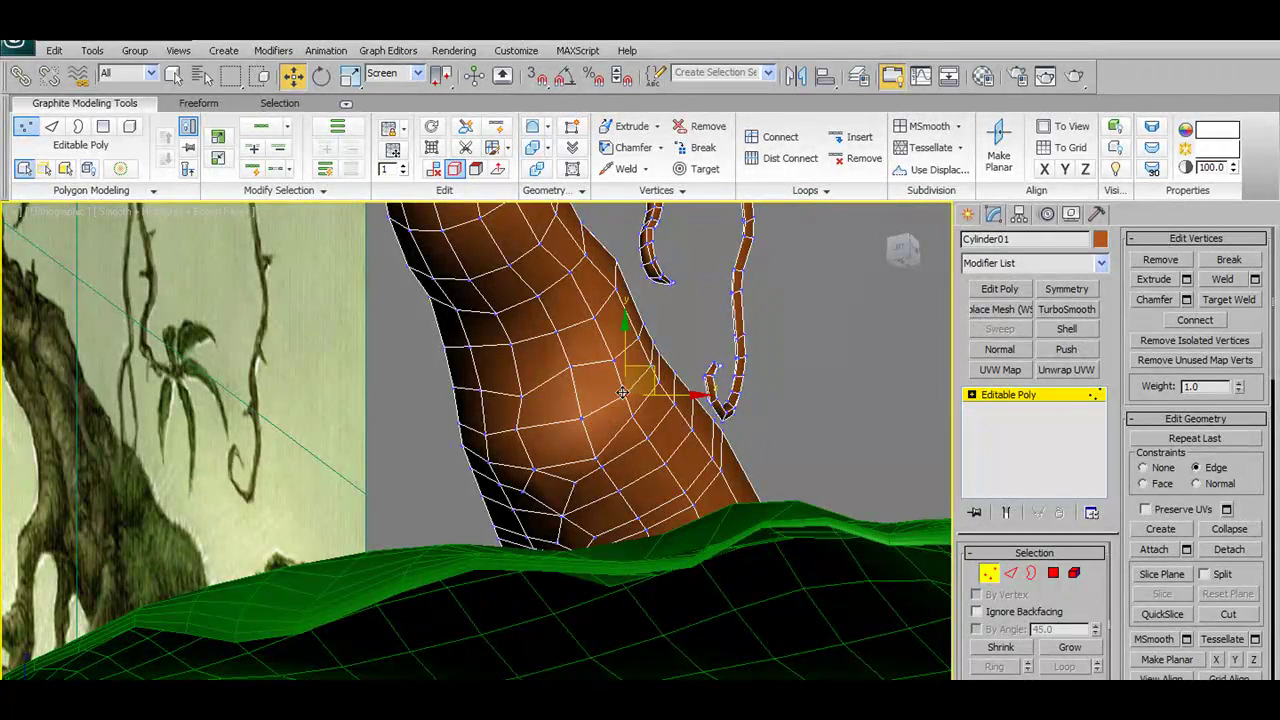
pyautogui.click(636, 390)
pyautogui.click(581, 420)
# - Remove the edge constraint and adjust the vertices on the underside profile of the lower trunk
pyautogui.keyDown('alt'); pyautogui.moveTo(672, 410); pyautogui.dragTo(676, 470, button='middle'); pyautogui.keyUp('alt')
pyautogui.click(569, 463)
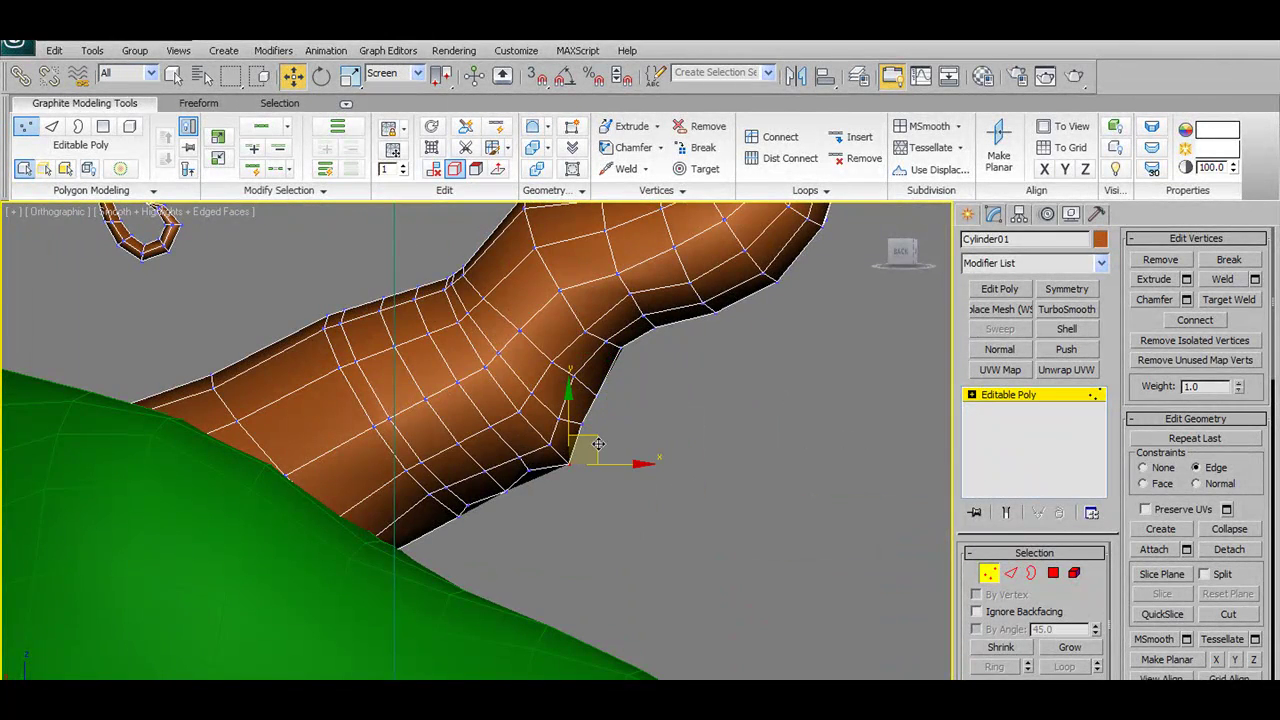
pyautogui.click(432, 168)
pyautogui.moveTo(600, 447); pyautogui.dragTo(592, 443)
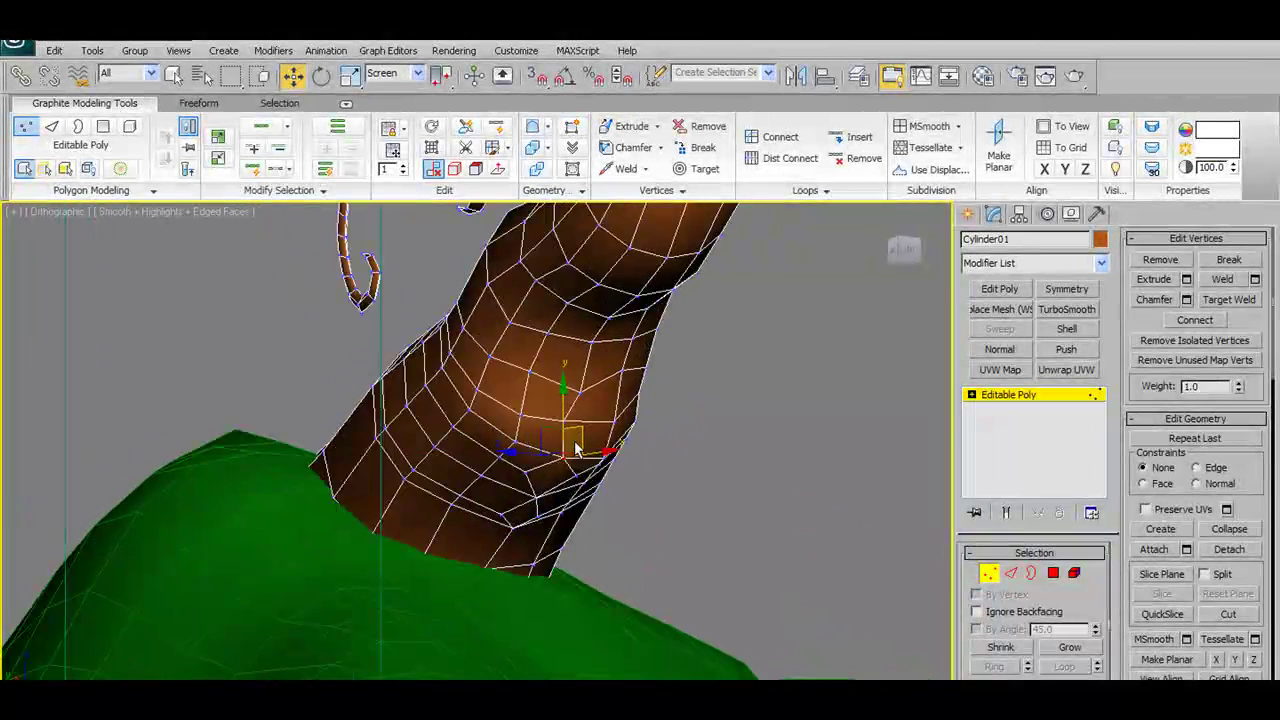
pyautogui.click(615, 420)
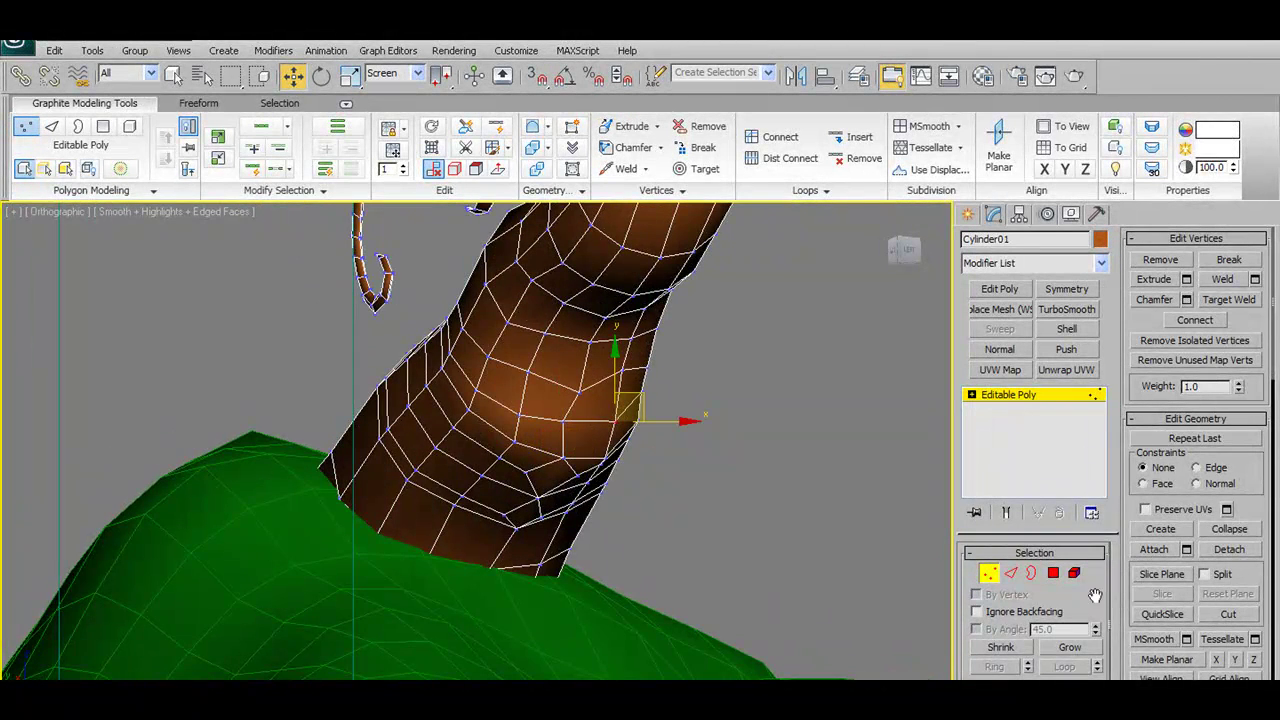
# - Select the ring of polygons around the welded vertex and inset them as a group by 0.26
pyautogui.click(1053, 573)
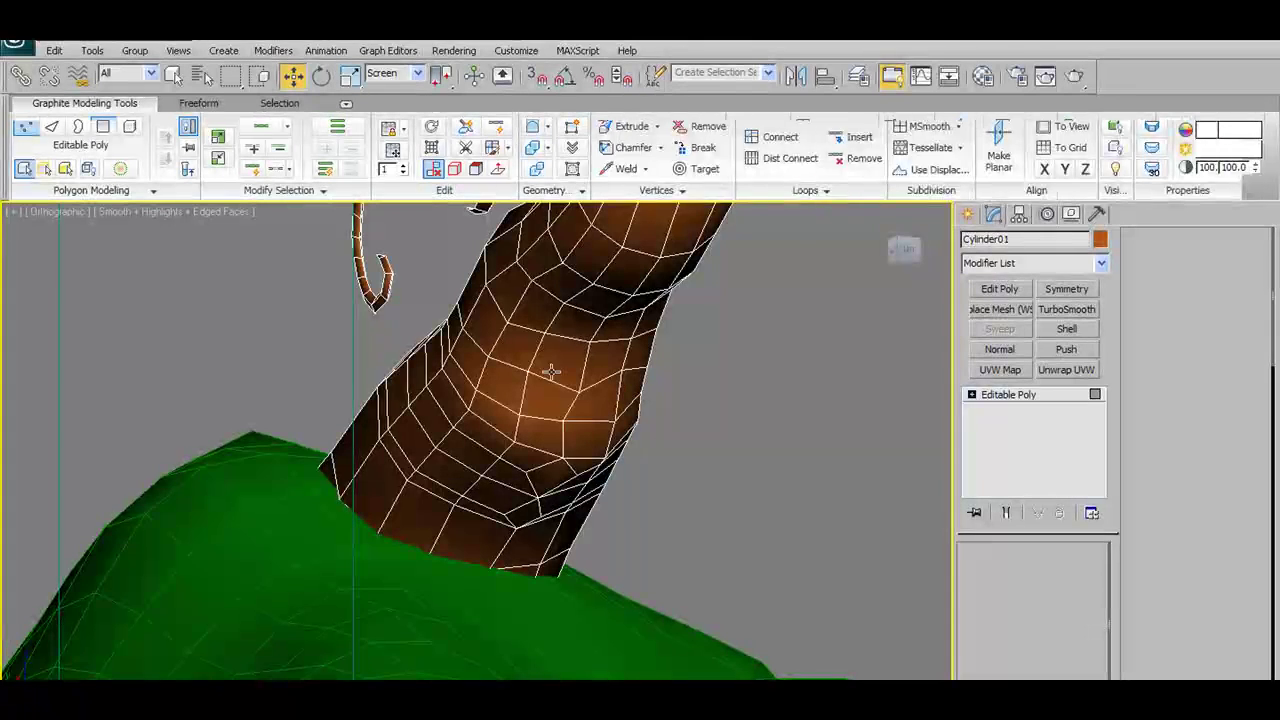
pyautogui.click(620, 392)
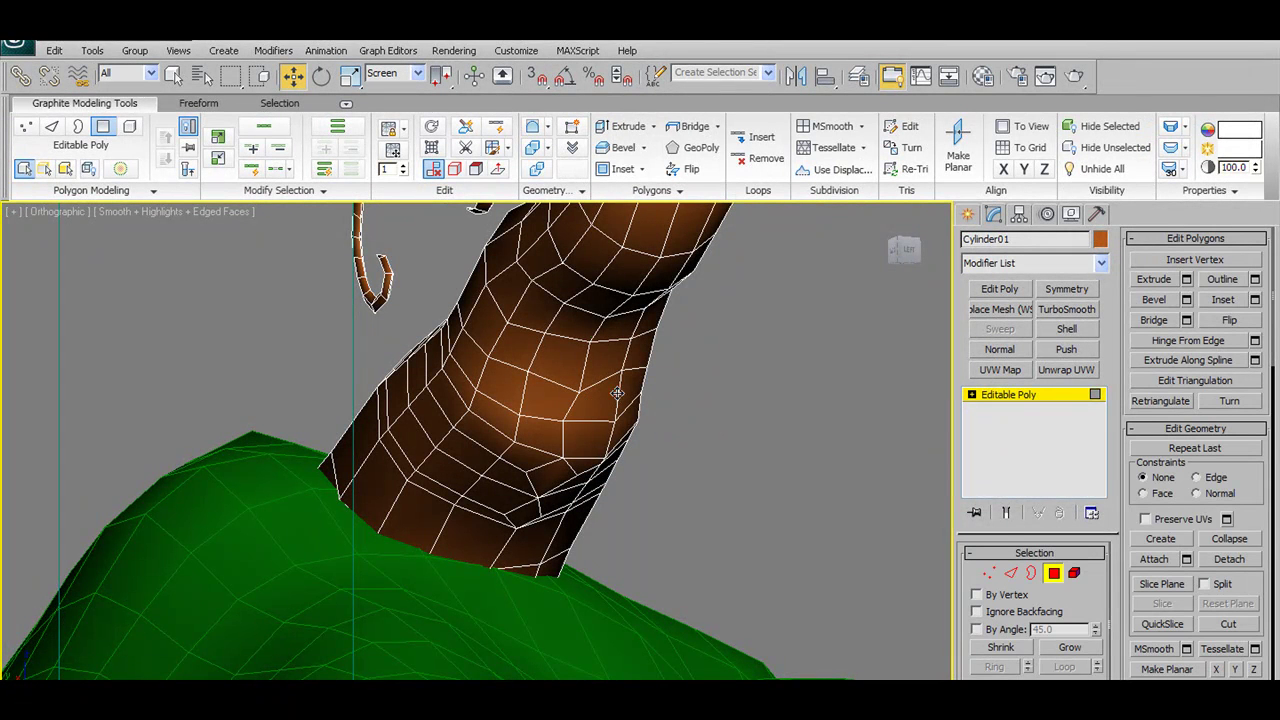
pyautogui.click(605, 402)
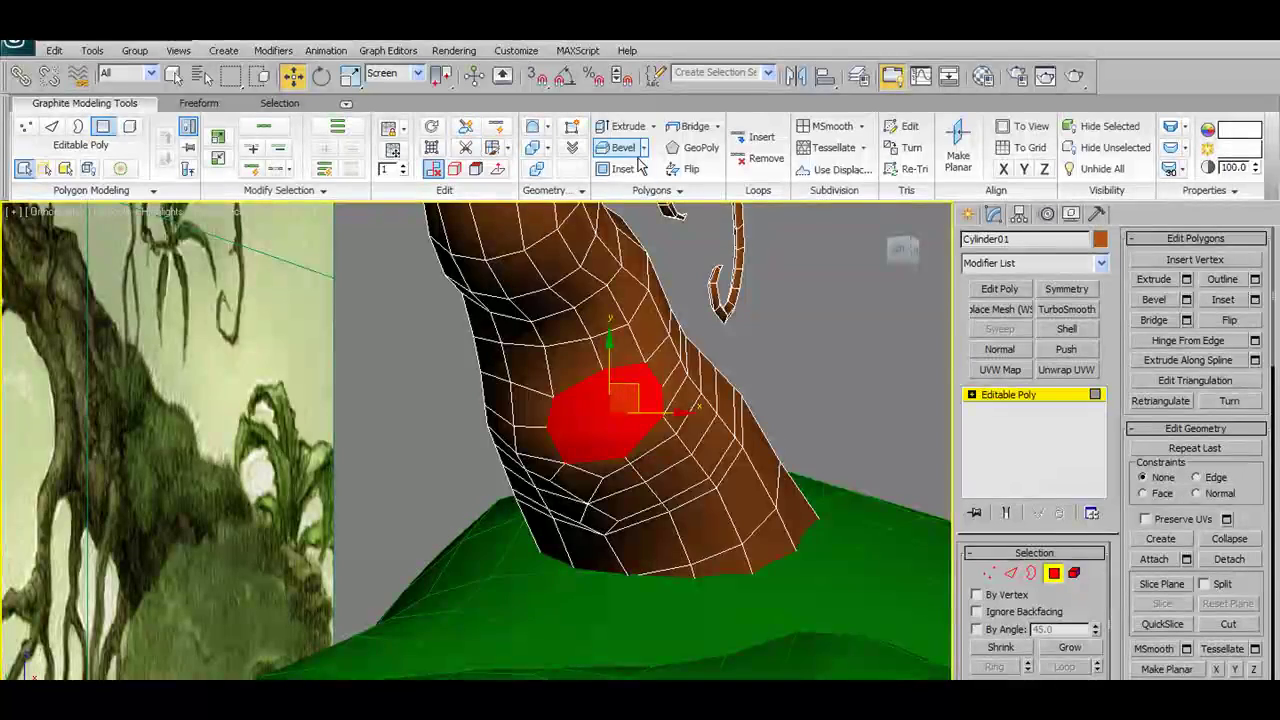
pyautogui.keyDown('shift'); pyautogui.click(629, 168); pyautogui.keyUp('shift')
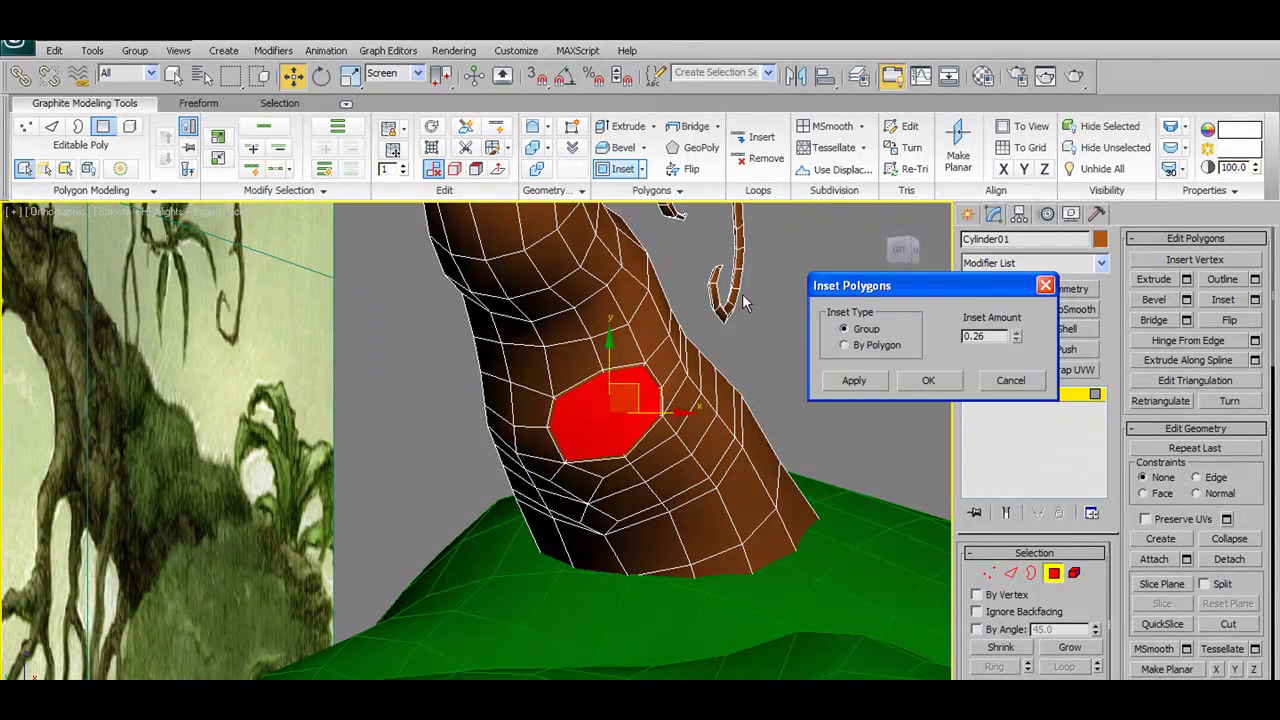
pyautogui.click(922, 388)
# - Move the inset polygons slightly, make them planar to form a root base, and leave polygon editing
pyautogui.keyDown('alt'); pyautogui.moveTo(710, 396); pyautogui.dragTo(649, 363, button='middle'); pyautogui.keyUp('alt')
pyautogui.moveTo(641, 389); pyautogui.dragTo(648, 393)
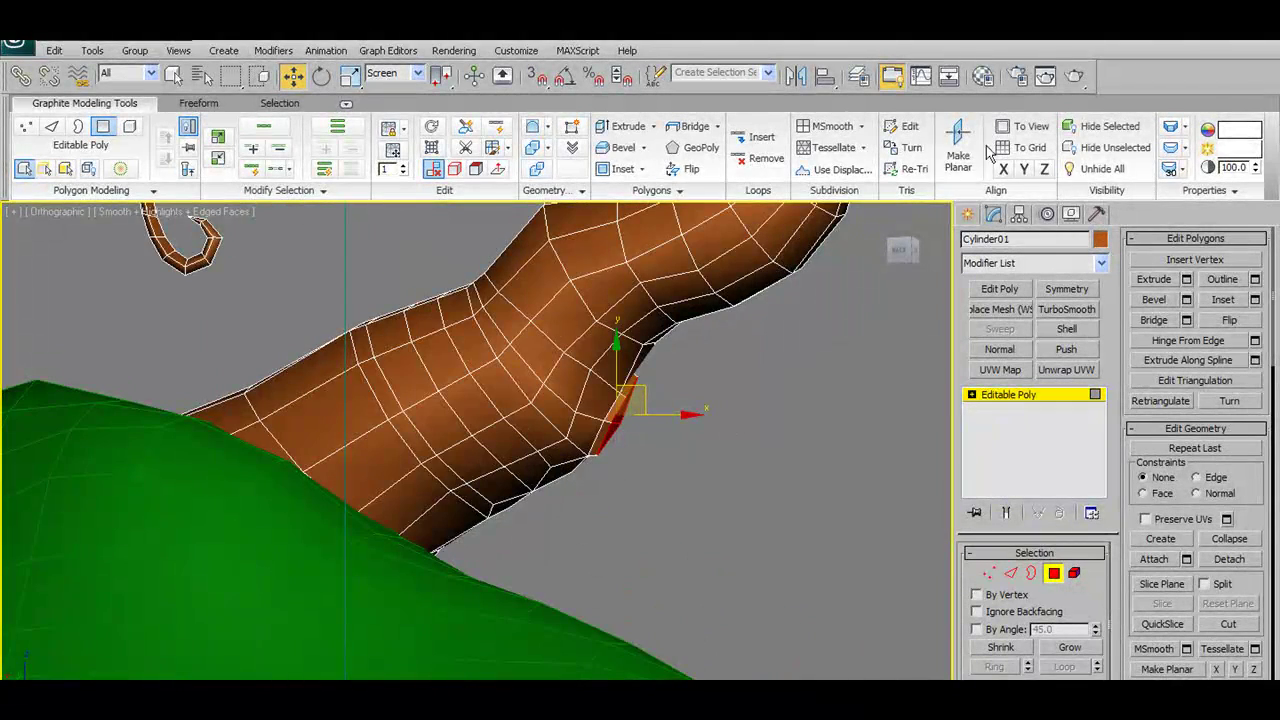
pyautogui.click(962, 150)
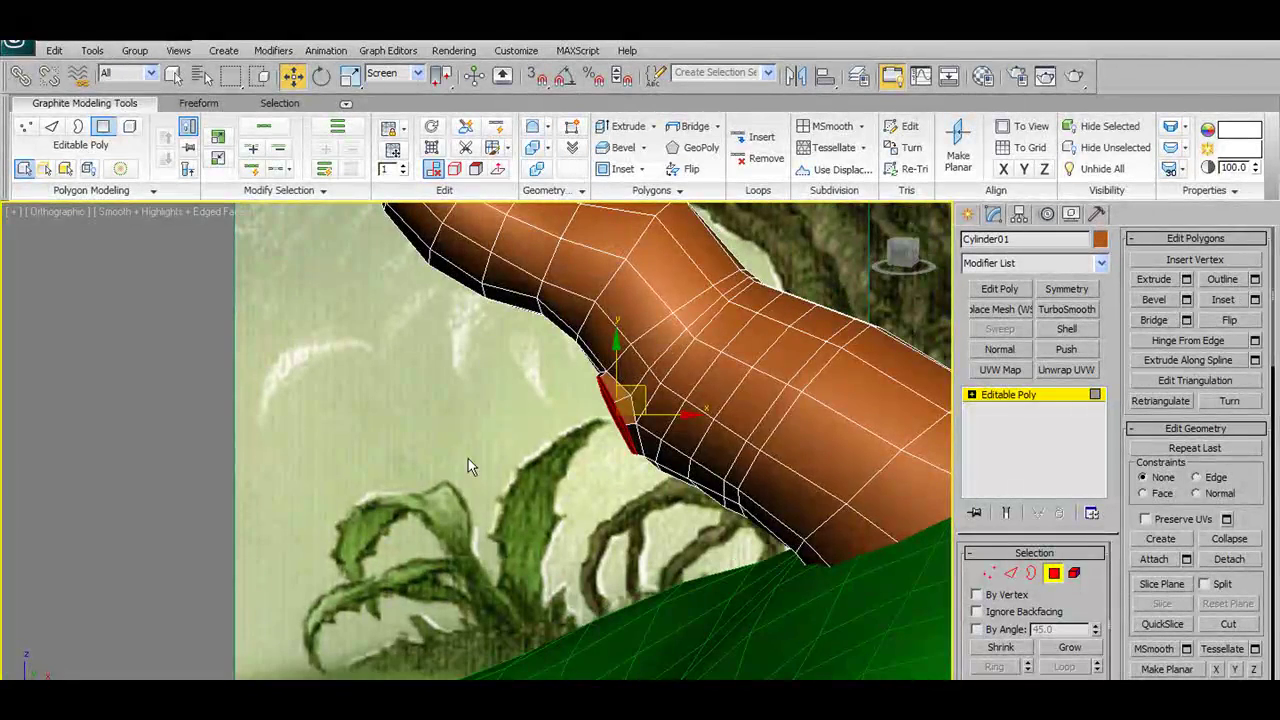
pyautogui.scroll(-3, 633, 396)
pyautogui.press('f')
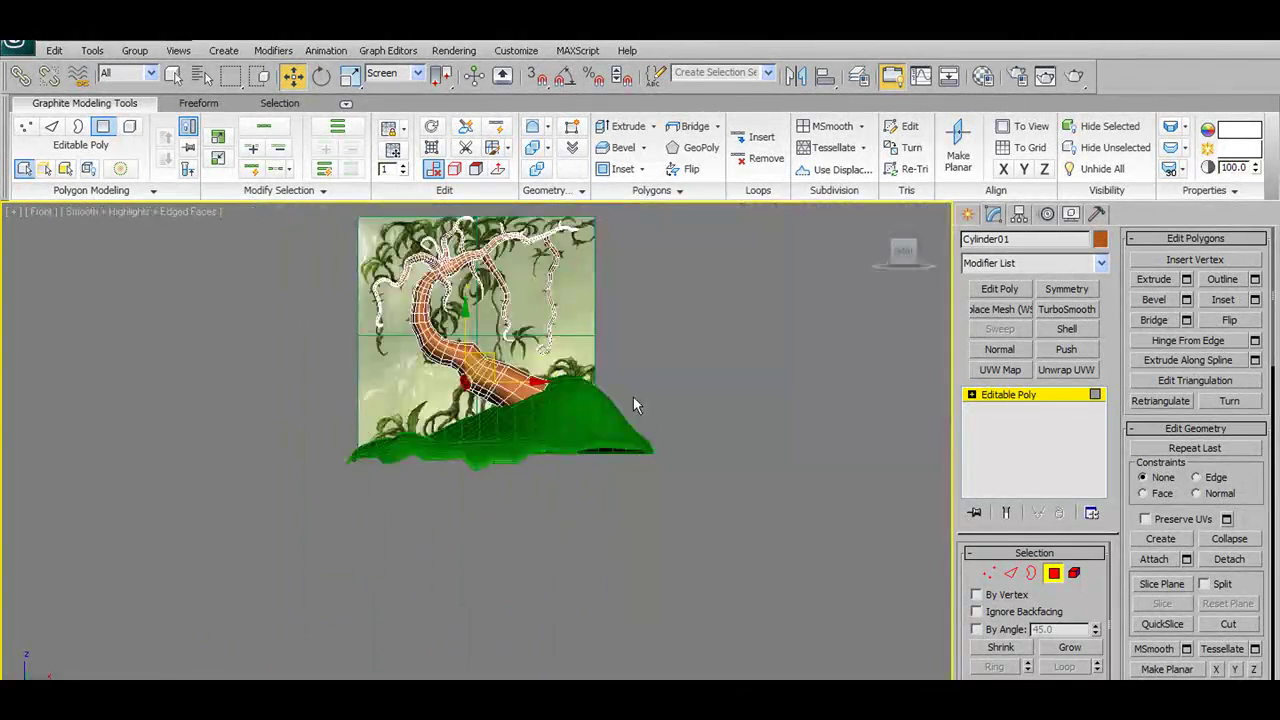
pyautogui.moveTo(633, 396); pyautogui.dragTo(645, 429, button='middle')
pyautogui.scroll(4, 645, 429)
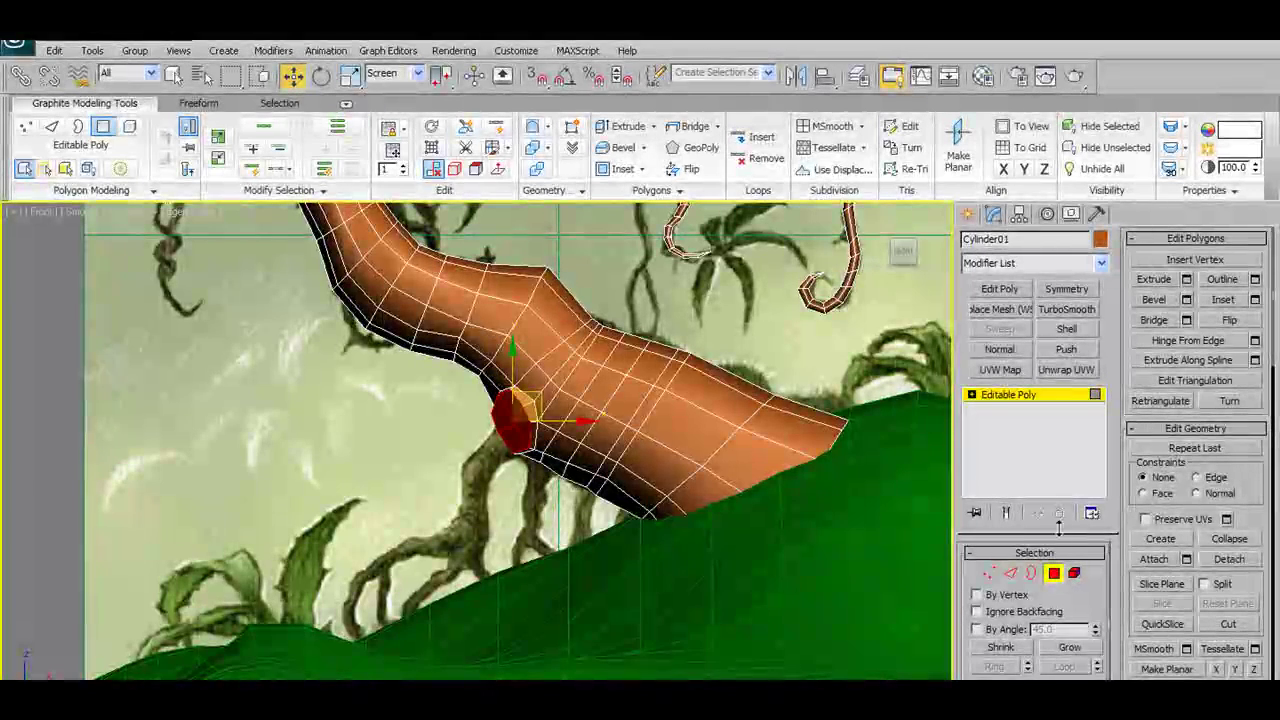
pyautogui.click(1053, 572)
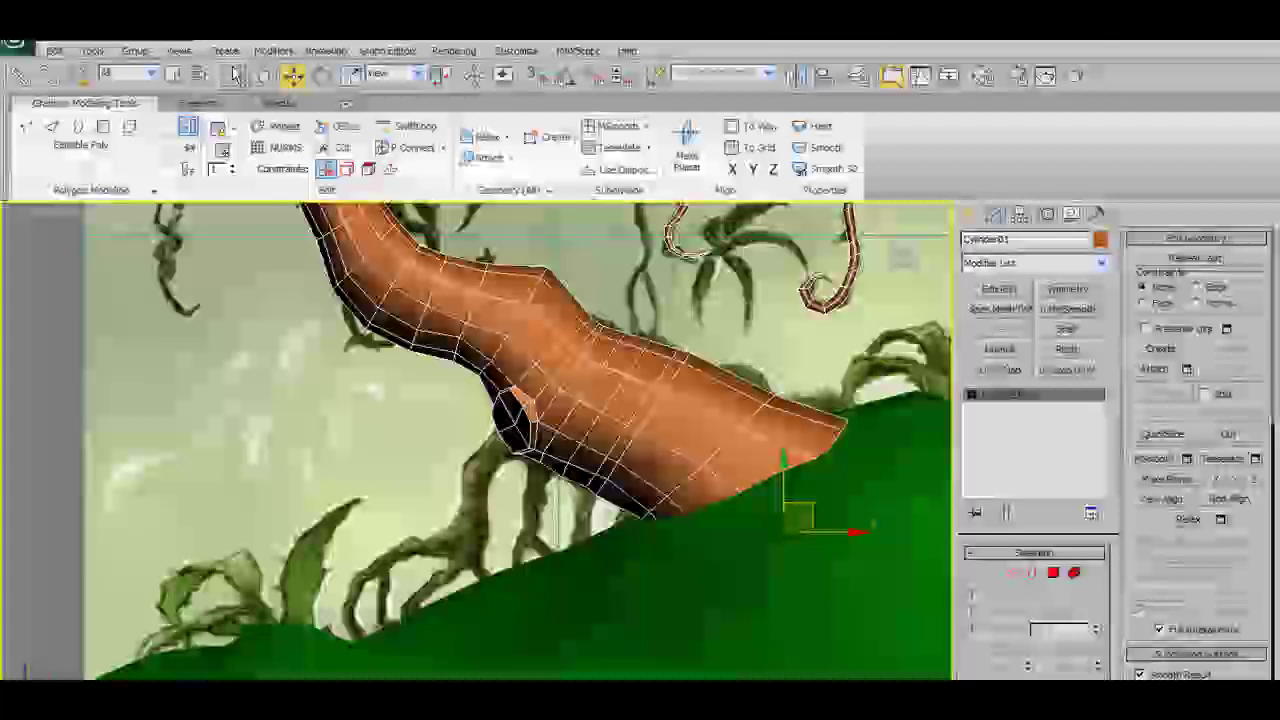
pyautogui.click(198, 103)
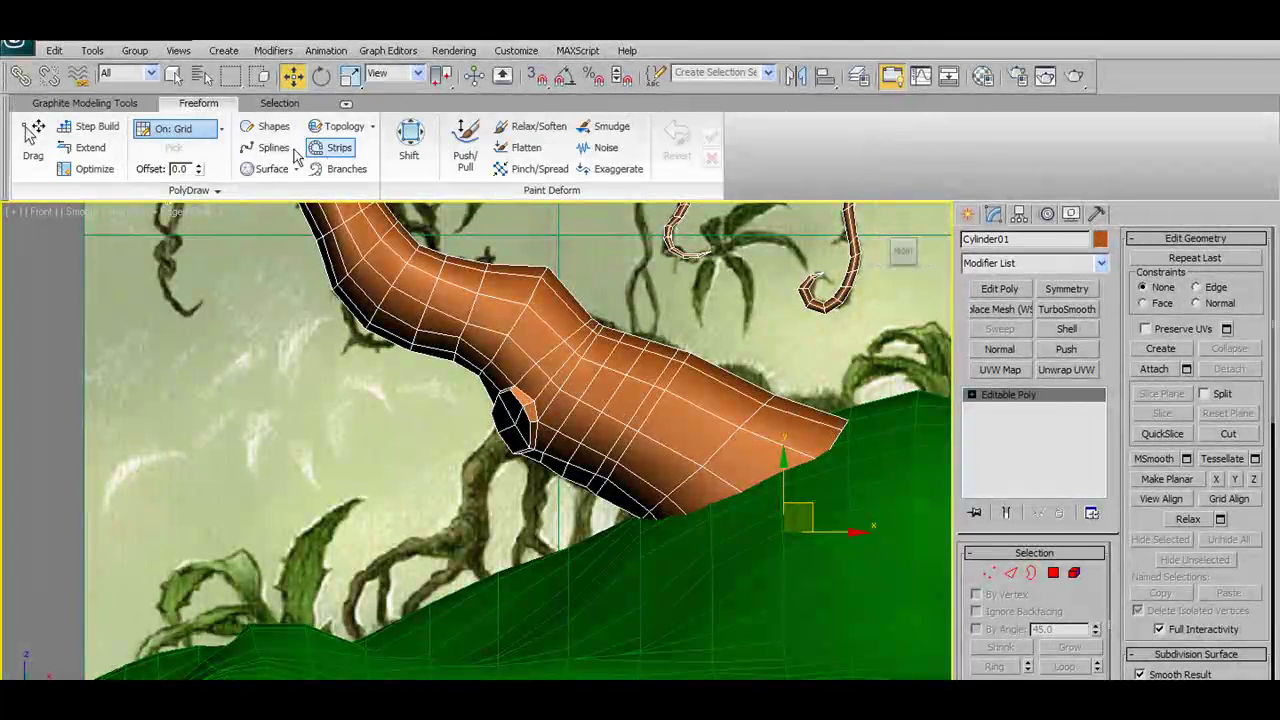
pyautogui.moveTo(515, 446); pyautogui.dragTo(531, 420, button='middle')
pyautogui.rightClick(527, 419)
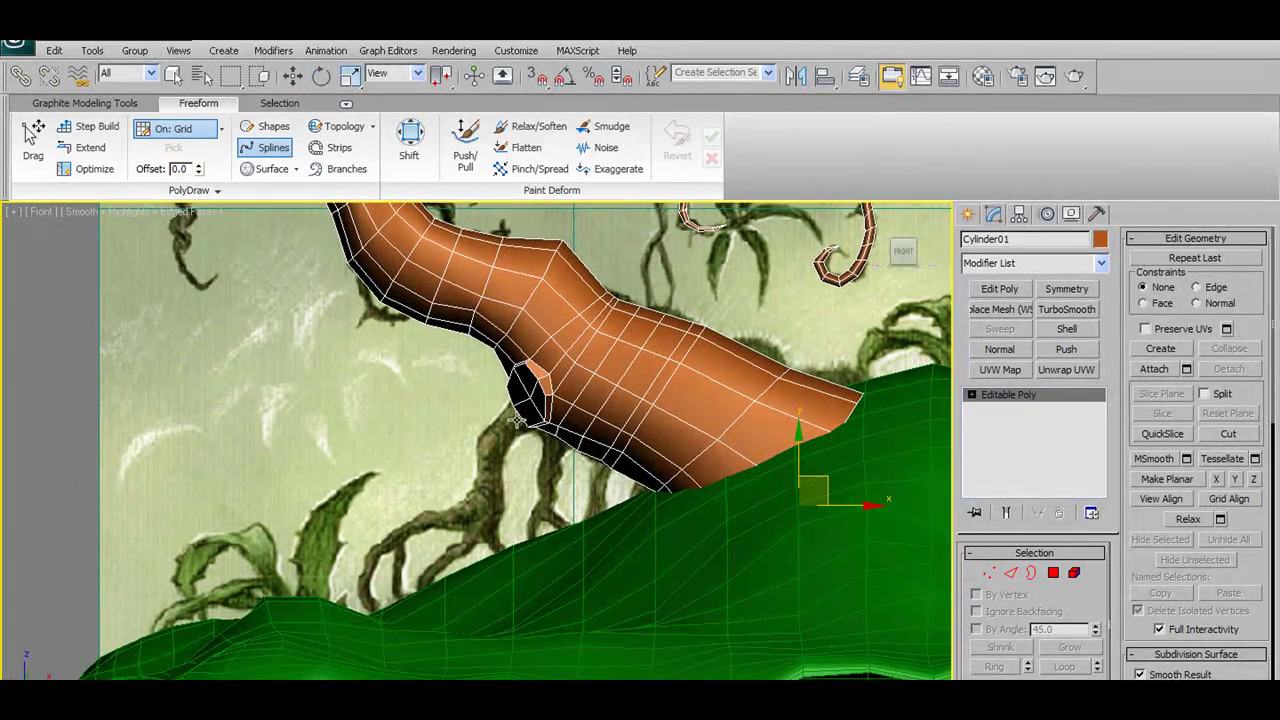
pyautogui.click(268, 147)
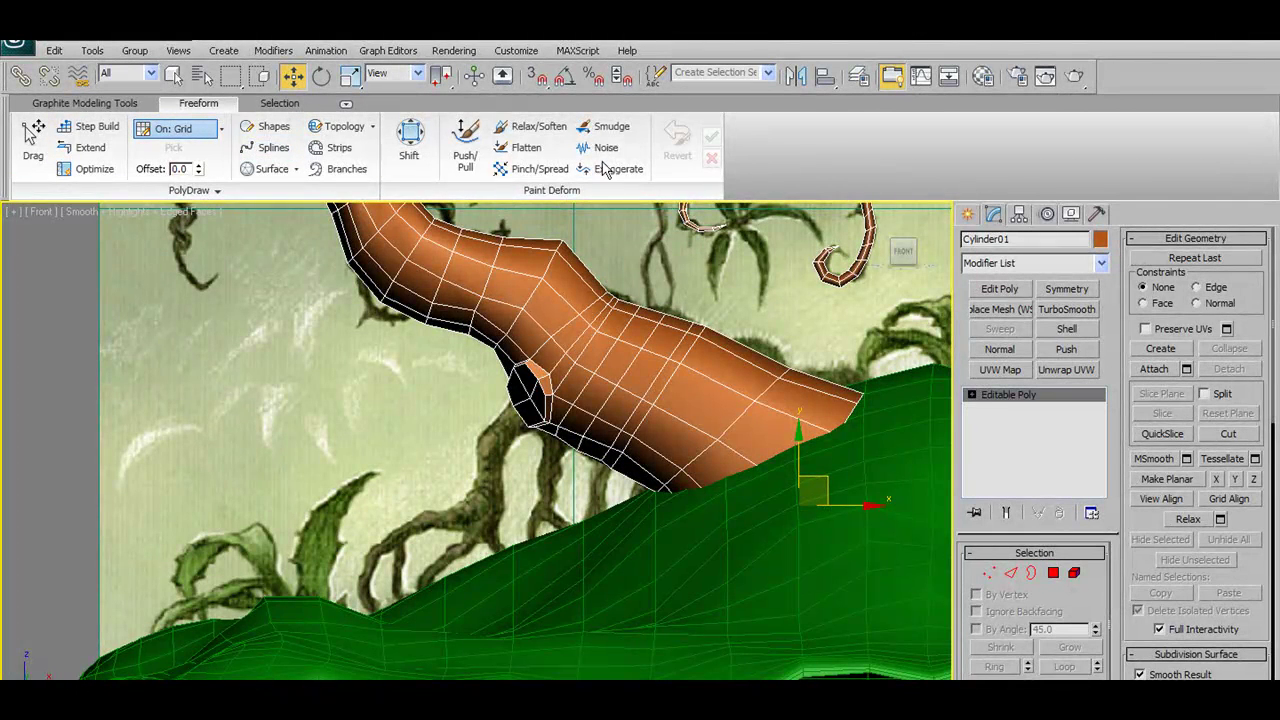
# - Draw a curved Bezier line tracing the reference root from the flattened trunk faces down to the ground
pyautogui.click(970, 216)
pyautogui.click(1008, 343)
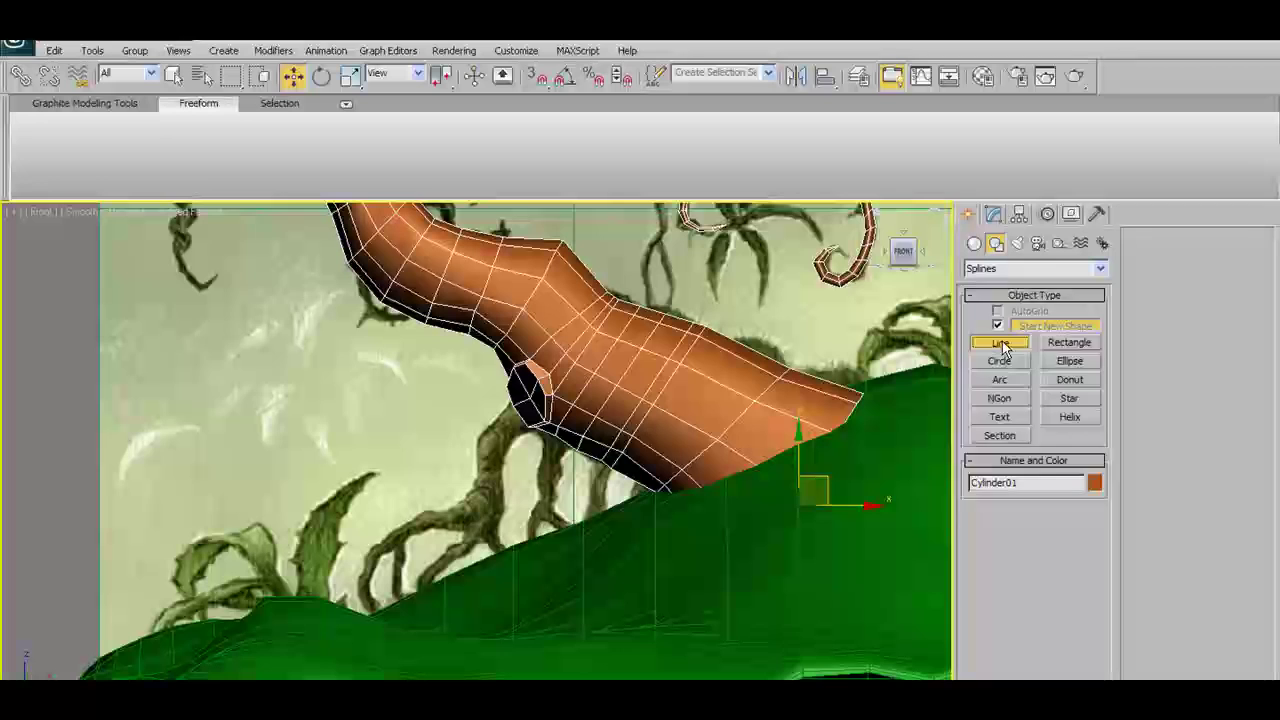
pyautogui.click(510, 417)
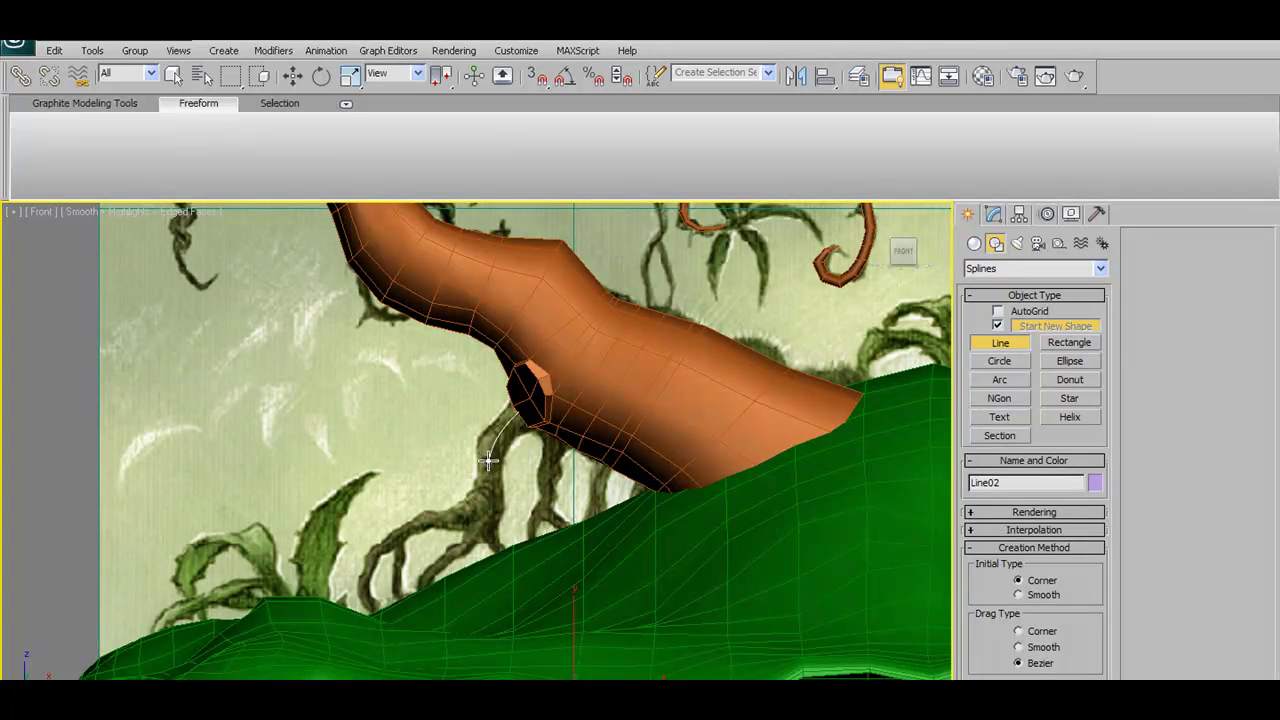
pyautogui.moveTo(462, 523); pyautogui.dragTo(428, 521)
pyautogui.rightClick(399, 632)
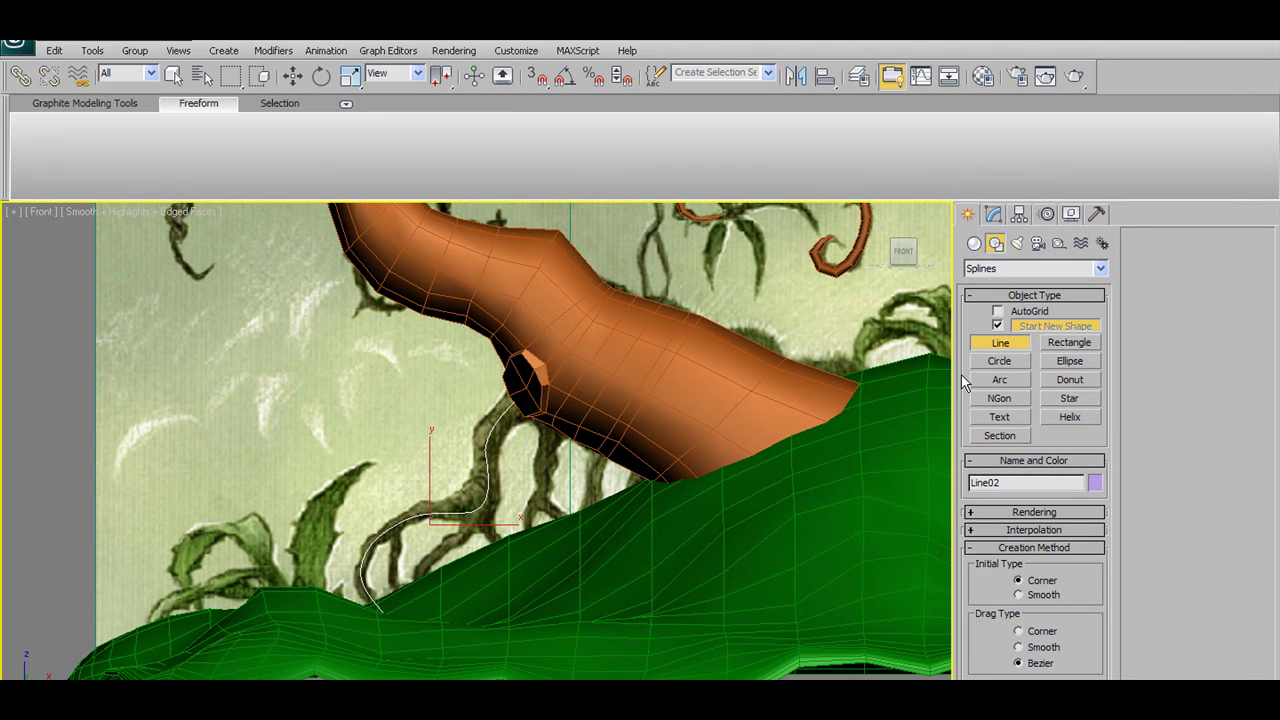
pyautogui.click(1000, 343)
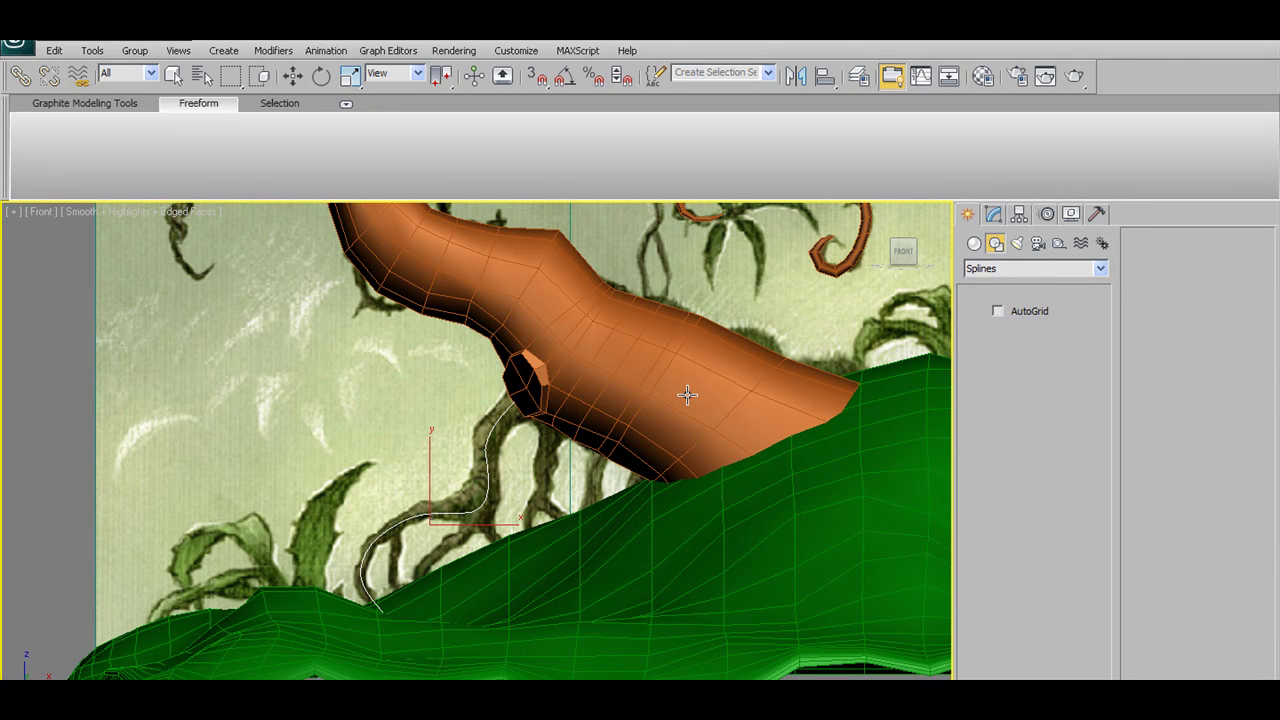
pyautogui.click(293, 79)
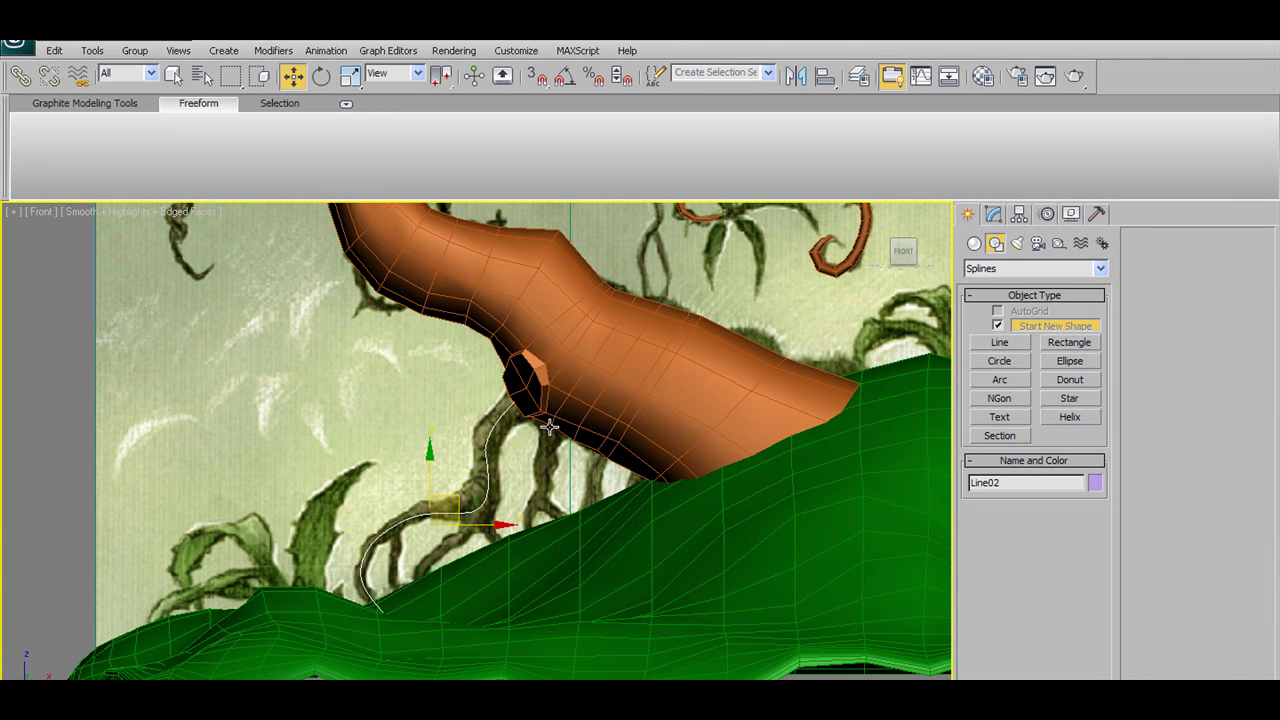
# - Move the whole root line in depth so its upper end lines up with the trunk's inset faces
pyautogui.keyDown('alt'); pyautogui.moveTo(525, 475); pyautogui.dragTo(663, 511, button='middle'); pyautogui.keyUp('alt')
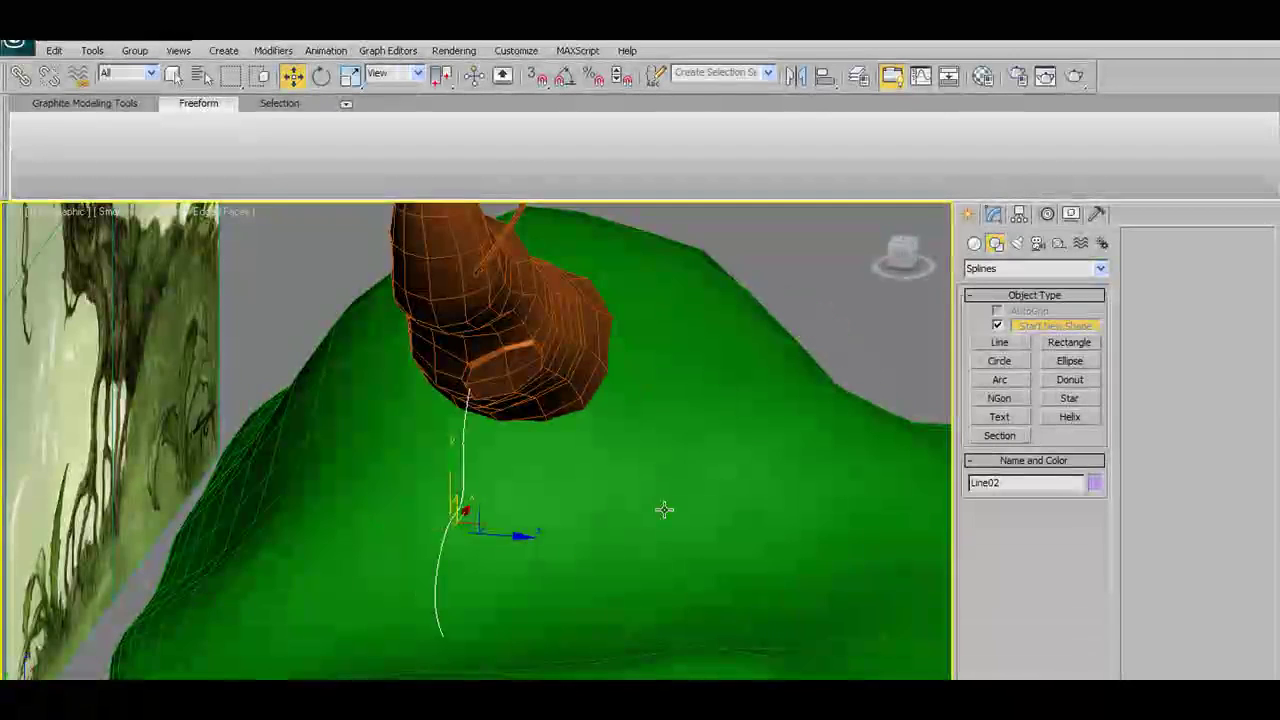
pyautogui.moveTo(404, 528); pyautogui.dragTo(443, 527)
pyautogui.keyDown('alt'); pyautogui.moveTo(443, 527); pyautogui.dragTo(473, 530, button='middle'); pyautogui.keyUp('alt')
pyautogui.scroll(2, 526, 422)
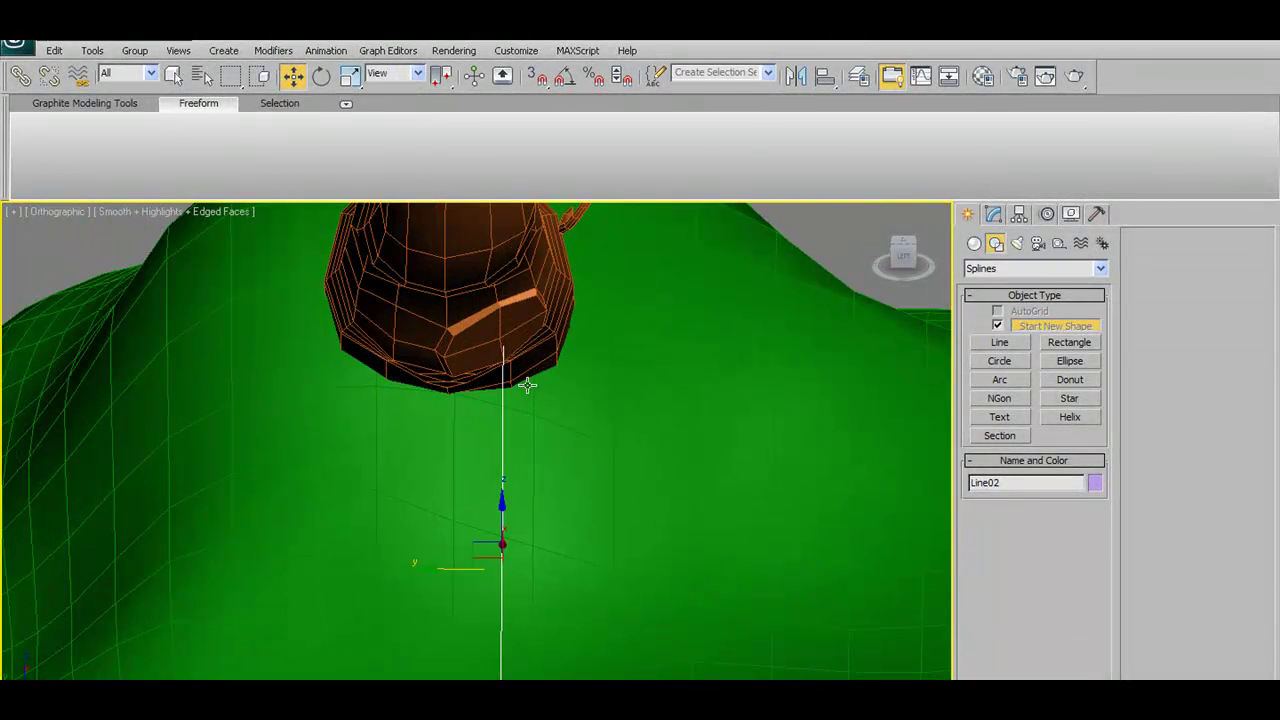
# - Edit the root line's vertices and move the second vertex from the trunk sideways away from the trunk
pyautogui.click(976, 245)
pyautogui.click(993, 214)
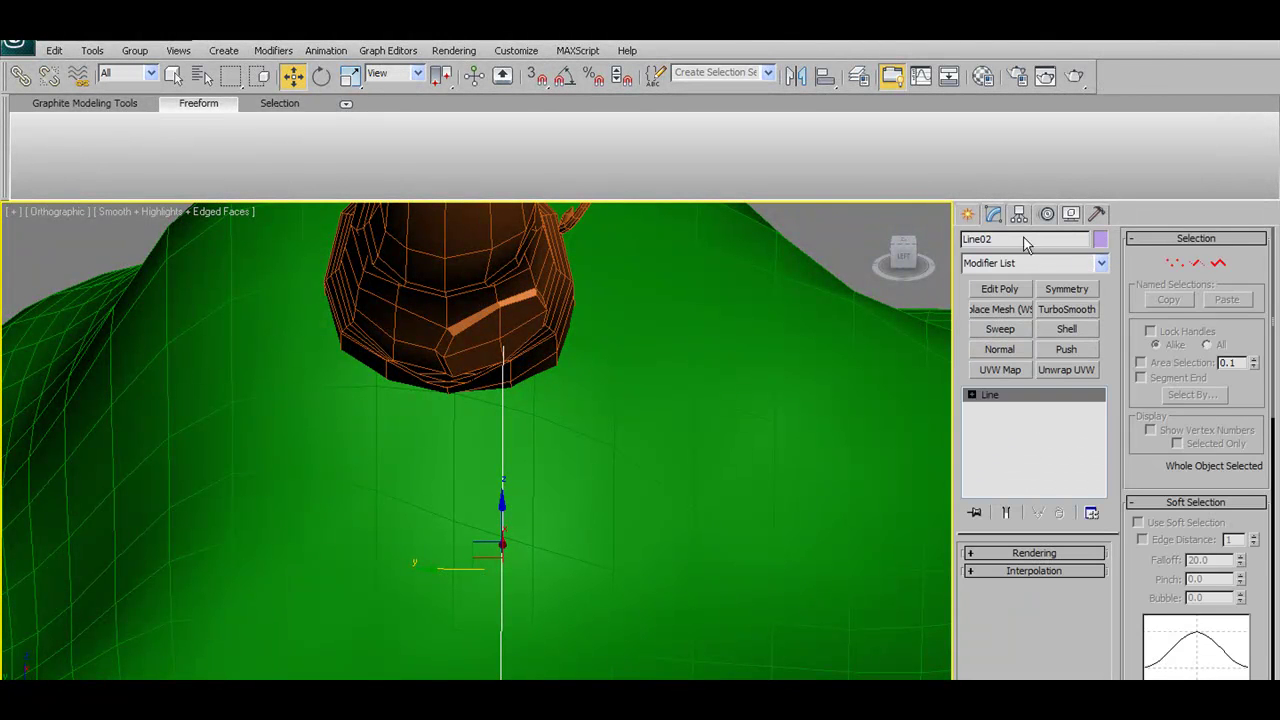
pyautogui.click(1174, 268)
pyautogui.click(502, 347)
pyautogui.keyDown('alt'); pyautogui.moveTo(698, 321); pyautogui.dragTo(557, 448, button='middle'); pyautogui.keyUp('alt')
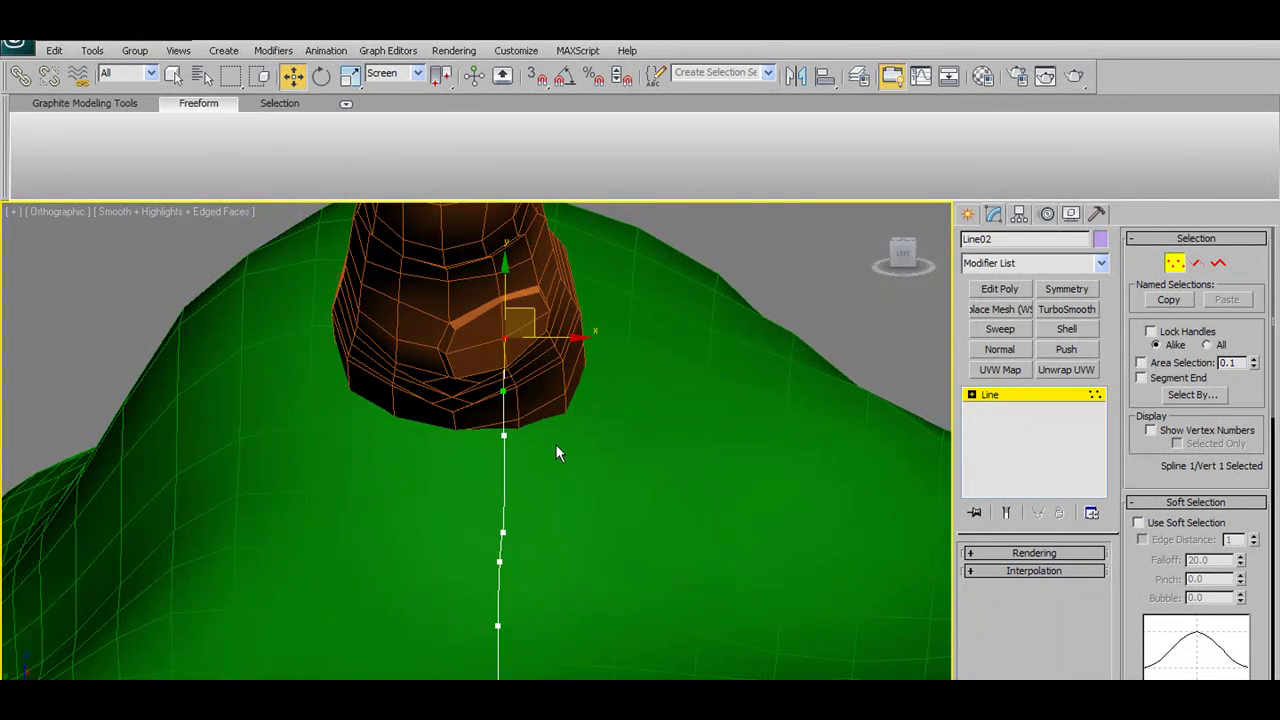
pyautogui.click(504, 435)
pyautogui.moveTo(556, 437); pyautogui.dragTo(622, 437)
pyautogui.moveTo(521, 502)
pyautogui.keyDown('alt'); pyautogui.mouseDown(button='middle')
pyautogui.moveTo(491, 486)
pyautogui.moveTo(577, 501)
pyautogui.moveTo(540, 506)
pyautogui.mouseUp(button='middle'); pyautogui.keyUp('alt')
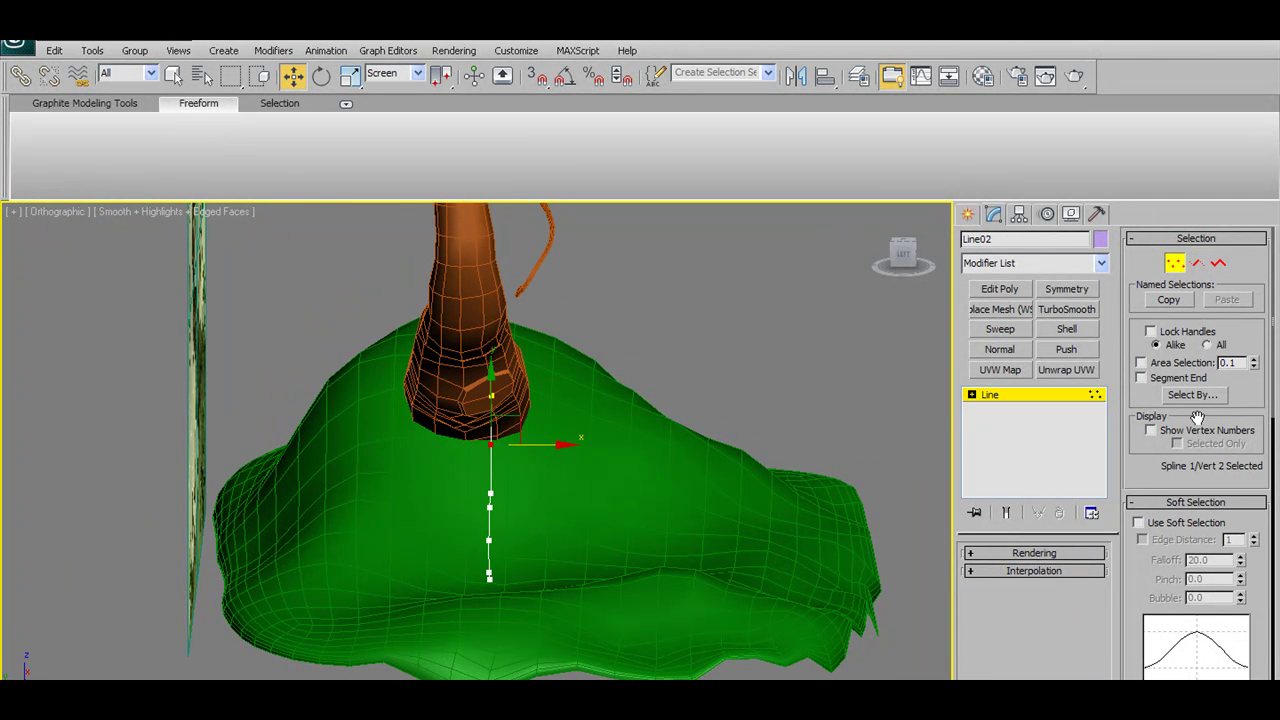
# - Enable soft selection and shift the line's lower vertices sideways across the mound
pyautogui.click(1138, 523)
pyautogui.moveTo(570, 672); pyautogui.dragTo(569, 670)
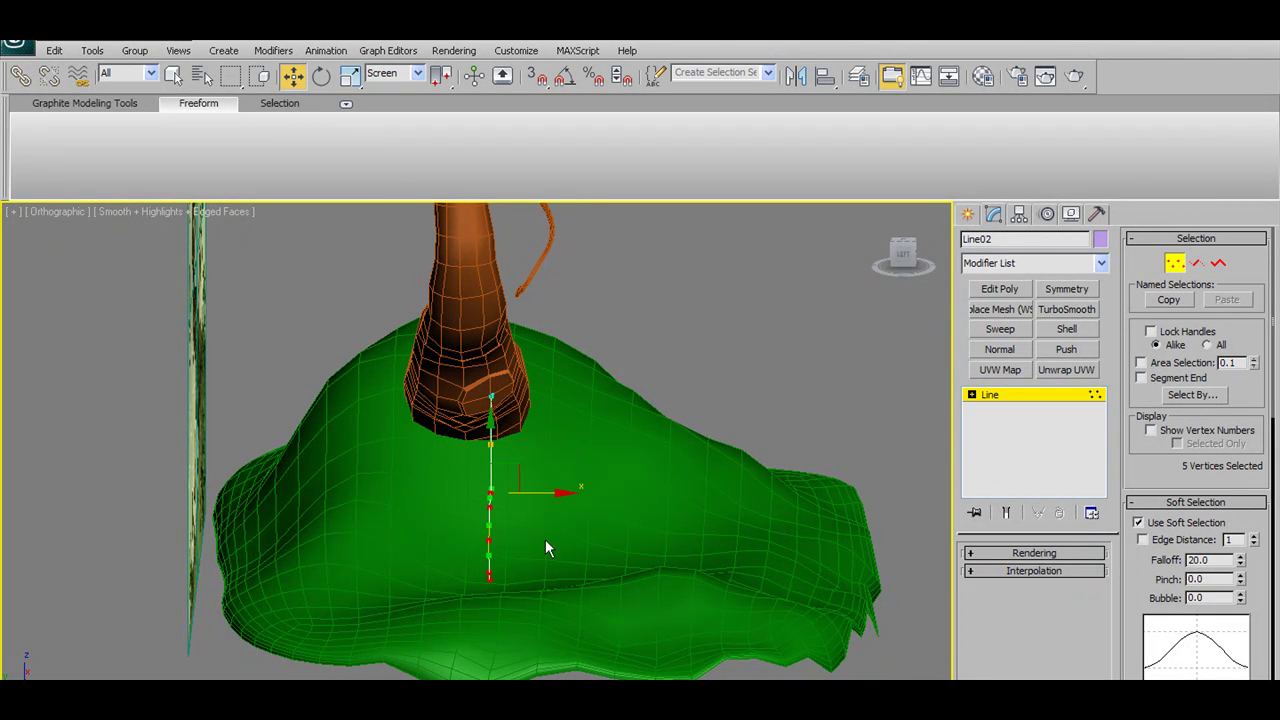
pyautogui.moveTo(553, 493); pyautogui.dragTo(615, 491)
pyautogui.keyDown('alt'); pyautogui.moveTo(615, 491); pyautogui.dragTo(510, 393, button='middle'); pyautogui.keyUp('alt')
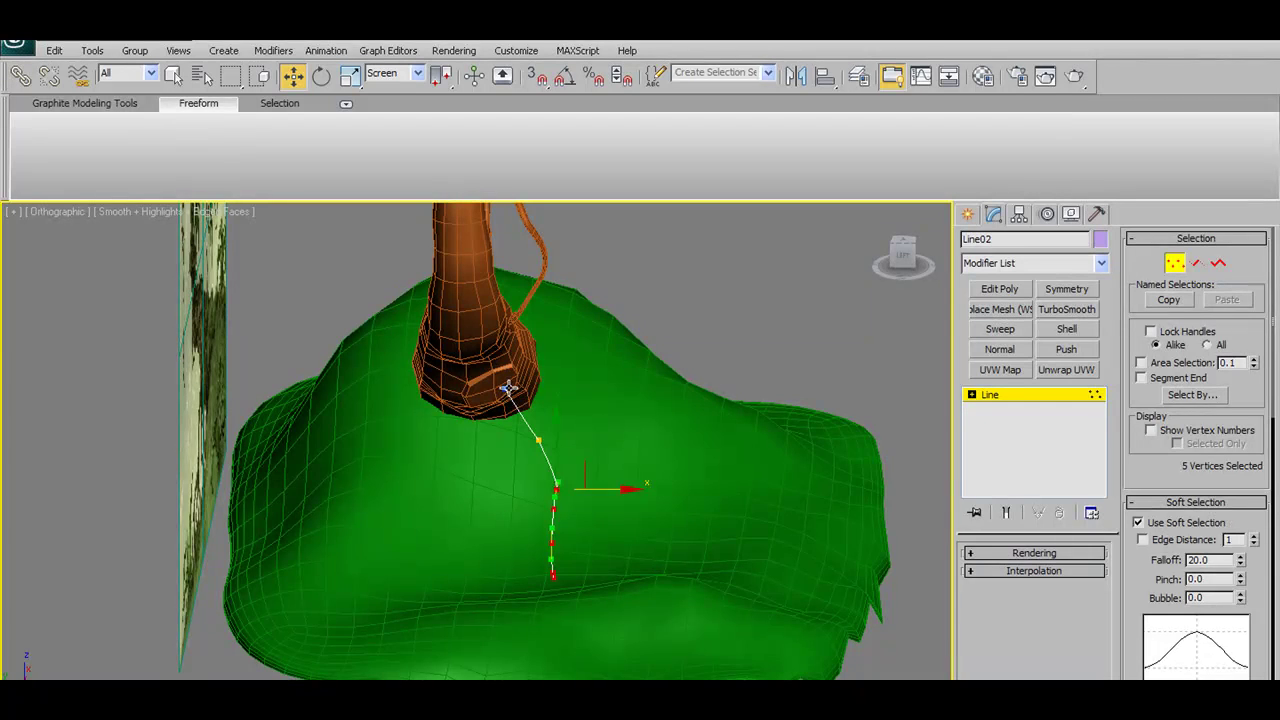
# - Shift the root line's two bottom vertices across the mound and nudge them in the front view to follow the reference root
pyautogui.click(510, 393)
pyautogui.moveTo(563, 455)
pyautogui.keyDown('alt'); pyautogui.mouseDown(button='middle')
pyautogui.moveTo(572, 472)
pyautogui.moveTo(545, 455)
pyautogui.moveTo(562, 456)
pyautogui.mouseUp(button='middle'); pyautogui.keyUp('alt')
pyautogui.moveTo(531, 567); pyautogui.dragTo(570, 612)
pyautogui.moveTo(596, 571)
pyautogui.mouseDown()
pyautogui.moveTo(572, 583)
pyautogui.moveTo(617, 580)
pyautogui.moveTo(600, 580)
pyautogui.mouseUp()
pyautogui.keyDown('alt'); pyautogui.moveTo(600, 580); pyautogui.dragTo(512, 578, button='middle'); pyautogui.keyUp('alt')
pyautogui.press('f')
pyautogui.scroll(5, 514, 441)
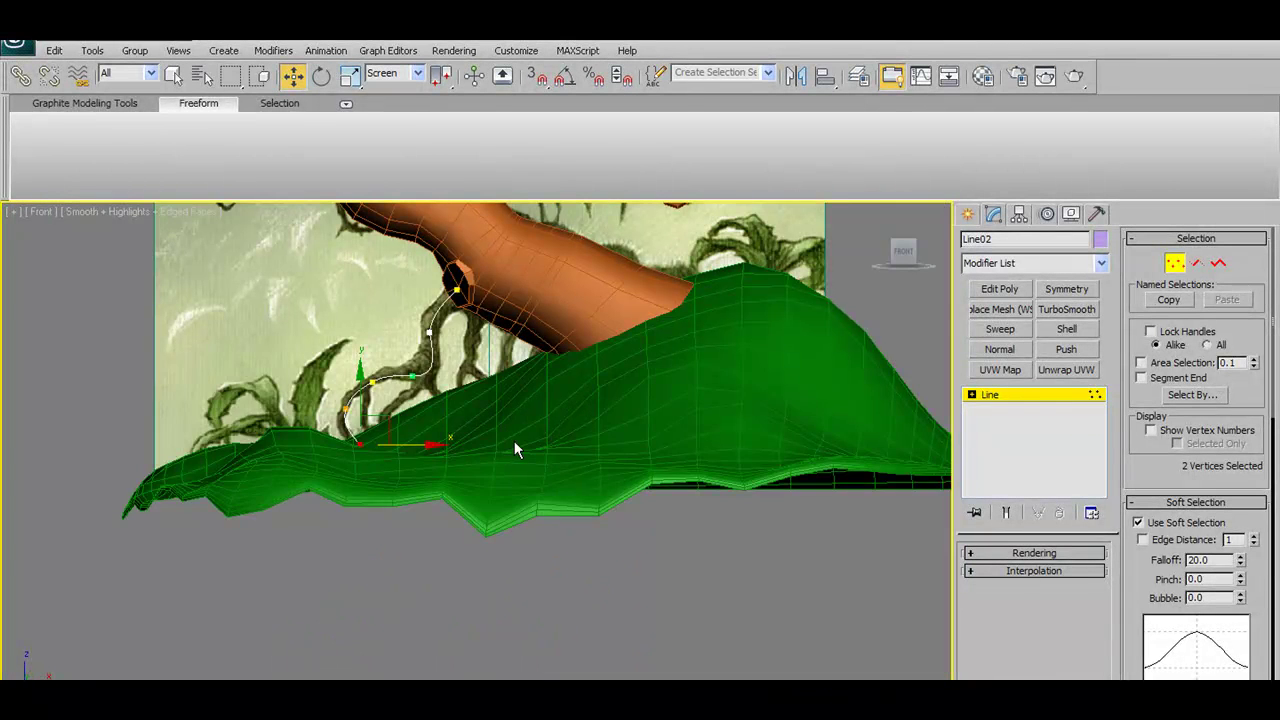
pyautogui.moveTo(471, 482); pyautogui.dragTo(468, 483)
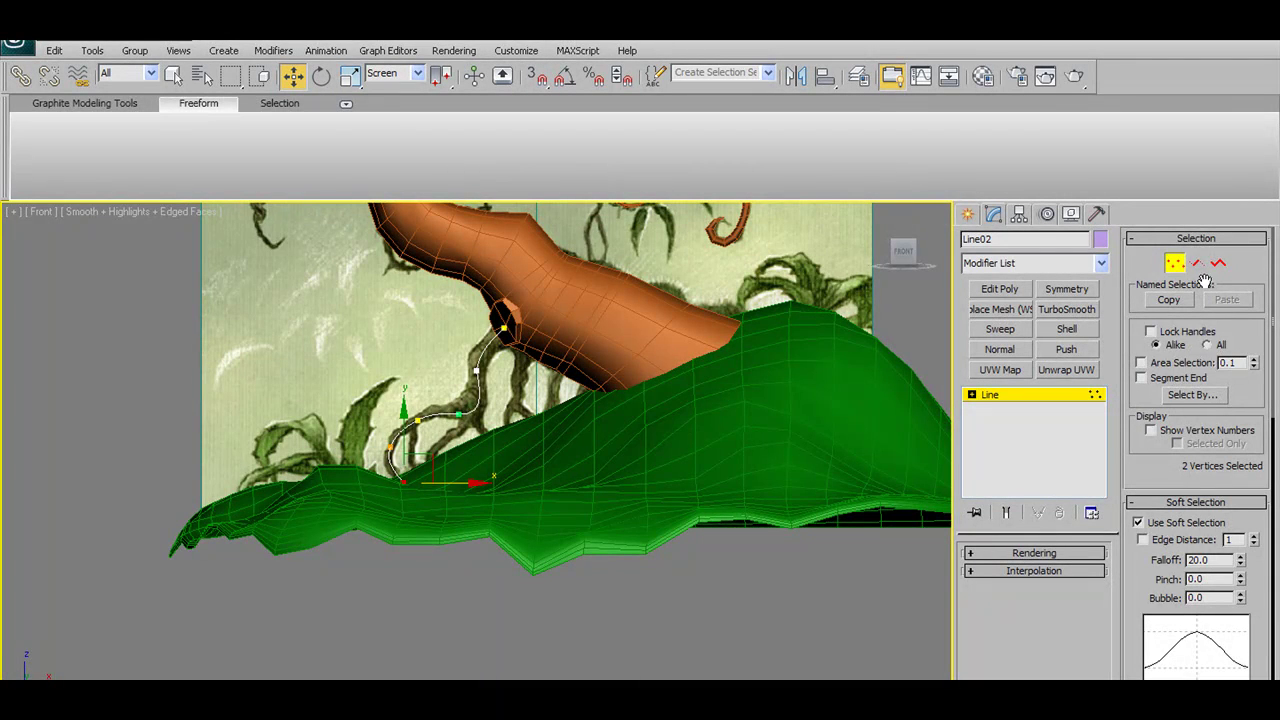
# - Finish editing the root line's vertices and activate the inset polygon selection on the trunk
pyautogui.click(1176, 265)
pyautogui.scroll(2, 631, 334)
pyautogui.moveTo(631, 334); pyautogui.dragTo(634, 374, button='middle')
pyautogui.scroll(-2, 634, 374)
pyautogui.moveTo(552, 336); pyautogui.dragTo(570, 414, button='middle')
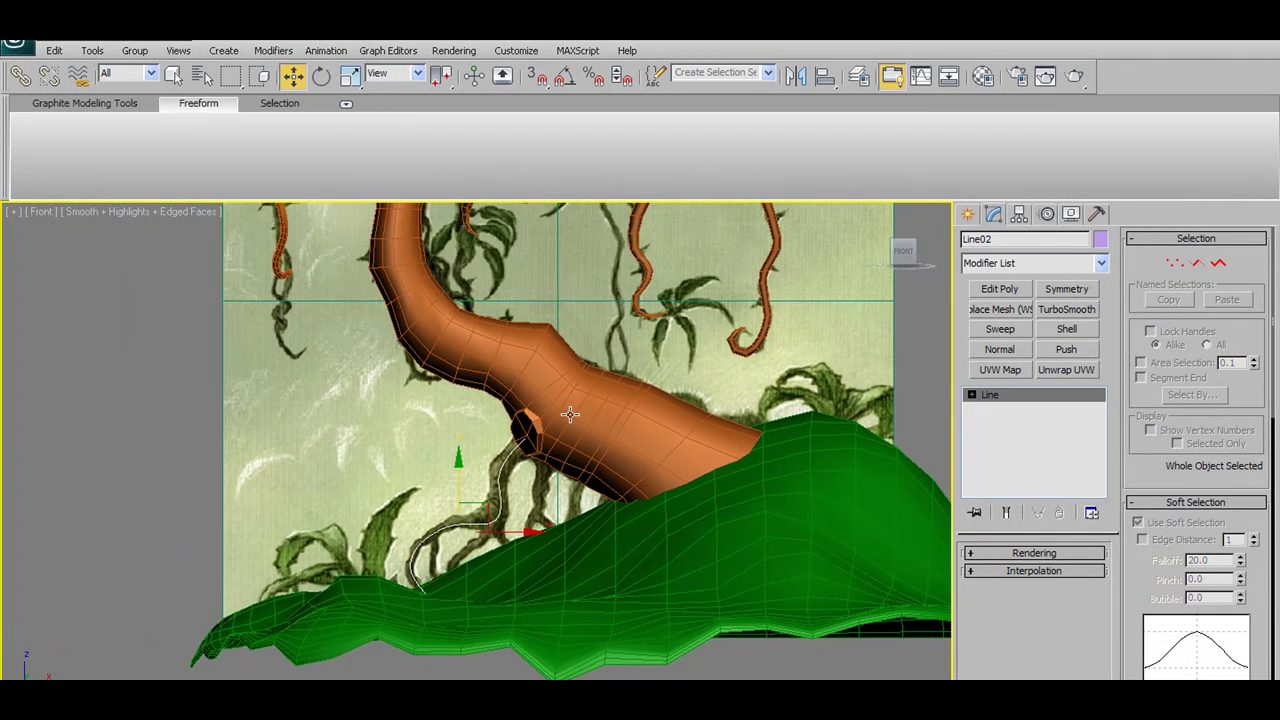
pyautogui.scroll(2, 570, 413)
pyautogui.click(543, 423)
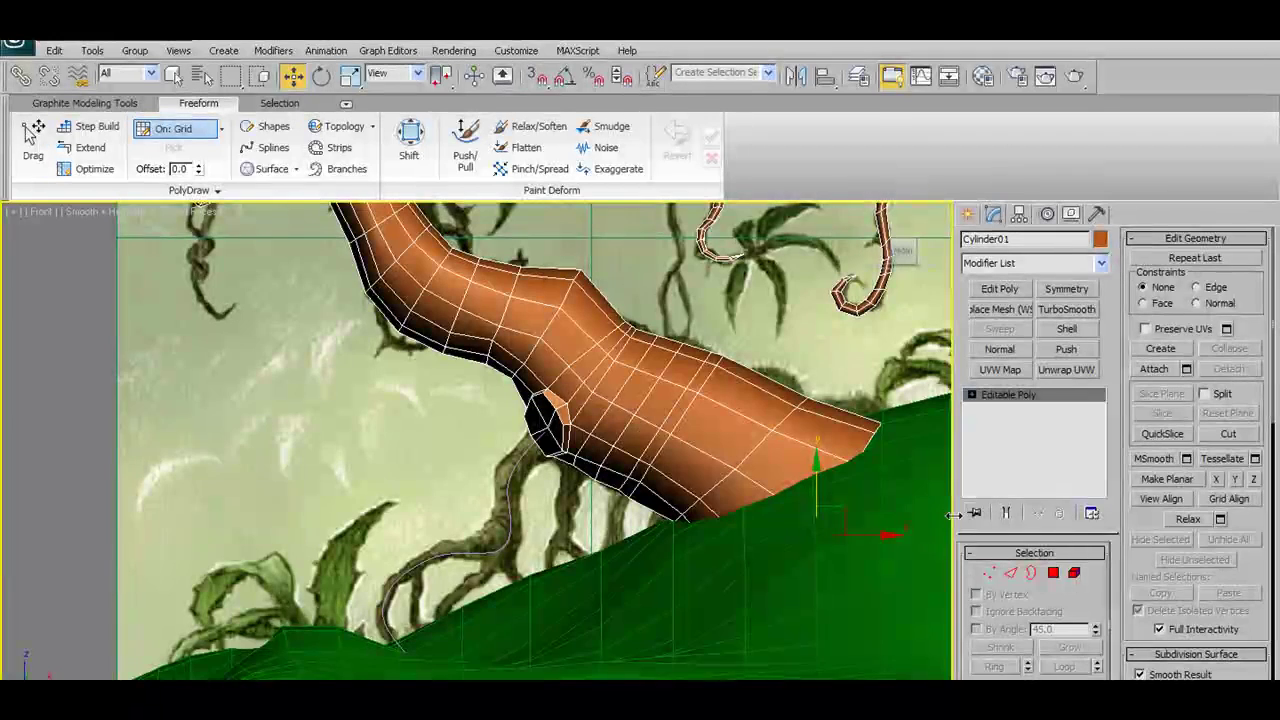
pyautogui.click(1055, 576)
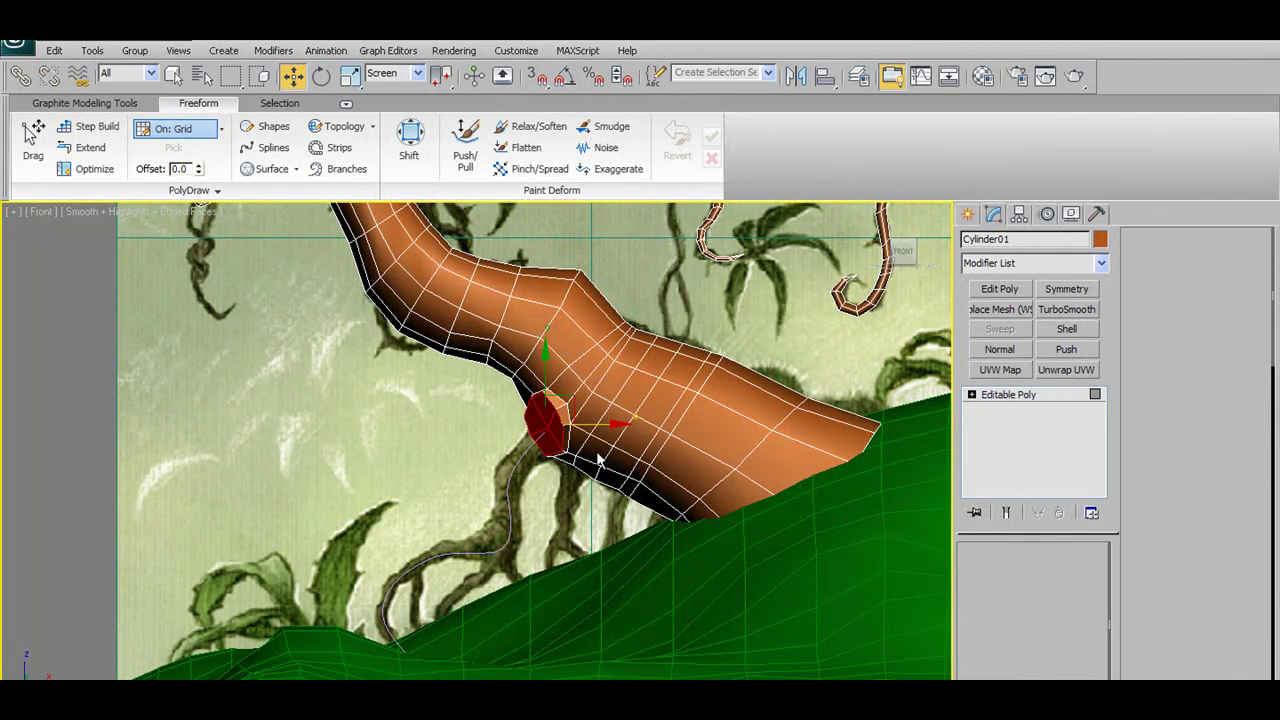
# - Extrude the trunk's selected inset polygons along the root line Line02 using Extrude on Spline
pyautogui.click(130, 104)
pyautogui.click(672, 193)
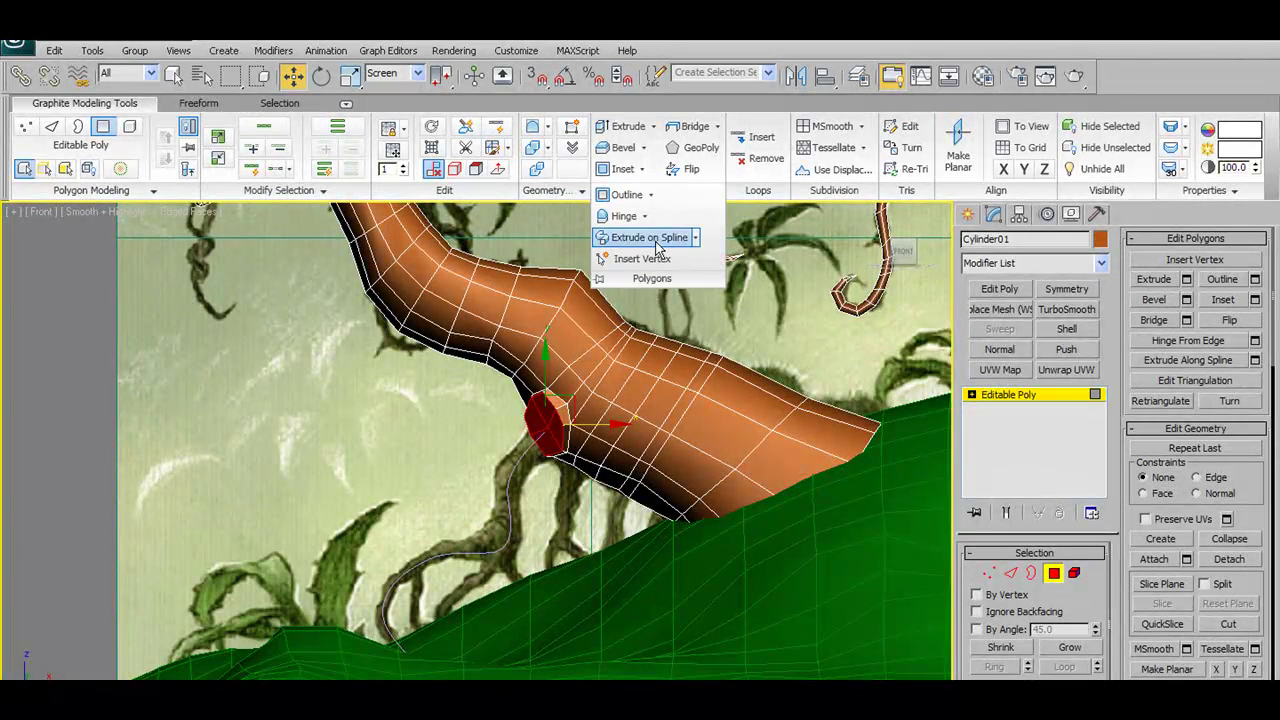
pyautogui.click(649, 237)
pyautogui.click(865, 323)
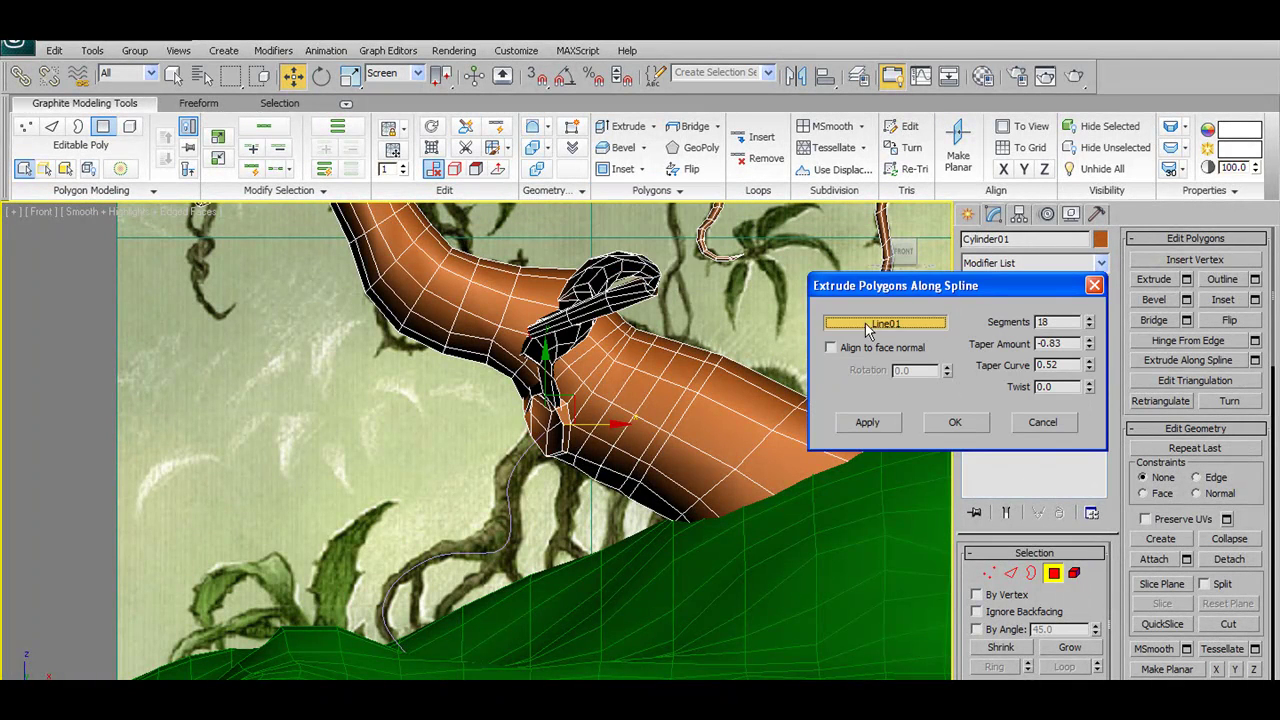
pyautogui.click(483, 553)
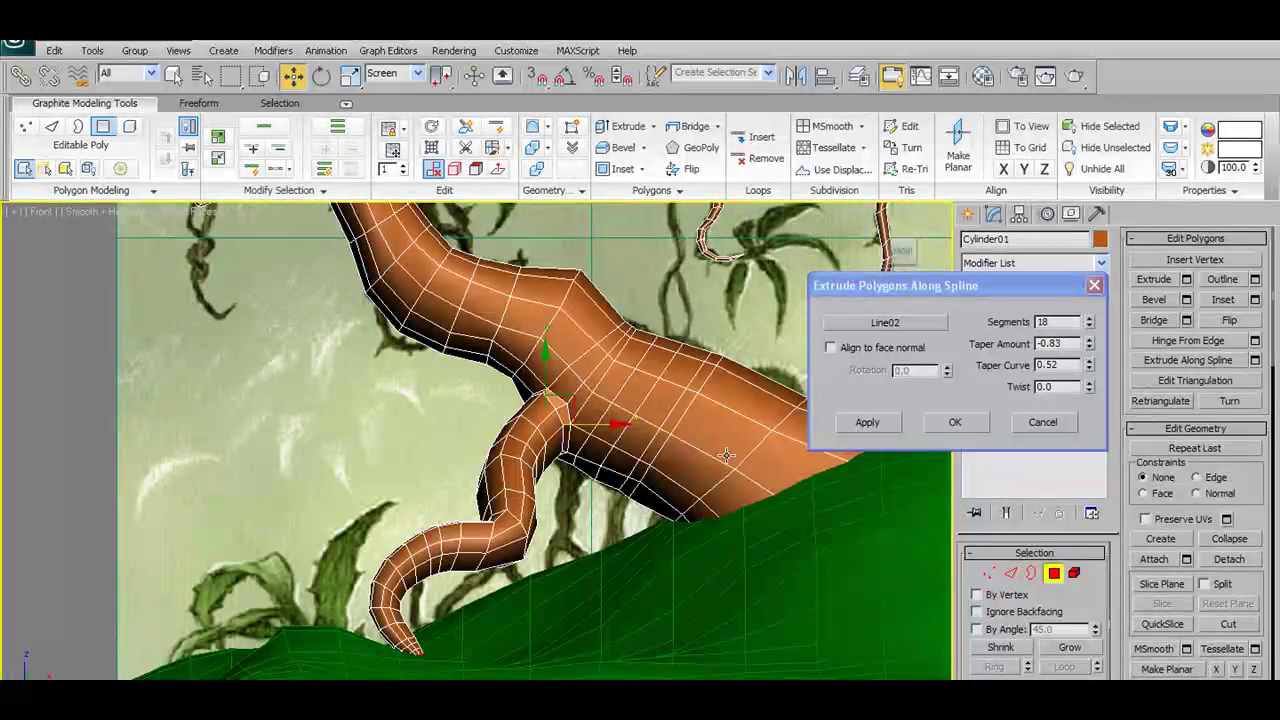
# - Try a taper amount of -0.99 and a taper curve of 0.26 on the root extrusion, then reset both values
pyautogui.moveTo(1094, 348)
pyautogui.mouseDown()
pyautogui.moveTo(1080, 367)
pyautogui.moveTo(1083, 356)
pyautogui.mouseUp()
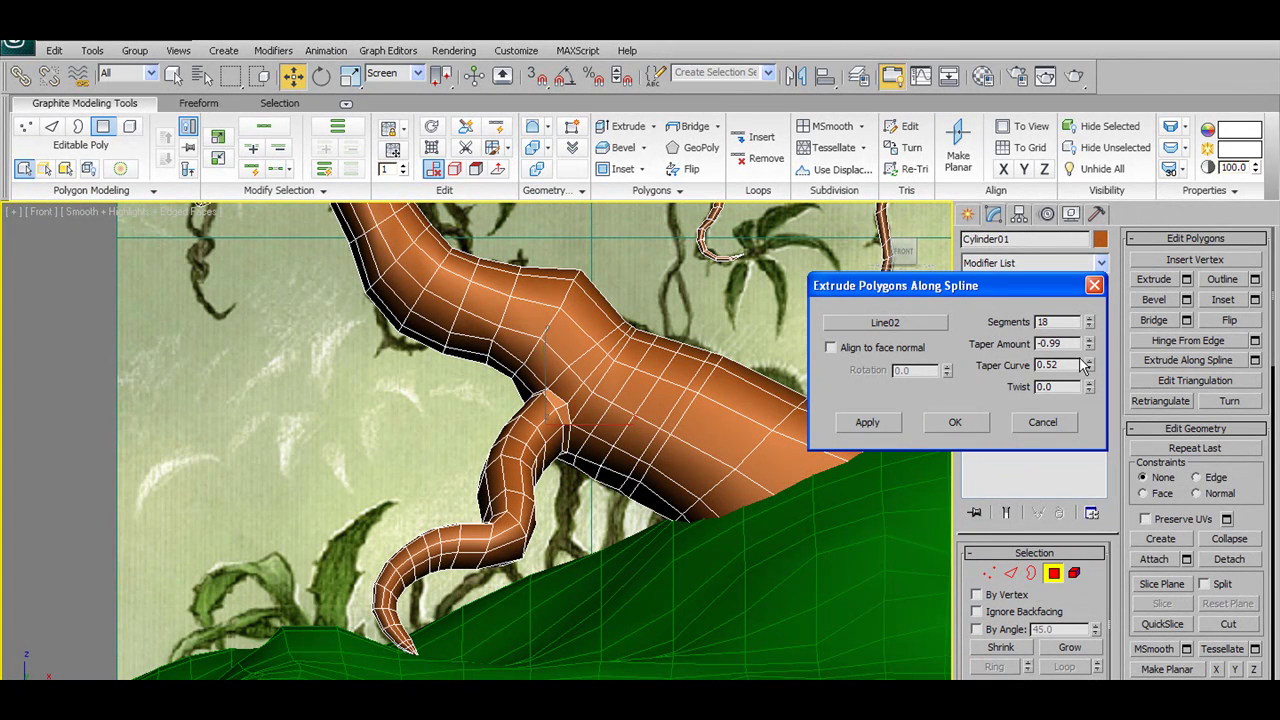
pyautogui.hotkey('alt', 'x')
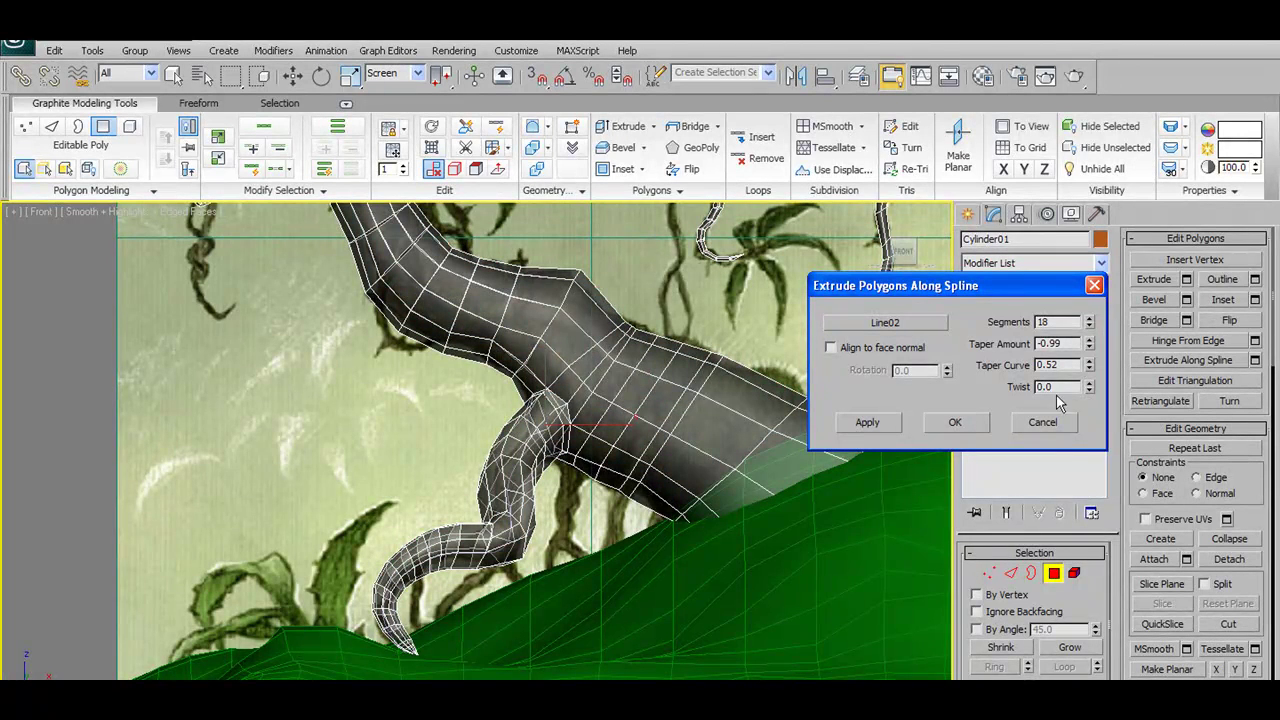
pyautogui.moveTo(1091, 360); pyautogui.dragTo(1087, 376)
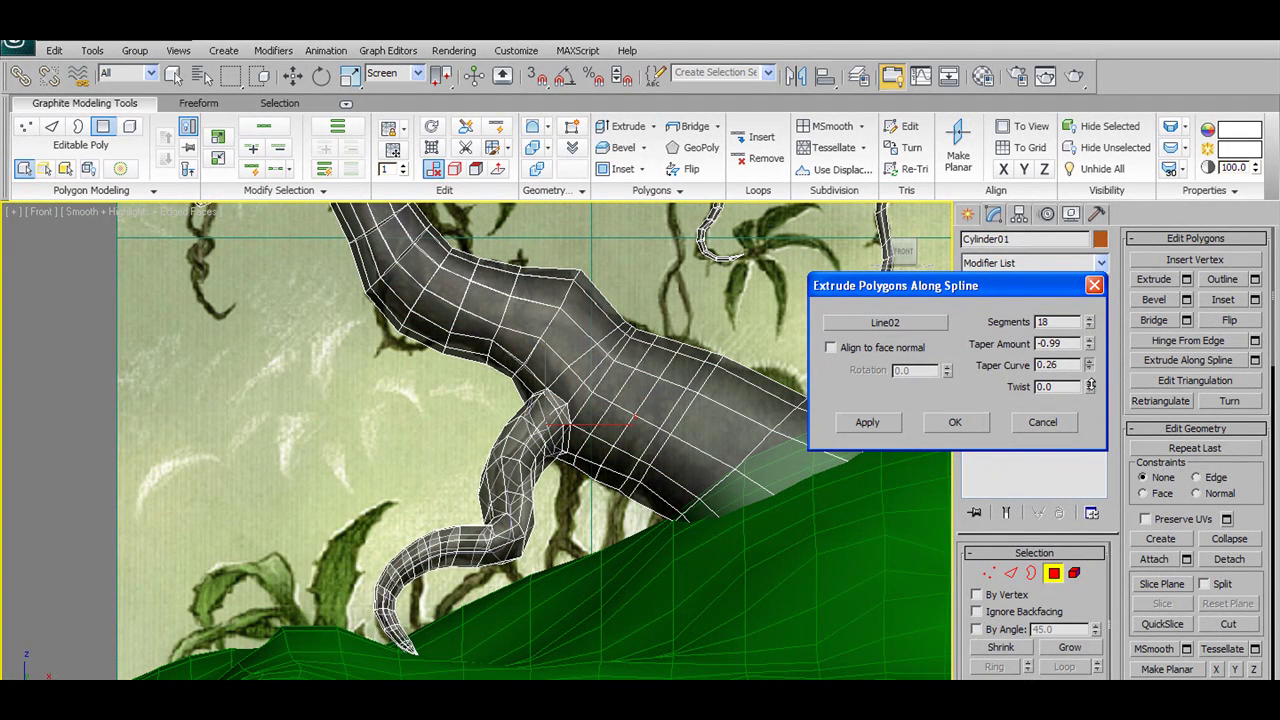
pyautogui.rightClick(1088, 366)
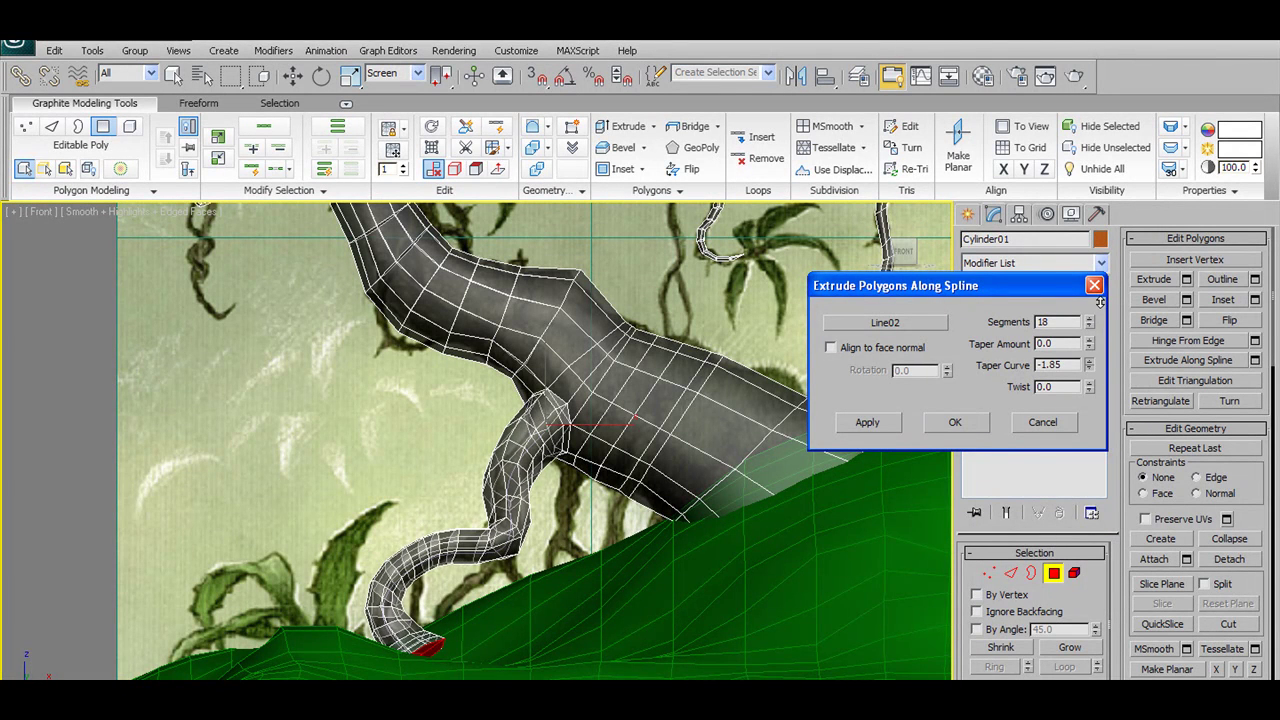
pyautogui.rightClick(1090, 364)
# - Set the root extrusion's taper amount to -0.79, taper curve to -0.55 and segments to 25, and accept it
pyautogui.moveTo(1090, 345); pyautogui.dragTo(1096, 372)
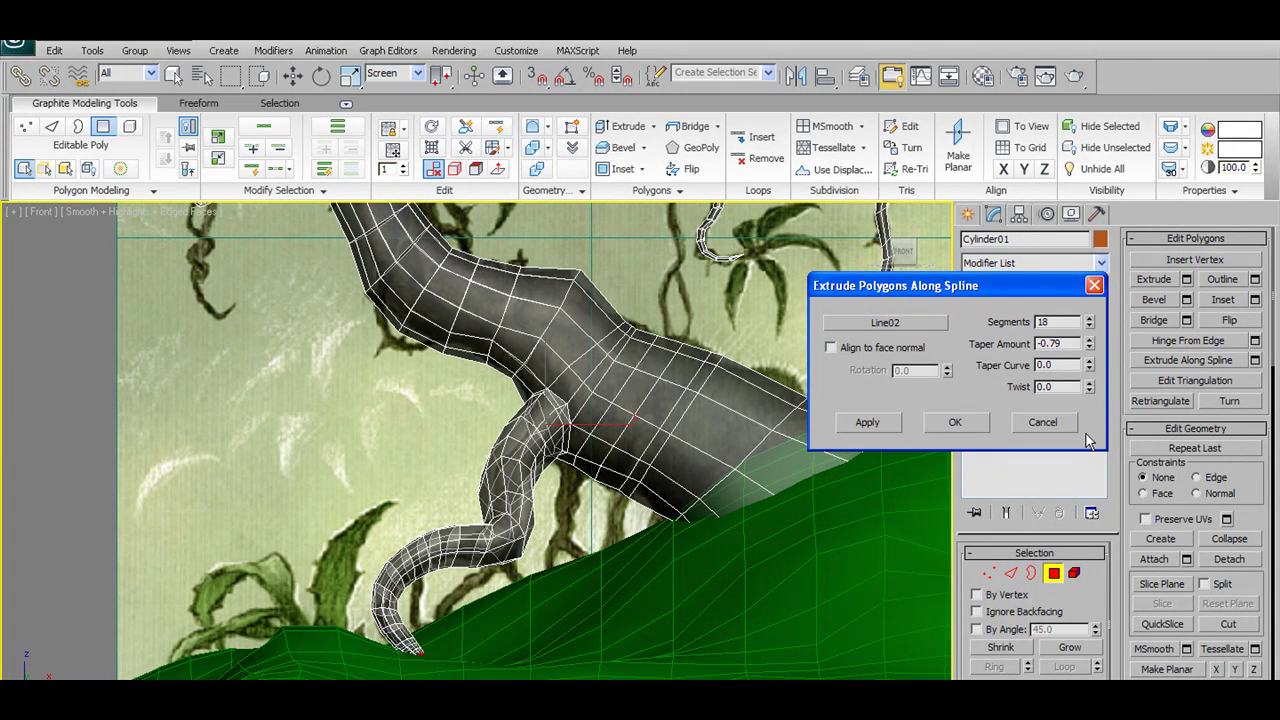
pyautogui.moveTo(1091, 365); pyautogui.dragTo(1103, 410)
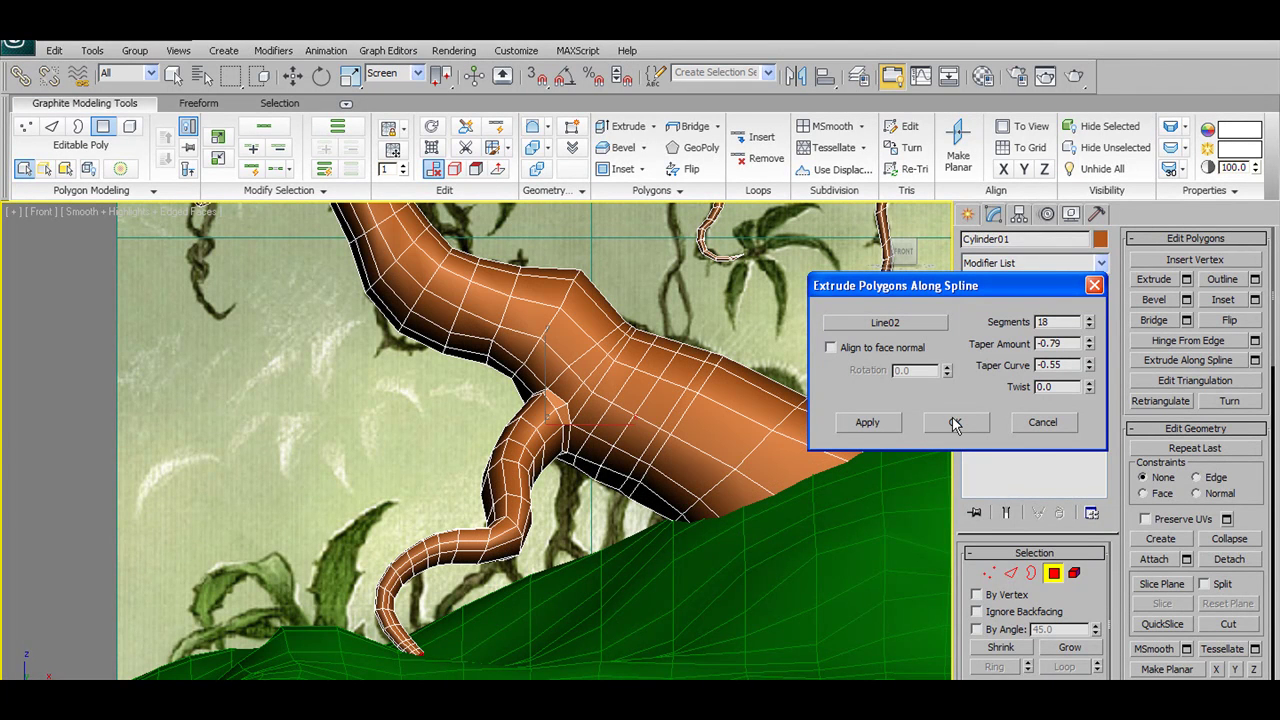
pyautogui.click(1090, 318)
pyautogui.click(1090, 318)
pyautogui.click(1090, 318)
pyautogui.click(1090, 318)
pyautogui.click(1090, 318)
pyautogui.click(1090, 318)
pyautogui.click(1090, 318)
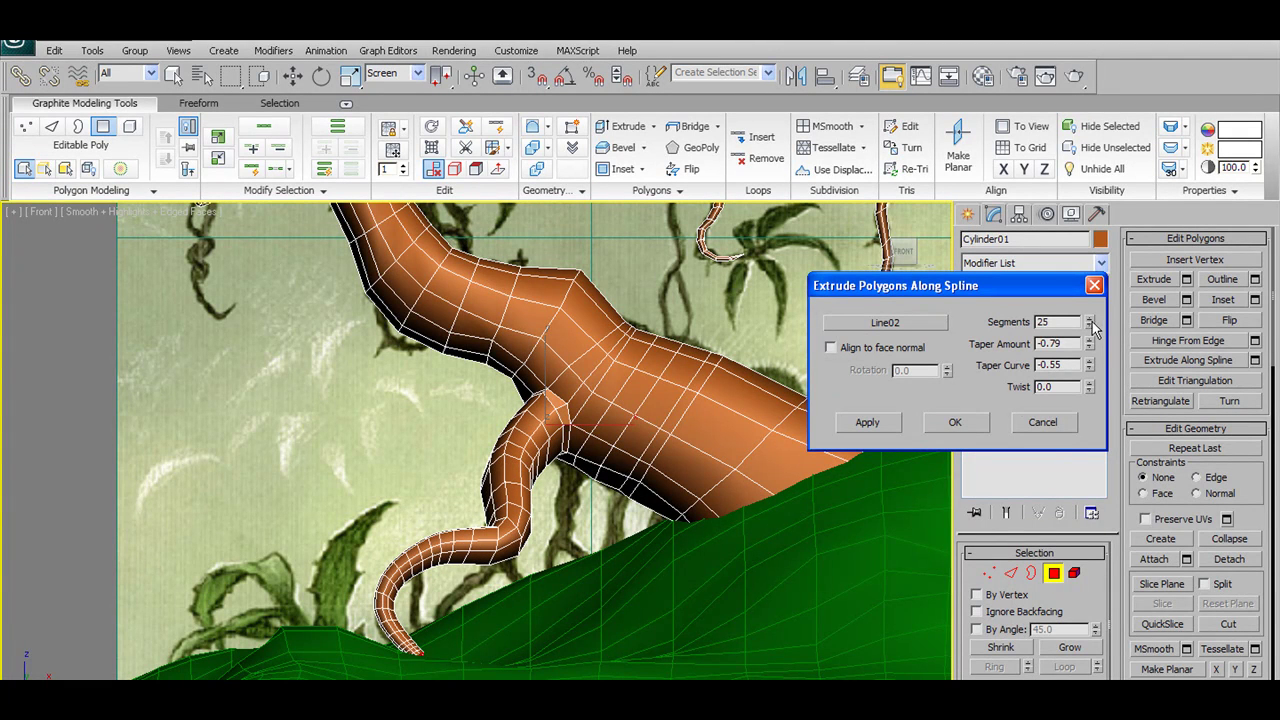
pyautogui.click(955, 422)
# - Delete the cap polygon at the root's tip and display the model in wireframe
pyautogui.scroll(2, 509, 609)
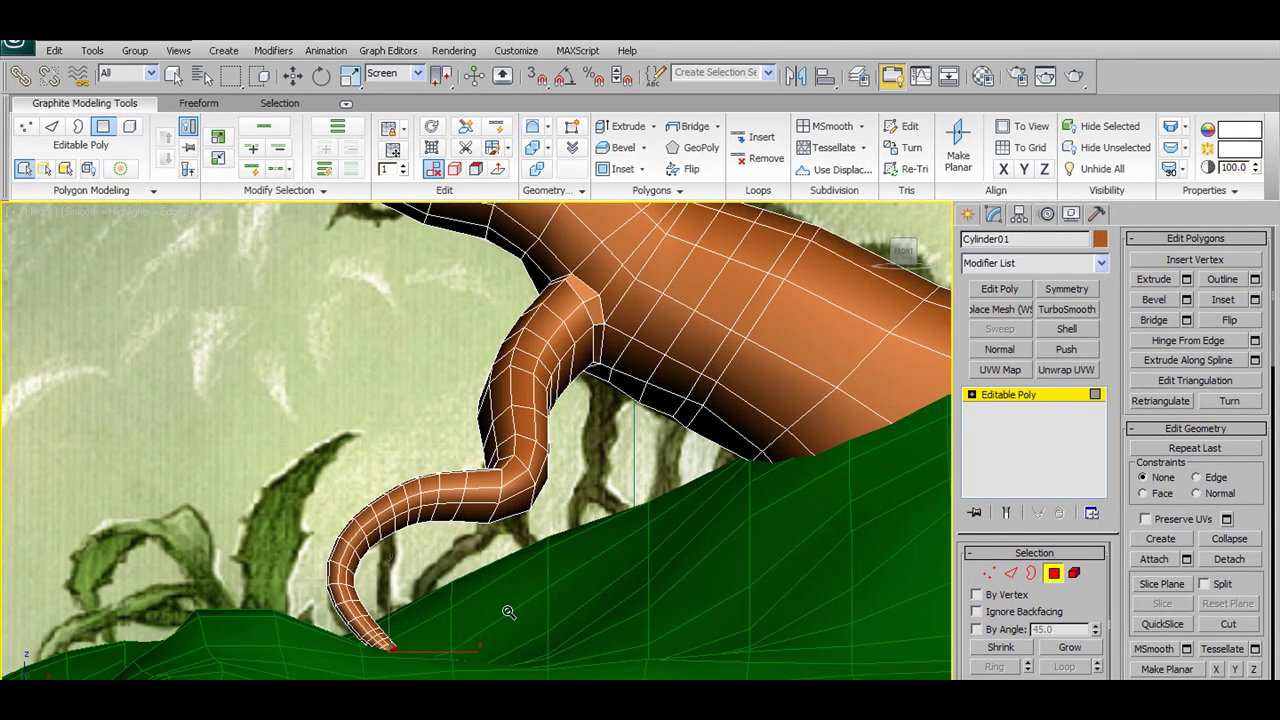
pyautogui.press('F3')
pyautogui.moveTo(512, 609); pyautogui.dragTo(525, 513, button='middle')
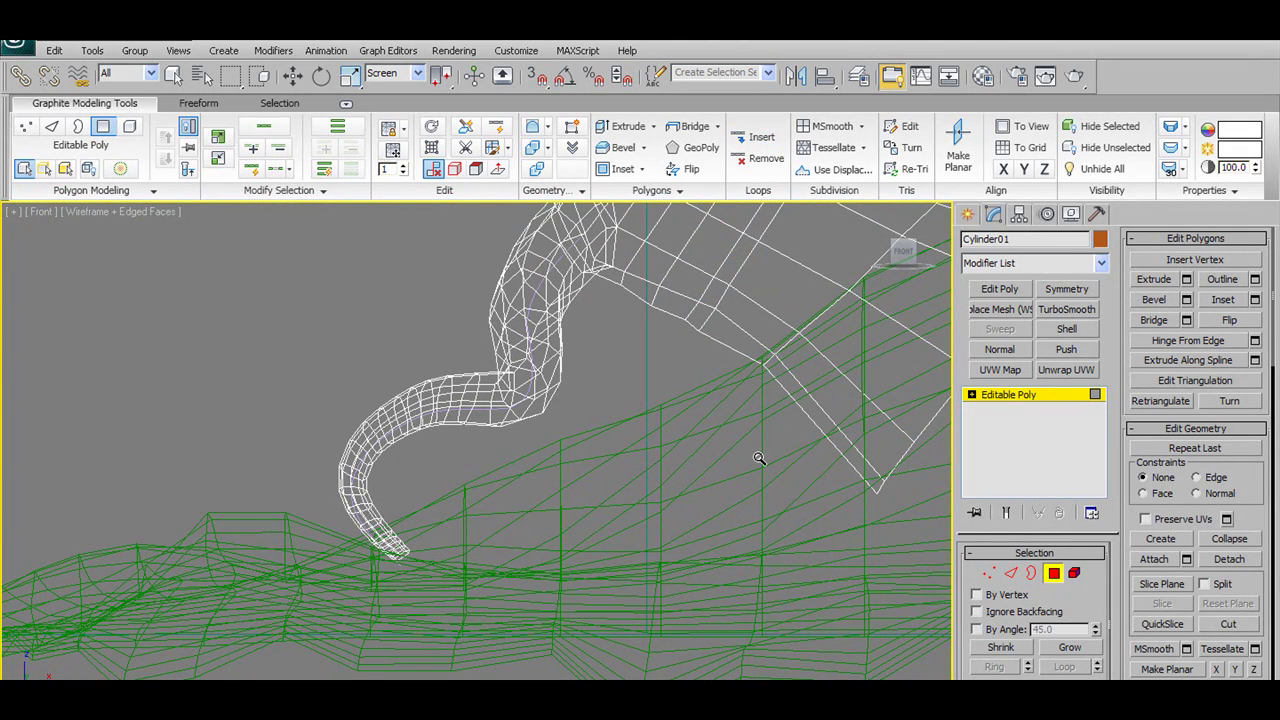
# - Activate the P Connect tool and examine the root's mesh and tip in shaded view against the mound
pyautogui.click(491, 148)
pyautogui.scroll(4, 544, 505)
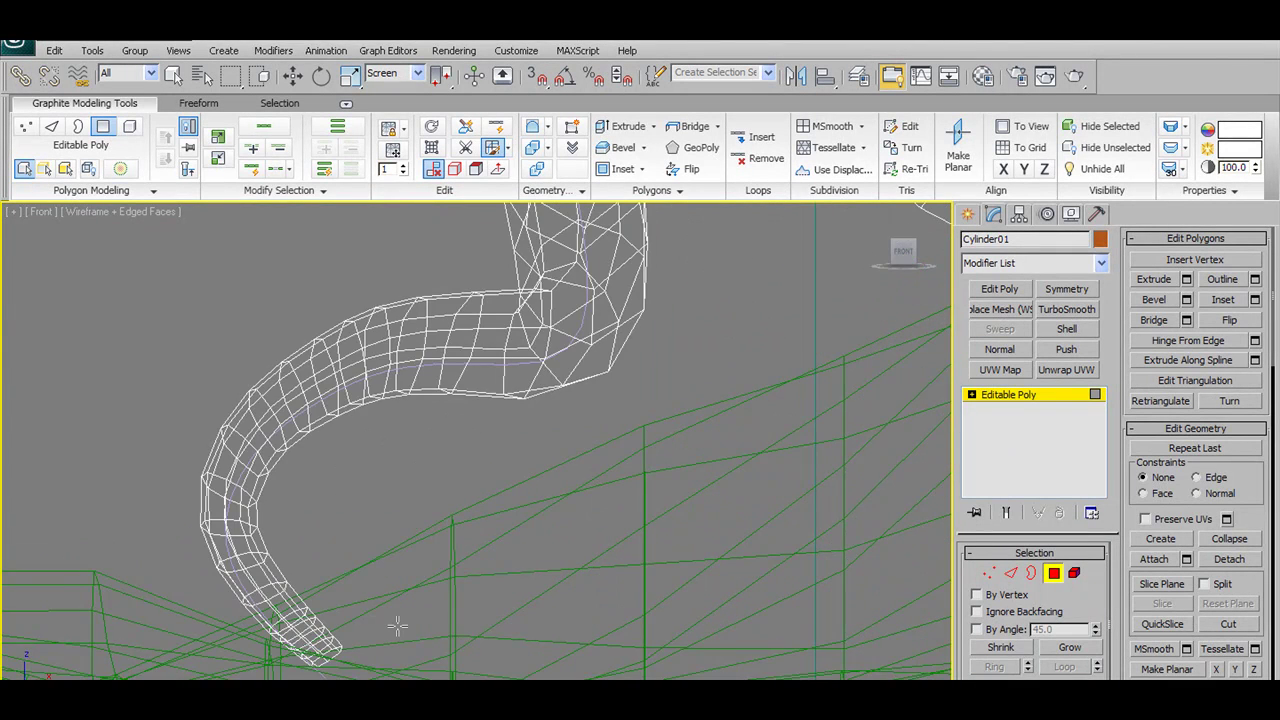
pyautogui.moveTo(397, 626)
pyautogui.mouseDown(button='middle')
pyautogui.moveTo(424, 606)
pyautogui.moveTo(369, 625)
pyautogui.mouseUp(button='middle')
pyautogui.press('F3')
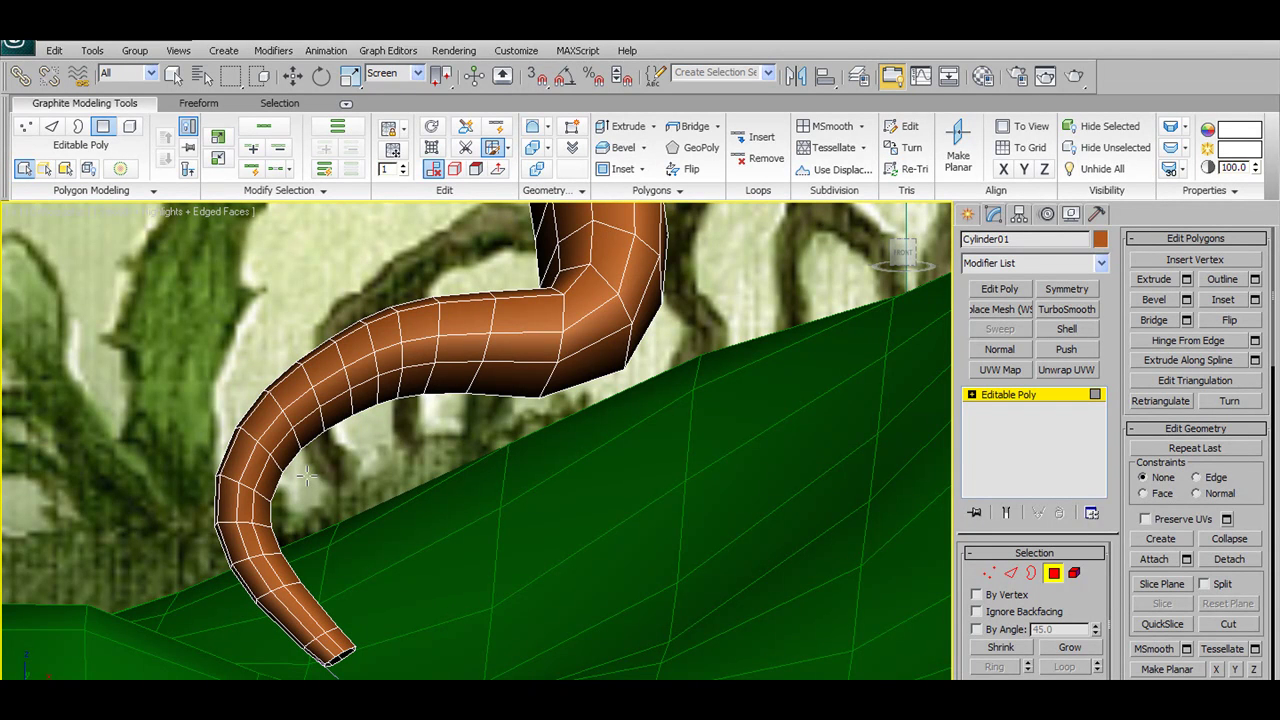
pyautogui.scroll(-2, 306, 476)
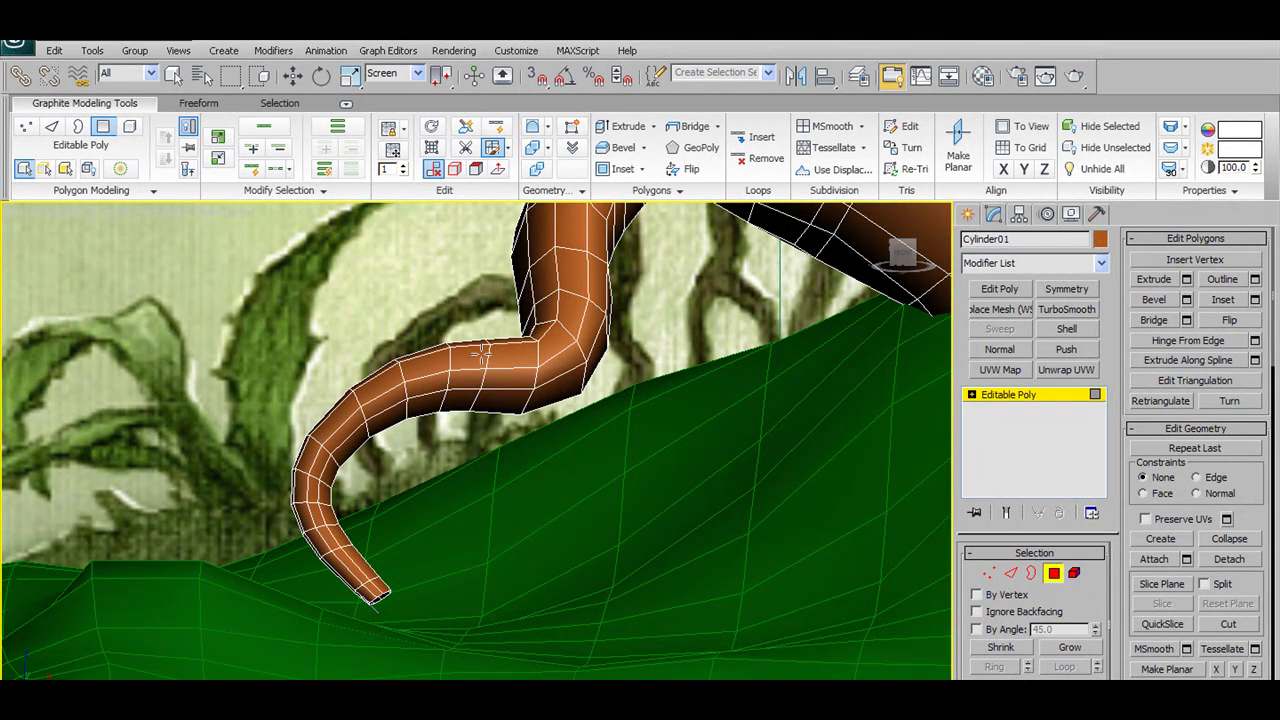
pyautogui.scroll(-3, 517, 352)
pyautogui.keyDown('alt'); pyautogui.moveTo(546, 322); pyautogui.dragTo(547, 355, button='middle'); pyautogui.keyUp('alt')
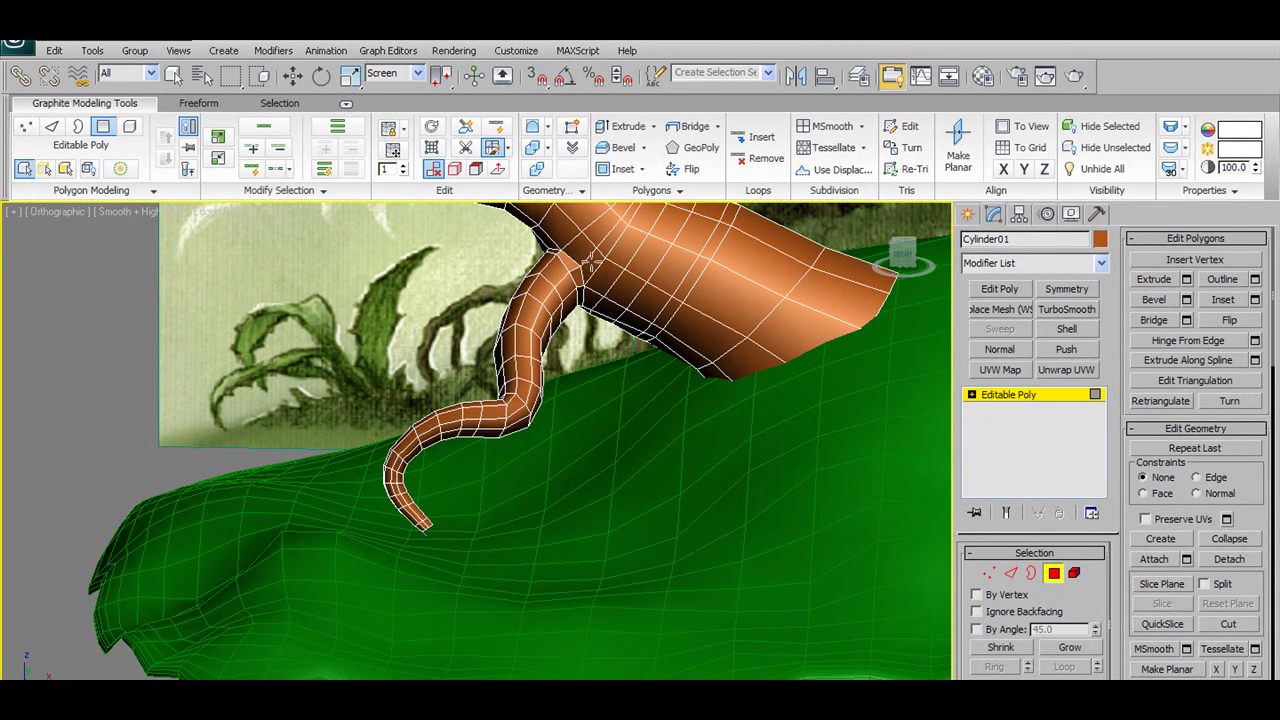
pyautogui.scroll(-5, 562, 410)
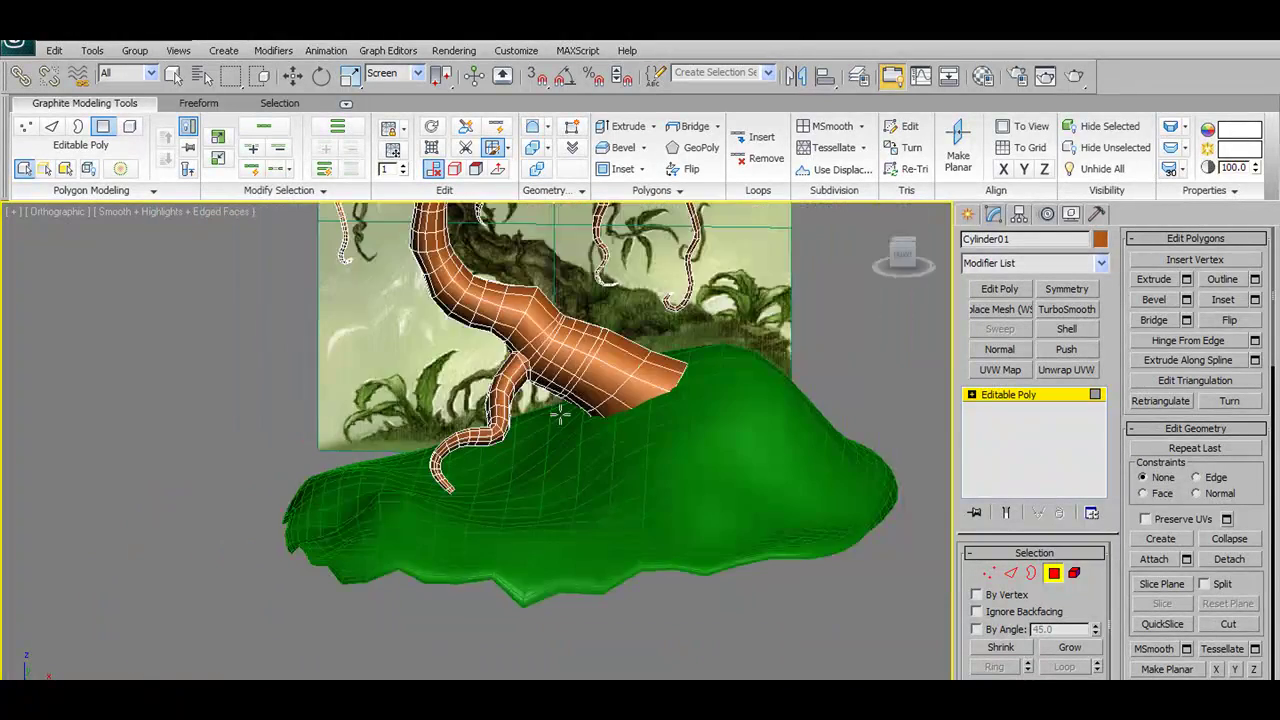
pyautogui.moveTo(558, 460)
pyautogui.keyDown('alt'); pyautogui.mouseDown(button='middle')
pyautogui.moveTo(536, 430)
pyautogui.moveTo(534, 455)
pyautogui.mouseUp(button='middle'); pyautogui.keyUp('alt')
pyautogui.hotkey('shift', 'z')
pyautogui.hotkey('shift', 'z')
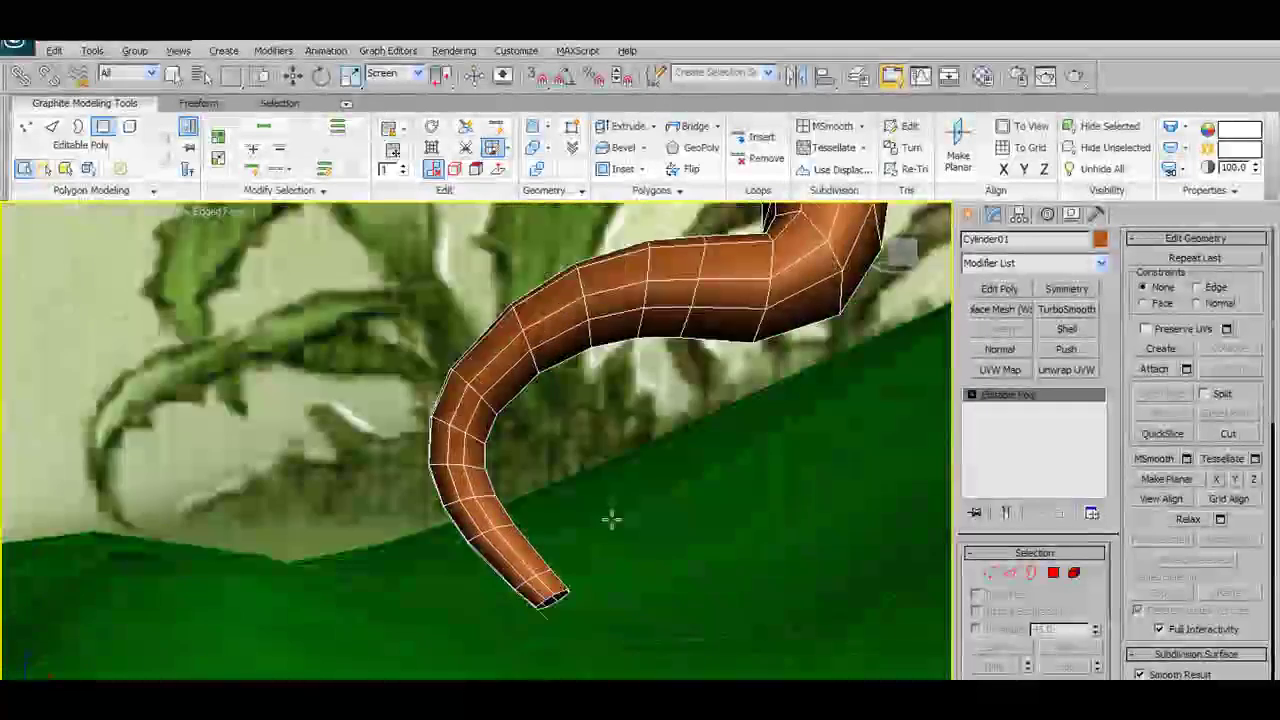
# - Select the open border at the root's tip and extend it with new faces down into the mound
pyautogui.click(1011, 573)
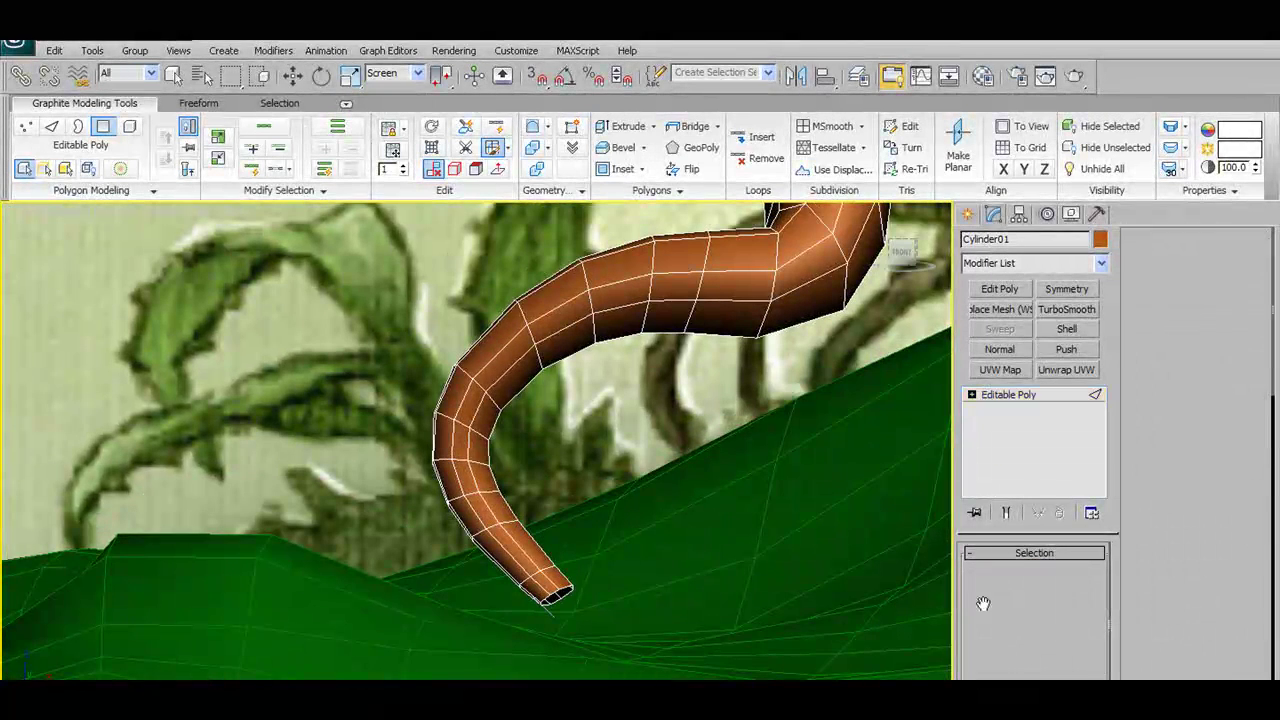
pyautogui.click(1031, 573)
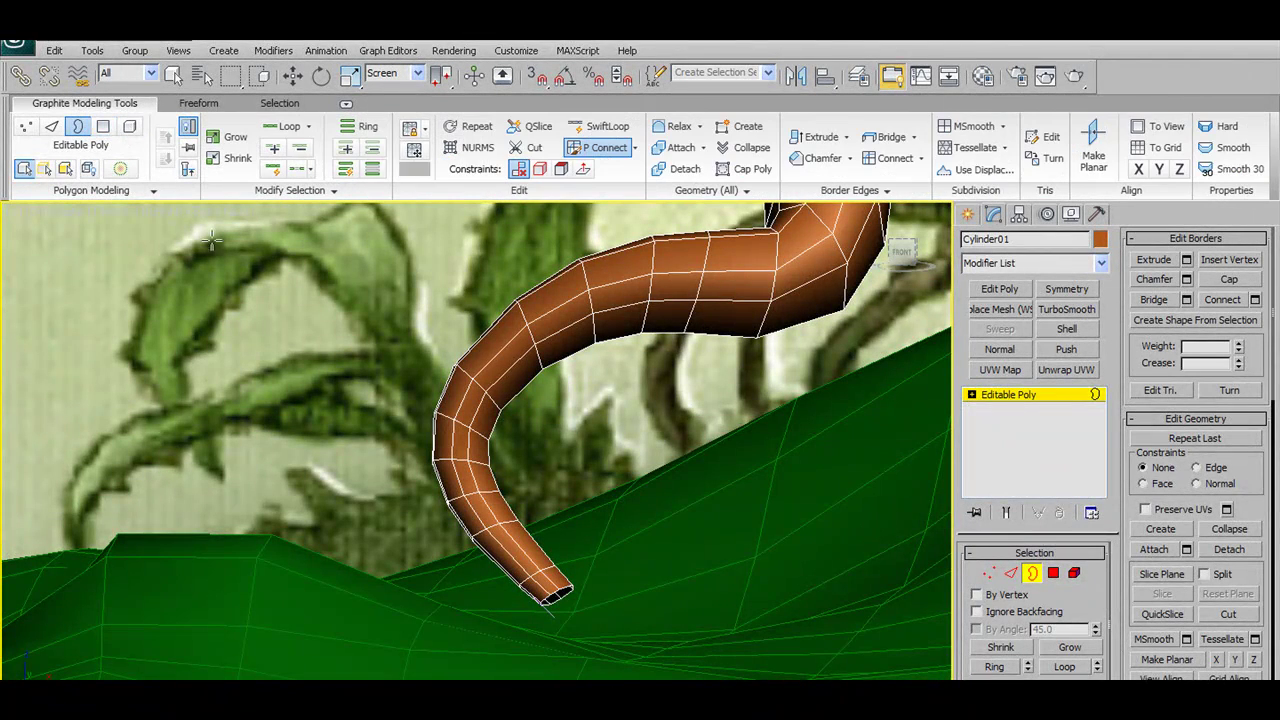
pyautogui.click(553, 597)
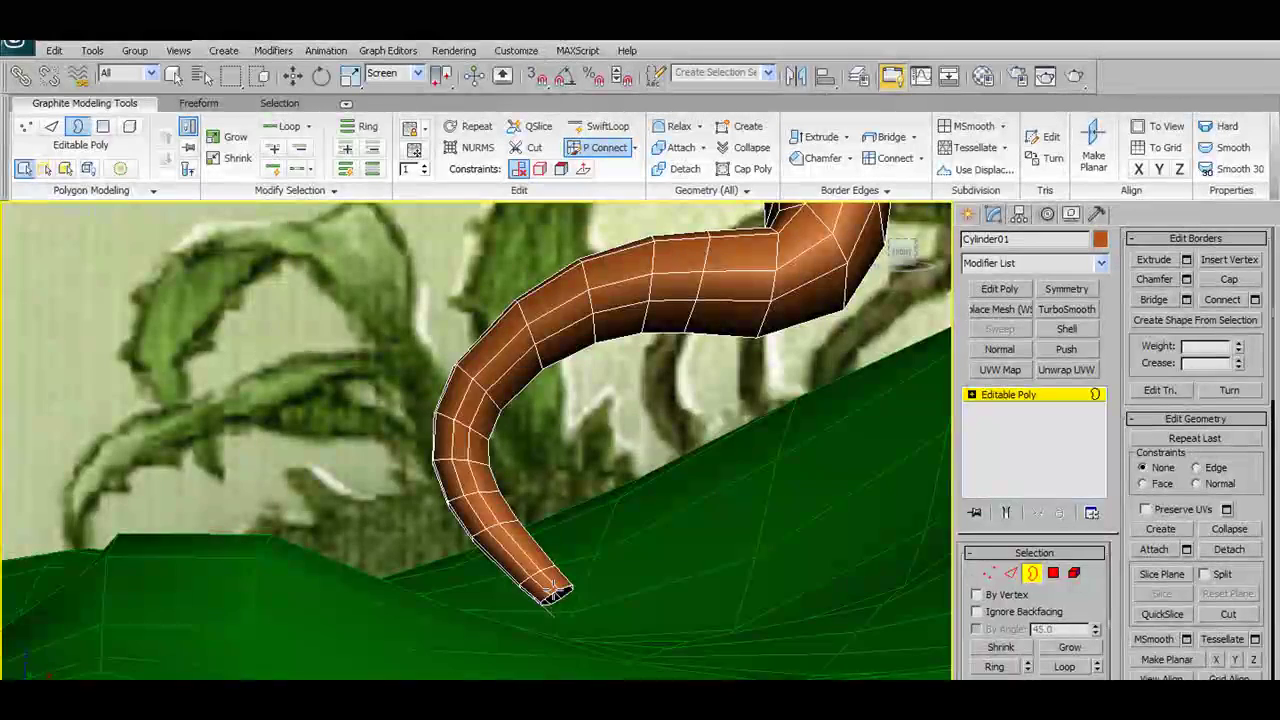
pyautogui.keyDown('alt'); pyautogui.moveTo(555, 592); pyautogui.dragTo(580, 514, button='middle'); pyautogui.keyUp('alt')
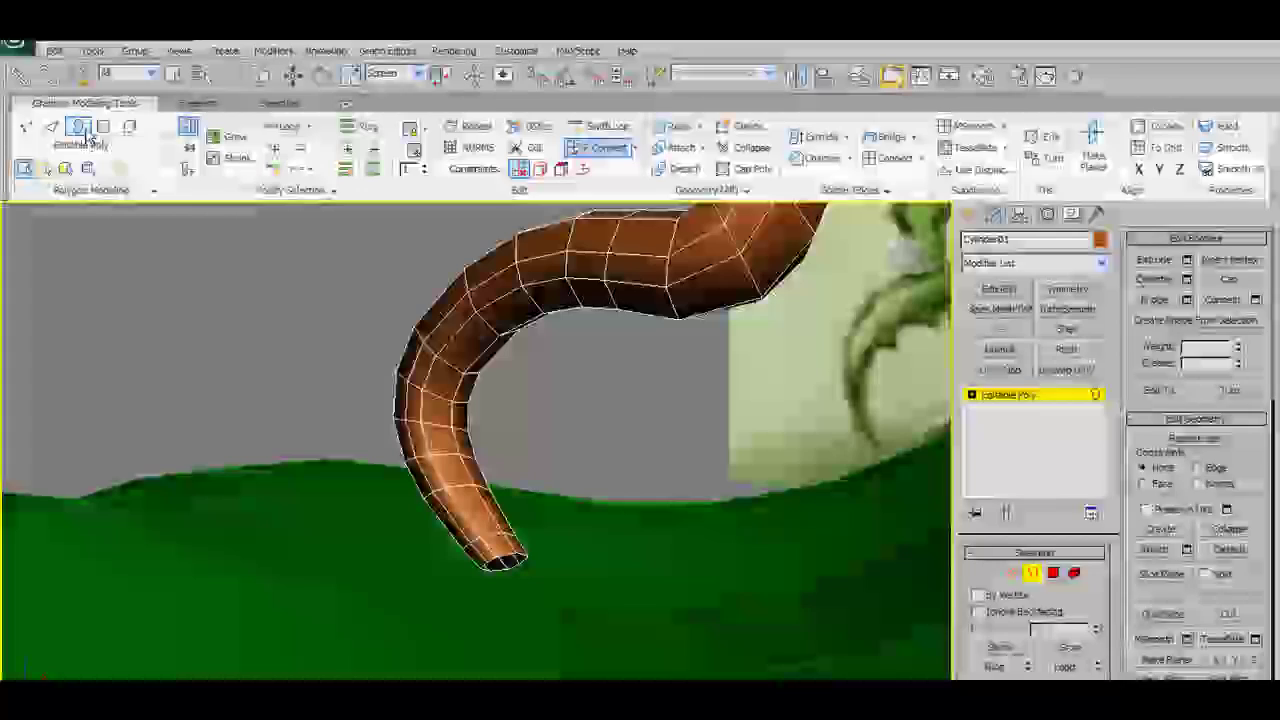
pyautogui.click(51, 126)
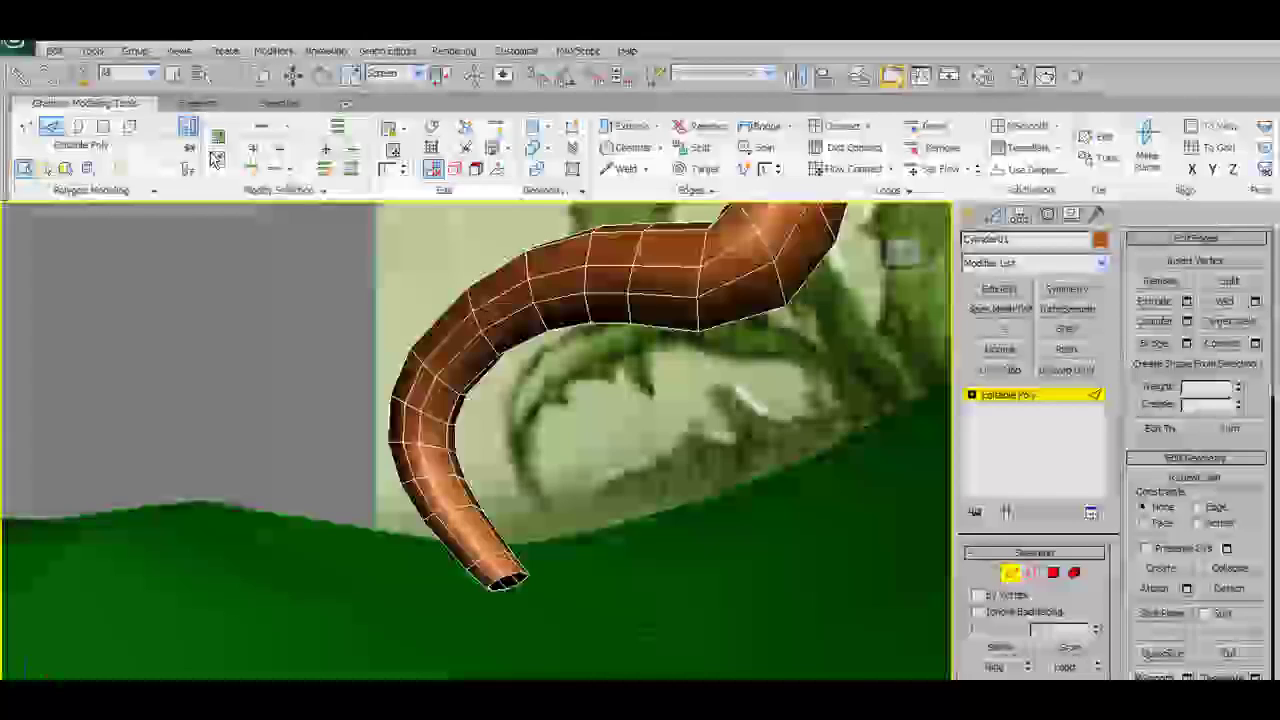
pyautogui.press('w')
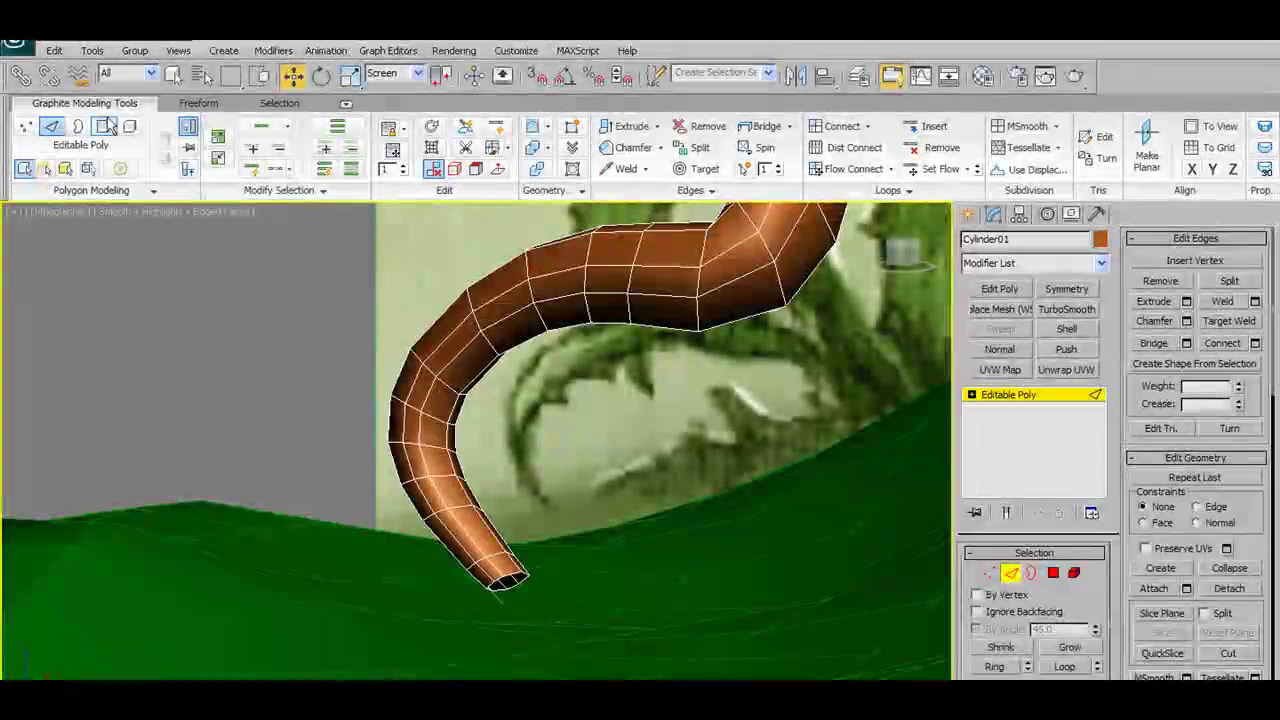
pyautogui.press('3')
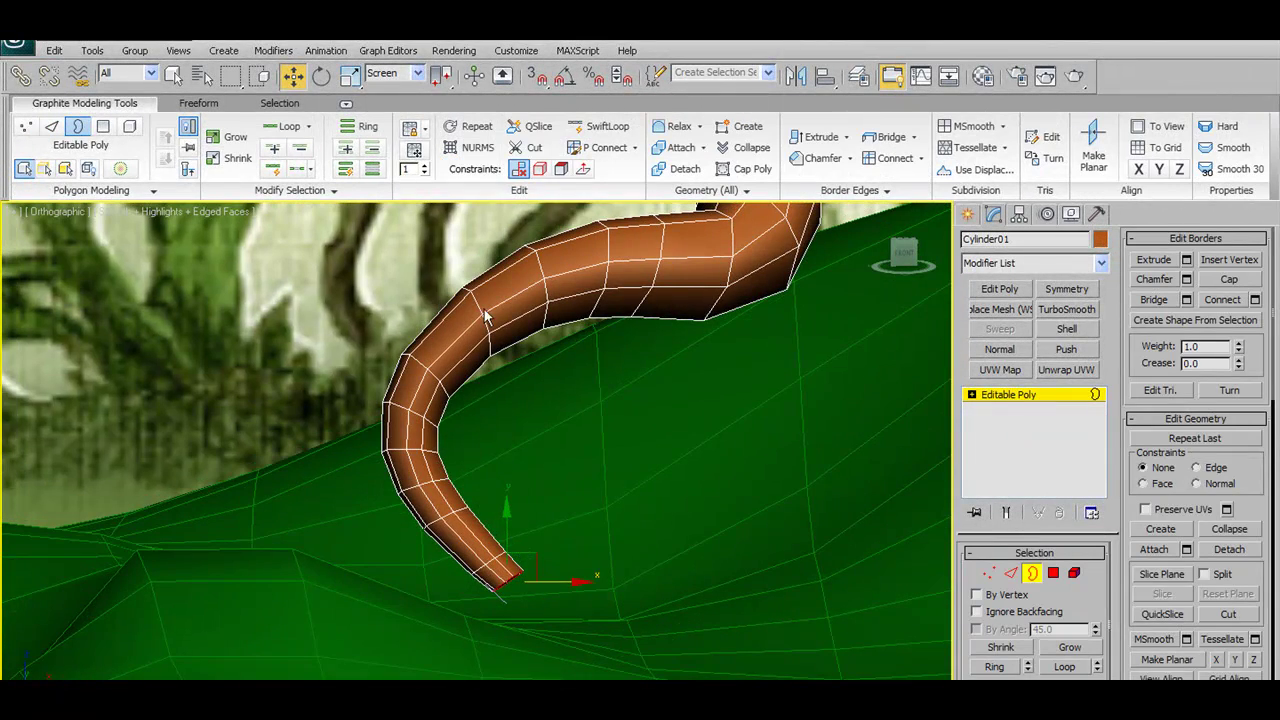
pyautogui.keyDown('shift'); pyautogui.moveTo(514, 568); pyautogui.dragTo(578, 622); pyautogui.keyUp('shift')
# - Scale down the extended border at the root's tip and return to the Move tool
pyautogui.rightClick(350, 75)
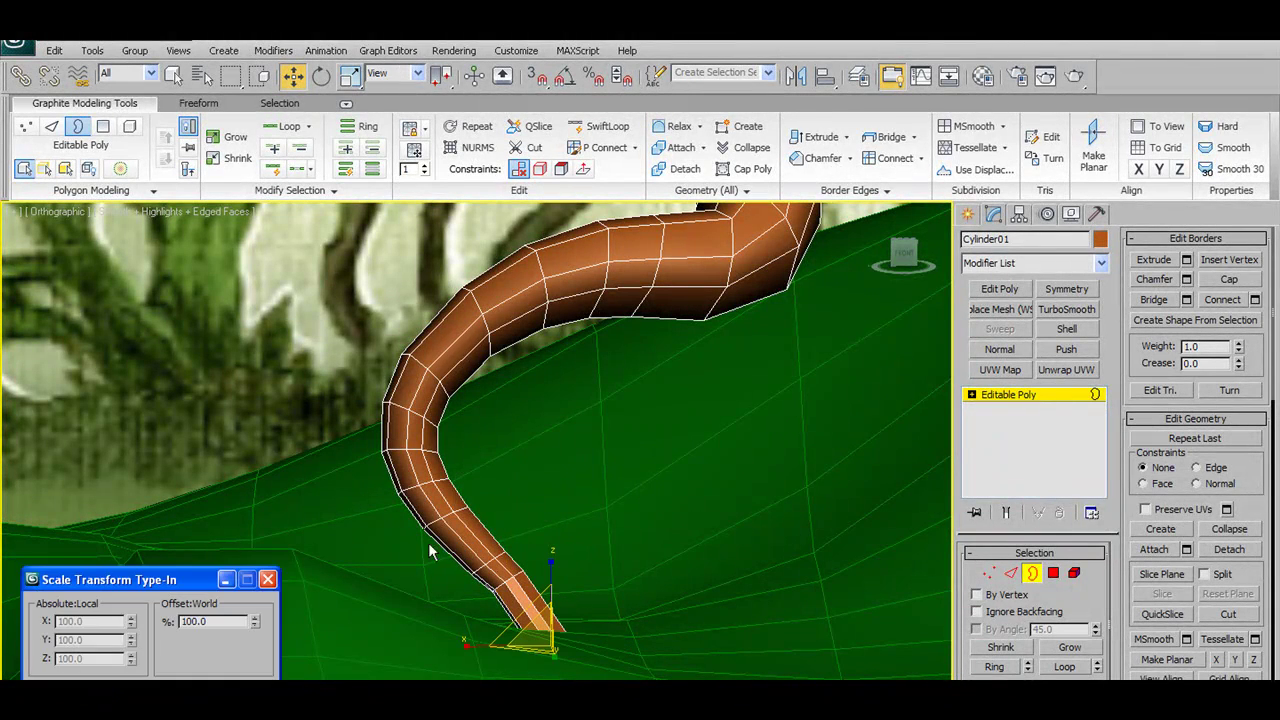
pyautogui.moveTo(257, 627); pyautogui.dragTo(257, 630)
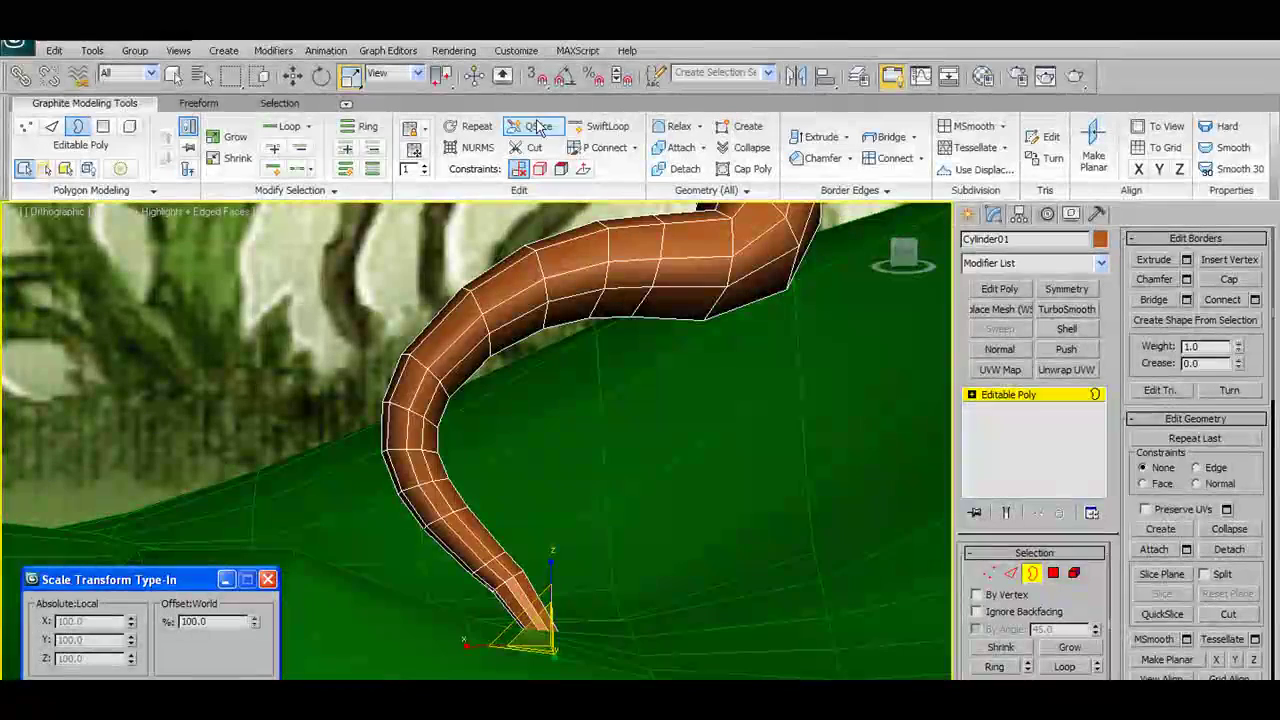
pyautogui.click(293, 75)
# - Examine the root's shape, its tip in the mound and its joint with the trunk from several angles
pyautogui.keyDown('alt'); pyautogui.moveTo(603, 329); pyautogui.dragTo(586, 378, button='middle'); pyautogui.keyUp('alt')
pyautogui.scroll(-5, 603, 290)
pyautogui.scroll(6, 600, 340)
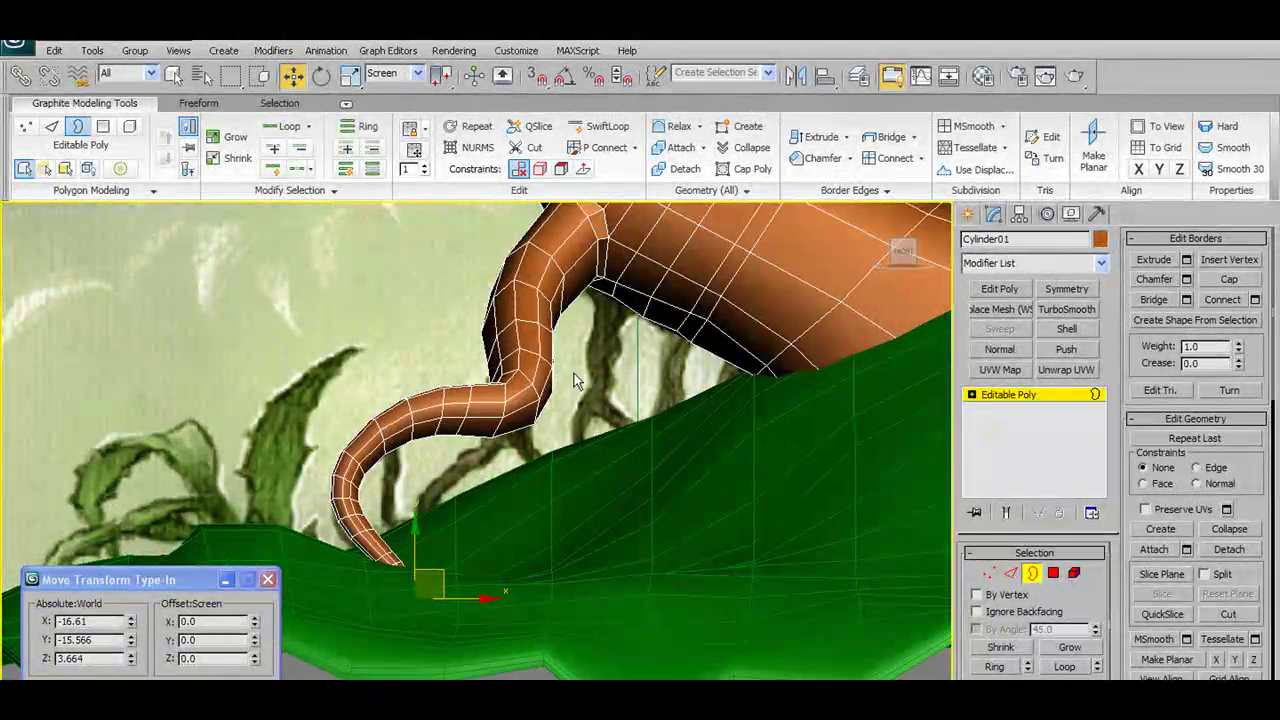
pyautogui.scroll(-5, 580, 396)
pyautogui.scroll(3, 528, 386)
pyautogui.moveTo(540, 345); pyautogui.dragTo(404, 425, button='middle')
pyautogui.scroll(-3, 528, 386)
pyautogui.scroll(3, 527, 382)
pyautogui.scroll(8, 420, 423)
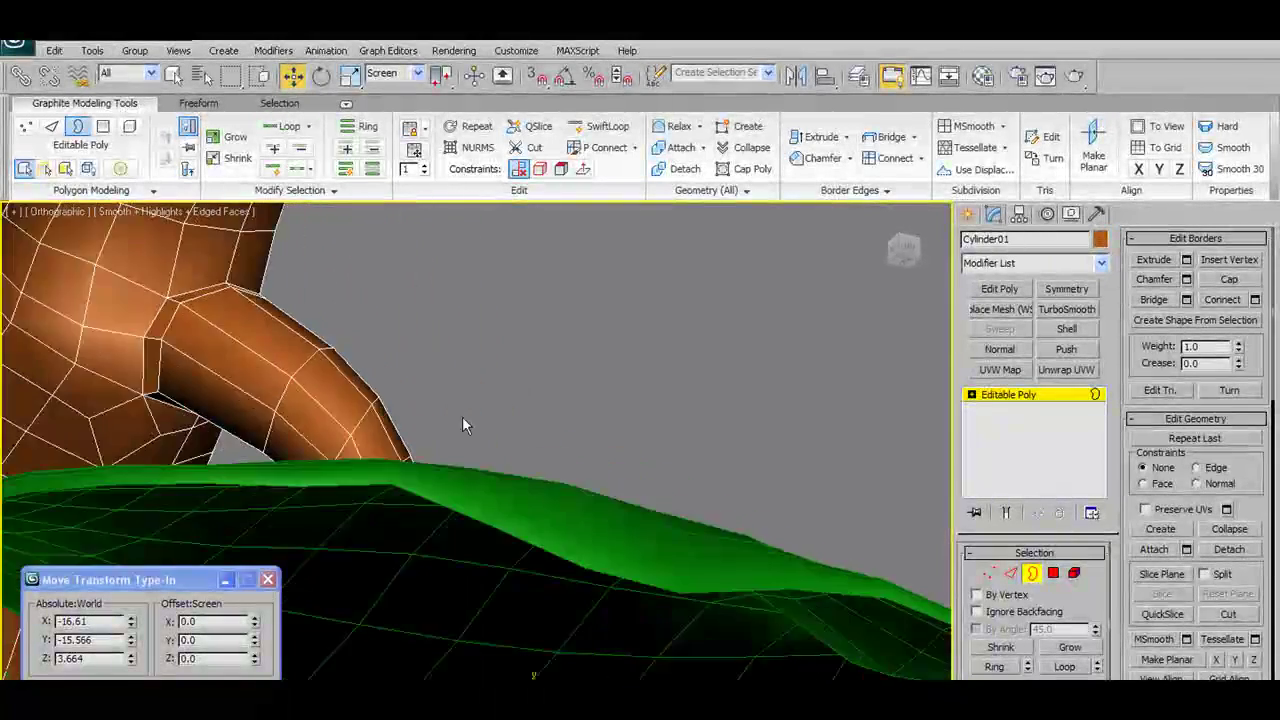
pyautogui.keyDown('alt'); pyautogui.moveTo(484, 415); pyautogui.dragTo(406, 443, button='middle'); pyautogui.keyUp('alt')
pyautogui.scroll(2, 212, 430)
pyautogui.keyDown('alt'); pyautogui.moveTo(212, 430); pyautogui.dragTo(484, 420, button='middle'); pyautogui.keyUp('alt')
pyautogui.scroll(-2, 482, 420)
pyautogui.keyDown('alt'); pyautogui.moveTo(459, 497); pyautogui.dragTo(463, 513, button='middle'); pyautogui.keyUp('alt')
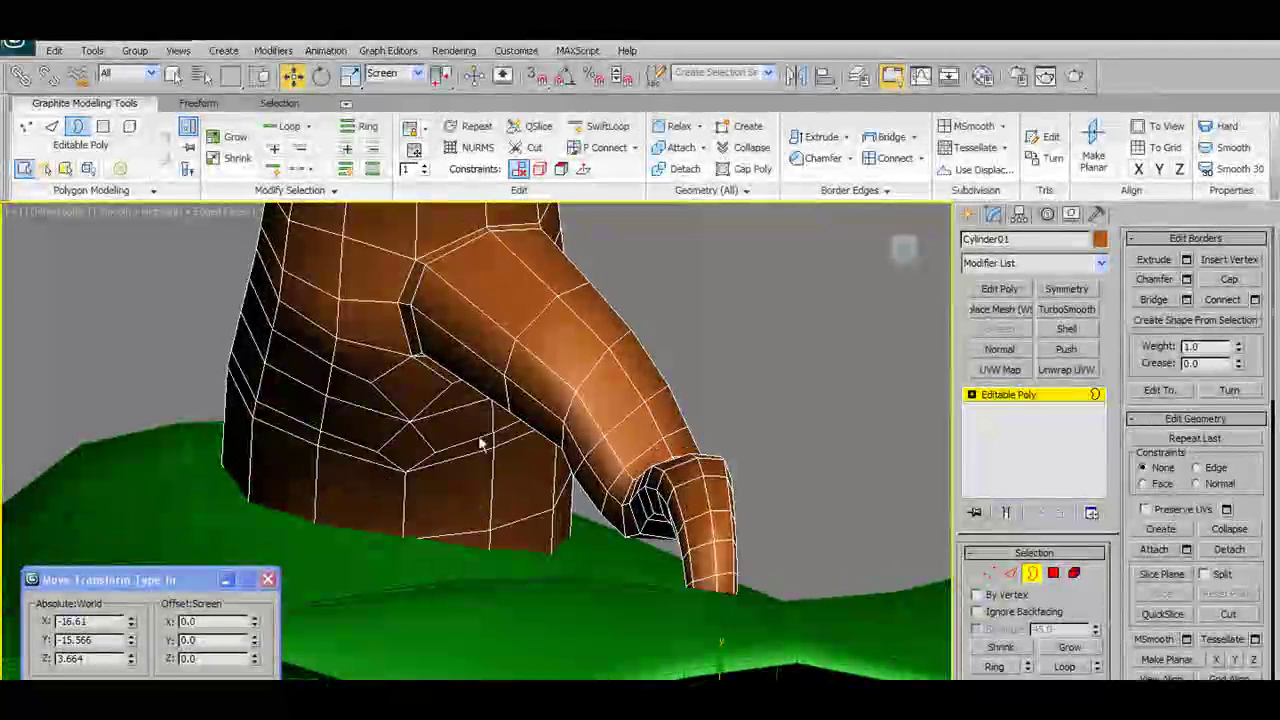
# - Weld the loose vertices on the underside of the joint between the root and the trunk
pyautogui.click(988, 574)
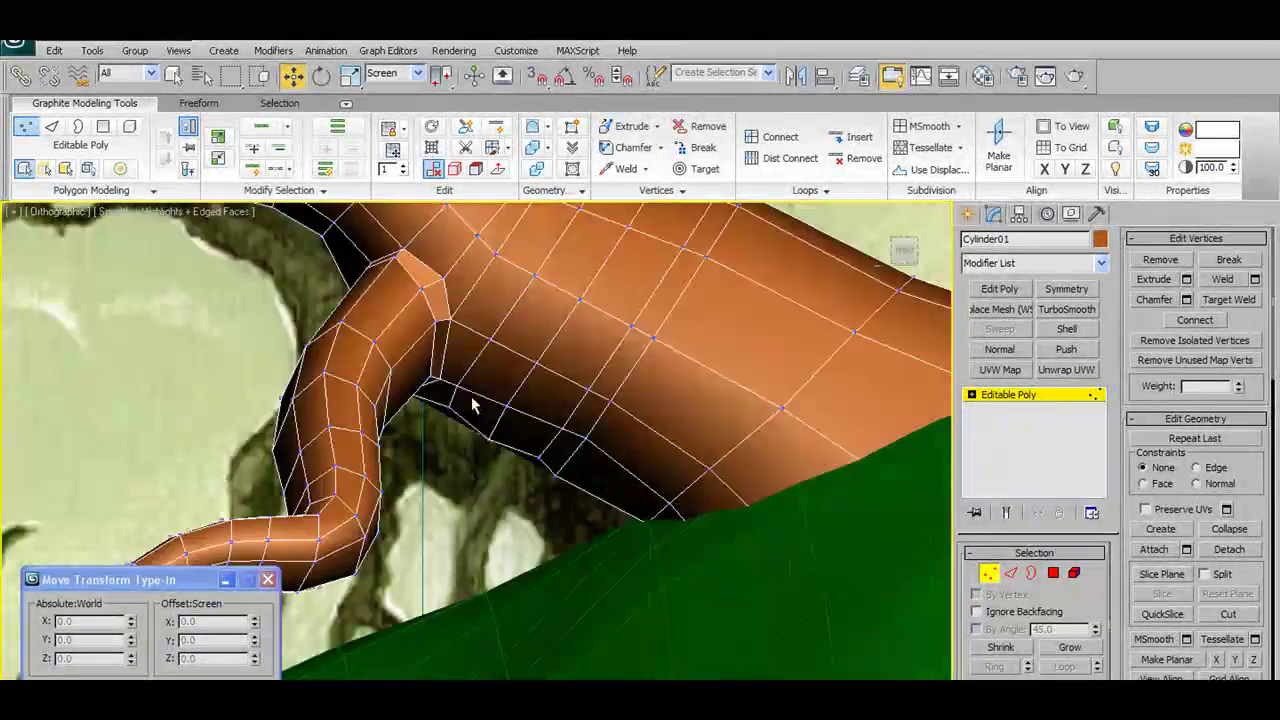
pyautogui.keyDown('alt'); pyautogui.moveTo(471, 396); pyautogui.dragTo(635, 380, button='middle'); pyautogui.keyUp('alt')
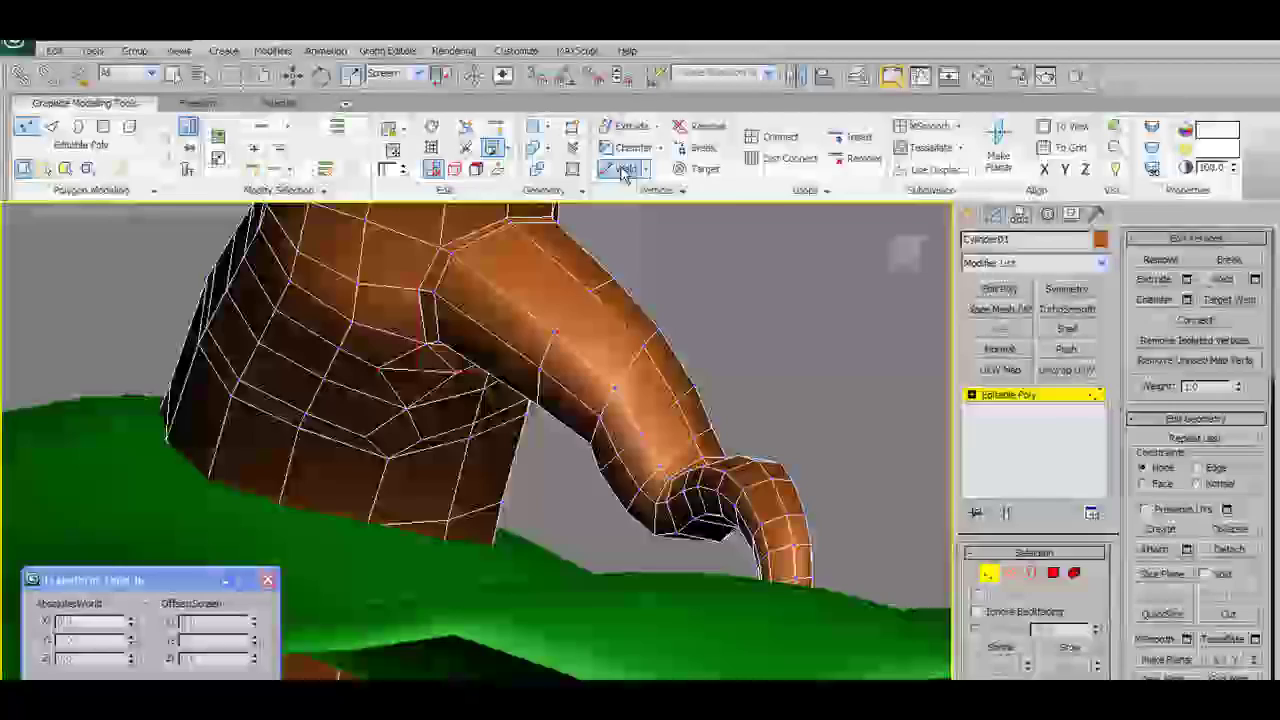
pyautogui.click(645, 168)
pyautogui.click(920, 399)
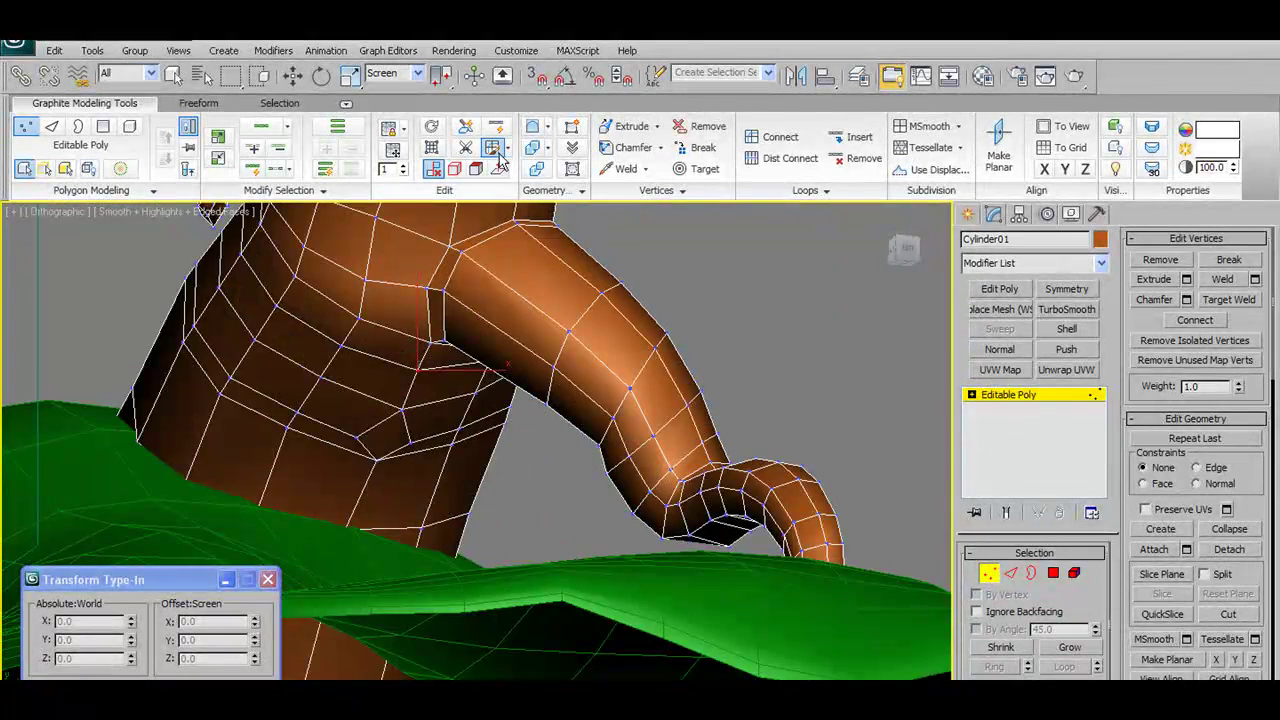
# - Chamfer the trunk vertex beside the root's joint by 2.169
pyautogui.click(341, 343)
pyautogui.press('w')
pyautogui.moveTo(357, 361)
pyautogui.keyDown('alt'); pyautogui.mouseDown(button='middle')
pyautogui.moveTo(363, 371)
pyautogui.moveTo(378, 354)
pyautogui.mouseUp(button='middle'); pyautogui.keyUp('alt')
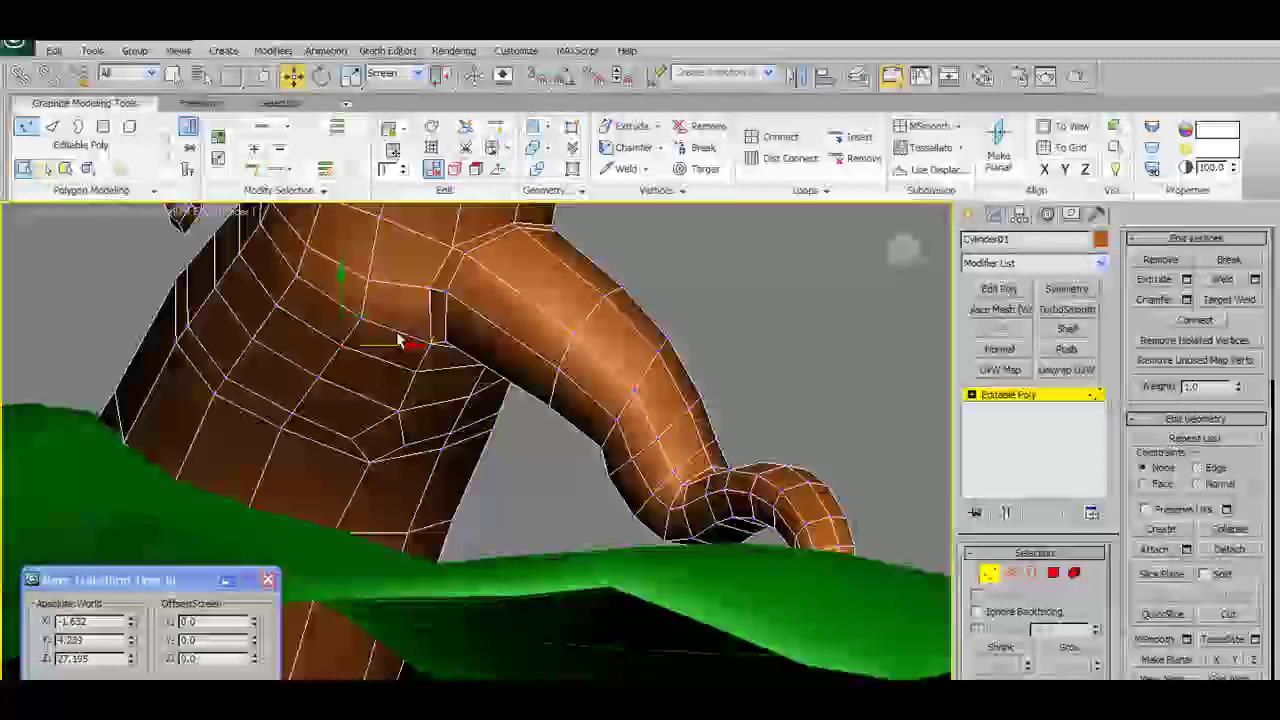
pyautogui.click(659, 147)
pyautogui.moveTo(910, 333); pyautogui.dragTo(931, 283)
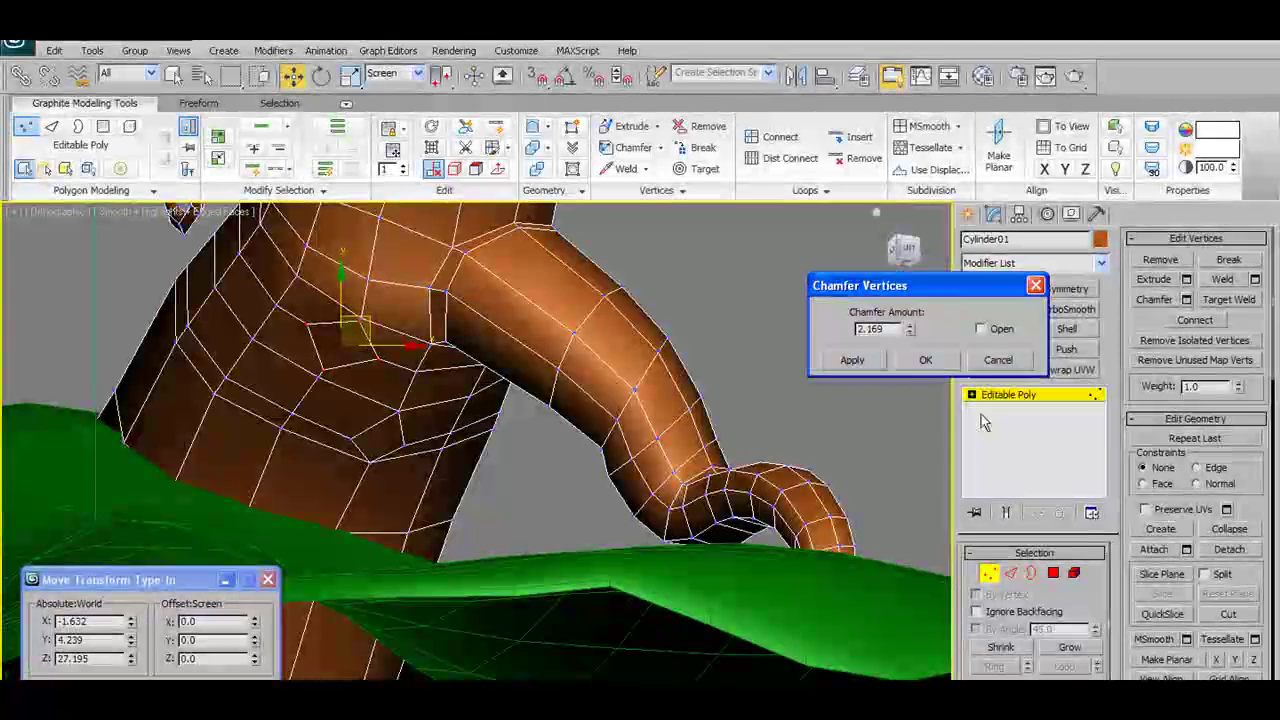
pyautogui.click(925, 360)
pyautogui.keyDown('alt'); pyautogui.moveTo(560, 380); pyautogui.dragTo(513, 322, button='middle'); pyautogui.keyUp('alt')
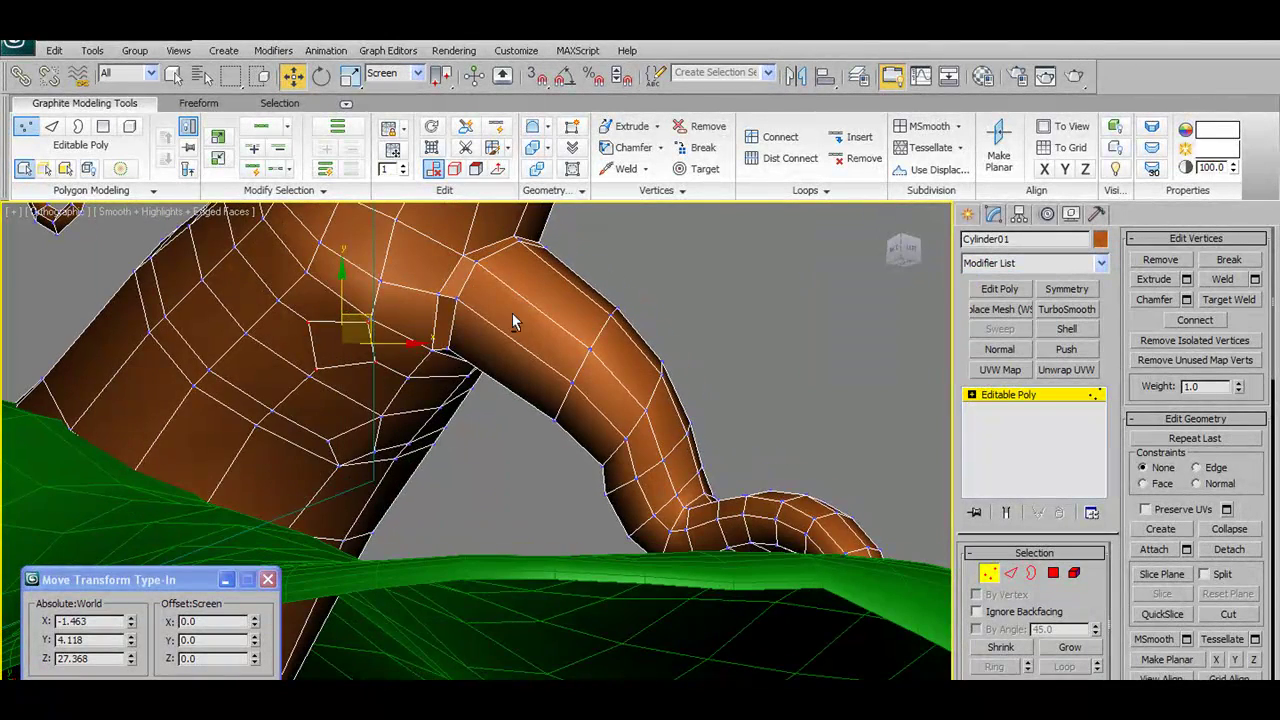
# - Target-weld the spare chamfer vertices to the neighbouring trunk vertices and return to the Move tool
pyautogui.click(700, 168)
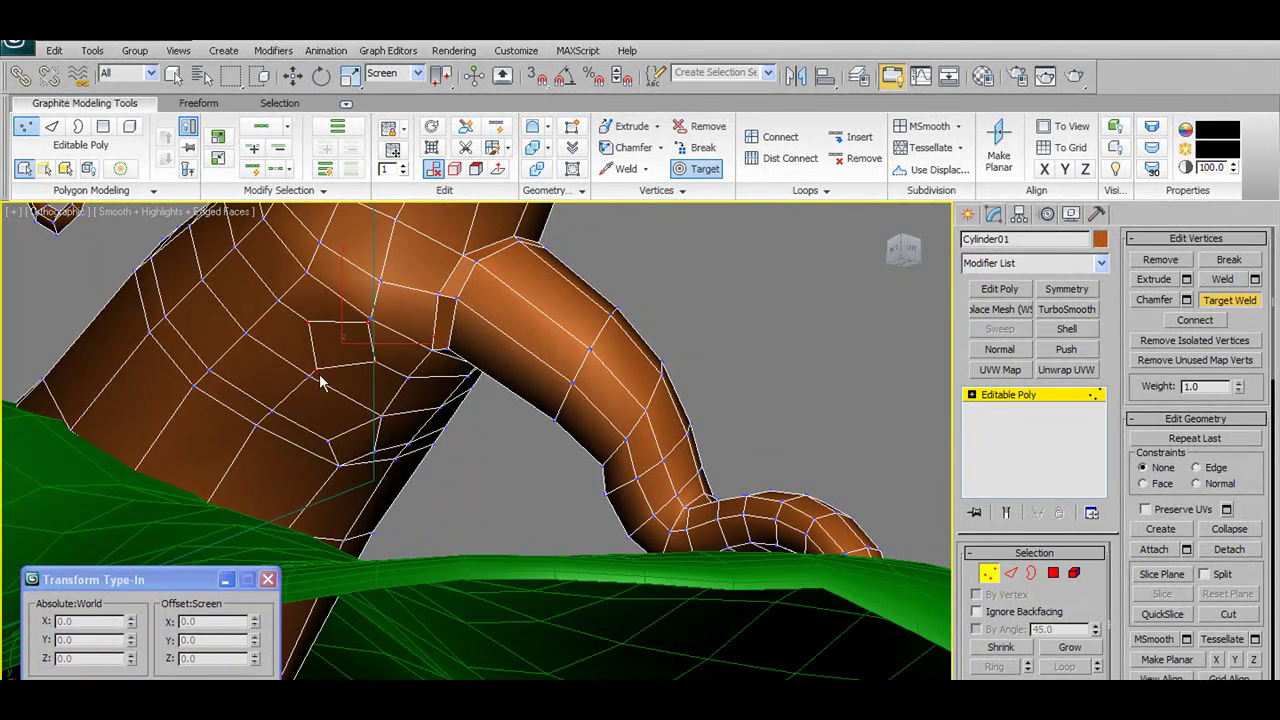
pyautogui.click(316, 370)
pyautogui.click(310, 377)
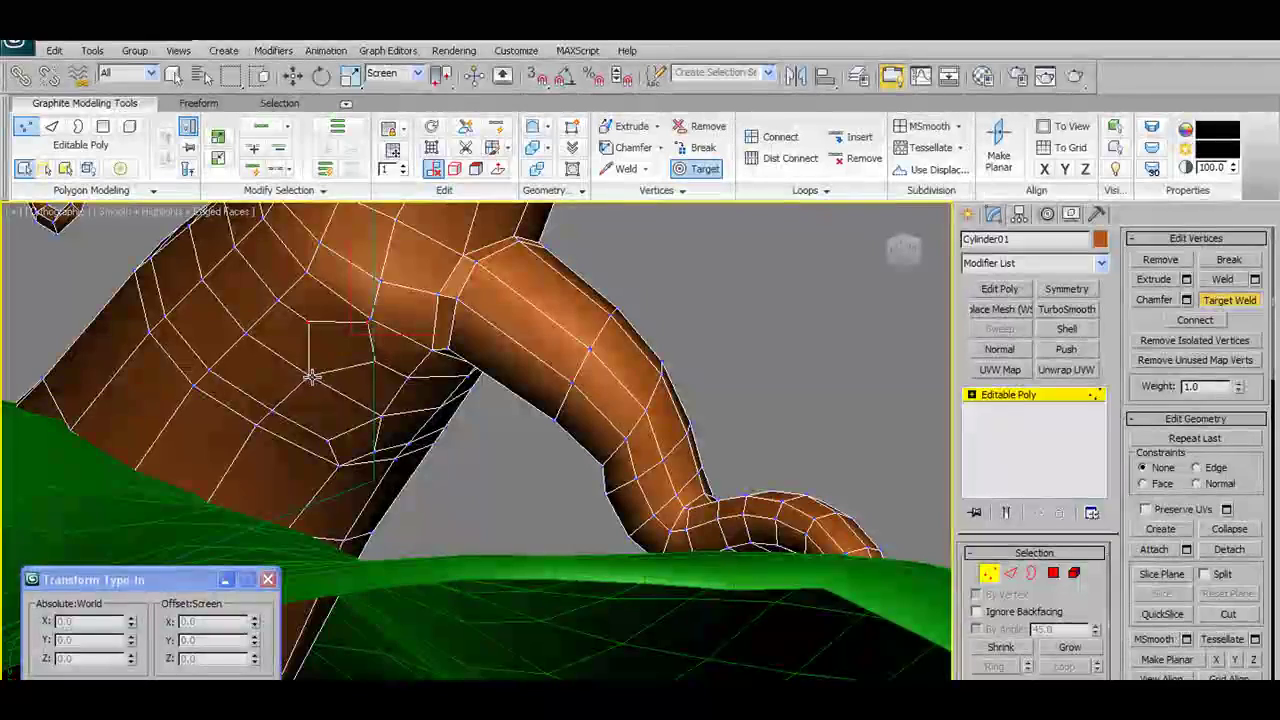
pyautogui.click(370, 320)
pyautogui.moveTo(388, 396)
pyautogui.keyDown('alt'); pyautogui.mouseDown(button='middle')
pyautogui.moveTo(366, 375)
pyautogui.moveTo(410, 398)
pyautogui.mouseUp(button='middle'); pyautogui.keyUp('alt')
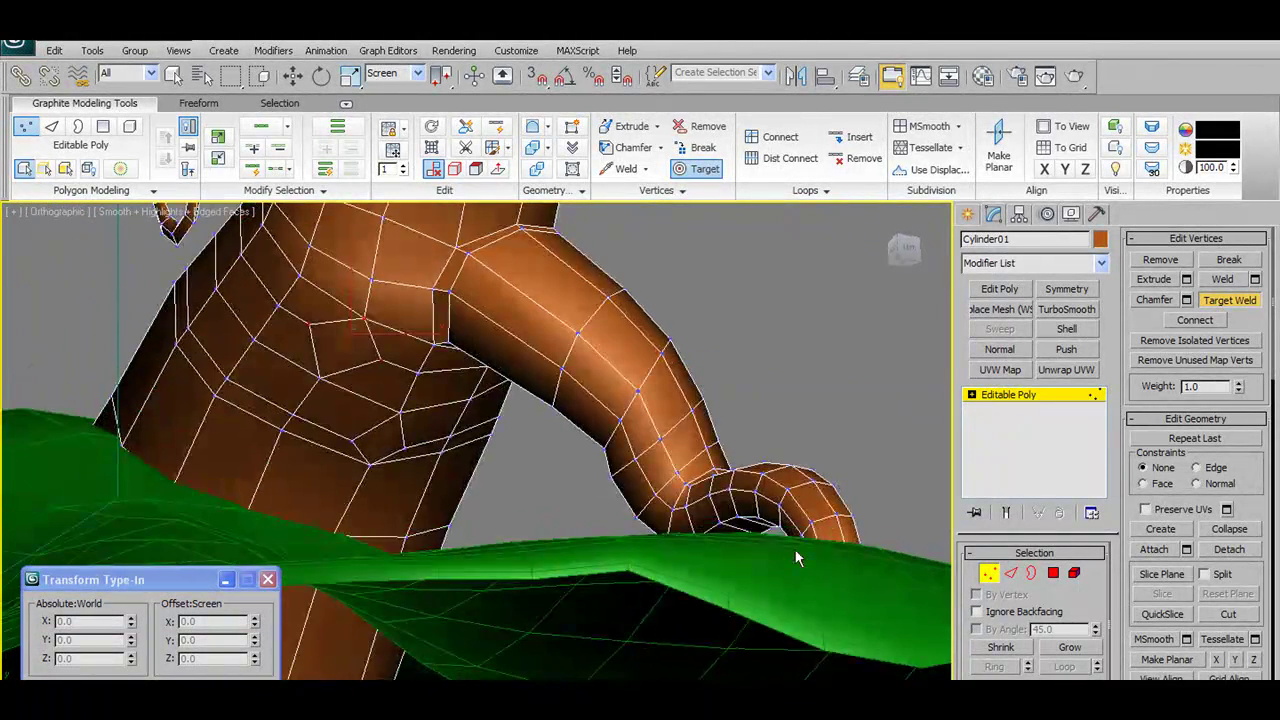
pyautogui.click(1004, 571)
pyautogui.press('w')
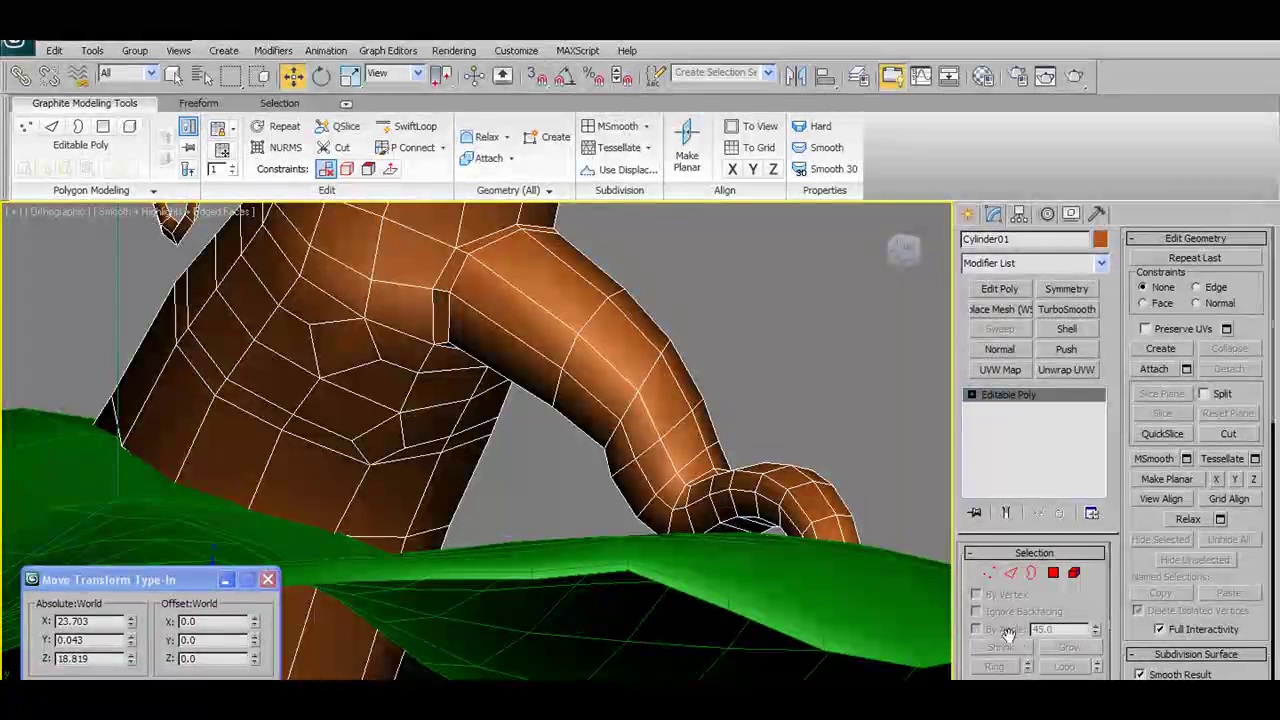
# - Constrain movement to edges and slide the two side vertices of the chamfered face outward along their edges
pyautogui.click(990, 574)
pyautogui.click(312, 326)
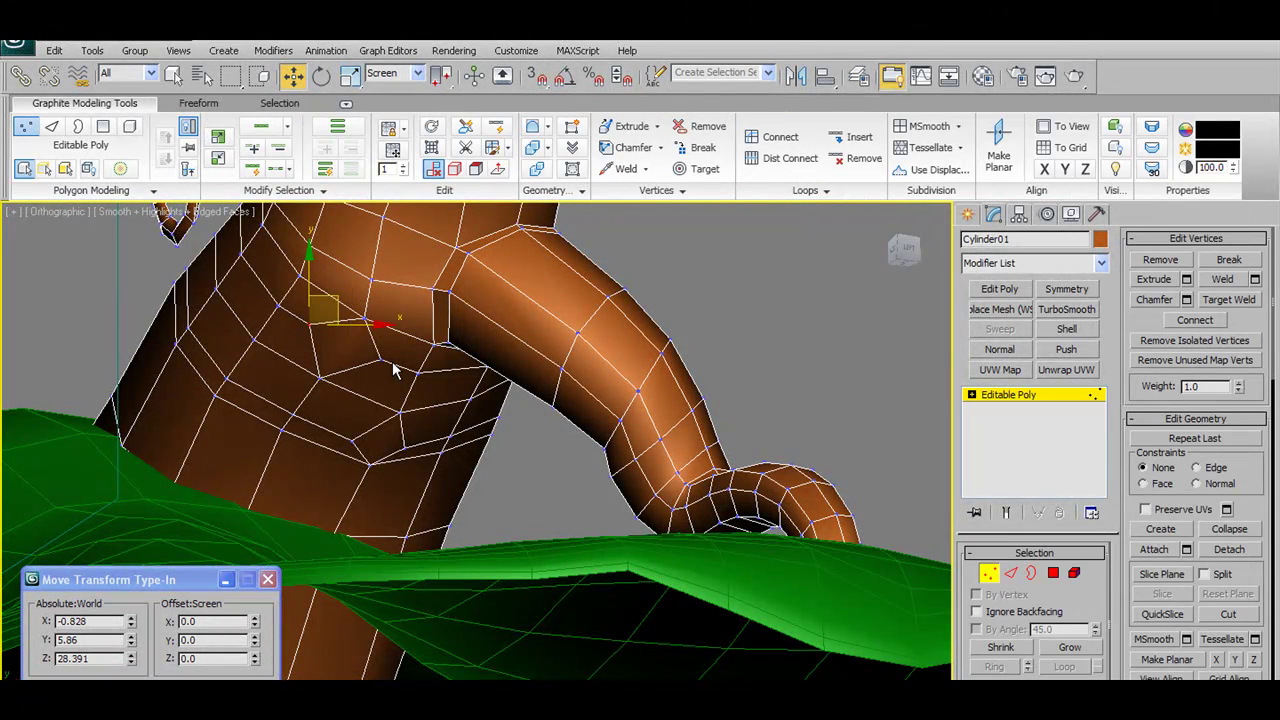
pyautogui.click(454, 169)
pyautogui.moveTo(336, 303); pyautogui.dragTo(410, 385)
pyautogui.click(381, 361)
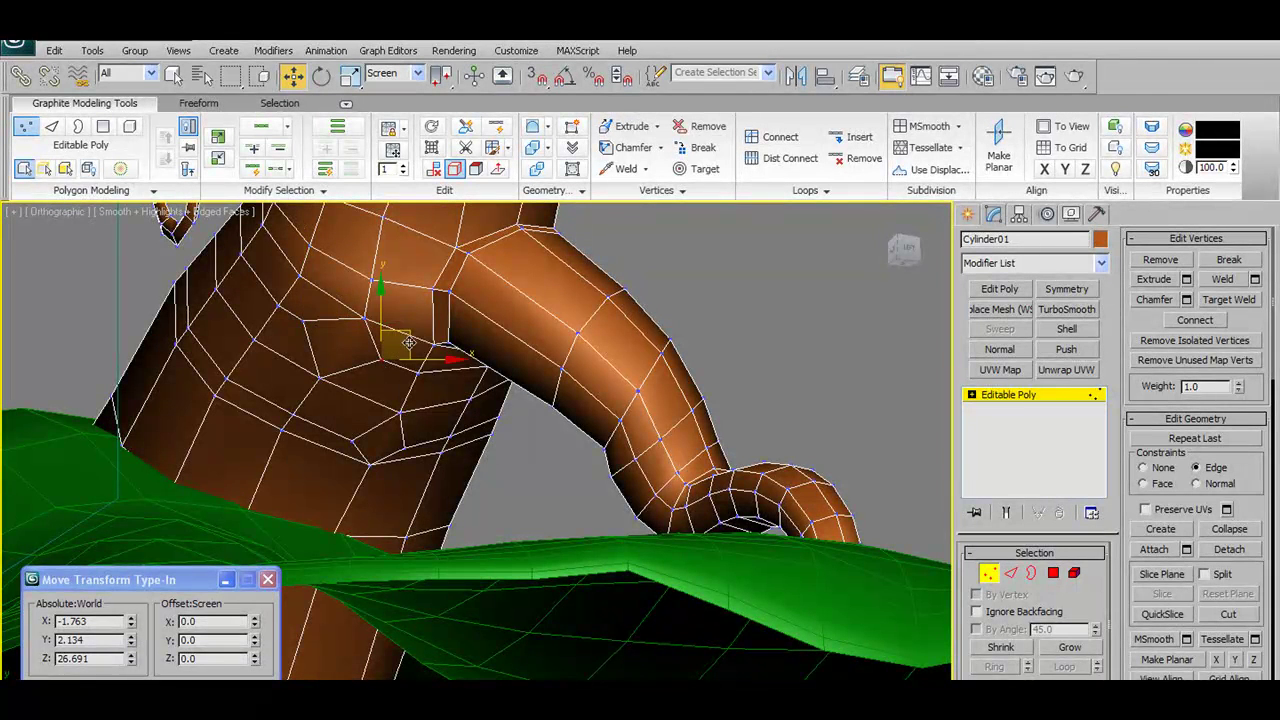
# - Connect opposite corner vertices of the chamfered face beside the root's joint with an edge
pyautogui.keyDown('ctrl'); pyautogui.click(304, 321); pyautogui.keyUp('ctrl')
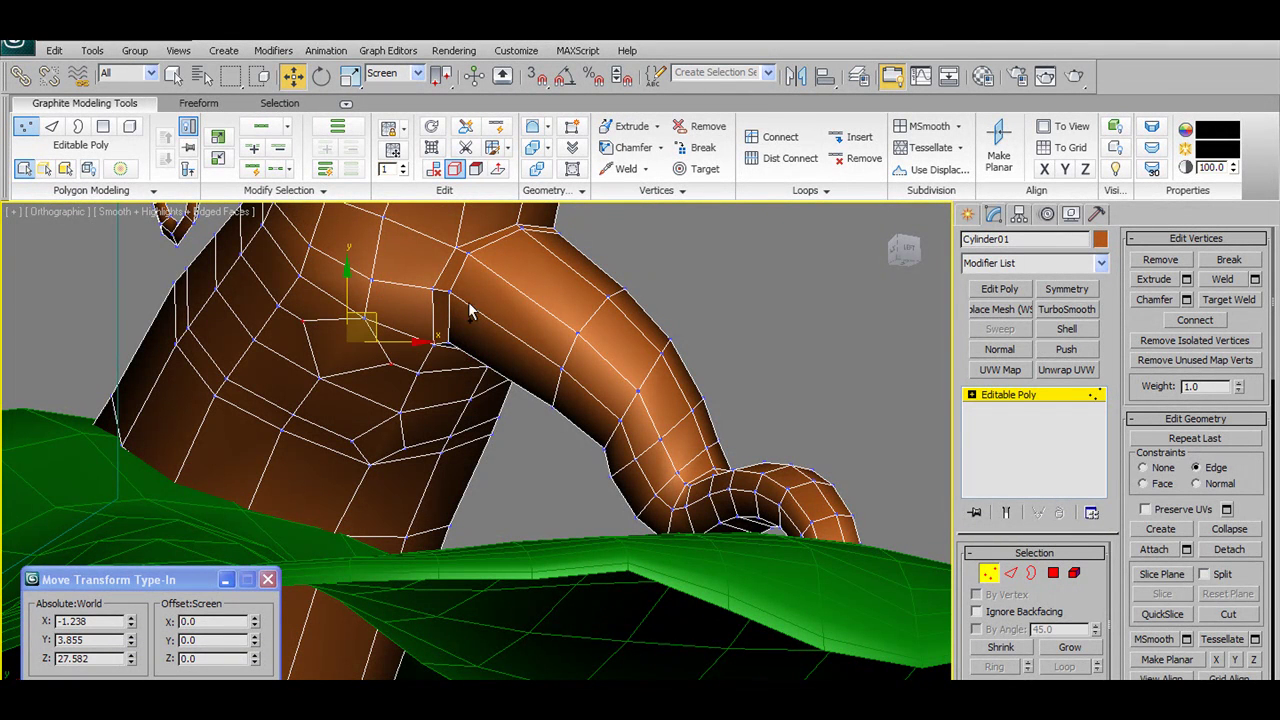
pyautogui.click(785, 143)
pyautogui.keyDown('alt'); pyautogui.moveTo(598, 408); pyautogui.dragTo(530, 362, button='middle'); pyautogui.keyUp('alt')
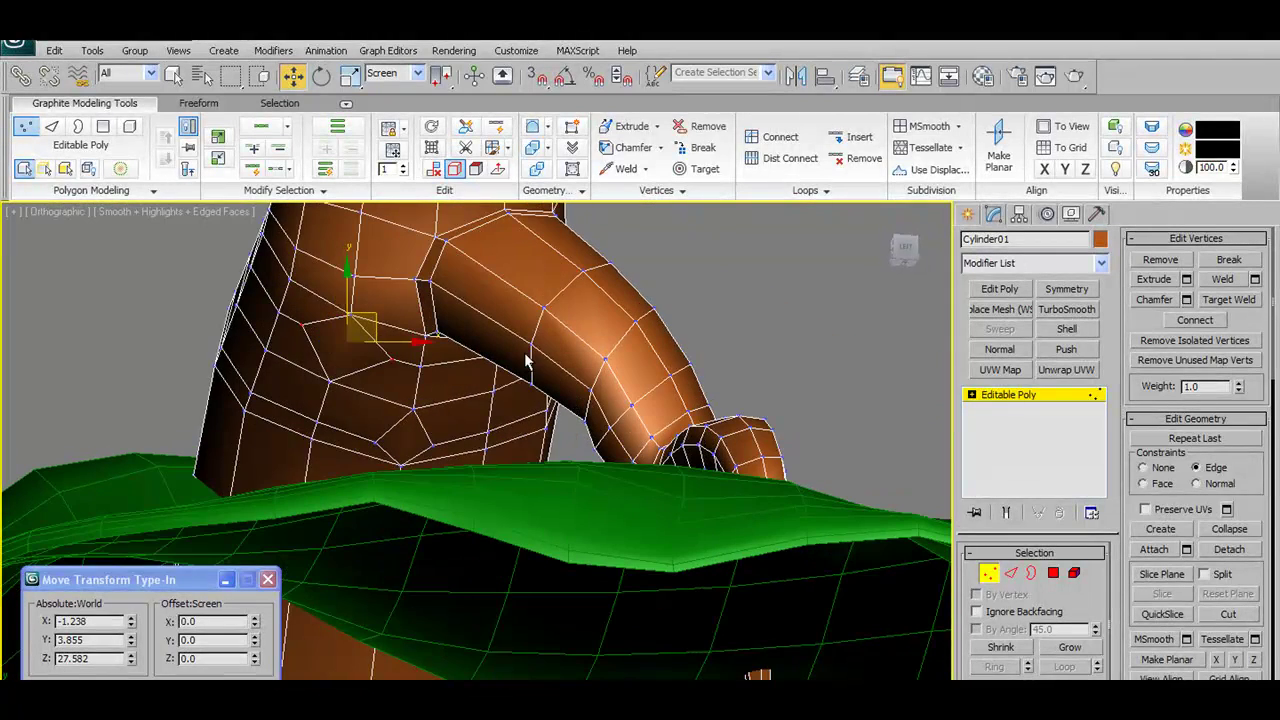
pyautogui.click(329, 377)
pyautogui.click(352, 313)
pyautogui.keyDown('alt'); pyautogui.moveTo(352, 313); pyautogui.dragTo(731, 376, button='middle'); pyautogui.keyUp('alt')
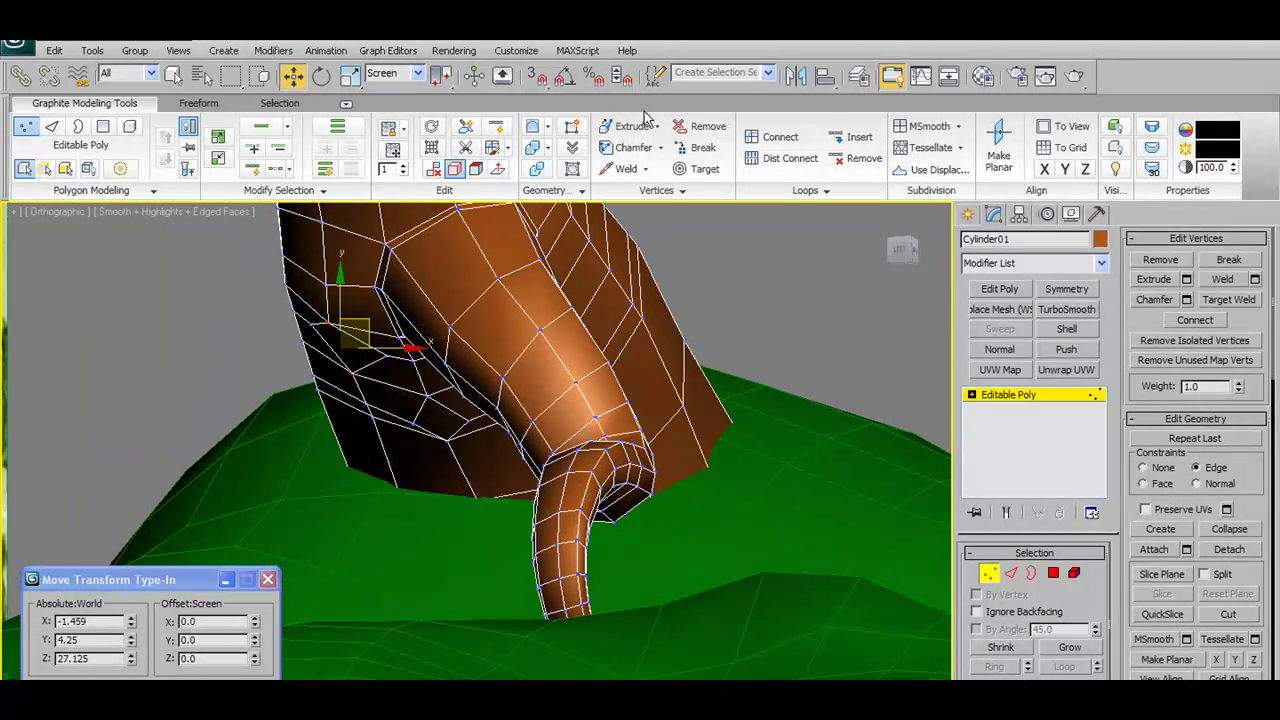
pyautogui.keyDown('alt'); pyautogui.moveTo(552, 391); pyautogui.dragTo(640, 395, button='middle'); pyautogui.keyUp('alt')
# - Select the two polygons that make up the chamfered face on the trunk
pyautogui.click(1053, 572)
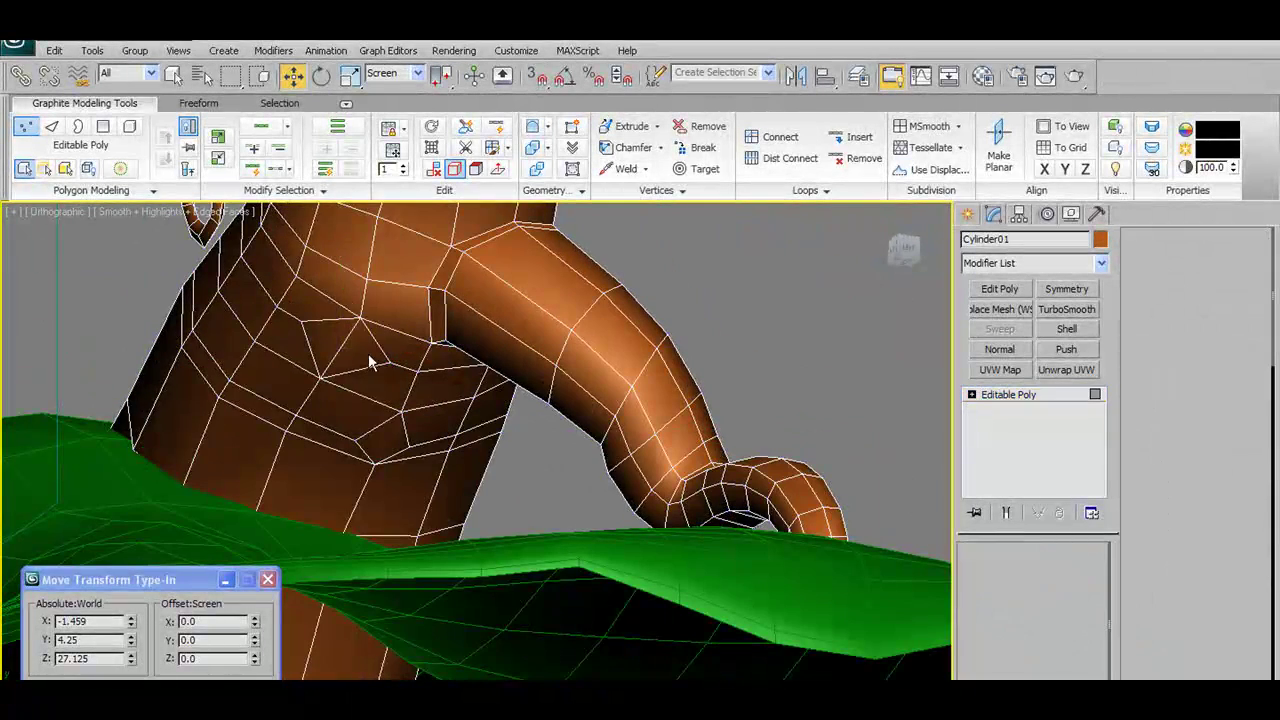
pyautogui.click(345, 338)
pyautogui.keyDown('ctrl'); pyautogui.click(341, 336); pyautogui.keyUp('ctrl')
# - In the Front view, draw a slightly curved spline from below the chamfered trunk face down toward the mound
pyautogui.keyDown('alt'); pyautogui.moveTo(509, 382); pyautogui.dragTo(337, 404, button='middle'); pyautogui.keyUp('alt')
pyautogui.press('f')
pyautogui.scroll(5, 407, 421)
pyautogui.scroll(5, 407, 425)
pyautogui.moveTo(604, 375); pyautogui.dragTo(600, 391, button='middle')
pyautogui.scroll(2, 617, 233)
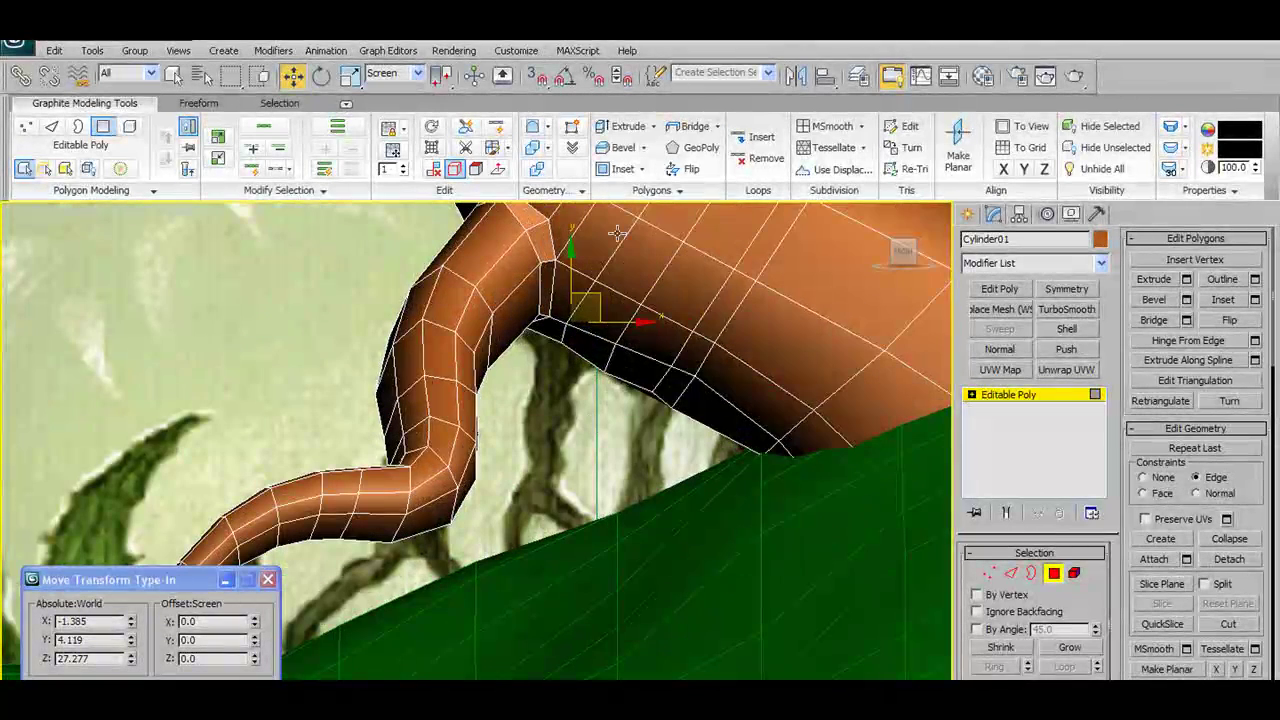
pyautogui.click(968, 215)
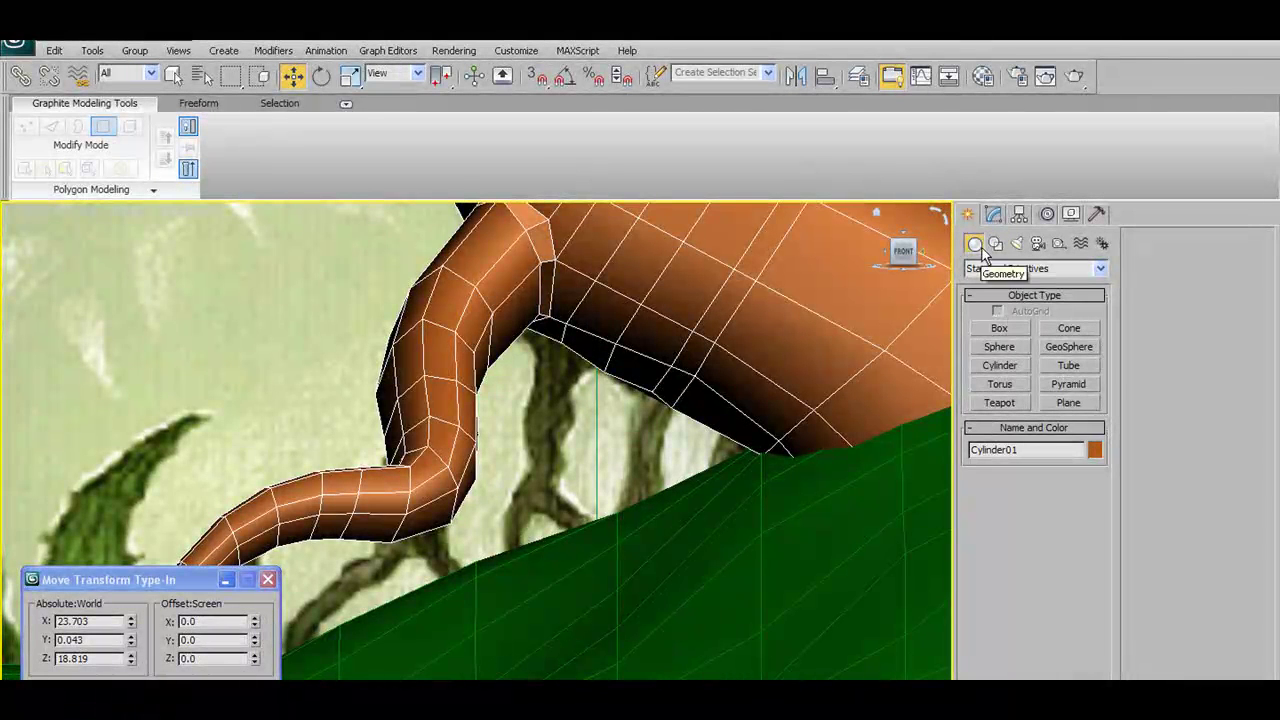
pyautogui.click(996, 243)
pyautogui.click(999, 342)
pyautogui.click(558, 344)
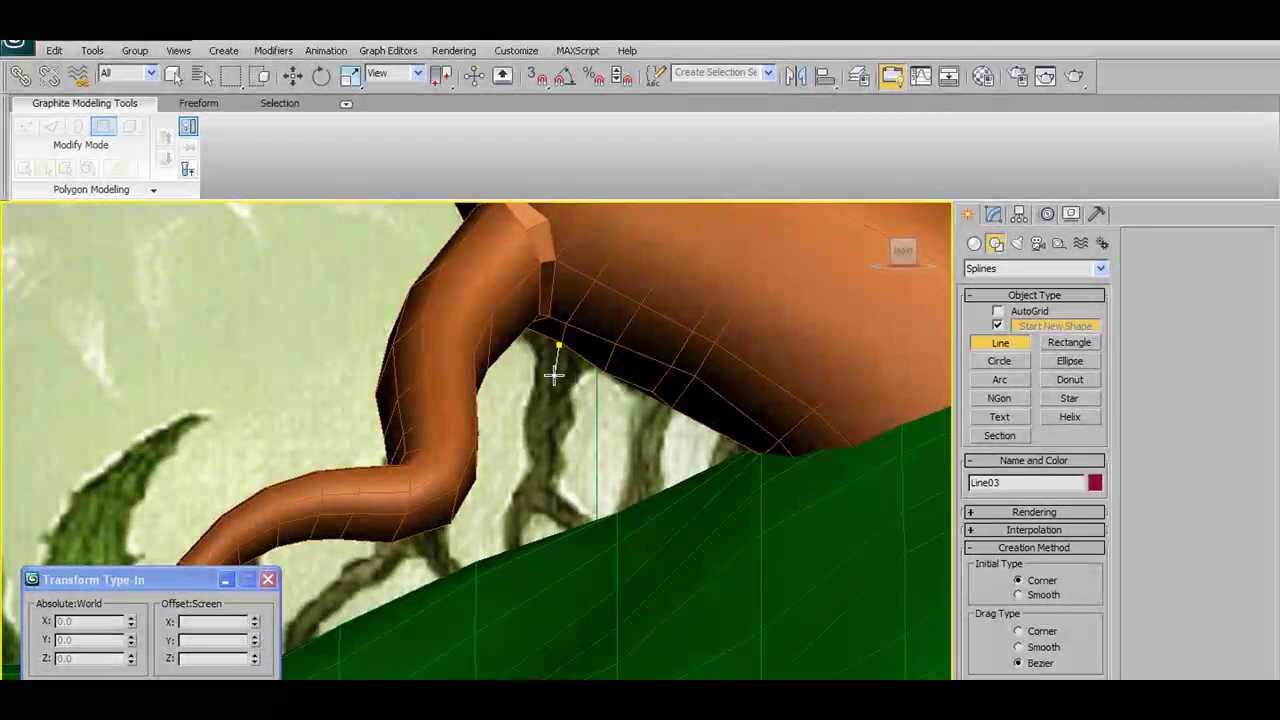
pyautogui.click(538, 469)
pyautogui.click(514, 518)
pyautogui.click(1001, 343)
# - Move the new spline sideways and up in the side view so it starts at the chamfered trunk face
pyautogui.keyDown('alt'); pyautogui.moveTo(646, 363); pyautogui.dragTo(814, 362, button='middle'); pyautogui.keyUp('alt')
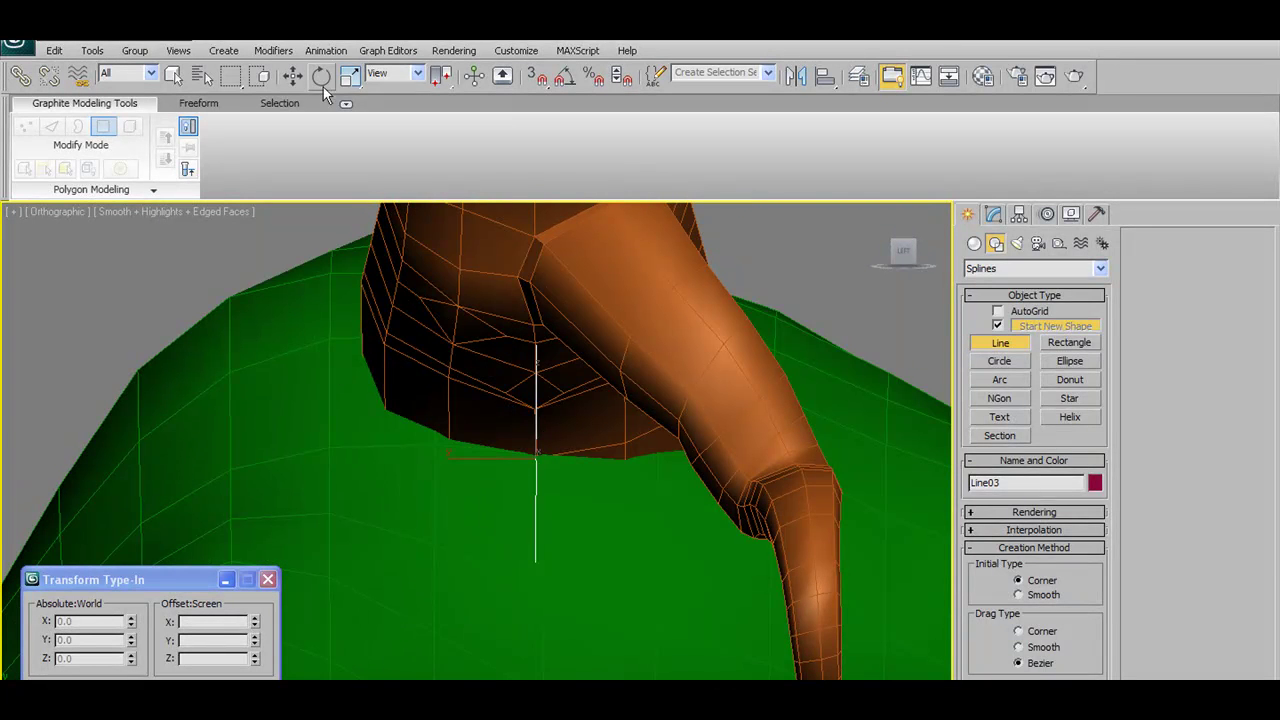
pyautogui.press('w')
pyautogui.moveTo(477, 460); pyautogui.dragTo(398, 458)
pyautogui.keyDown('alt'); pyautogui.moveTo(398, 458); pyautogui.dragTo(470, 381, button='middle'); pyautogui.keyUp('alt')
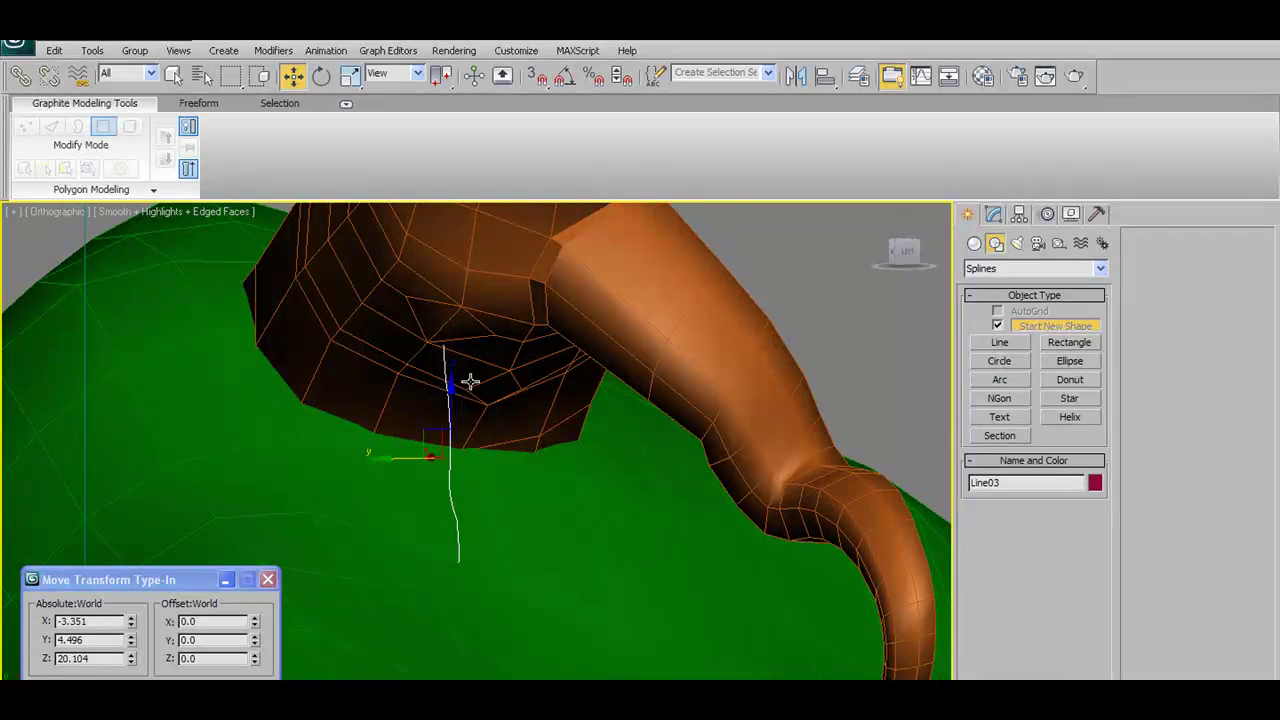
pyautogui.moveTo(454, 388); pyautogui.dragTo(457, 363)
pyautogui.keyDown('alt'); pyautogui.moveTo(453, 362); pyautogui.dragTo(426, 338, button='middle'); pyautogui.keyUp('alt')
# - Rotate the spline so it slants down and away from the trunk, and set the rotation reference coordinate system to Local
pyautogui.click(321, 76)
pyautogui.moveTo(509, 357)
pyautogui.keyDown('alt'); pyautogui.mouseDown(button='middle')
pyautogui.moveTo(631, 374)
pyautogui.moveTo(463, 343)
pyautogui.moveTo(486, 331)
pyautogui.moveTo(488, 289)
pyautogui.moveTo(500, 337)
pyautogui.moveTo(519, 322)
pyautogui.mouseUp(button='middle'); pyautogui.keyUp('alt')
pyautogui.press('F3')
pyautogui.moveTo(484, 419); pyautogui.dragTo(468, 421)
pyautogui.moveTo(468, 421)
pyautogui.keyDown('alt'); pyautogui.mouseDown(button='middle')
pyautogui.moveTo(495, 420)
pyautogui.moveTo(492, 445)
pyautogui.moveTo(543, 334)
pyautogui.moveTo(521, 330)
pyautogui.moveTo(560, 263)
pyautogui.moveTo(536, 285)
pyautogui.mouseUp(button='middle'); pyautogui.keyUp('alt')
pyautogui.press('F3')
pyautogui.keyDown('alt'); pyautogui.moveTo(454, 456); pyautogui.dragTo(455, 422, button='middle'); pyautogui.keyUp('alt')
pyautogui.click(418, 74)
pyautogui.click(395, 130)
pyautogui.keyDown('alt'); pyautogui.moveTo(474, 369); pyautogui.dragTo(440, 480, button='middle'); pyautogui.keyUp('alt')
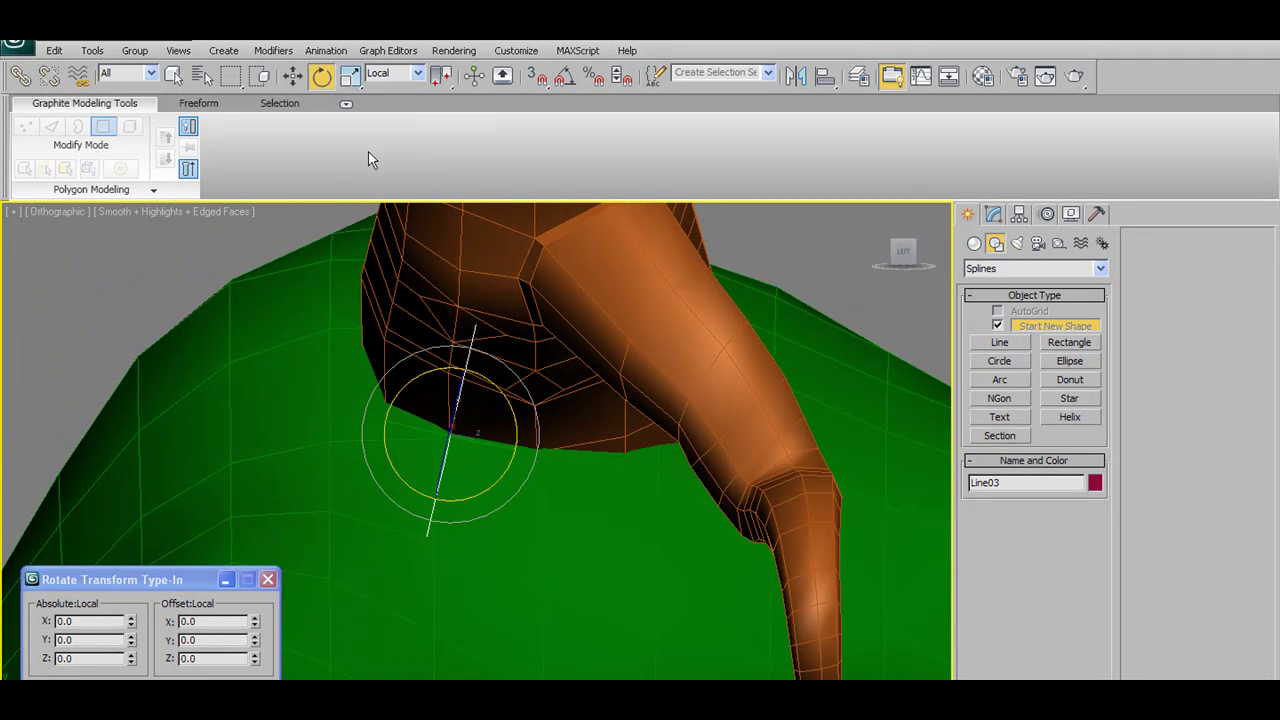
# - Move the rotated spline up against the chamfered trunk face, to about X -3.351, Y 5.43, Z 21.696
pyautogui.click(292, 76)
pyautogui.moveTo(435, 404)
pyautogui.mouseDown()
pyautogui.moveTo(423, 422)
pyautogui.moveTo(428, 386)
pyautogui.mouseUp()
pyautogui.keyDown('alt'); pyautogui.moveTo(428, 386); pyautogui.dragTo(256, 393, button='middle'); pyautogui.keyUp('alt')
pyautogui.scroll(3, 416, 522)
pyautogui.keyDown('alt'); pyautogui.moveTo(416, 522); pyautogui.dragTo(530, 505, button='middle'); pyautogui.keyUp('alt')
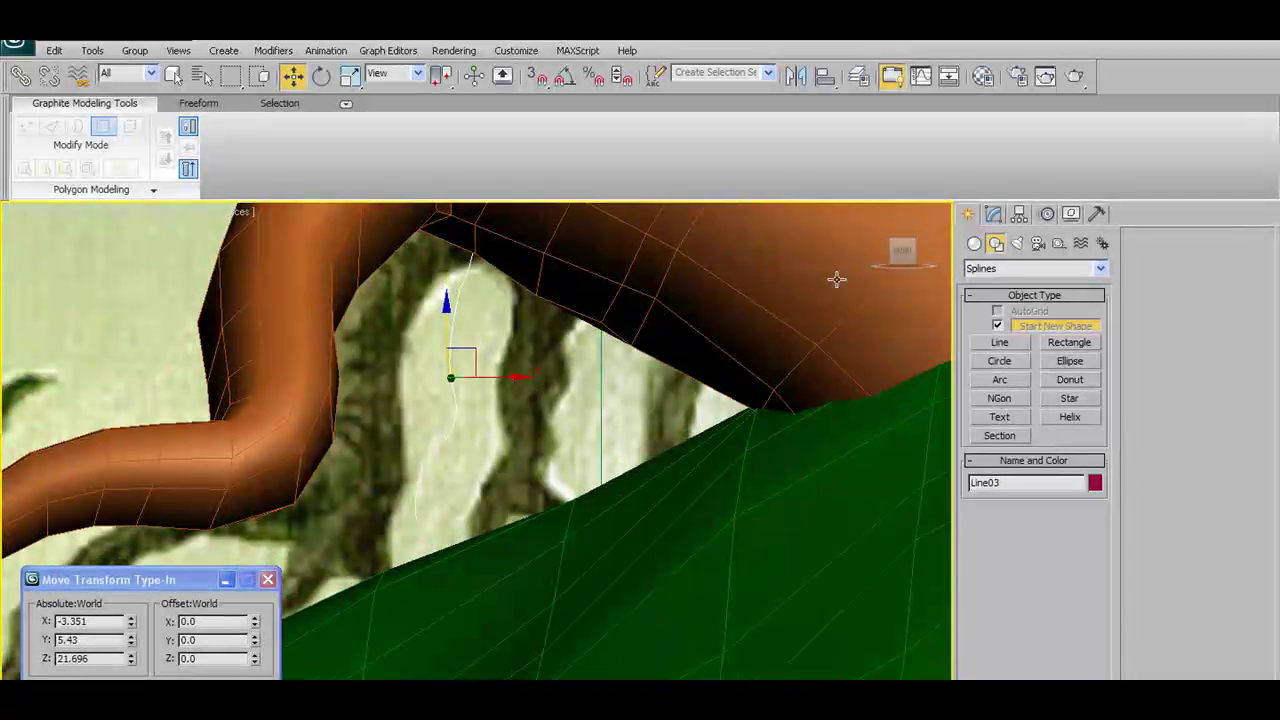
# - Start editing the spline's vertices and reposition its lower end vertex near the mound
pyautogui.click(993, 216)
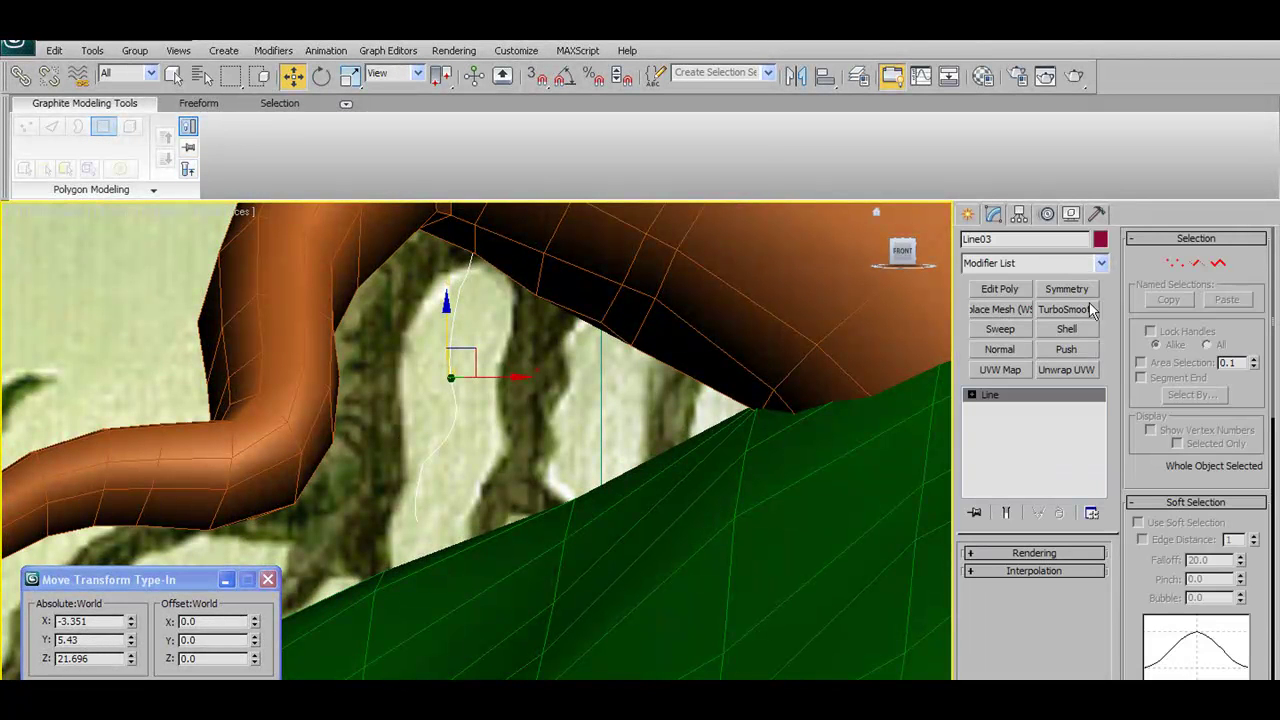
pyautogui.click(1166, 263)
pyautogui.click(418, 524)
pyautogui.moveTo(418, 582); pyautogui.dragTo(419, 586)
pyautogui.keyDown('alt'); pyautogui.moveTo(434, 572); pyautogui.dragTo(449, 553, button='middle'); pyautogui.keyUp('alt')
# - Reposition the spline's inner vertices to give the root path a gentle bend beneath the trunk
pyautogui.click(419, 470)
pyautogui.keyDown('alt'); pyautogui.moveTo(424, 474); pyautogui.dragTo(447, 456, button='middle'); pyautogui.keyUp('alt')
pyautogui.moveTo(448, 452); pyautogui.dragTo(457, 471)
pyautogui.keyDown('alt'); pyautogui.moveTo(457, 471); pyautogui.dragTo(502, 462, button='middle'); pyautogui.keyUp('alt')
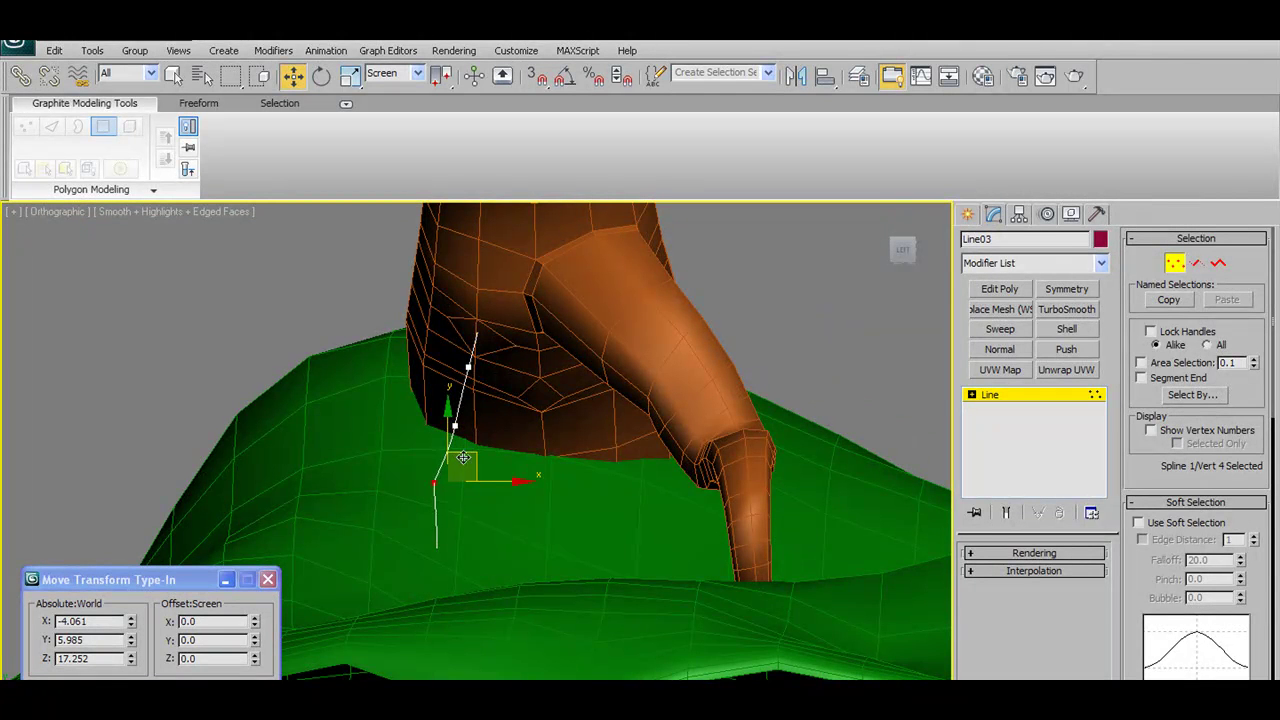
pyautogui.moveTo(478, 465); pyautogui.dragTo(492, 346)
pyautogui.keyDown('alt'); pyautogui.moveTo(580, 420); pyautogui.dragTo(671, 449, button='middle'); pyautogui.keyUp('alt')
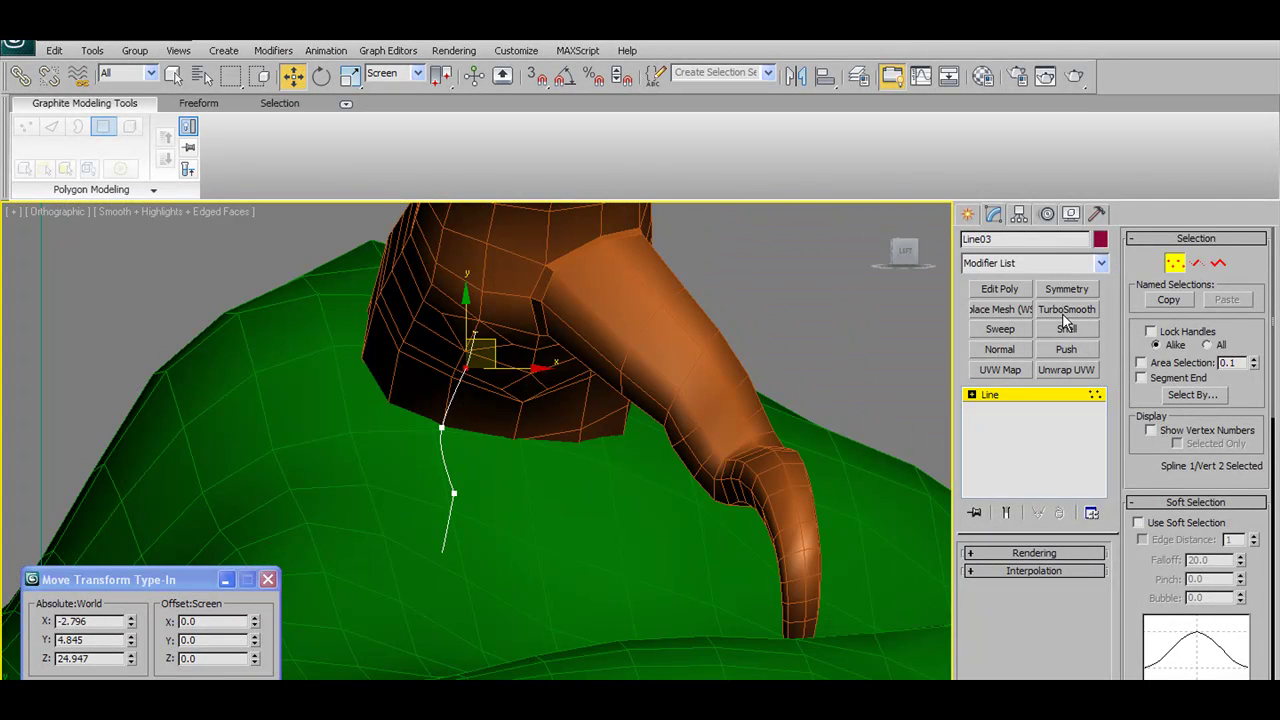
# - Finish editing the spline and reselect the chamfered face's polygons on the tree trunk
pyautogui.click(1182, 268)
pyautogui.keyDown('alt'); pyautogui.moveTo(597, 323); pyautogui.dragTo(490, 308, button='middle'); pyautogui.keyUp('alt')
pyautogui.click(460, 298)
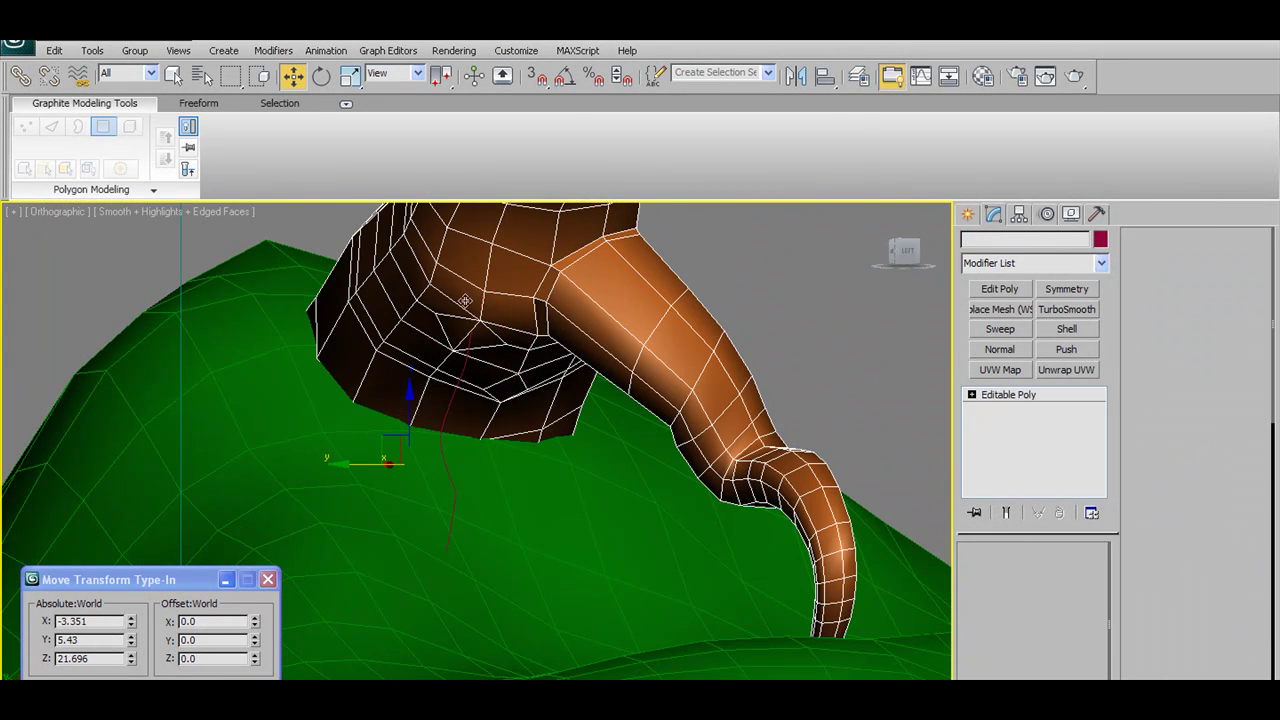
pyautogui.click(1053, 572)
pyautogui.click(463, 330)
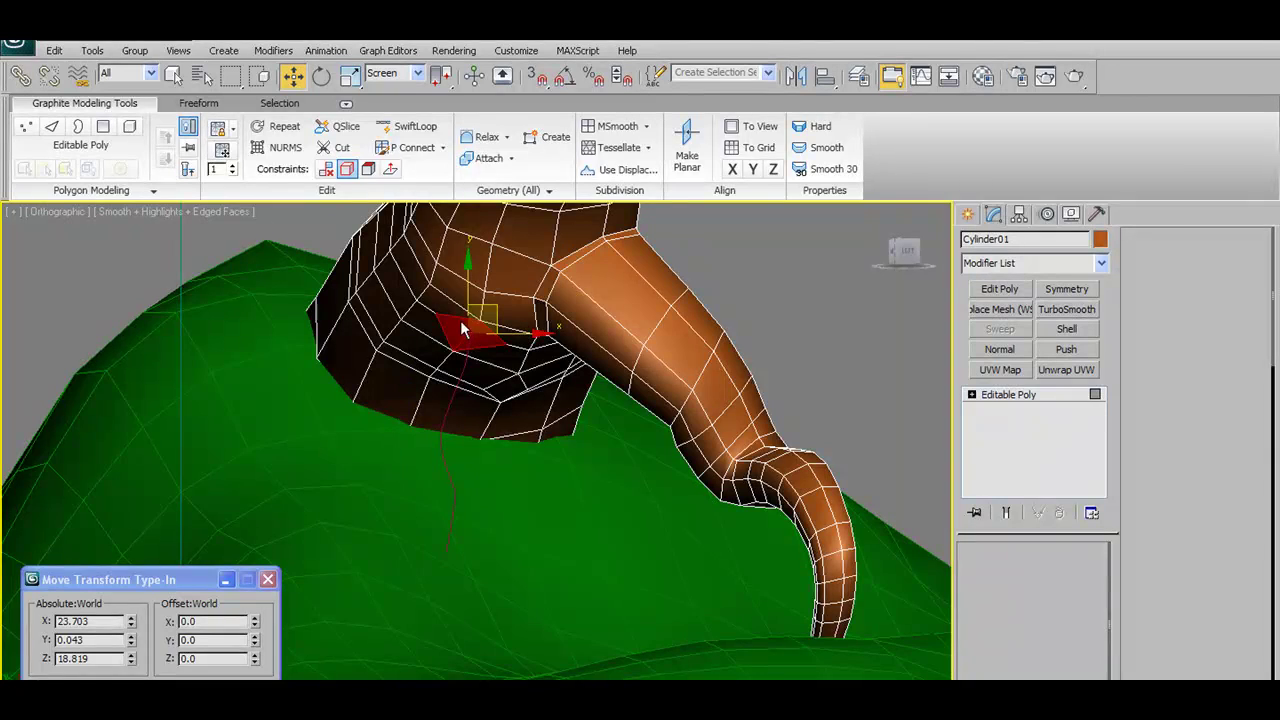
pyautogui.keyDown('alt'); pyautogui.moveTo(609, 264); pyautogui.dragTo(655, 226, button='middle'); pyautogui.keyUp('alt')
# - Extrude the selected polygons along Line03 with 7 segments, taper amount -0.79 and taper curve -0.55
pyautogui.click(655, 191)
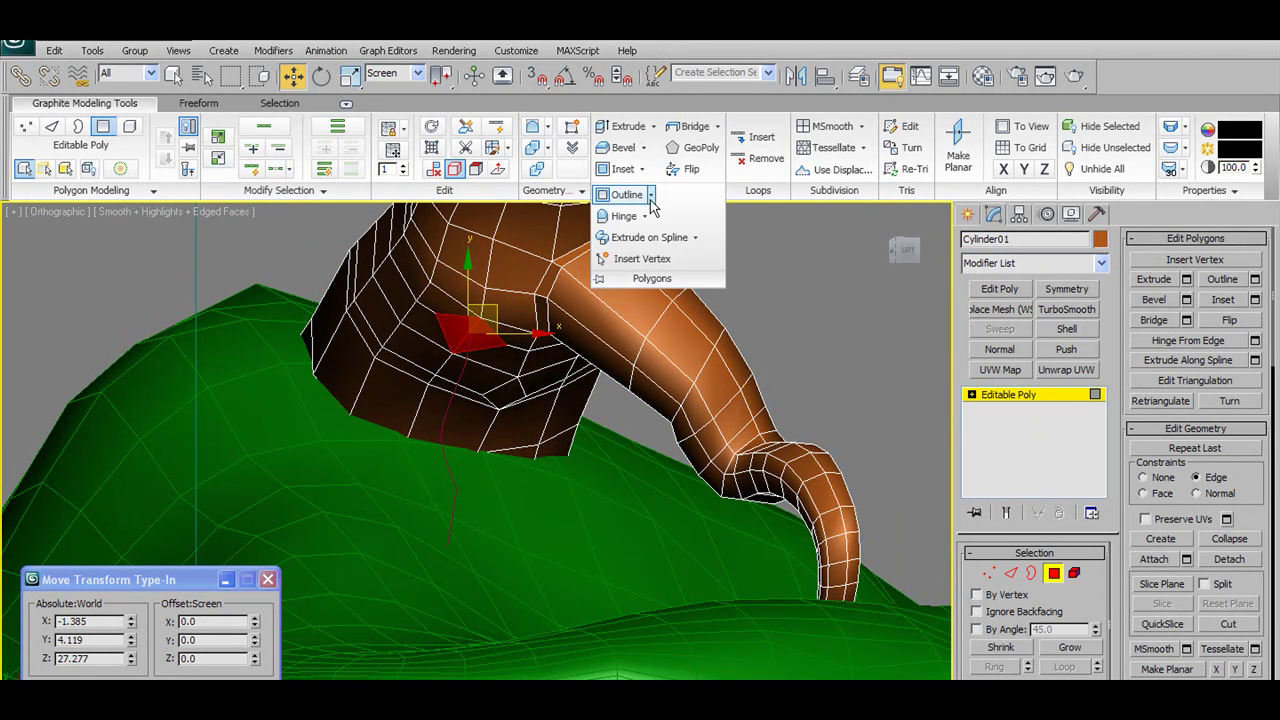
pyautogui.click(650, 237)
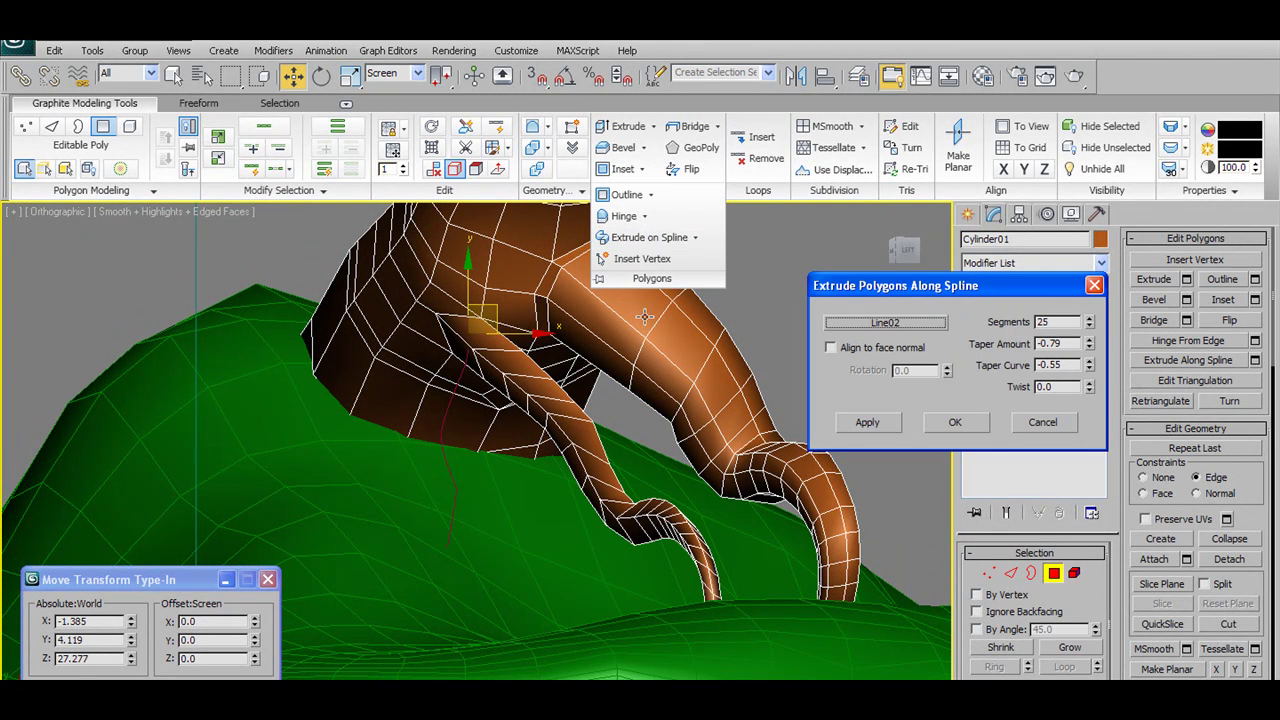
pyautogui.click(930, 322)
pyautogui.click(460, 388)
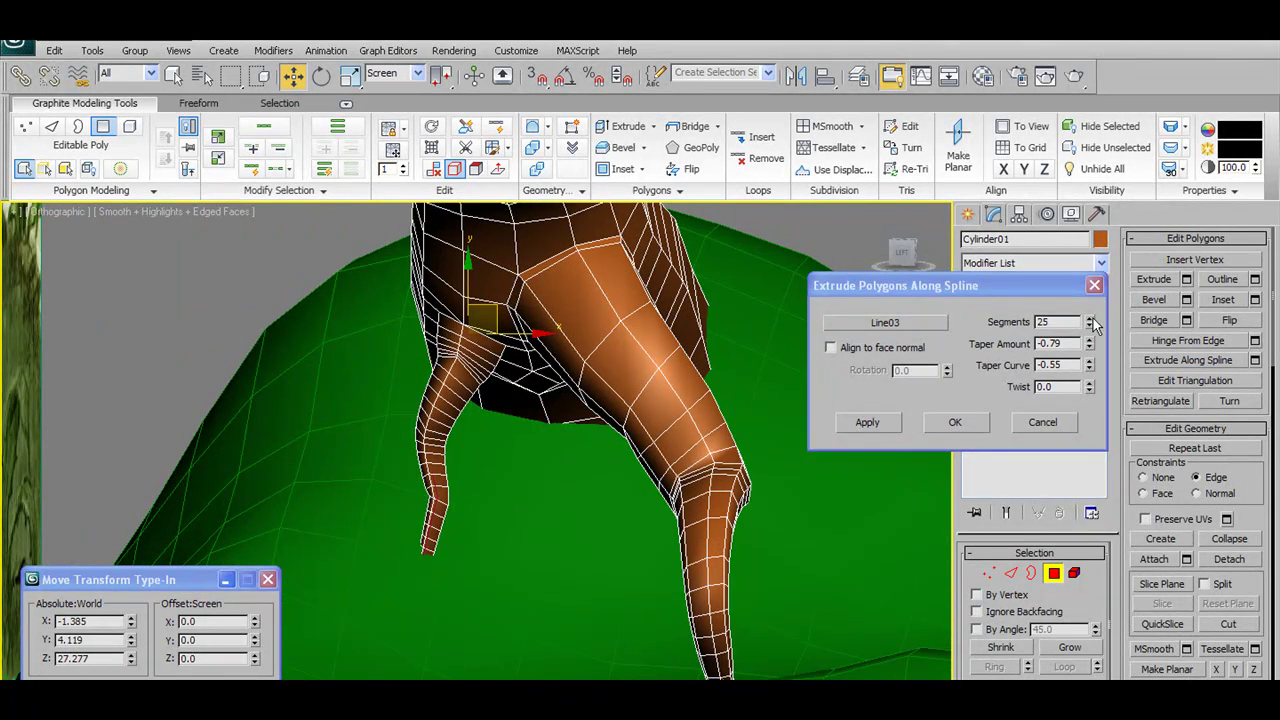
pyautogui.moveTo(1091, 323); pyautogui.dragTo(870, 377)
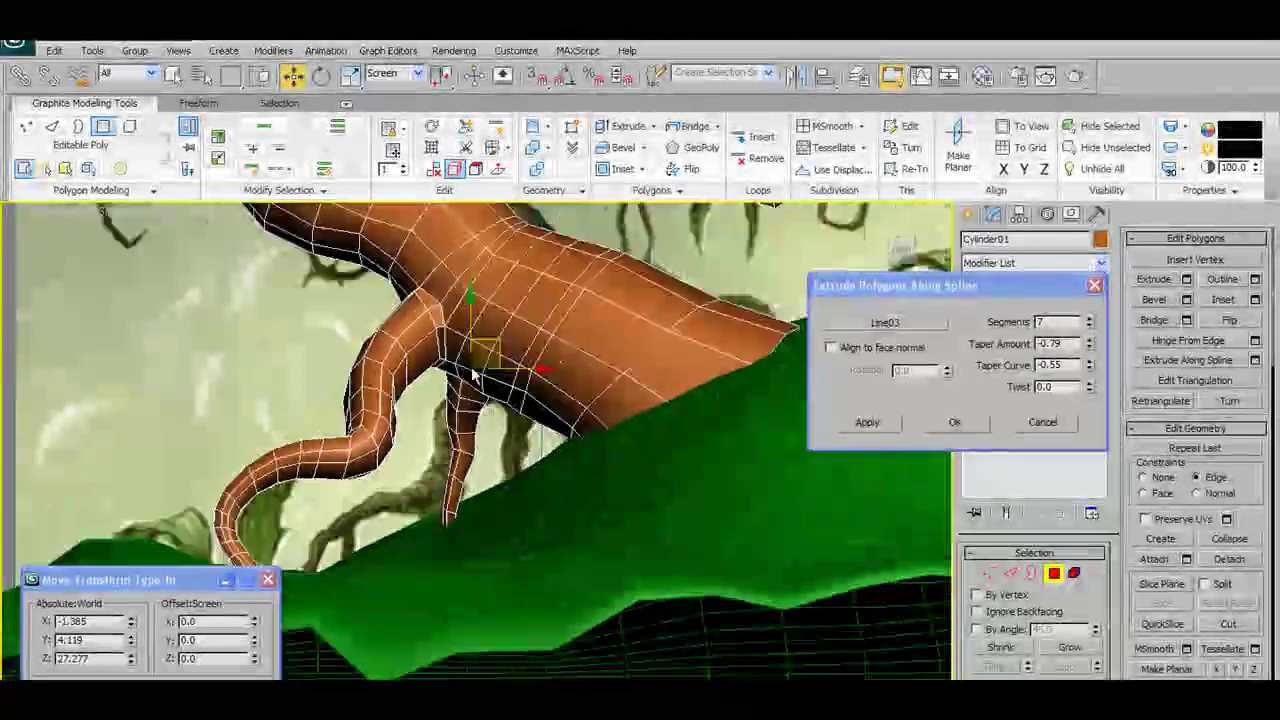
pyautogui.click(955, 422)
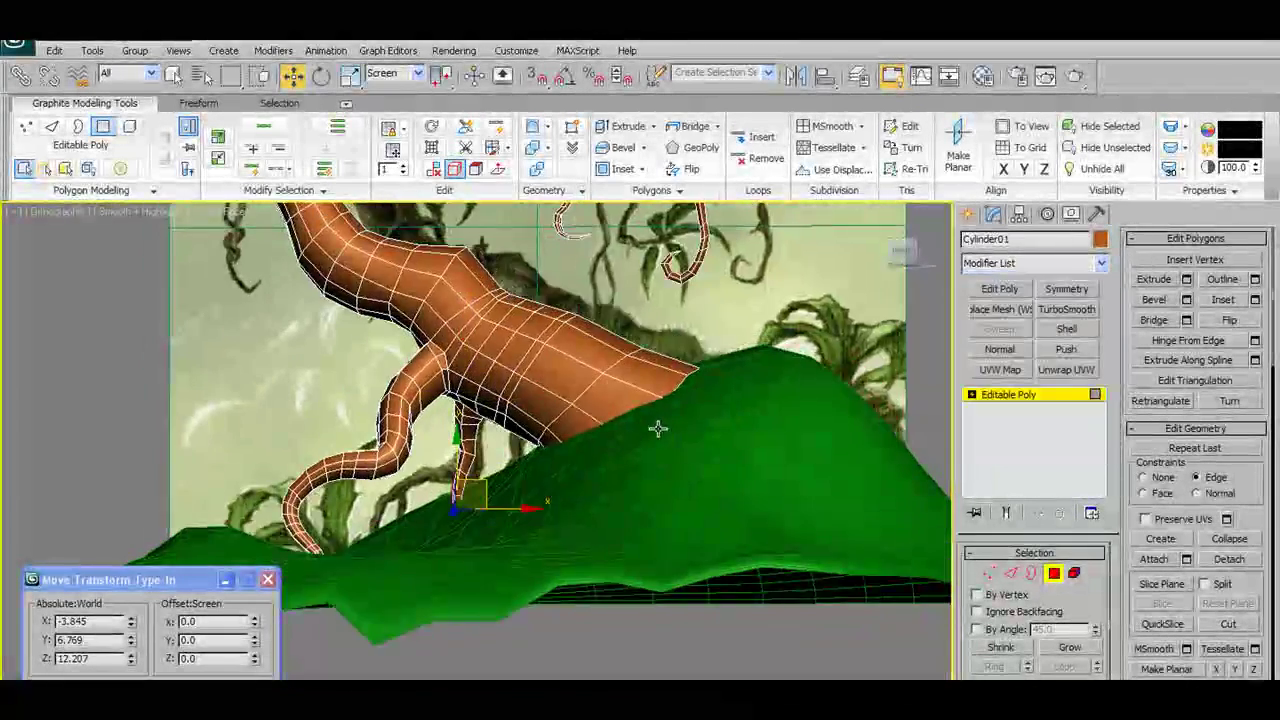
# - Examine the new small root against the reference image in the Front view and from the side
pyautogui.keyDown('alt'); pyautogui.moveTo(658, 428); pyautogui.dragTo(697, 380, button='middle'); pyautogui.keyUp('alt')
pyautogui.press('f')
pyautogui.scroll(4, 543, 407)
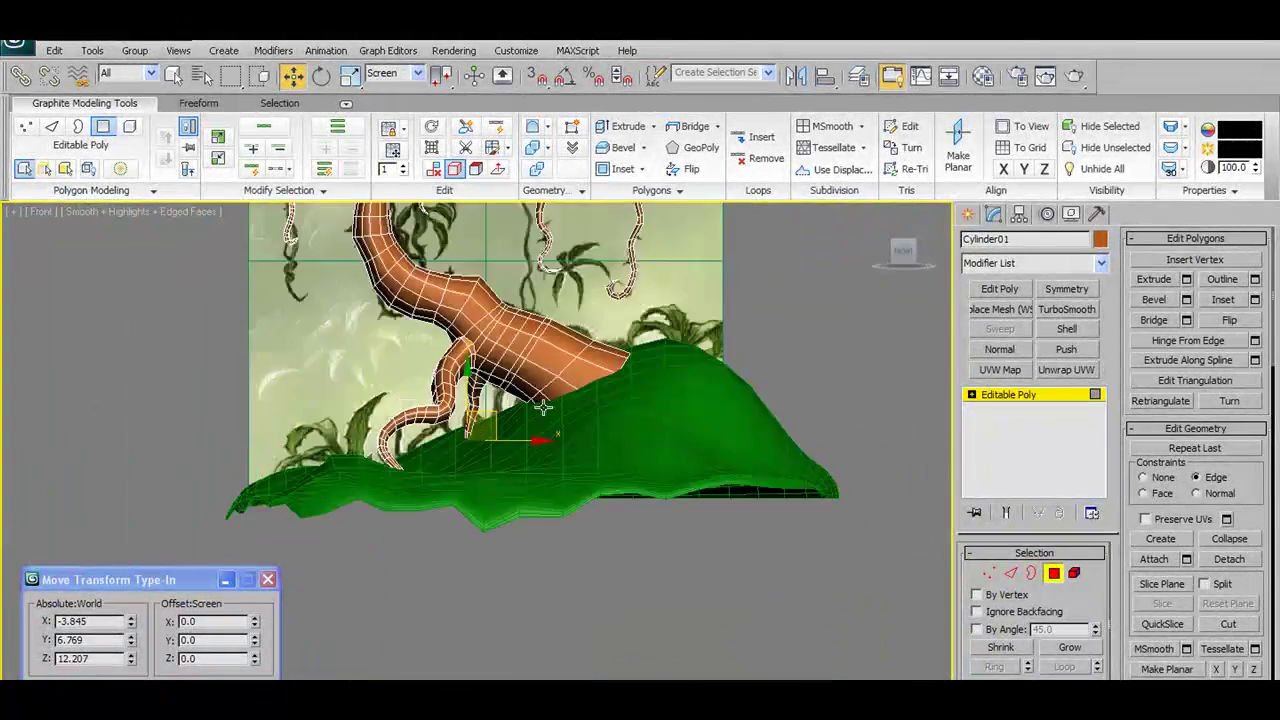
pyautogui.scroll(4, 541, 406)
pyautogui.keyDown('alt'); pyautogui.moveTo(599, 456); pyautogui.dragTo(766, 455, button='middle'); pyautogui.keyUp('alt')
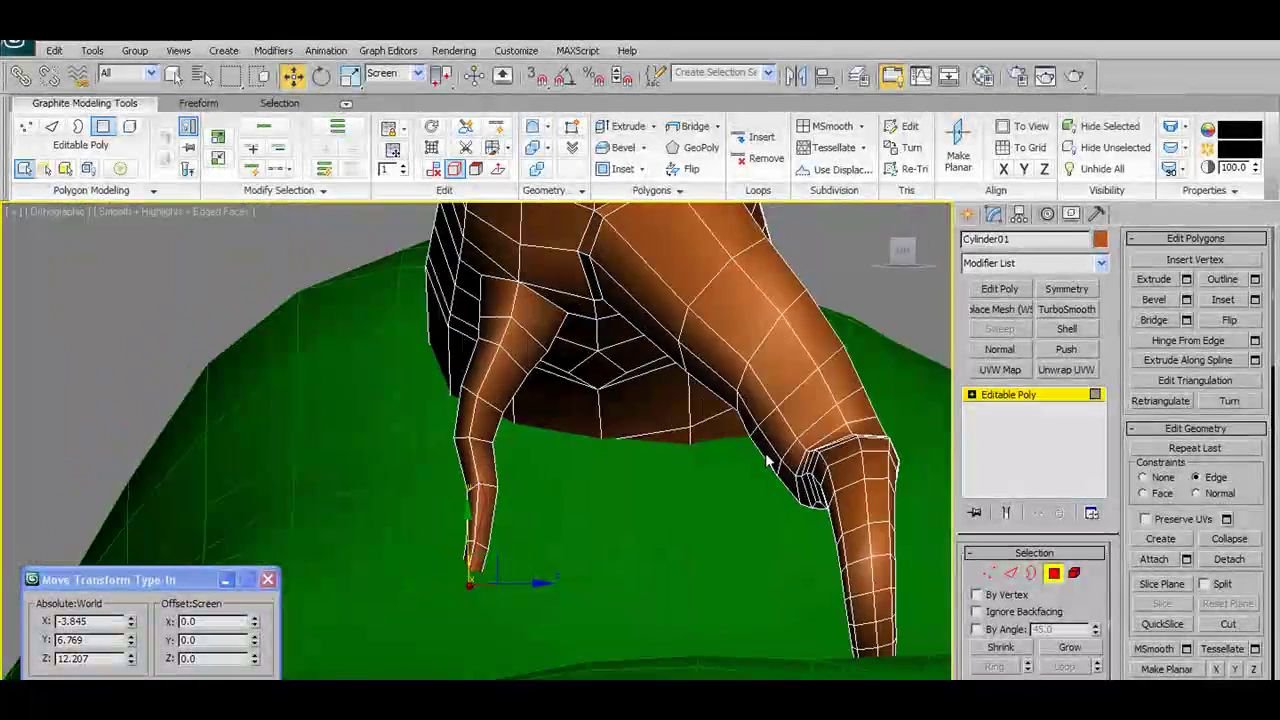
# - Extrude the selected polygon on the trunk's underside as a group to a height of about 6.225
pyautogui.click(621, 379)
pyautogui.keyDown('alt'); pyautogui.moveTo(621, 379); pyautogui.dragTo(606, 518, button='middle'); pyautogui.keyUp('alt')
pyautogui.scroll(-6, 603, 400)
pyautogui.scroll(5, 582, 397)
pyautogui.moveTo(637, 310); pyautogui.dragTo(646, 274, button='middle')
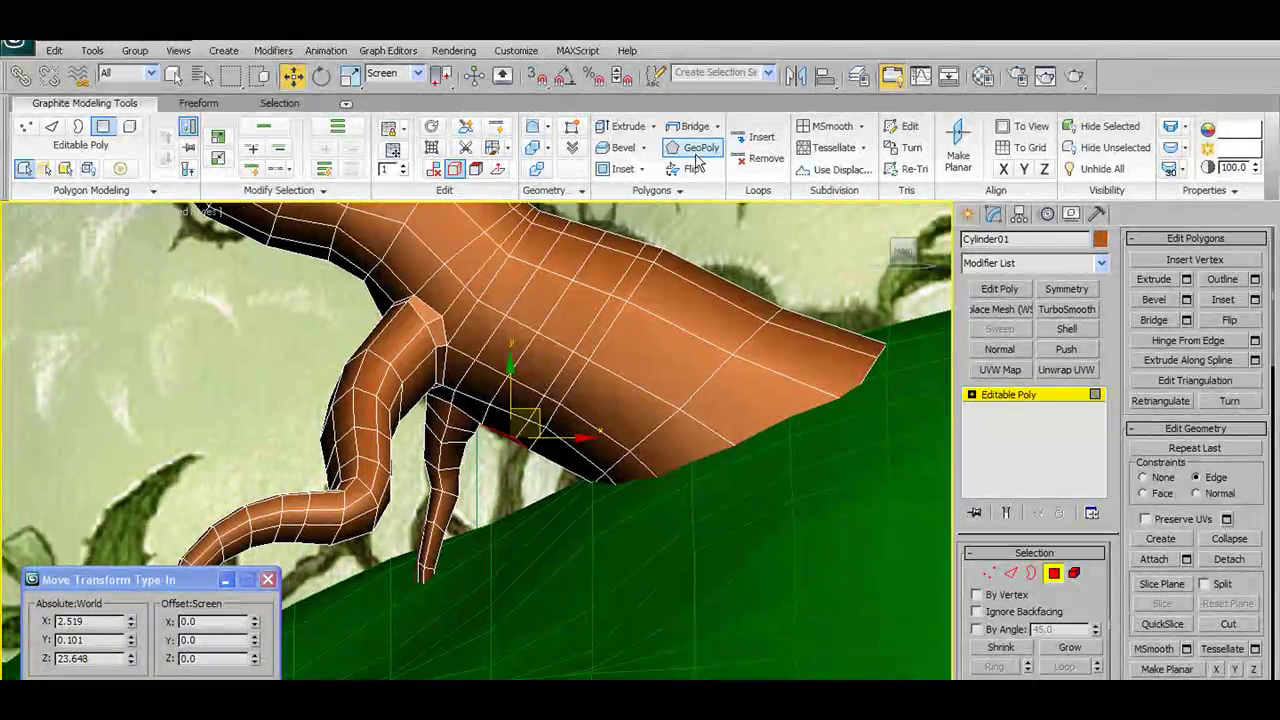
pyautogui.click(652, 128)
pyautogui.click(634, 144)
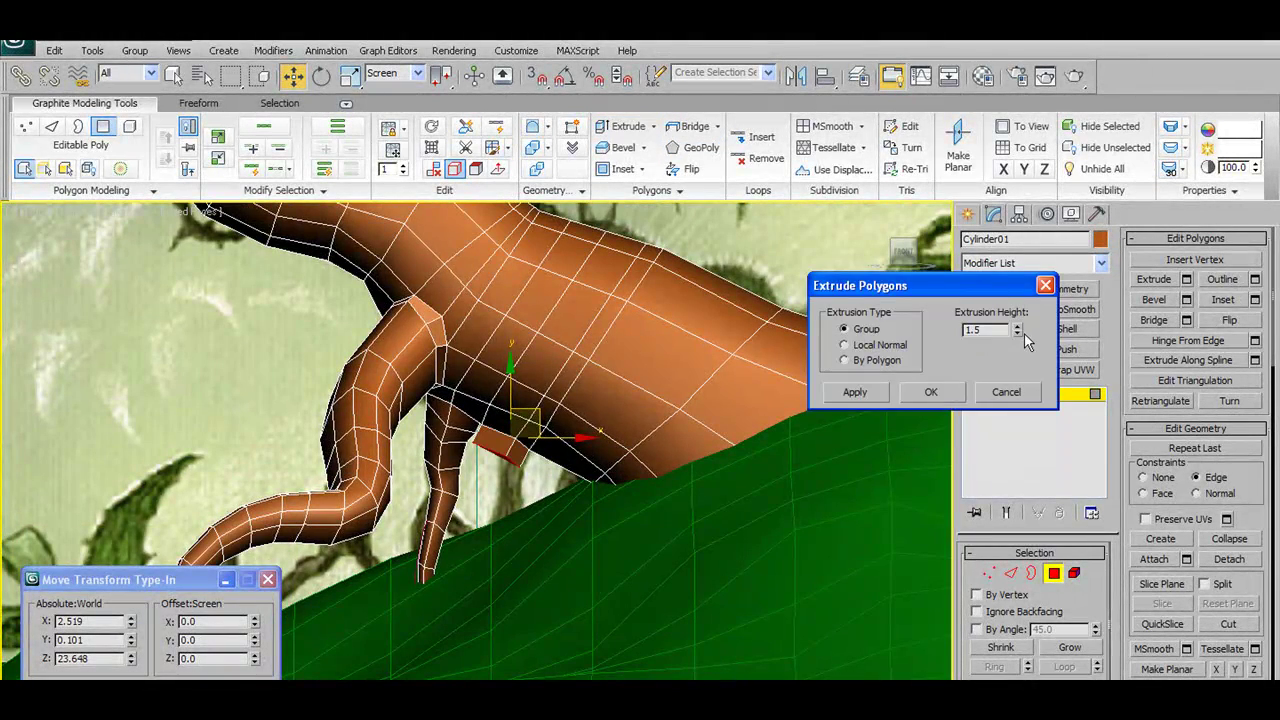
pyautogui.moveTo(1017, 330); pyautogui.dragTo(1017, 280)
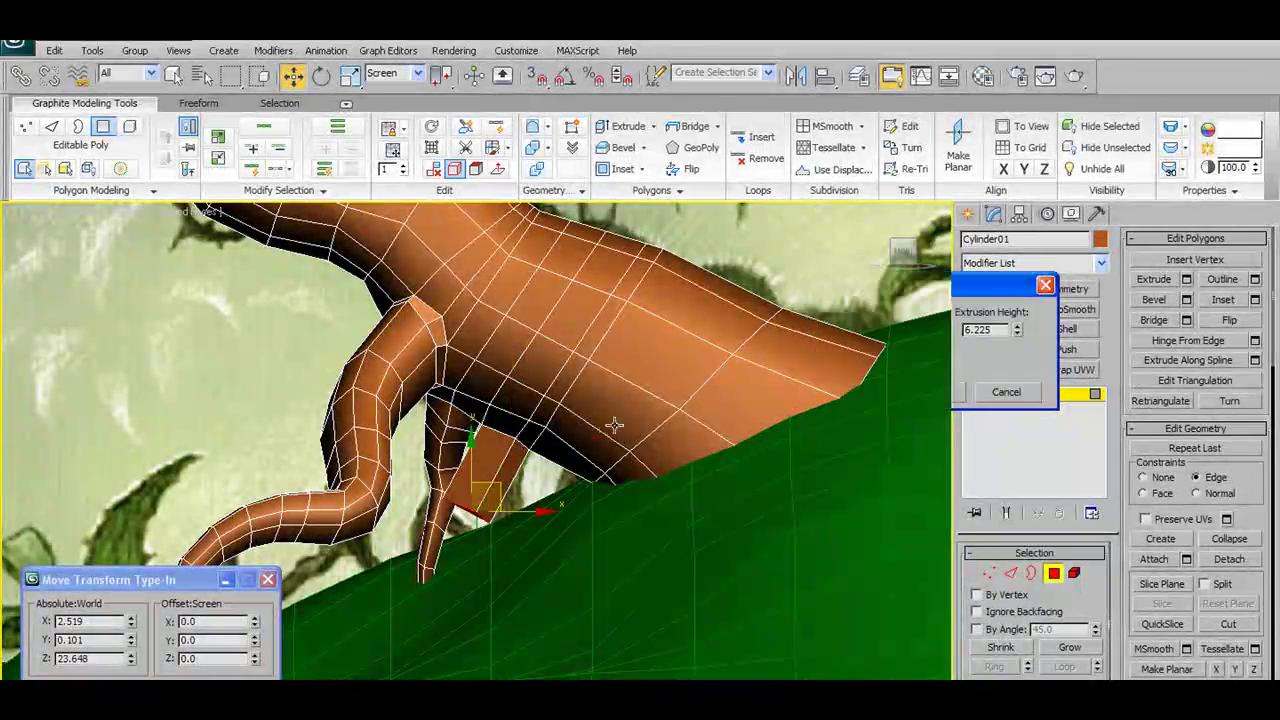
# - Remove the edge constraint, move the new root's end polygon down into the mound and scale it down to taper the root
pyautogui.moveTo(497, 490); pyautogui.dragTo(533, 536)
pyautogui.hotkey('ctrl', 'z')
pyautogui.click(433, 168)
pyautogui.moveTo(508, 467); pyautogui.dragTo(540, 513)
pyautogui.press('e')
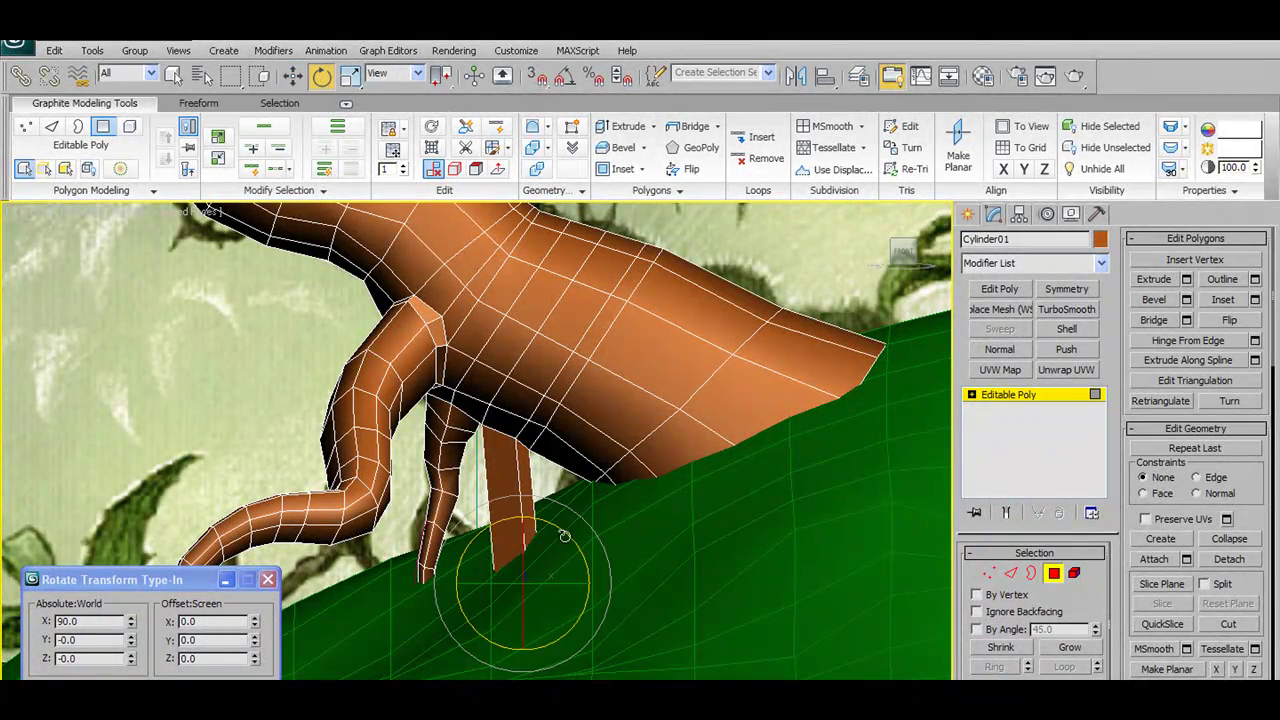
pyautogui.click(356, 80)
pyautogui.moveTo(253, 625); pyautogui.dragTo(426, 166)
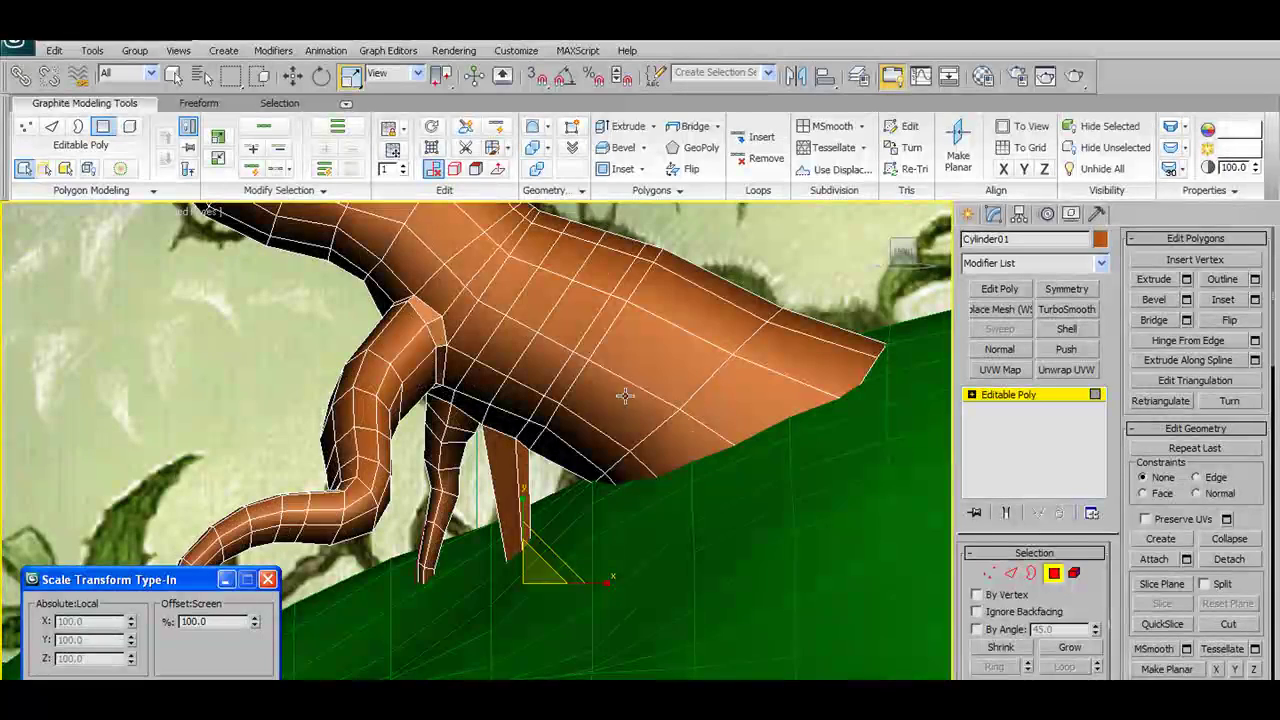
# - Insert a SwiftLoop edge loop around the upper part of the new root and shift it sideways to bend the root
pyautogui.click(1053, 573)
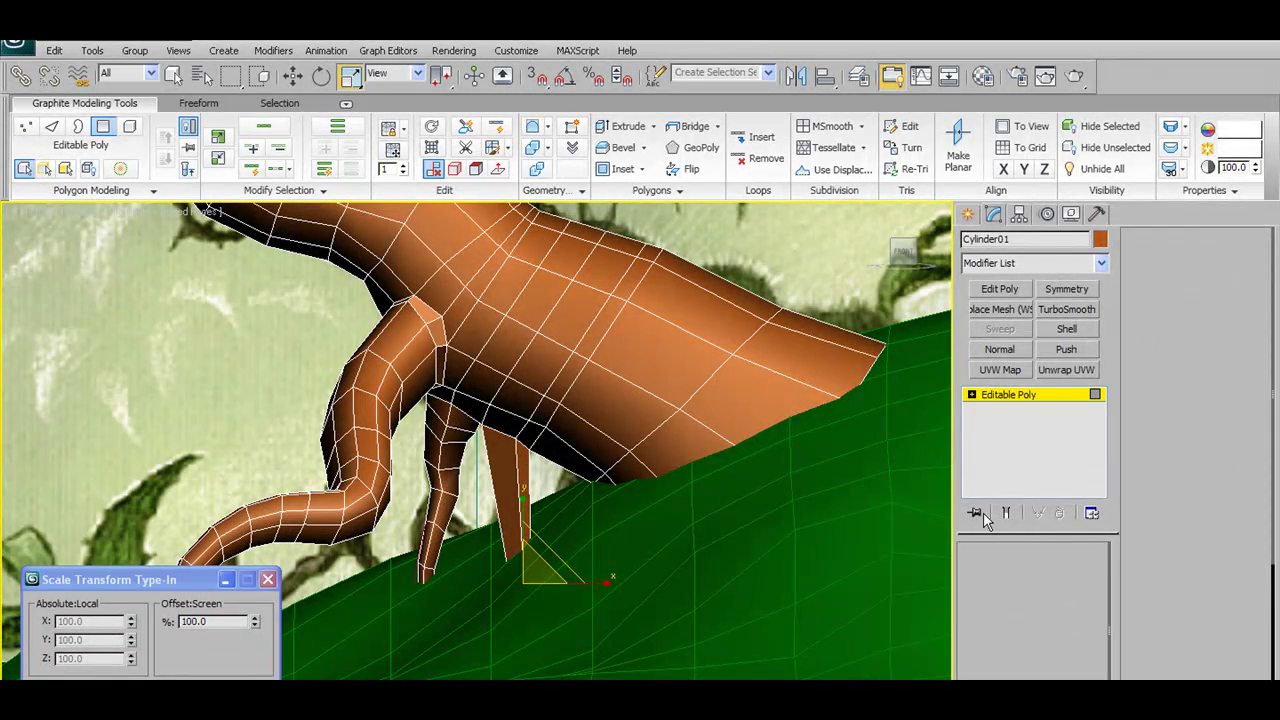
pyautogui.click(414, 126)
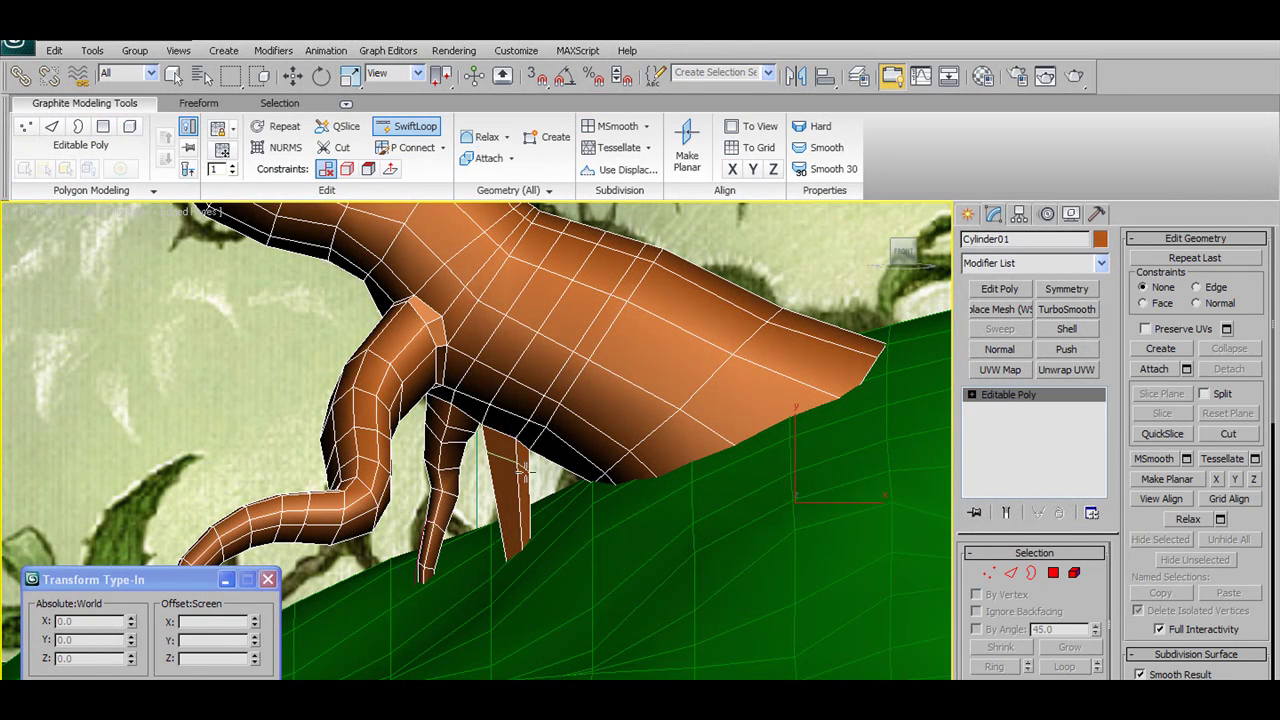
pyautogui.press('w')
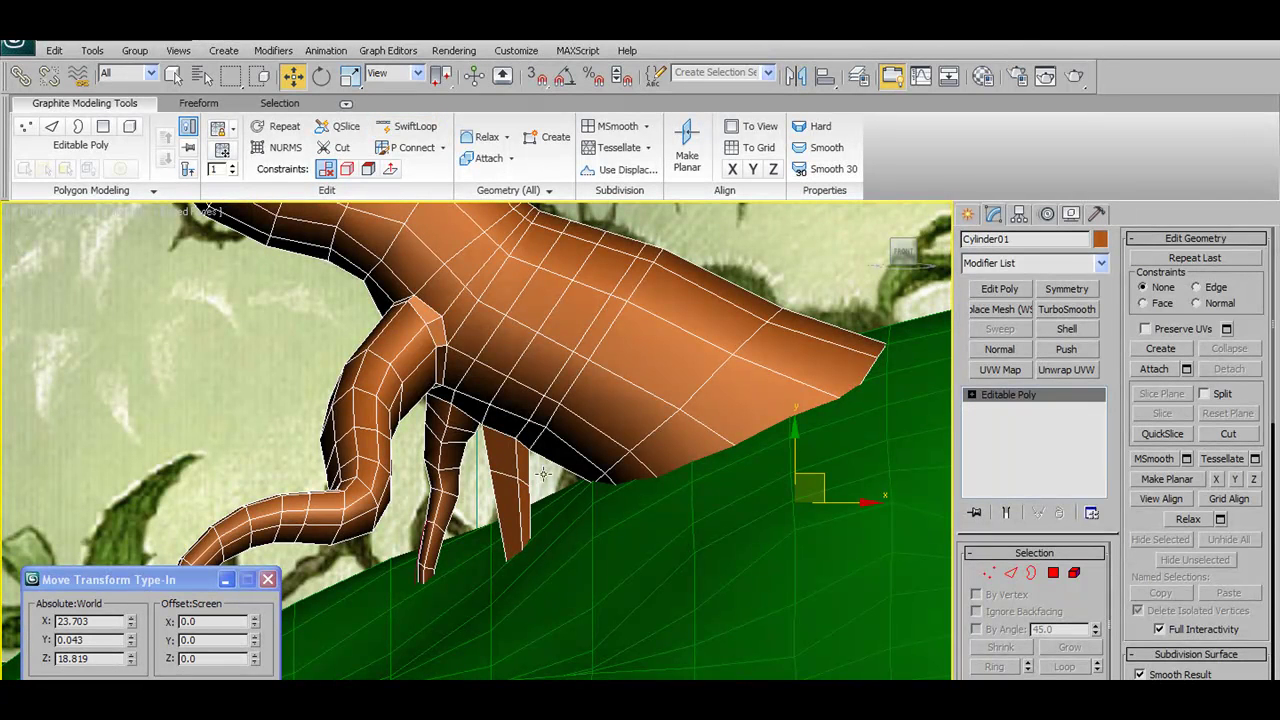
pyautogui.click(1031, 573)
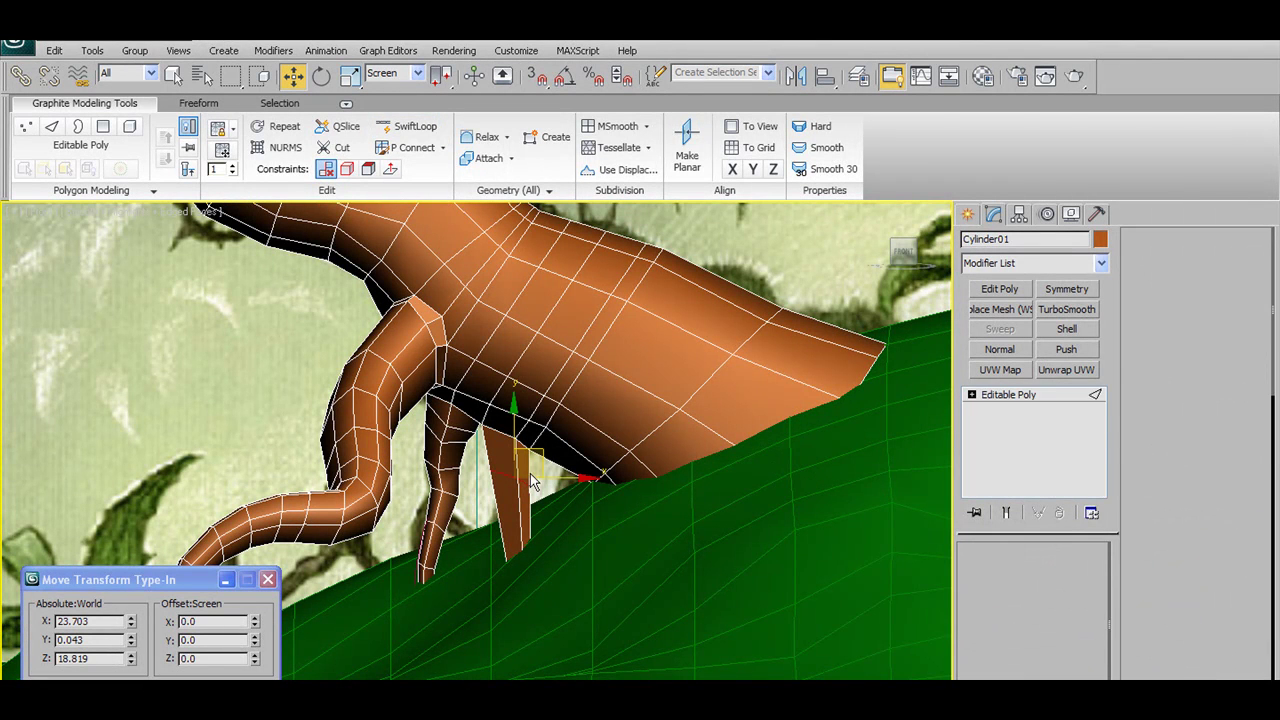
pyautogui.moveTo(552, 462); pyautogui.dragTo(524, 490)
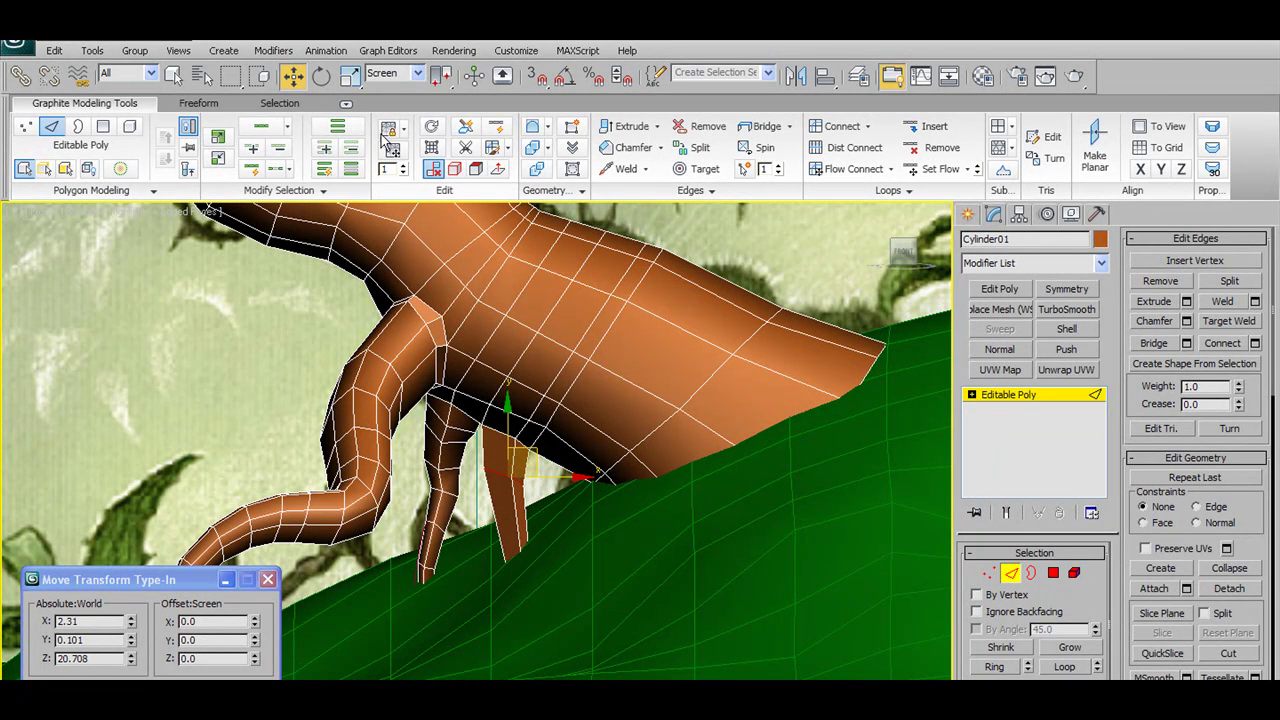
# - Insert a second edge loop lower on the new root, shift it sideways and scale it narrower
pyautogui.click(494, 157)
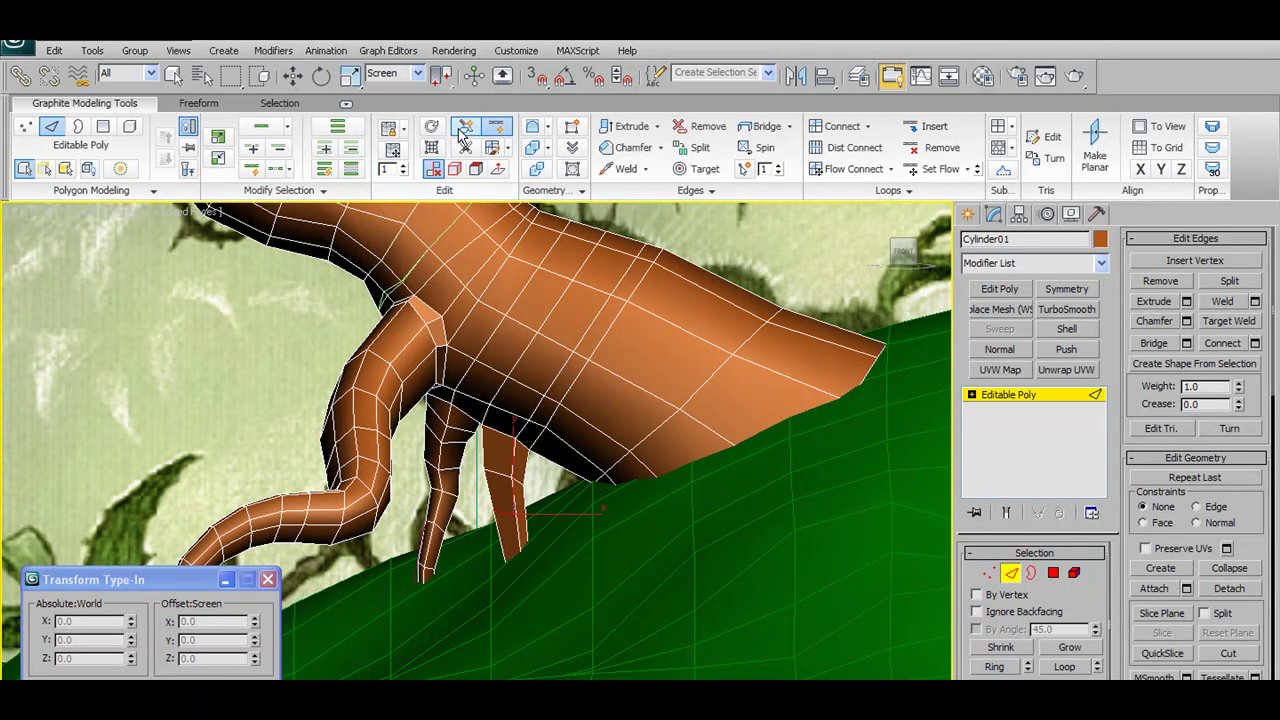
pyautogui.press('w')
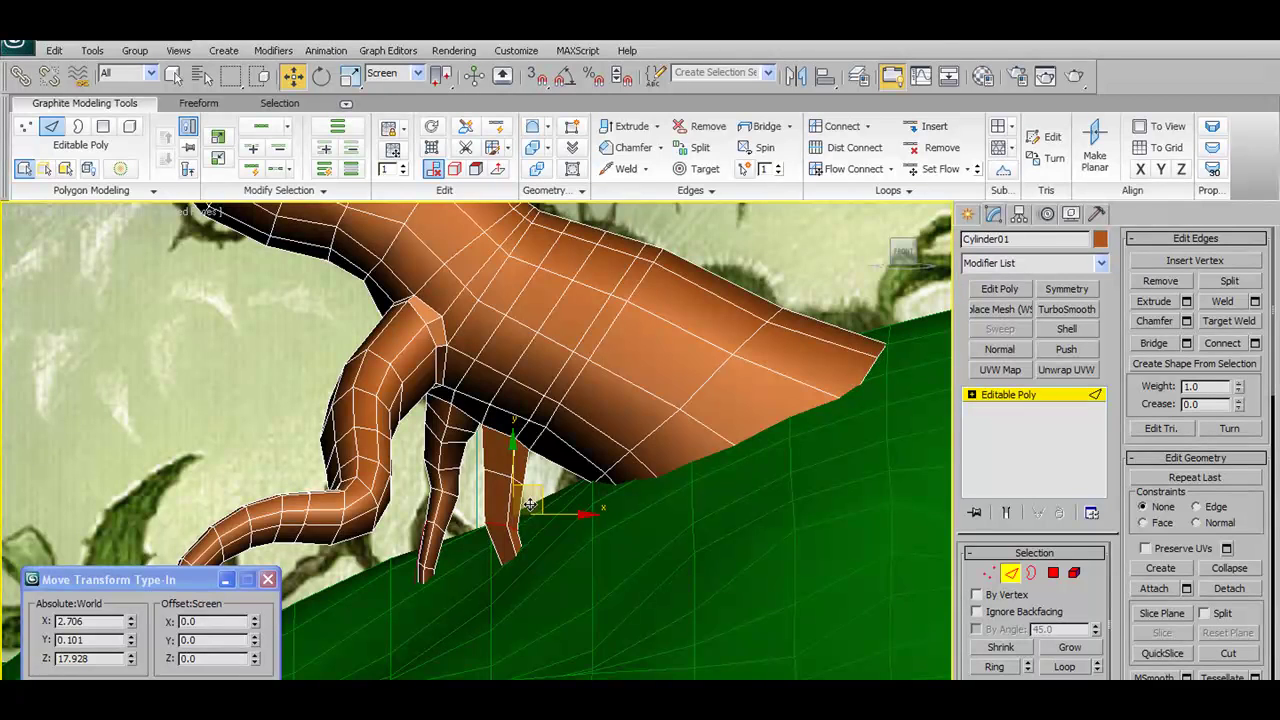
pyautogui.press('r')
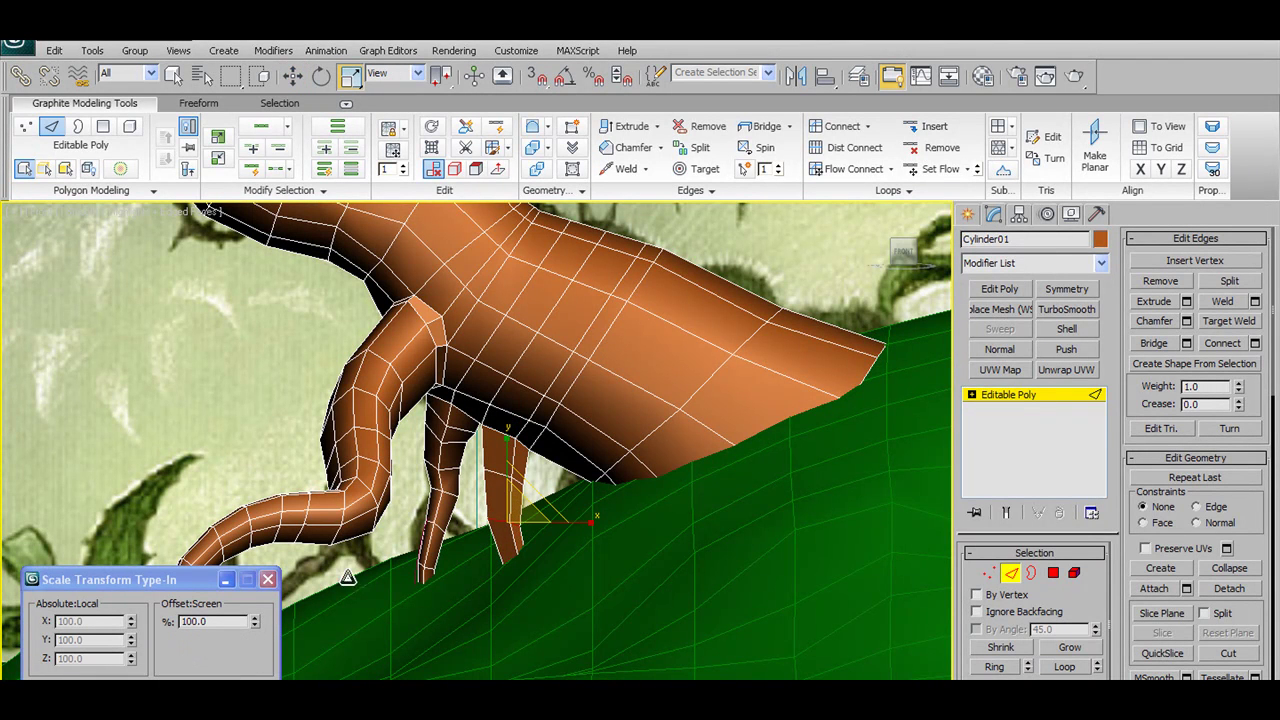
pyautogui.moveTo(254, 621); pyautogui.dragTo(262, 663)
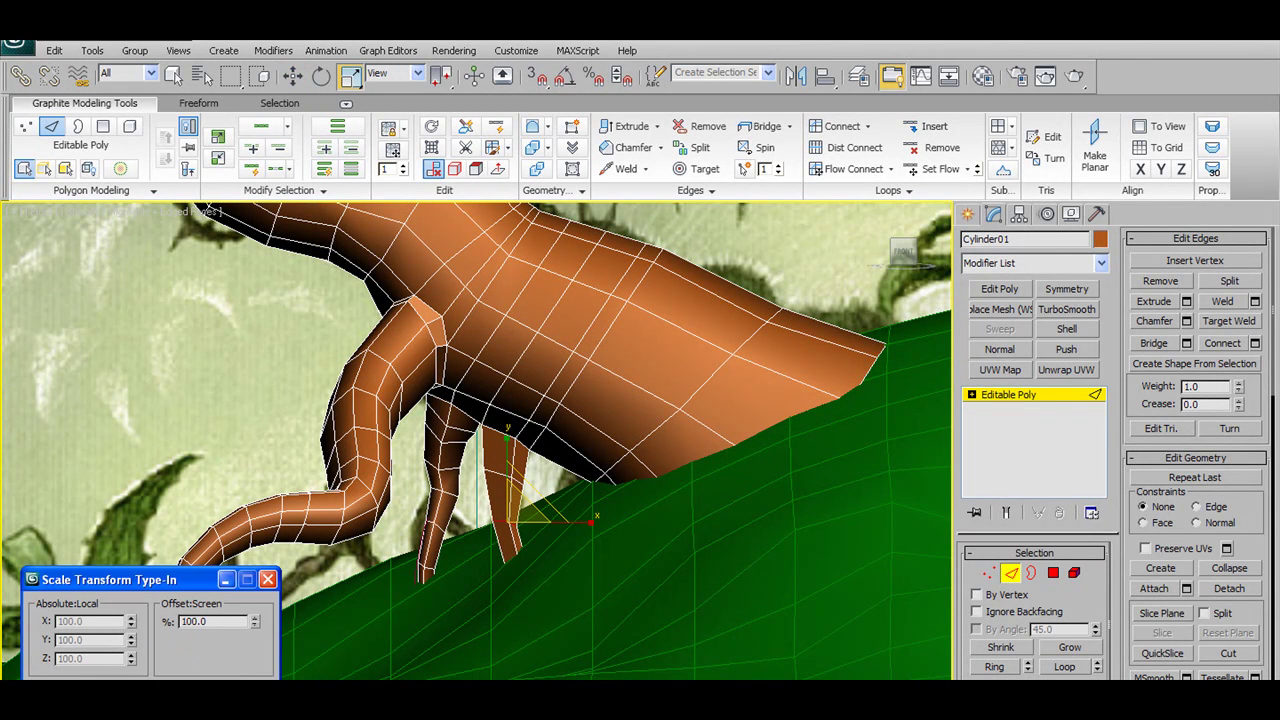
# - Select the upper edge loop of the new root and scale it down slightly
pyautogui.click(497, 470)
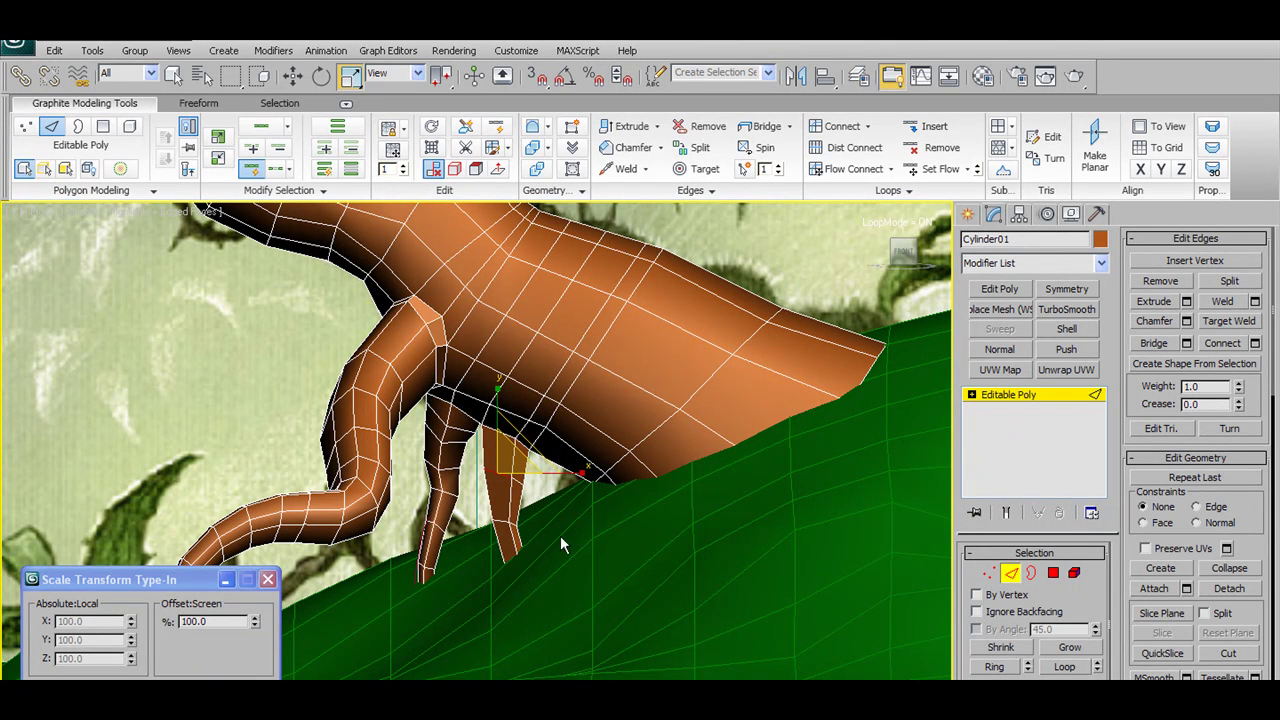
pyautogui.doubleClick(492, 472)
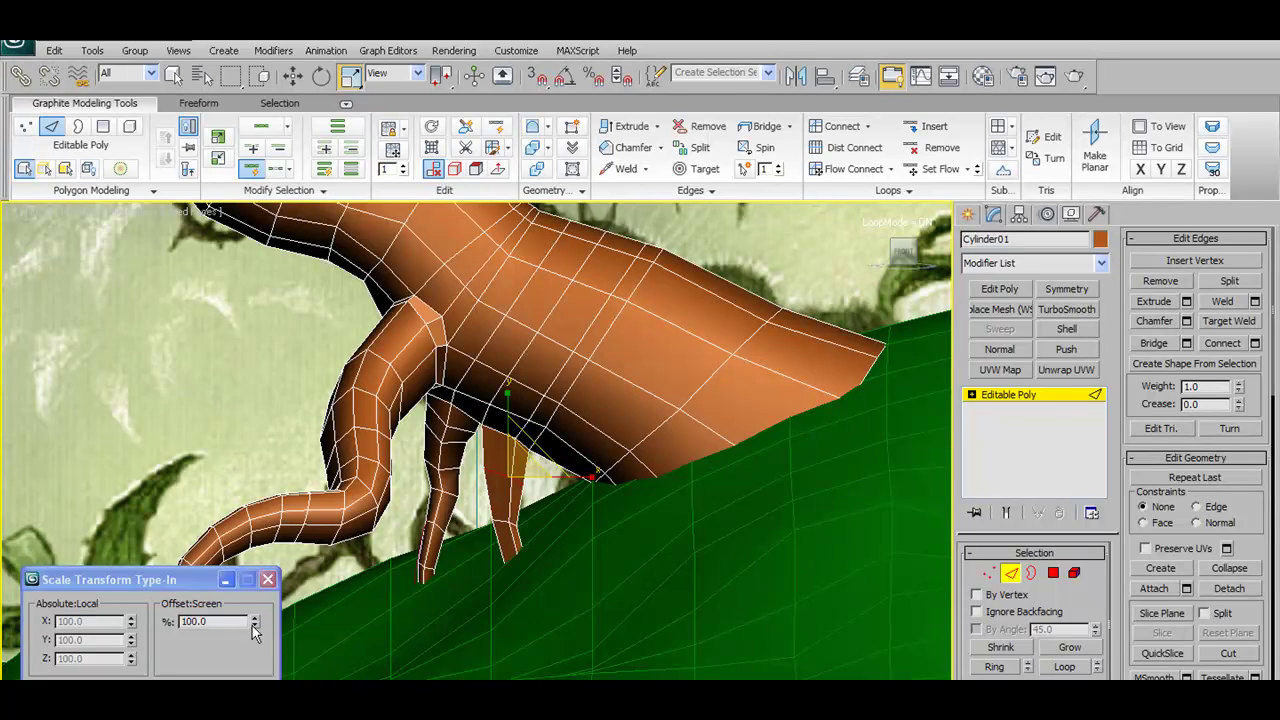
pyautogui.moveTo(254, 627); pyautogui.dragTo(254, 660)
pyautogui.middleClick(580, 541)
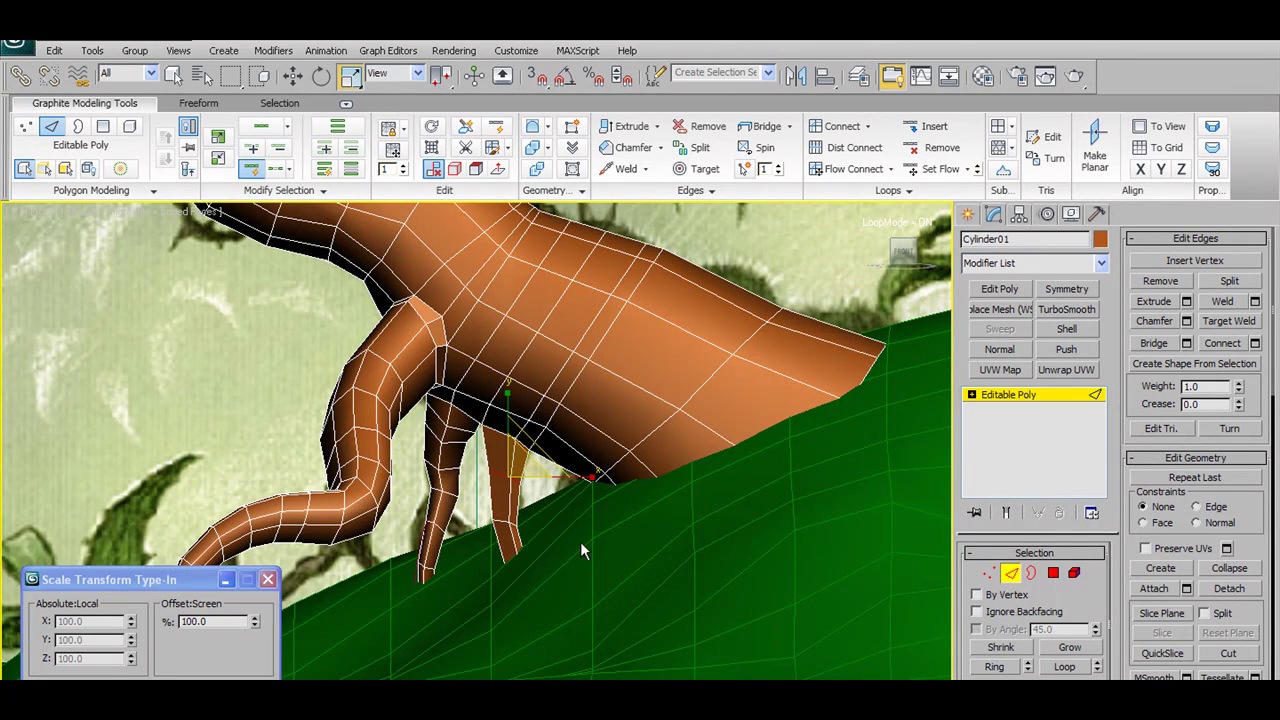
# - Select the new root's lower vertices, enable soft selection with a falloff of 3.063 and move them sideways to curve the root
pyautogui.scroll(-5, 600, 538)
pyautogui.keyDown('alt'); pyautogui.moveTo(621, 535); pyautogui.dragTo(696, 550, button='middle'); pyautogui.keyUp('alt')
pyautogui.scroll(4, 696, 550)
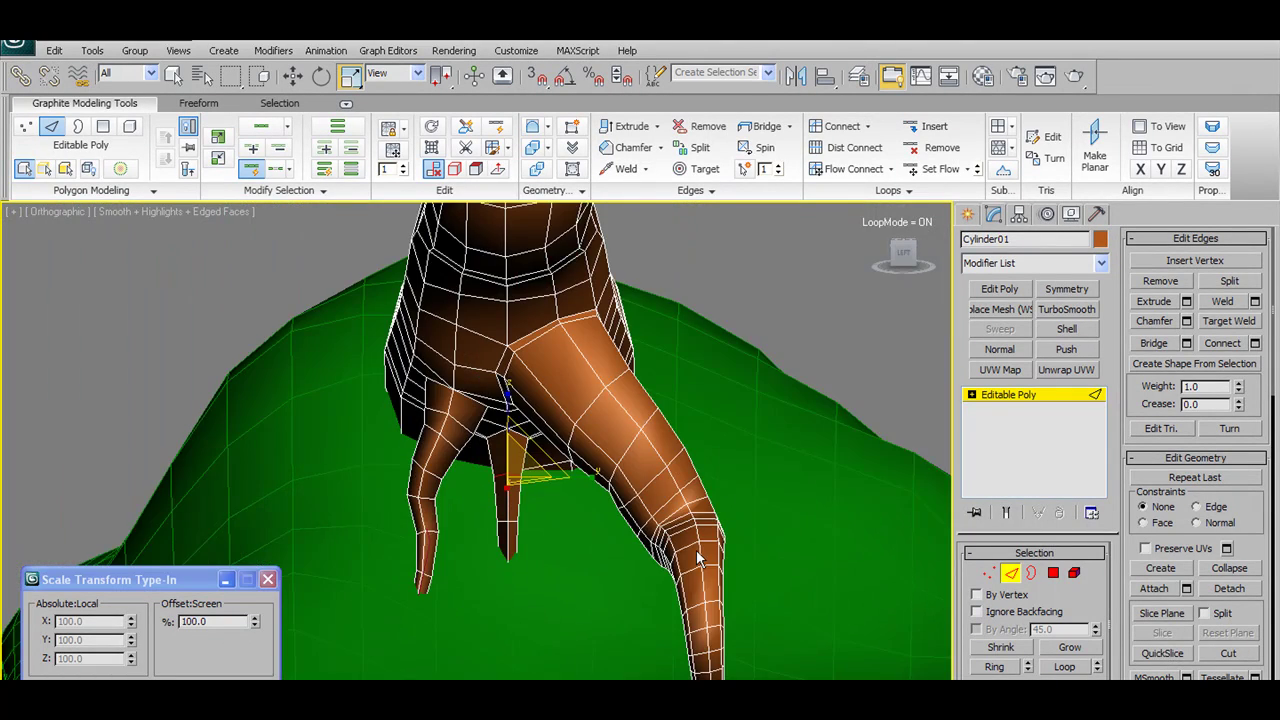
pyautogui.scroll(4, 696, 550)
pyautogui.click(990, 574)
pyautogui.moveTo(525, 671); pyautogui.dragTo(531, 417, button='middle')
pyautogui.moveTo(592, 509); pyautogui.dragTo(636, 584)
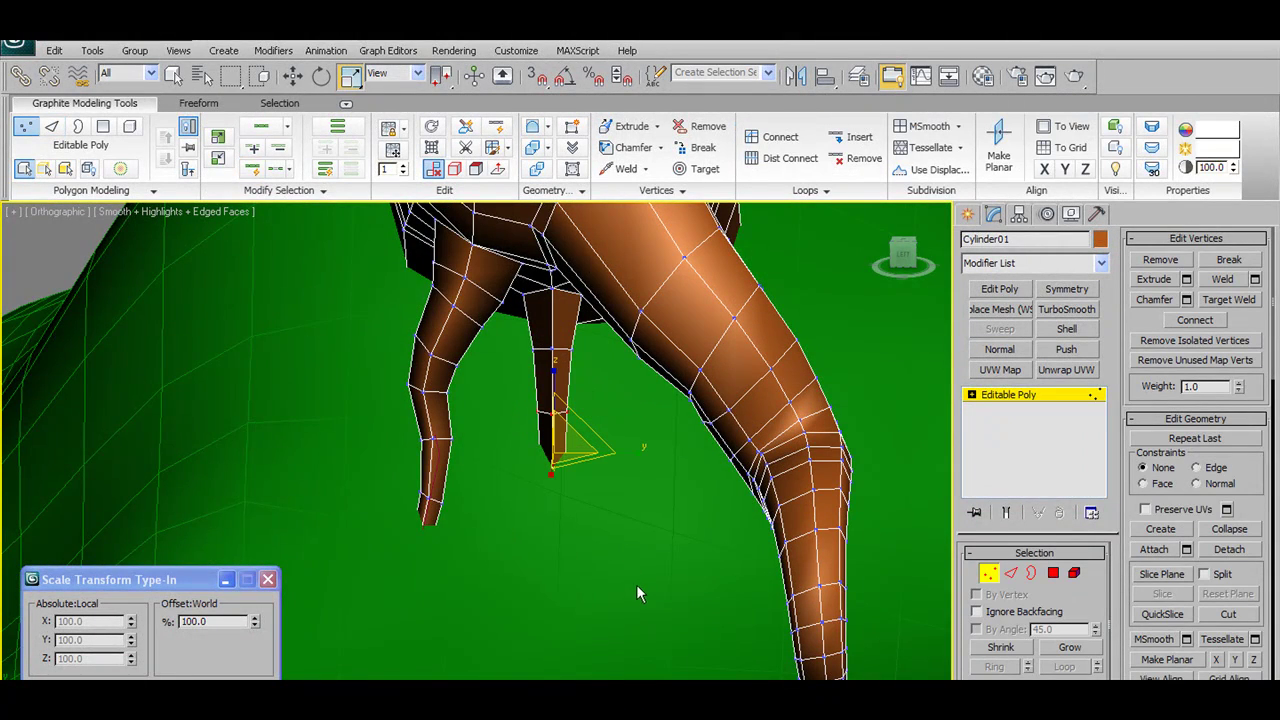
pyautogui.click(120, 169)
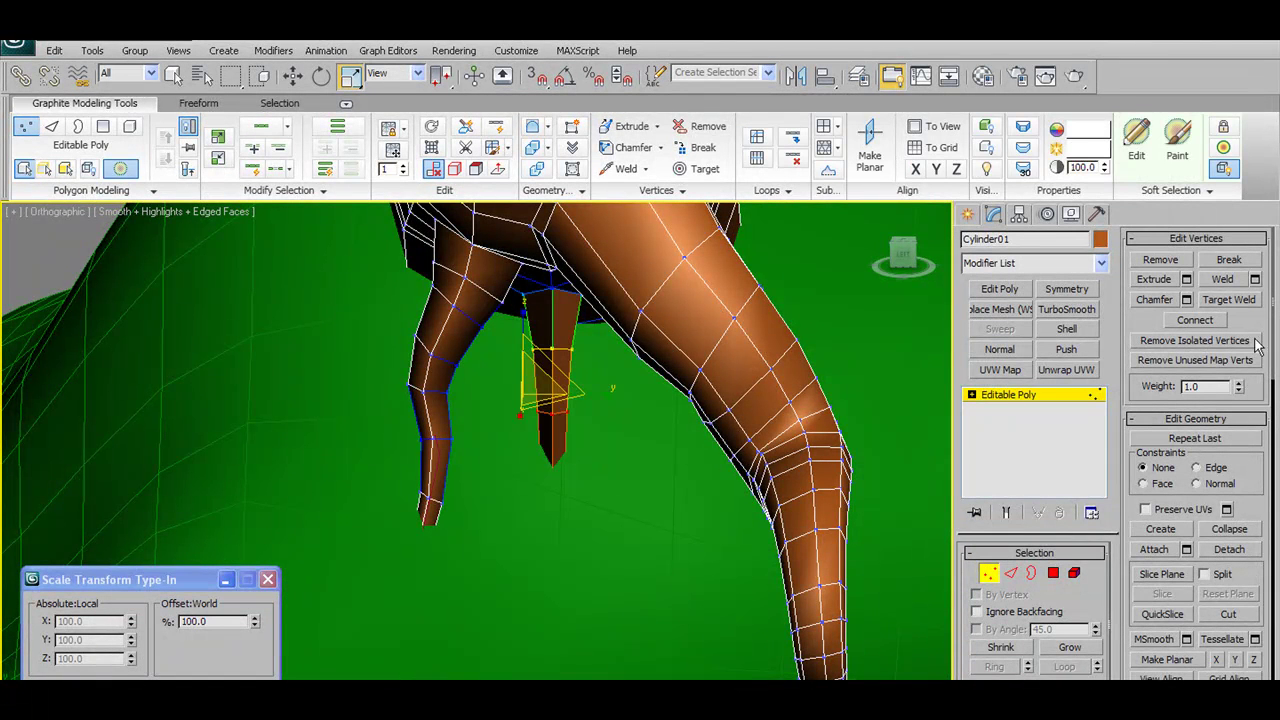
pyautogui.scroll(-2, 1025, 578)
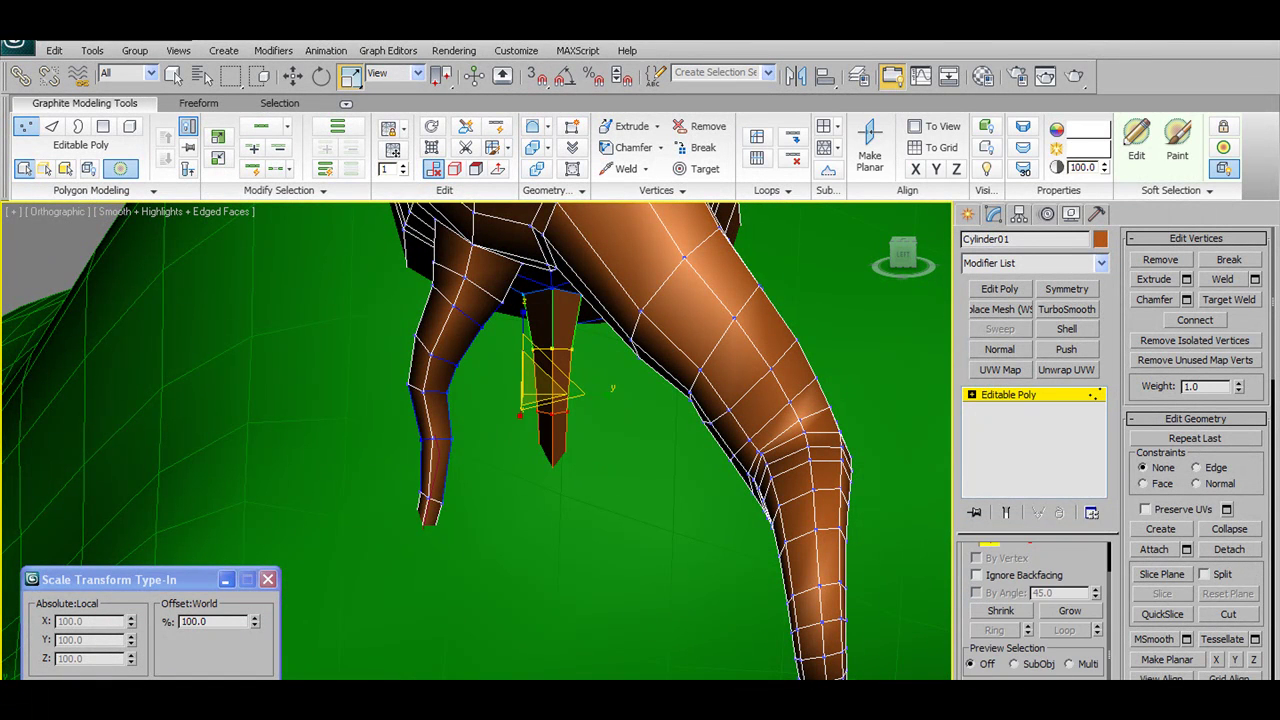
pyautogui.scroll(1, 1262, 296)
pyautogui.moveTo(1244, 318); pyautogui.dragTo(1244, 362)
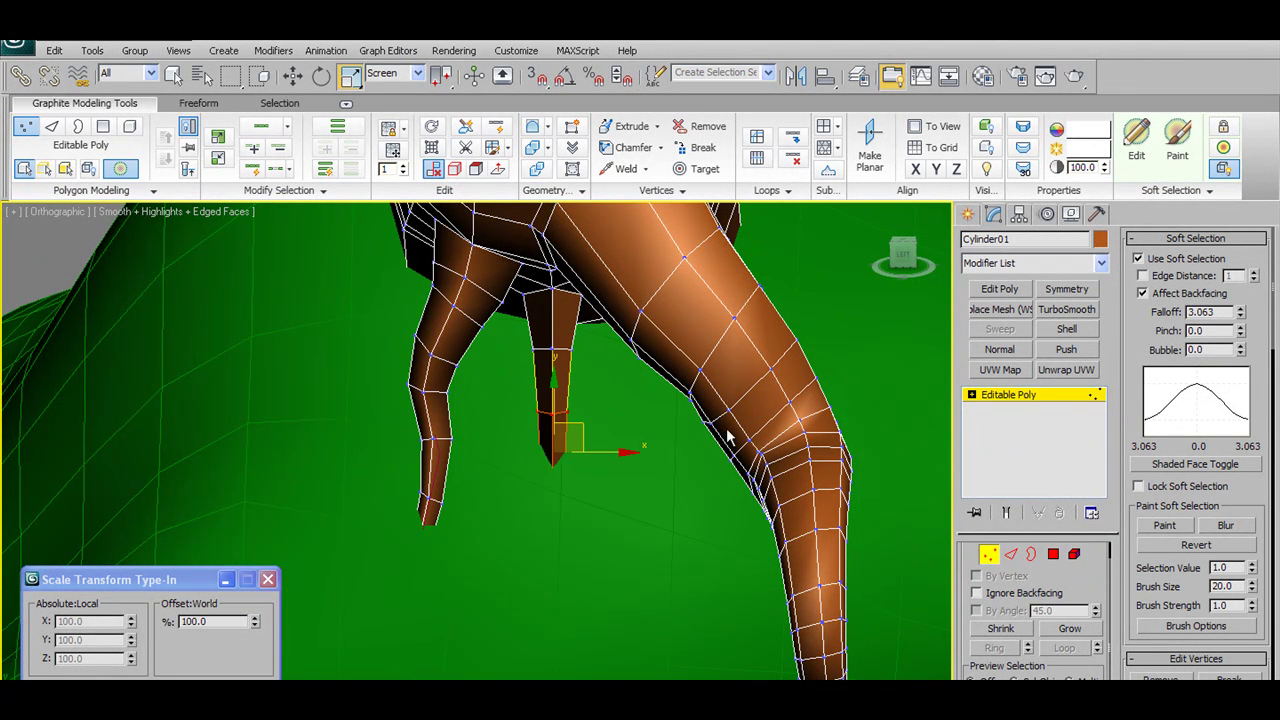
pyautogui.press('w')
pyautogui.moveTo(579, 456); pyautogui.dragTo(629, 457)
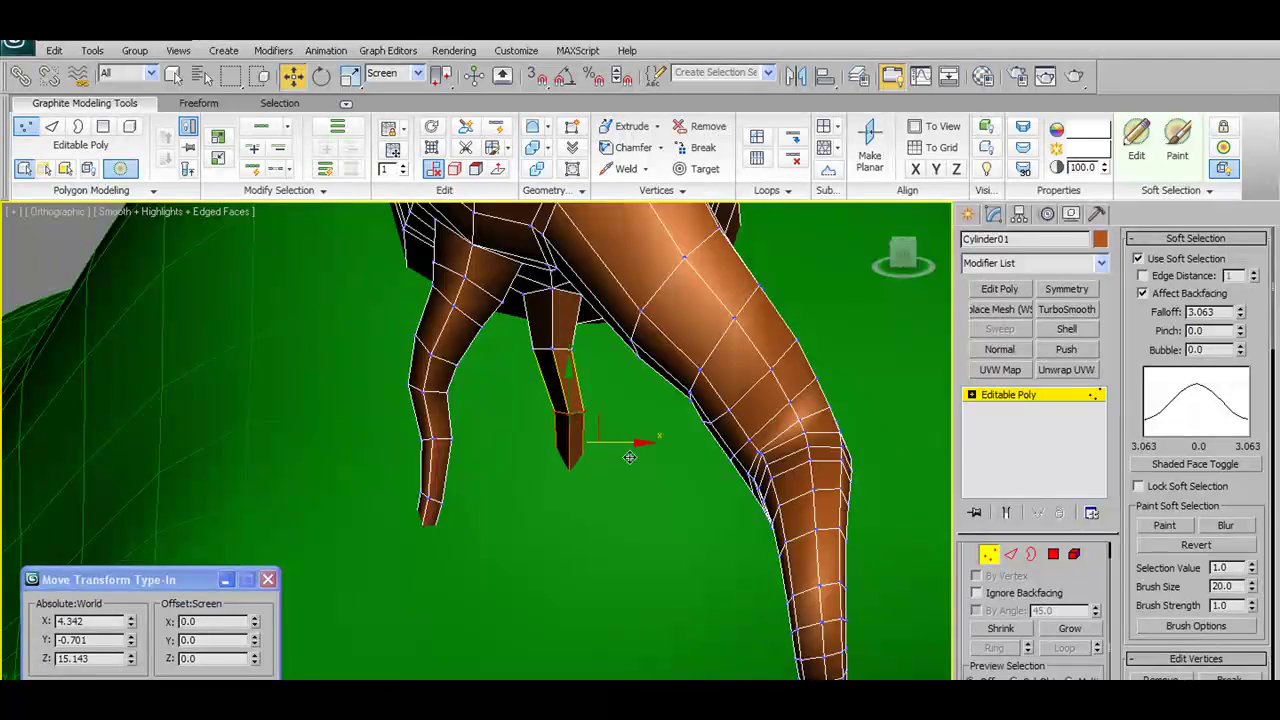
# - Return to the Front view and save the scene as a 3ds Max file in the Max Files folder
pyautogui.scroll(-15, 629, 457)
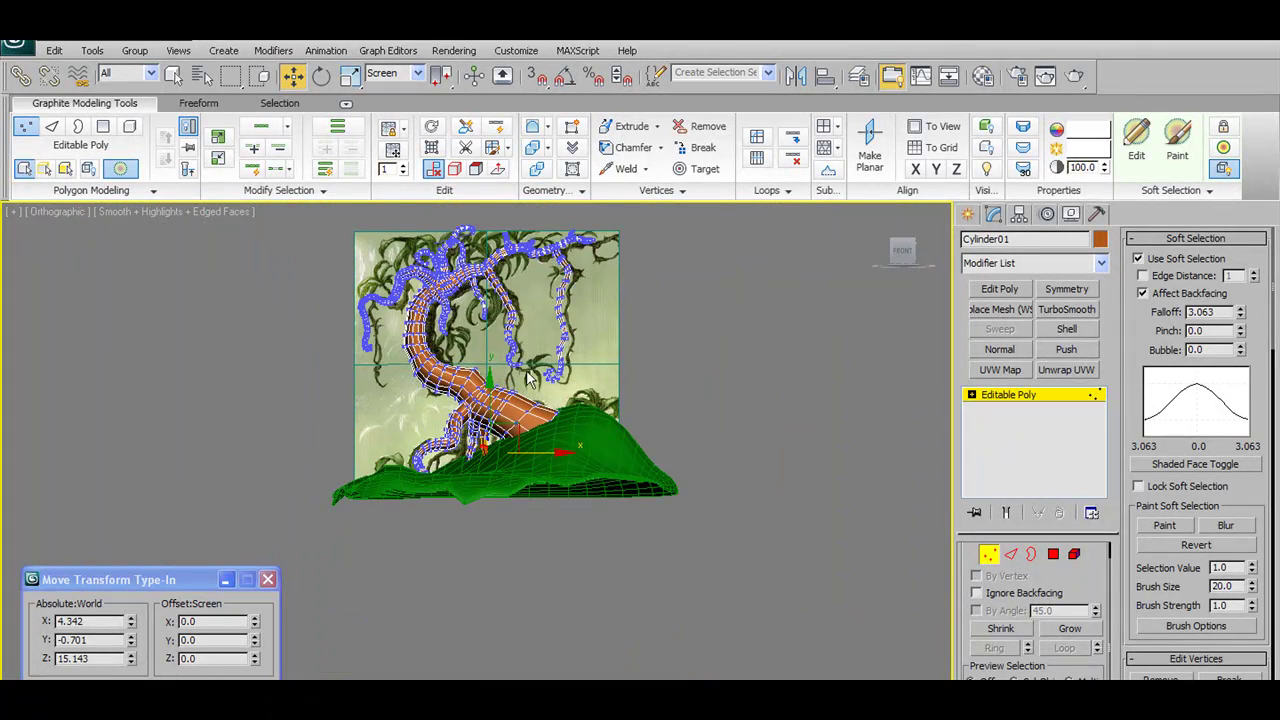
pyautogui.press('f')
pyautogui.scroll(5, 613, 541)
pyautogui.moveTo(611, 536); pyautogui.dragTo(566, 444, button='middle')
pyautogui.scroll(-3, 566, 444)
pyautogui.scroll(3, 566, 444)
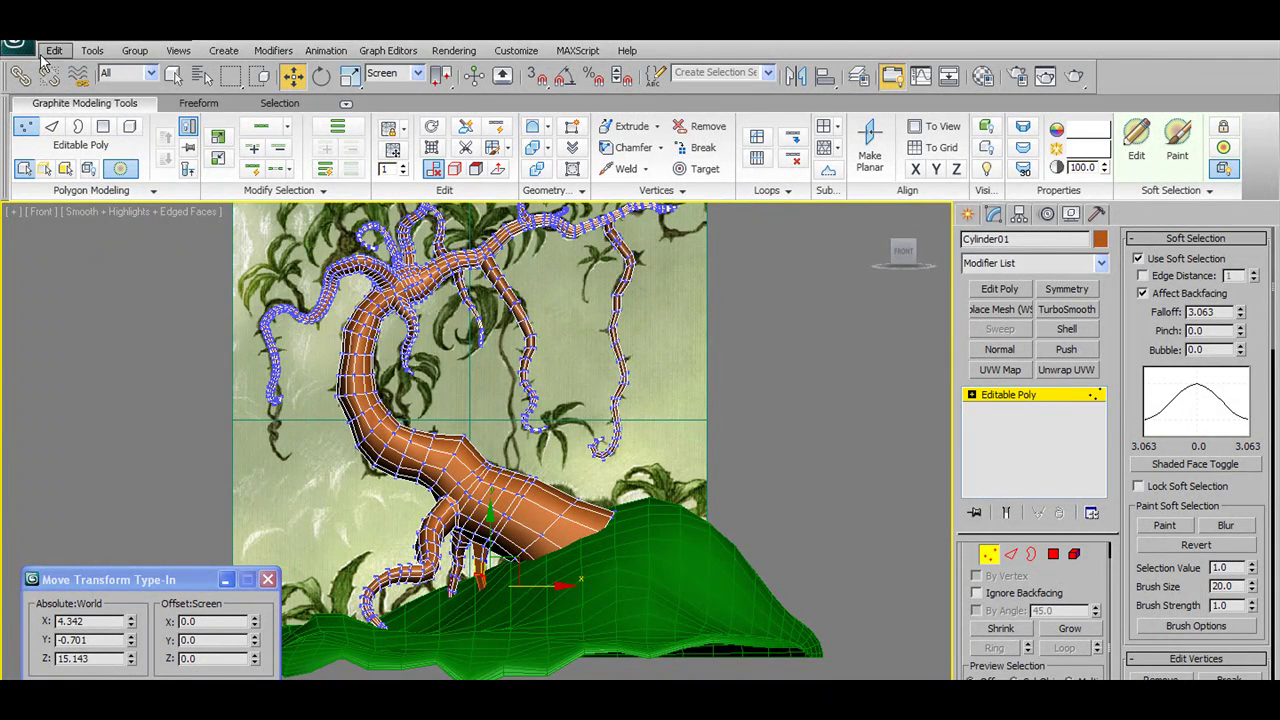
pyautogui.click(14, 46)
pyautogui.click(60, 196)
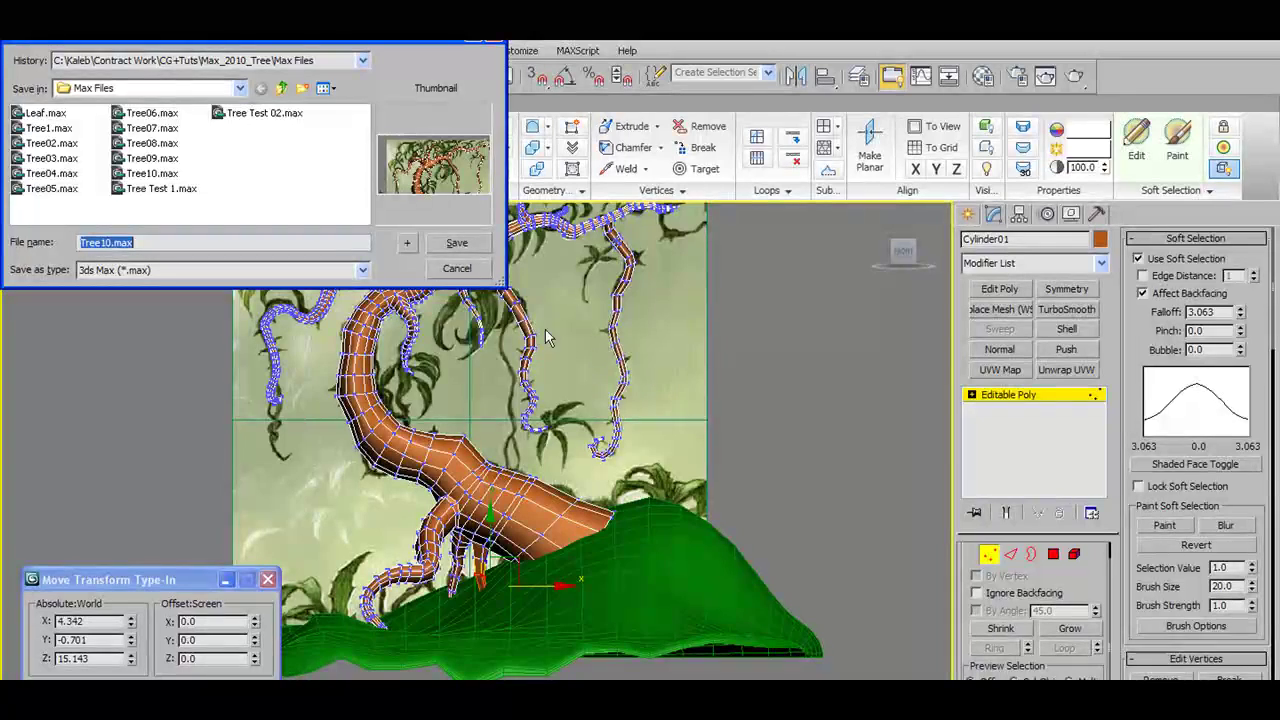
pyautogui.click(456, 243)
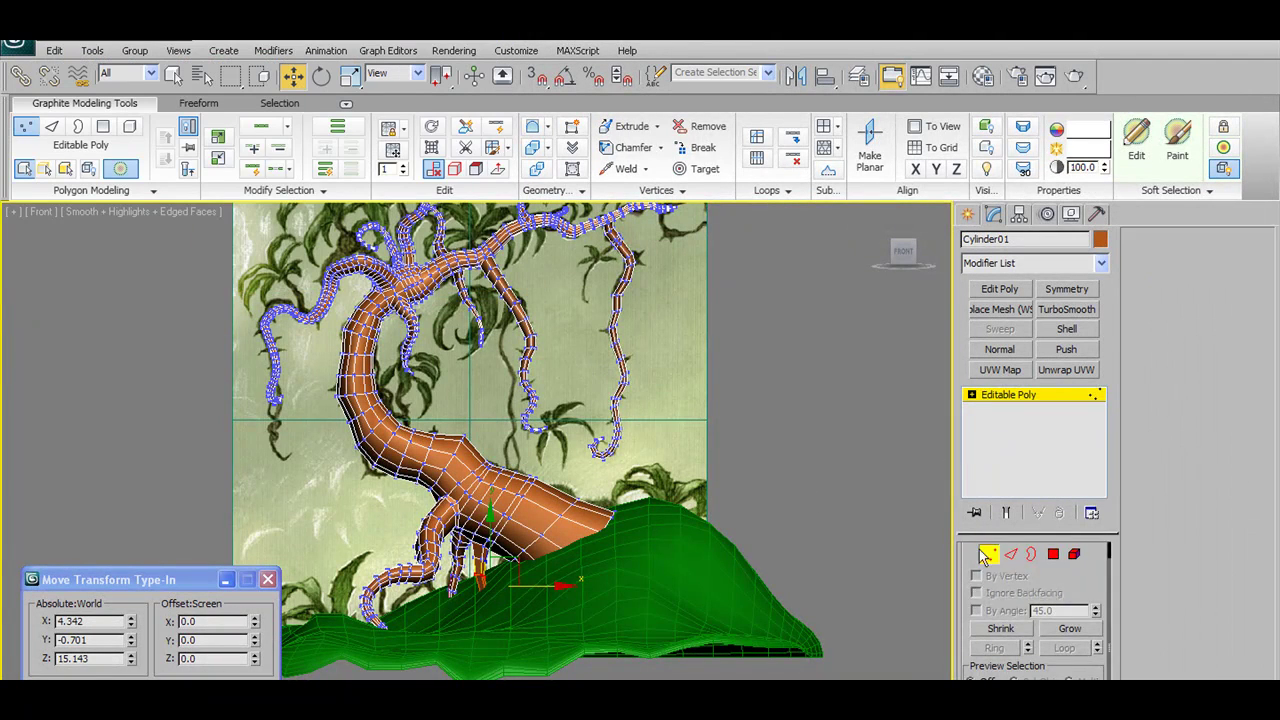
# - Hide the edged faces, select the entire tree element and apply Smooth to even out the root joints' shading
pyautogui.press('F4')
pyautogui.scroll(-2, 574, 391)
pyautogui.moveTo(574, 391)
pyautogui.keyDown('alt'); pyautogui.mouseDown(button='middle')
pyautogui.moveTo(723, 400)
pyautogui.moveTo(626, 409)
pyautogui.moveTo(603, 397)
pyautogui.moveTo(587, 413)
pyautogui.mouseUp(button='middle'); pyautogui.keyUp('alt')
pyautogui.scroll(4, 587, 413)
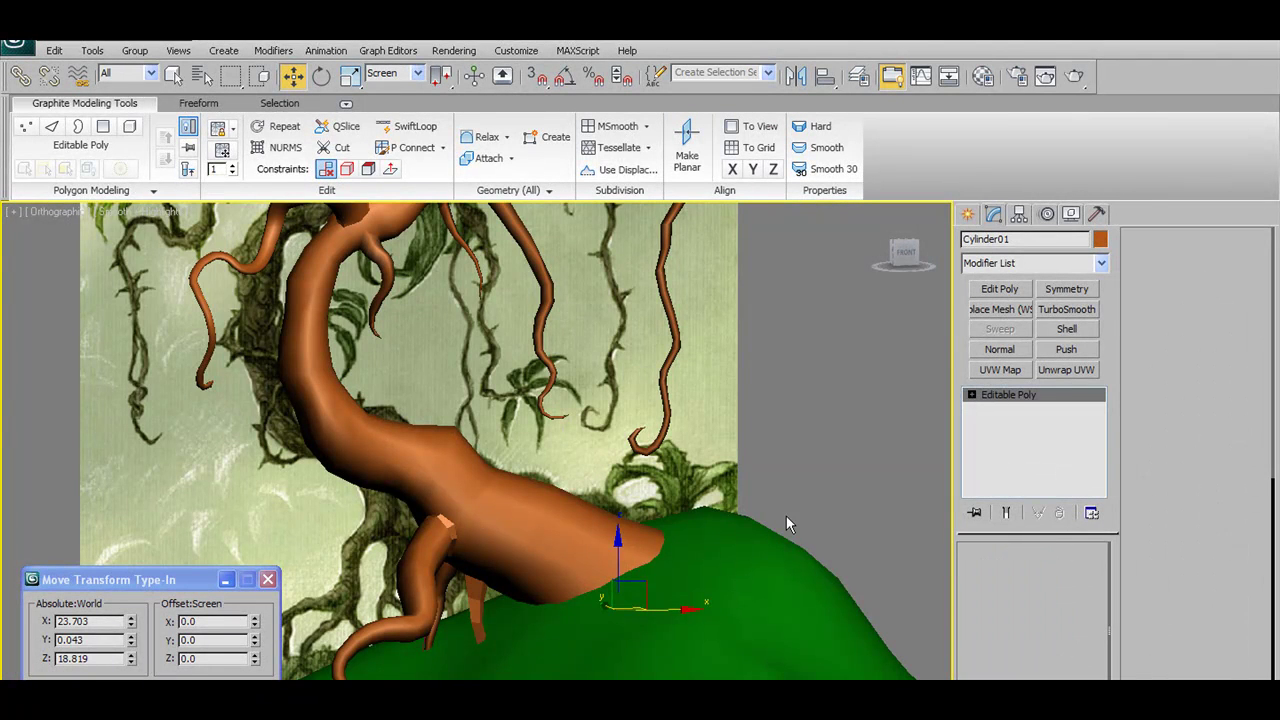
pyautogui.press('5')
pyautogui.press('5')
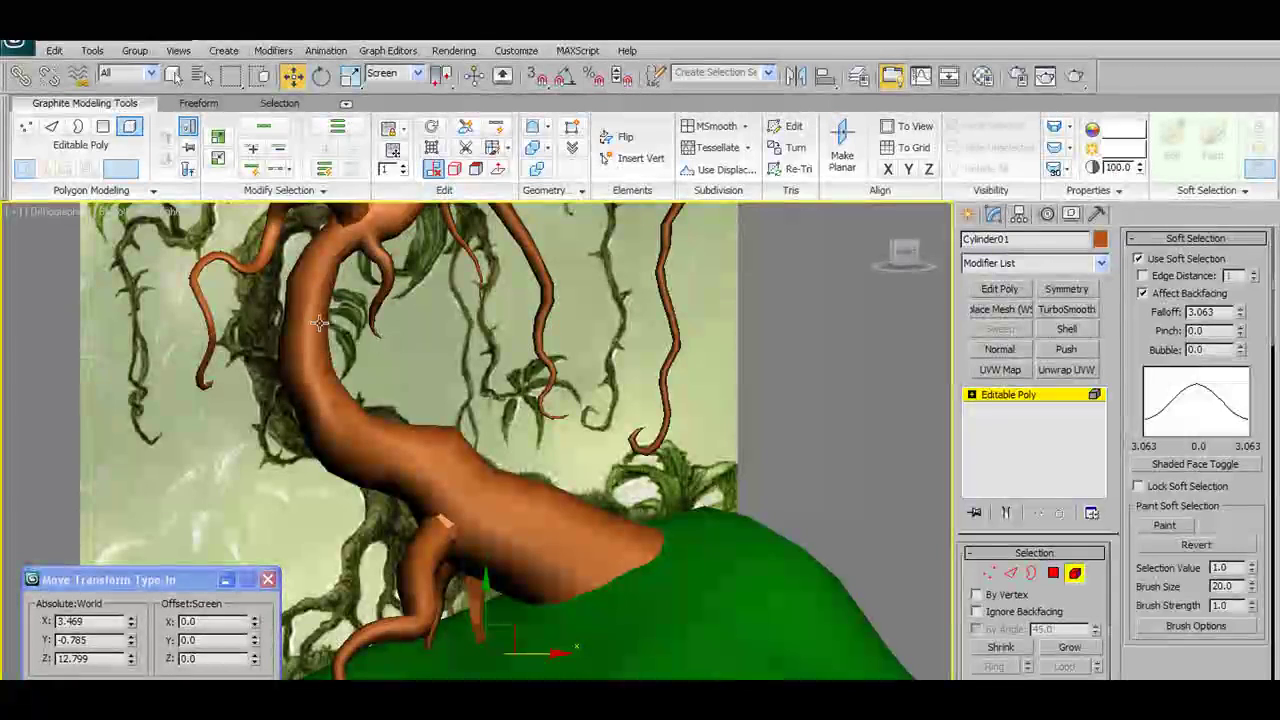
pyautogui.click(378, 338)
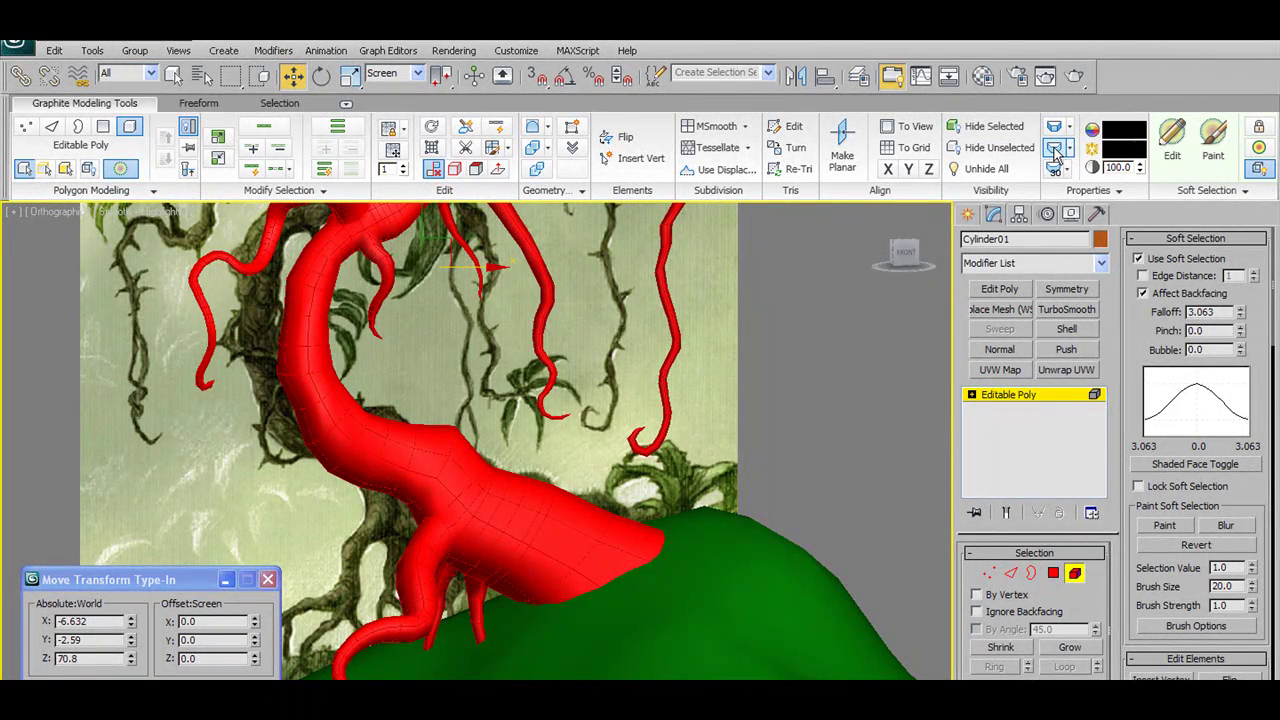
pyautogui.click(1074, 574)
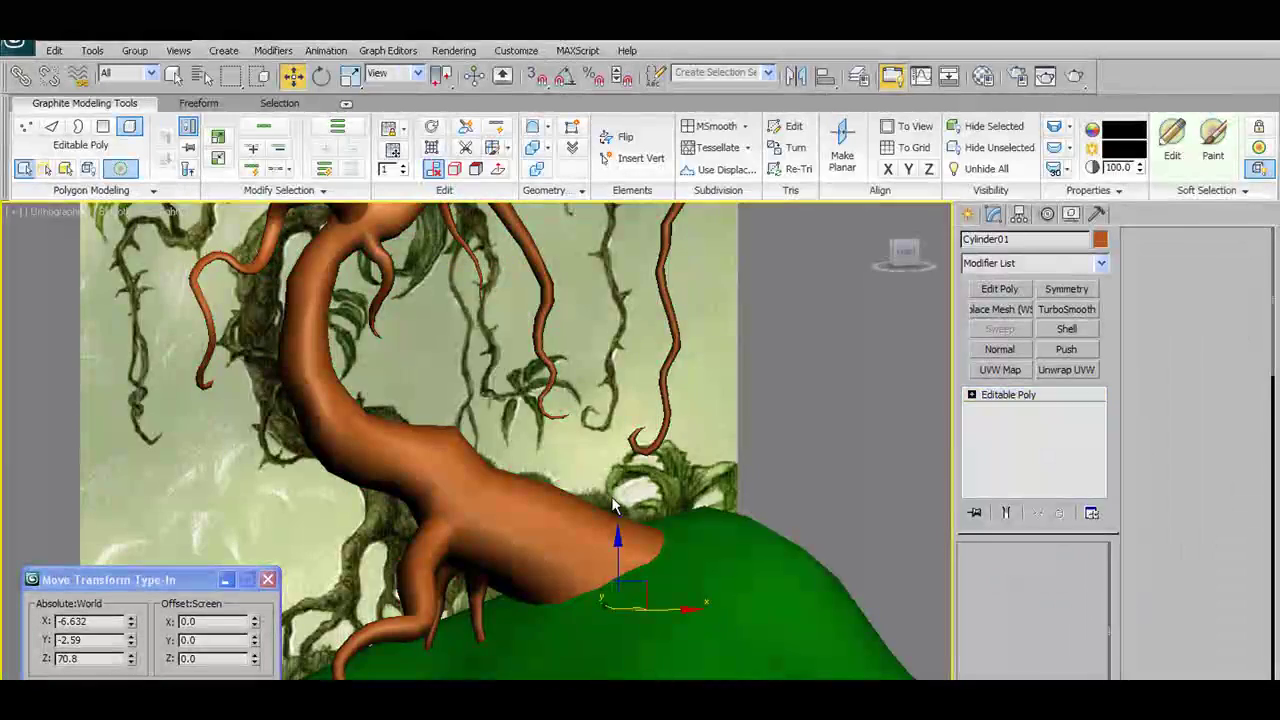
# - Examine the smoothed tree, its branches and its roots from several angles against the reference image
pyautogui.scroll(-5, 602, 446)
pyautogui.scroll(2, 602, 446)
pyautogui.keyDown('alt'); pyautogui.moveTo(628, 436); pyautogui.dragTo(573, 438, button='middle'); pyautogui.keyUp('alt')
pyautogui.moveTo(573, 438); pyautogui.dragTo(692, 445, button='middle')
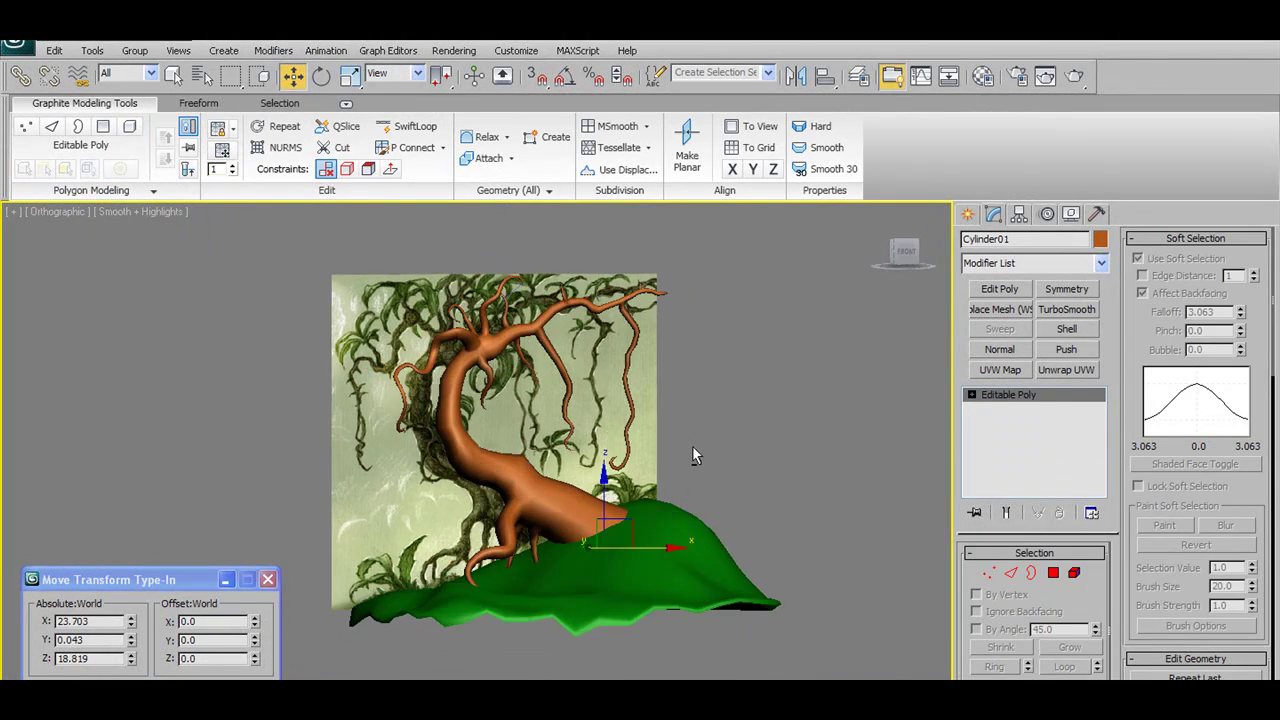
pyautogui.scroll(5, 563, 360)
pyautogui.scroll(-5, 563, 360)
pyautogui.keyDown('alt'); pyautogui.moveTo(563, 362); pyautogui.dragTo(771, 366, button='middle'); pyautogui.keyUp('alt')
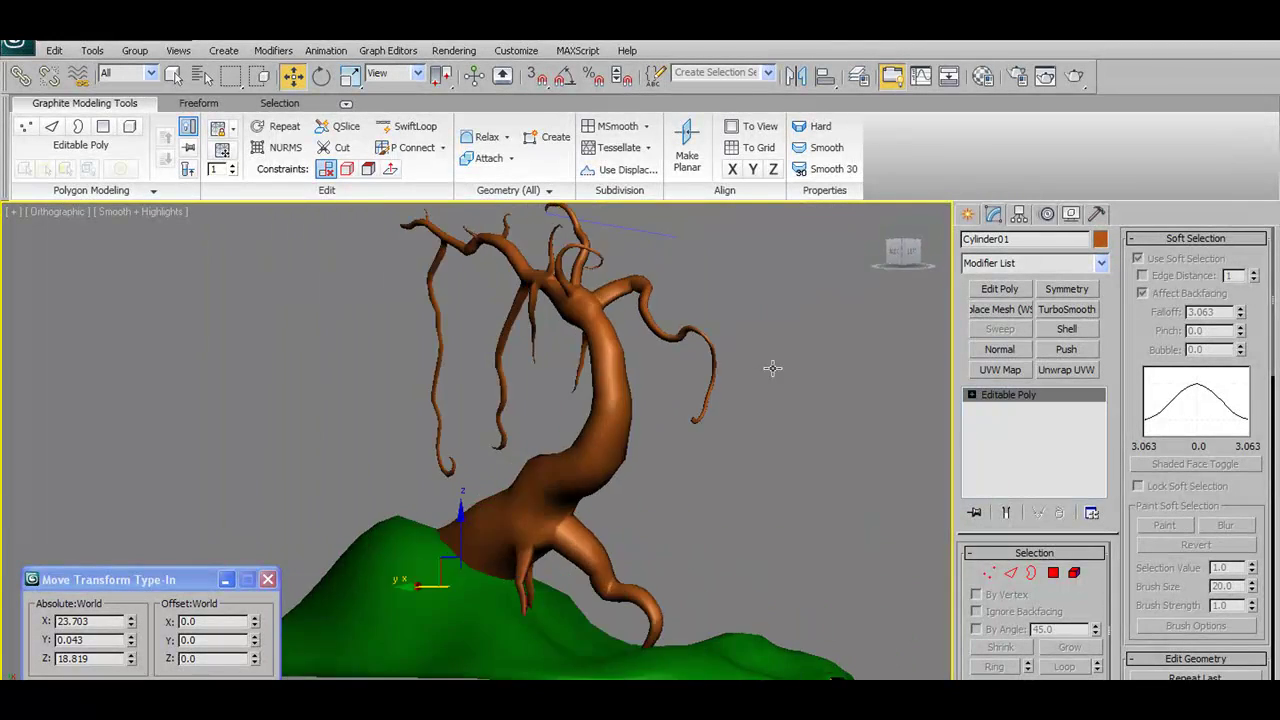
pyautogui.scroll(5, 565, 376)
pyautogui.scroll(-5, 565, 376)
# - Turn on NURMS subdivision for the tree with 2 iterations and smoothness 1.0
pyautogui.keyDown('alt'); pyautogui.moveTo(565, 376); pyautogui.dragTo(634, 371, button='middle'); pyautogui.keyUp('alt')
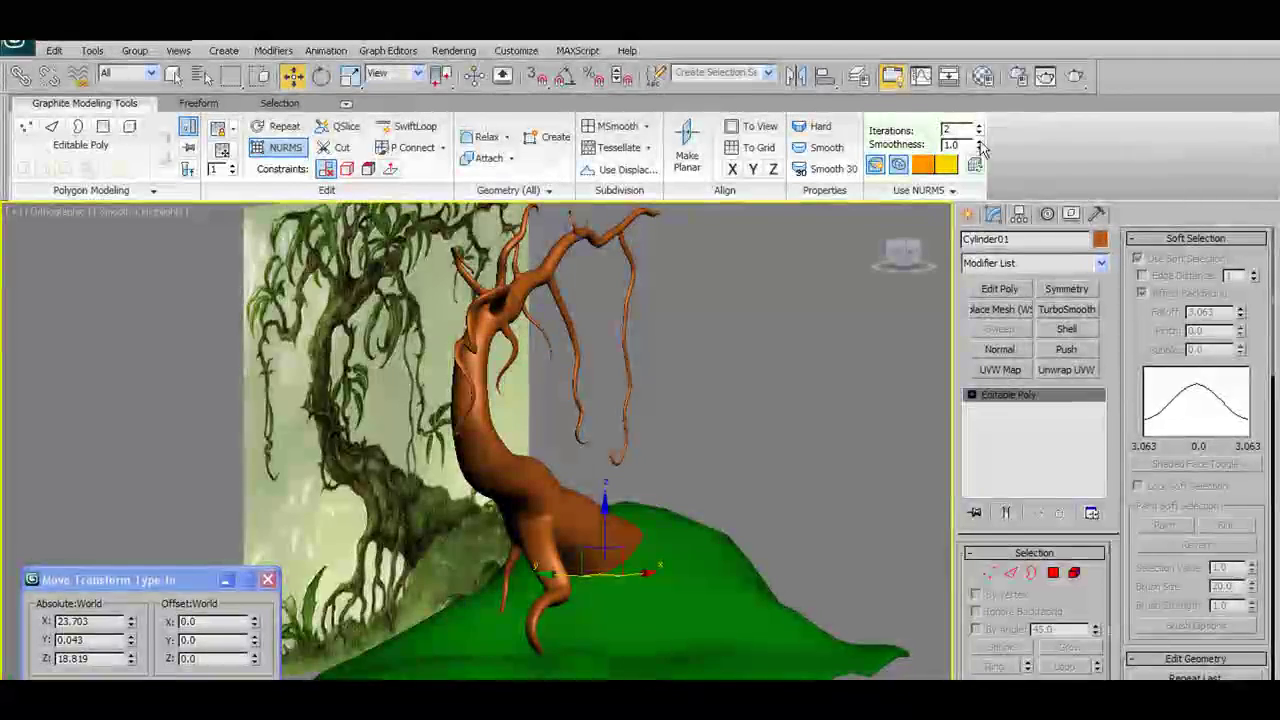
pyautogui.keyDown('alt'); pyautogui.moveTo(717, 413); pyautogui.dragTo(780, 366, button='middle'); pyautogui.keyUp('alt')
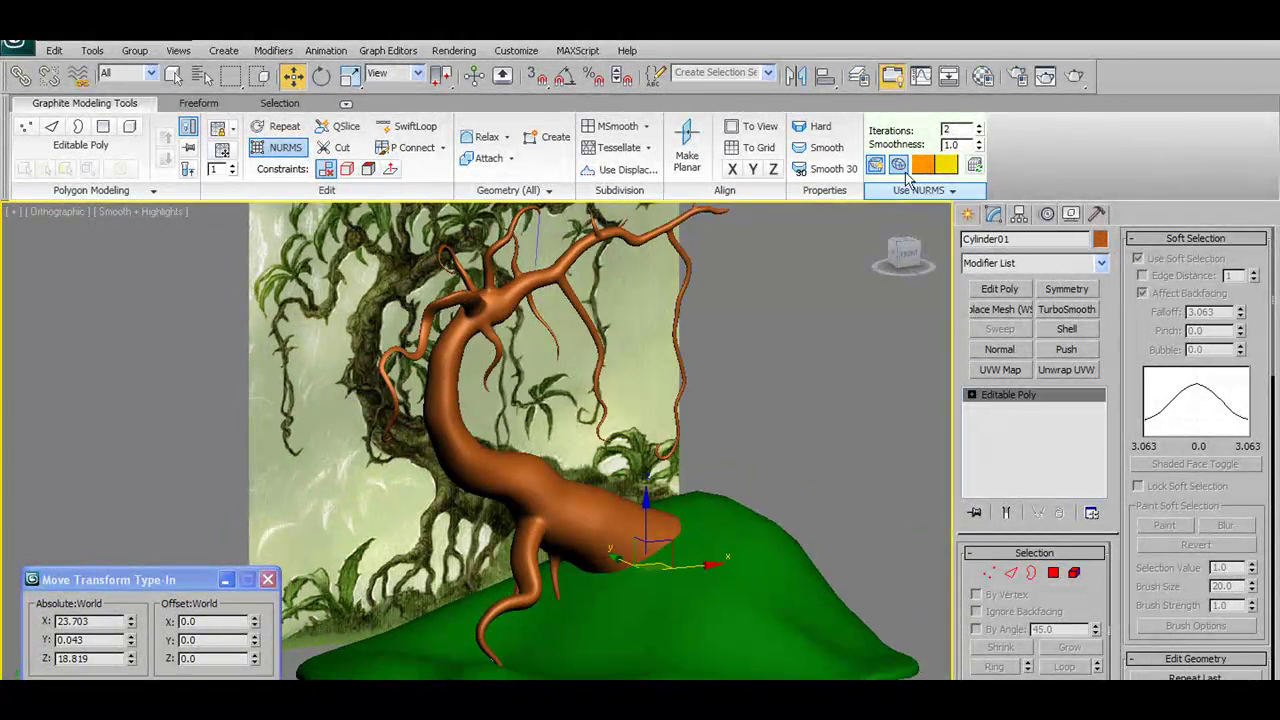
# - Lower the tree's NURMS iterations to 1, inspect the subdivided branches, and turn NURMS subdivision off
pyautogui.keyDown('alt'); pyautogui.moveTo(572, 450); pyautogui.dragTo(715, 412, button='middle'); pyautogui.keyUp('alt')
pyautogui.scroll(3, 657, 460)
pyautogui.keyDown('alt'); pyautogui.moveTo(657, 460); pyautogui.dragTo(834, 527, button='middle'); pyautogui.keyUp('alt')
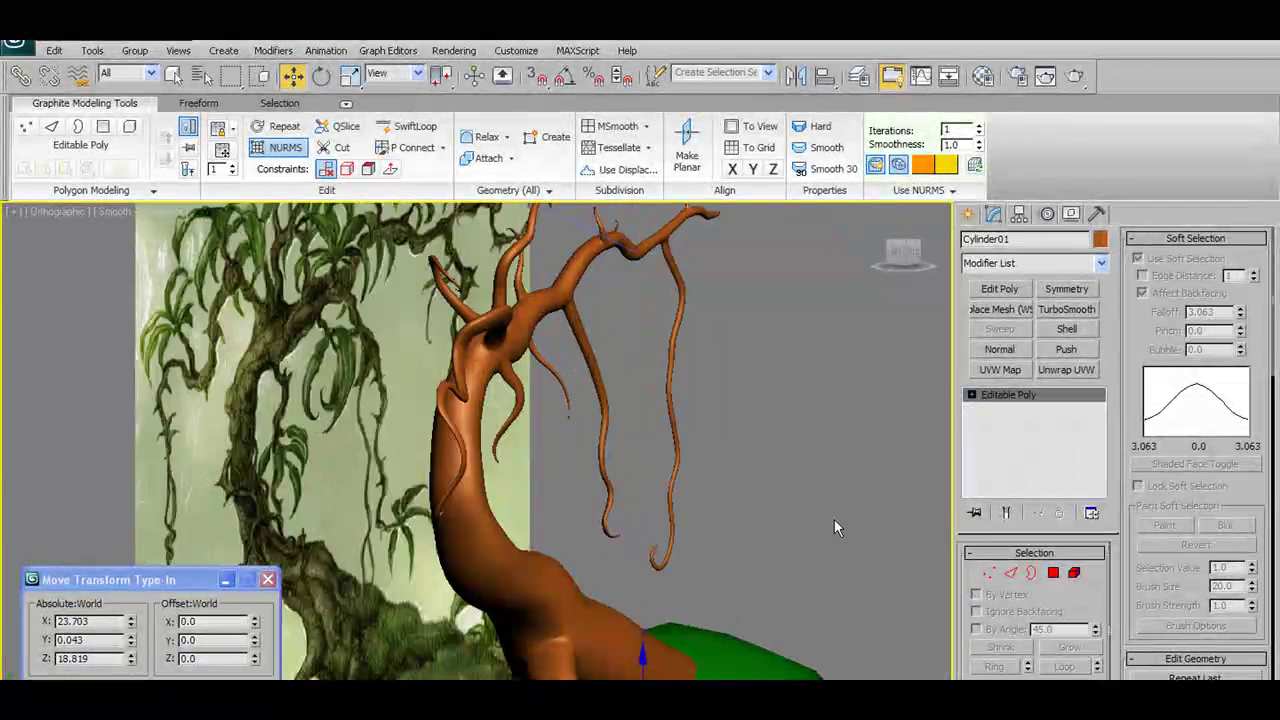
pyautogui.click(295, 148)
# - At vertex level in the Front view, select the vertices along the lower part of the outermost hanging vine
pyautogui.click(990, 575)
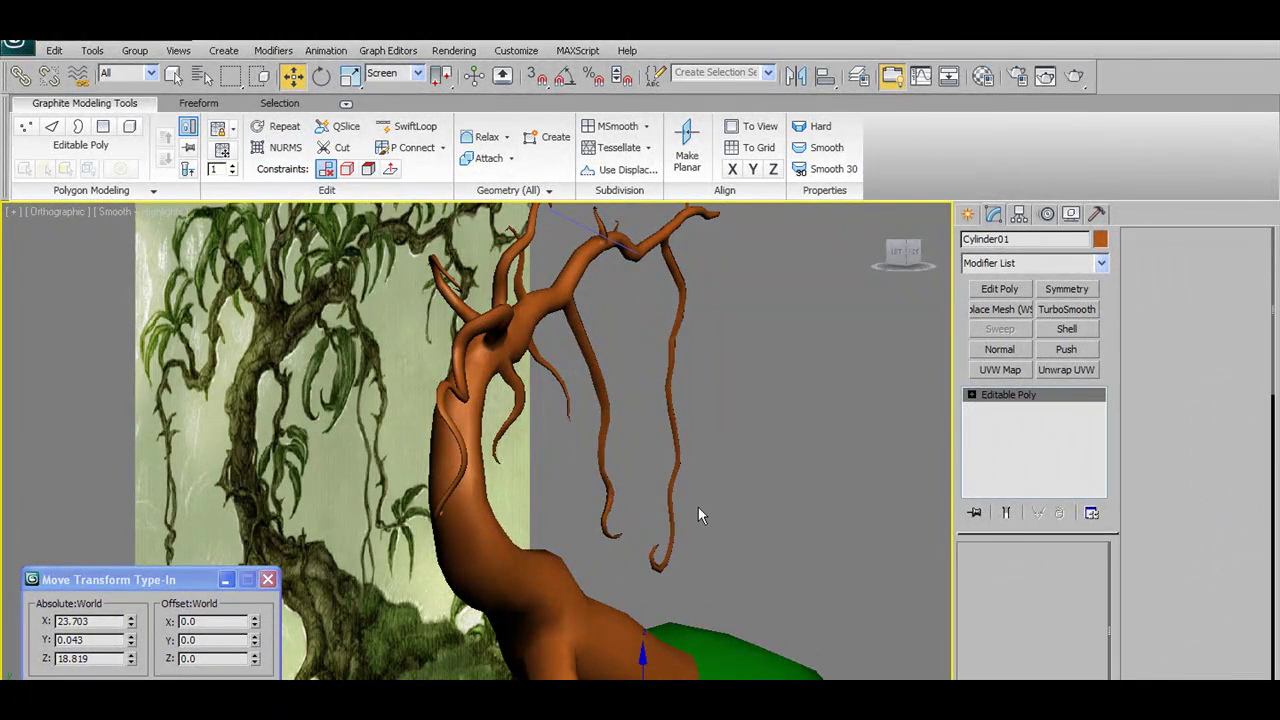
pyautogui.keyDown('alt'); pyautogui.moveTo(709, 514); pyautogui.dragTo(614, 508, button='middle'); pyautogui.keyUp('alt')
pyautogui.scroll(-8, 643, 432)
pyautogui.scroll(10, 653, 387)
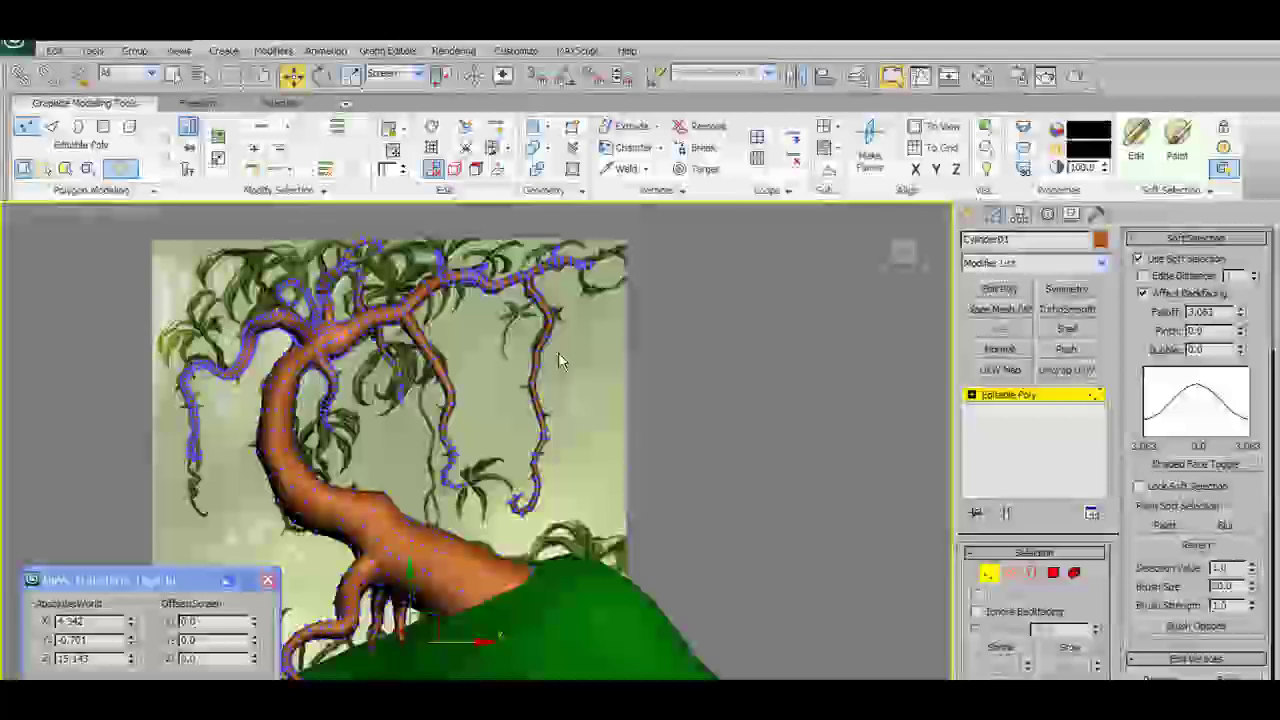
pyautogui.moveTo(558, 352); pyautogui.dragTo(583, 393, button='middle')
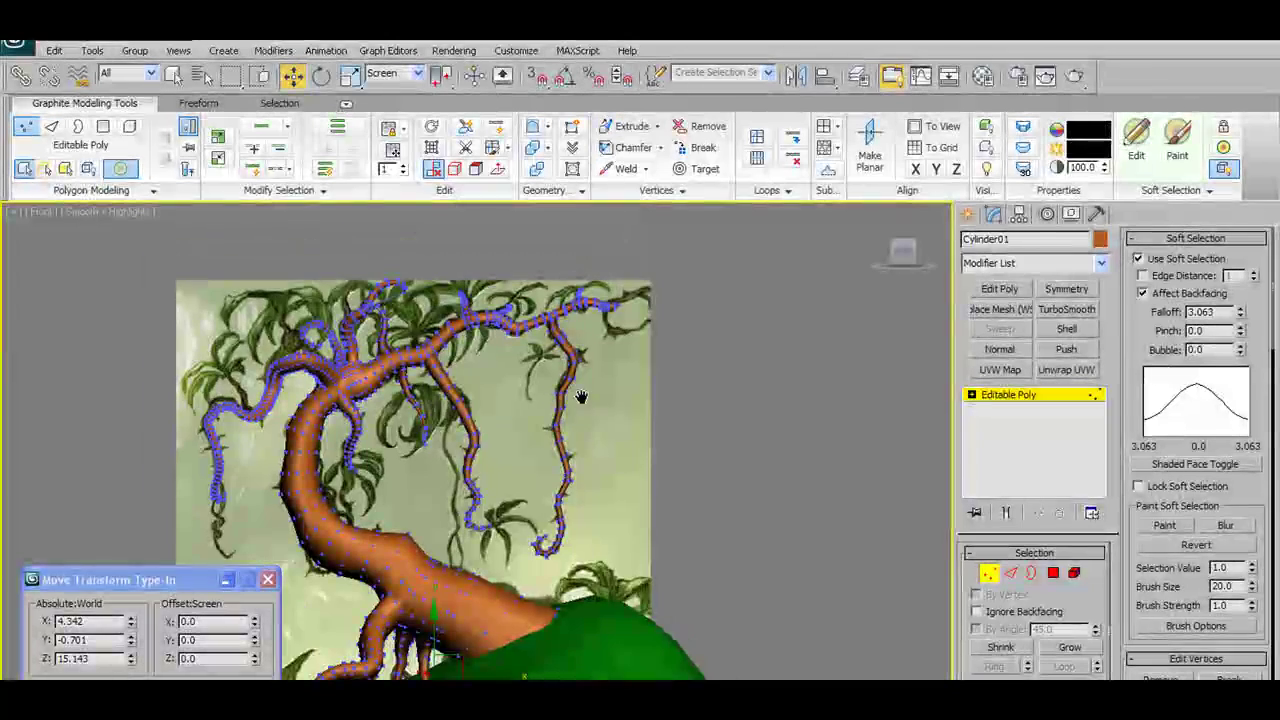
pyautogui.moveTo(535, 453); pyautogui.dragTo(603, 378, button='middle')
pyautogui.scroll(3, 600, 385)
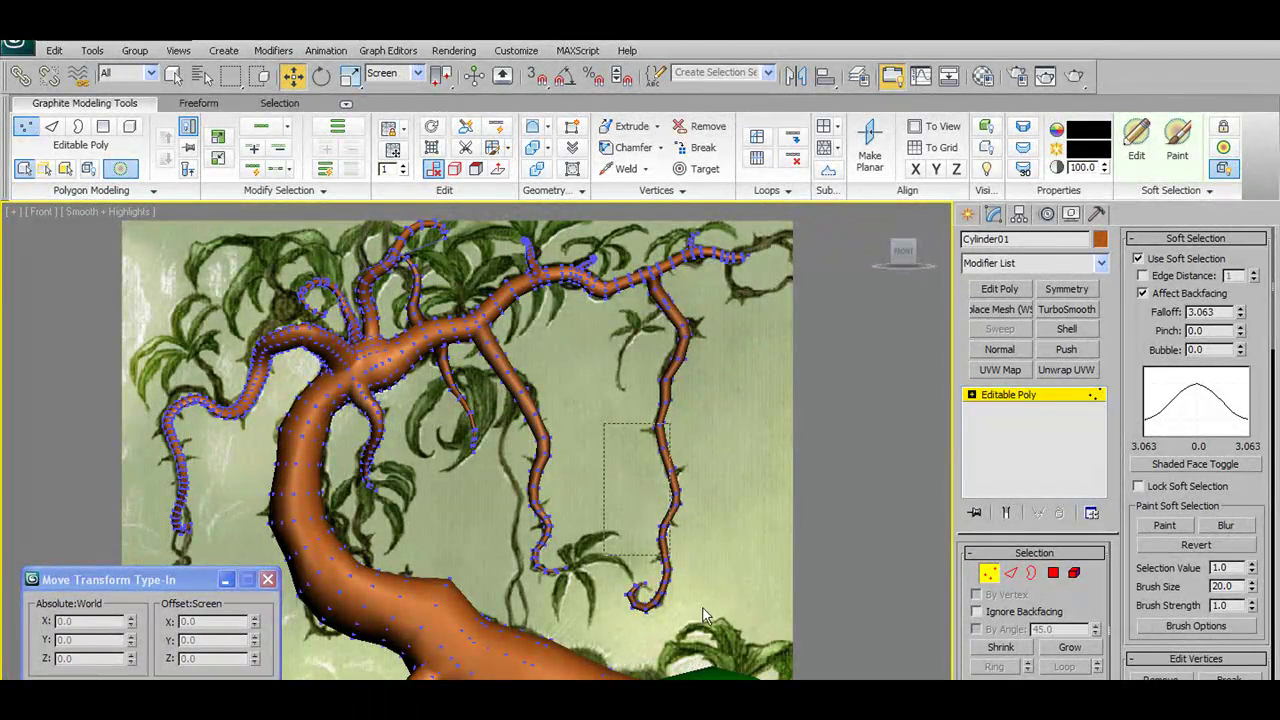
pyautogui.moveTo(756, 639); pyautogui.dragTo(756, 636)
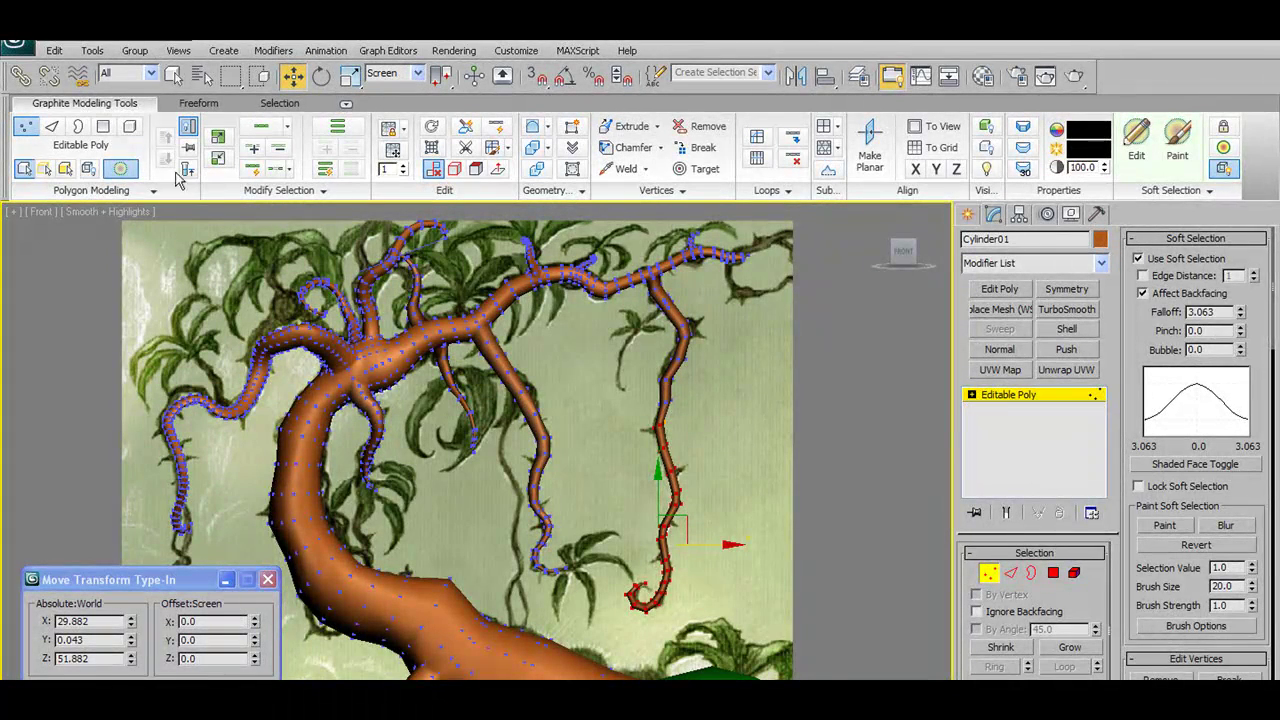
# - Adjust the soft selection falloff to about 18.113 so the influence extends along the outermost hanging vine
pyautogui.click(113, 169)
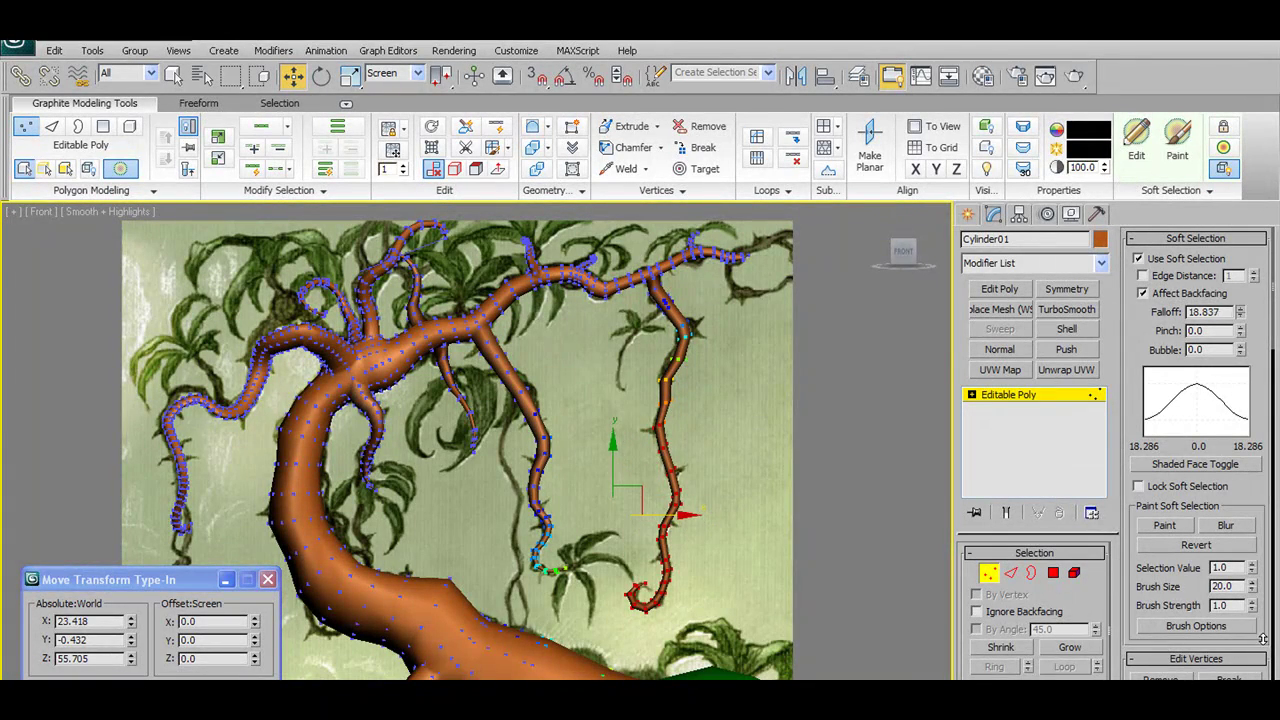
pyautogui.keyDown('alt'); pyautogui.moveTo(742, 480); pyautogui.dragTo(728, 414, button='middle'); pyautogui.keyUp('alt')
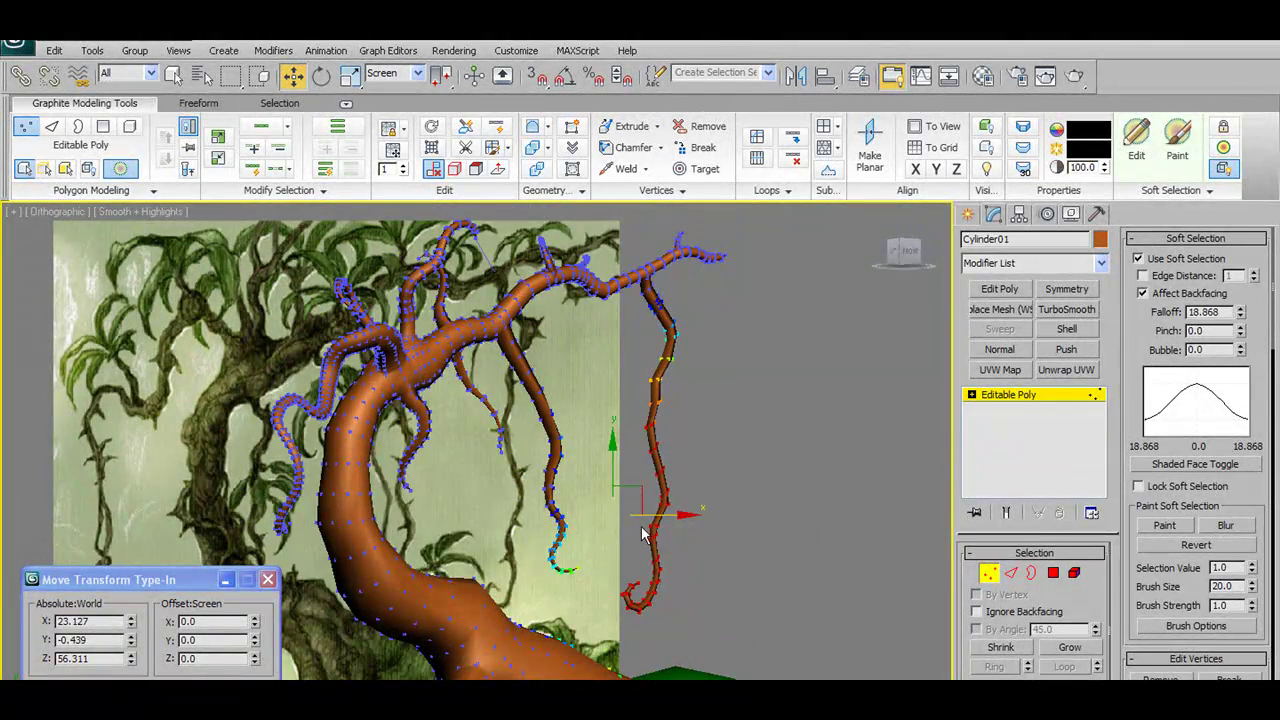
pyautogui.keyDown('alt'); pyautogui.moveTo(650, 527); pyautogui.dragTo(752, 508, button='middle'); pyautogui.keyUp('alt')
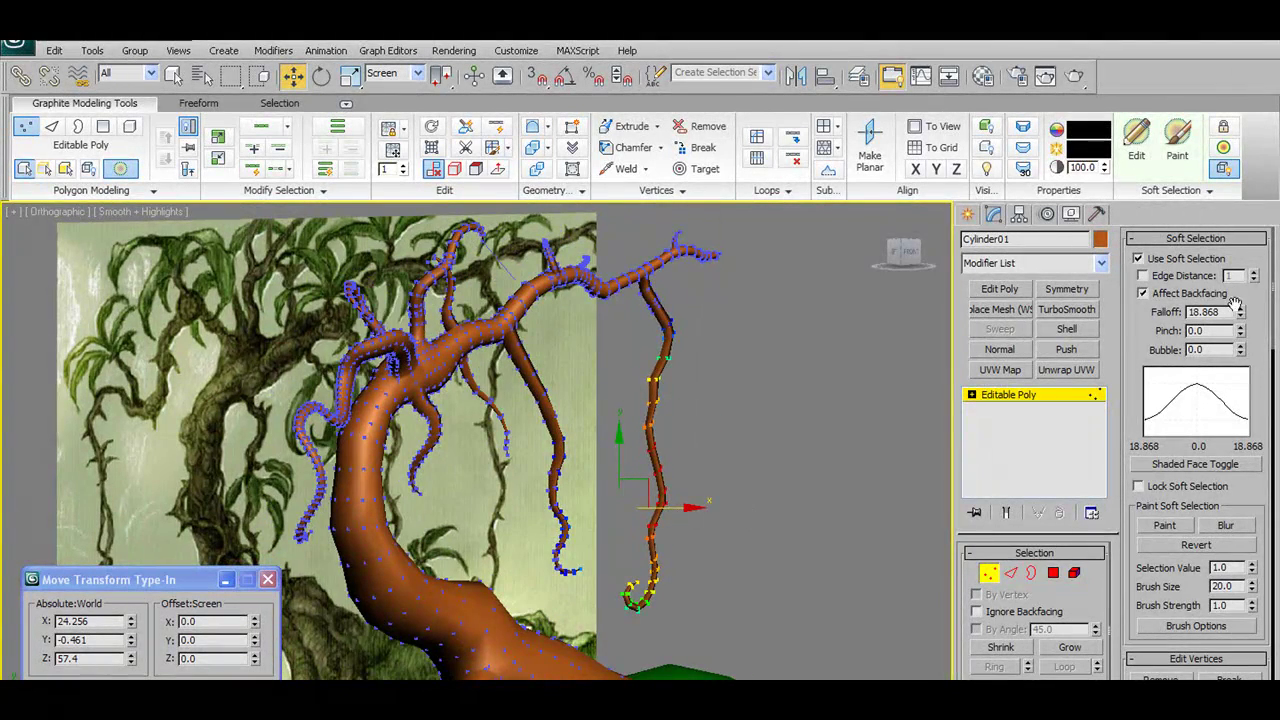
pyautogui.moveTo(1237, 291); pyautogui.dragTo(1237, 327)
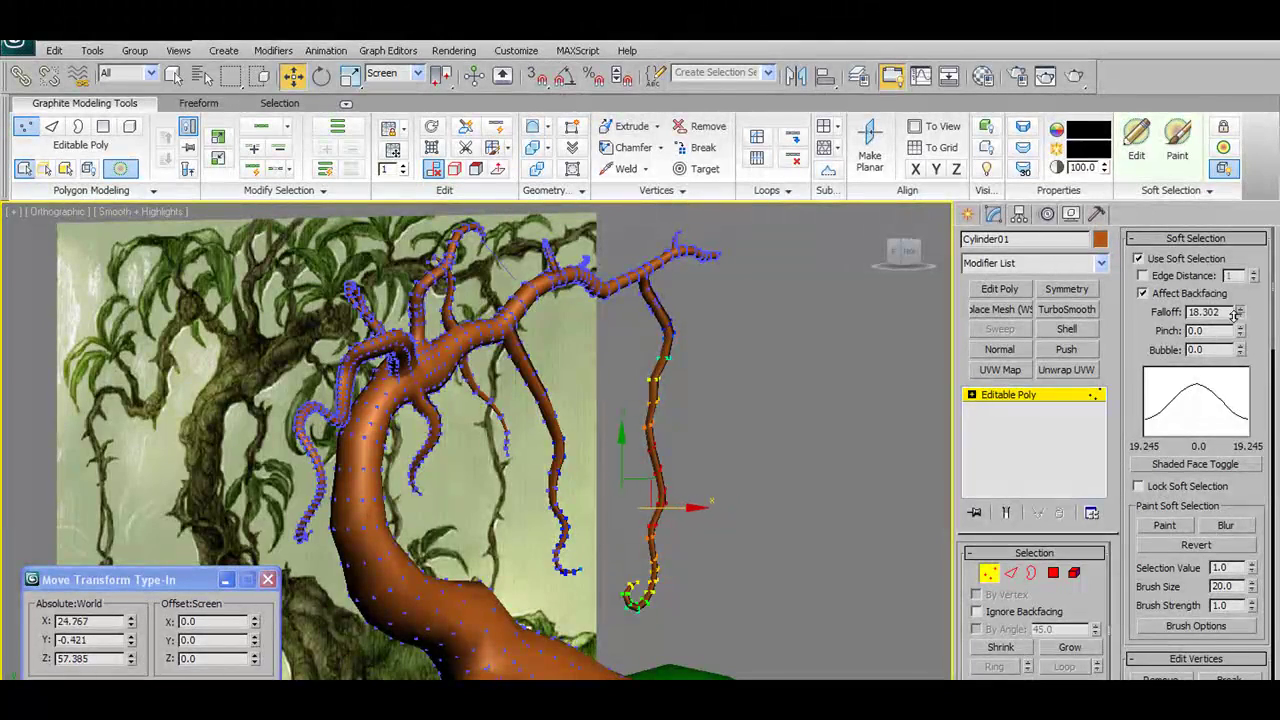
pyautogui.keyDown('alt'); pyautogui.moveTo(864, 419); pyautogui.dragTo(1086, 335, button='middle'); pyautogui.keyUp('alt')
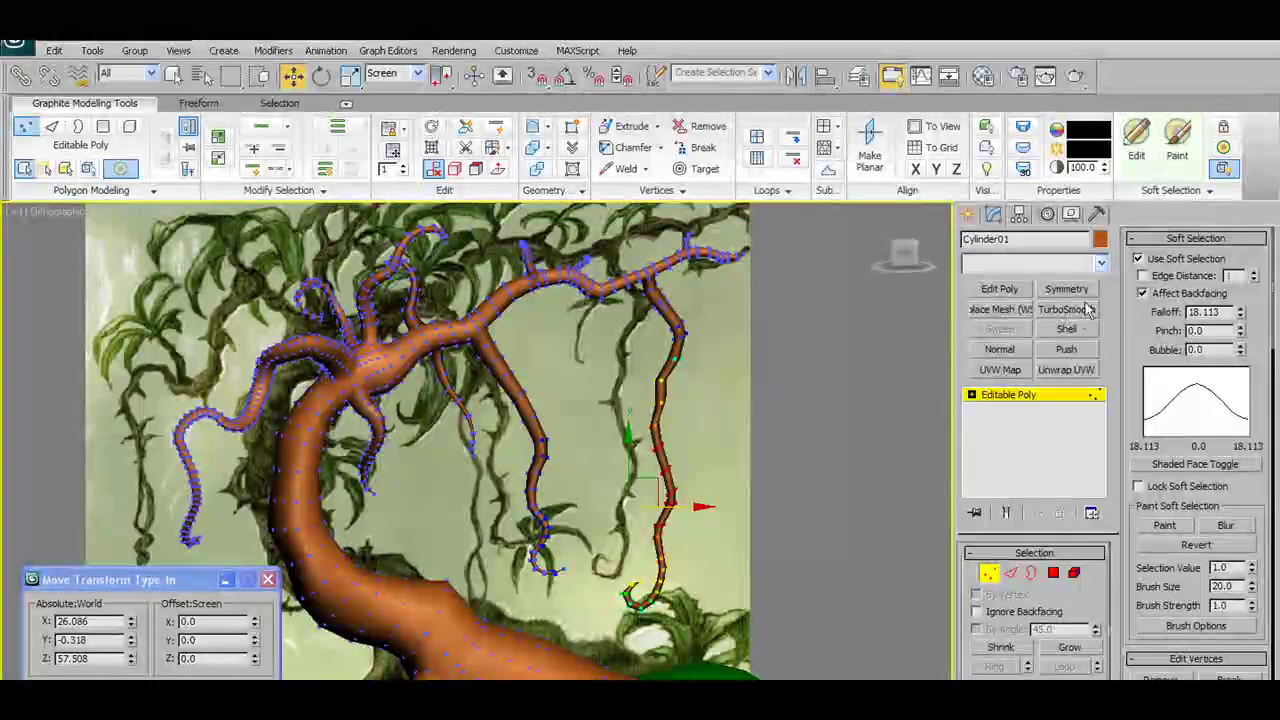
# - Apply a Bend modifier to the soft-selected vine vertices and move its center up near the top of the vine
pyautogui.click(1101, 265)
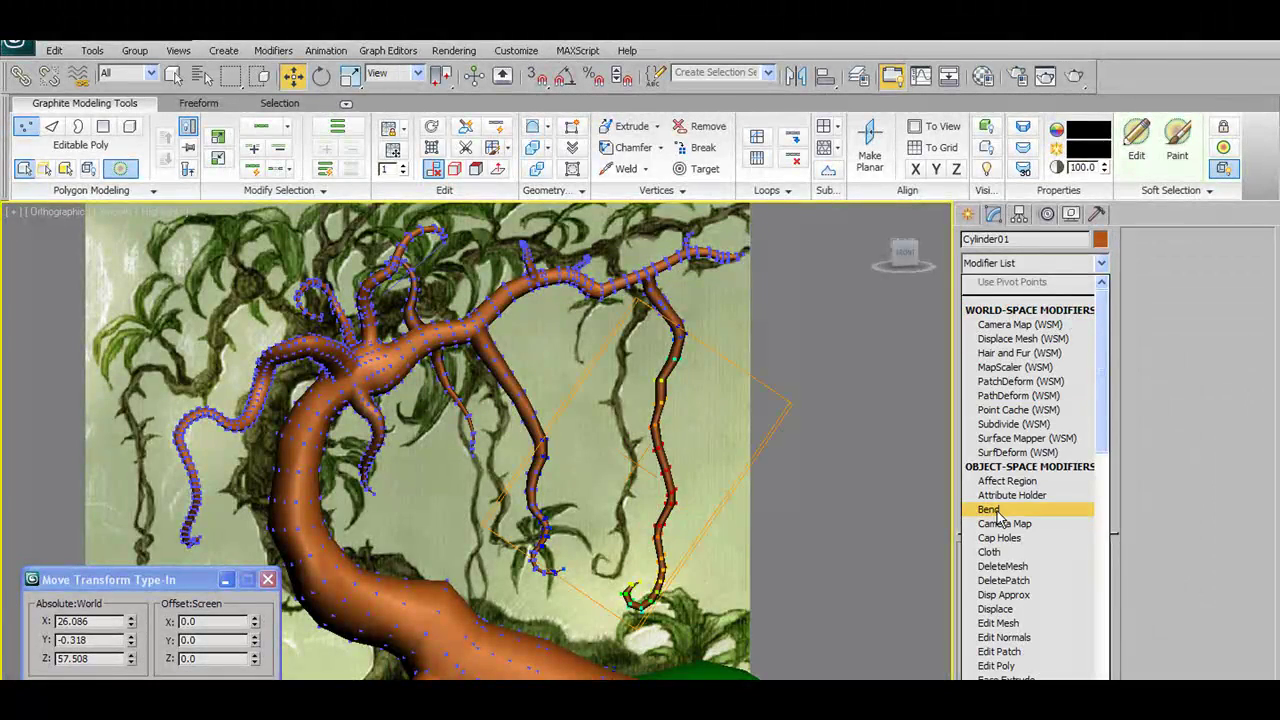
pyautogui.click(995, 511)
pyautogui.keyDown('alt'); pyautogui.moveTo(798, 486); pyautogui.dragTo(726, 477, button='middle'); pyautogui.keyUp('alt')
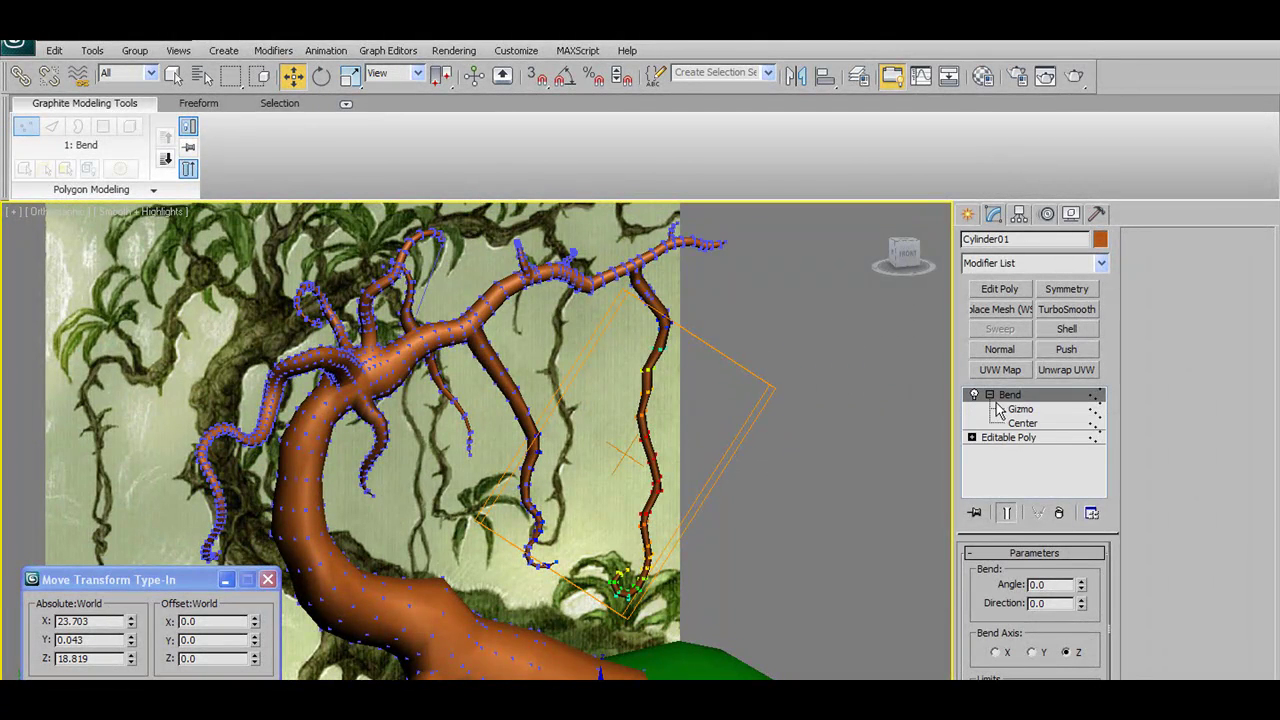
pyautogui.click(1022, 423)
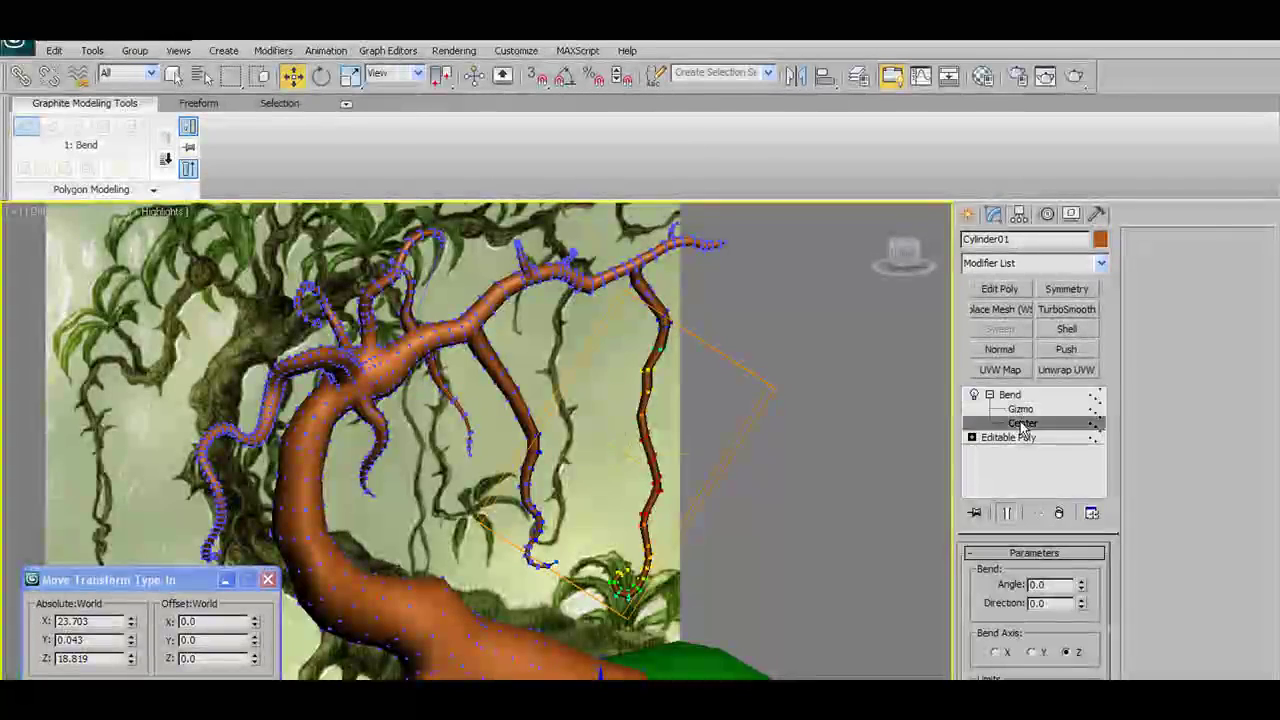
pyautogui.moveTo(670, 412); pyautogui.dragTo(674, 403)
pyautogui.keyDown('alt'); pyautogui.moveTo(674, 403); pyautogui.dragTo(712, 428, button='middle'); pyautogui.keyUp('alt')
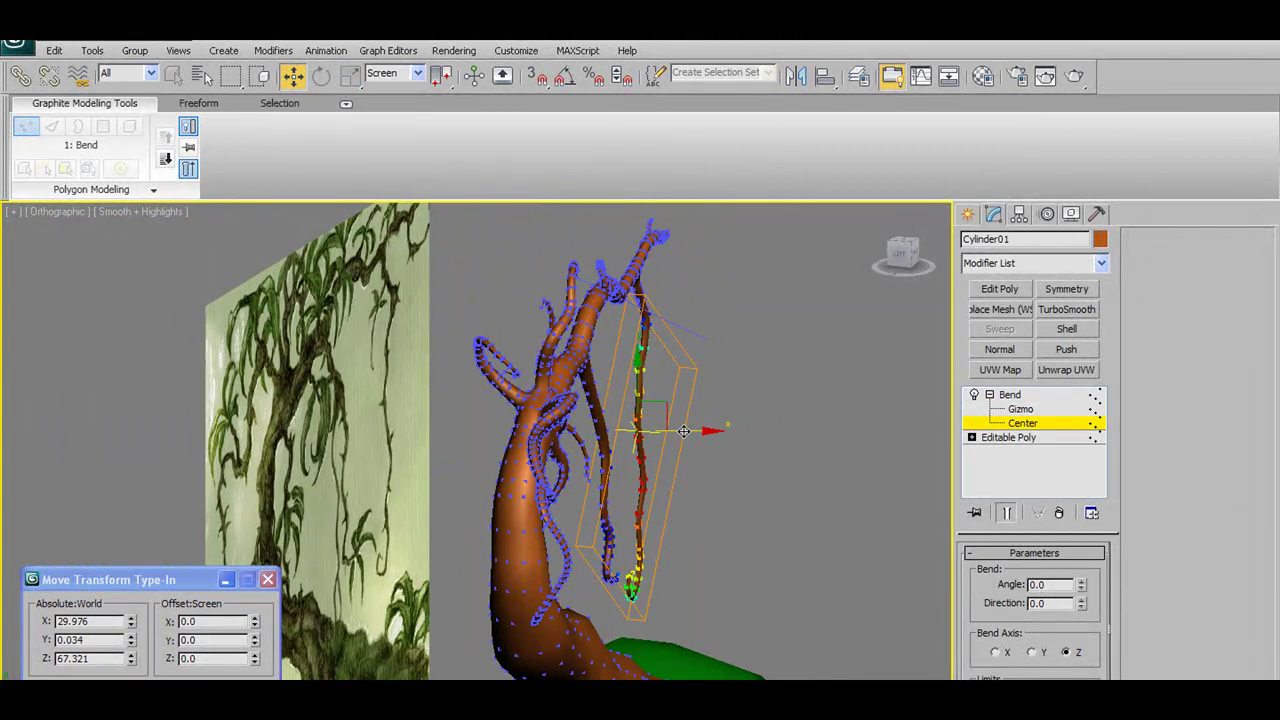
pyautogui.moveTo(684, 431); pyautogui.dragTo(679, 399)
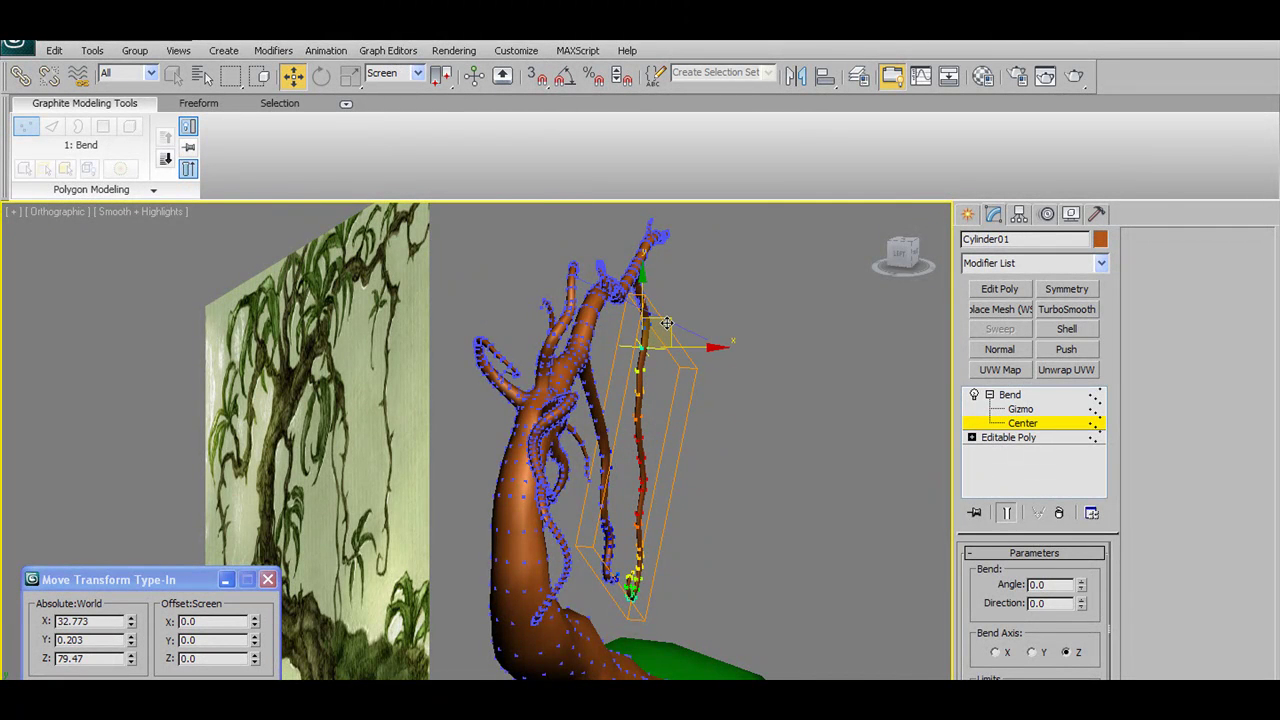
# - Set the Bend direction to 90 and angle to 135, trying the Y axis before choosing X as bend axis
pyautogui.keyDown('alt'); pyautogui.moveTo(668, 327); pyautogui.dragTo(697, 393, button='middle'); pyautogui.keyUp('alt')
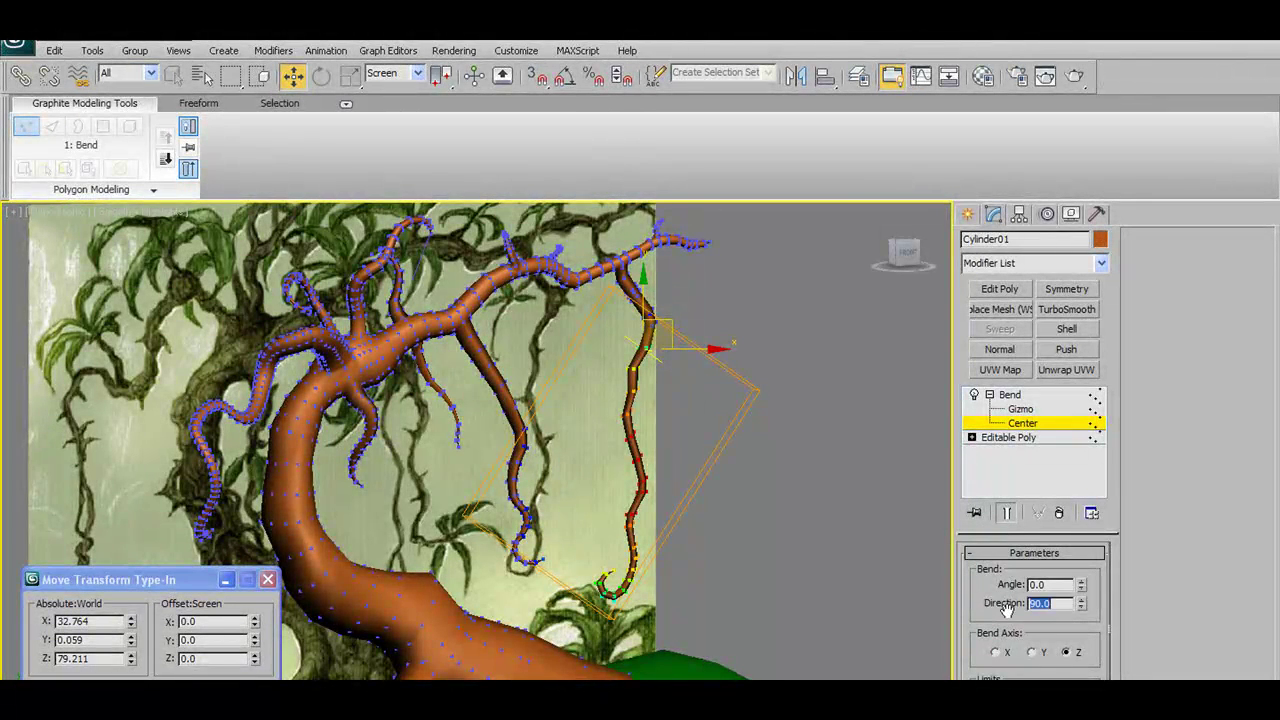
pyautogui.moveTo(692, 498)
pyautogui.keyDown('alt'); pyautogui.mouseDown(button='middle')
pyautogui.moveTo(686, 480)
pyautogui.moveTo(781, 468)
pyautogui.moveTo(694, 480)
pyautogui.mouseUp(button='middle'); pyautogui.keyUp('alt')
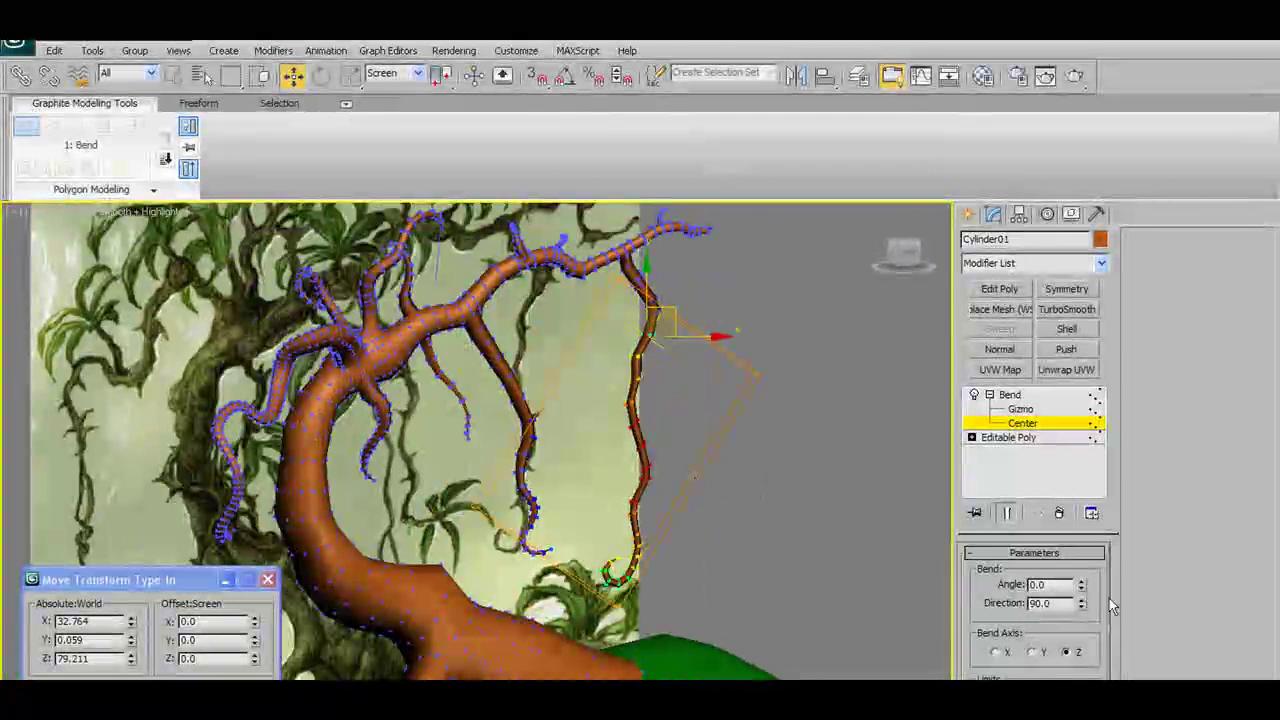
pyautogui.moveTo(1088, 546); pyautogui.dragTo(904, 513)
pyautogui.moveTo(814, 361); pyautogui.dragTo(808, 348)
pyautogui.keyDown('alt'); pyautogui.moveTo(748, 420); pyautogui.dragTo(895, 410, button='middle'); pyautogui.keyUp('alt')
pyautogui.click(1035, 653)
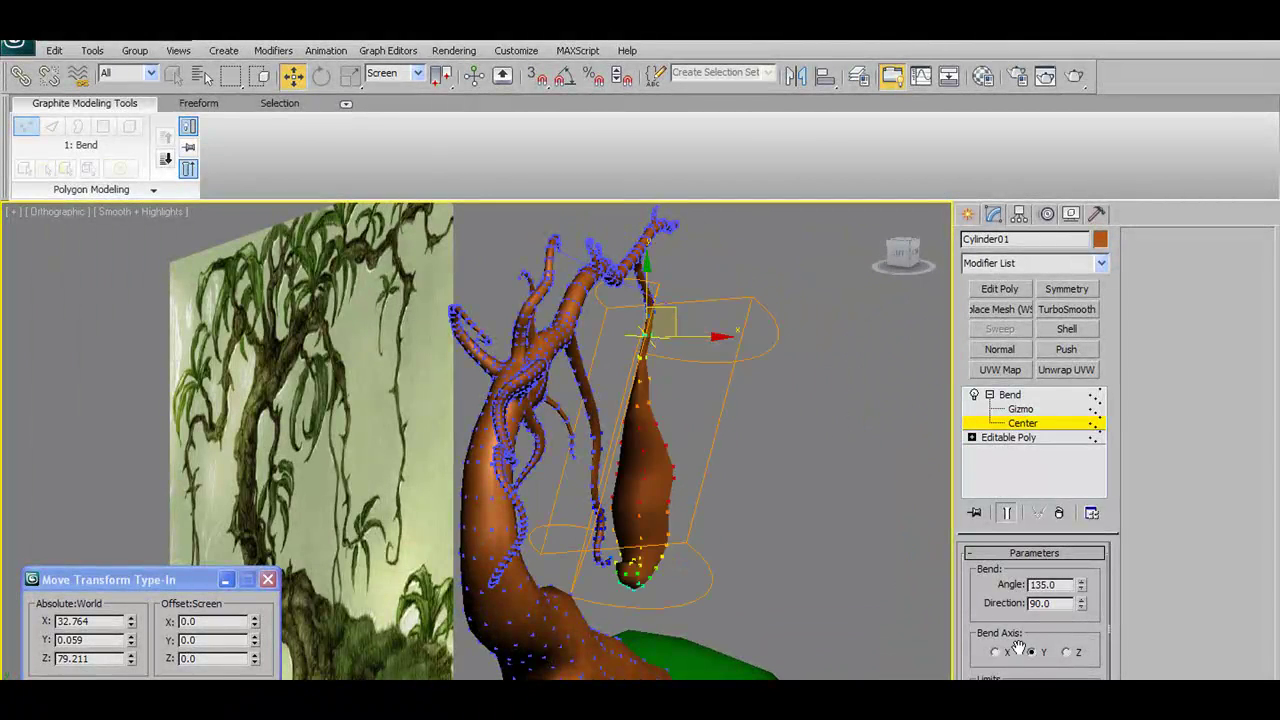
pyautogui.click(994, 651)
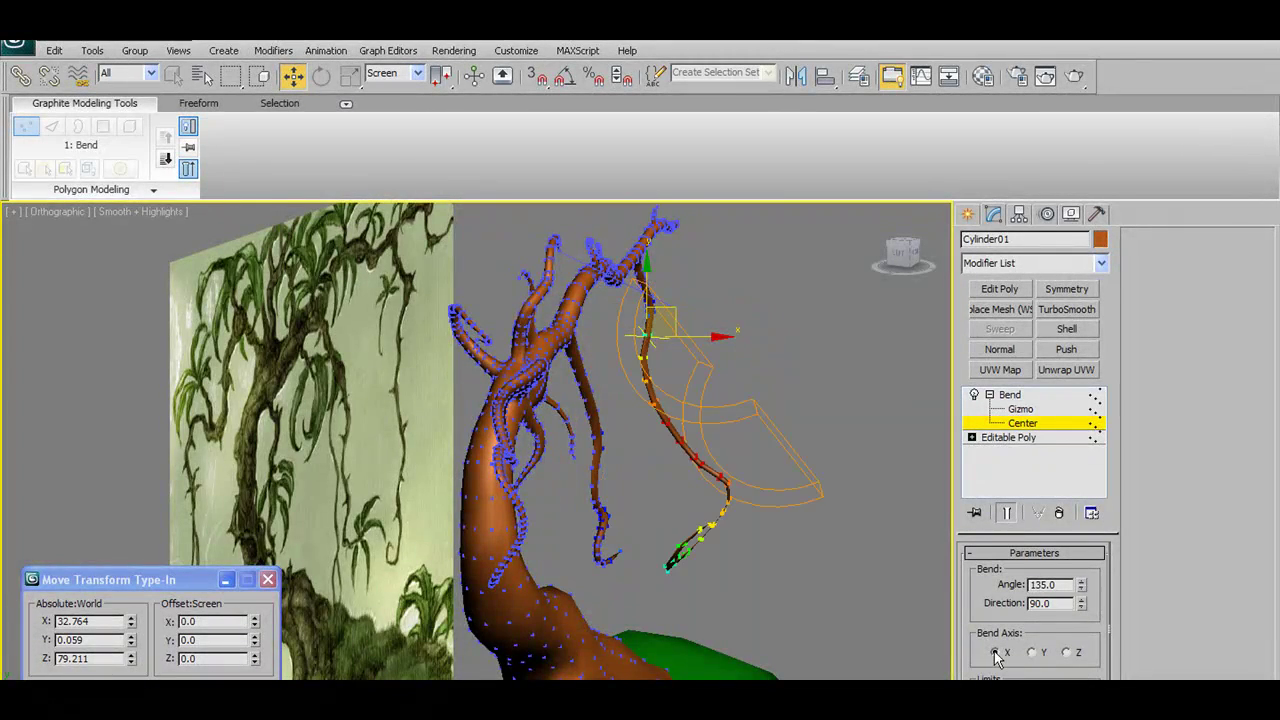
pyautogui.keyDown('alt'); pyautogui.moveTo(748, 464); pyautogui.dragTo(720, 477, button='middle'); pyautogui.keyUp('alt')
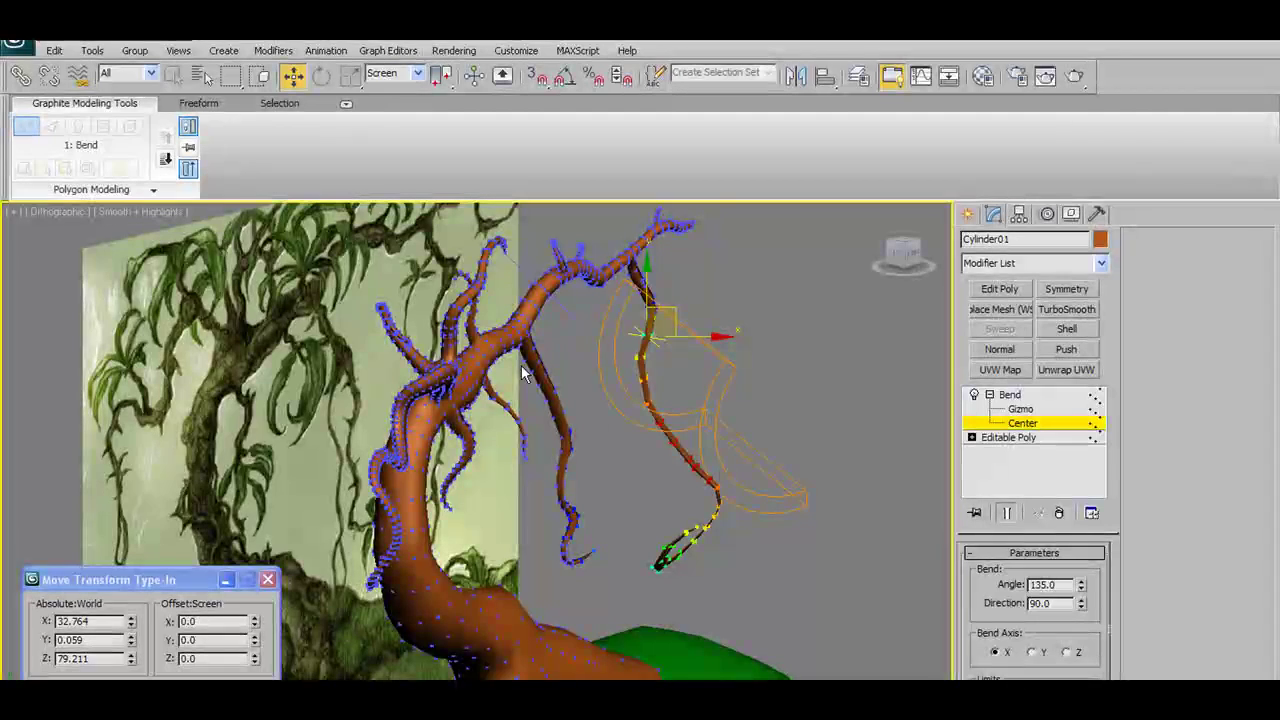
# - Adjust the Bend angle on the hanging vine to 90.5
pyautogui.keyDown('alt'); pyautogui.moveTo(742, 466); pyautogui.dragTo(782, 468, button='middle'); pyautogui.keyUp('alt')
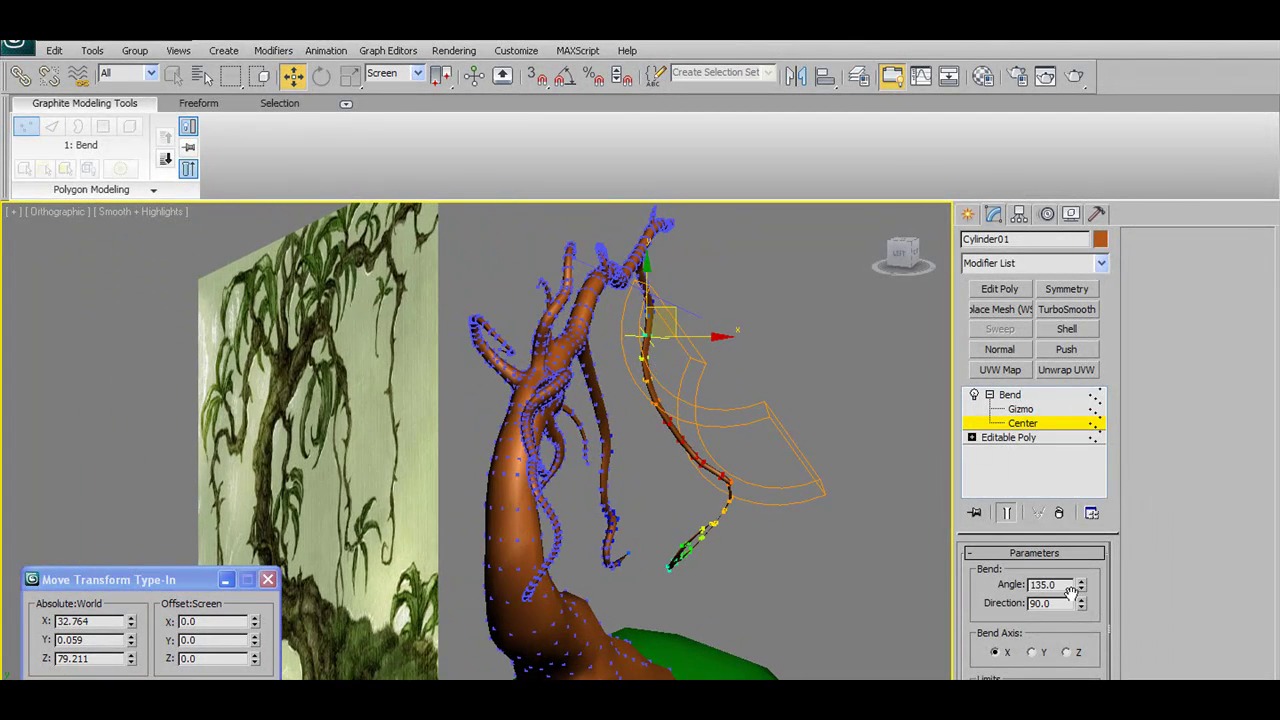
pyautogui.moveTo(1081, 588); pyautogui.dragTo(1082, 638)
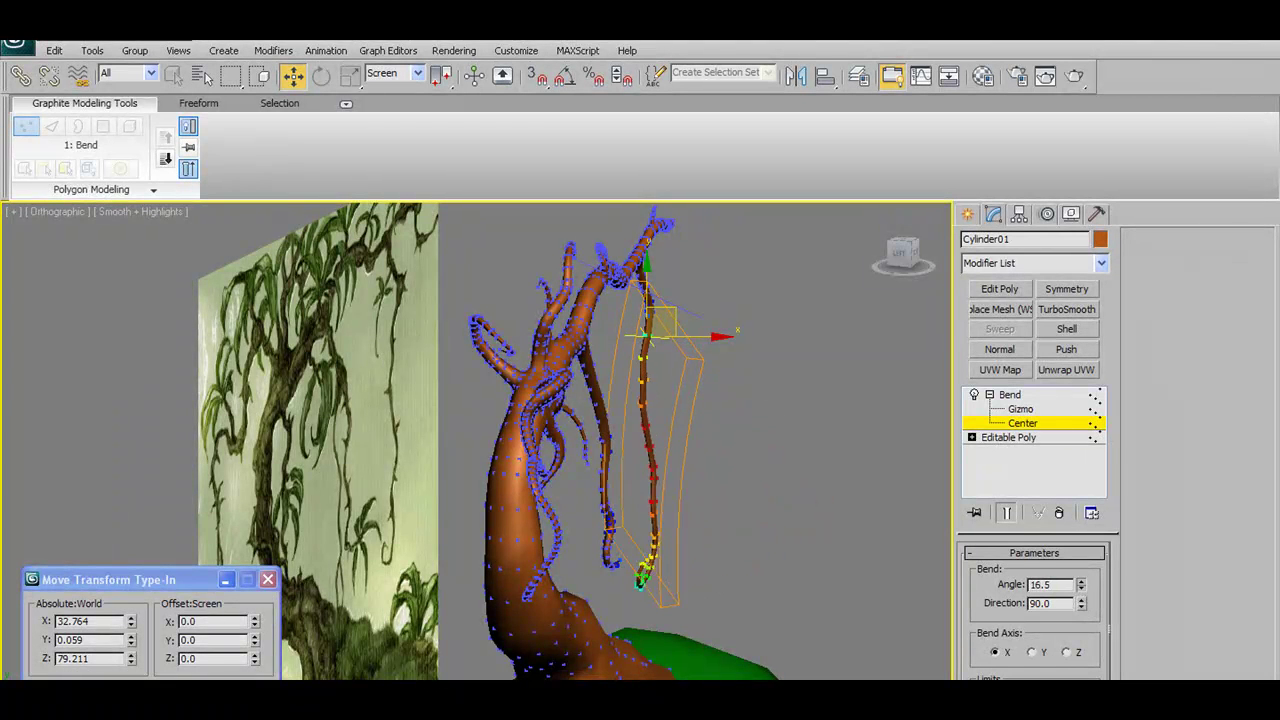
pyautogui.moveTo(1200, 712); pyautogui.dragTo(1184, 657)
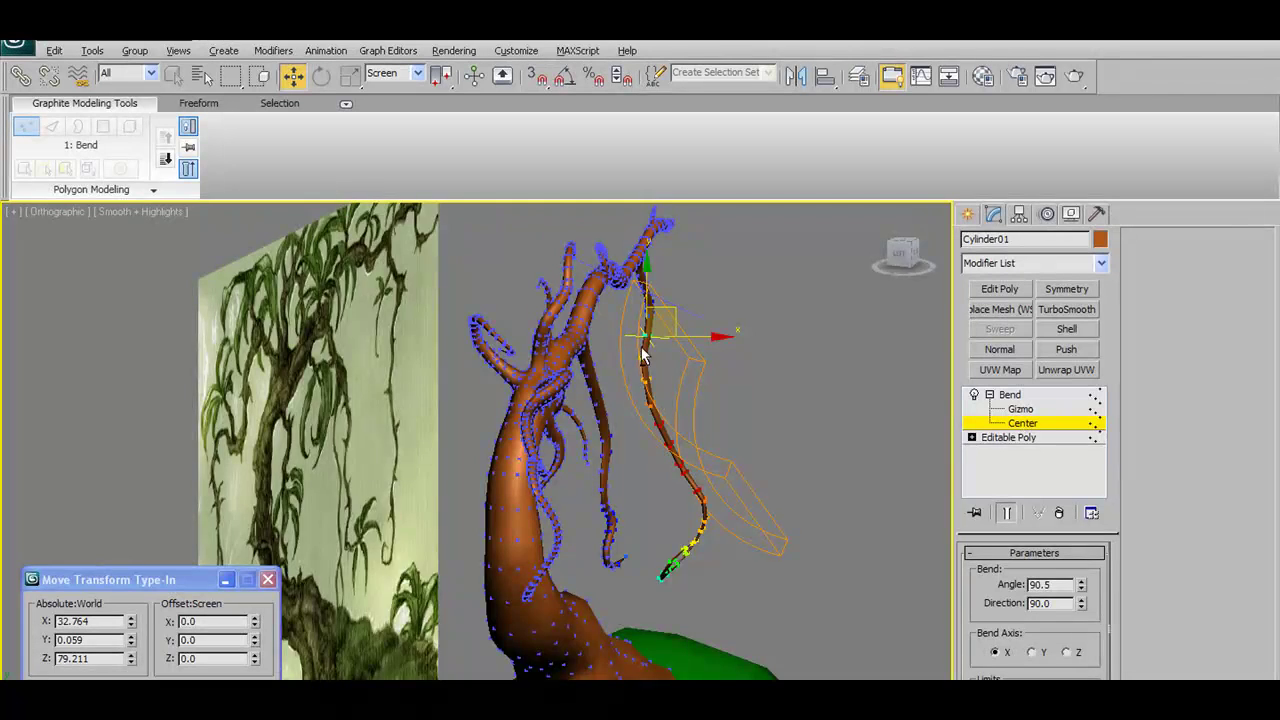
# - Try the Bend center at the middle of the vine, then place it back near the vine's upper end
pyautogui.keyDown('alt'); pyautogui.moveTo(642, 348); pyautogui.dragTo(642, 349, button='middle'); pyautogui.keyUp('alt')
pyautogui.moveTo(677, 316); pyautogui.dragTo(669, 412)
pyautogui.keyDown('alt'); pyautogui.moveTo(671, 412); pyautogui.dragTo(612, 399, button='middle'); pyautogui.keyUp('alt')
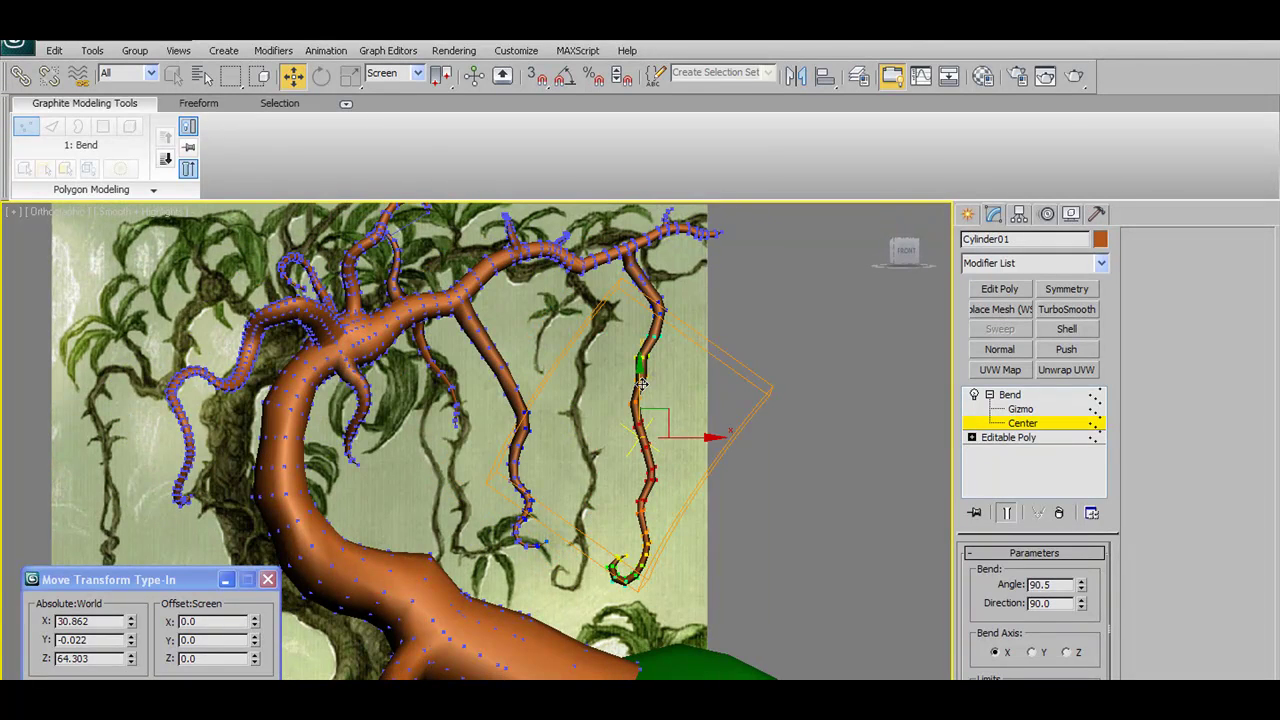
pyautogui.moveTo(662, 407); pyautogui.dragTo(675, 305)
pyautogui.keyDown('alt'); pyautogui.moveTo(669, 350); pyautogui.dragTo(761, 357, button='middle'); pyautogui.keyUp('alt')
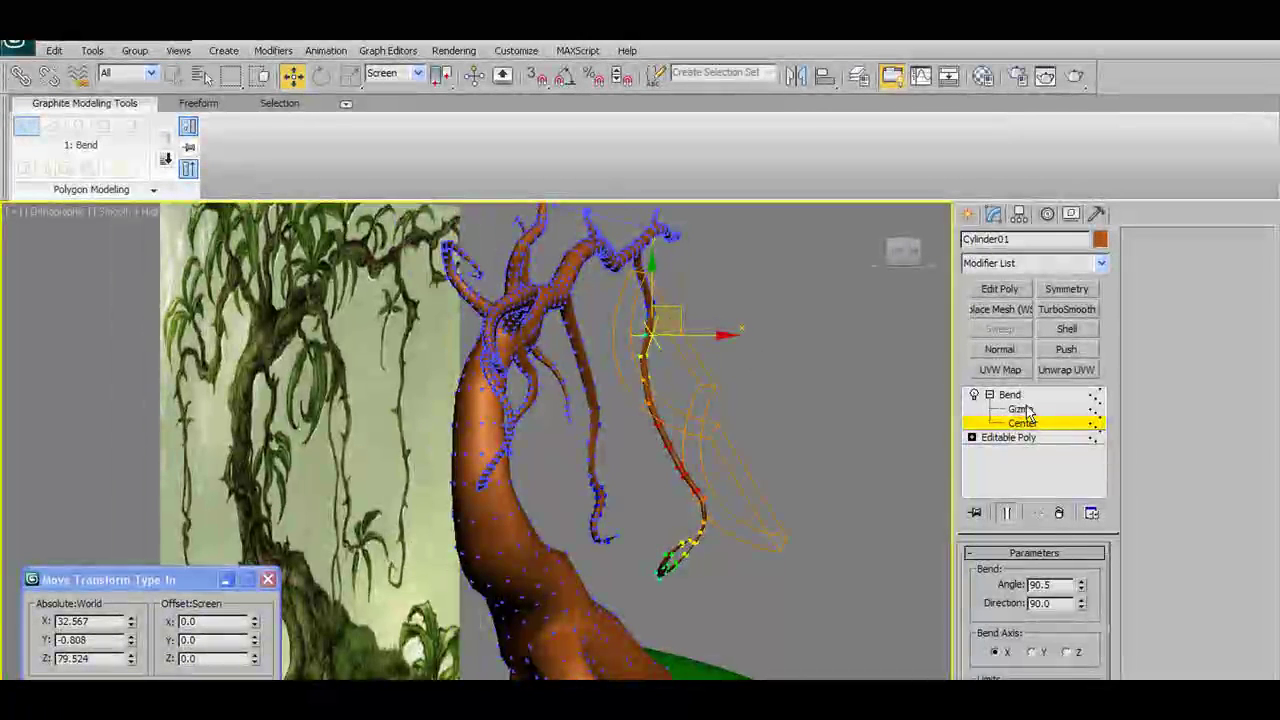
# - Offset the Bend gizmo from the vine and switch the bend axis to Z
pyautogui.moveTo(680, 315); pyautogui.dragTo(643, 355)
pyautogui.keyDown('alt'); pyautogui.moveTo(643, 355); pyautogui.dragTo(548, 368, button='middle'); pyautogui.keyUp('alt')
pyautogui.click(1066, 652)
pyautogui.keyDown('alt'); pyautogui.moveTo(560, 470); pyautogui.dragTo(648, 408, button='middle'); pyautogui.keyUp('alt')
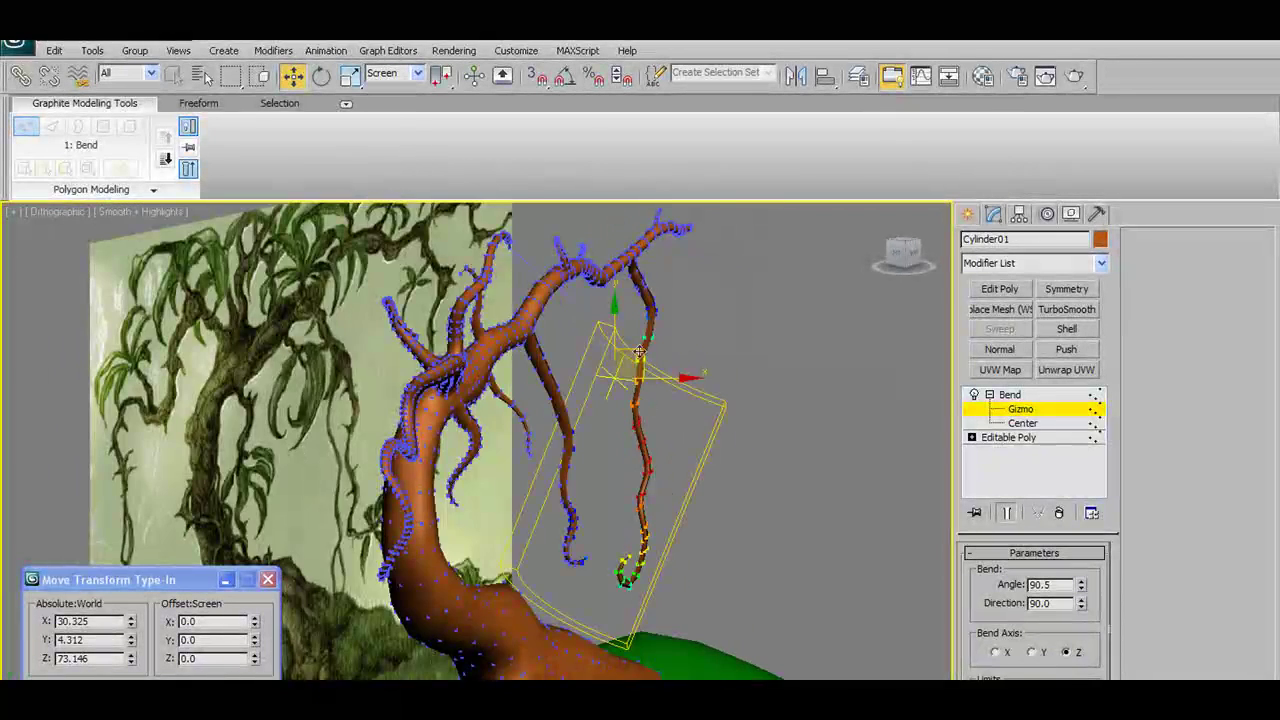
# - Move the Bend gizmo onto the upper part of the vine, set the angle to 166.5 and check the curve from several sides
pyautogui.hotkey('shift', 'z')
pyautogui.hotkey('shift', 'z')
pyautogui.moveTo(636, 352); pyautogui.dragTo(659, 311)
pyautogui.keyDown('alt'); pyautogui.moveTo(650, 366); pyautogui.dragTo(713, 367, button='middle'); pyautogui.keyUp('alt')
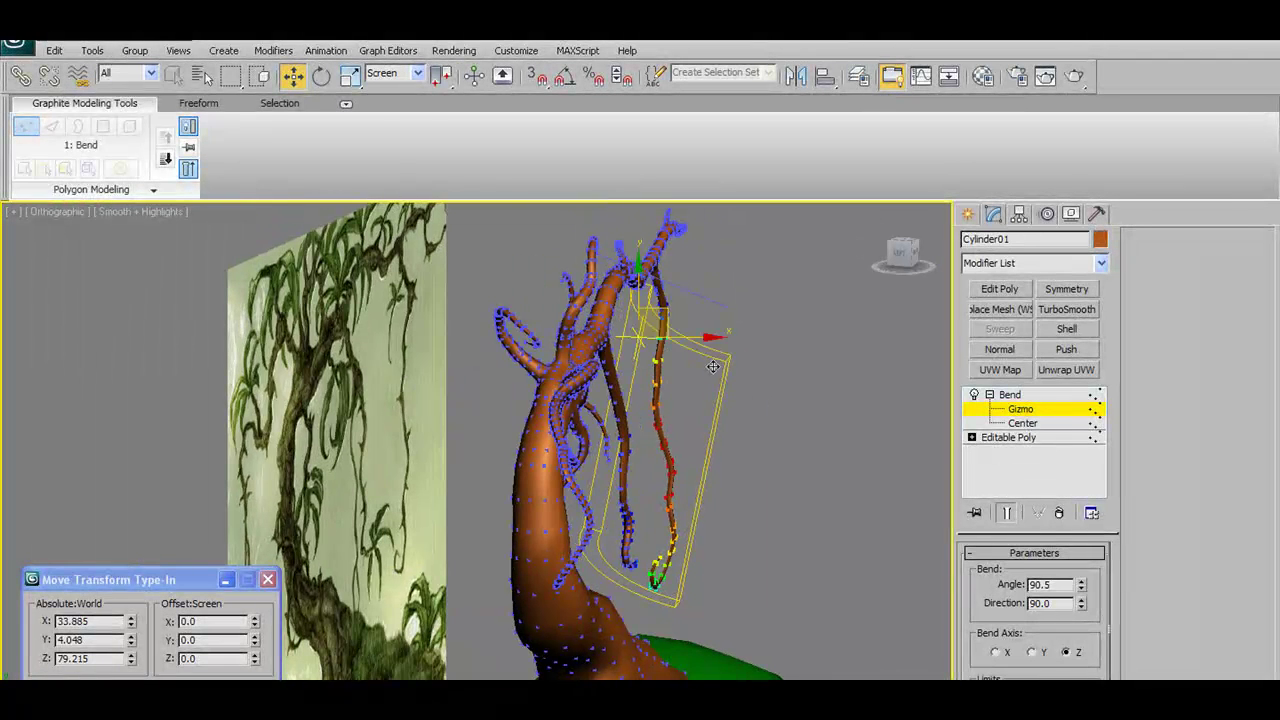
pyautogui.moveTo(704, 338)
pyautogui.mouseDown()
pyautogui.moveTo(722, 340)
pyautogui.moveTo(711, 349)
pyautogui.mouseUp()
pyautogui.moveTo(714, 354)
pyautogui.keyDown('alt'); pyautogui.mouseDown(button='middle')
pyautogui.moveTo(771, 389)
pyautogui.moveTo(737, 363)
pyautogui.mouseUp(button='middle'); pyautogui.keyUp('alt')
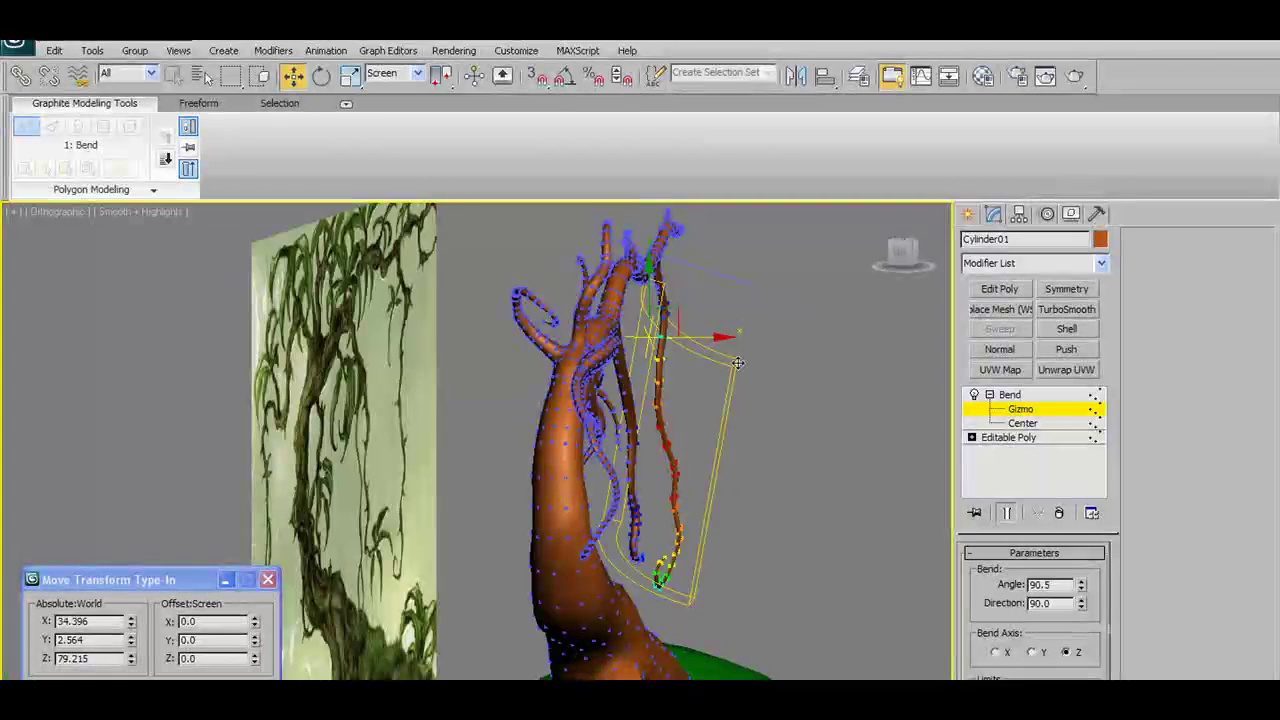
pyautogui.moveTo(717, 337); pyautogui.dragTo(730, 338)
pyautogui.keyDown('alt'); pyautogui.moveTo(730, 340); pyautogui.dragTo(680, 376, button='middle'); pyautogui.keyUp('alt')
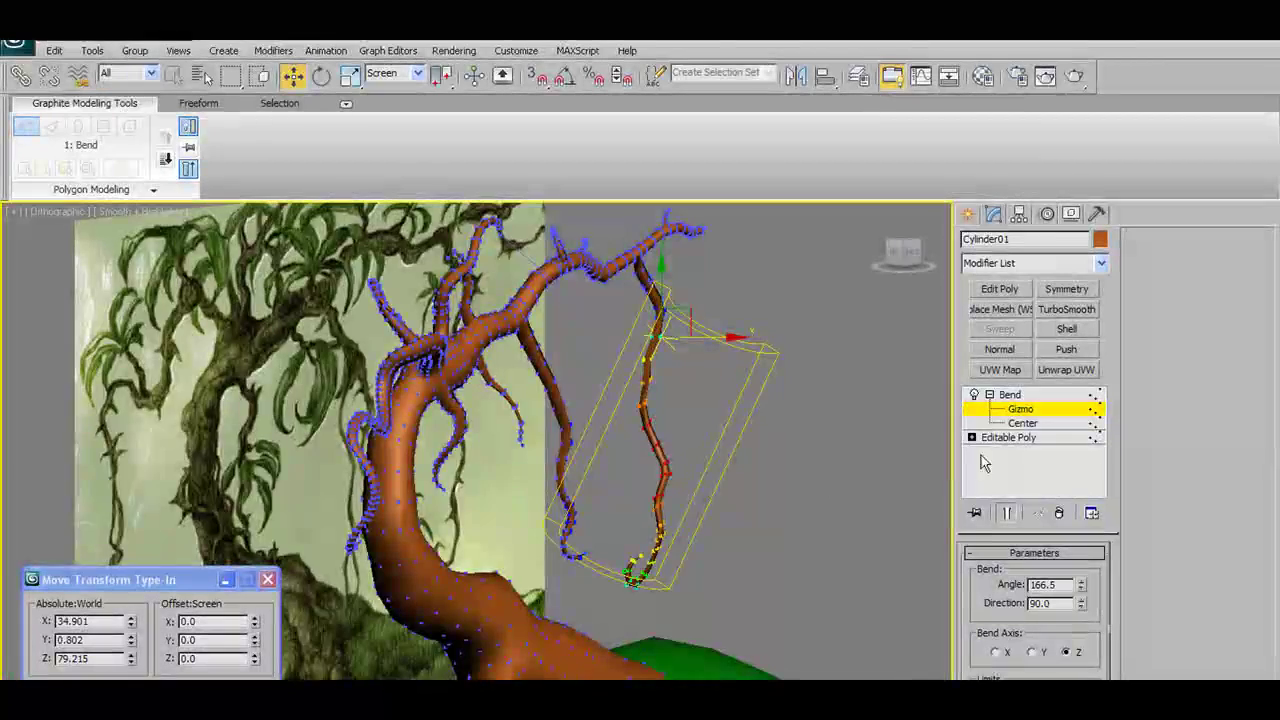
pyautogui.keyDown('alt'); pyautogui.moveTo(770, 480); pyautogui.dragTo(991, 517, button='middle'); pyautogui.keyUp('alt')
pyautogui.keyDown('alt'); pyautogui.moveTo(741, 488); pyautogui.dragTo(1012, 470, button='middle'); pyautogui.keyUp('alt')
pyautogui.keyDown('alt'); pyautogui.moveTo(1052, 460); pyautogui.dragTo(915, 477, button='middle'); pyautogui.keyUp('alt')
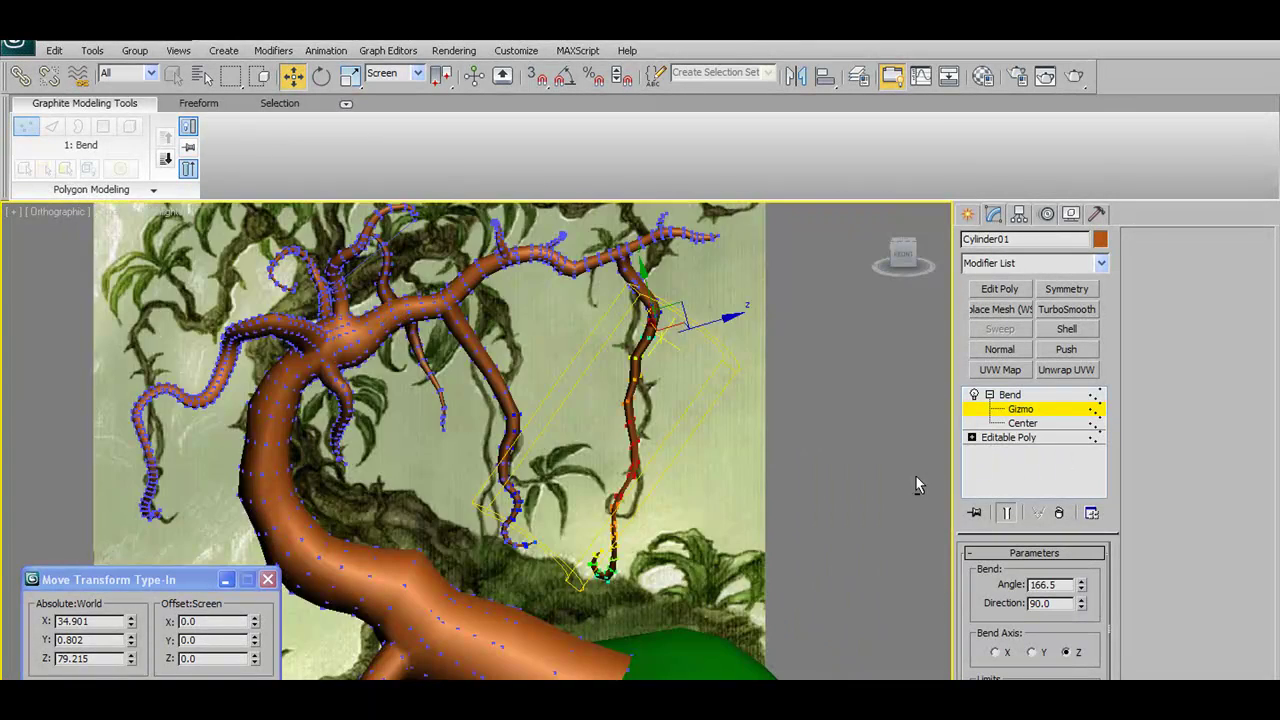
# - Return to the Editable Poly vertices beneath the Bend modifier, turn off soft selection and clear the vertex selection
pyautogui.click(990, 395)
pyautogui.click(1010, 410)
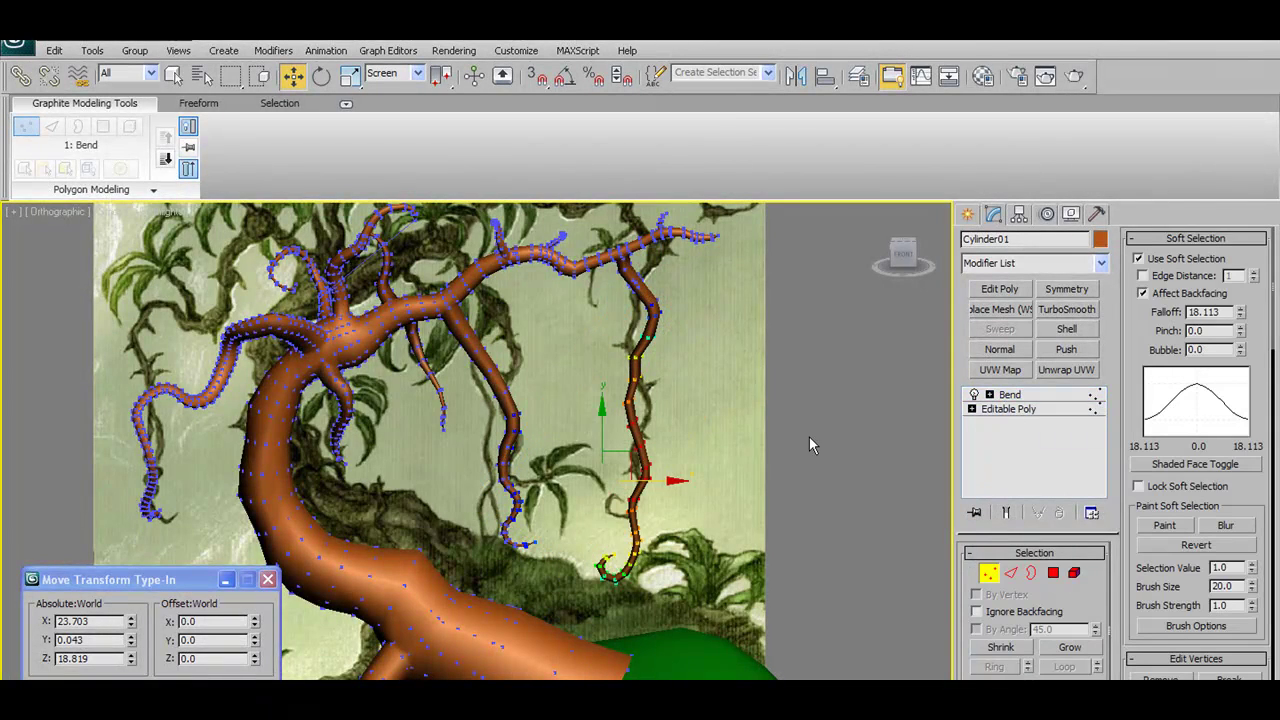
pyautogui.keyDown('alt'); pyautogui.moveTo(652, 506); pyautogui.dragTo(697, 501, button='middle'); pyautogui.keyUp('alt')
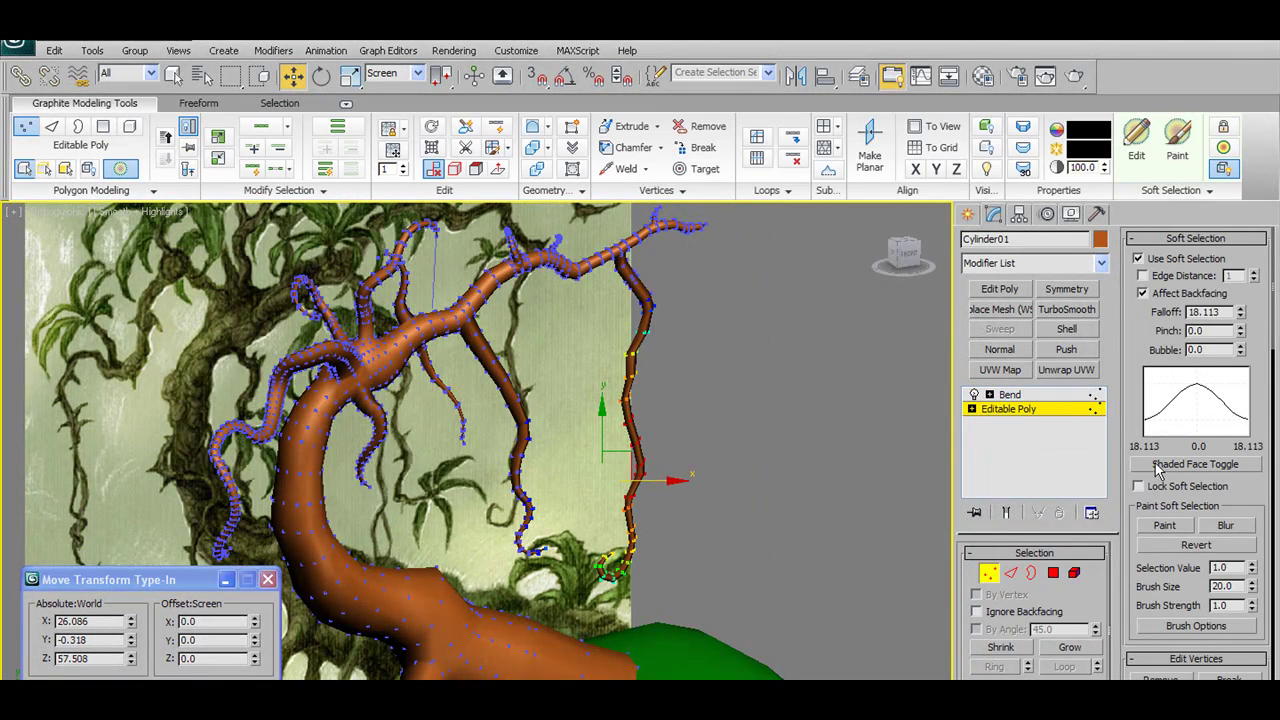
pyautogui.click(1138, 259)
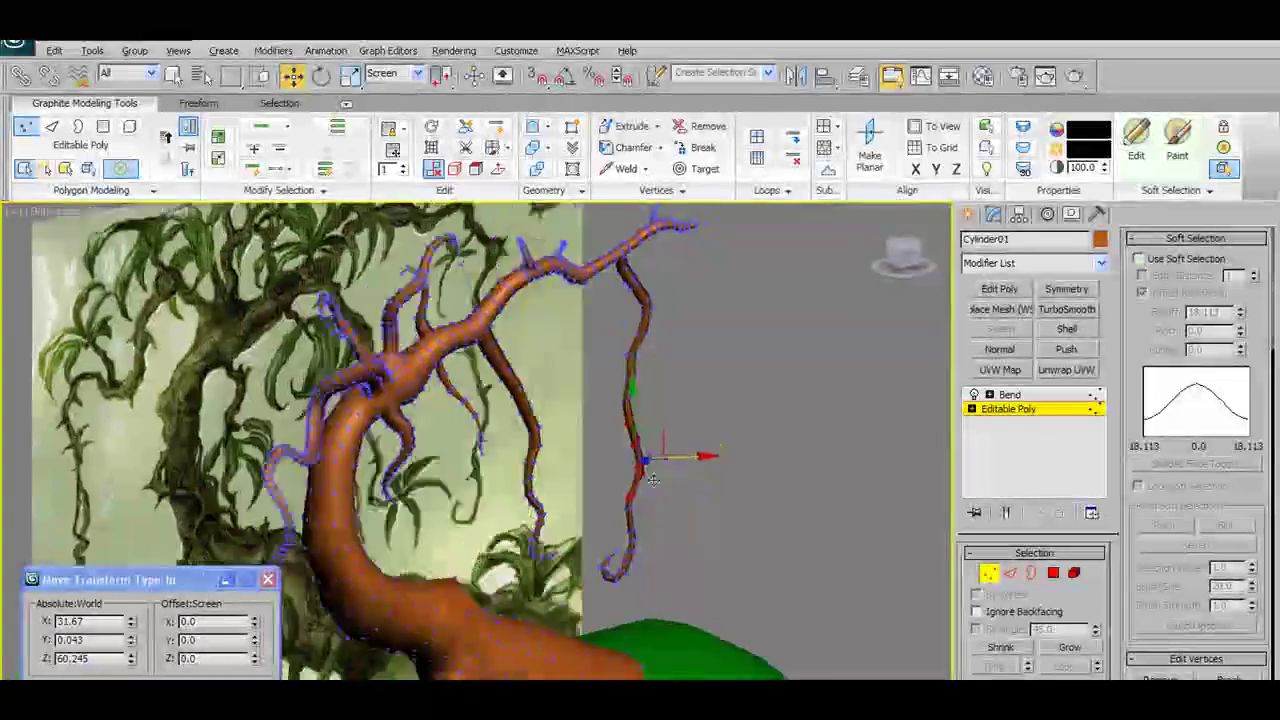
pyautogui.click(720, 367)
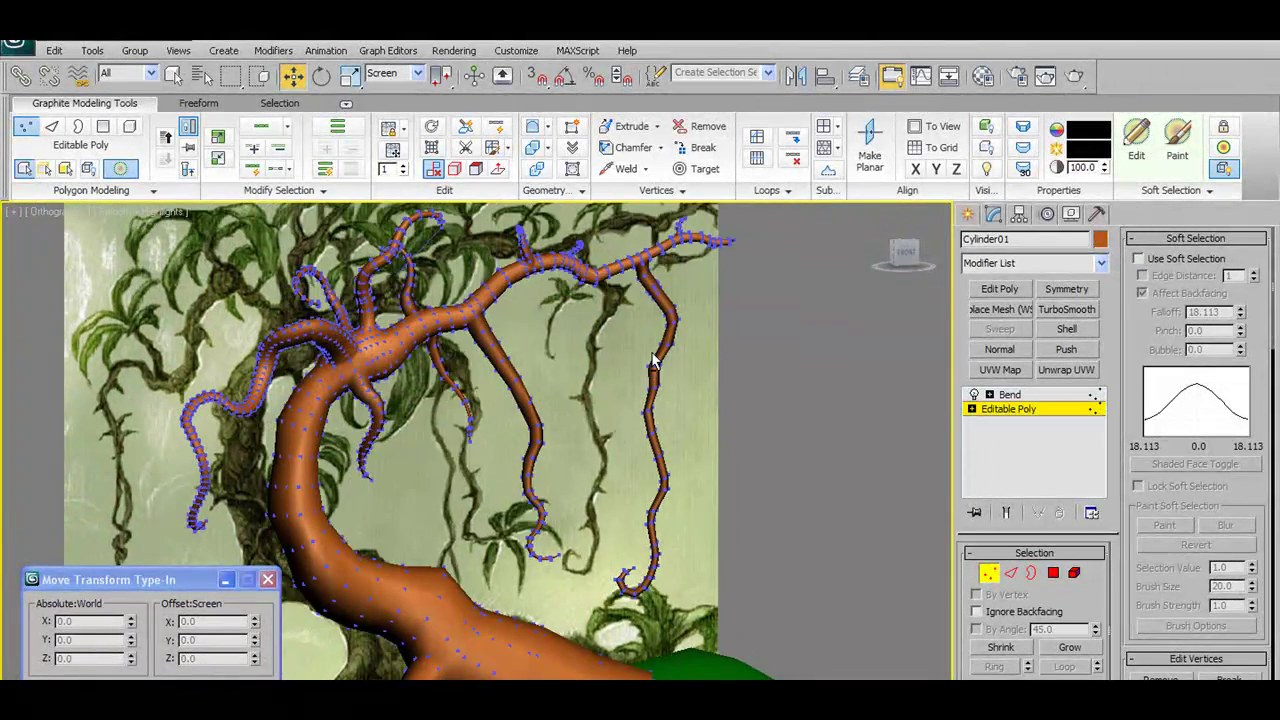
# - Select the lower vertices of the outermost hanging vine, excluding its uppermost part, and return to the Bend modifier above them
pyautogui.moveTo(592, 322); pyautogui.dragTo(732, 583)
pyautogui.moveTo(704, 558)
pyautogui.keyDown('alt'); pyautogui.mouseDown(button='middle')
pyautogui.moveTo(787, 551)
pyautogui.moveTo(726, 557)
pyautogui.mouseUp(button='middle'); pyautogui.keyUp('alt')
pyautogui.keyDown('alt'); pyautogui.moveTo(722, 290); pyautogui.dragTo(662, 332); pyautogui.keyUp('alt')
pyautogui.keyDown('alt'); pyautogui.moveTo(658, 334); pyautogui.dragTo(634, 345, button='middle'); pyautogui.keyUp('alt')
pyautogui.click(1018, 398)
pyautogui.keyDown('alt'); pyautogui.moveTo(771, 429); pyautogui.dragTo(718, 411, button='middle'); pyautogui.keyUp('alt')
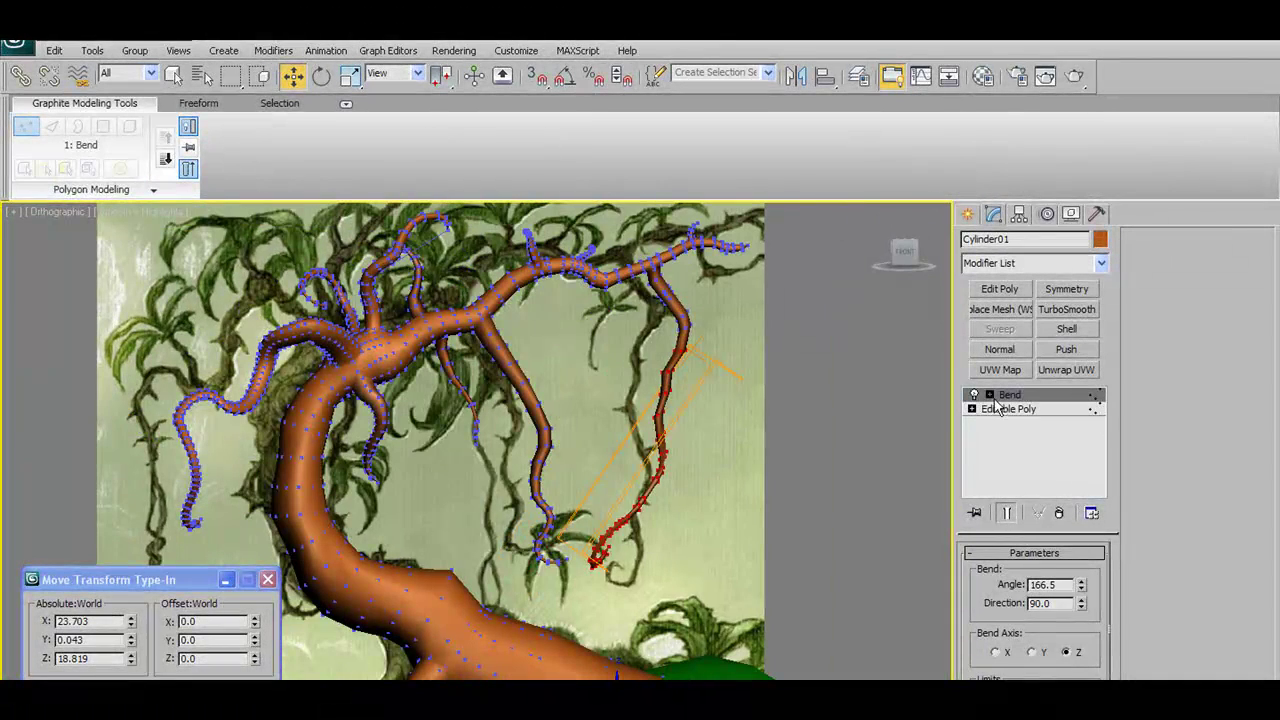
# - Move the Bend center onto the vine at the upper end of the selected vertices
pyautogui.click(1019, 411)
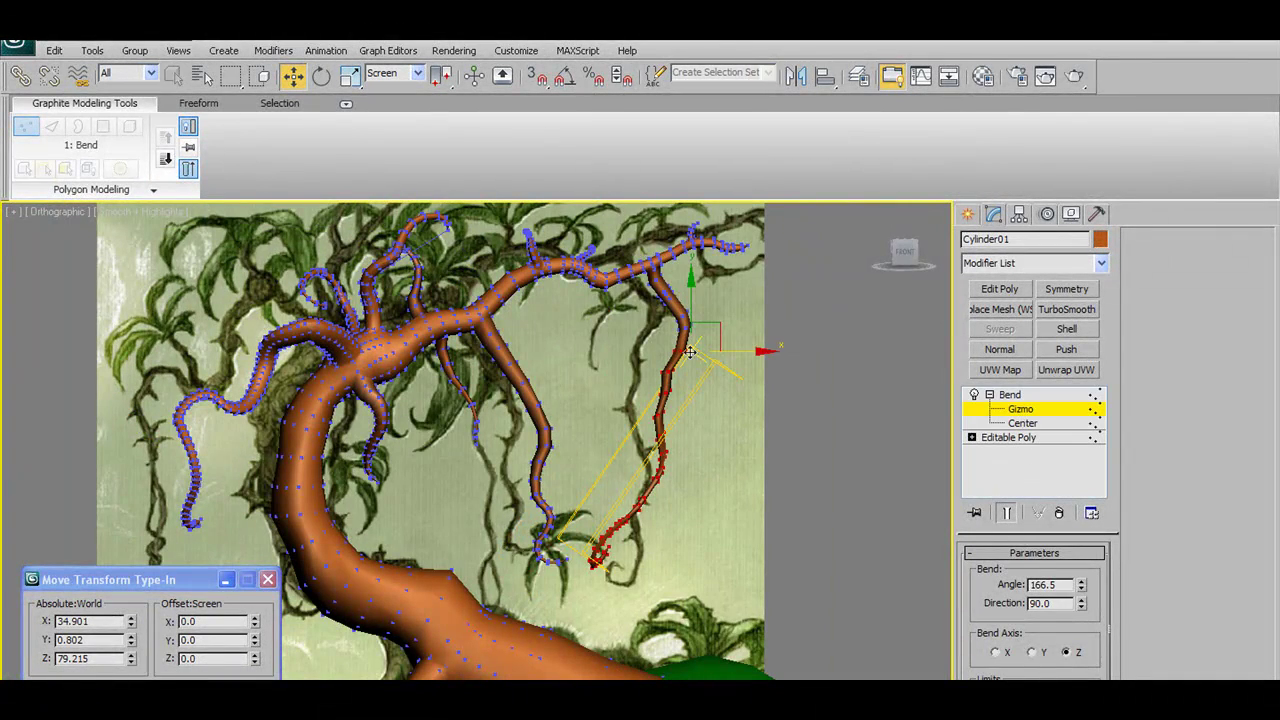
pyautogui.press('2')
pyautogui.keyDown('alt'); pyautogui.moveTo(703, 349); pyautogui.dragTo(727, 330, button='middle'); pyautogui.keyUp('alt')
pyautogui.moveTo(722, 331); pyautogui.dragTo(706, 332)
pyautogui.keyDown('alt'); pyautogui.moveTo(706, 332); pyautogui.dragTo(745, 338, button='middle'); pyautogui.keyUp('alt')
# - Switch the bend axis to X, set the bend angle to -54 and check the curve from the side and front
pyautogui.click(995, 652)
pyautogui.keyDown('alt'); pyautogui.moveTo(709, 449); pyautogui.dragTo(757, 451, button='middle'); pyautogui.keyUp('alt')
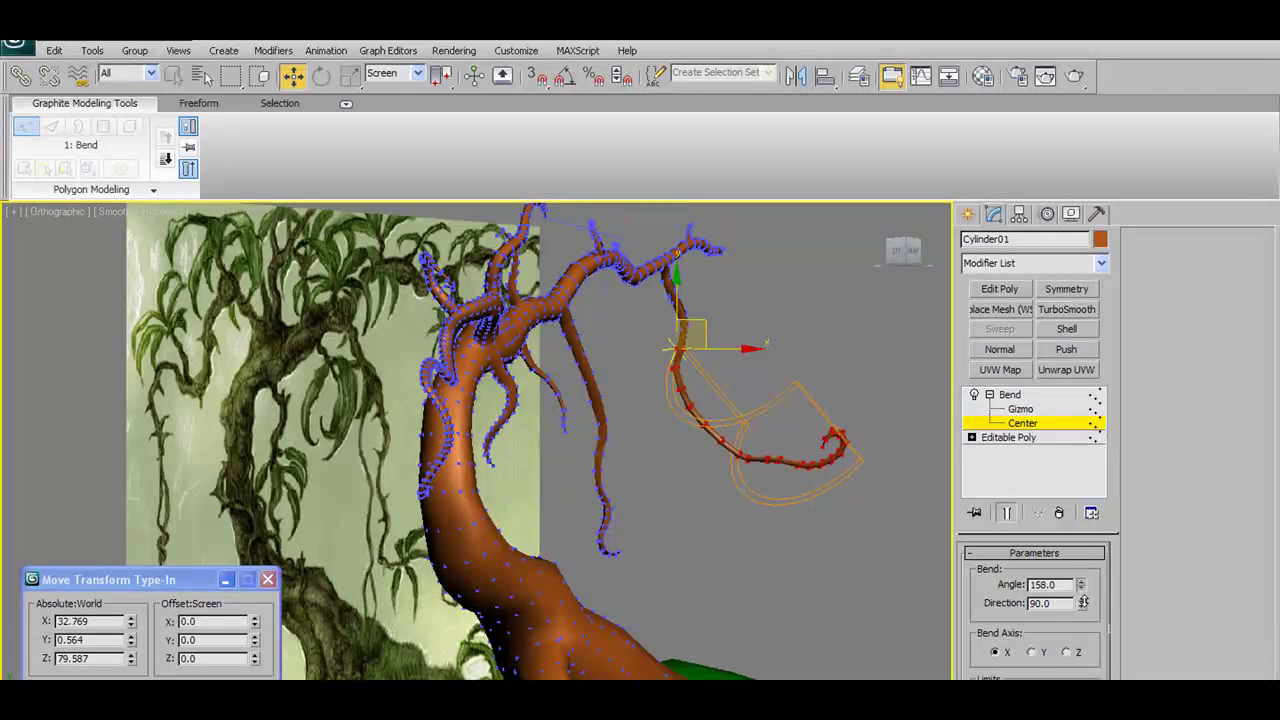
pyautogui.keyDown('alt'); pyautogui.moveTo(745, 580); pyautogui.dragTo(714, 557, button='middle'); pyautogui.keyUp('alt')
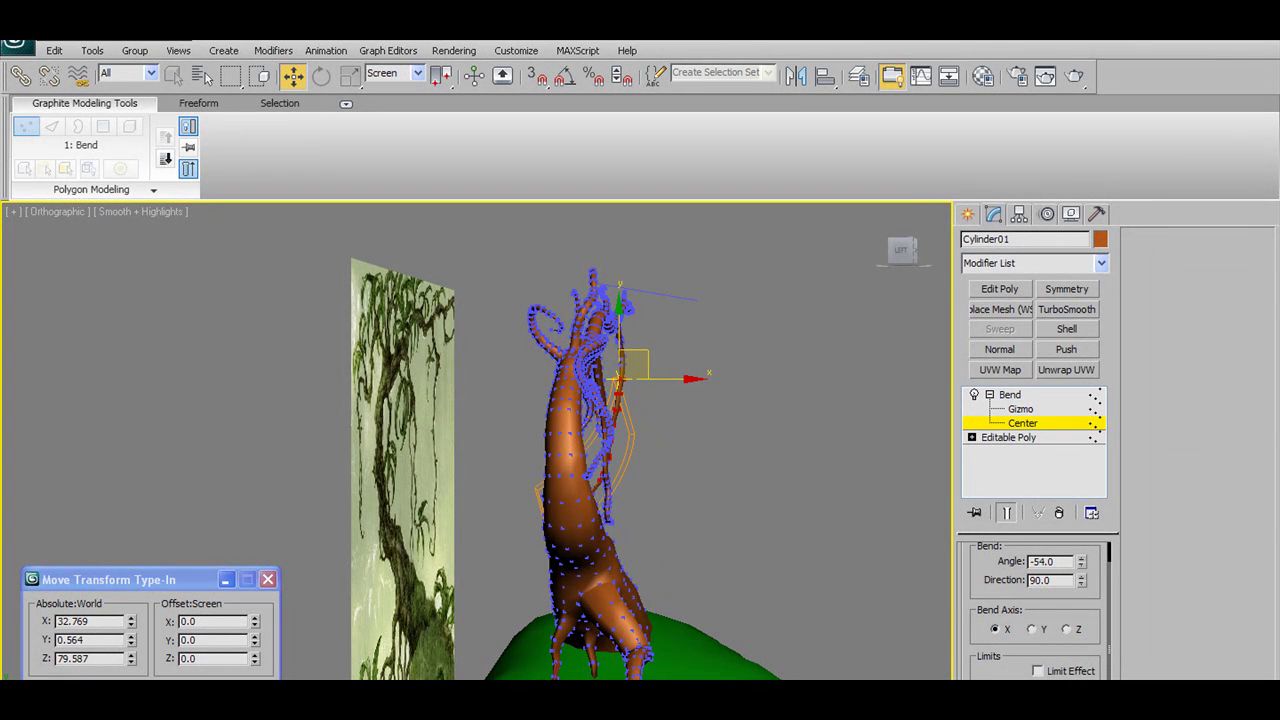
pyautogui.keyDown('alt'); pyautogui.moveTo(593, 440); pyautogui.dragTo(682, 439, button='middle'); pyautogui.keyUp('alt')
pyautogui.scroll(5, 589, 421)
pyautogui.scroll(5, 688, 465)
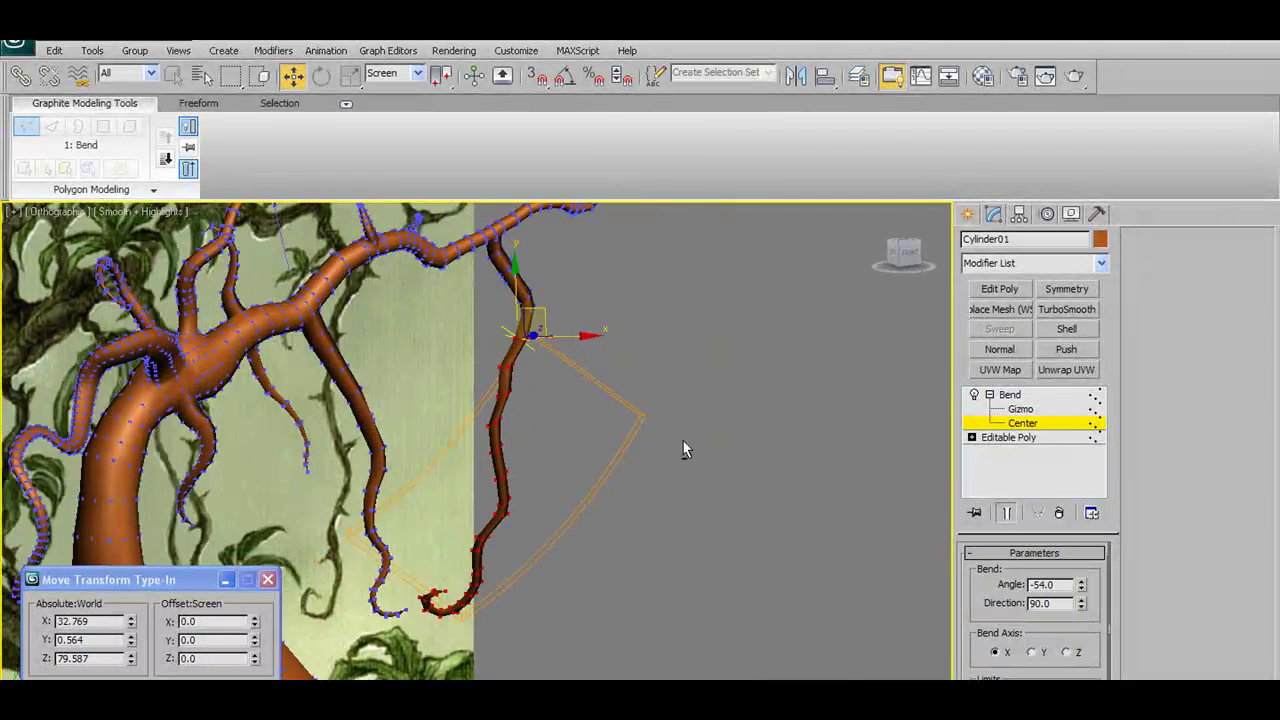
# - Reposition the Bend gizmo vertically near the upper end of the outermost vine
pyautogui.click(1012, 409)
pyautogui.keyDown('alt'); pyautogui.moveTo(586, 343); pyautogui.dragTo(648, 310, button='middle'); pyautogui.keyUp('alt')
pyautogui.moveTo(632, 283); pyautogui.dragTo(634, 225)
pyautogui.keyDown('alt'); pyautogui.moveTo(490, 405); pyautogui.dragTo(579, 347, button='middle'); pyautogui.keyUp('alt')
pyautogui.moveTo(645, 234); pyautogui.dragTo(635, 271)
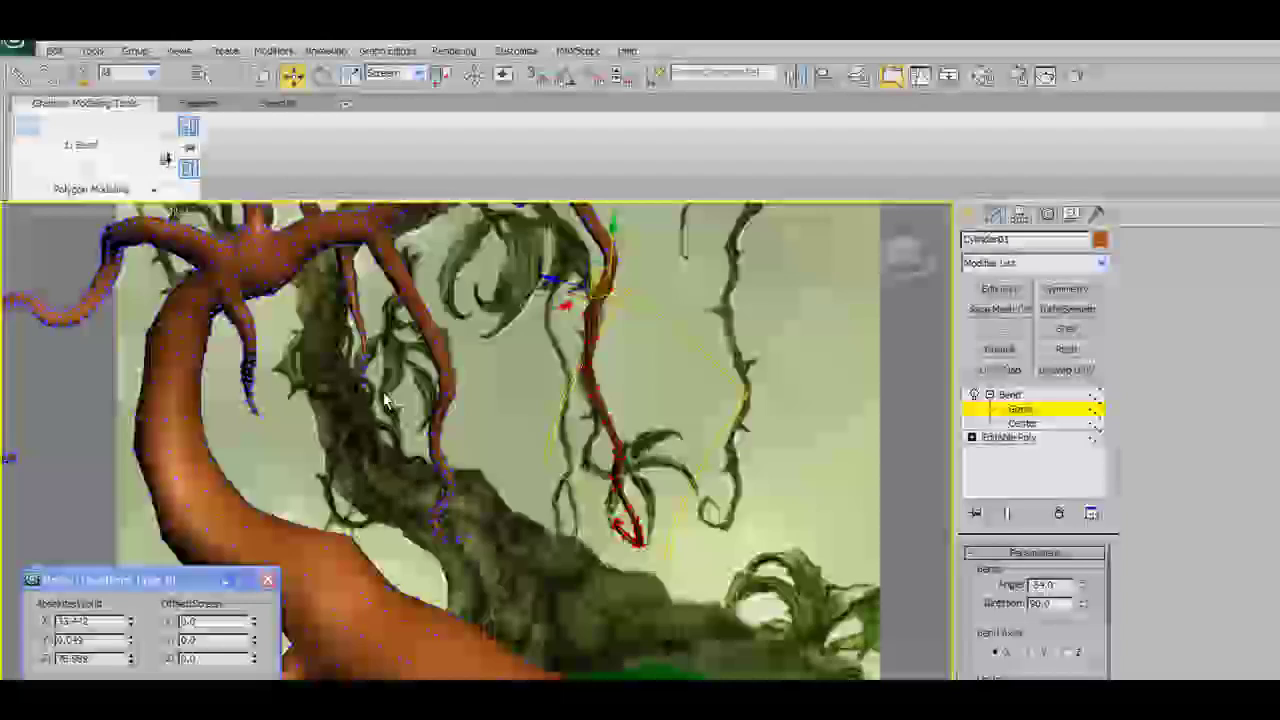
# - Set the bend angle to -35 and check the vine against the reference image
pyautogui.keyDown('alt'); pyautogui.moveTo(700, 450); pyautogui.dragTo(849, 491, button='middle'); pyautogui.keyUp('alt')
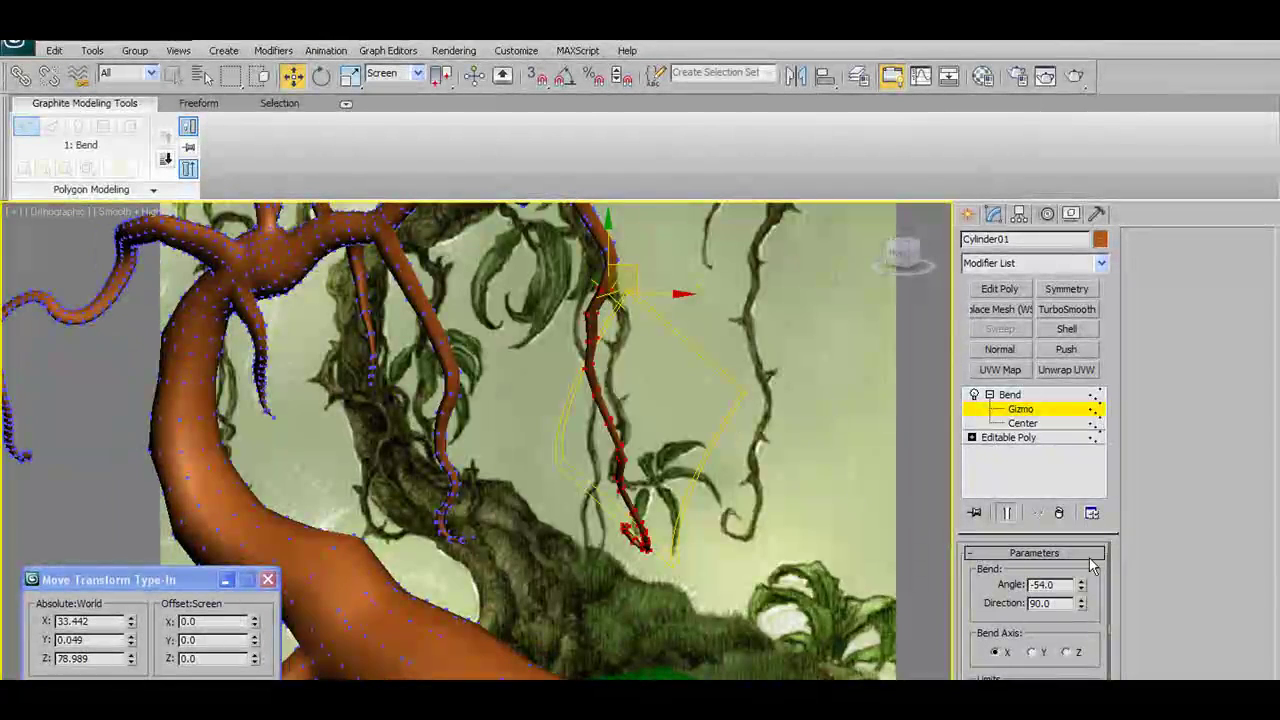
pyautogui.moveTo(1083, 590); pyautogui.dragTo(1093, 556)
pyautogui.keyDown('alt'); pyautogui.moveTo(600, 528); pyautogui.dragTo(756, 420, button='middle'); pyautogui.keyUp('alt')
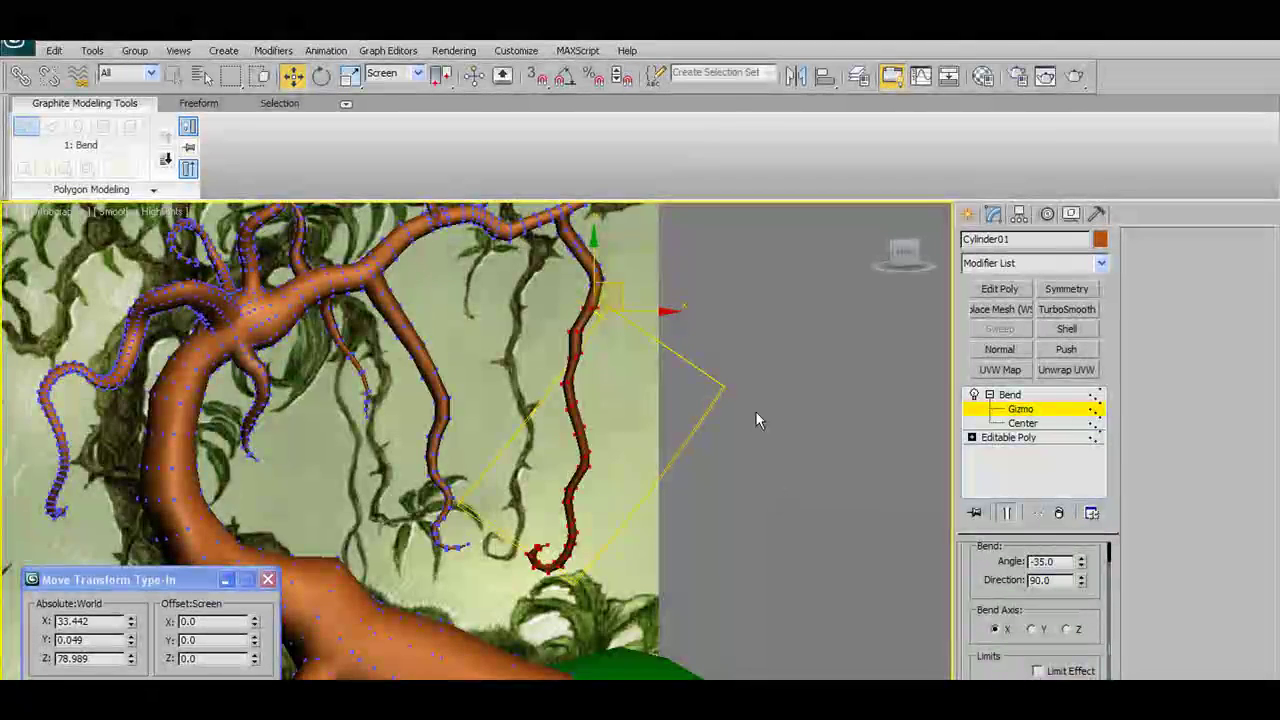
pyautogui.scroll(-4, 756, 412)
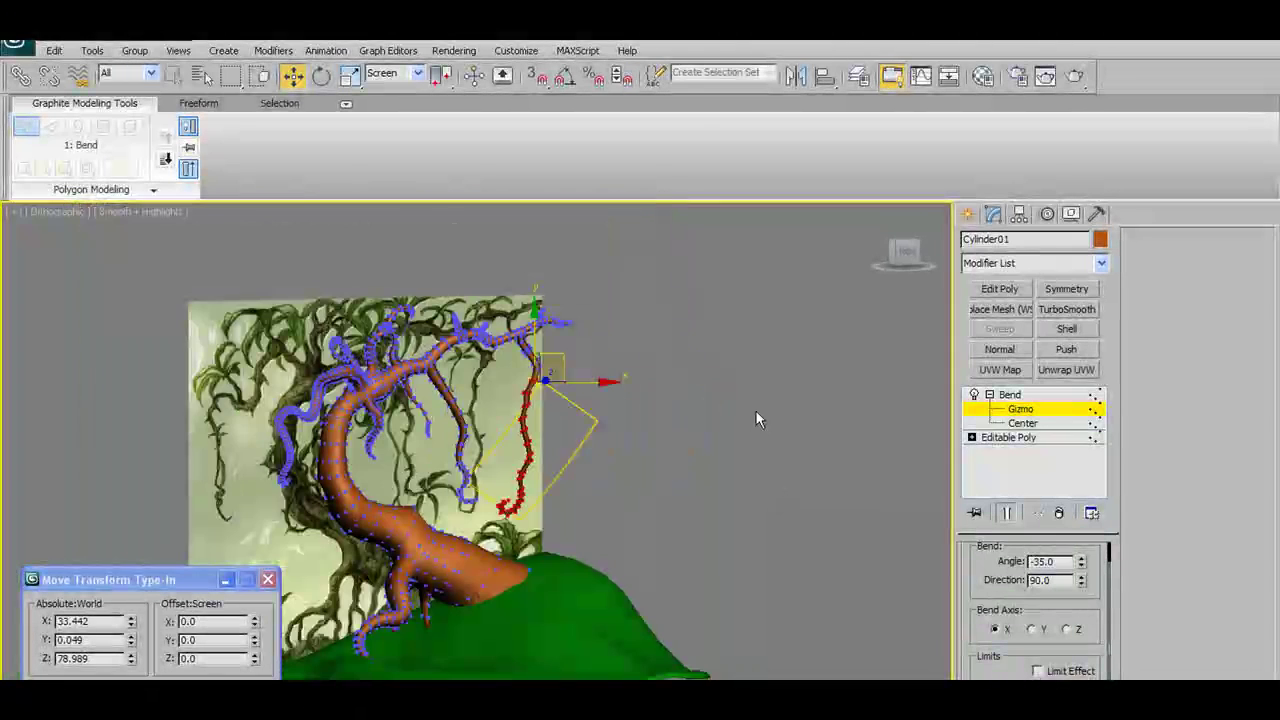
# - Leave the Bend gizmo and convert the bent tree to an Editable Poly, then bring the vines' lower ends into side view
pyautogui.click(1007, 398)
pyautogui.click(155, 190)
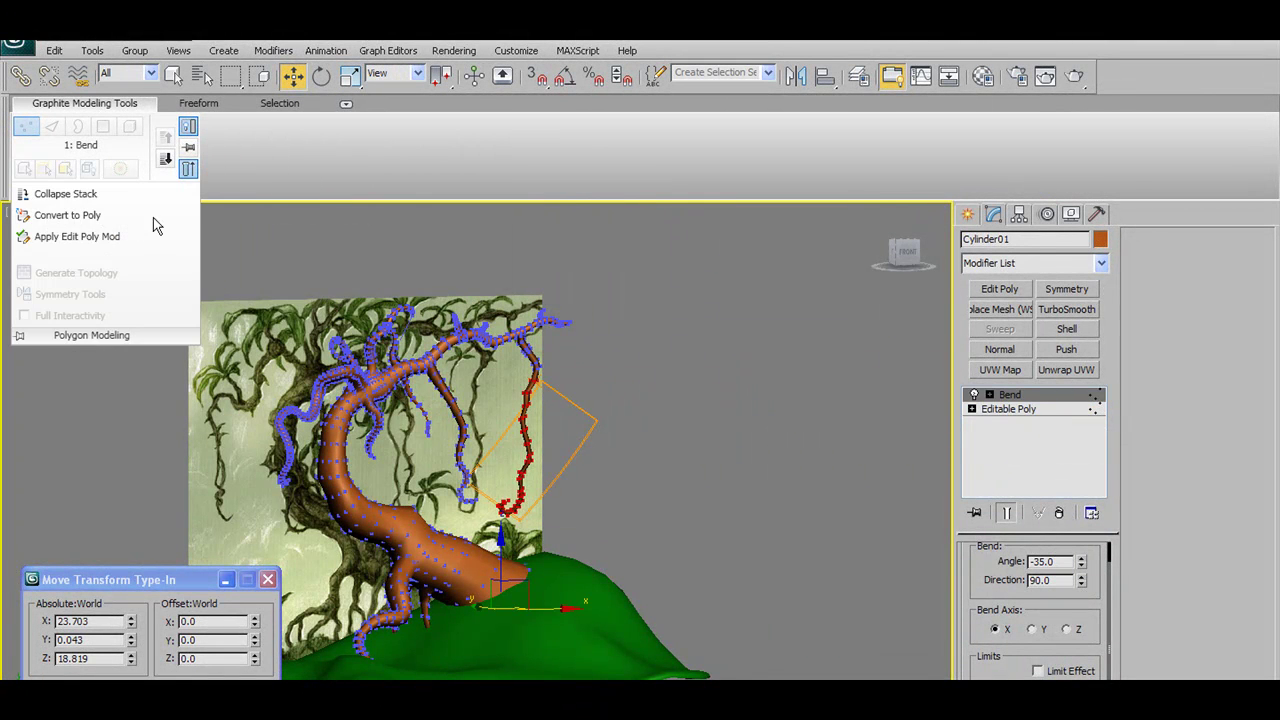
pyautogui.click(67, 215)
pyautogui.keyDown('alt'); pyautogui.moveTo(557, 443); pyautogui.dragTo(377, 451, button='middle'); pyautogui.keyUp('alt')
pyautogui.scroll(-2, 400, 460)
pyautogui.moveTo(440, 480); pyautogui.dragTo(588, 515, button='middle')
pyautogui.scroll(2, 530, 498)
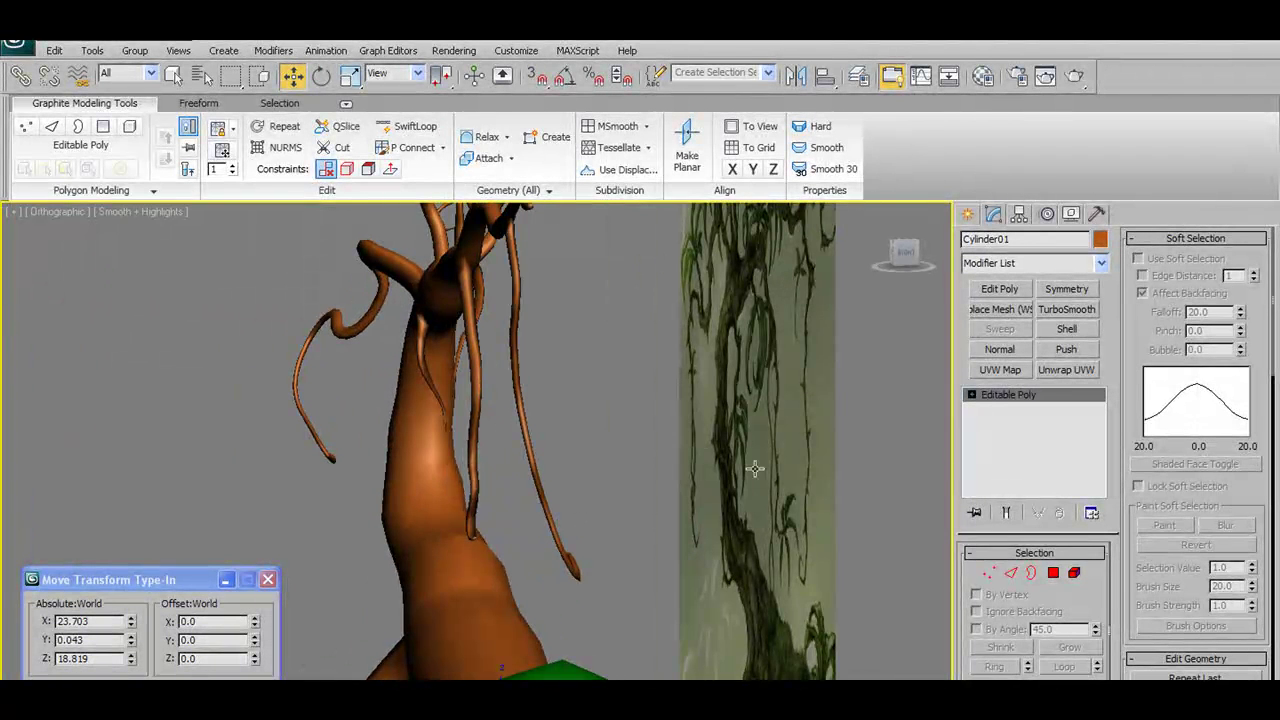
# - Select the tip vertices of the outermost vine with soft selection at falloff 20 and pull the tip outward
pyautogui.click(990, 571)
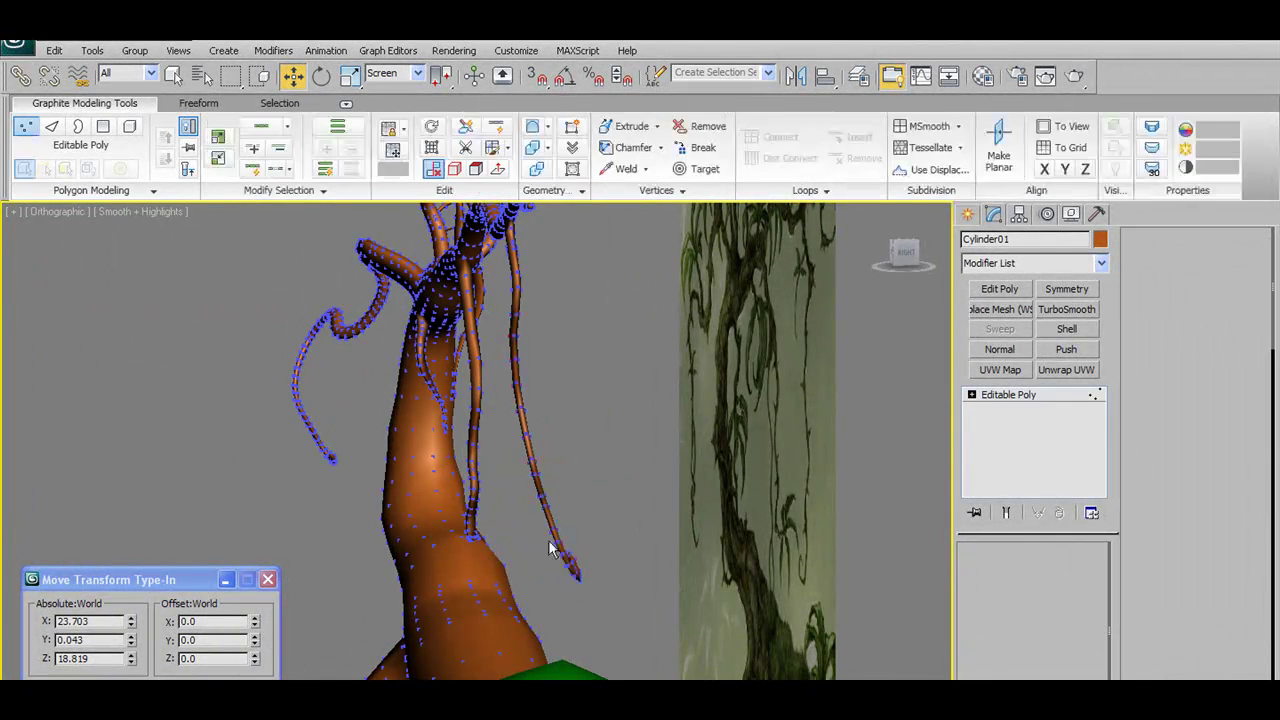
pyautogui.moveTo(635, 503); pyautogui.dragTo(557, 594)
pyautogui.keyDown('alt'); pyautogui.moveTo(557, 594); pyautogui.dragTo(691, 503, button='middle'); pyautogui.keyUp('alt')
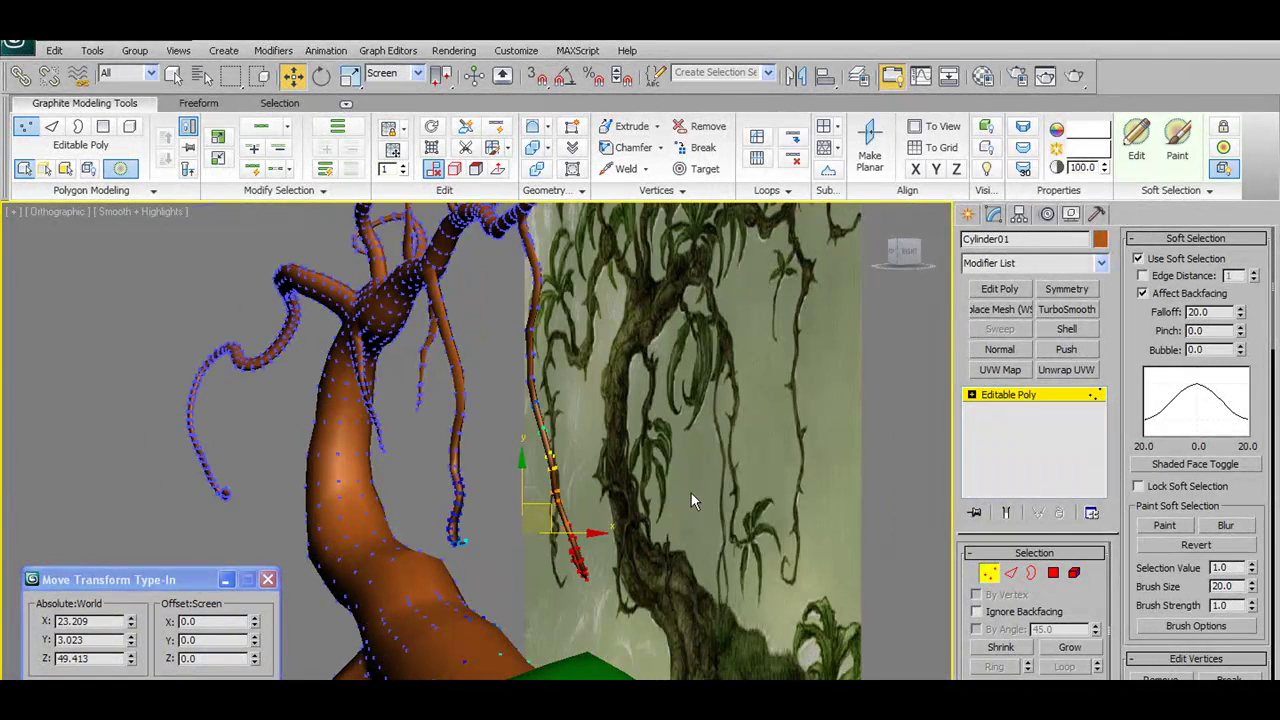
pyautogui.moveTo(551, 513); pyautogui.dragTo(580, 483)
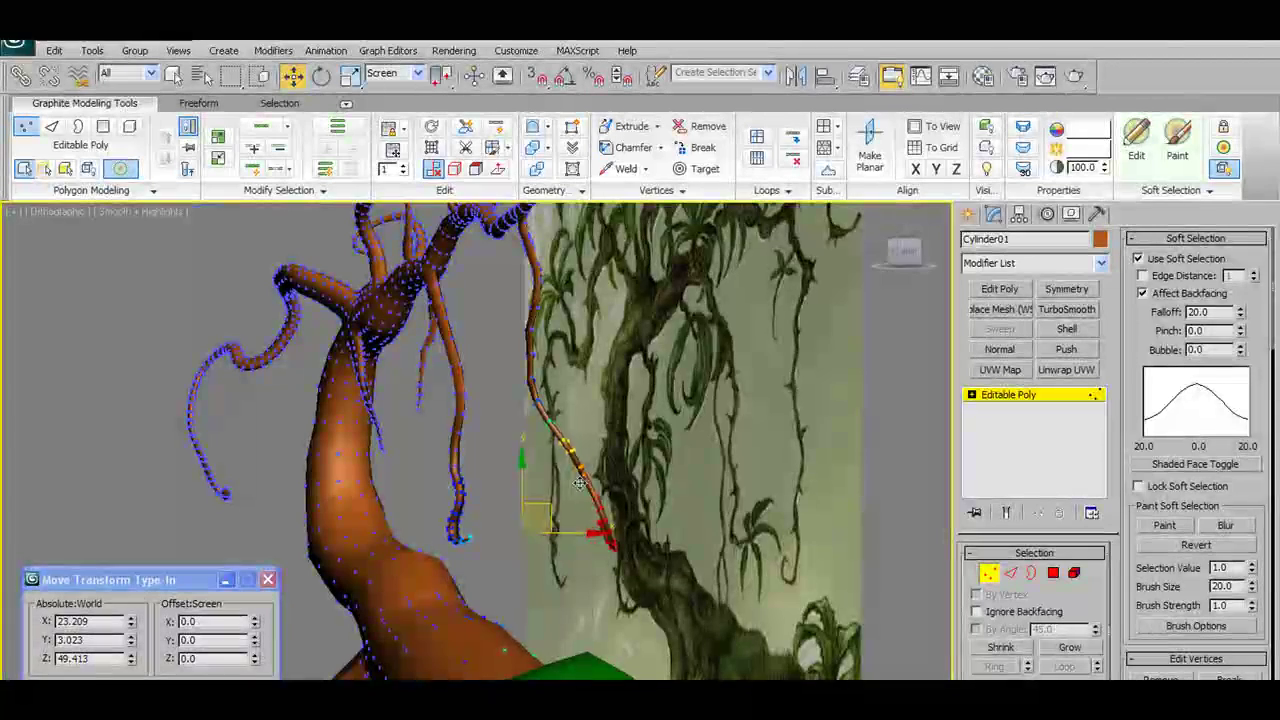
pyautogui.keyDown('alt'); pyautogui.moveTo(603, 487); pyautogui.dragTo(565, 500, button='middle'); pyautogui.keyUp('alt')
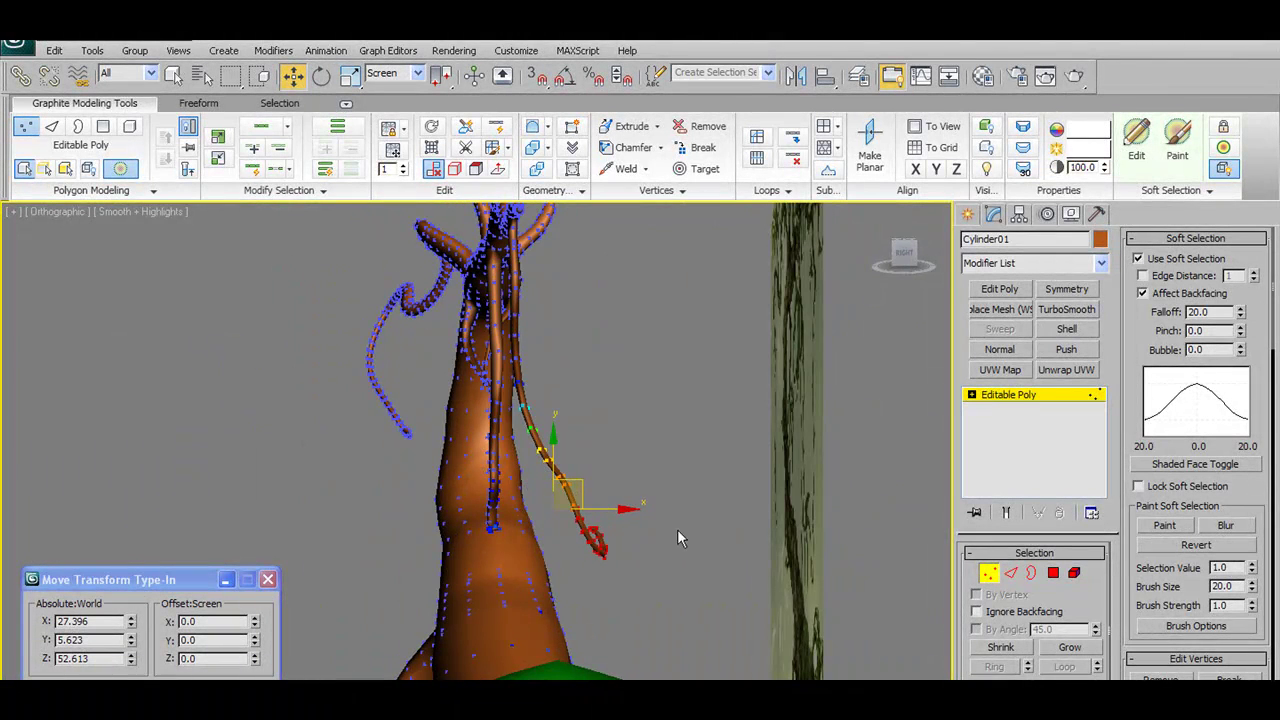
# - Reduce the soft selection falloff to 10.6 and reposition the curled tip of the outermost vine in depth
pyautogui.moveTo(589, 577); pyautogui.dragTo(589, 577)
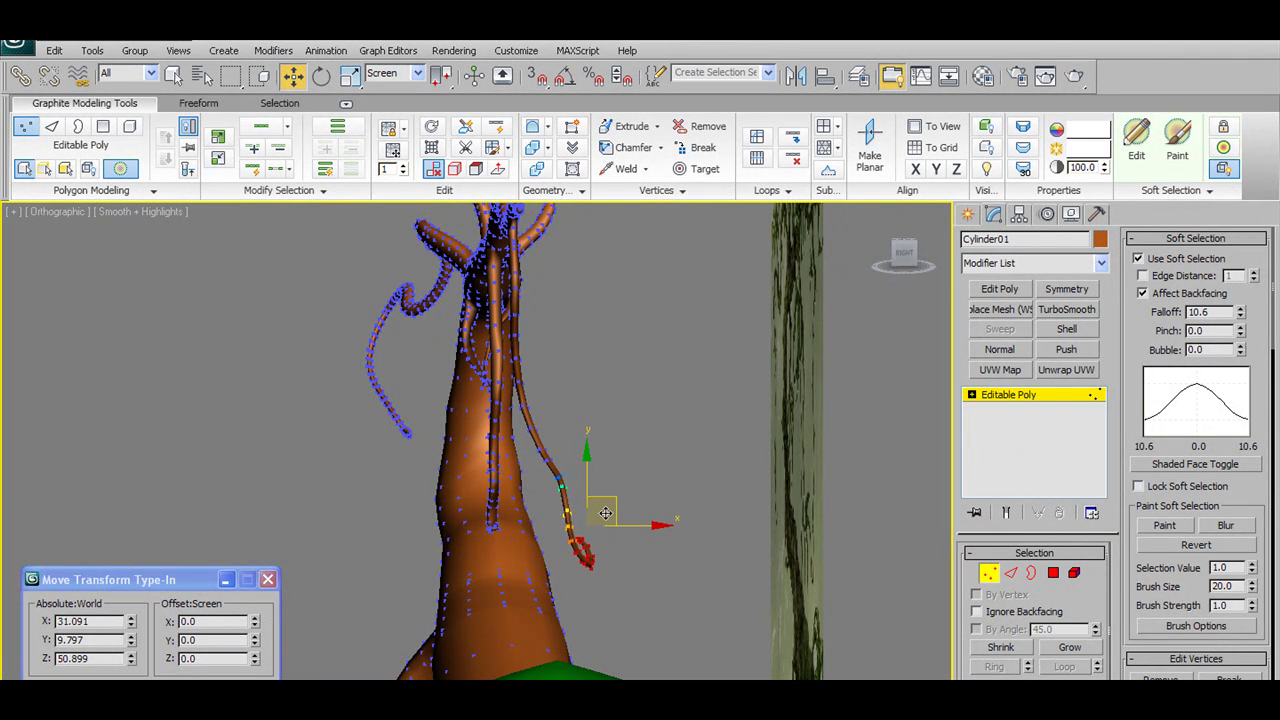
pyautogui.keyDown('alt'); pyautogui.moveTo(629, 531); pyautogui.dragTo(680, 583, button='middle'); pyautogui.keyUp('alt')
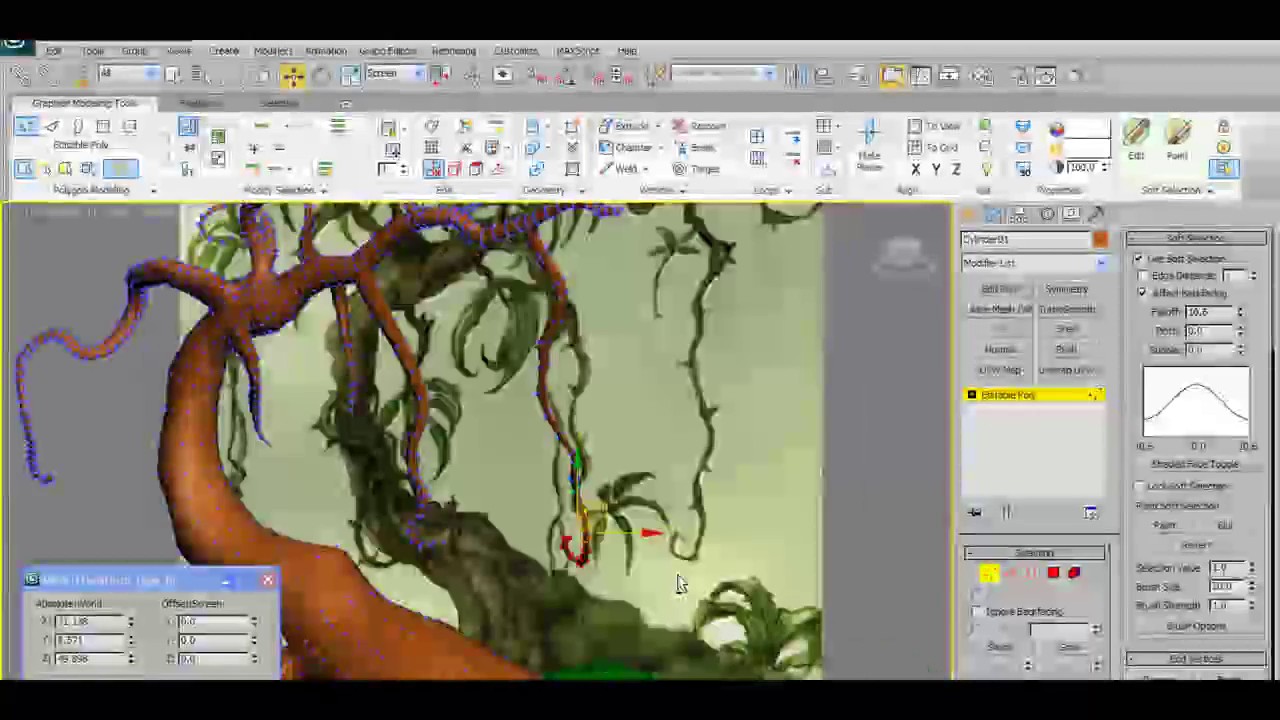
pyautogui.keyDown('alt'); pyautogui.moveTo(570, 545); pyautogui.dragTo(545, 557, button='middle'); pyautogui.keyUp('alt')
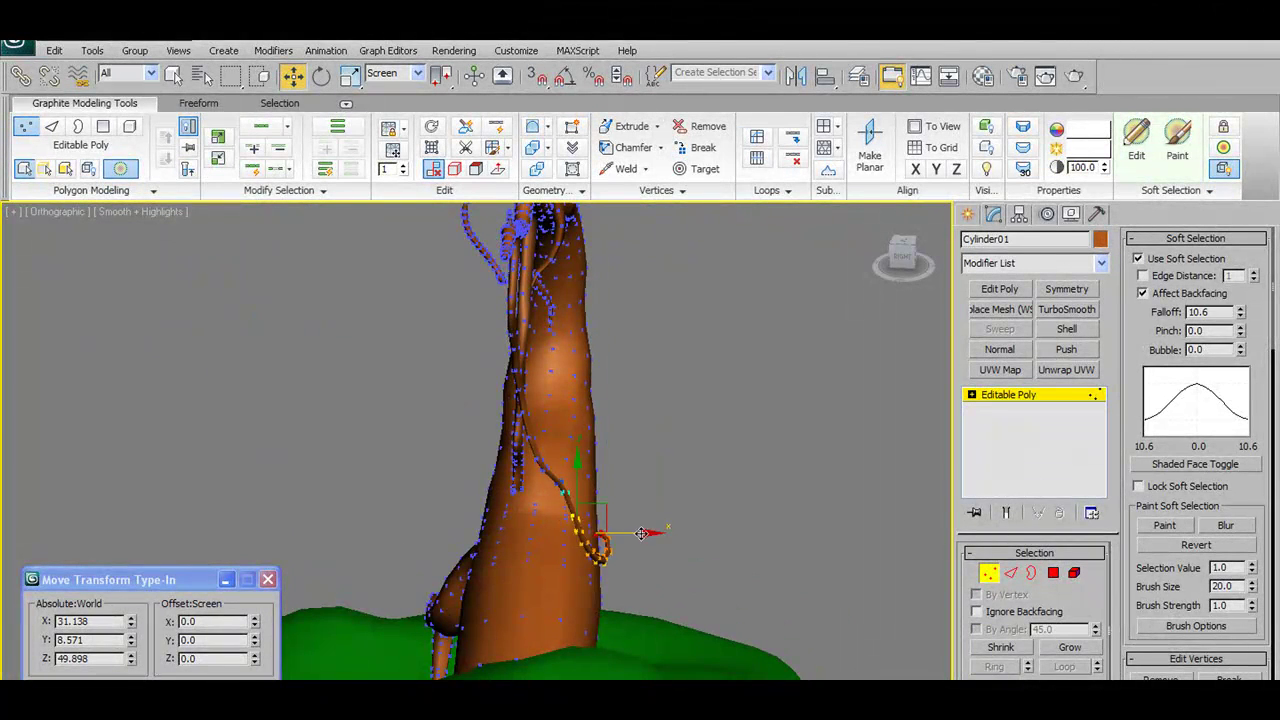
# - Soft-select successive upper and middle sections of the outermost vine and shift them sideways to vary its depth
pyautogui.keyDown('alt'); pyautogui.moveTo(651, 533); pyautogui.dragTo(565, 386, button='middle'); pyautogui.keyUp('alt')
pyautogui.moveTo(627, 462); pyautogui.dragTo(620, 429)
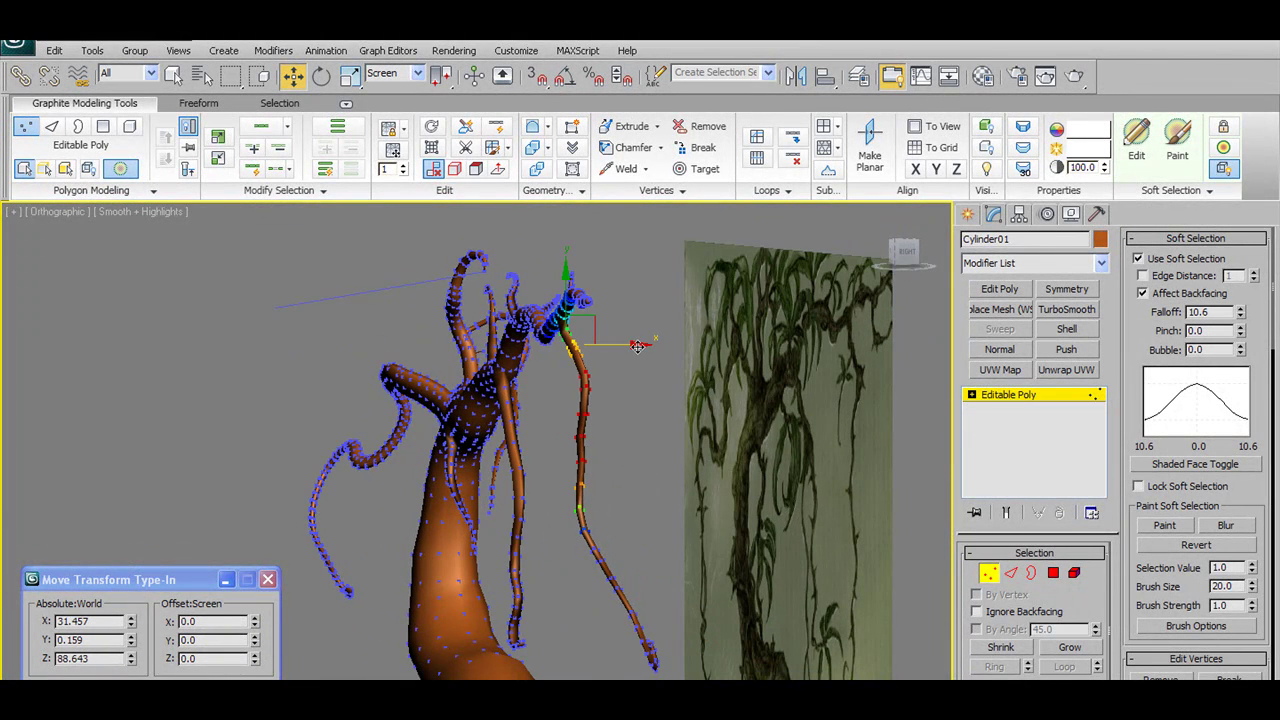
pyautogui.click(683, 496)
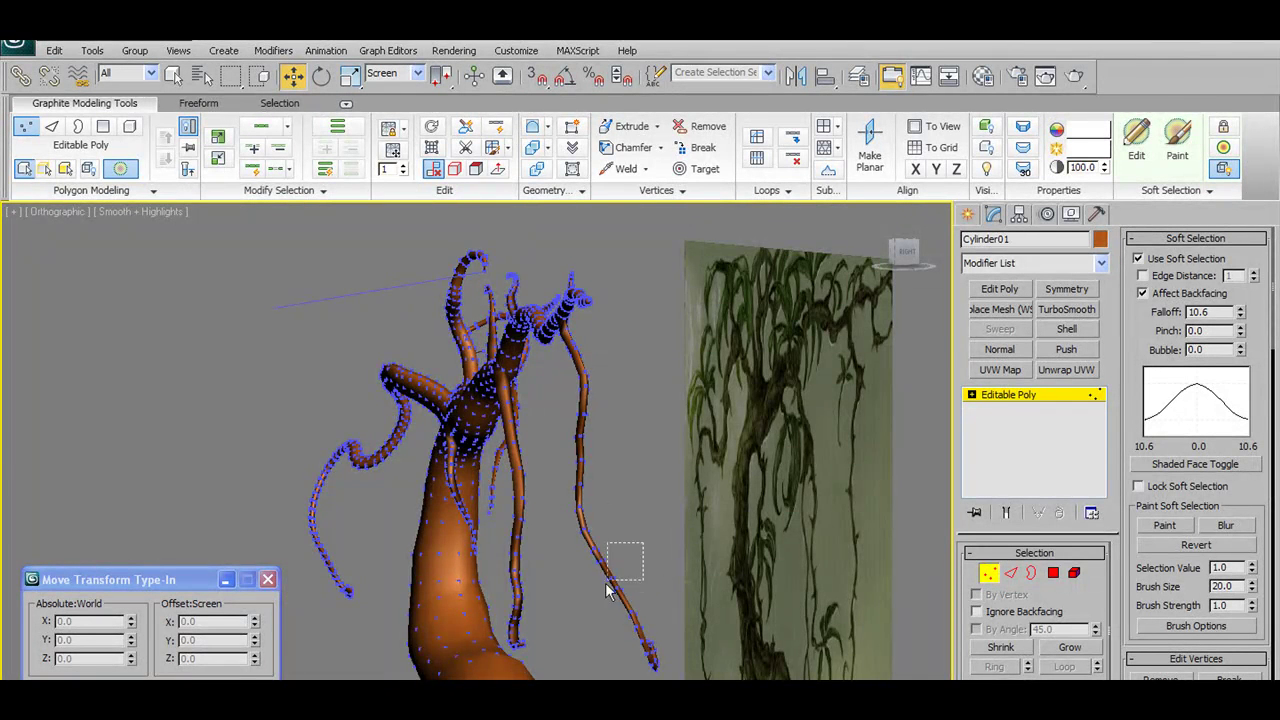
pyautogui.keyDown('alt'); pyautogui.moveTo(613, 611); pyautogui.dragTo(752, 532, button='middle'); pyautogui.keyUp('alt')
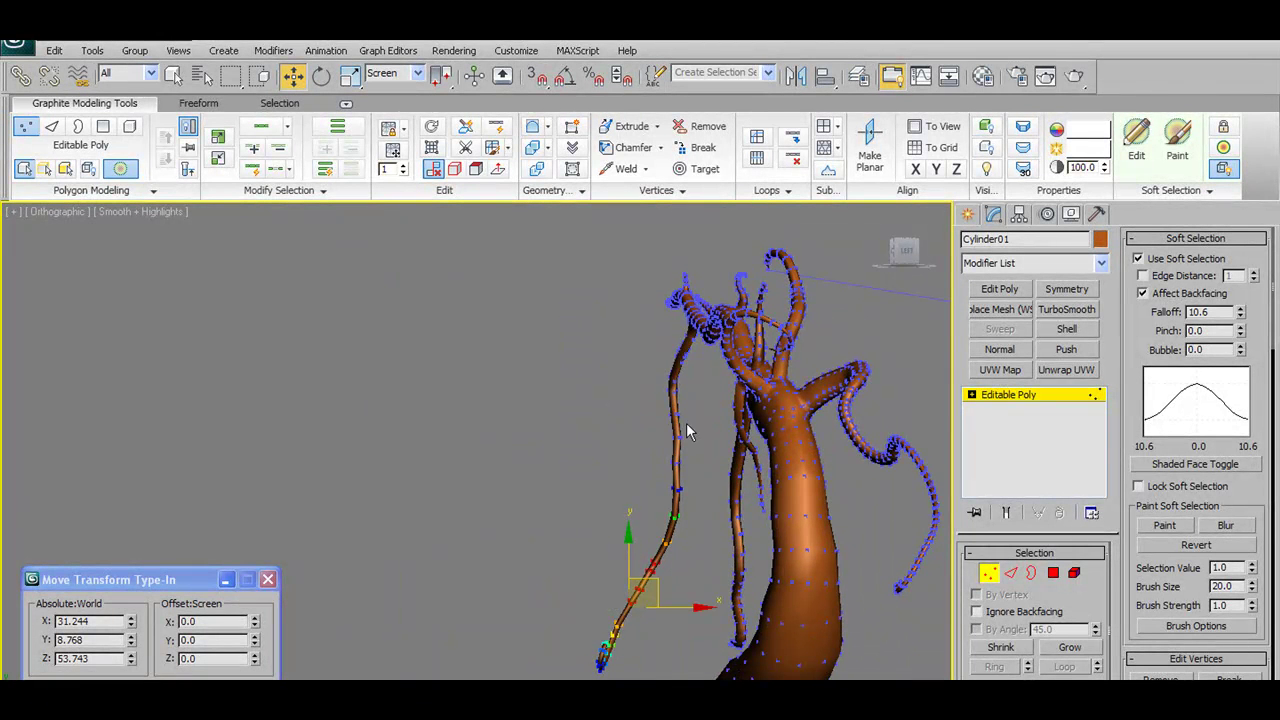
pyautogui.keyDown('alt'); pyautogui.moveTo(700, 452); pyautogui.dragTo(619, 535, button='middle'); pyautogui.keyUp('alt')
# - Compare the reshaped outermost vine with the reference image in the Front view
pyautogui.scroll(-4, 628, 536)
pyautogui.scroll(4, 645, 660)
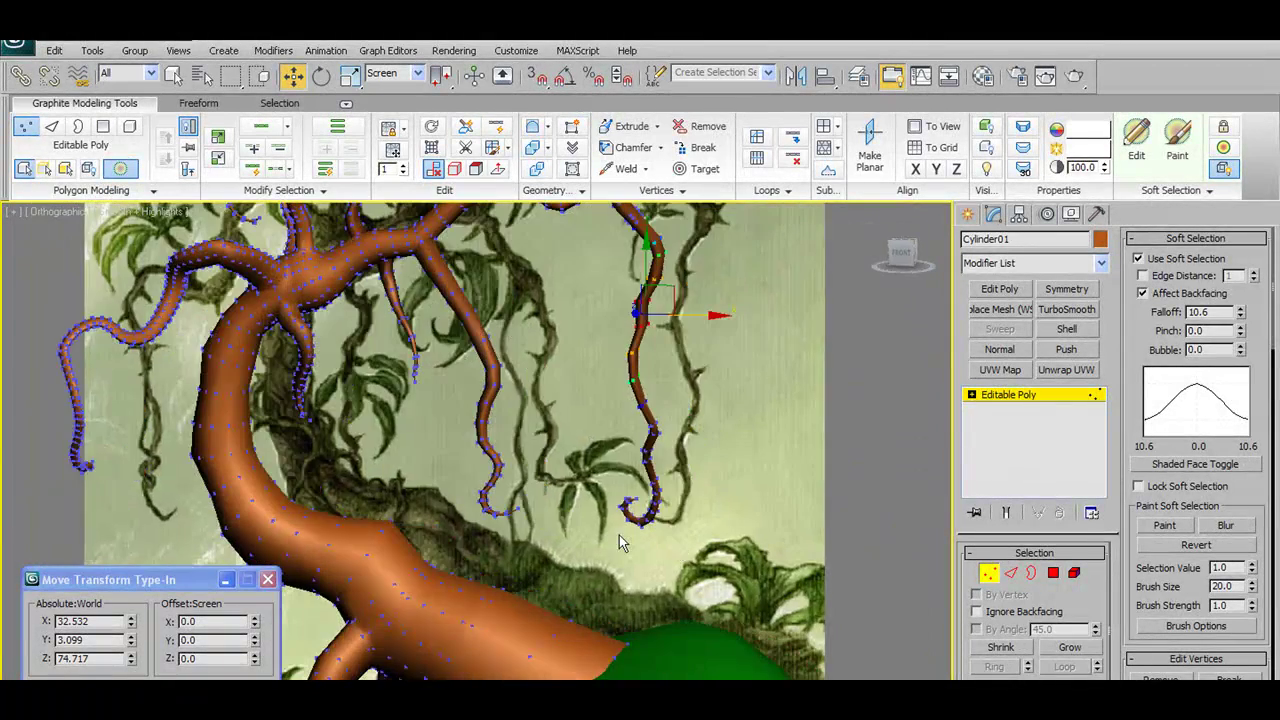
pyautogui.press('f')
pyautogui.scroll(5, 675, 418)
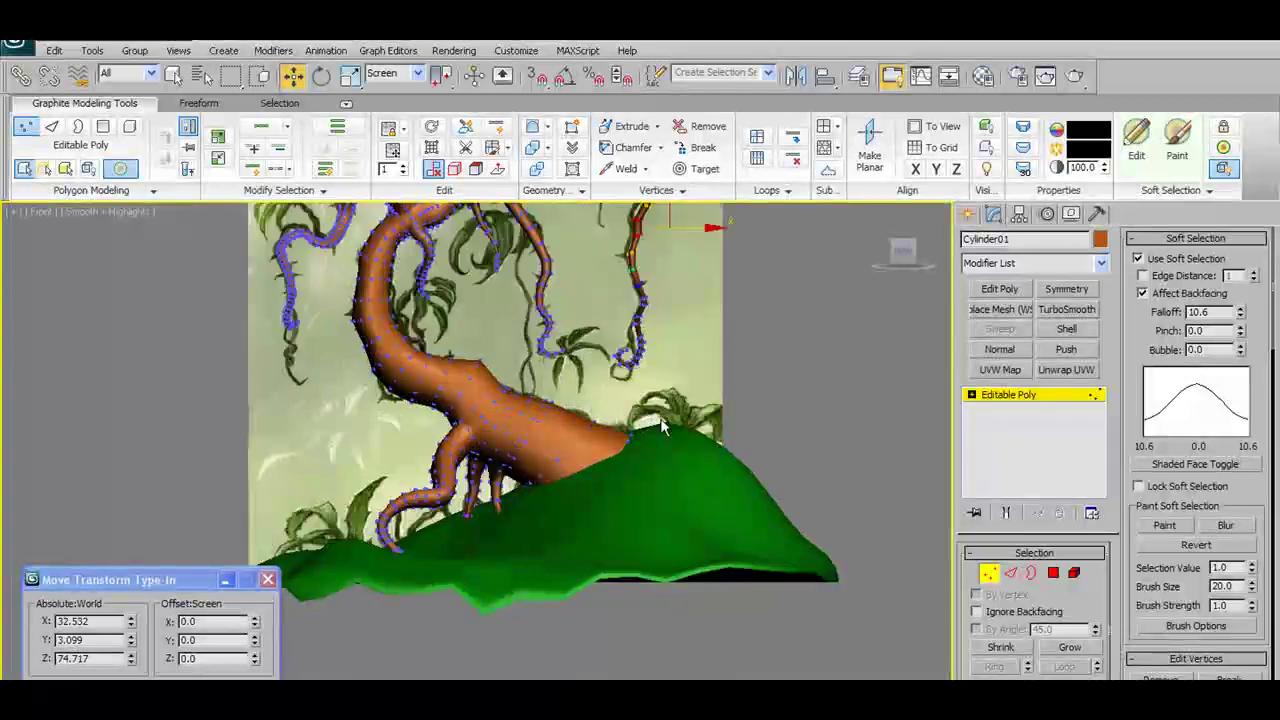
pyautogui.moveTo(661, 425); pyautogui.dragTo(634, 586, button='middle')
pyautogui.scroll(4, 634, 586)
pyautogui.scroll(-2, 660, 510)
pyautogui.moveTo(663, 503); pyautogui.dragTo(675, 563, button='middle')
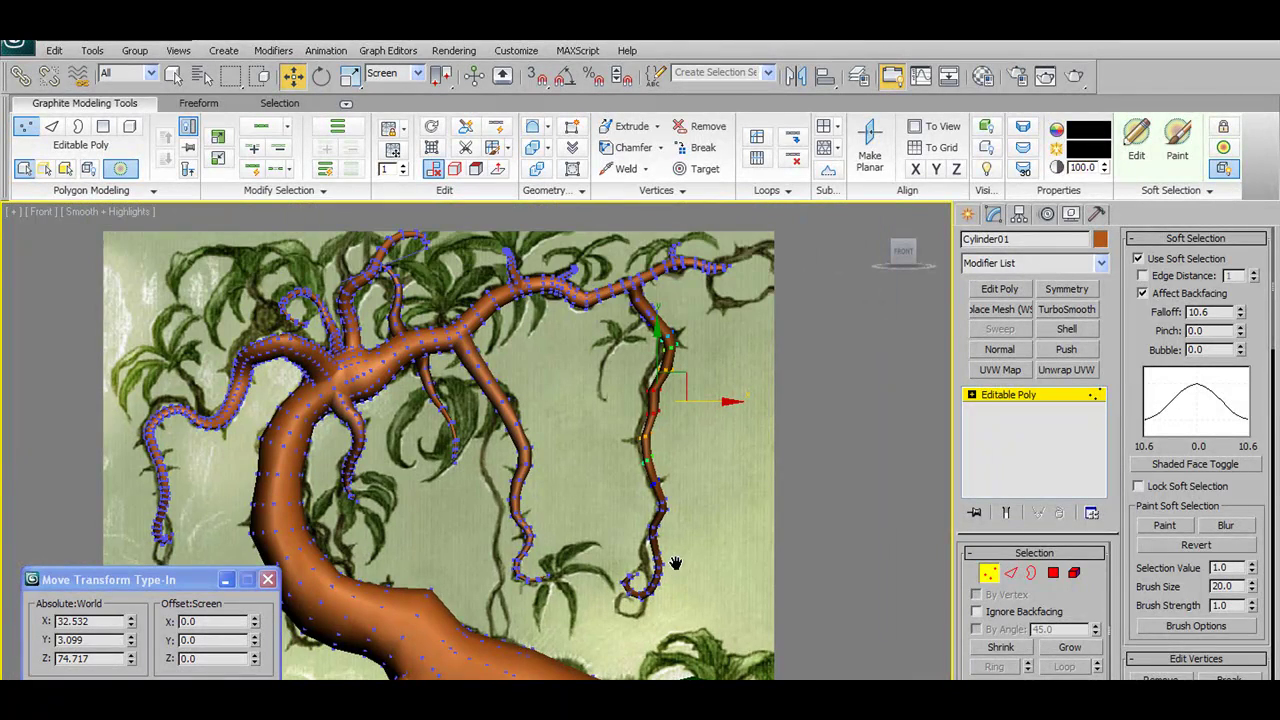
# - Leave vertex editing and examine the whole tree and its hanging vines from the front and the side
pyautogui.click(988, 573)
pyautogui.moveTo(659, 451)
pyautogui.keyDown('alt'); pyautogui.mouseDown(button='middle')
pyautogui.moveTo(794, 466)
pyautogui.moveTo(767, 480)
pyautogui.moveTo(829, 471)
pyautogui.moveTo(645, 470)
pyautogui.mouseUp(button='middle'); pyautogui.keyUp('alt')
pyautogui.scroll(-5, 620, 450)
pyautogui.press('f')
pyautogui.scroll(5, 600, 517)
pyautogui.scroll(5, 600, 517)
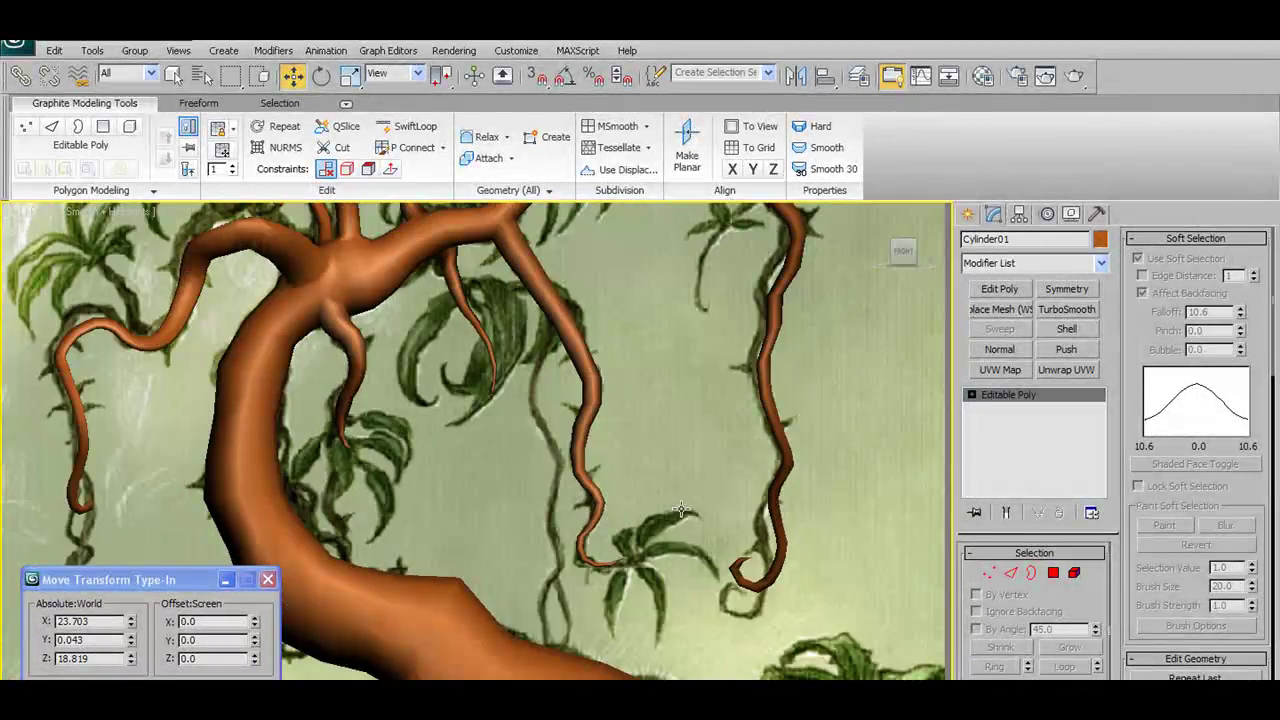
pyautogui.scroll(-3, 680, 510)
pyautogui.keyDown('alt'); pyautogui.moveTo(680, 510); pyautogui.dragTo(763, 515, button='middle'); pyautogui.keyUp('alt')
pyautogui.scroll(5, 745, 519)
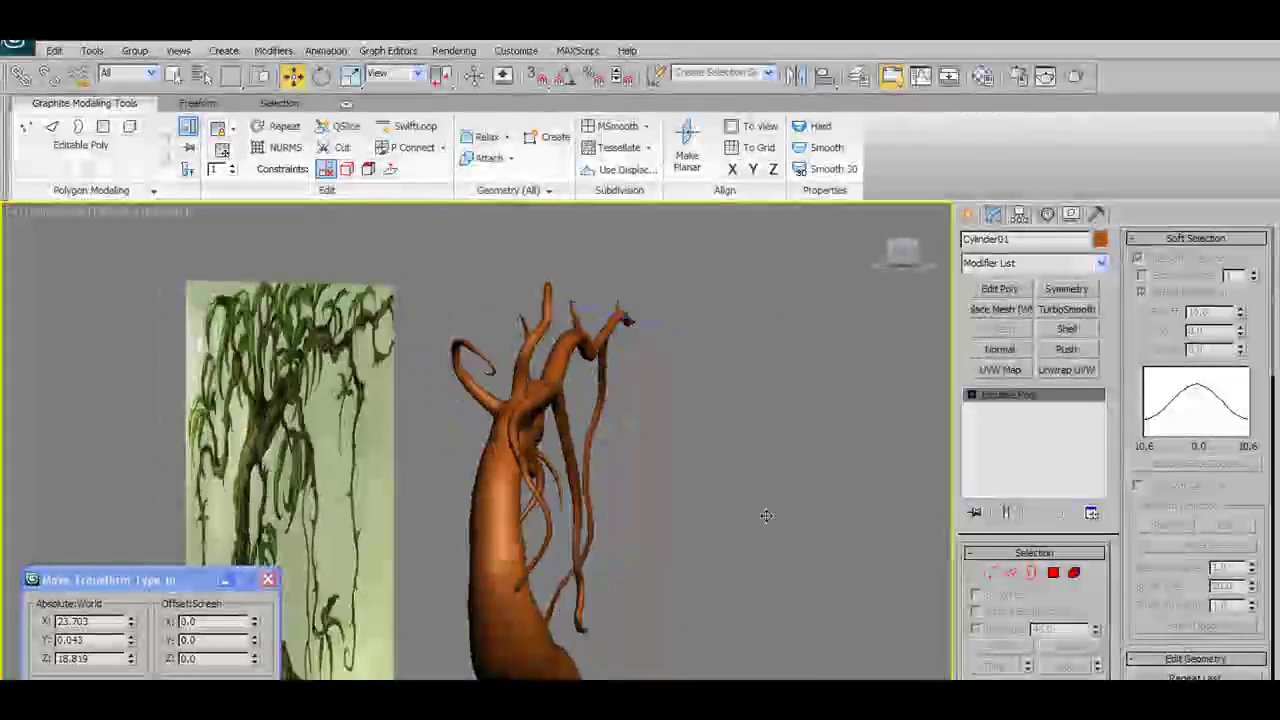
pyautogui.keyDown('alt'); pyautogui.moveTo(766, 516); pyautogui.dragTo(735, 508, button='middle'); pyautogui.keyUp('alt')
pyautogui.scroll(3, 682, 521)
pyautogui.moveTo(735, 508); pyautogui.dragTo(608, 380, button='middle')
pyautogui.keyDown('alt'); pyautogui.moveTo(622, 472); pyautogui.dragTo(585, 500, button='middle'); pyautogui.keyUp('alt')
# - Select the lower-end vertices of the middle hanging vine, set the soft selection falloff to 16.642 and move them in depth
pyautogui.click(988, 572)
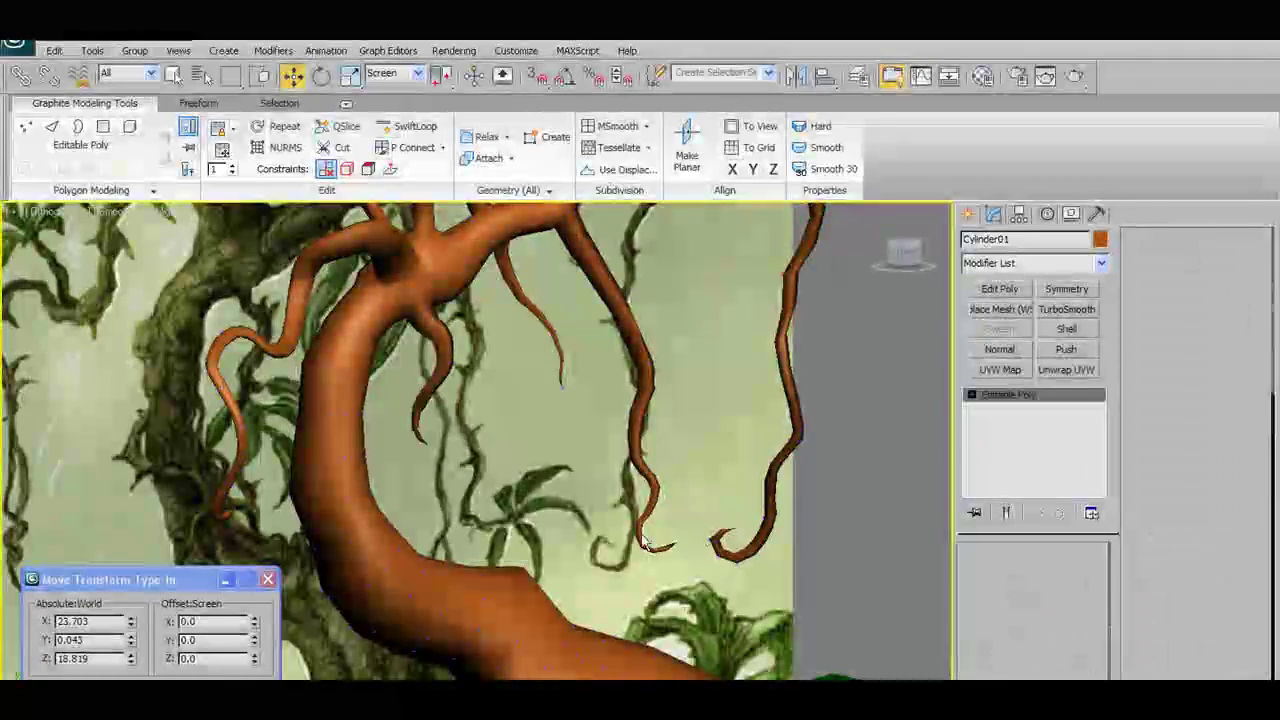
pyautogui.keyDown('alt'); pyautogui.moveTo(715, 497); pyautogui.dragTo(620, 482, button='middle'); pyautogui.keyUp('alt')
pyautogui.moveTo(594, 461); pyautogui.dragTo(690, 572)
pyautogui.keyDown('alt'); pyautogui.moveTo(690, 572); pyautogui.dragTo(735, 556, button='middle'); pyautogui.keyUp('alt')
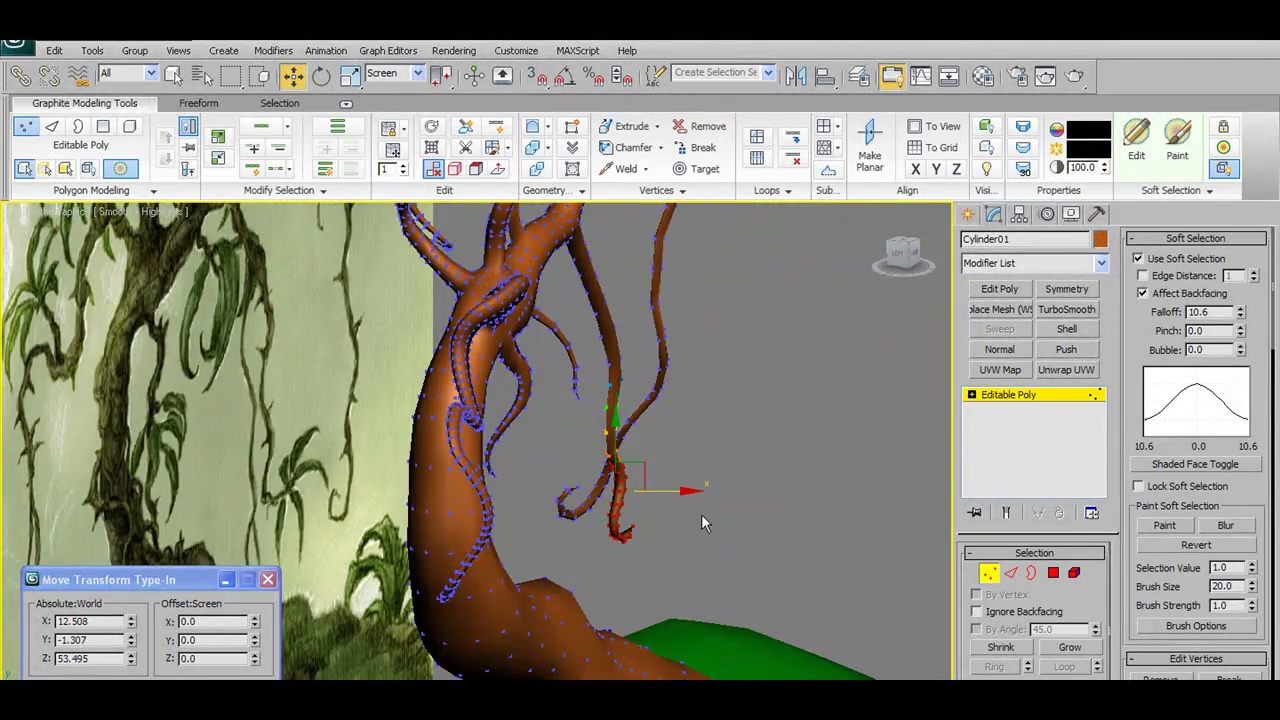
pyautogui.moveTo(684, 491)
pyautogui.mouseDown()
pyautogui.moveTo(658, 493)
pyautogui.moveTo(686, 490)
pyautogui.mouseUp()
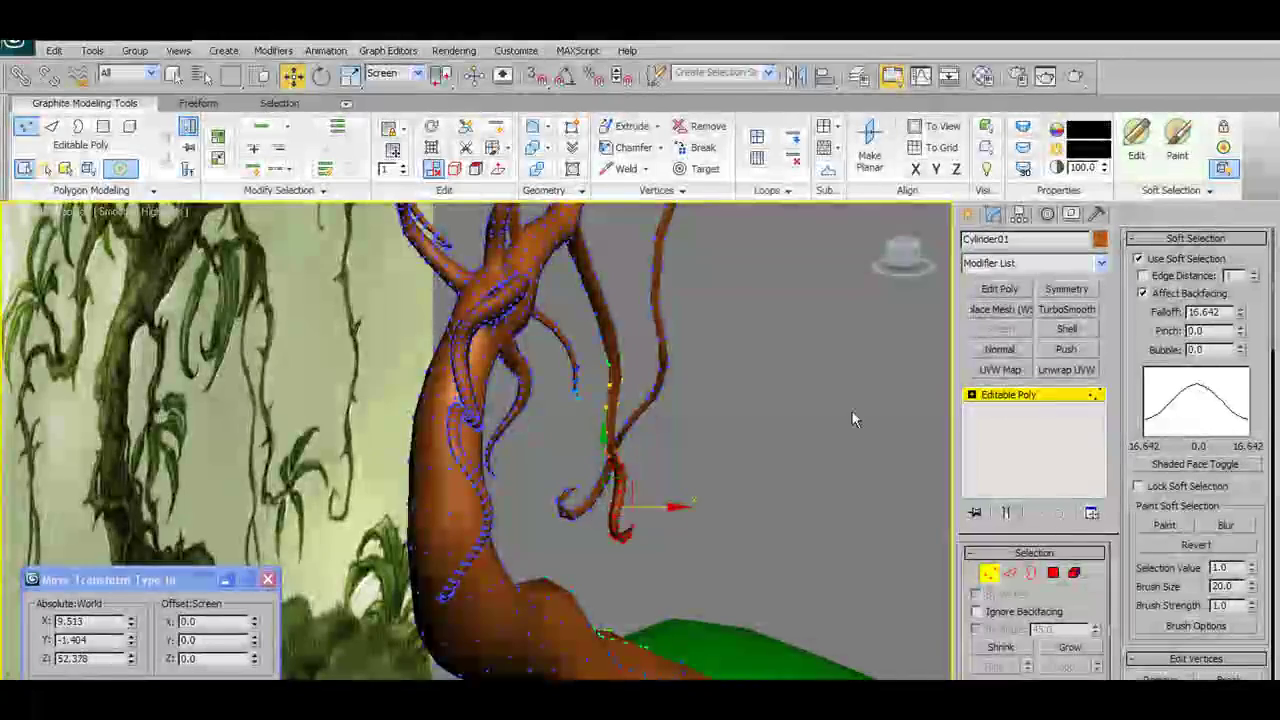
pyautogui.keyDown('alt'); pyautogui.moveTo(696, 527); pyautogui.dragTo(664, 525, button='middle'); pyautogui.keyUp('alt')
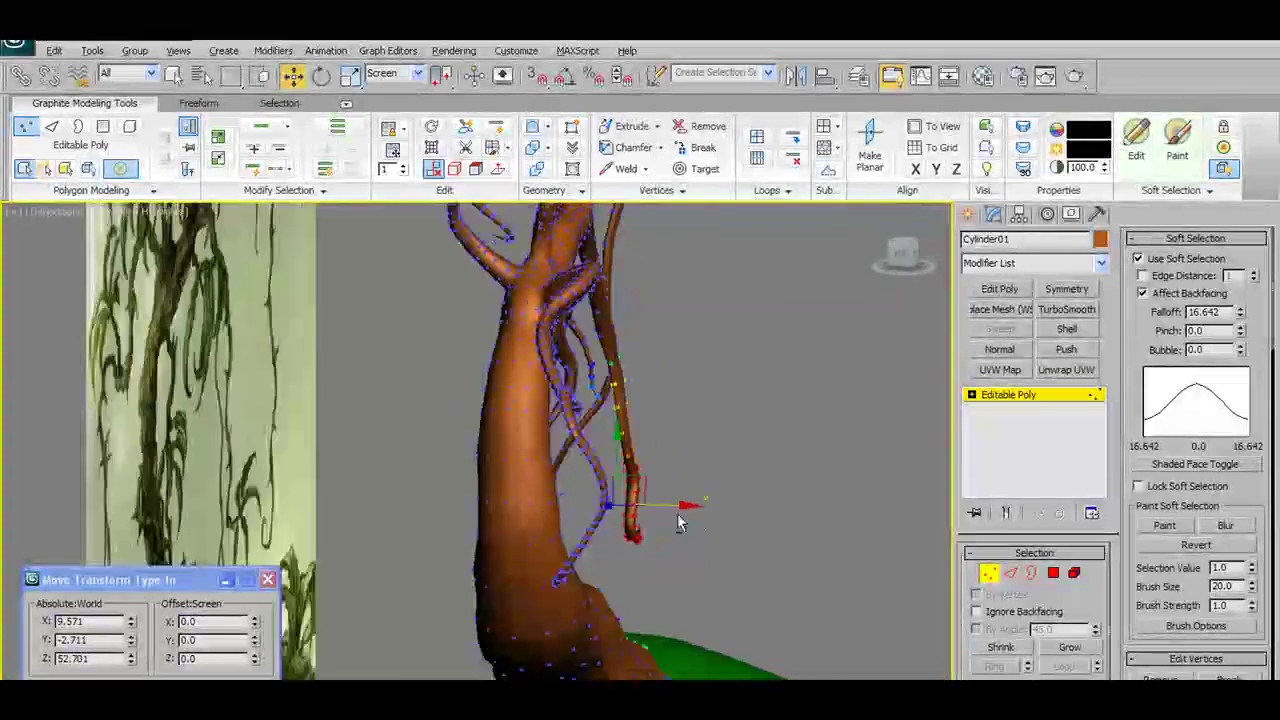
pyautogui.keyDown('alt'); pyautogui.moveTo(677, 513); pyautogui.dragTo(684, 510, button='middle'); pyautogui.keyUp('alt')
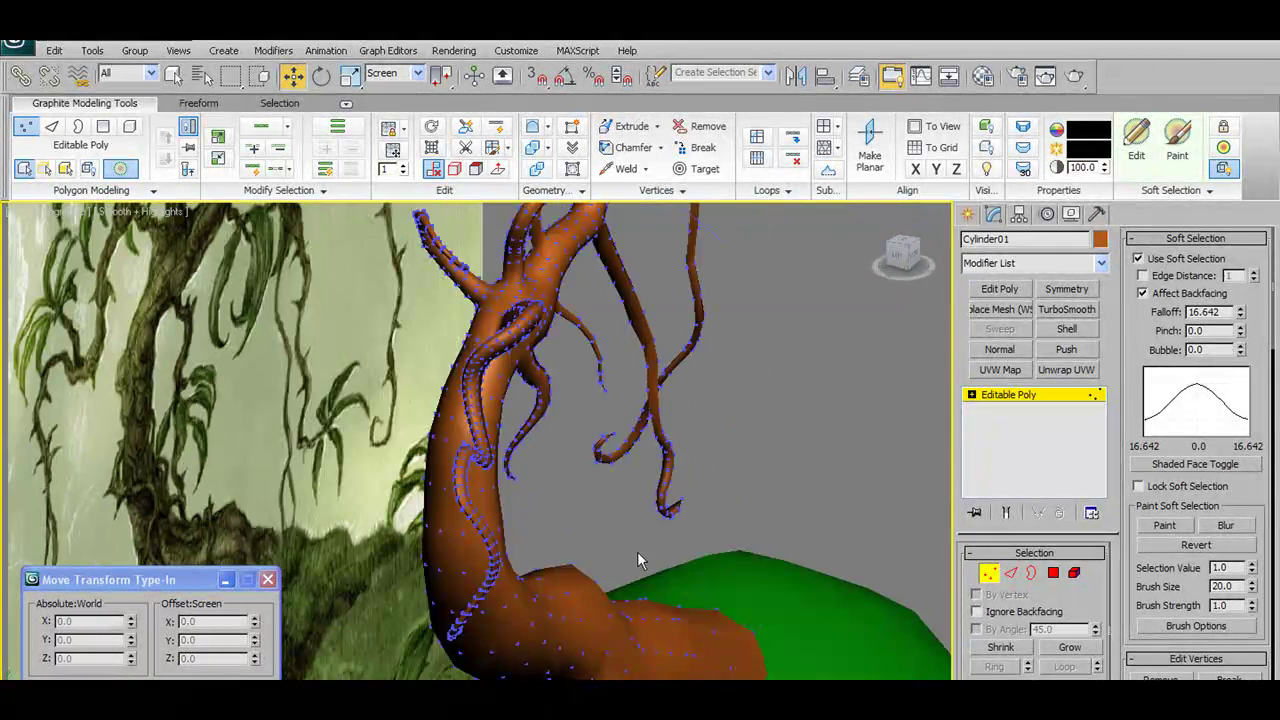
# - Select the tip of the middle hanging vine and move it to give the curl some depth
pyautogui.keyDown('alt'); pyautogui.moveTo(637, 551); pyautogui.dragTo(699, 510, button='middle'); pyautogui.keyUp('alt')
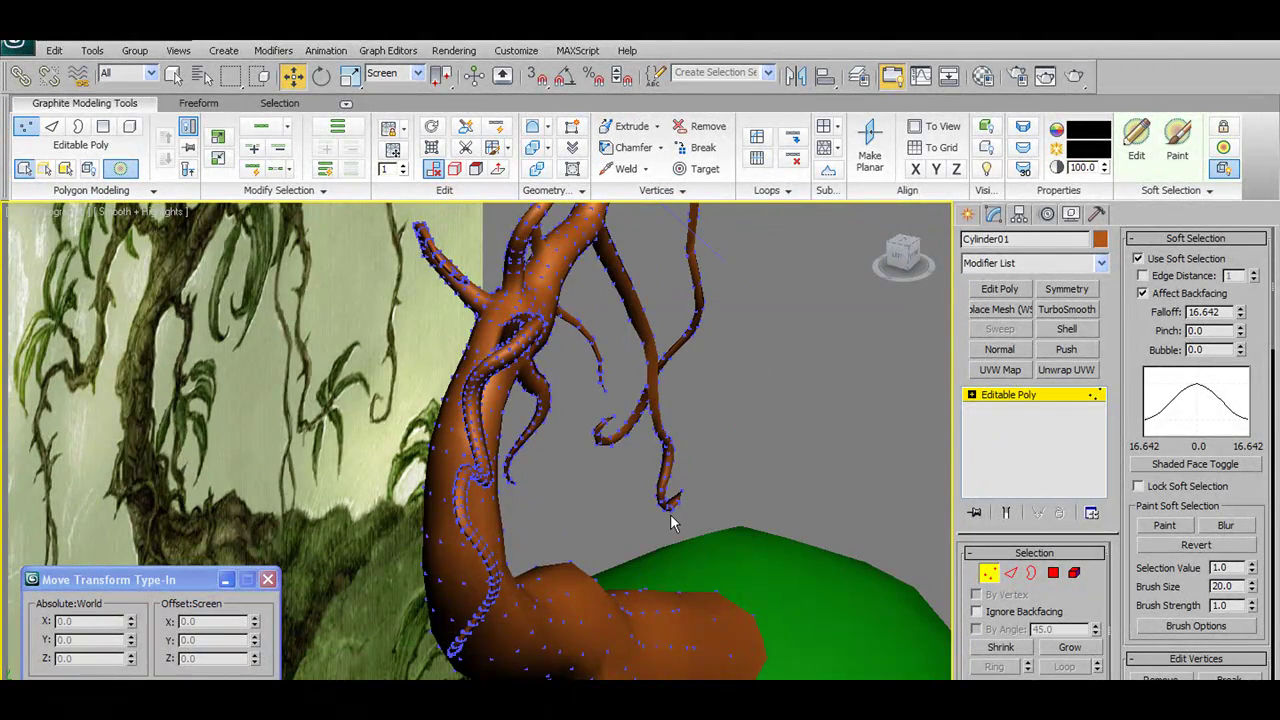
pyautogui.click(676, 508)
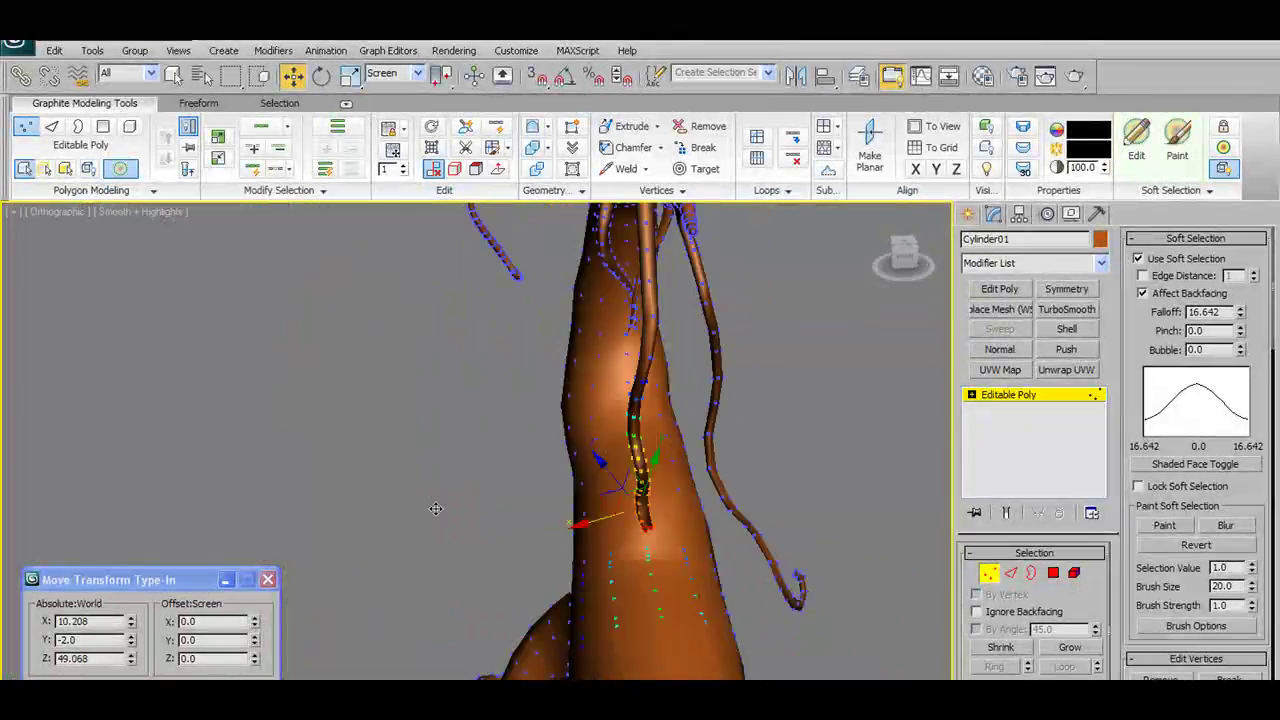
pyautogui.keyDown('alt'); pyautogui.moveTo(600, 400); pyautogui.dragTo(730, 551, button='middle'); pyautogui.keyUp('alt')
pyautogui.scroll(3, 731, 551)
pyautogui.moveTo(746, 480); pyautogui.dragTo(726, 522)
pyautogui.moveTo(735, 471); pyautogui.dragTo(773, 475)
# - Soft-select the end of the hanging vine on the opposite side of the trunk and shift it in depth
pyautogui.keyDown('alt'); pyautogui.moveTo(773, 484); pyautogui.dragTo(1000, 469, button='middle'); pyautogui.keyUp('alt')
pyautogui.scroll(-3, 702, 567)
pyautogui.keyDown('alt'); pyautogui.moveTo(702, 567); pyautogui.dragTo(1118, 587, button='middle'); pyautogui.keyUp('alt')
pyautogui.keyDown('alt'); pyautogui.moveTo(520, 586); pyautogui.dragTo(757, 560, button='middle'); pyautogui.keyUp('alt')
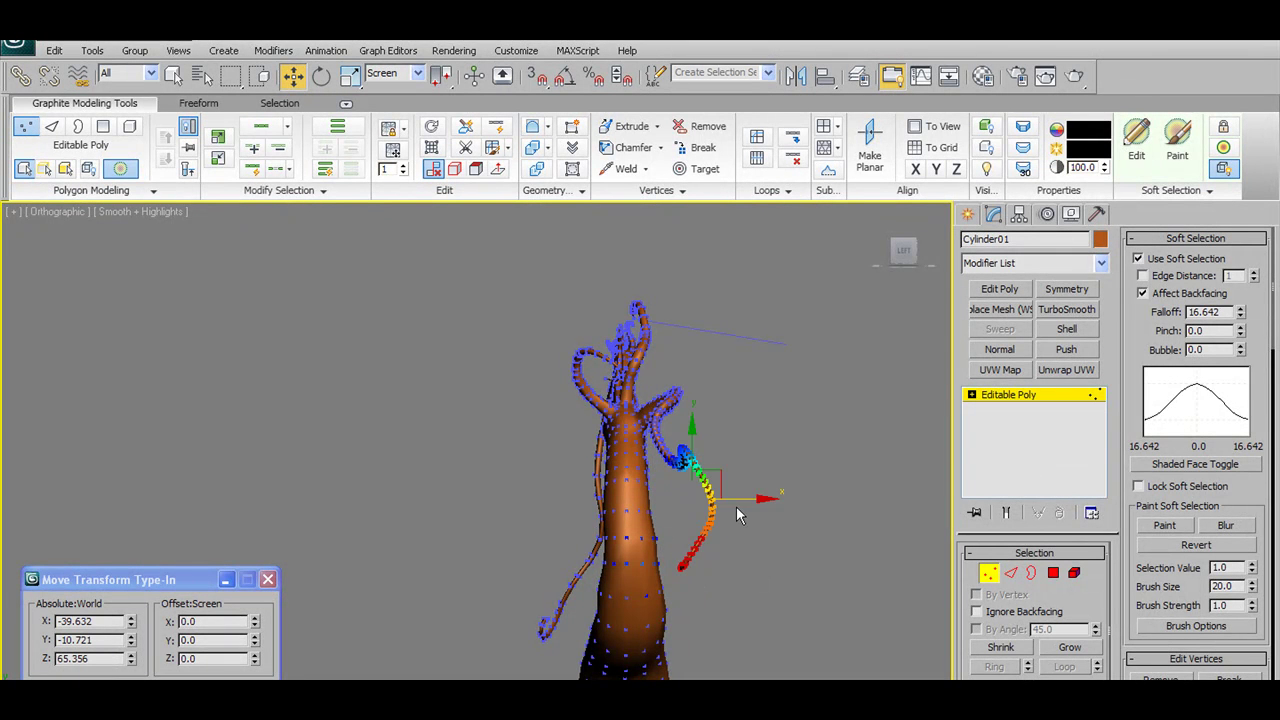
pyautogui.keyDown('alt'); pyautogui.moveTo(762, 506); pyautogui.dragTo(820, 477, button='middle'); pyautogui.keyUp('alt')
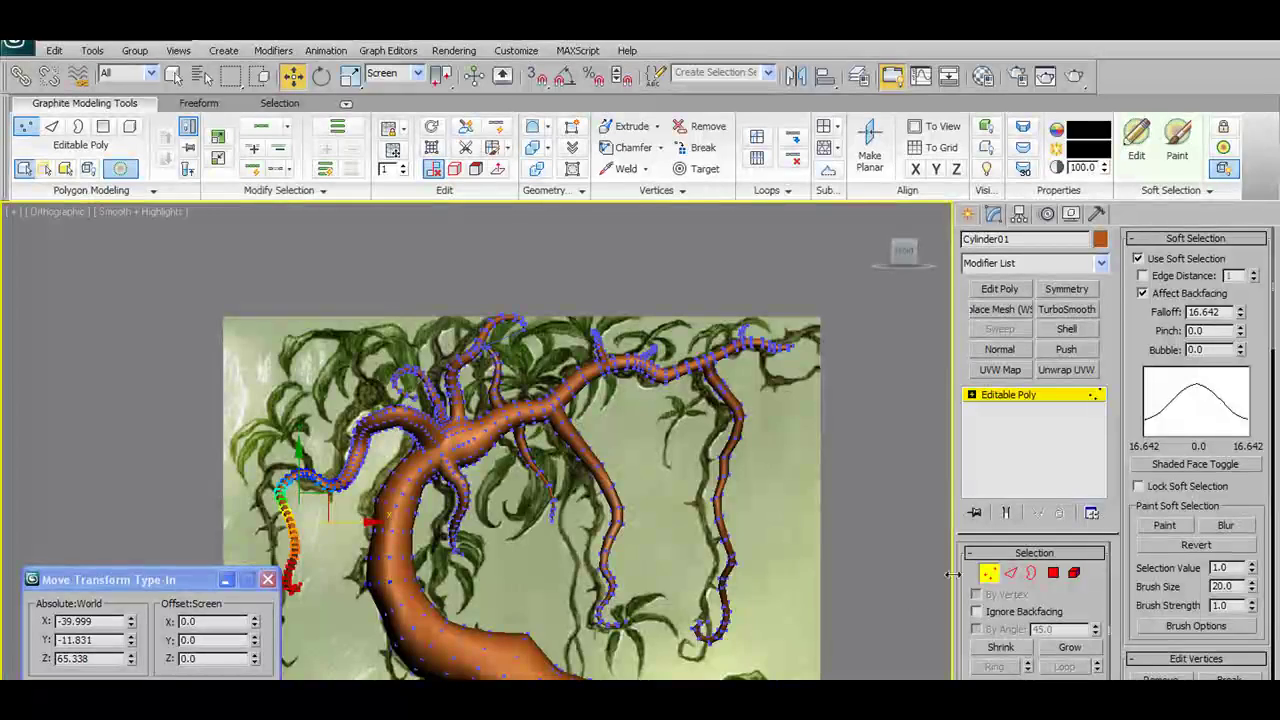
# - Leave vertex editing, turn on edged faces and examine the whole tree from the side and at an angle
pyautogui.click(990, 575)
pyautogui.scroll(-3, 714, 376)
pyautogui.keyDown('alt'); pyautogui.moveTo(714, 376); pyautogui.dragTo(594, 321, button='middle'); pyautogui.keyUp('alt')
pyautogui.moveTo(435, 337); pyautogui.dragTo(600, 547)
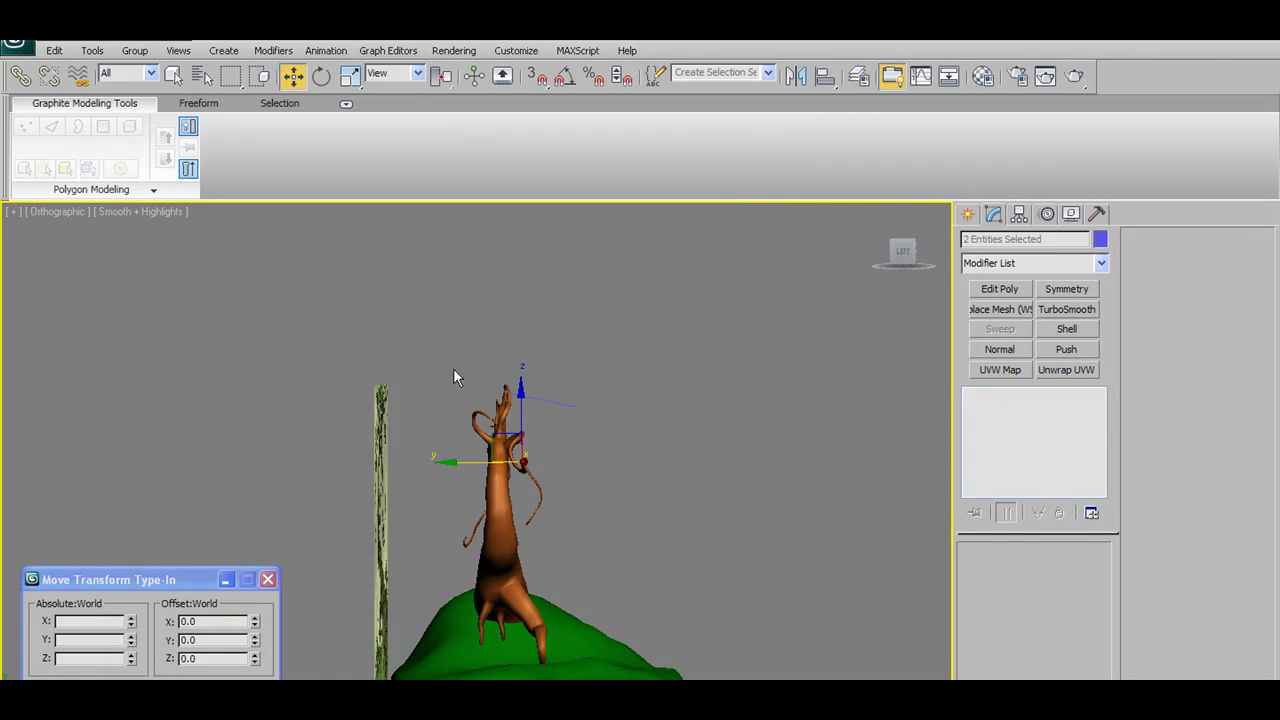
pyautogui.moveTo(598, 548); pyautogui.dragTo(595, 554)
pyautogui.keyDown('alt'); pyautogui.moveTo(662, 434); pyautogui.dragTo(551, 457, button='middle'); pyautogui.keyUp('alt')
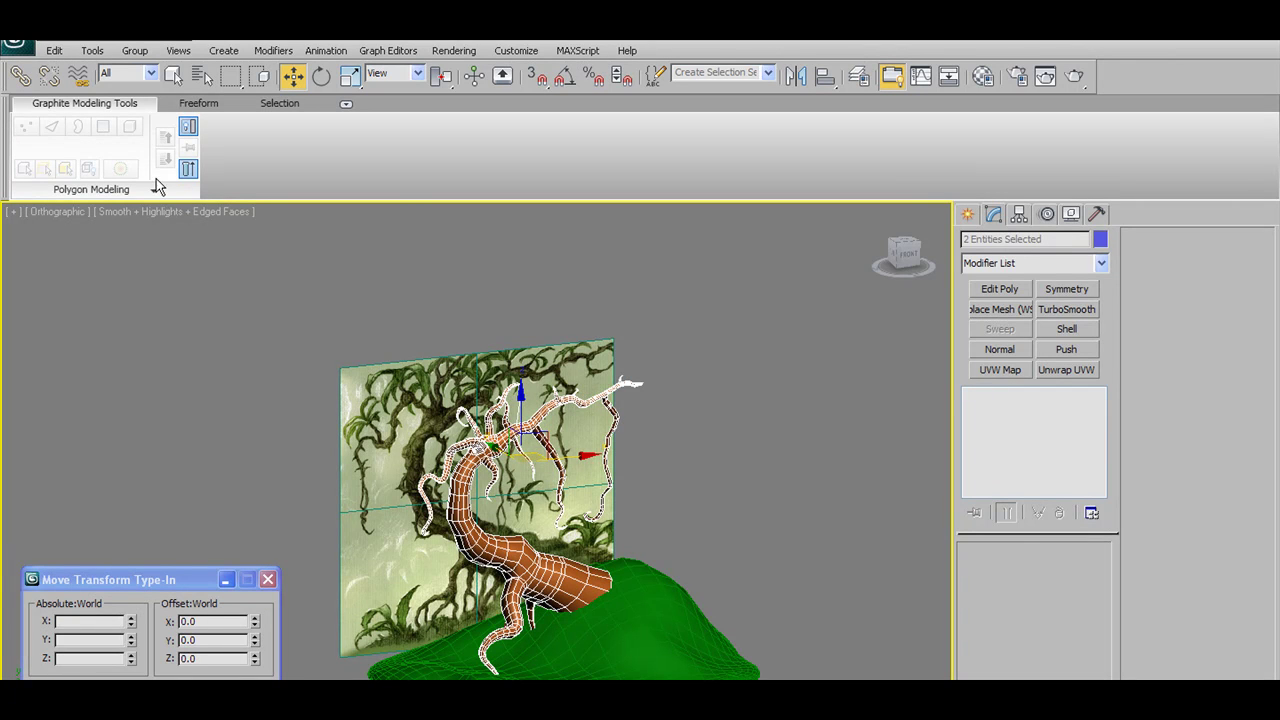
# - Select the stray line near the tree's upper branches and delete it from the scene
pyautogui.click(967, 214)
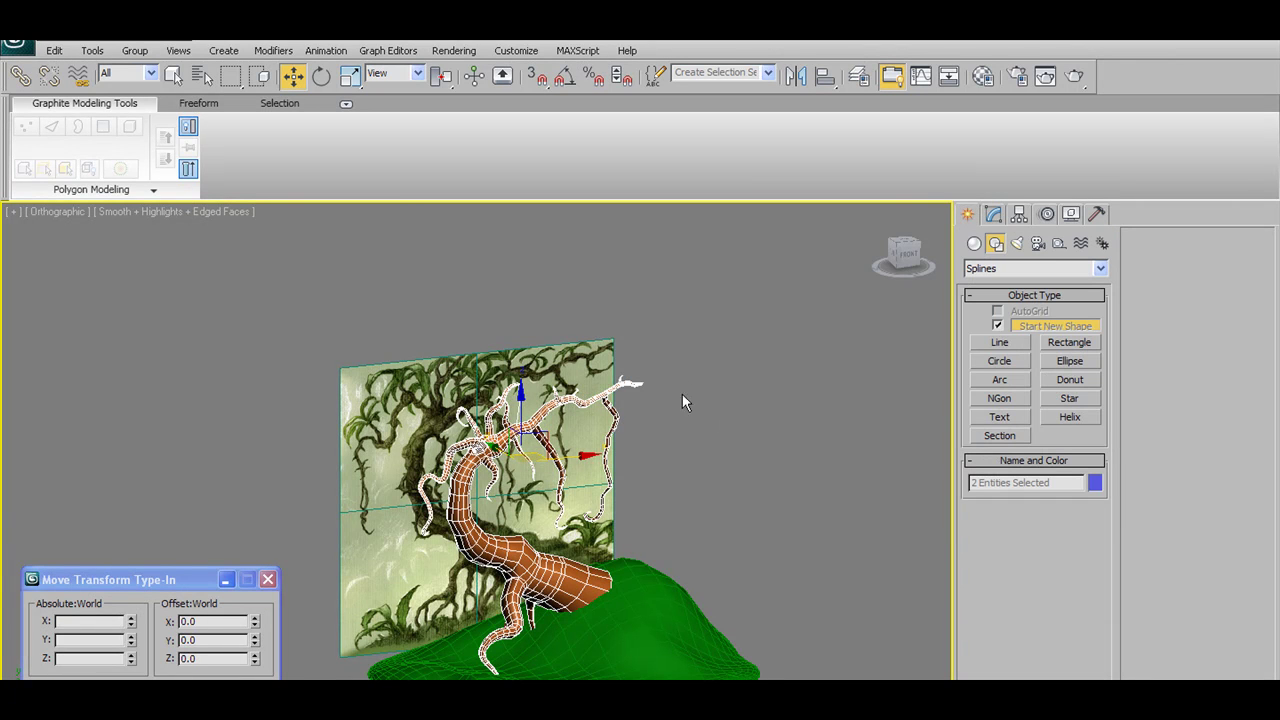
pyautogui.keyDown('alt'); pyautogui.moveTo(682, 402); pyautogui.dragTo(755, 413, button='middle'); pyautogui.keyUp('alt')
pyautogui.click(754, 414)
pyautogui.click(541, 401)
pyautogui.keyDown('alt'); pyautogui.moveTo(569, 406); pyautogui.dragTo(601, 391, button='middle'); pyautogui.keyUp('alt')
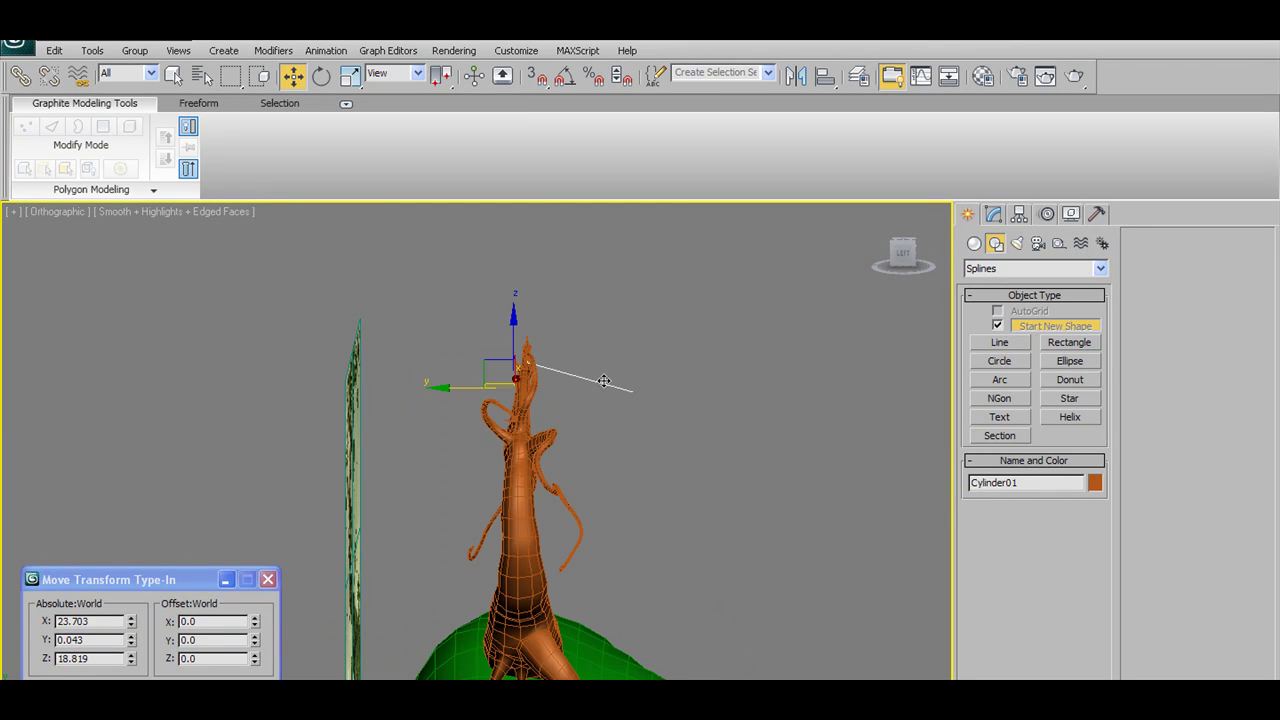
pyautogui.rightClick(645, 388)
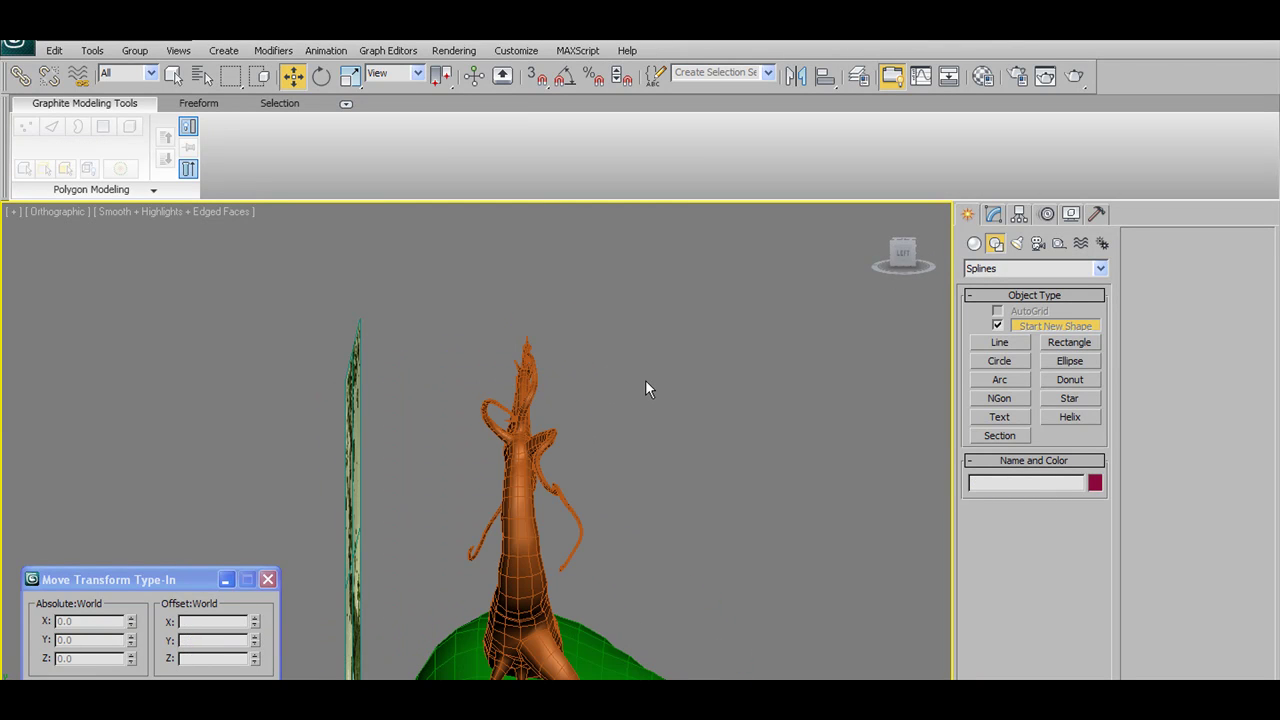
# - Select the tree and save the scene as a new 3ds Max file in the Max Files folder
pyautogui.click(536, 398)
pyautogui.keyDown('alt'); pyautogui.moveTo(661, 430); pyautogui.dragTo(640, 413, button='middle'); pyautogui.keyUp('alt')
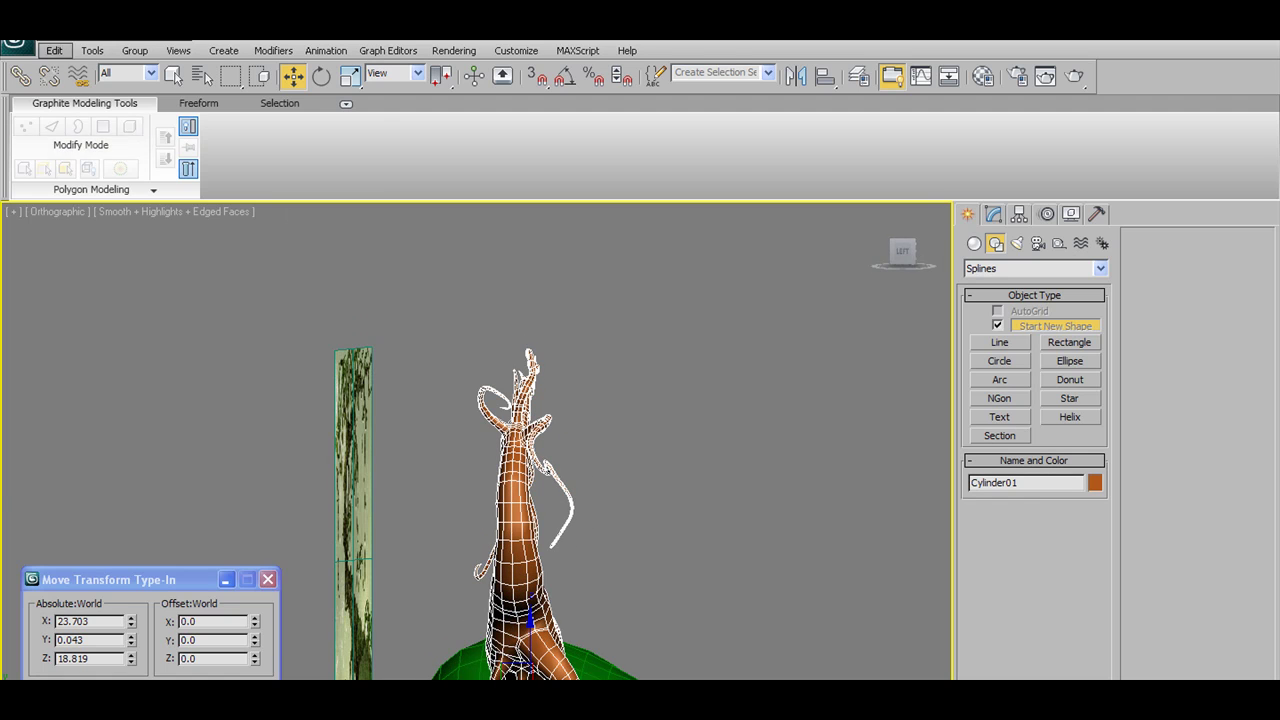
pyautogui.click(15, 45)
pyautogui.click(74, 240)
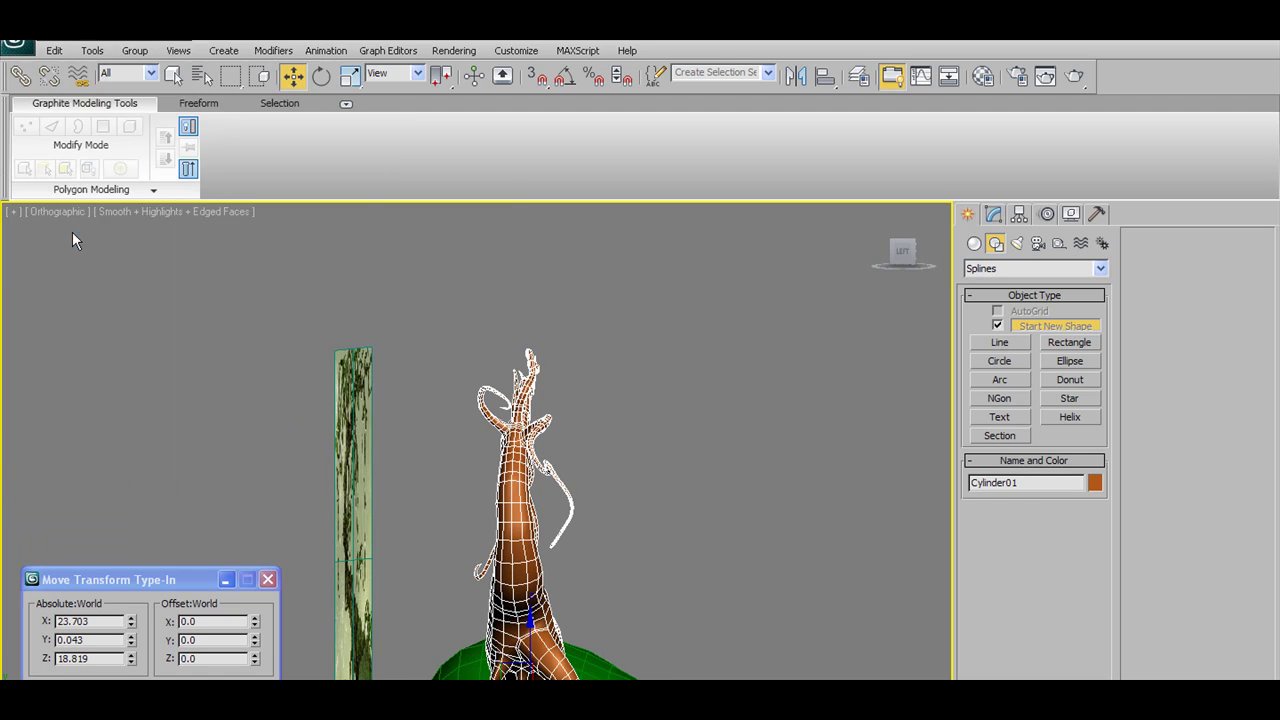
pyautogui.click(436, 246)
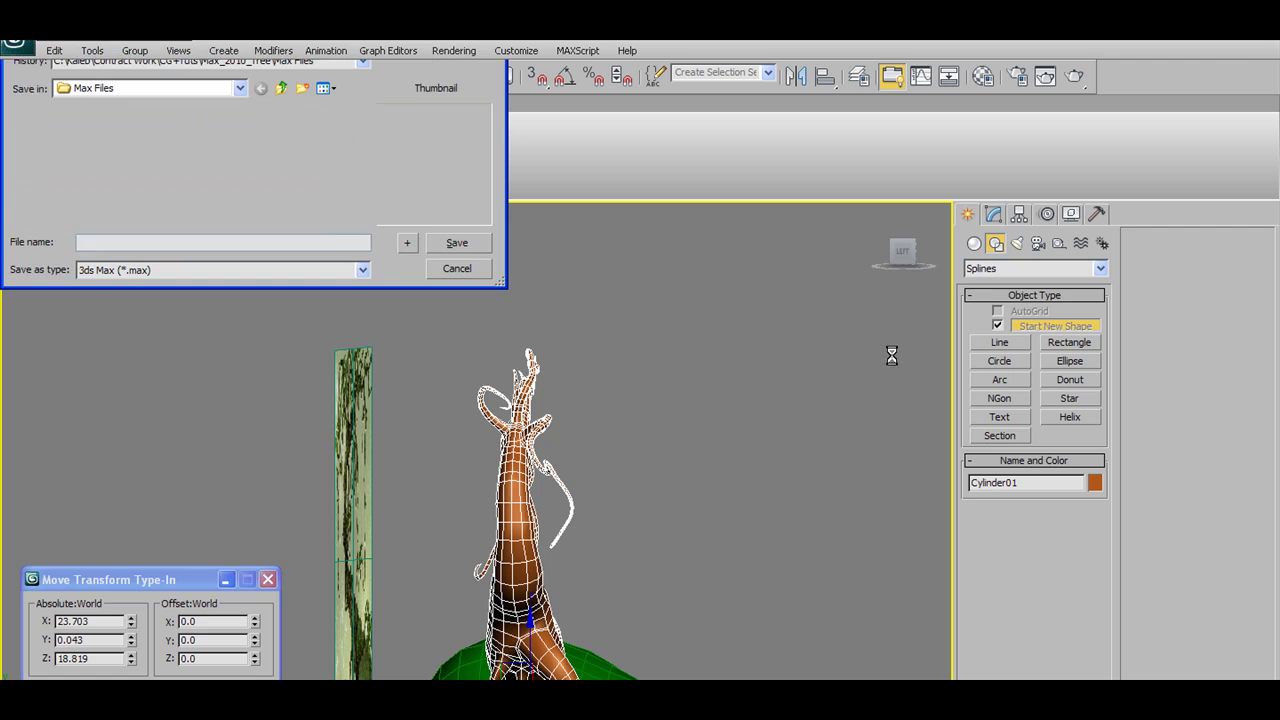
# - Soft-select the vertices of the tree's upper trunk, branches and vines with a falloff of 24.963
pyautogui.click(993, 214)
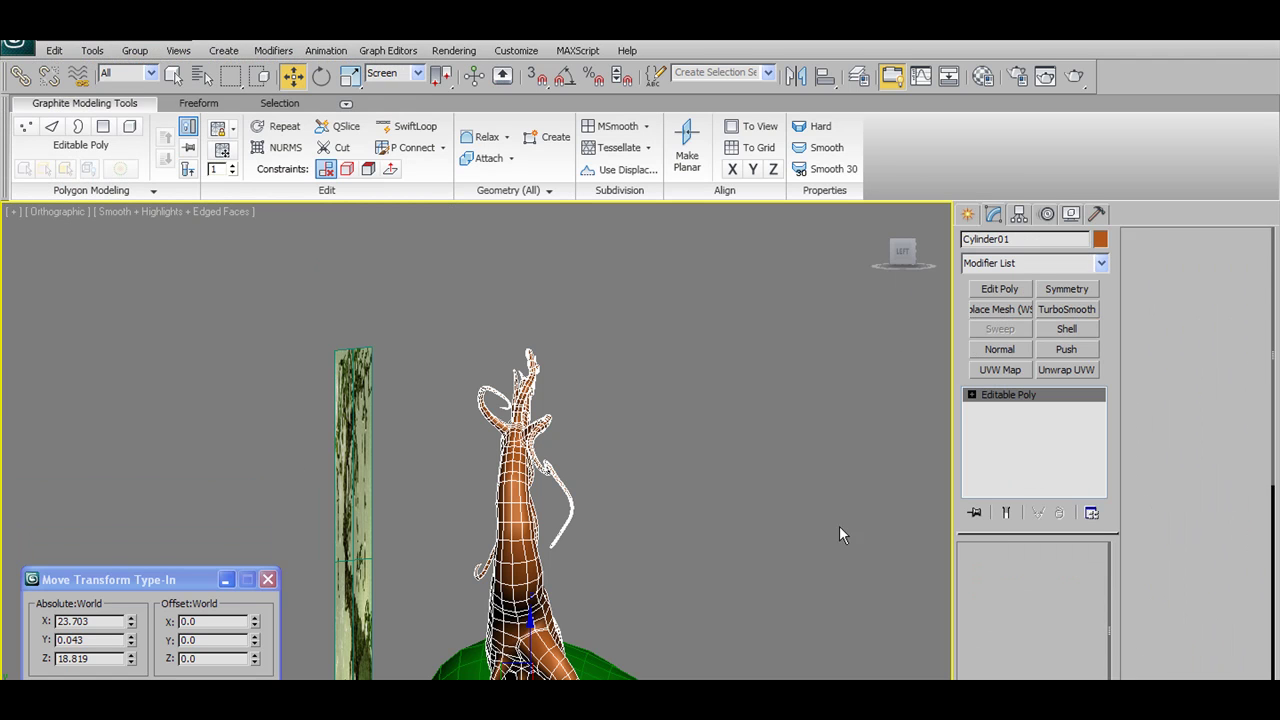
pyautogui.press('1')
pyautogui.moveTo(627, 374)
pyautogui.keyDown('alt'); pyautogui.mouseDown(button='middle')
pyautogui.moveTo(634, 392)
pyautogui.moveTo(450, 414)
pyautogui.moveTo(635, 391)
pyautogui.moveTo(624, 397)
pyautogui.mouseUp(button='middle'); pyautogui.keyUp('alt')
pyautogui.moveTo(445, 317); pyautogui.dragTo(666, 551)
pyautogui.keyDown('alt'); pyautogui.moveTo(666, 551); pyautogui.dragTo(565, 552, button='middle'); pyautogui.keyUp('alt')
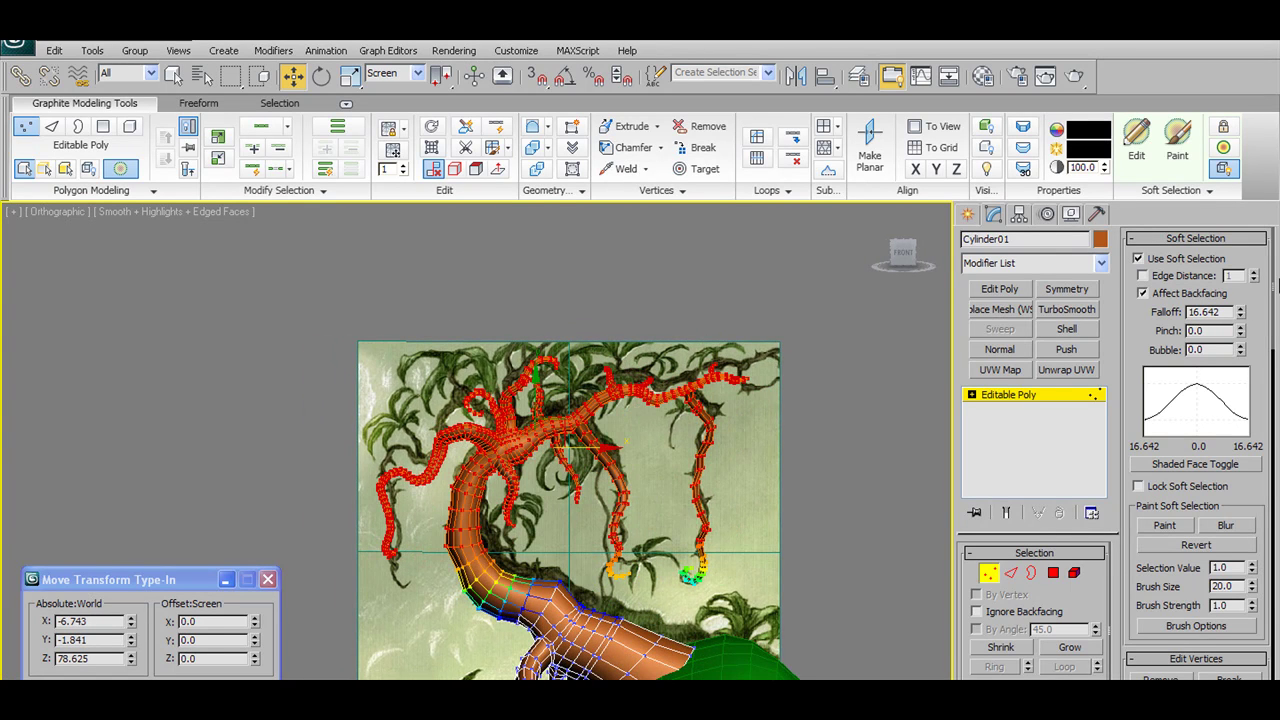
pyautogui.moveTo(1240, 316); pyautogui.dragTo(1250, 276)
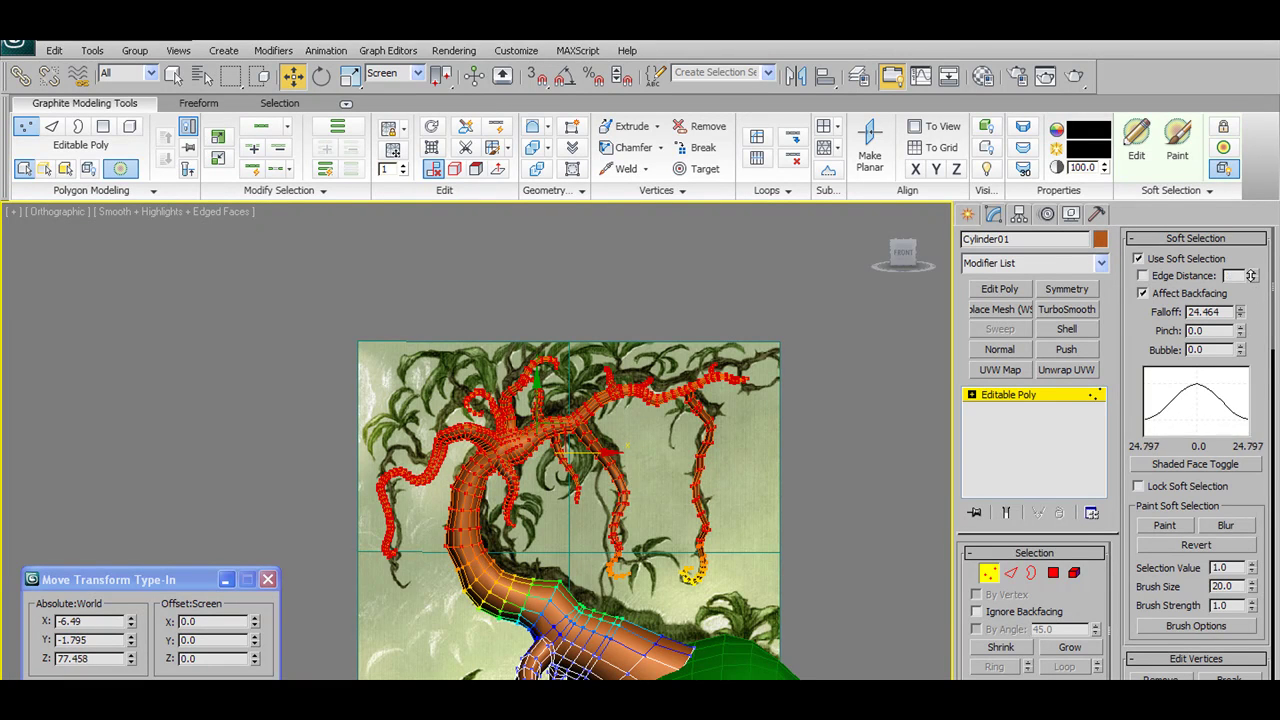
pyautogui.keyDown('alt'); pyautogui.moveTo(725, 480); pyautogui.dragTo(806, 512, button='middle'); pyautogui.keyUp('alt')
pyautogui.click(1138, 258)
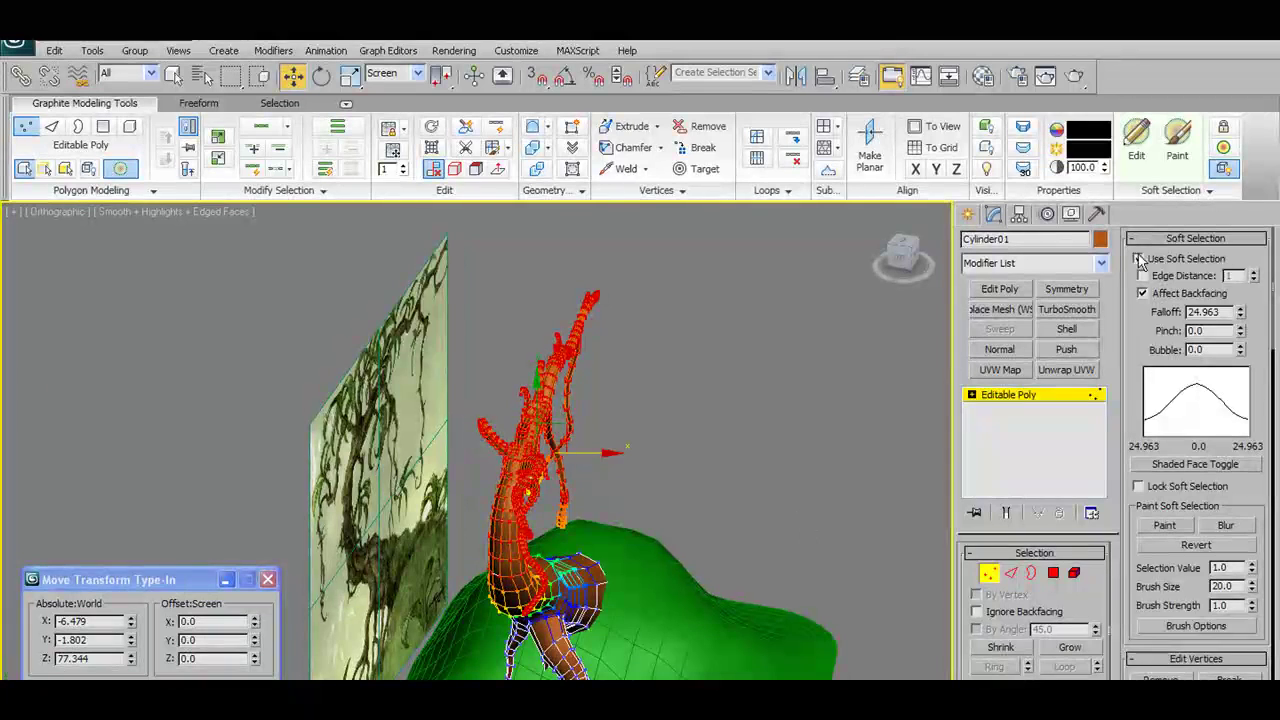
# - Apply a Bend modifier to the soft-selected upper part of the tree with an angle of 63 and a direction of 90
pyautogui.click(1100, 263)
pyautogui.scroll(4, 1010, 355)
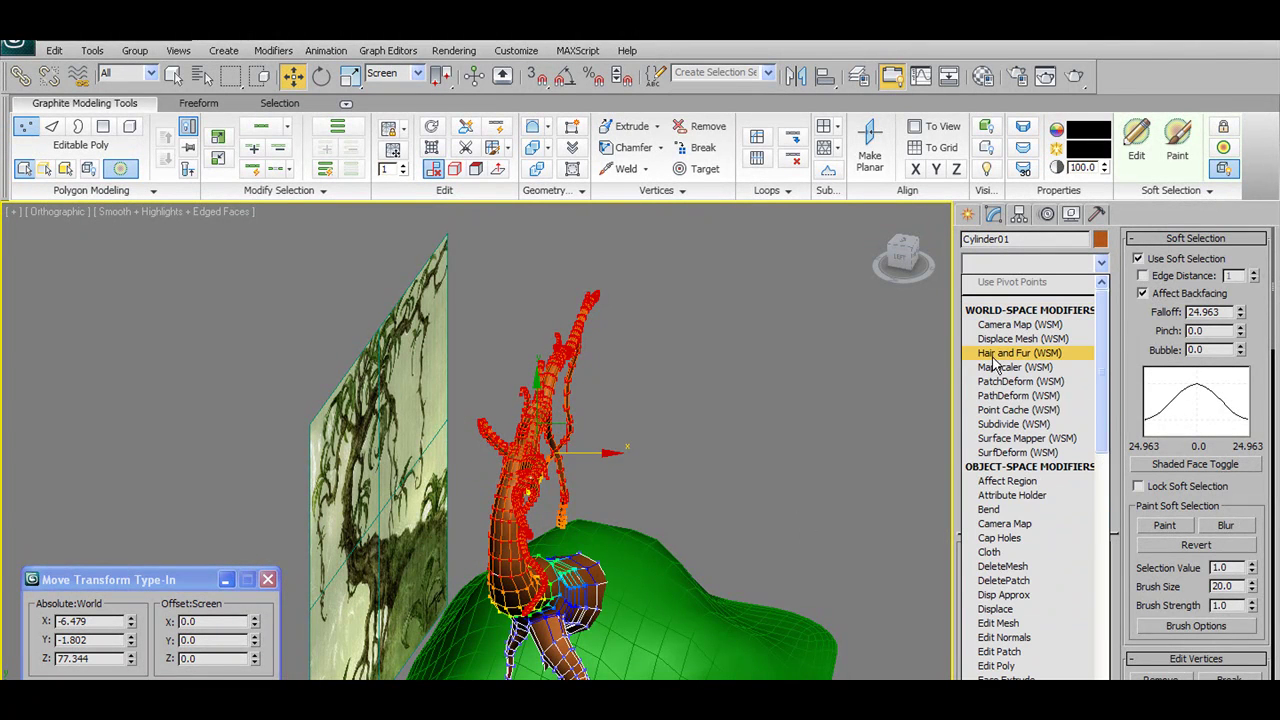
pyautogui.click(998, 512)
pyautogui.keyDown('alt'); pyautogui.moveTo(636, 410); pyautogui.dragTo(578, 372, button='middle'); pyautogui.keyUp('alt')
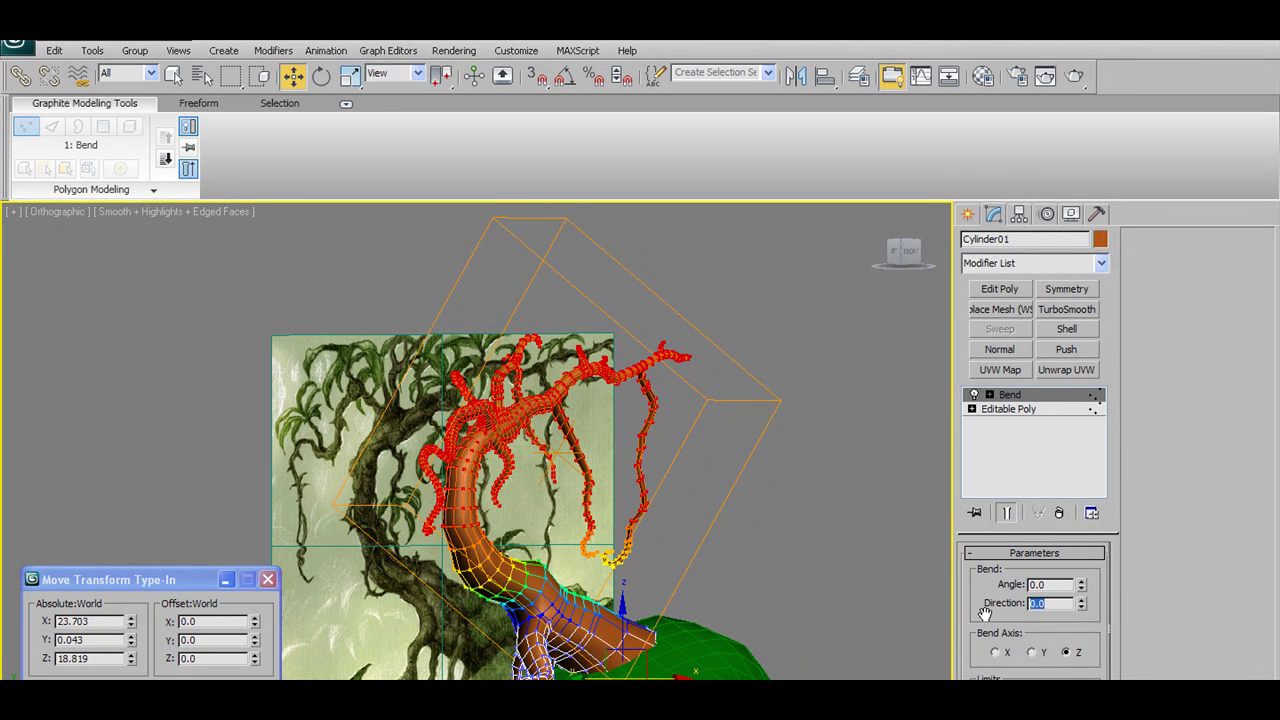
pyautogui.moveTo(1081, 588); pyautogui.dragTo(870, 497)
pyautogui.keyDown('alt'); pyautogui.moveTo(871, 490); pyautogui.dragTo(688, 515, button='middle'); pyautogui.keyUp('alt')
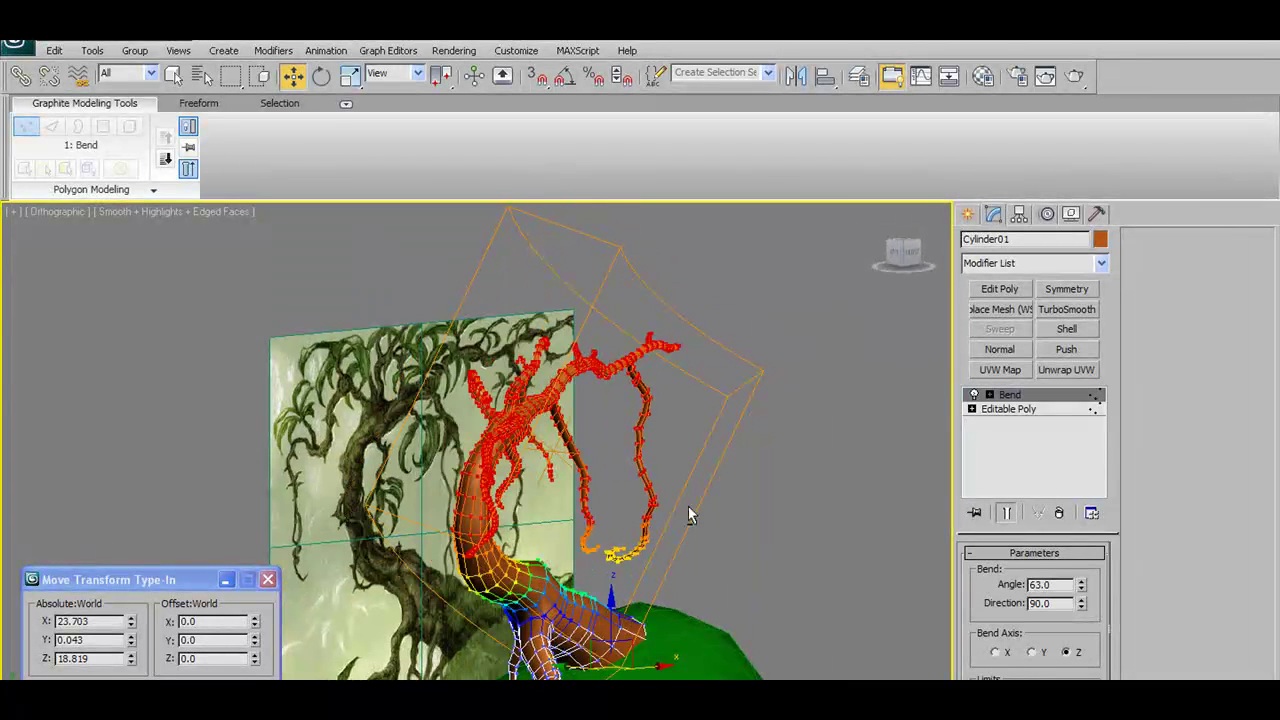
# - Try the Y bend axis, and set the tree's Bend modifier to the X axis
pyautogui.click(1037, 651)
pyautogui.keyDown('alt'); pyautogui.moveTo(734, 553); pyautogui.dragTo(763, 537, button='middle'); pyautogui.keyUp('alt')
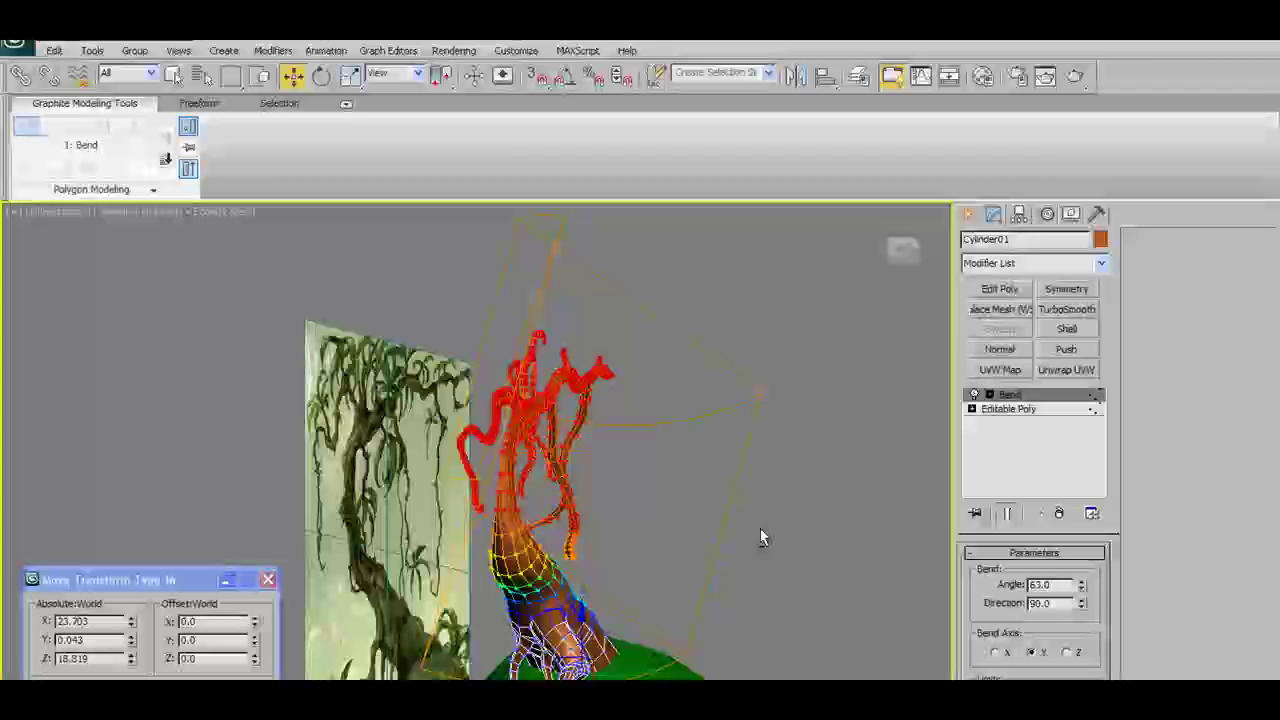
pyautogui.click(993, 651)
pyautogui.keyDown('alt'); pyautogui.moveTo(700, 570); pyautogui.dragTo(548, 556, button='middle'); pyautogui.keyUp('alt')
# - Rotate the Bend modifier's gizmo in the front view to align the tree's curve with the reference painting
pyautogui.click(990, 396)
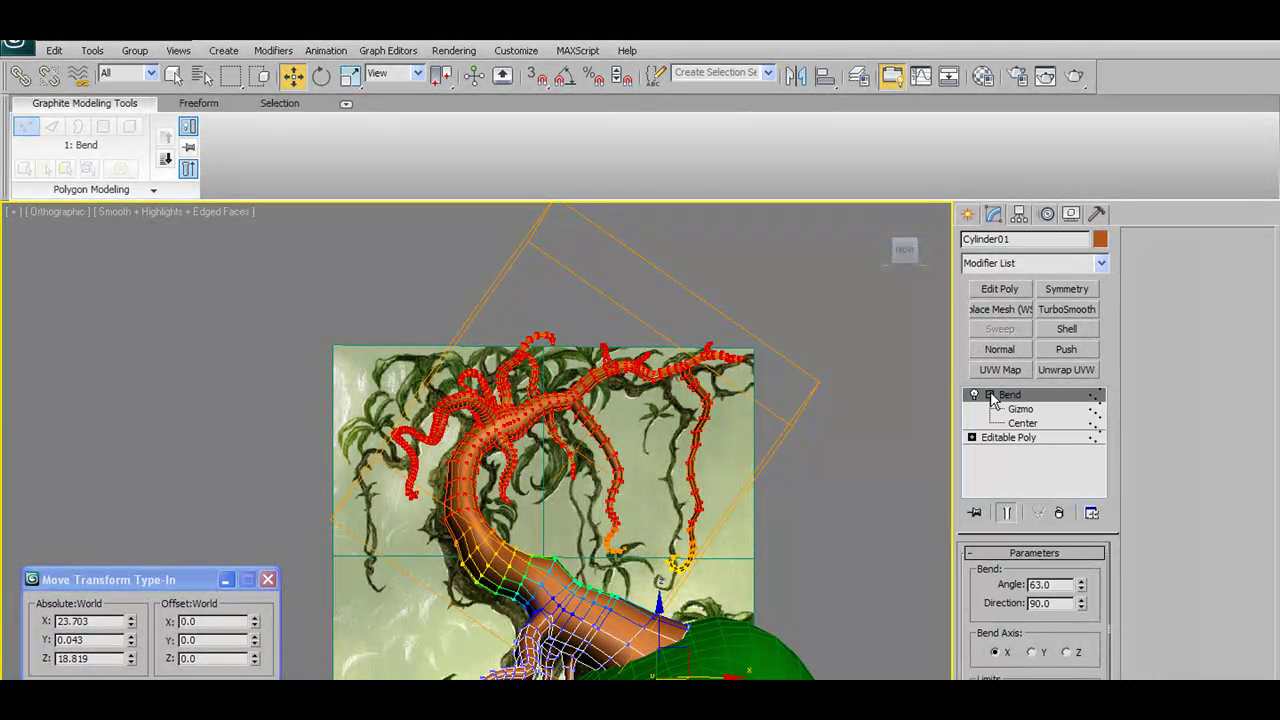
pyautogui.click(1023, 424)
pyautogui.click(1022, 409)
pyautogui.keyDown('alt'); pyautogui.moveTo(491, 281); pyautogui.dragTo(465, 275, button='middle'); pyautogui.keyUp('alt')
pyautogui.press('f')
pyautogui.scroll(4, 491, 334)
pyautogui.moveTo(491, 334); pyautogui.dragTo(516, 582, button='middle')
pyautogui.click(321, 77)
pyautogui.moveTo(565, 392); pyautogui.dragTo(638, 446)
# - Hide the edged-faces display to check the bent tree, and leave the Bend gizmo level
pyautogui.keyDown('alt'); pyautogui.moveTo(640, 452); pyautogui.dragTo(519, 287, button='middle'); pyautogui.keyUp('alt')
pyautogui.press('F4')
pyautogui.keyDown('alt'); pyautogui.moveTo(618, 412); pyautogui.dragTo(562, 426, button='middle'); pyautogui.keyUp('alt')
pyautogui.scroll(5, 660, 443)
pyautogui.scroll(-3, 742, 436)
pyautogui.click(992, 395)
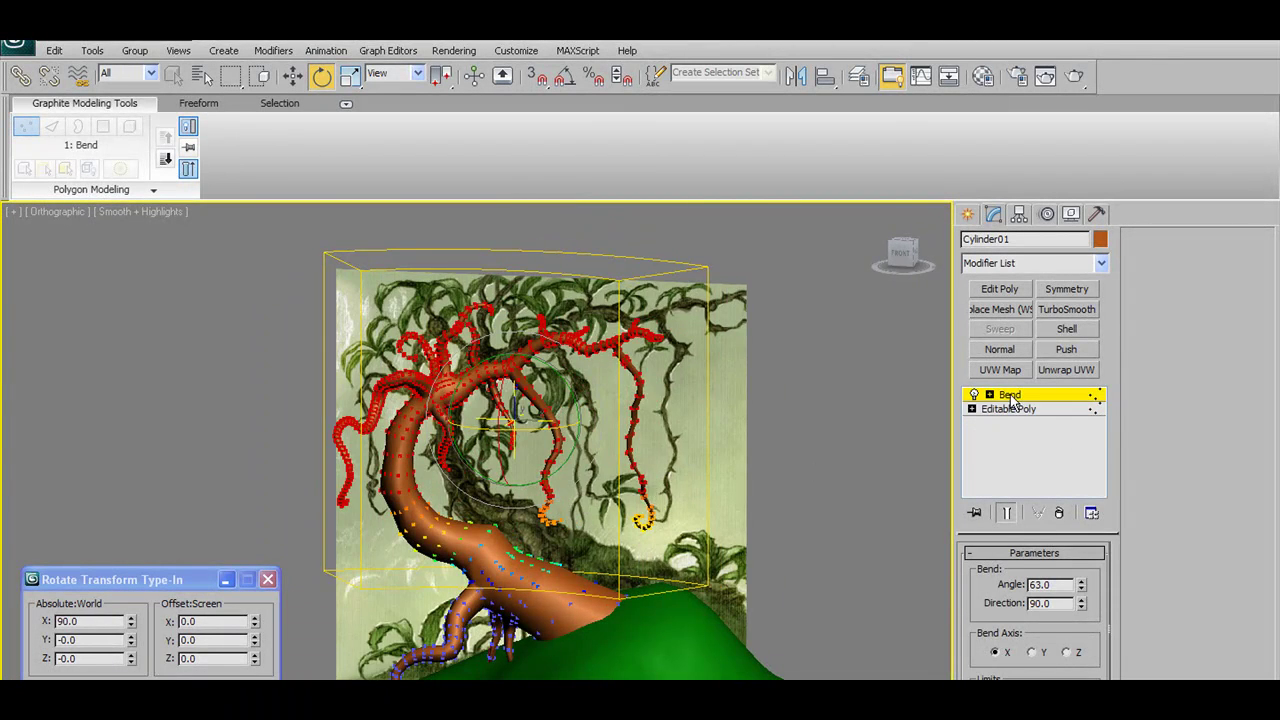
# - Collapse the Bend modifier into the tree's Editable Poly
pyautogui.rightClick(1009, 395)
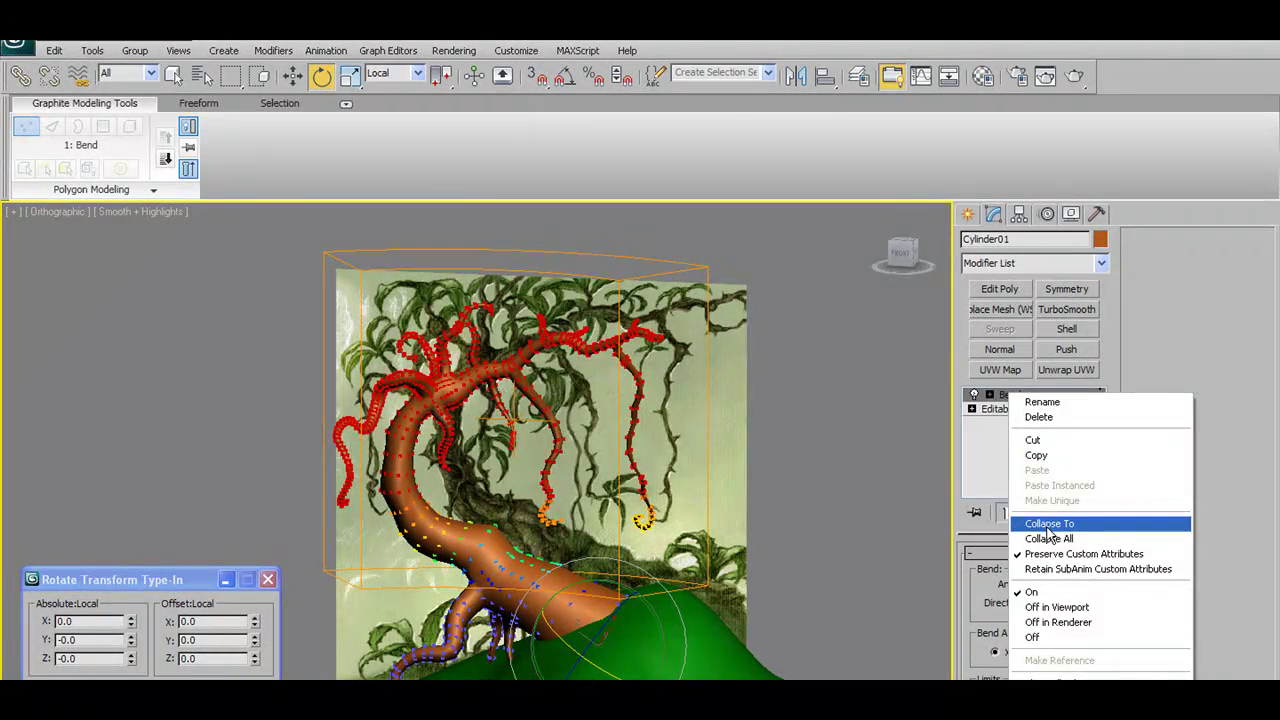
pyautogui.click(1049, 523)
pyautogui.click(719, 487)
# - Turn edged faces back on over the tree in the front view and save the scene
pyautogui.keyDown('alt'); pyautogui.moveTo(550, 420); pyautogui.dragTo(411, 423, button='middle'); pyautogui.keyUp('alt')
pyautogui.press('f')
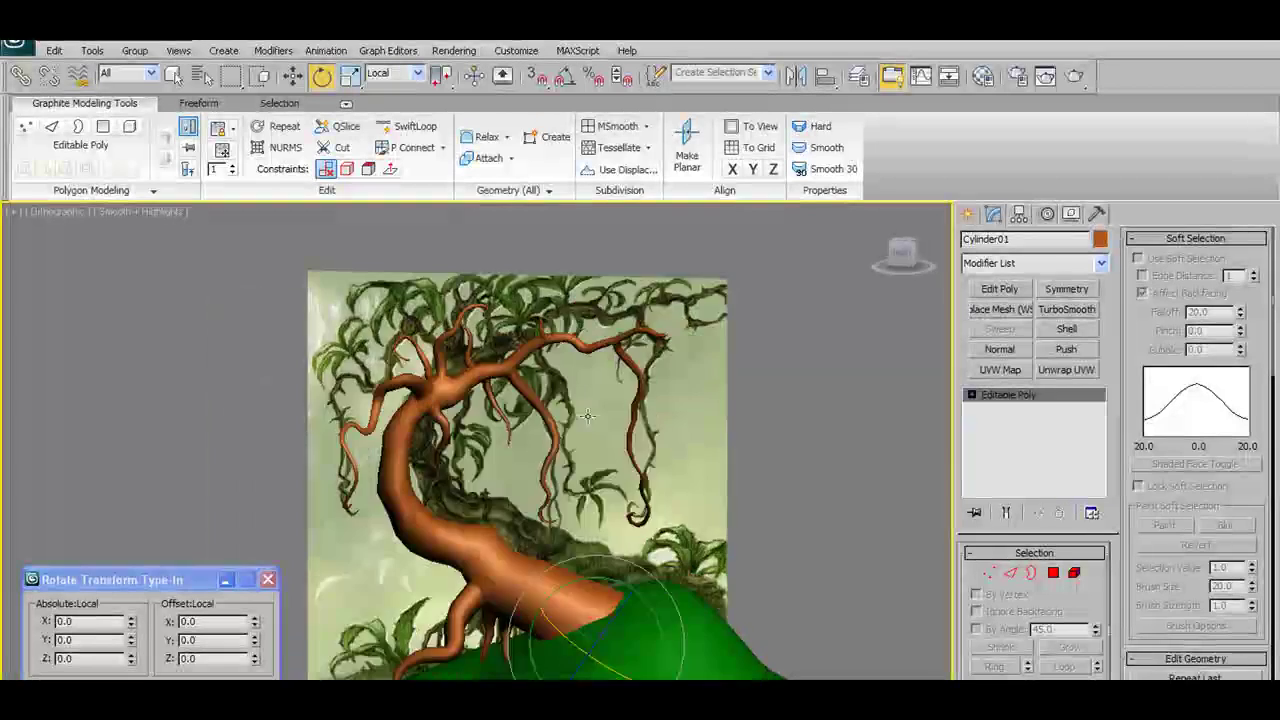
pyautogui.scroll(8, 576, 418)
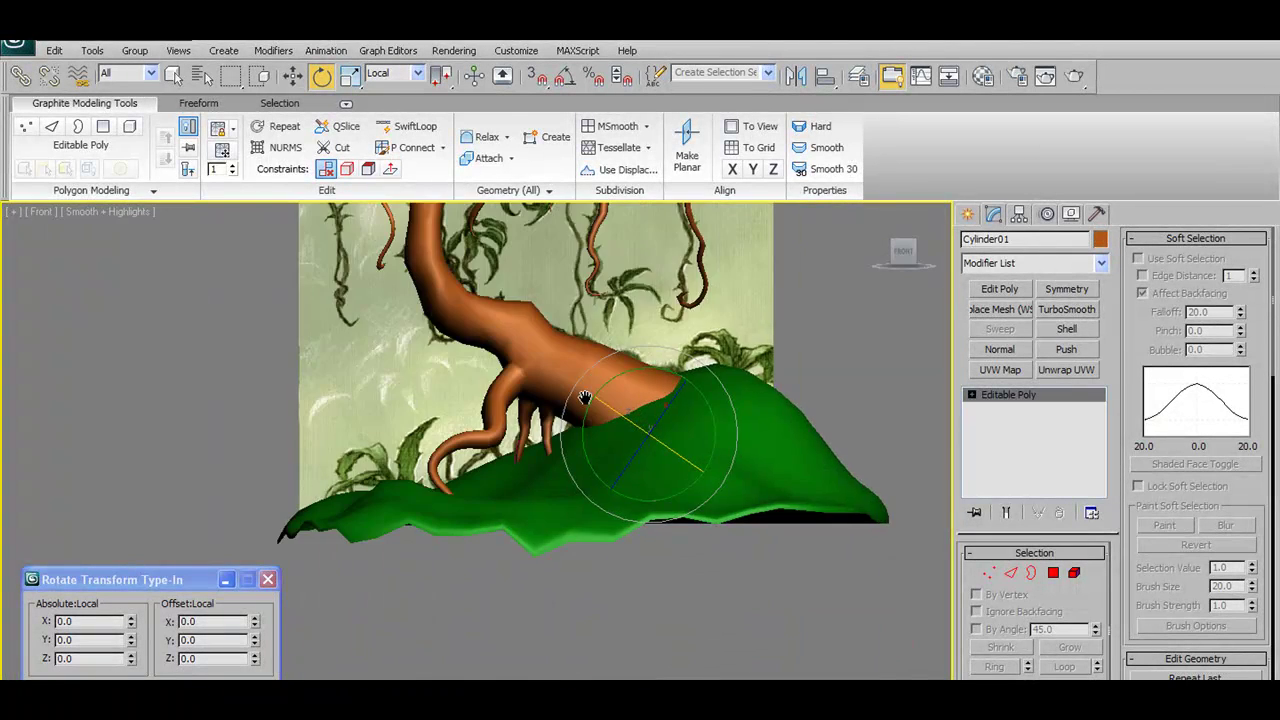
pyautogui.scroll(-10, 698, 487)
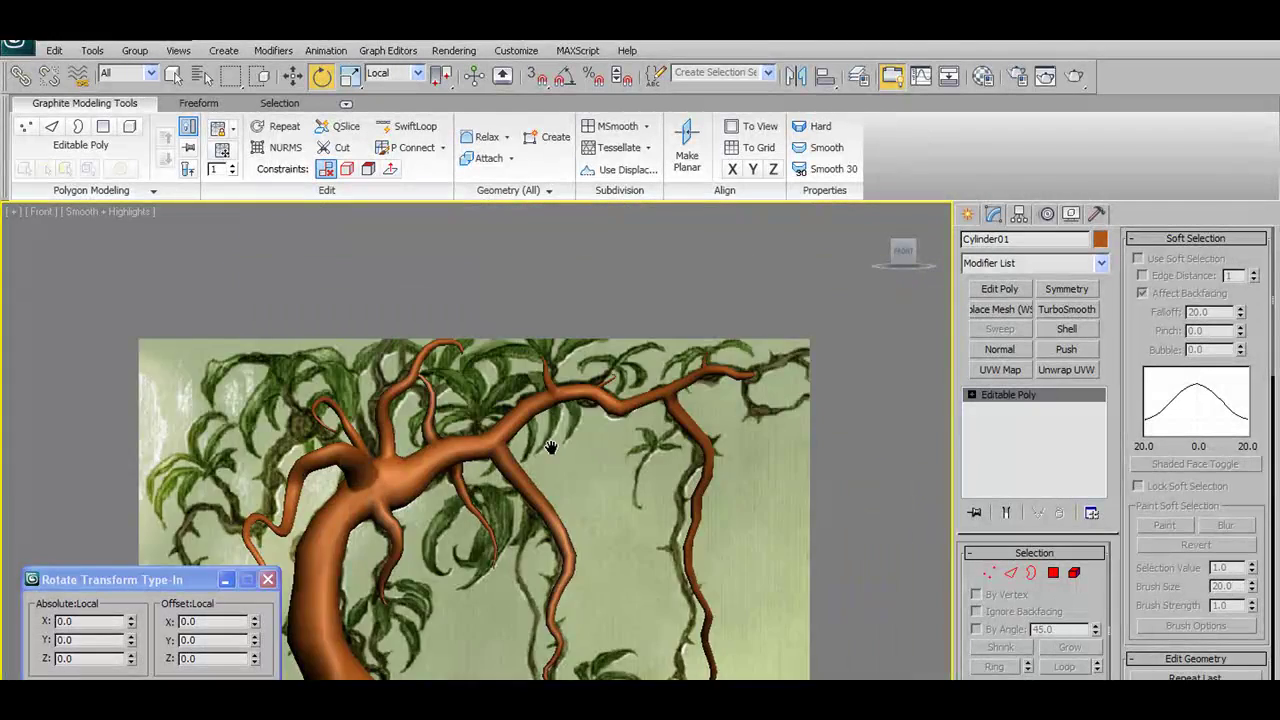
pyautogui.scroll(3, 694, 413)
pyautogui.moveTo(694, 413); pyautogui.dragTo(701, 443, button='middle')
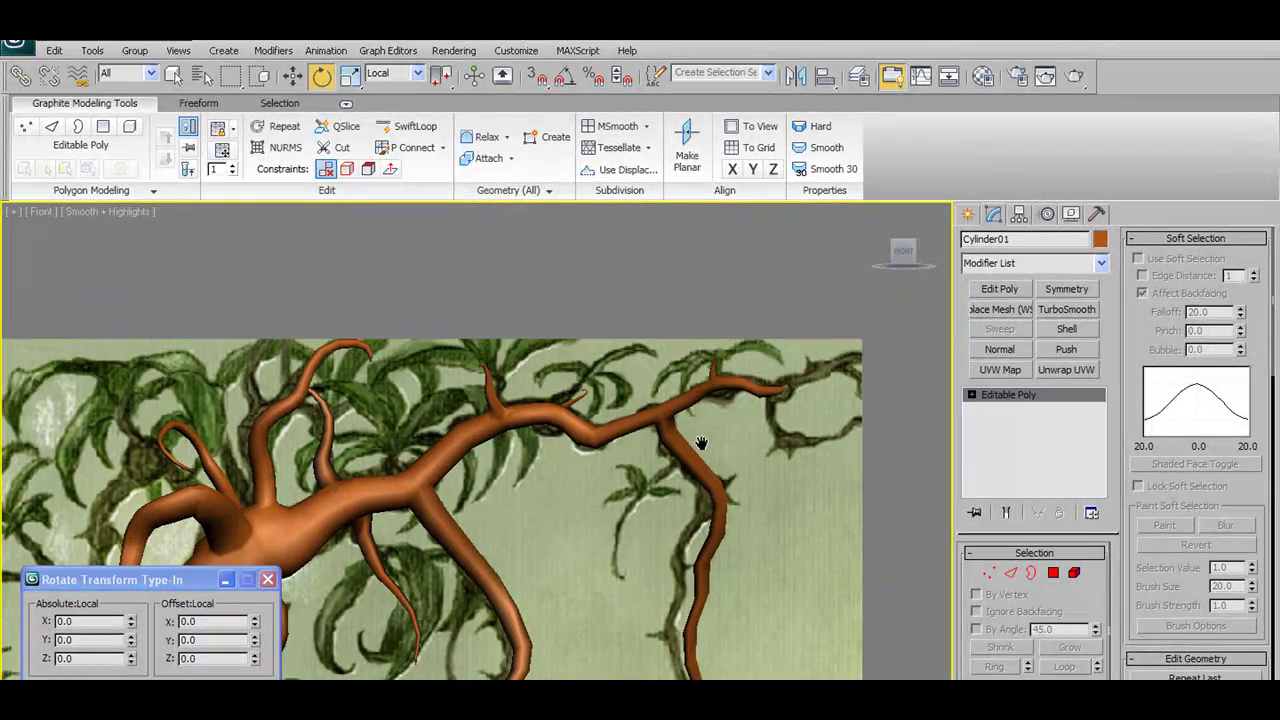
pyautogui.scroll(3, 701, 443)
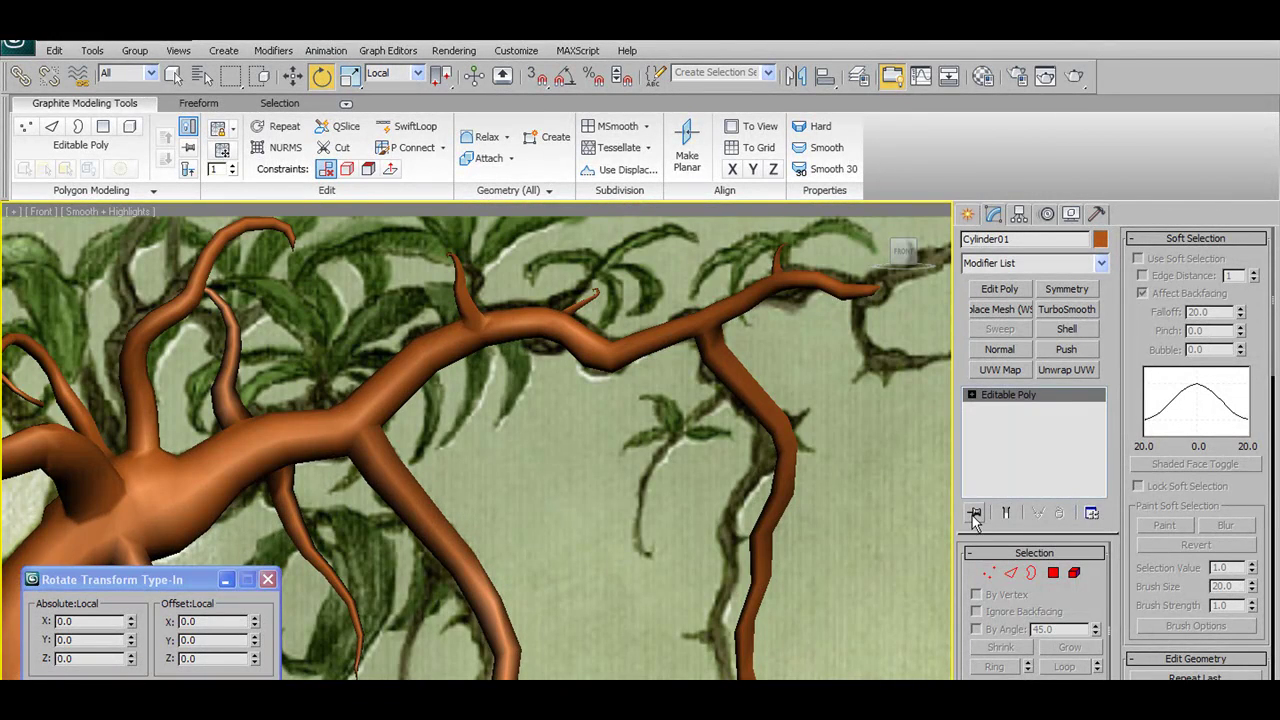
pyautogui.press('F4')
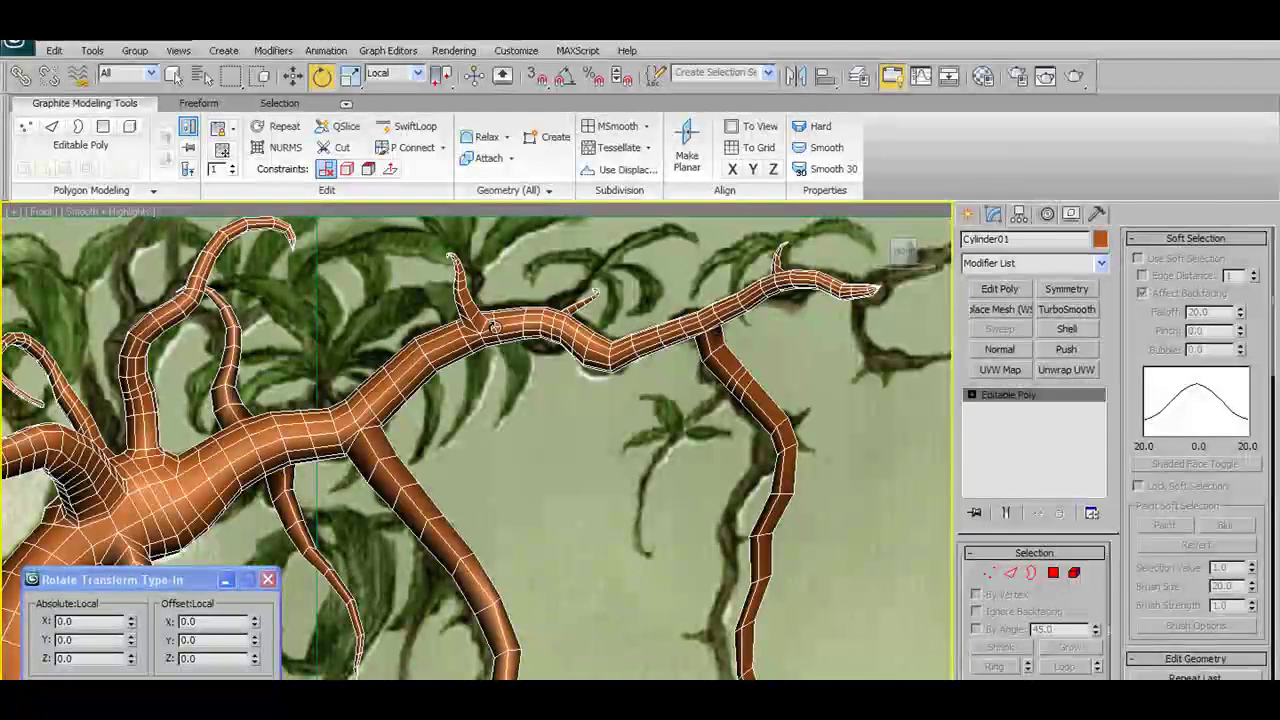
pyautogui.click(33, 47)
pyautogui.click(57, 193)
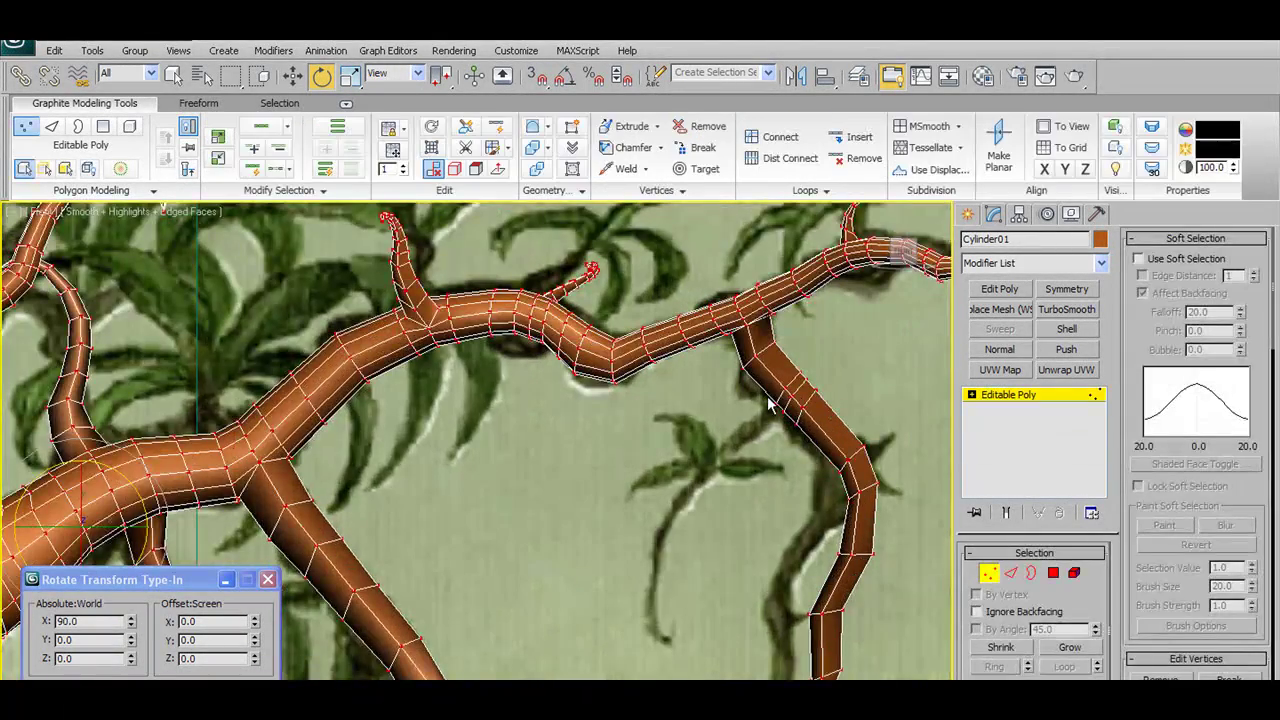
# - Slide a ring of vertices up the right-hand hanging branch with the Edge constraint on
pyautogui.moveTo(770, 403); pyautogui.dragTo(588, 436, button='middle')
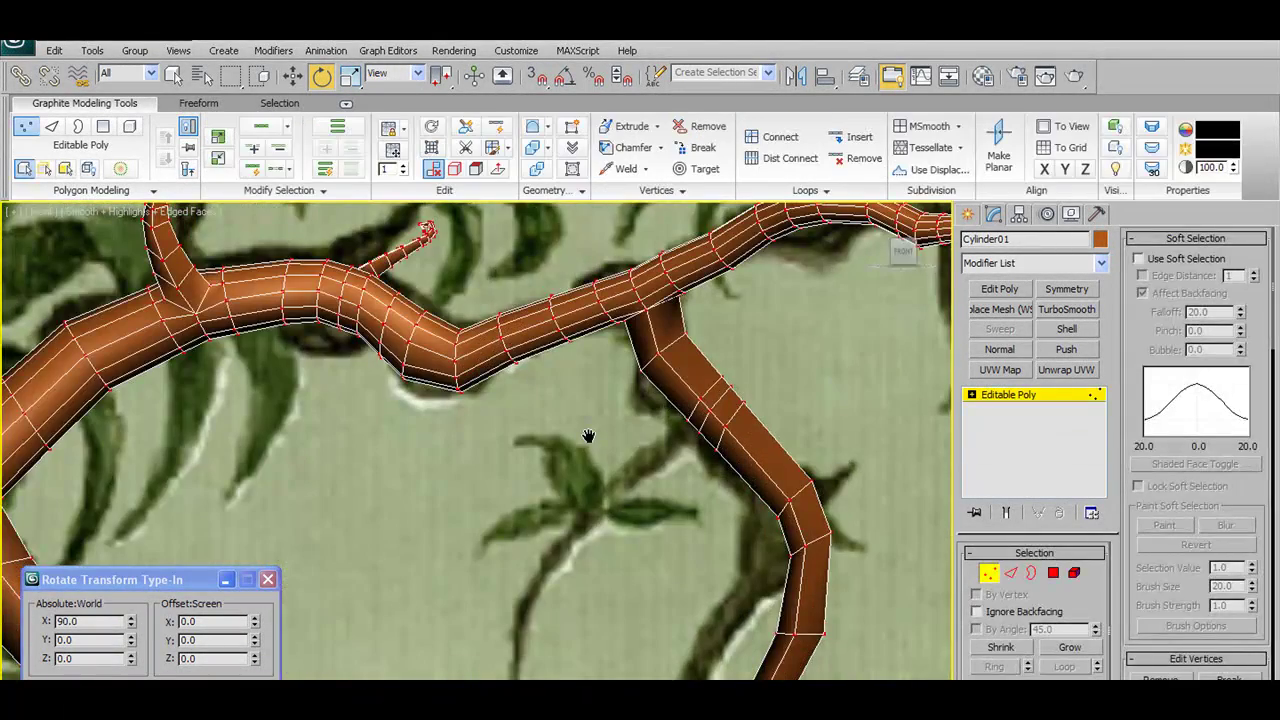
pyautogui.moveTo(727, 462); pyautogui.dragTo(610, 450, button='middle')
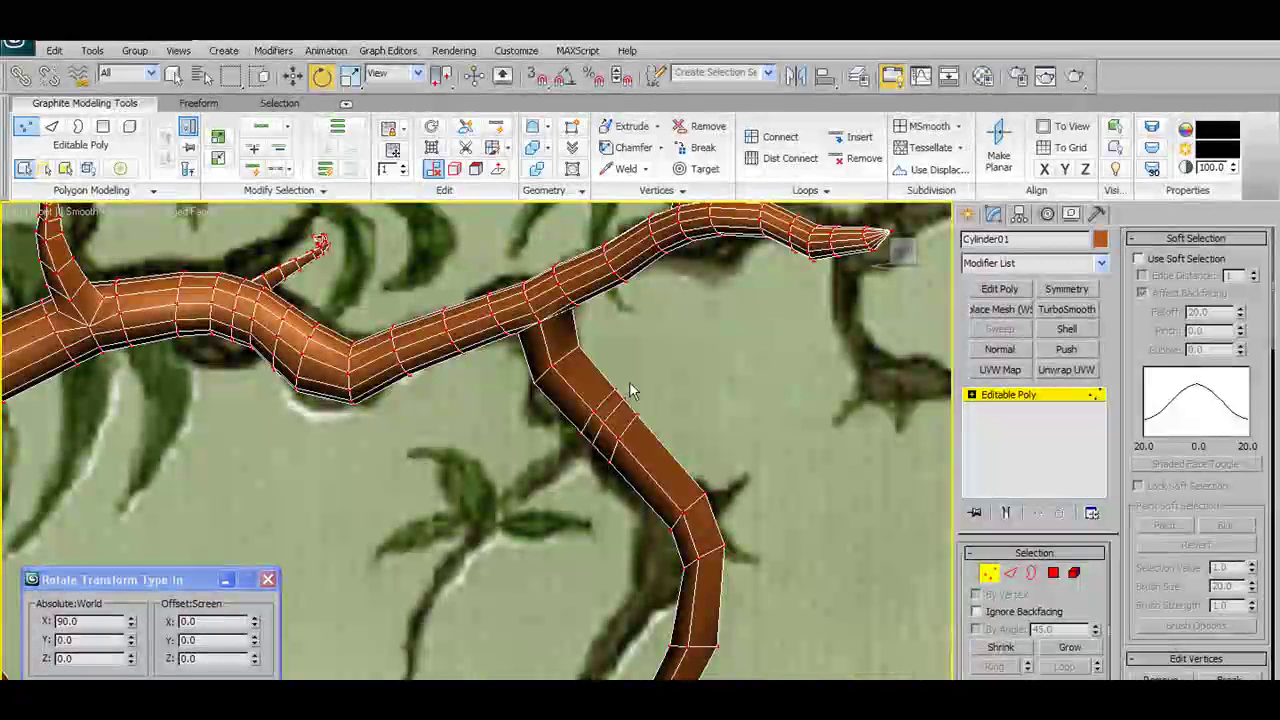
pyautogui.moveTo(635, 371); pyautogui.dragTo(576, 477)
pyautogui.click(292, 75)
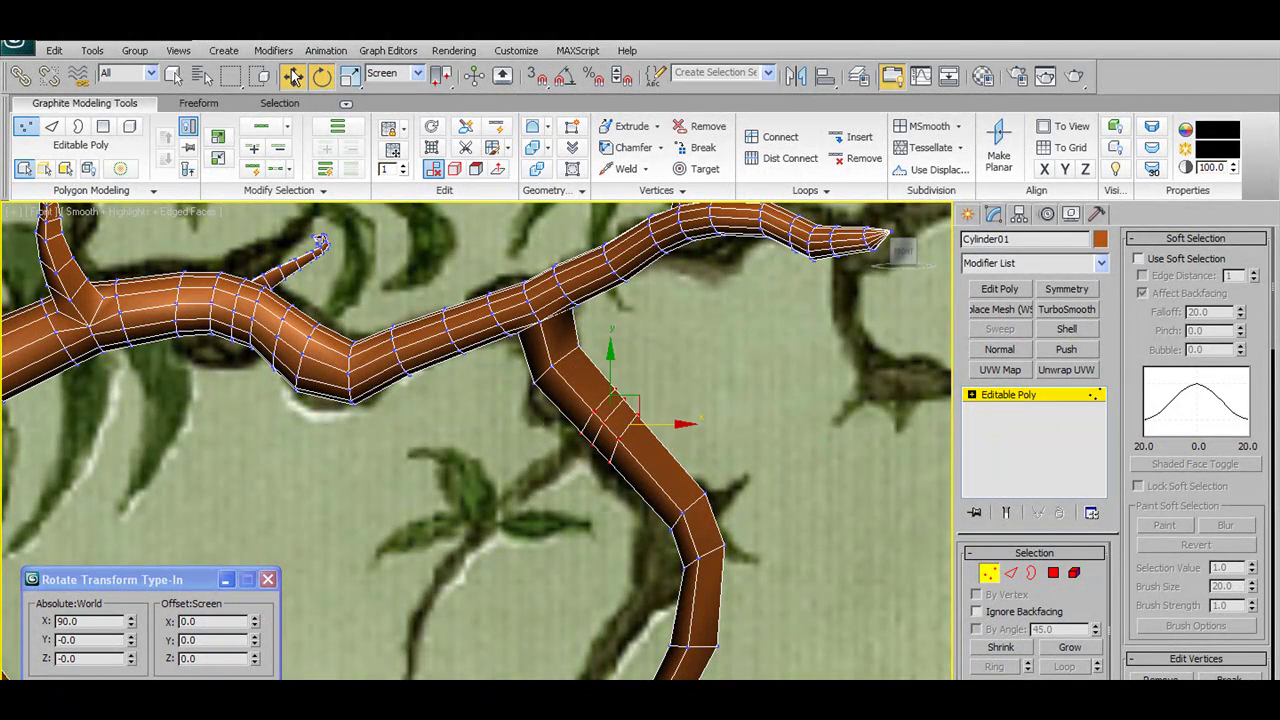
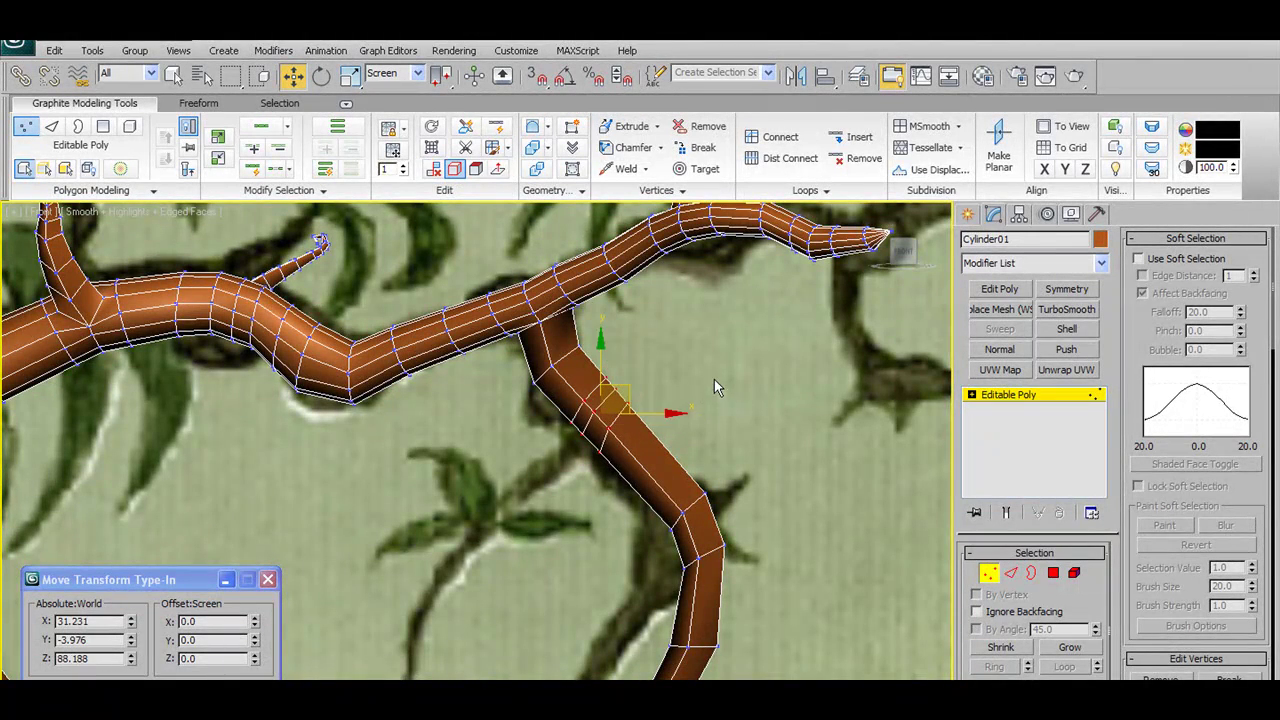
pyautogui.keyDown('alt'); pyautogui.moveTo(597, 440); pyautogui.dragTo(640, 430, button='middle'); pyautogui.keyUp('alt')
# - Turn on loop selection and slide the adjacent edge loop up the right-hand hanging branch
pyautogui.click(1012, 573)
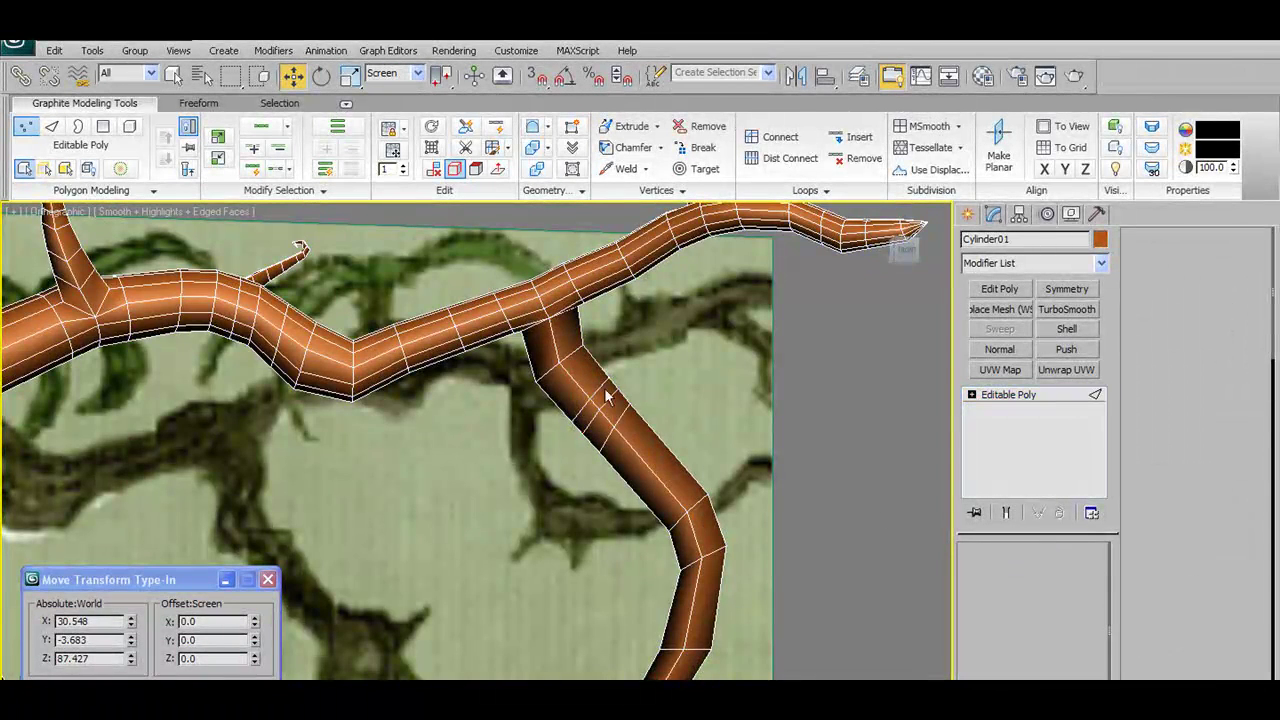
pyautogui.click(251, 168)
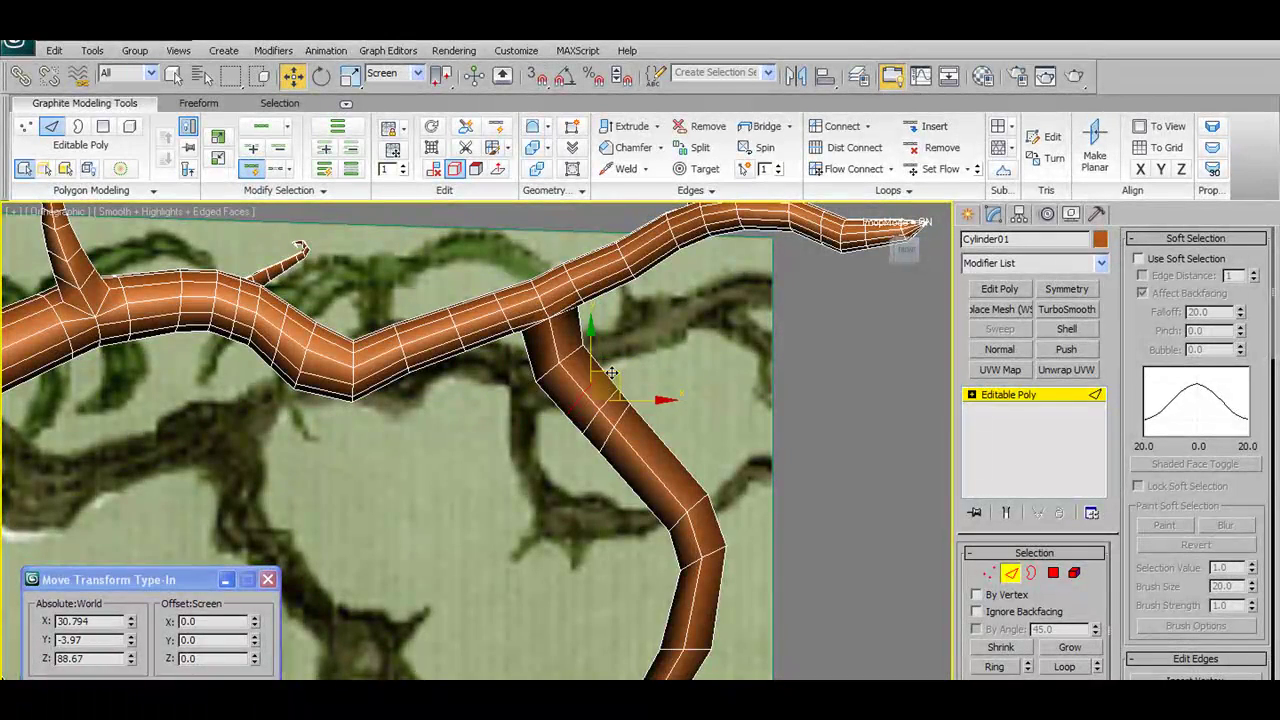
pyautogui.keyDown('alt'); pyautogui.moveTo(609, 371); pyautogui.dragTo(704, 429, button='middle'); pyautogui.keyUp('alt')
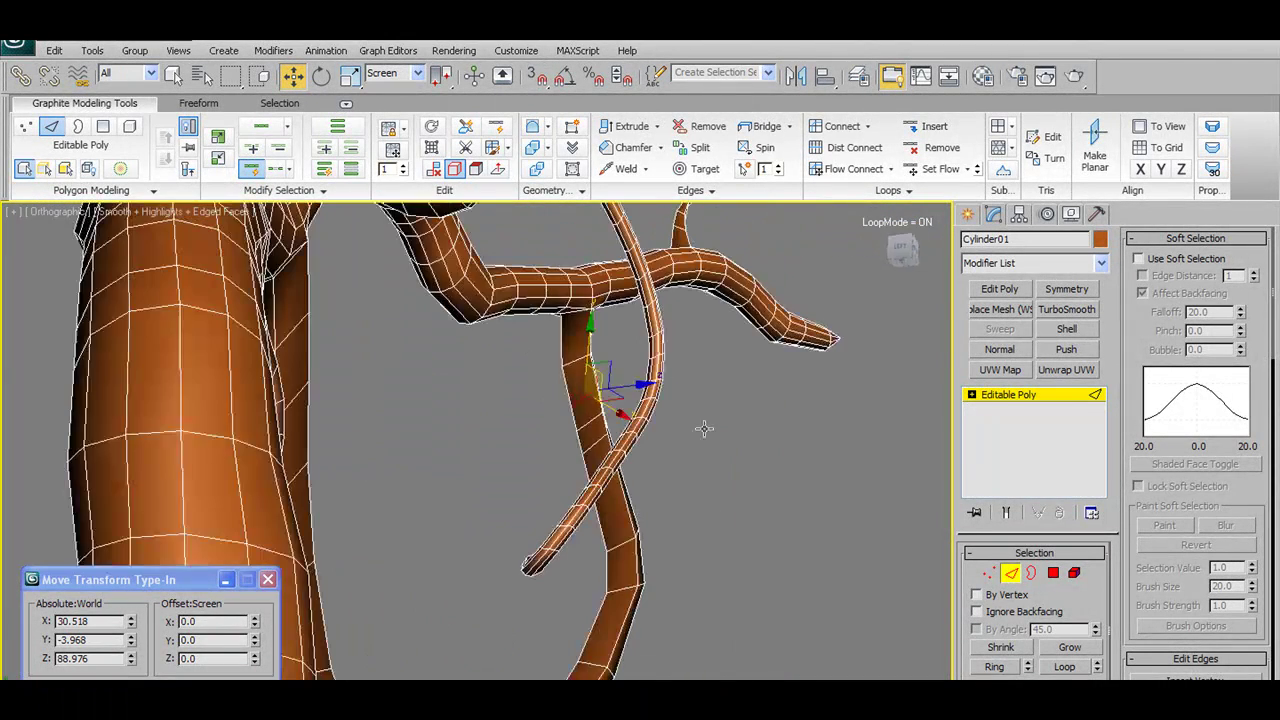
# - Chamfer the selected vertex on the side of the right-hand hanging branch
pyautogui.click(990, 574)
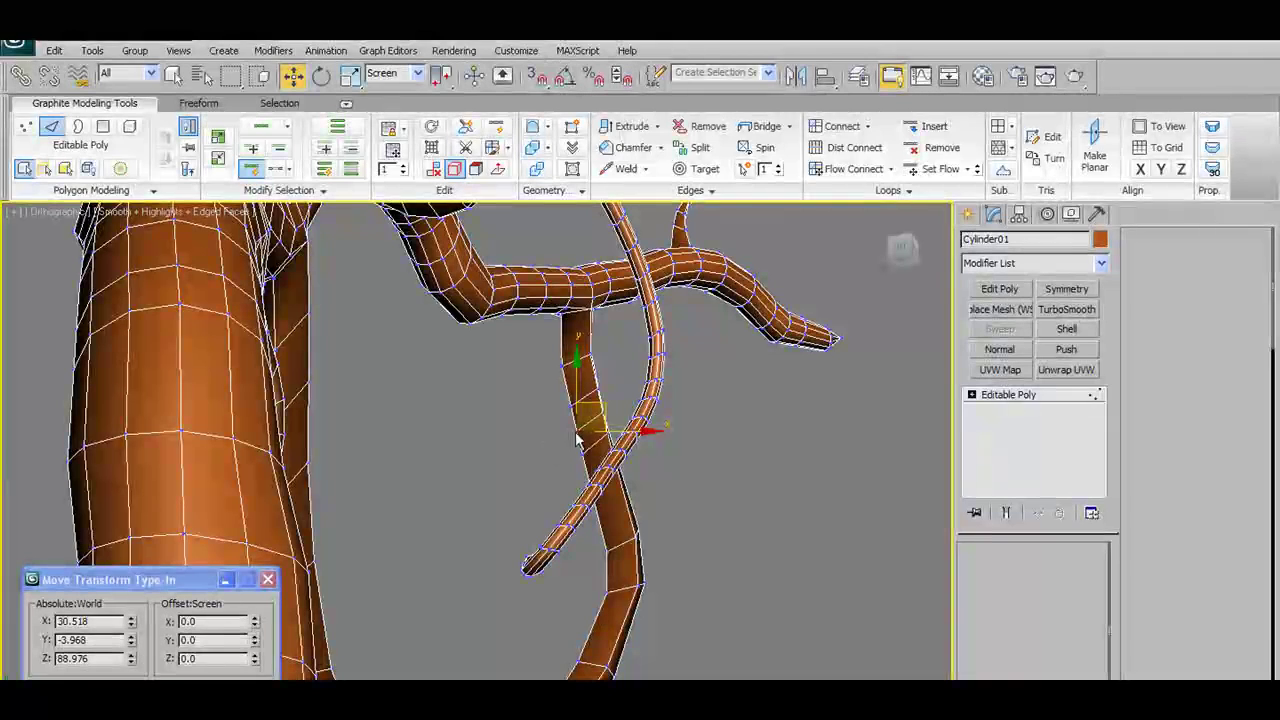
pyautogui.keyDown('shift'); pyautogui.click(634, 150); pyautogui.keyUp('shift')
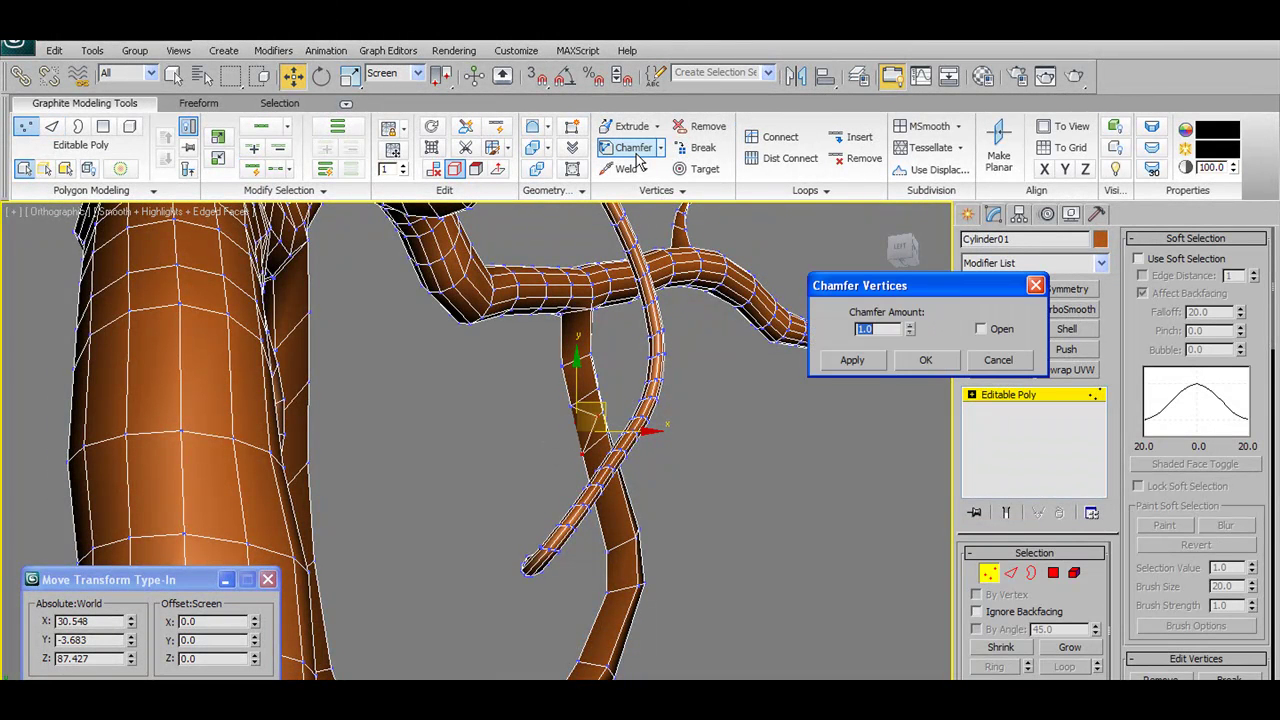
pyautogui.moveTo(913, 359); pyautogui.dragTo(914, 353)
pyautogui.click(946, 358)
# - Target-weld the stray chamfer vertices onto the neighbouring vertices, forming a clean diamond polygon
pyautogui.moveTo(635, 463)
pyautogui.keyDown('alt'); pyautogui.mouseDown(button='middle')
pyautogui.moveTo(671, 454)
pyautogui.moveTo(613, 468)
pyautogui.moveTo(611, 457)
pyautogui.mouseUp(button='middle'); pyautogui.keyUp('alt')
pyautogui.scroll(5, 610, 456)
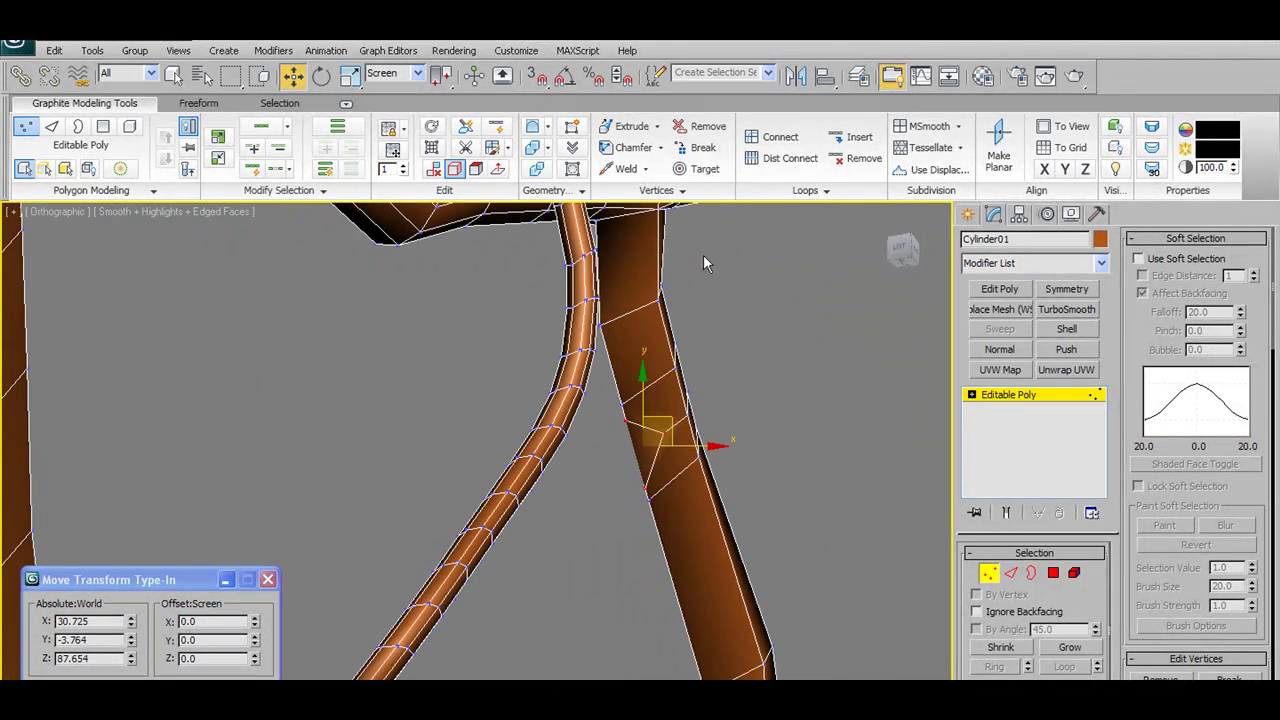
pyautogui.click(700, 168)
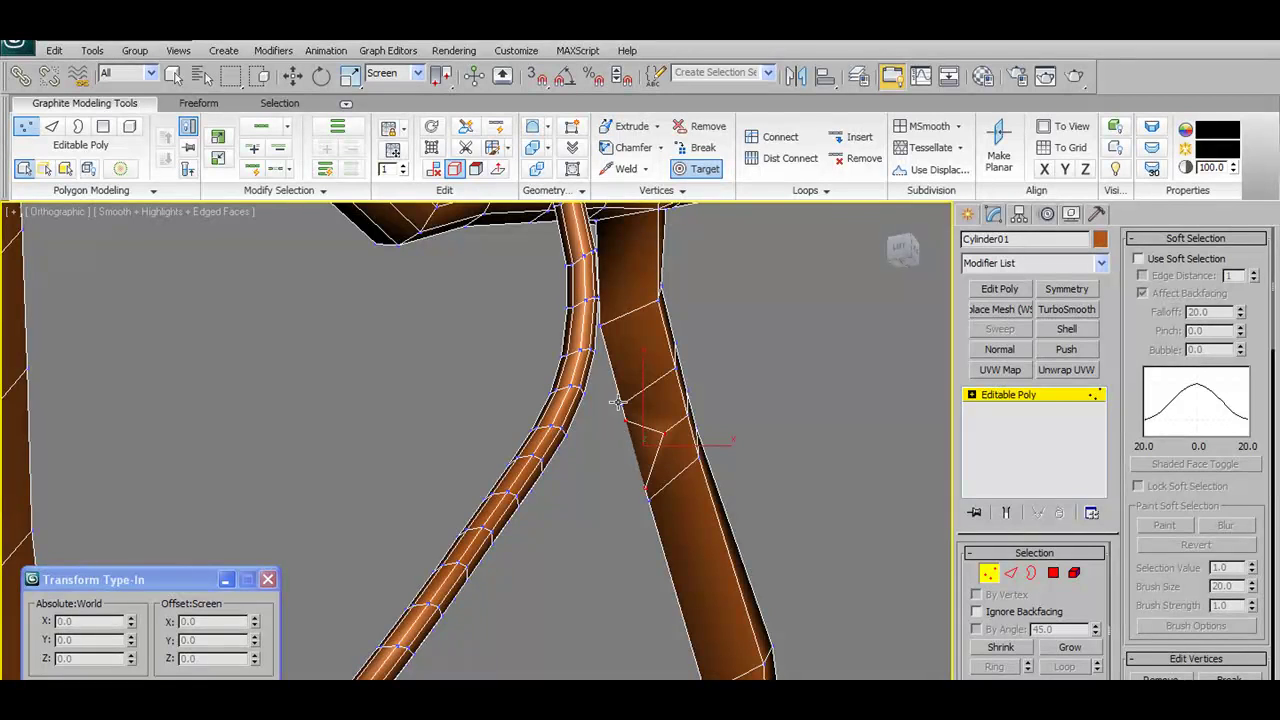
pyautogui.moveTo(648, 497)
pyautogui.keyDown('alt'); pyautogui.mouseDown(button='middle')
pyautogui.moveTo(743, 509)
pyautogui.moveTo(686, 514)
pyautogui.moveTo(623, 497)
pyautogui.moveTo(603, 509)
pyautogui.moveTo(617, 486)
pyautogui.moveTo(578, 516)
pyautogui.moveTo(794, 519)
pyautogui.moveTo(637, 520)
pyautogui.moveTo(664, 505)
pyautogui.mouseUp(button='middle'); pyautogui.keyUp('alt')
# - Select the diamond-shaped polygon on the hanging branch and ready it for scaling
pyautogui.click(1057, 578)
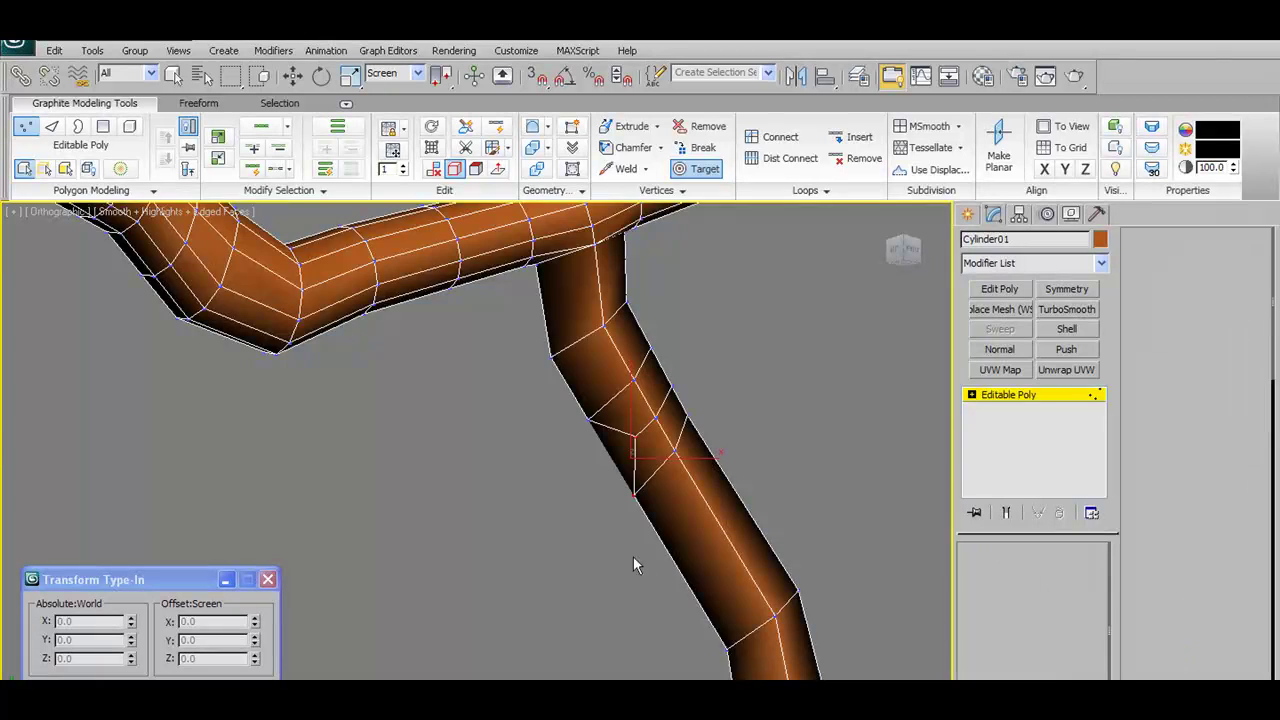
pyautogui.hotkey('ctrl', 'a')
pyautogui.press('w')
pyautogui.keyDown('alt'); pyautogui.moveTo(697, 524); pyautogui.dragTo(519, 521, button='middle'); pyautogui.keyUp('alt')
pyautogui.scroll(4, 393, 503)
pyautogui.keyDown('alt'); pyautogui.moveTo(393, 503); pyautogui.dragTo(448, 460, button='middle'); pyautogui.keyUp('alt')
pyautogui.click(354, 448)
pyautogui.scroll(4, 375, 476)
pyautogui.scroll(-2, 375, 477)
pyautogui.hotkey('alt', 'd')
pyautogui.press('r')
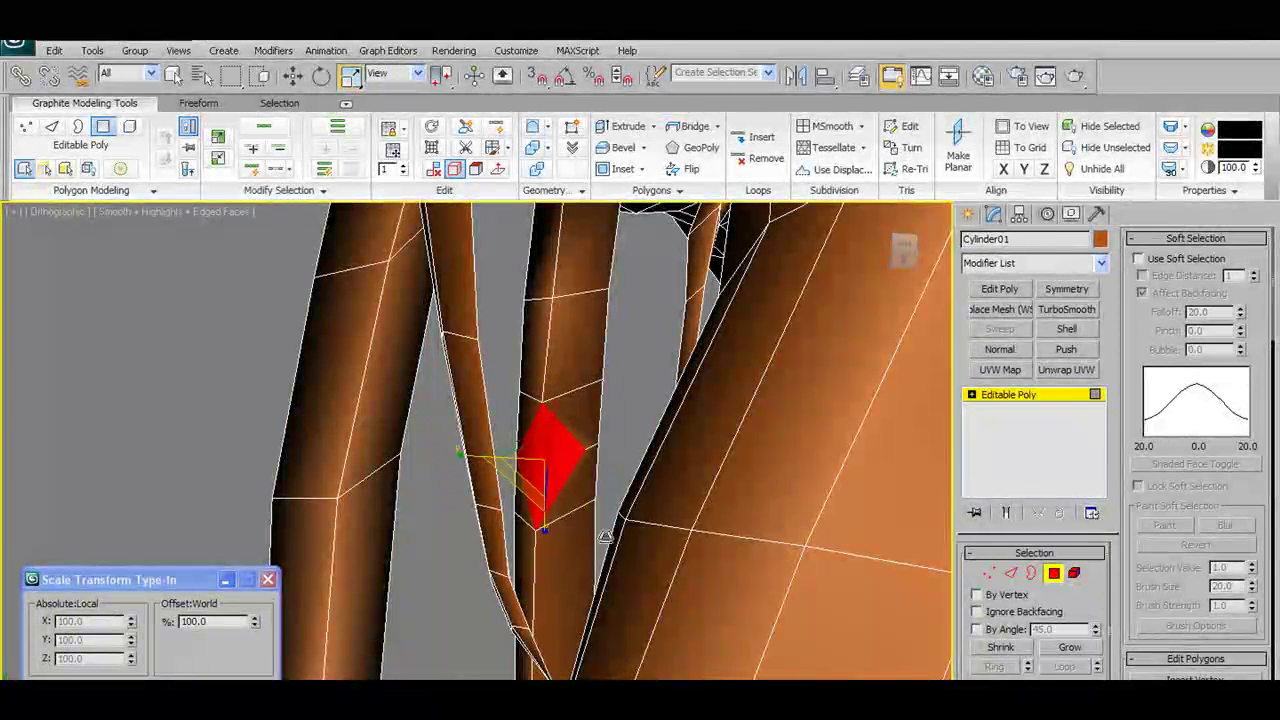
# - Remove the Edge constraint, switch to the Local coordinate system, and widen the diamond polygon with a non-uniform scale
pyautogui.keyDown('alt'); pyautogui.moveTo(538, 507); pyautogui.dragTo(569, 263, button='middle'); pyautogui.keyUp('alt')
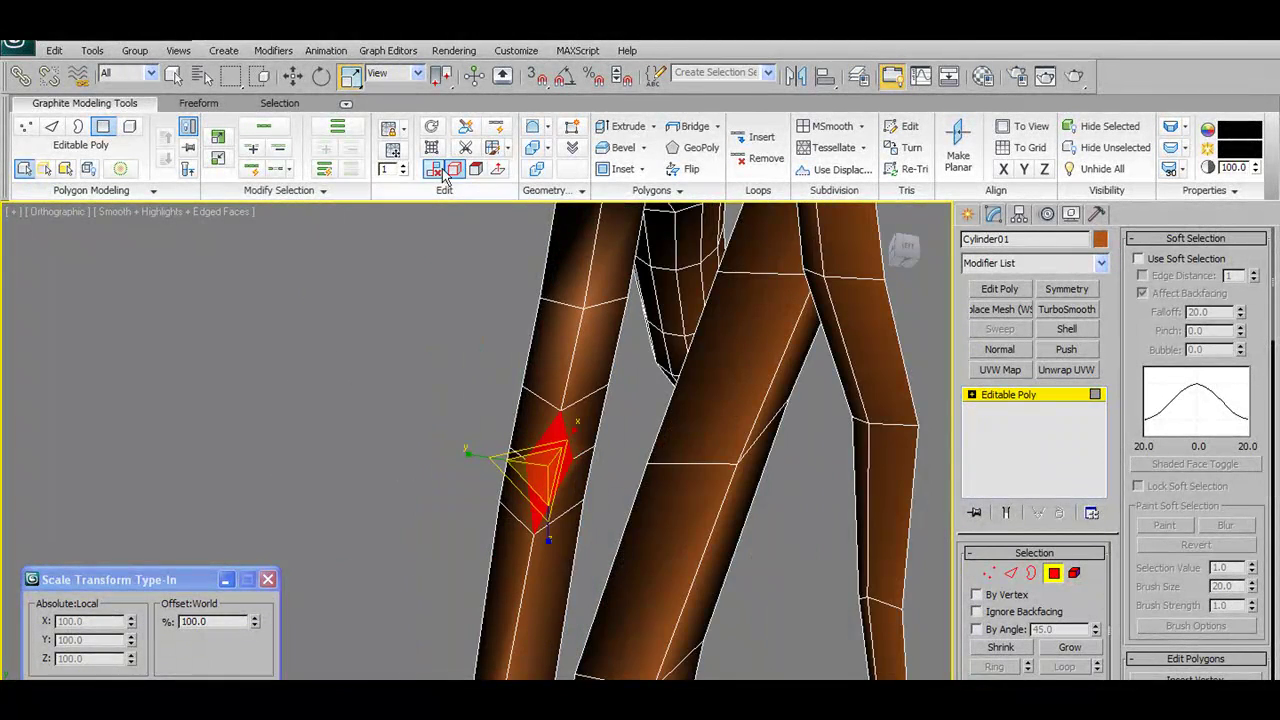
pyautogui.keyDown('alt'); pyautogui.moveTo(550, 573); pyautogui.dragTo(471, 213, button='middle'); pyautogui.keyUp('alt')
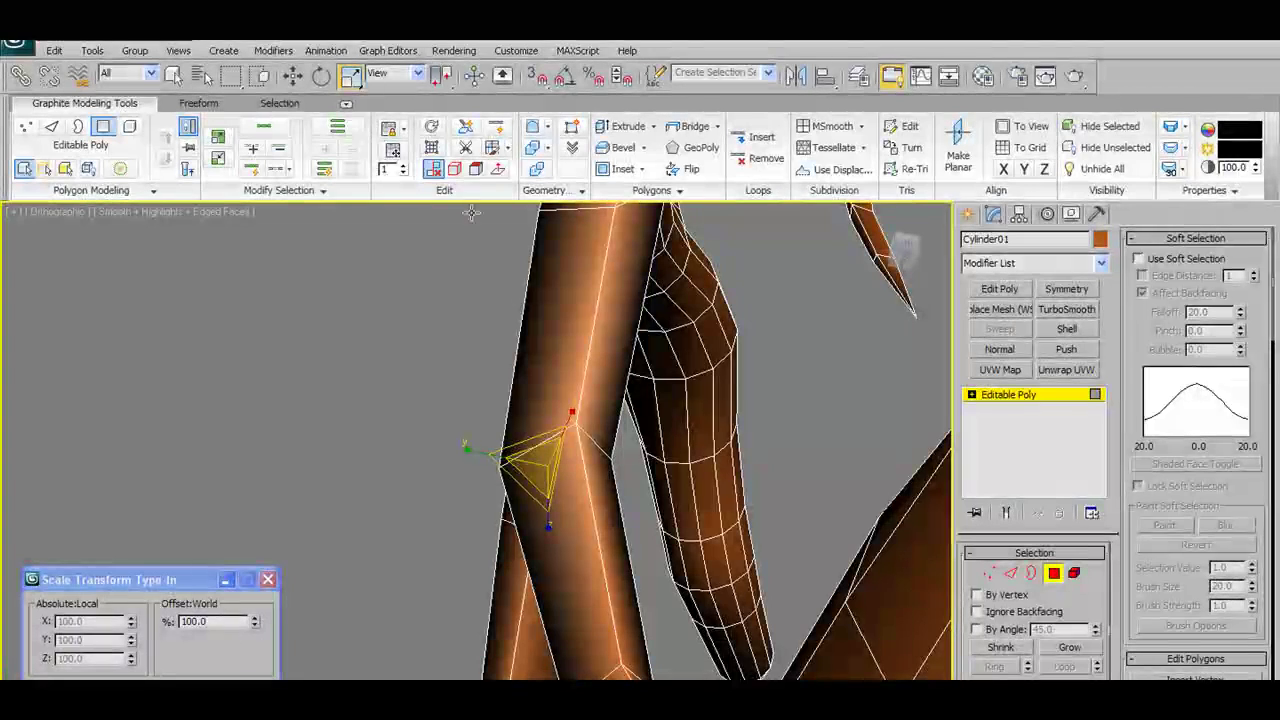
pyautogui.click(416, 73)
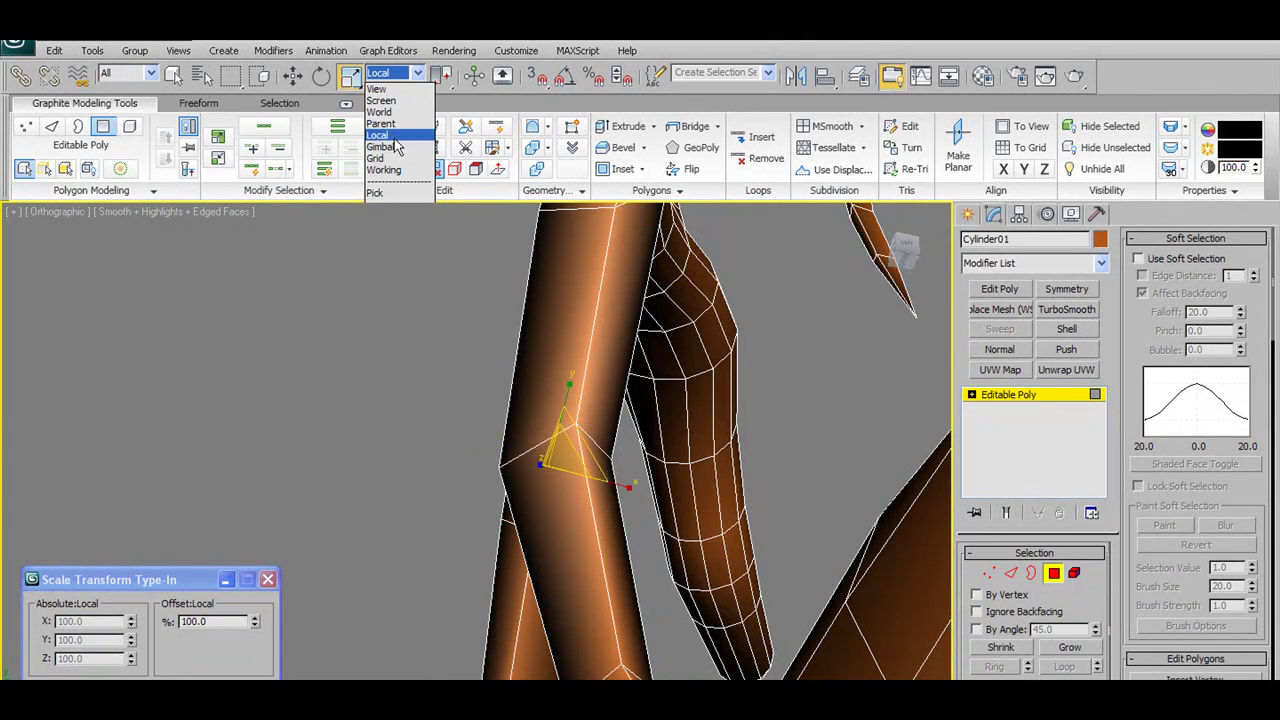
pyautogui.click(394, 138)
pyautogui.moveTo(714, 551)
pyautogui.keyDown('alt'); pyautogui.mouseDown(button='middle')
pyautogui.moveTo(734, 563)
pyautogui.moveTo(713, 559)
pyautogui.mouseUp(button='middle'); pyautogui.keyUp('alt')
pyautogui.moveTo(498, 456); pyautogui.dragTo(452, 437)
pyautogui.keyDown('alt'); pyautogui.moveTo(443, 437); pyautogui.dragTo(629, 513, button='middle'); pyautogui.keyUp('alt')
pyautogui.keyDown('alt'); pyautogui.moveTo(599, 445); pyautogui.dragTo(626, 449, button='middle'); pyautogui.keyUp('alt')
# - Inset the diamond polygon by 0.08 as a group
pyautogui.keyDown('shift'); pyautogui.click(623, 170); pyautogui.keyUp('shift')
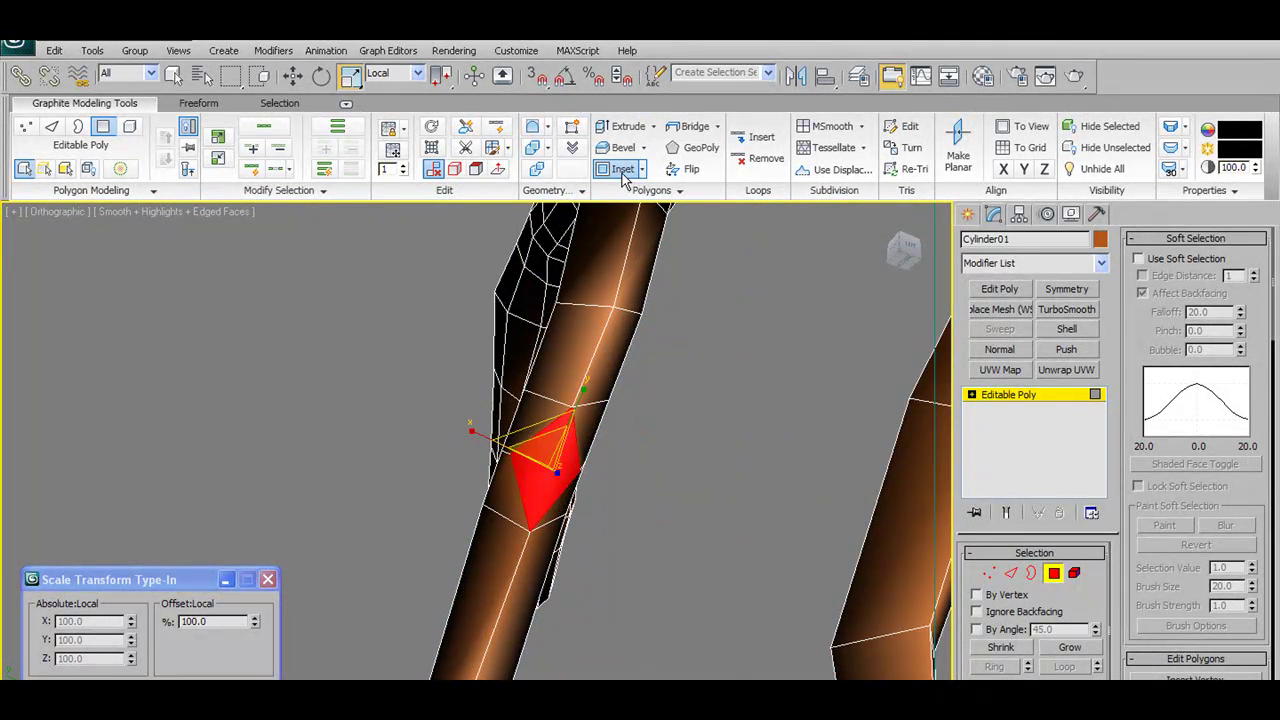
pyautogui.moveTo(1016, 340); pyautogui.dragTo(1010, 418)
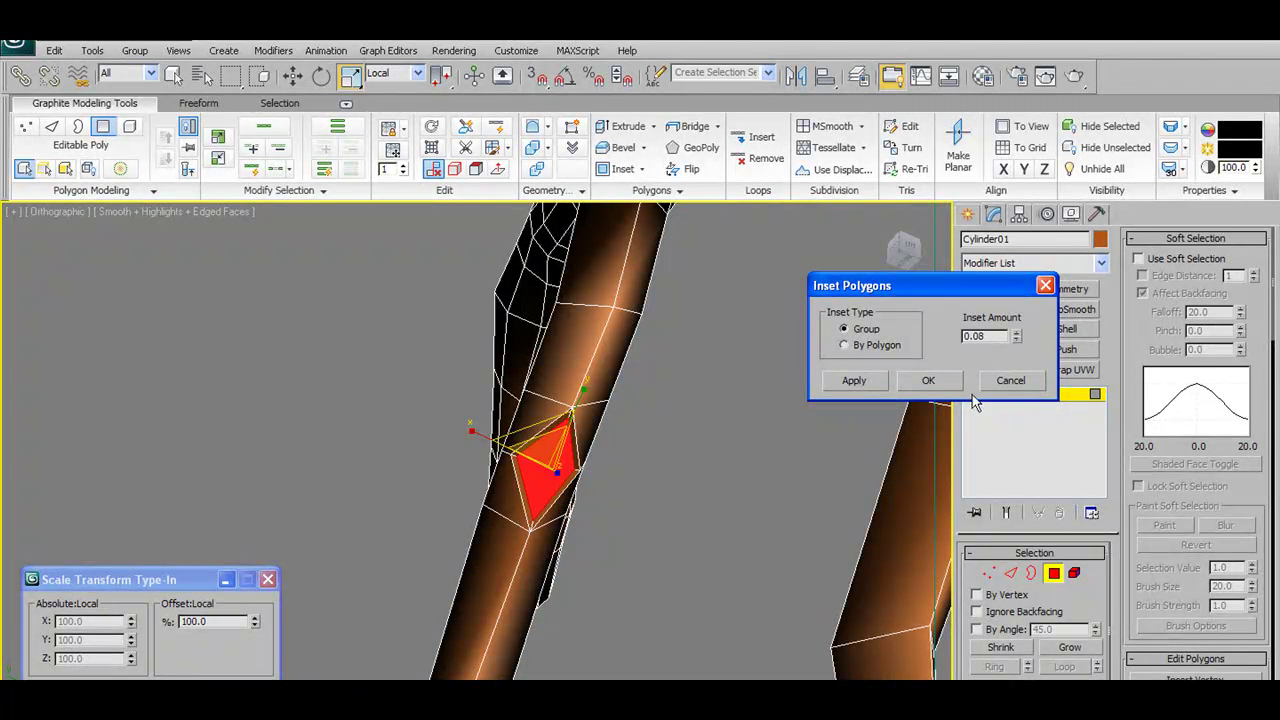
pyautogui.click(929, 381)
# - Move the inset polygon outward from the branch and make it planar
pyautogui.keyDown('alt'); pyautogui.moveTo(711, 396); pyautogui.dragTo(749, 485, button='middle'); pyautogui.keyUp('alt')
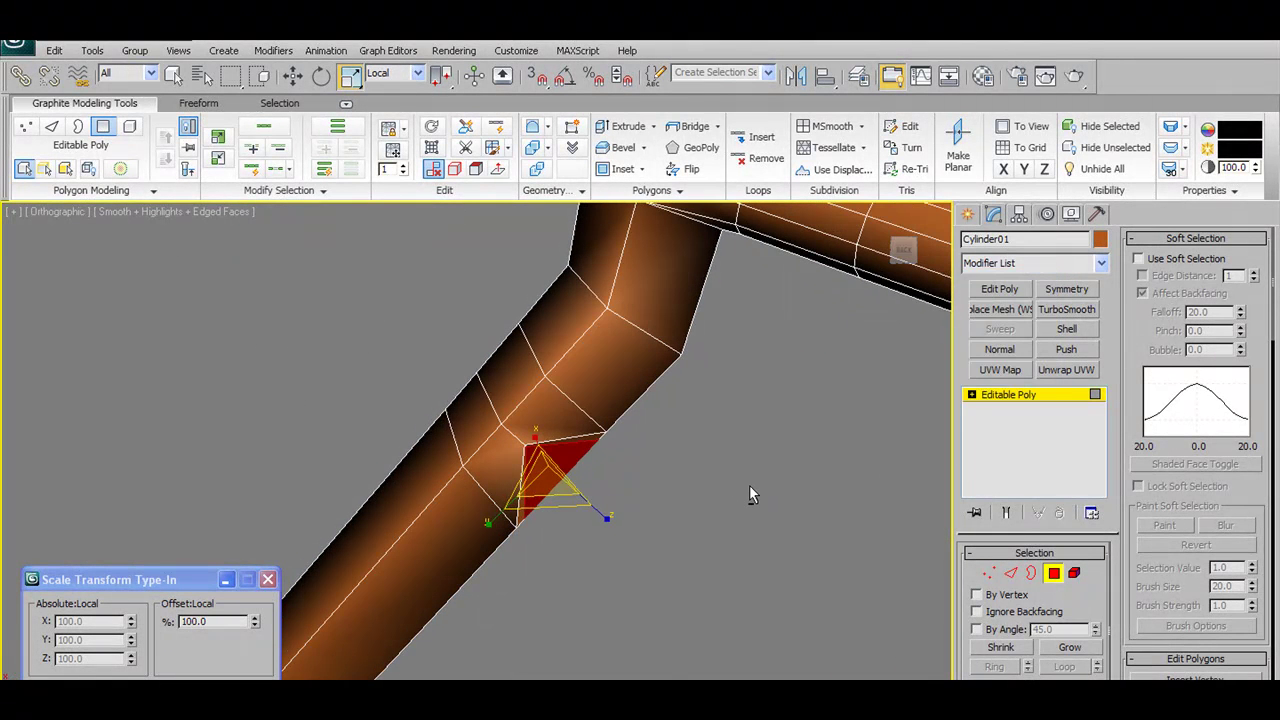
pyautogui.press('w')
pyautogui.moveTo(576, 440); pyautogui.dragTo(600, 461)
pyautogui.keyDown('alt'); pyautogui.moveTo(709, 501); pyautogui.dragTo(536, 452, button='middle'); pyautogui.keyUp('alt')
pyautogui.click(955, 140)
# - Move the planar polygon slightly farther out to form a stub for a side branch, and leave polygon editing
pyautogui.scroll(-10, 513, 463)
pyautogui.scroll(5, 513, 458)
pyautogui.scroll(2, 764, 493)
pyautogui.moveTo(764, 493); pyautogui.dragTo(885, 412, button='middle')
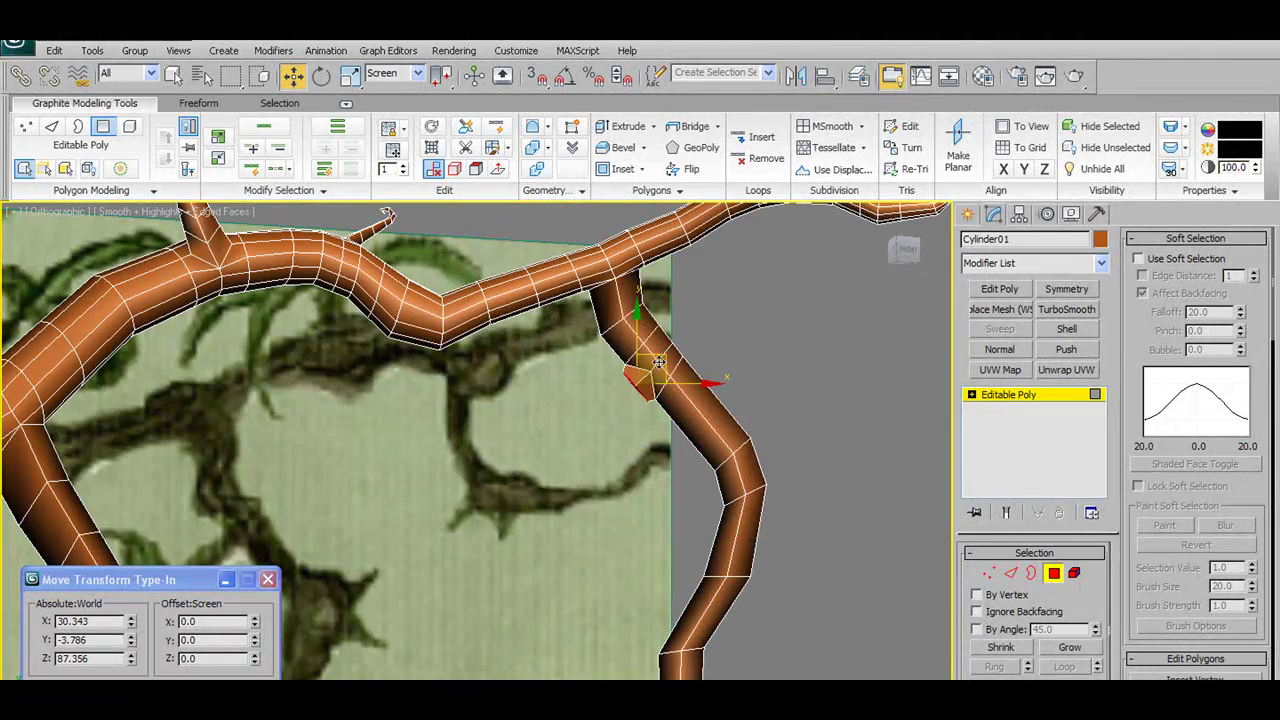
pyautogui.moveTo(657, 363); pyautogui.dragTo(651, 369)
pyautogui.scroll(-7, 657, 366)
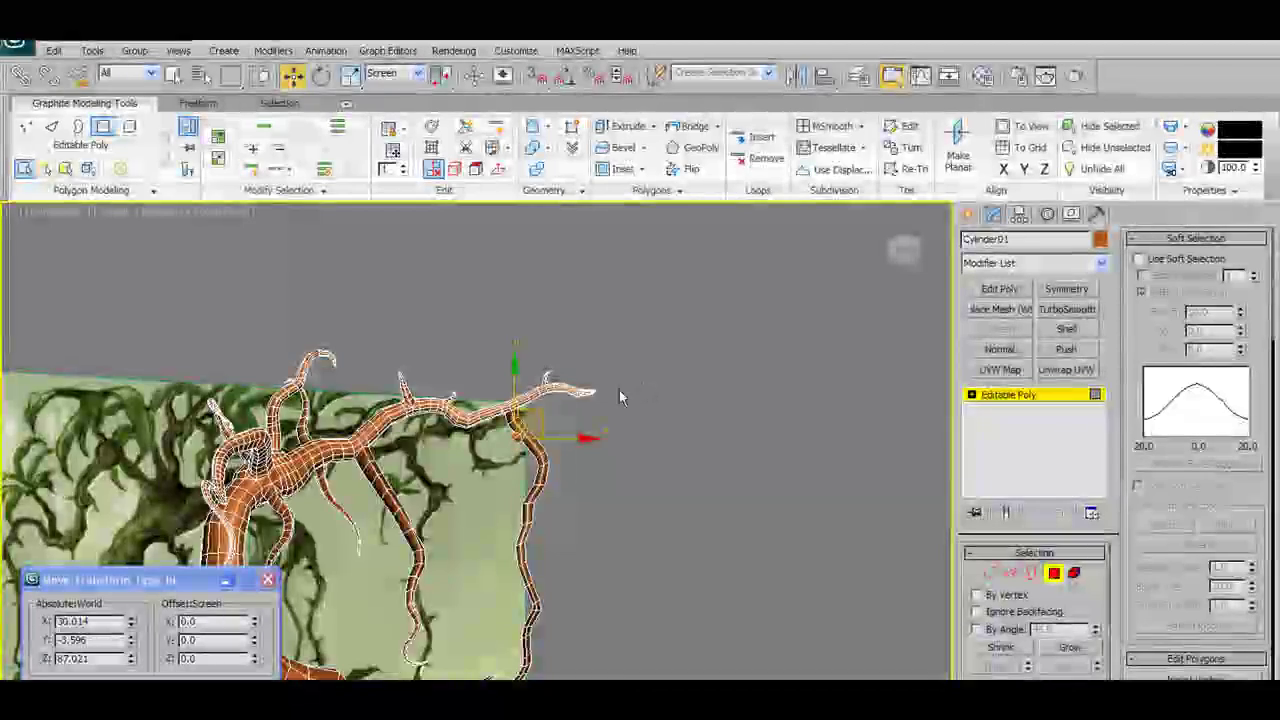
pyautogui.press('f')
pyautogui.scroll(10, 614, 320)
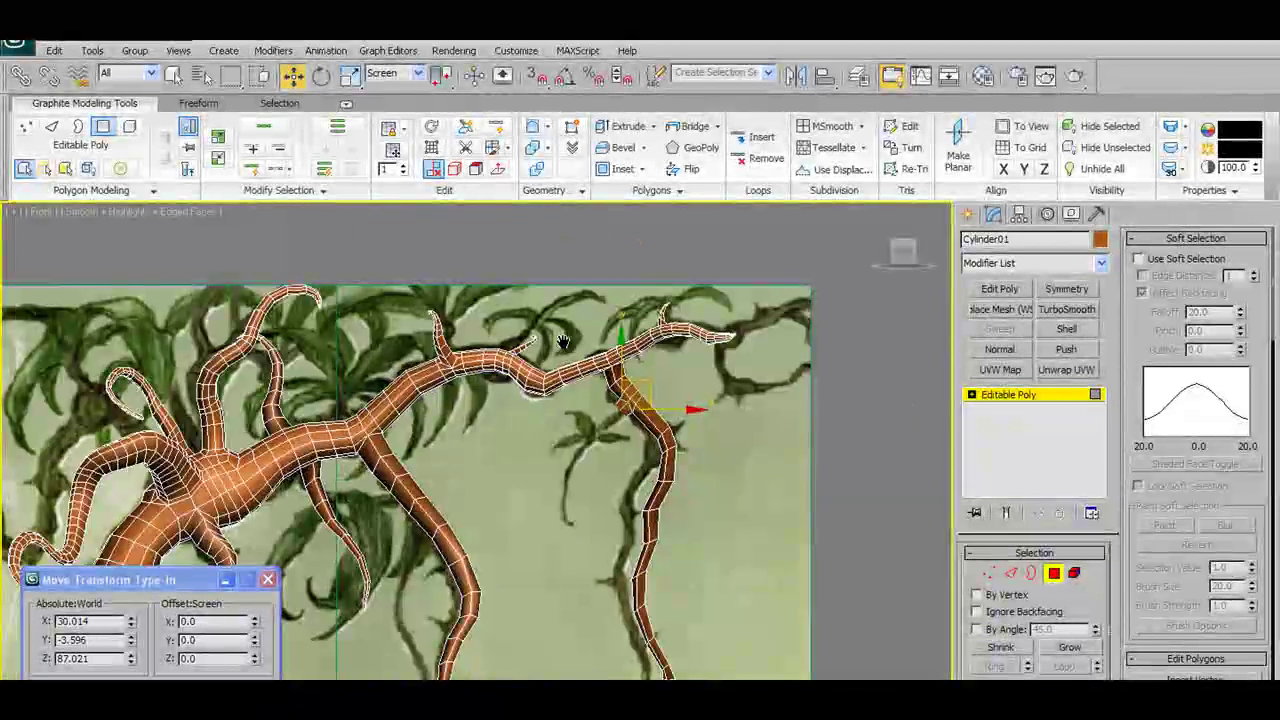
pyautogui.scroll(-3, 617, 398)
pyautogui.keyDown('alt'); pyautogui.moveTo(617, 398); pyautogui.dragTo(671, 396, button='middle'); pyautogui.keyUp('alt')
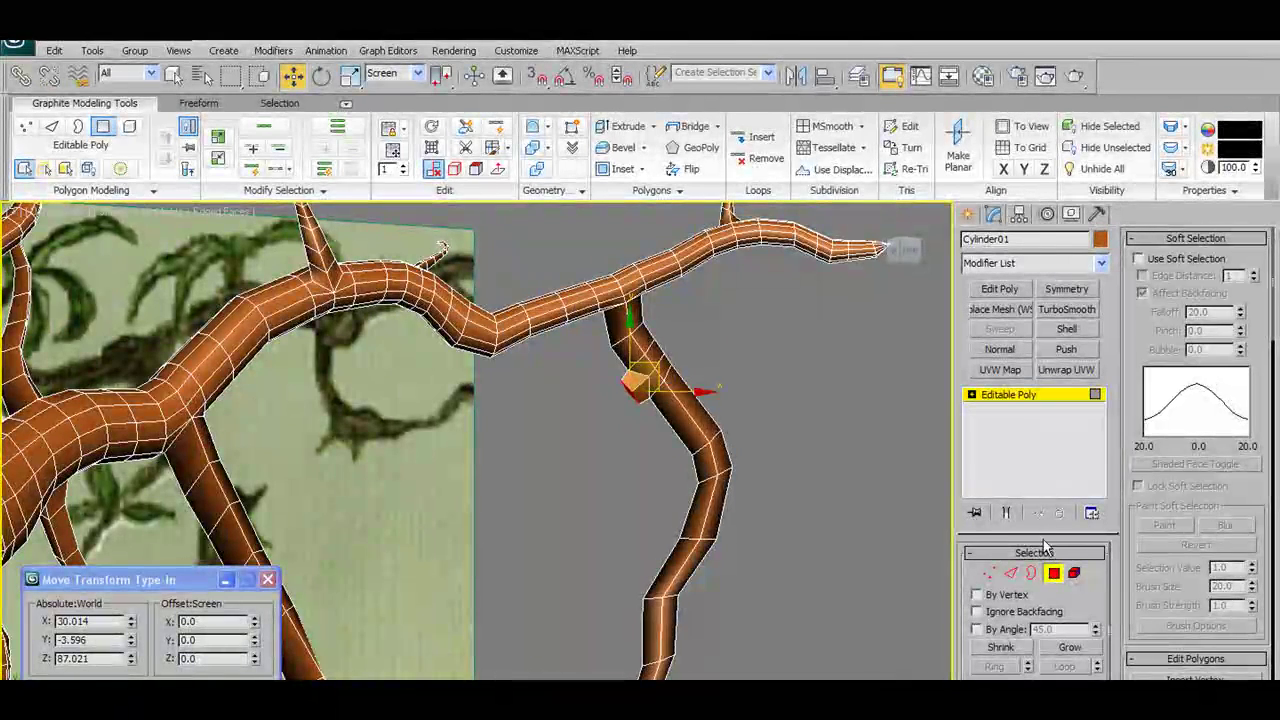
pyautogui.click(1055, 577)
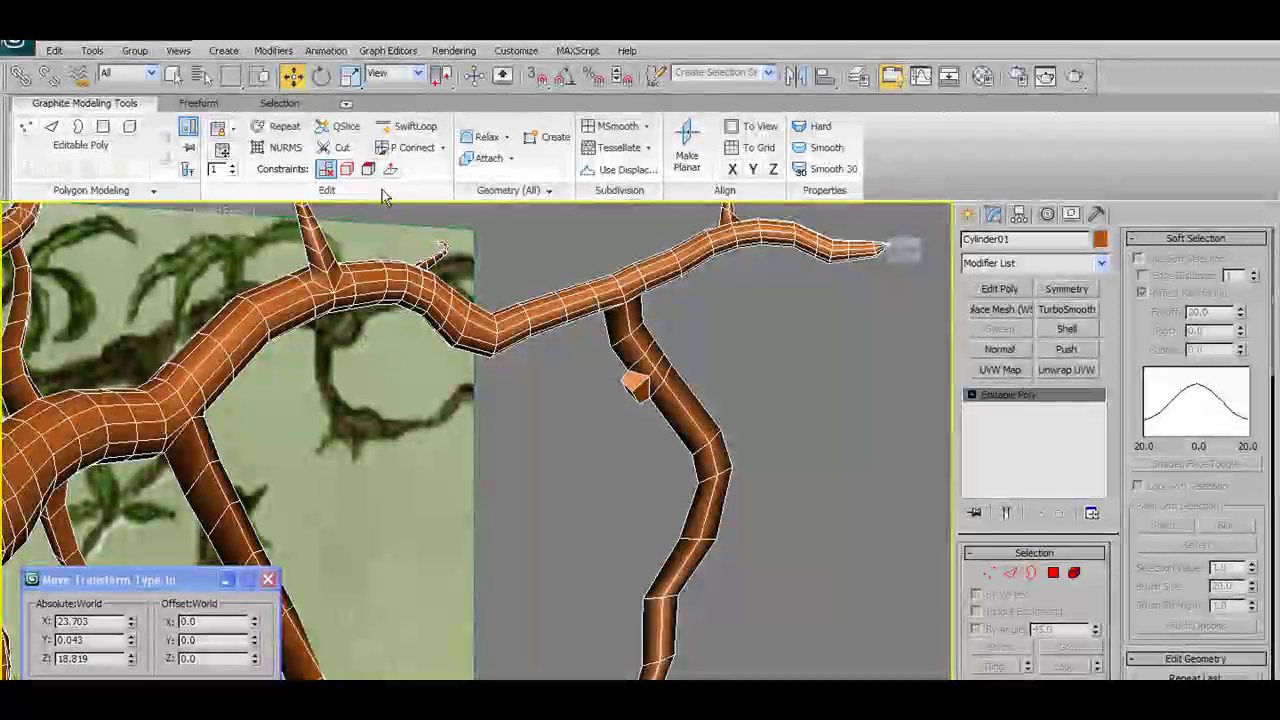
# - Try to paint a side branch out of the stub on the hanging branch with the Branches tool
pyautogui.click(198, 103)
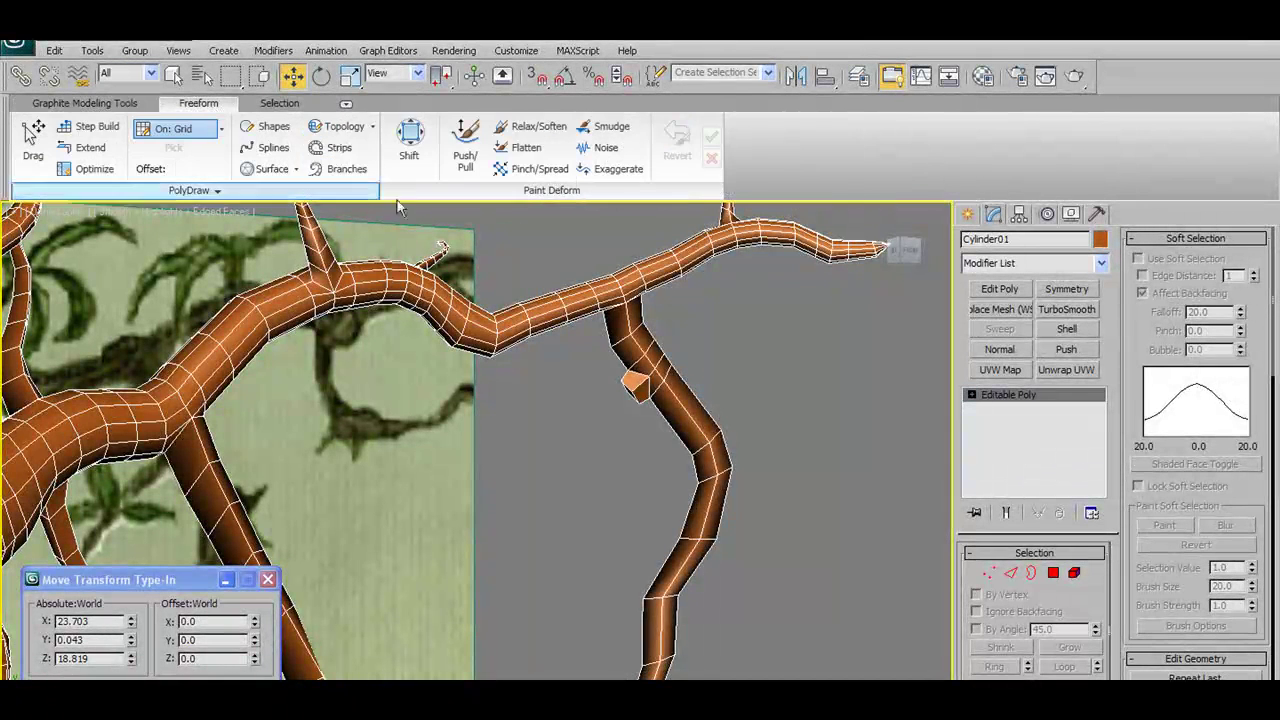
pyautogui.click(340, 170)
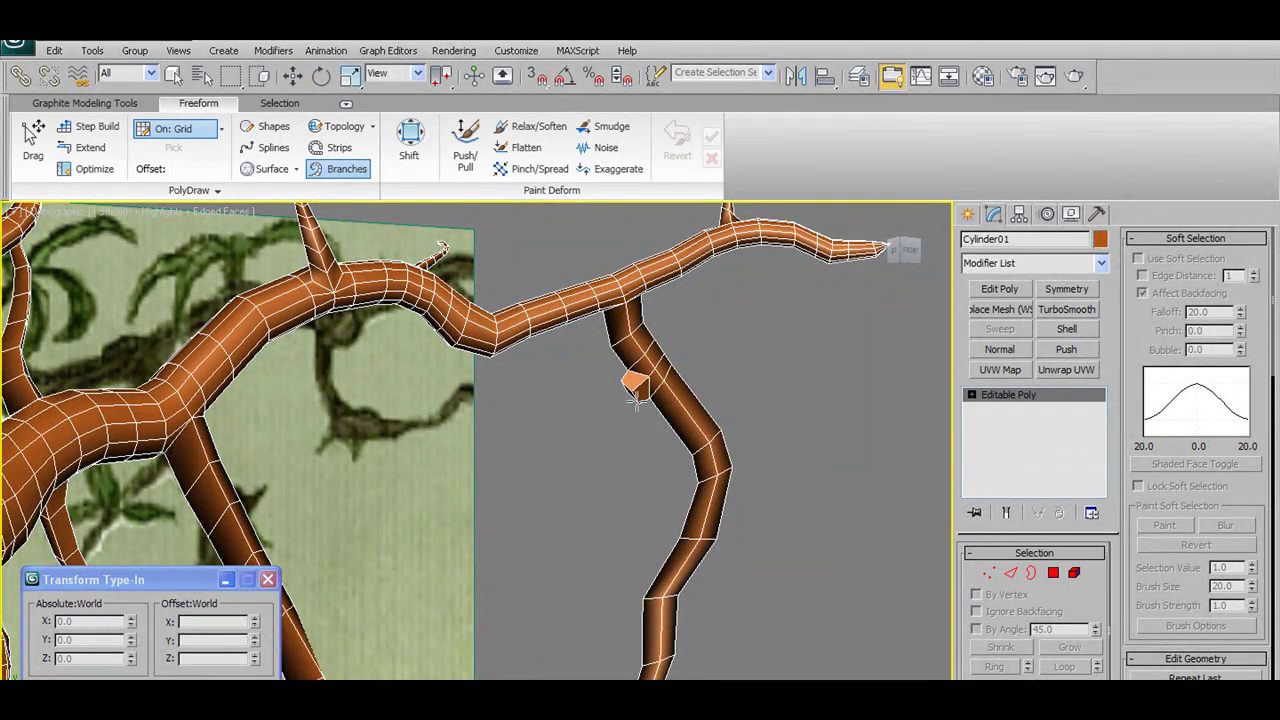
pyautogui.press('w')
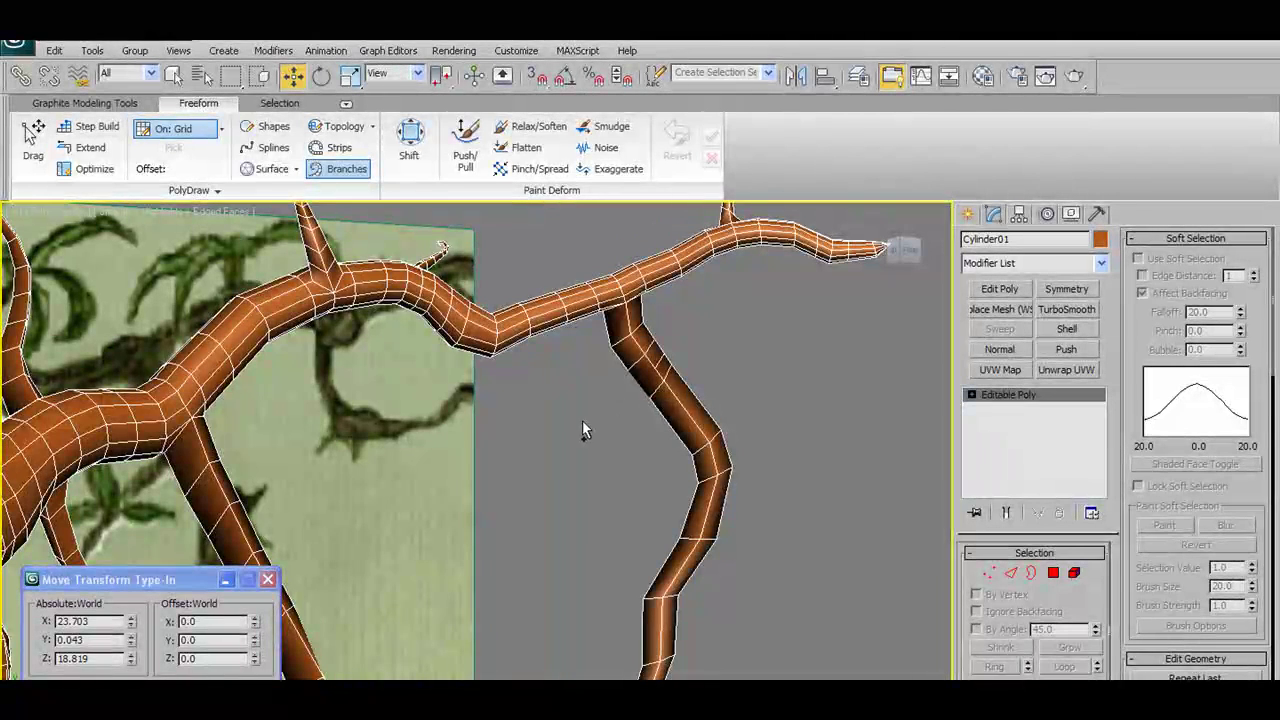
pyautogui.click(632, 392)
pyautogui.keyDown('alt'); pyautogui.moveTo(643, 402); pyautogui.dragTo(664, 402, button='middle'); pyautogui.keyUp('alt')
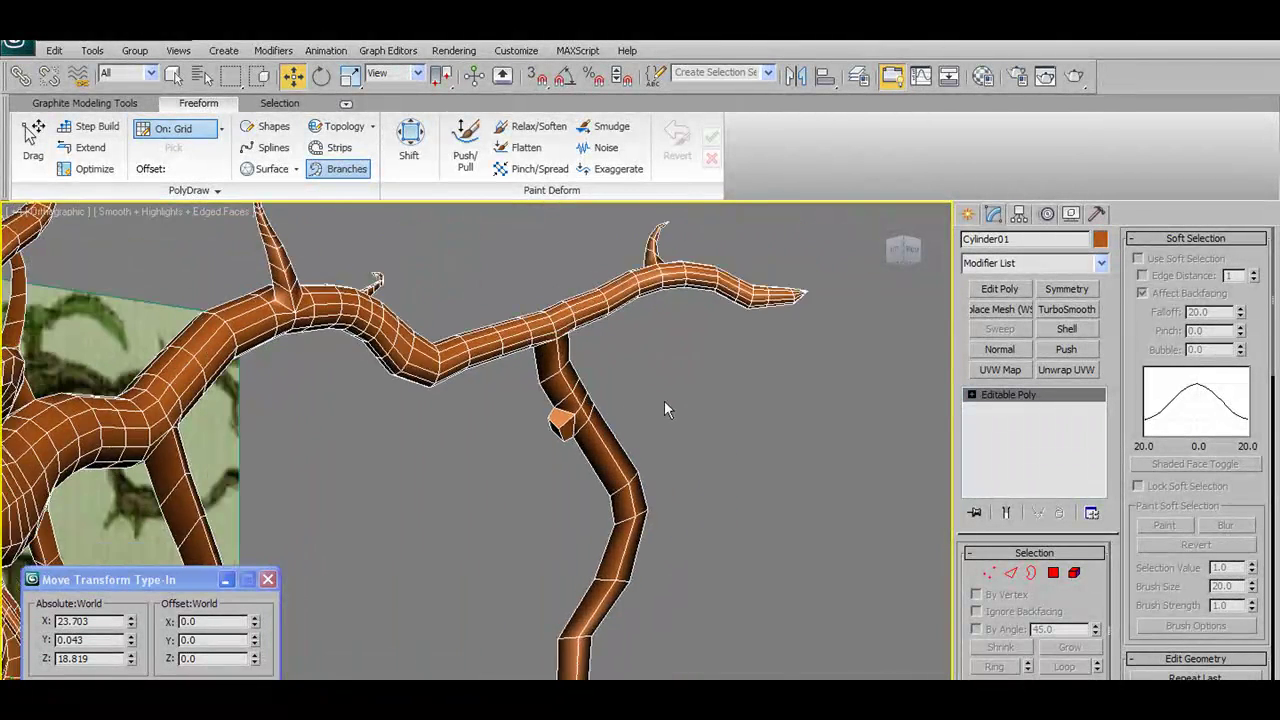
pyautogui.moveTo(407, 414); pyautogui.dragTo(453, 352, button='middle')
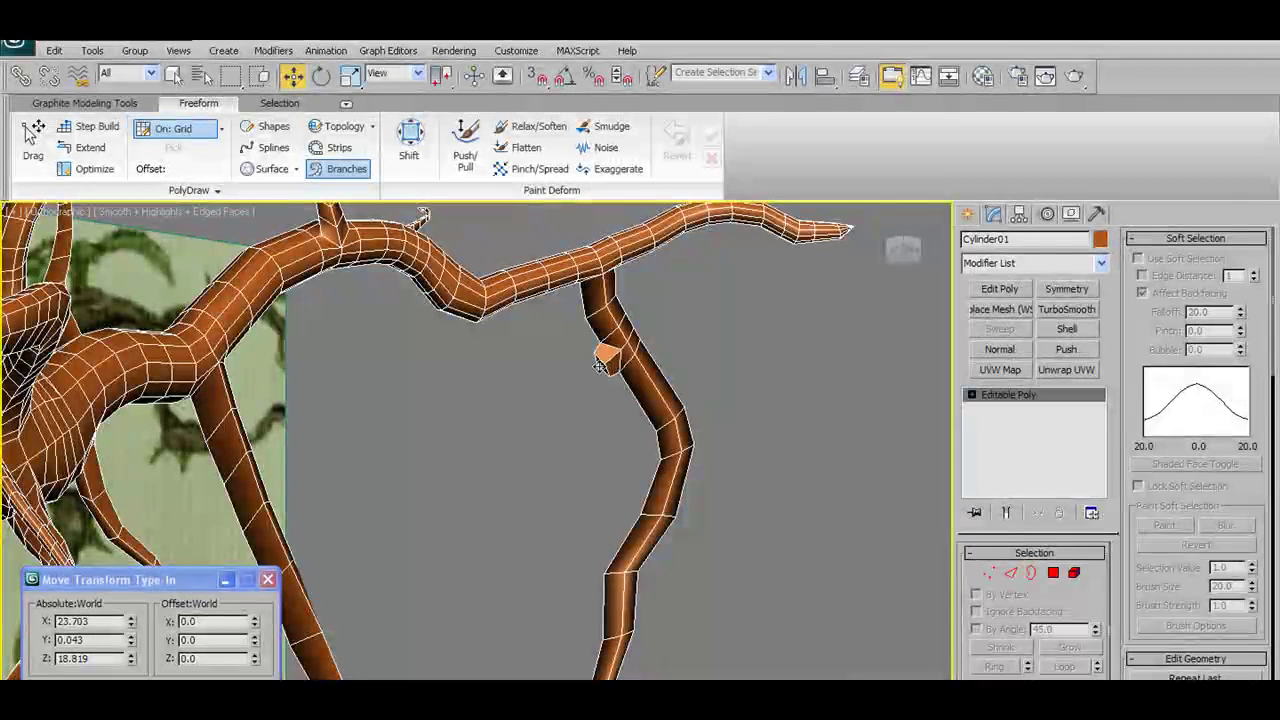
pyautogui.moveTo(601, 366); pyautogui.dragTo(593, 371)
pyautogui.hotkey('ctrl', 'z')
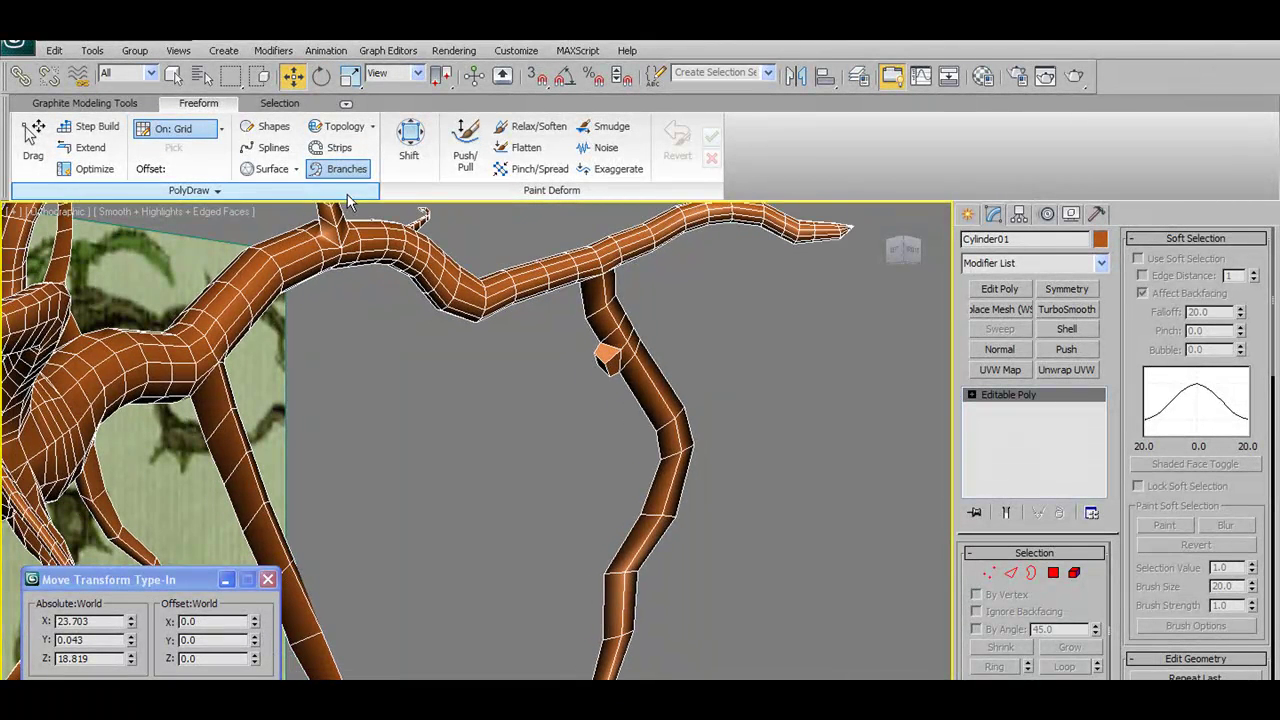
pyautogui.click(343, 169)
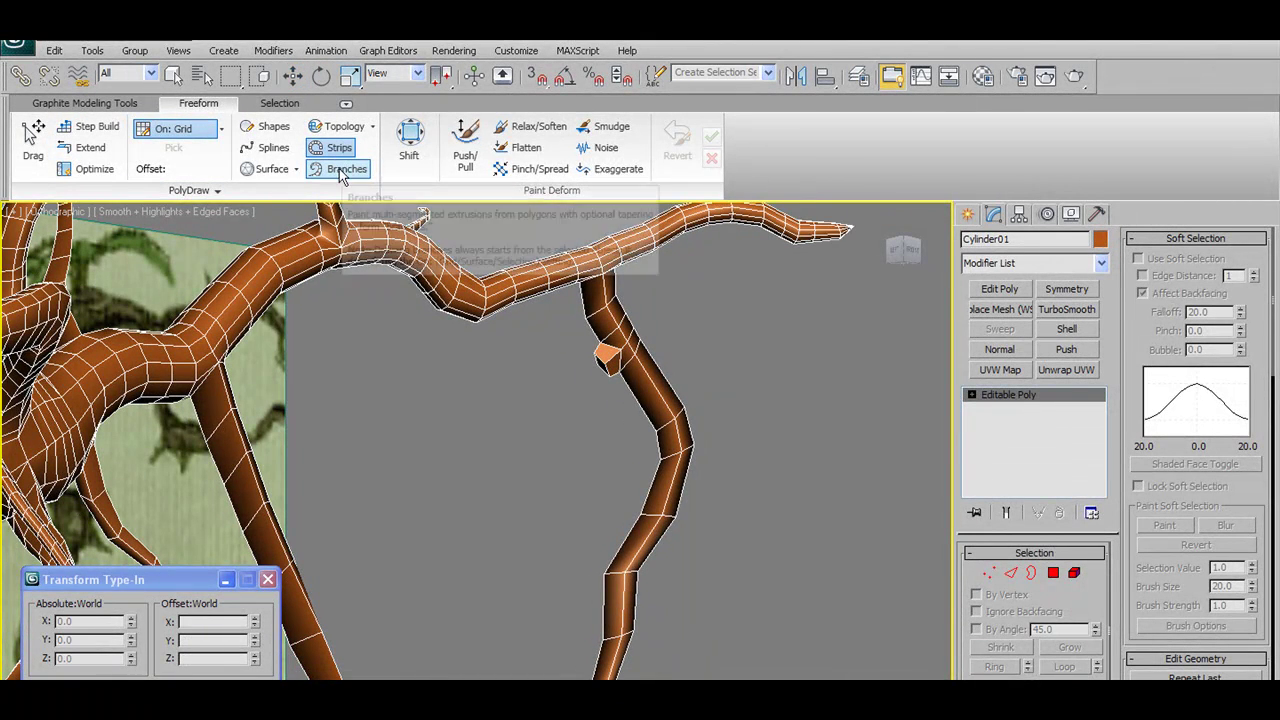
pyautogui.hotkey('ctrl', 'z')
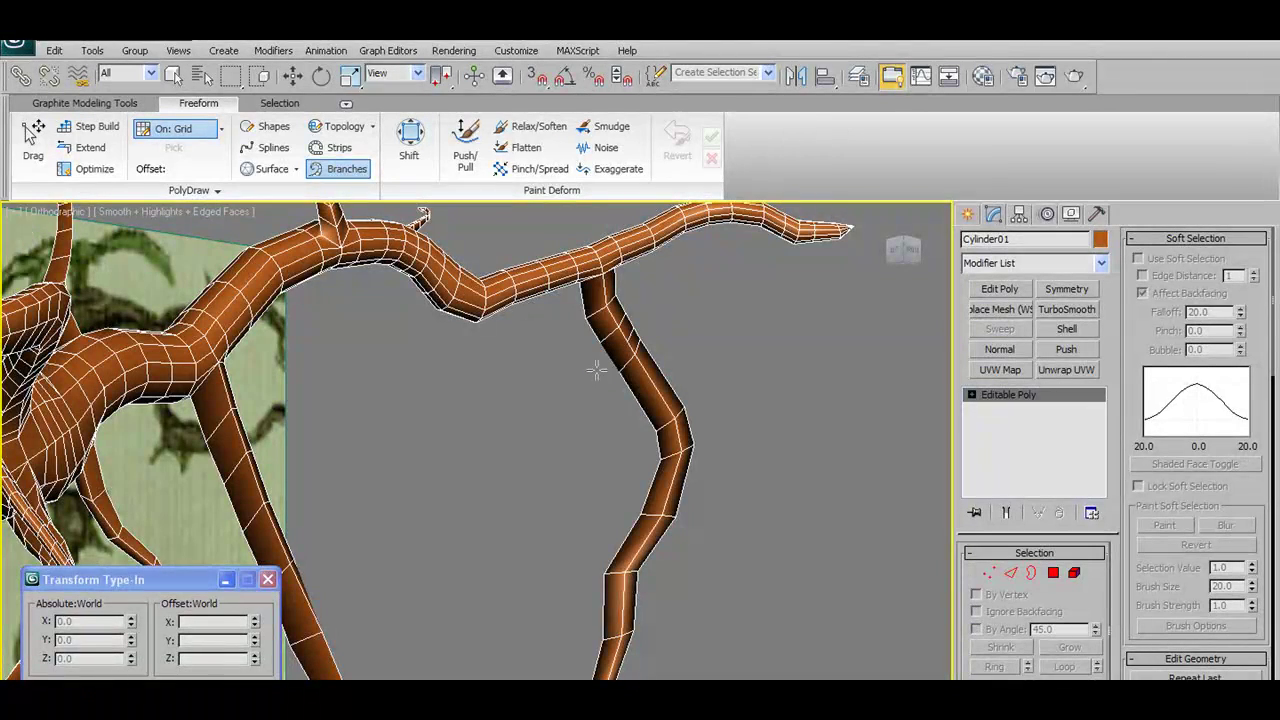
pyautogui.press('w')
pyautogui.hotkey('ctrl', 'y')
# - In the front view, draw a curved spline line from the stub down along the painted drooping stem
pyautogui.press('f')
pyautogui.scroll(-8, 538, 308)
pyautogui.moveTo(543, 277); pyautogui.dragTo(533, 337, button='middle')
pyautogui.scroll(7, 533, 337)
pyautogui.moveTo(611, 363); pyautogui.dragTo(510, 678, button='middle')
pyautogui.scroll(5, 665, 448)
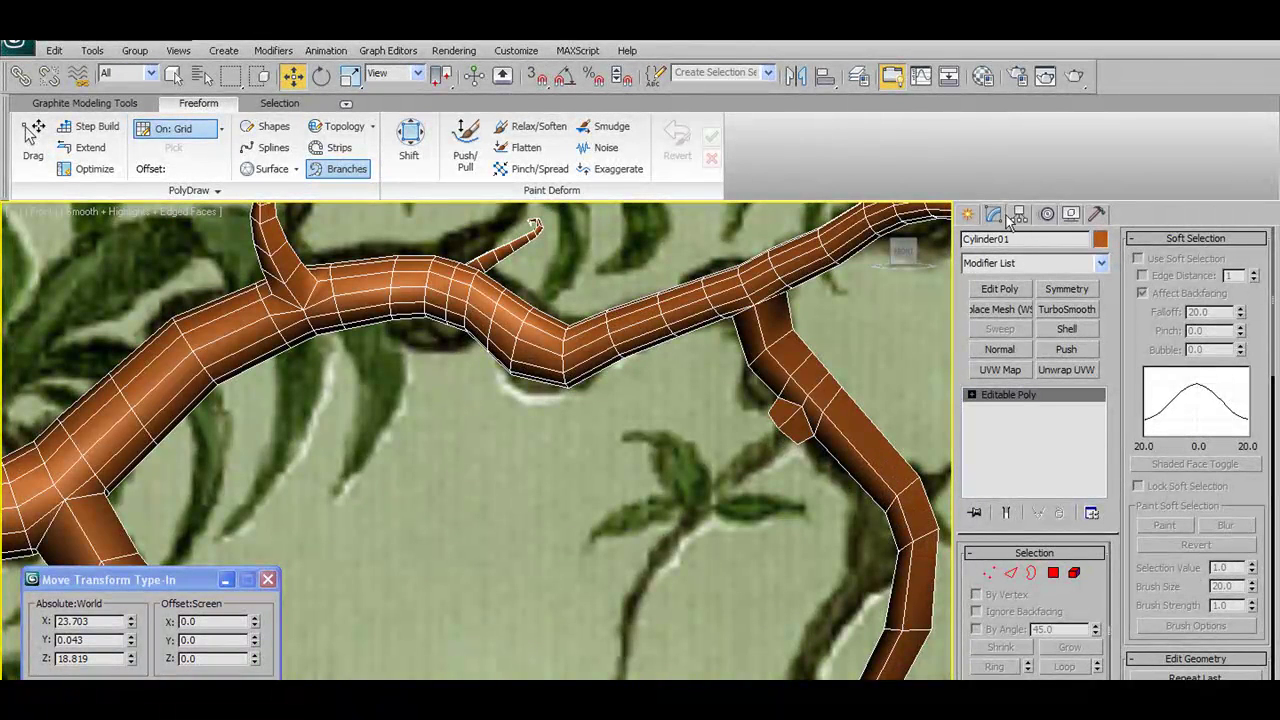
pyautogui.click(1052, 572)
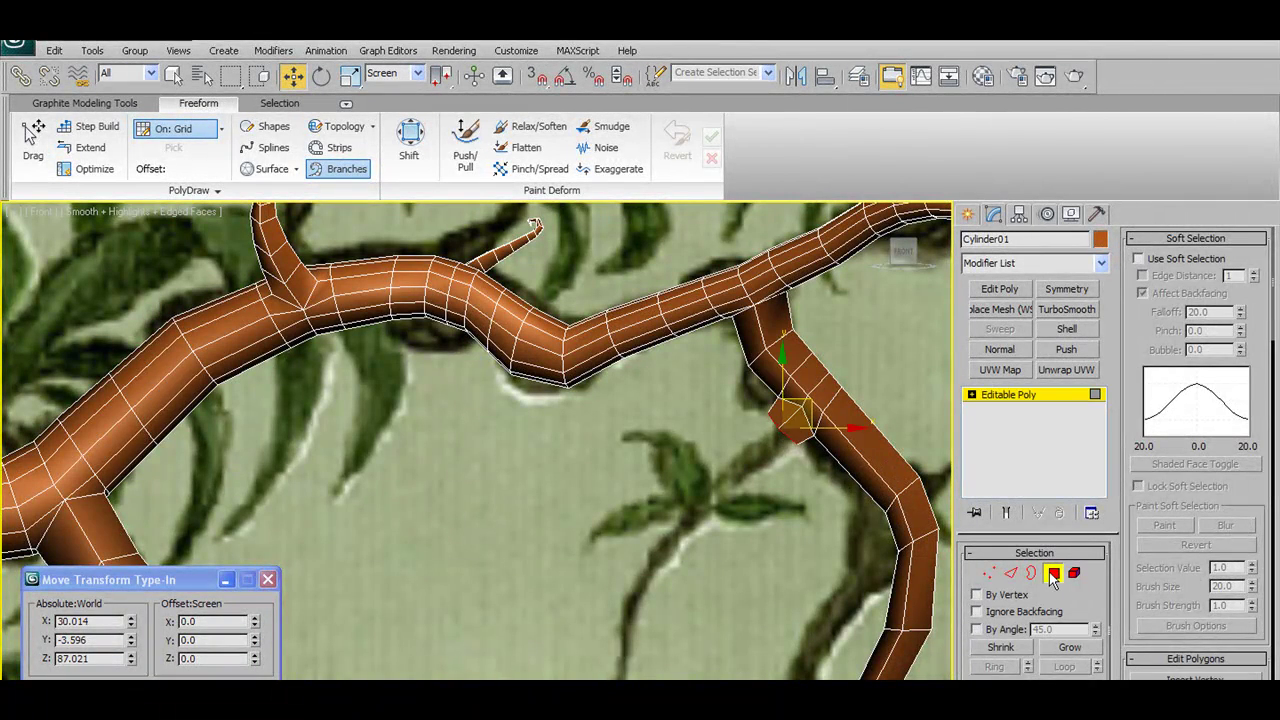
pyautogui.click(1052, 574)
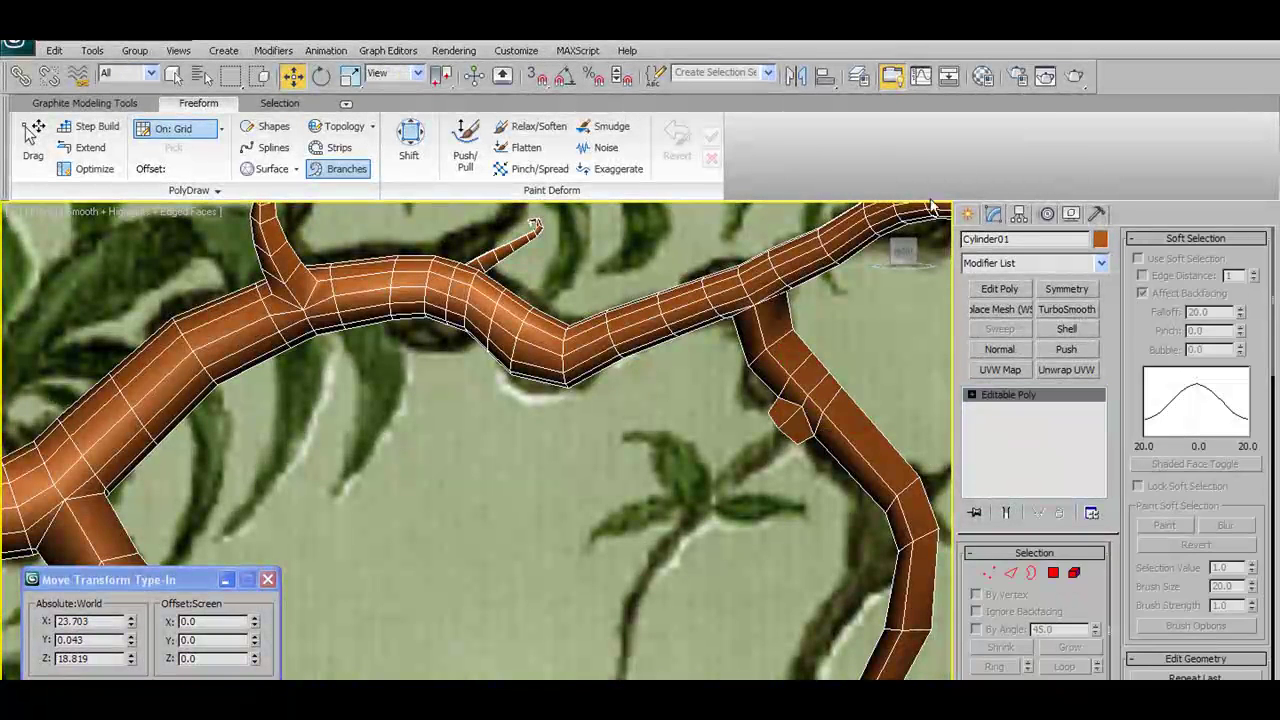
pyautogui.click(969, 215)
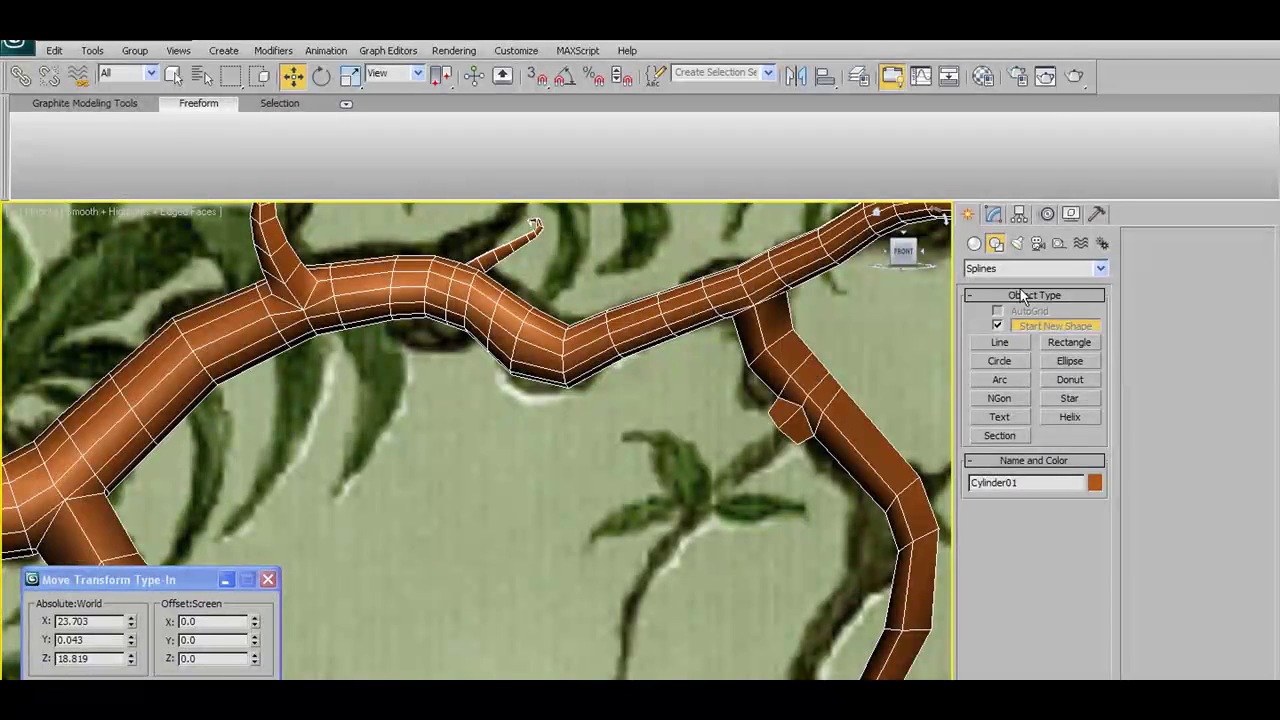
pyautogui.scroll(-3, 739, 467)
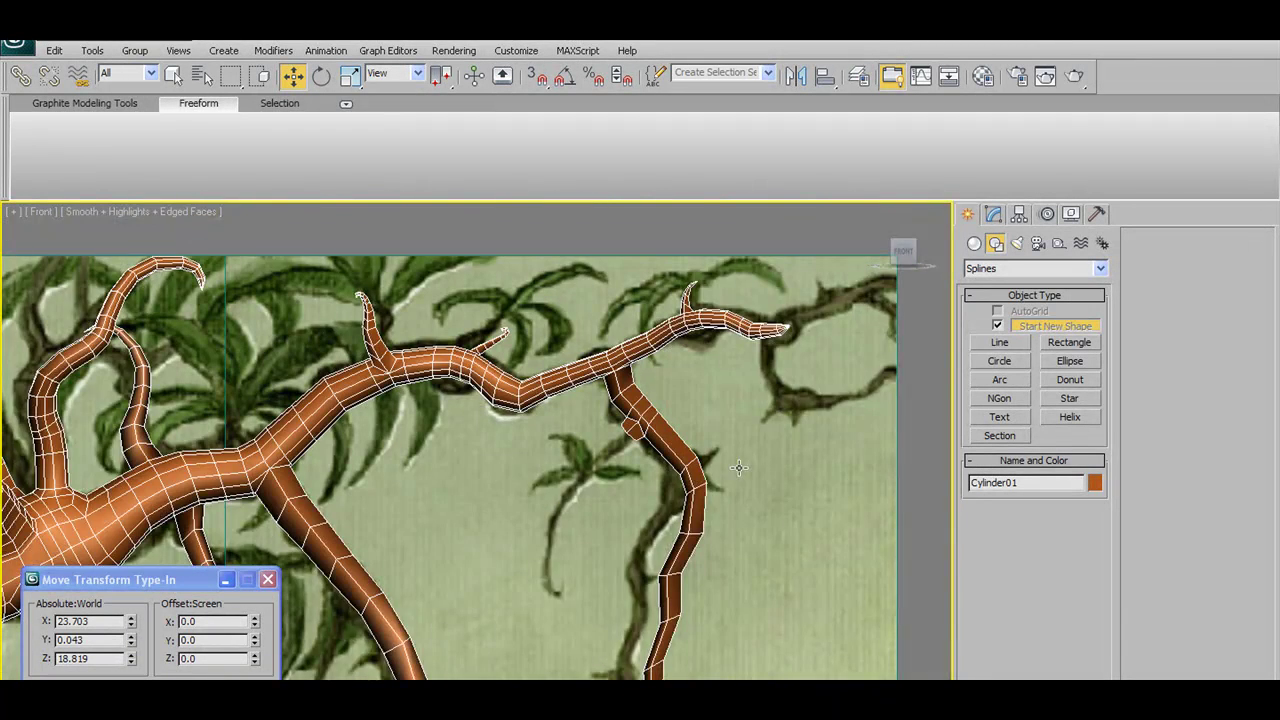
pyautogui.scroll(2, 739, 467)
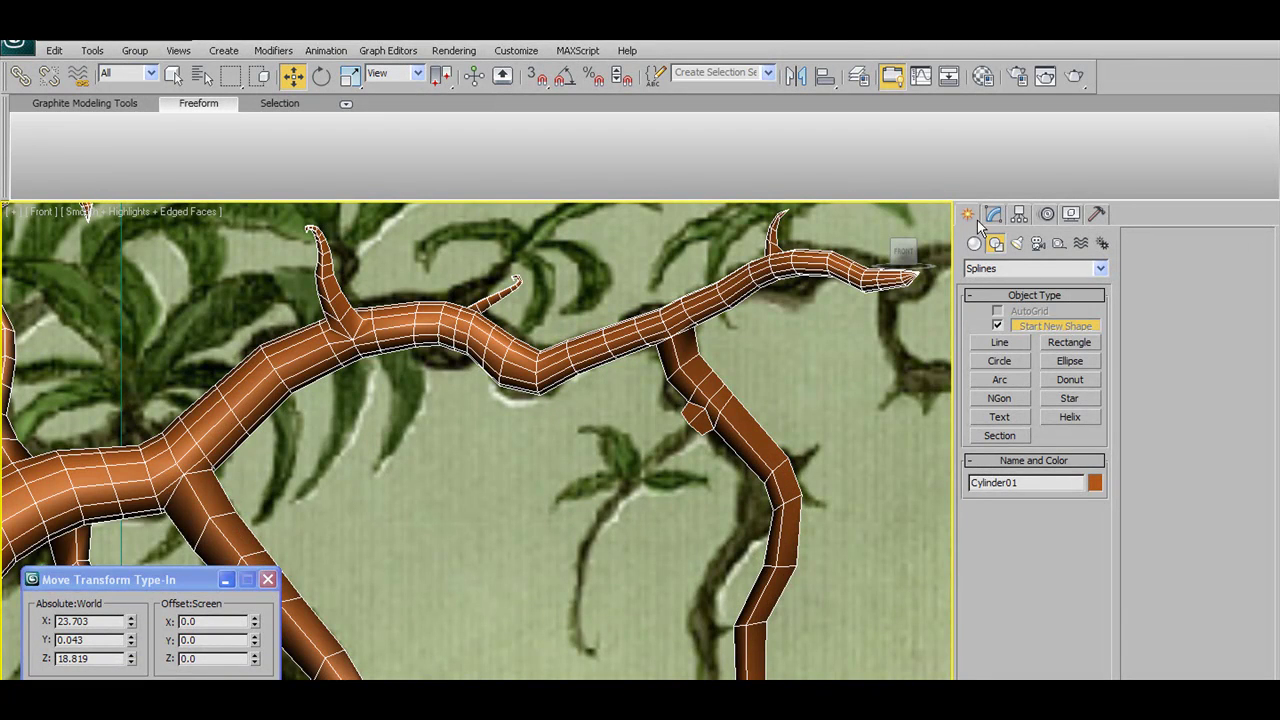
pyautogui.moveTo(698, 481); pyautogui.dragTo(726, 443, button='middle')
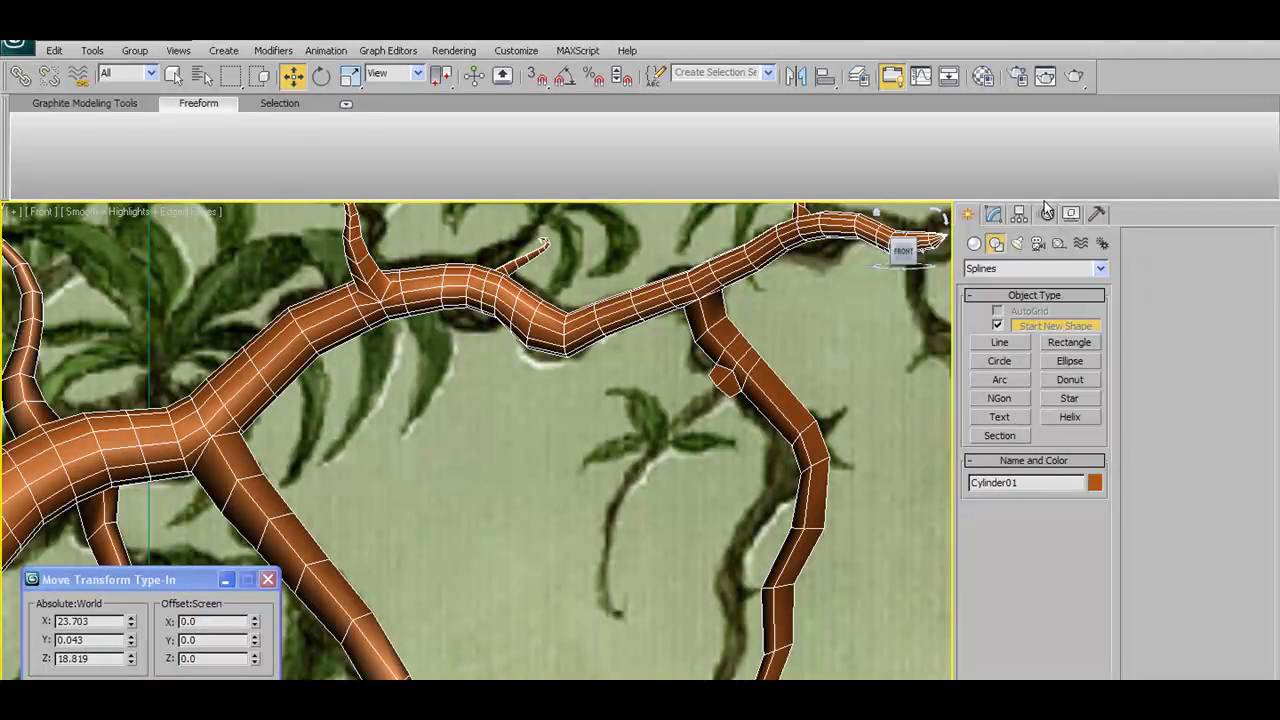
pyautogui.click(1002, 342)
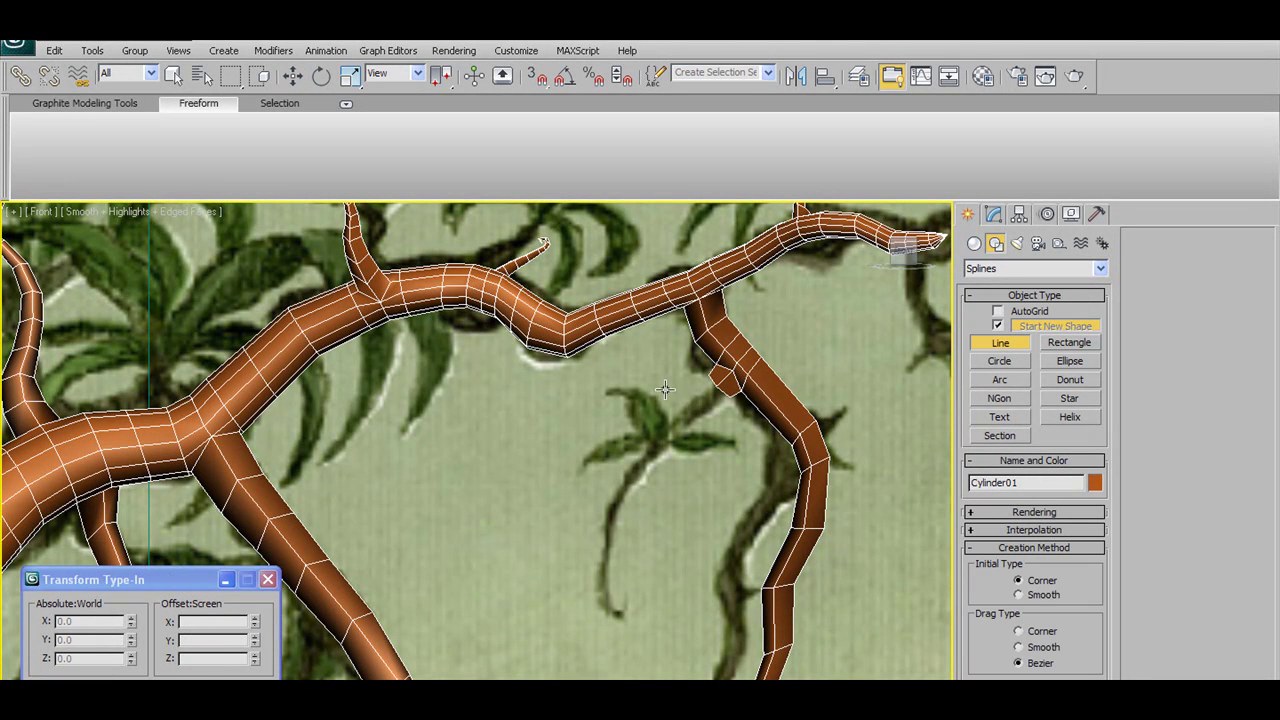
pyautogui.click(716, 390)
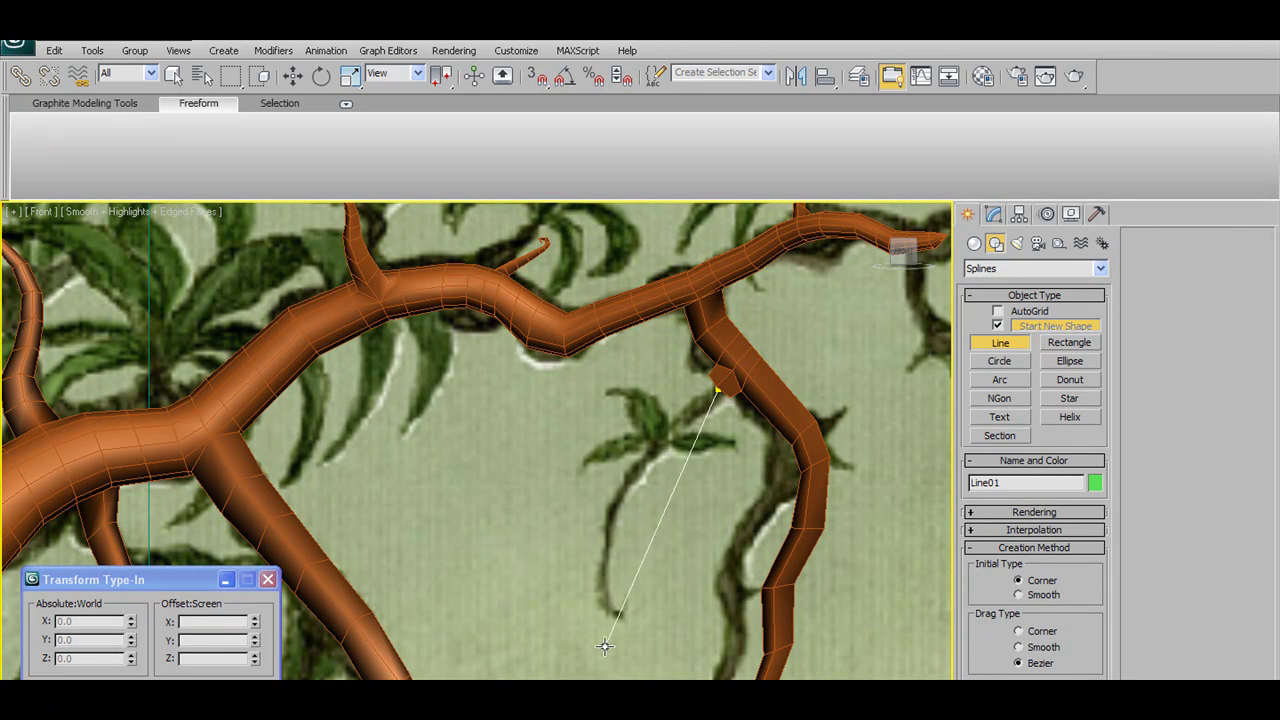
pyautogui.moveTo(610, 608); pyautogui.dragTo(640, 680)
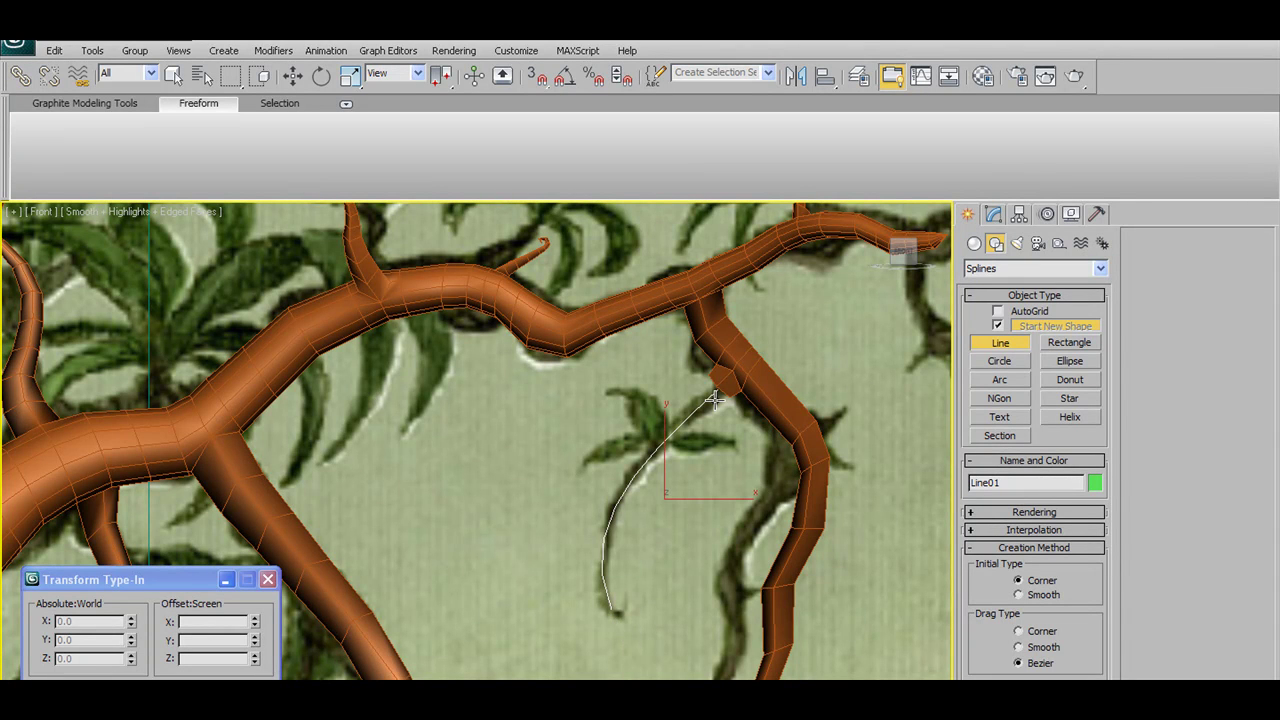
# - Move the line in depth to about Y -3.6 so its upper end meets the stub
pyautogui.moveTo(707, 390)
pyautogui.keyDown('alt'); pyautogui.mouseDown(button='middle')
pyautogui.moveTo(714, 406)
pyautogui.moveTo(771, 406)
pyautogui.moveTo(691, 289)
pyautogui.mouseUp(button='middle'); pyautogui.keyUp('alt')
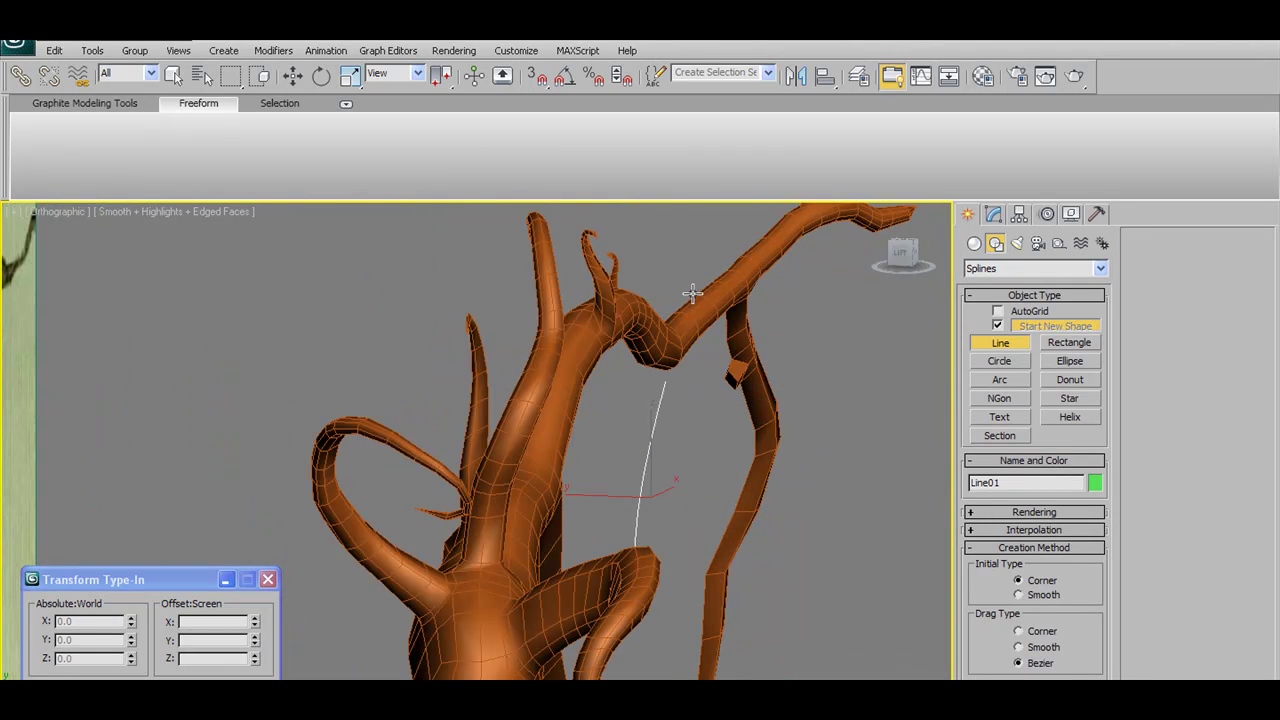
pyautogui.click(296, 78)
pyautogui.keyDown('alt'); pyautogui.moveTo(636, 492); pyautogui.dragTo(614, 510, button='middle'); pyautogui.keyUp('alt')
pyautogui.moveTo(604, 491); pyautogui.dragTo(669, 501)
pyautogui.keyDown('alt'); pyautogui.moveTo(669, 501); pyautogui.dragTo(762, 391, button='middle'); pyautogui.keyUp('alt')
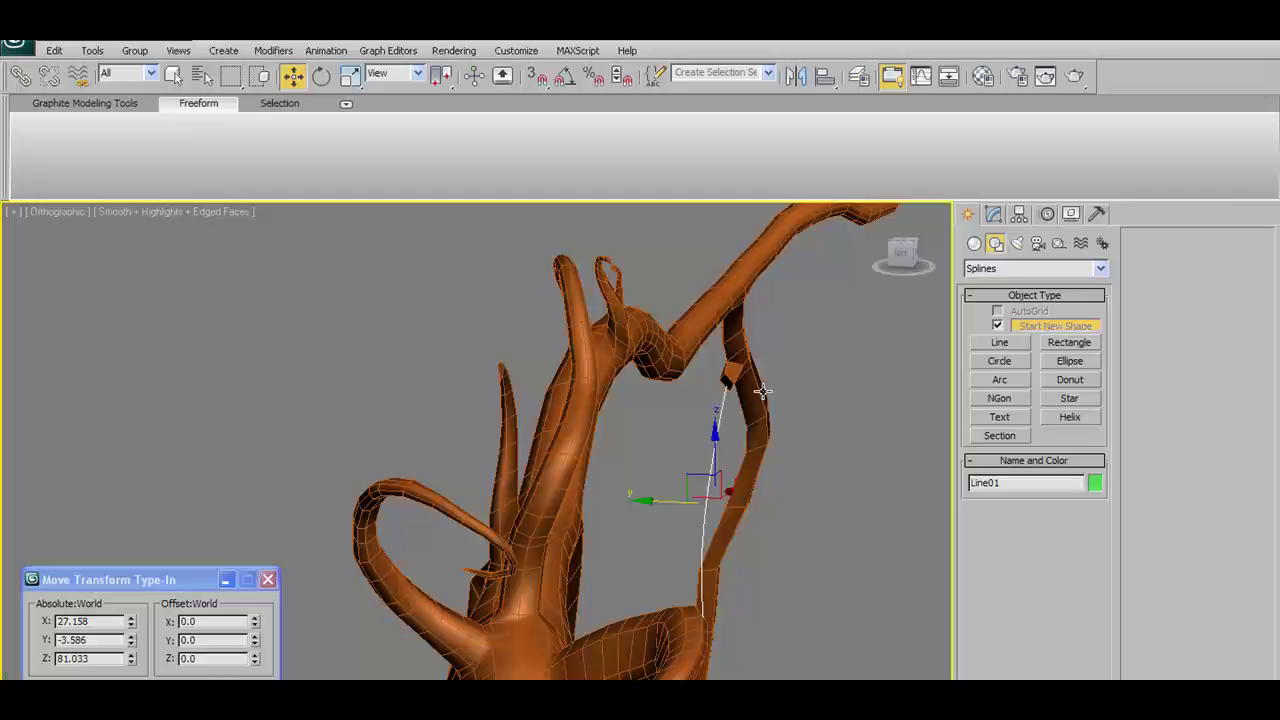
# - Move the line's lower end vertex sideways in depth to angle the curve away from the branch, and leave vertex editing
pyautogui.click(993, 215)
pyautogui.click(1180, 266)
pyautogui.keyDown('alt'); pyautogui.moveTo(772, 574); pyautogui.dragTo(767, 618, button='middle'); pyautogui.keyUp('alt')
pyautogui.click(699, 622)
pyautogui.moveTo(744, 621)
pyautogui.mouseDown()
pyautogui.moveTo(688, 621)
pyautogui.moveTo(735, 621)
pyautogui.mouseUp()
pyautogui.keyDown('alt'); pyautogui.moveTo(735, 621); pyautogui.dragTo(783, 567, button='middle'); pyautogui.keyUp('alt')
pyautogui.moveTo(785, 622); pyautogui.dragTo(728, 622)
pyautogui.moveTo(735, 621)
pyautogui.keyDown('alt'); pyautogui.mouseDown(button='middle')
pyautogui.moveTo(819, 588)
pyautogui.moveTo(760, 621)
pyautogui.mouseUp(button='middle'); pyautogui.keyUp('alt')
pyautogui.moveTo(735, 623); pyautogui.dragTo(729, 623)
pyautogui.keyDown('alt'); pyautogui.moveTo(729, 622); pyautogui.dragTo(611, 553, button='middle'); pyautogui.keyUp('alt')
pyautogui.click(1175, 263)
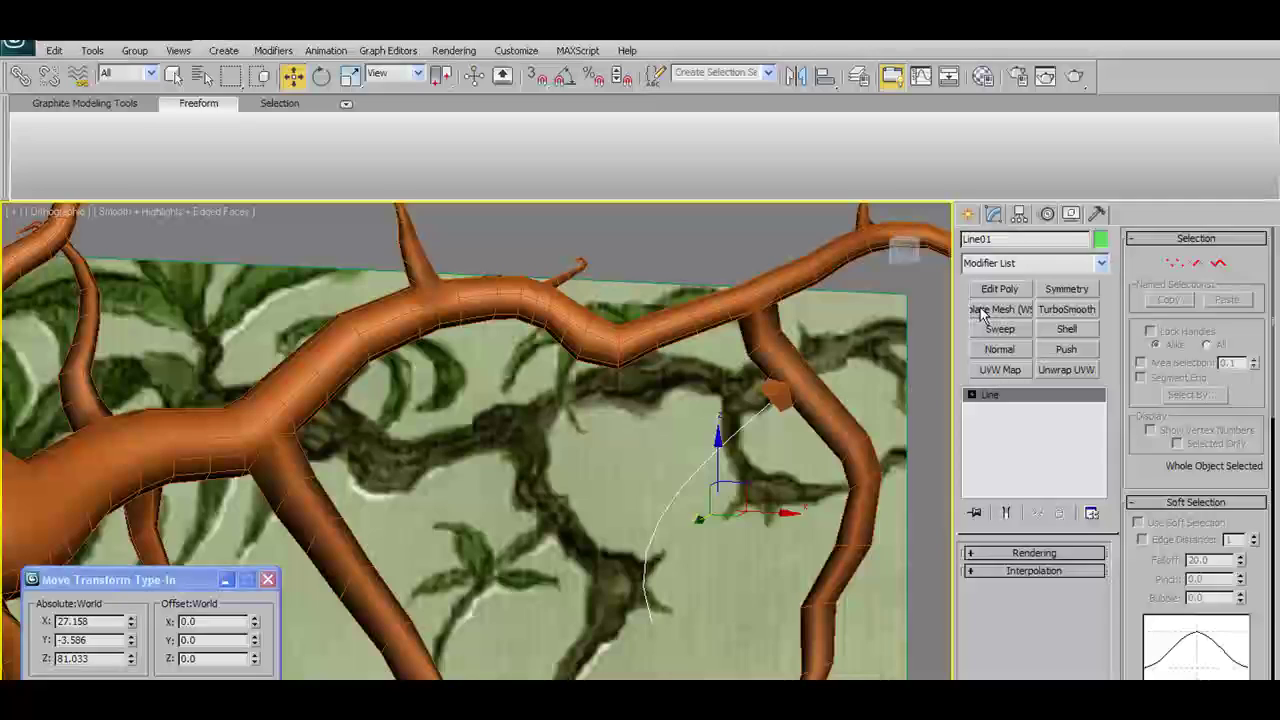
# - In the front view, draw a curved line from the outer bend of the tree's leftmost branch up to the painted leaf cluster
pyautogui.click(775, 397)
pyautogui.press('f')
pyautogui.moveTo(689, 362); pyautogui.dragTo(676, 475, button='middle')
pyautogui.press('z')
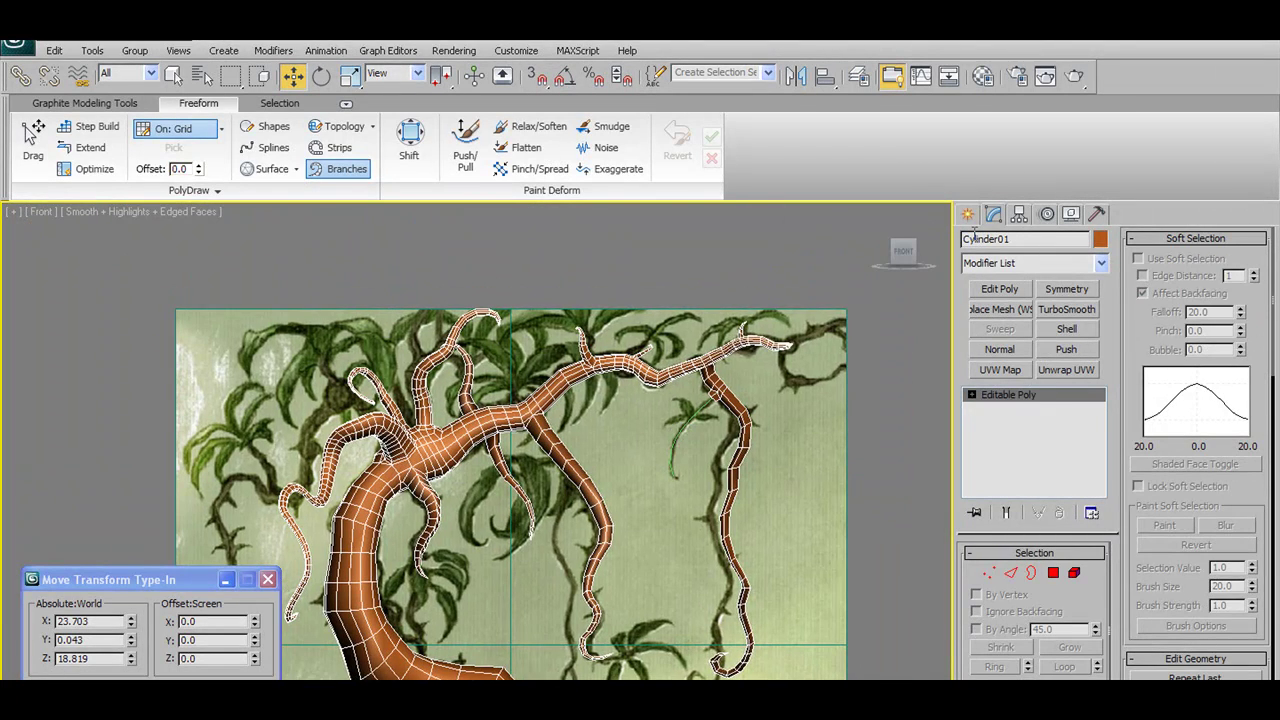
pyautogui.click(967, 214)
pyautogui.click(1000, 343)
pyautogui.moveTo(658, 524); pyautogui.dragTo(765, 437, button='middle')
pyautogui.scroll(2, 725, 430)
pyautogui.moveTo(714, 386); pyautogui.dragTo(697, 410, button='middle')
pyautogui.scroll(-2, 699, 409)
pyautogui.moveTo(559, 329); pyautogui.dragTo(695, 460, button='middle')
pyautogui.scroll(2, 605, 397)
pyautogui.moveTo(659, 361); pyautogui.dragTo(771, 283, button='middle')
pyautogui.moveTo(483, 511); pyautogui.dragTo(609, 389, button='middle')
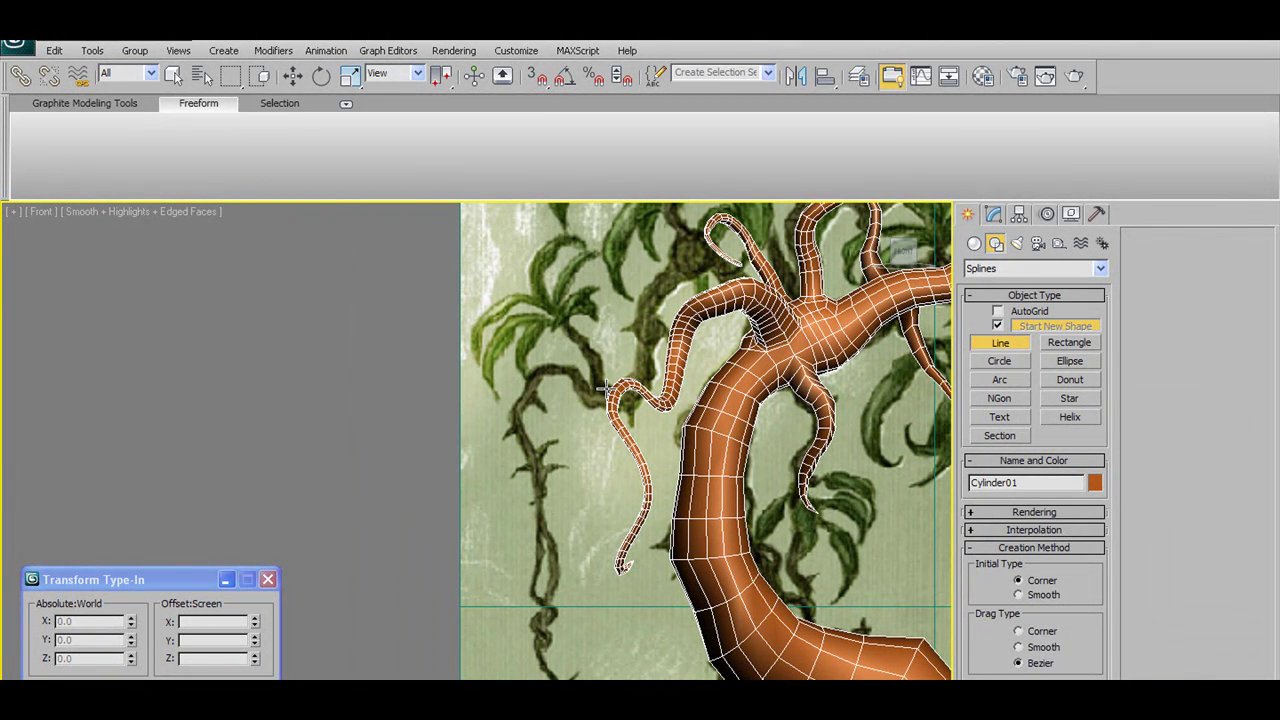
pyautogui.click(606, 390)
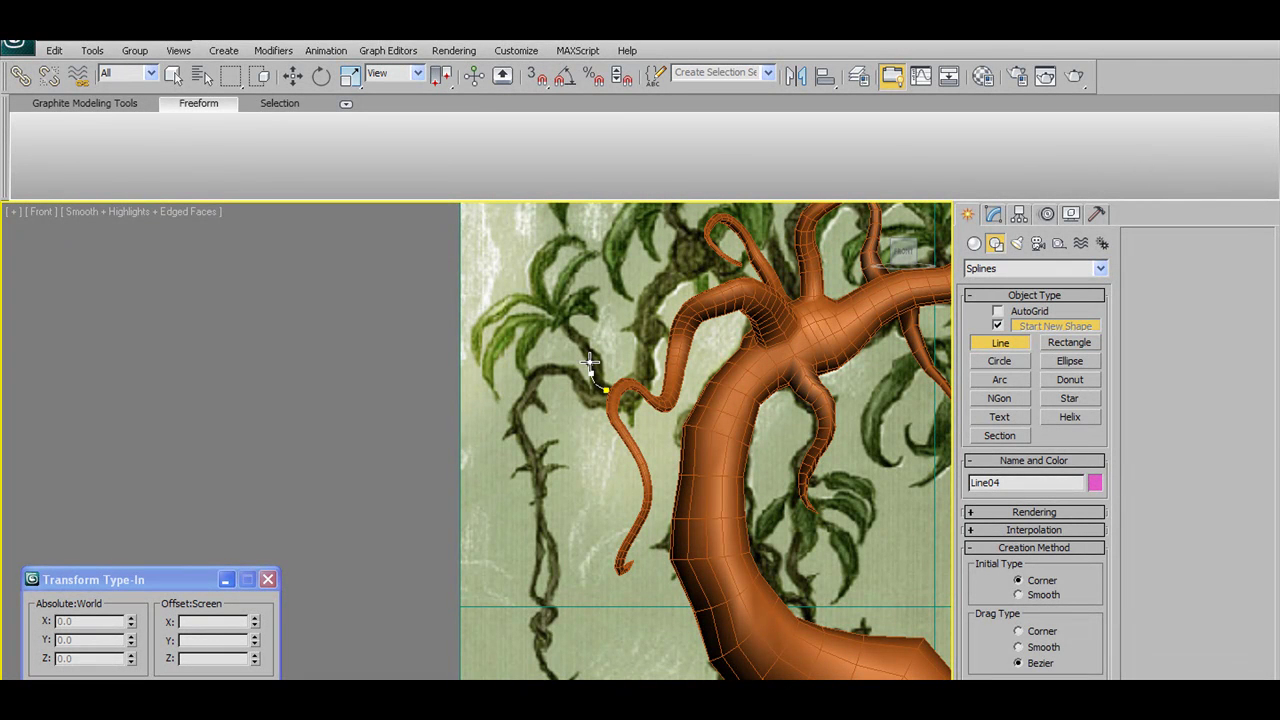
pyautogui.moveTo(561, 313); pyautogui.dragTo(537, 321)
pyautogui.rightClick(514, 296)
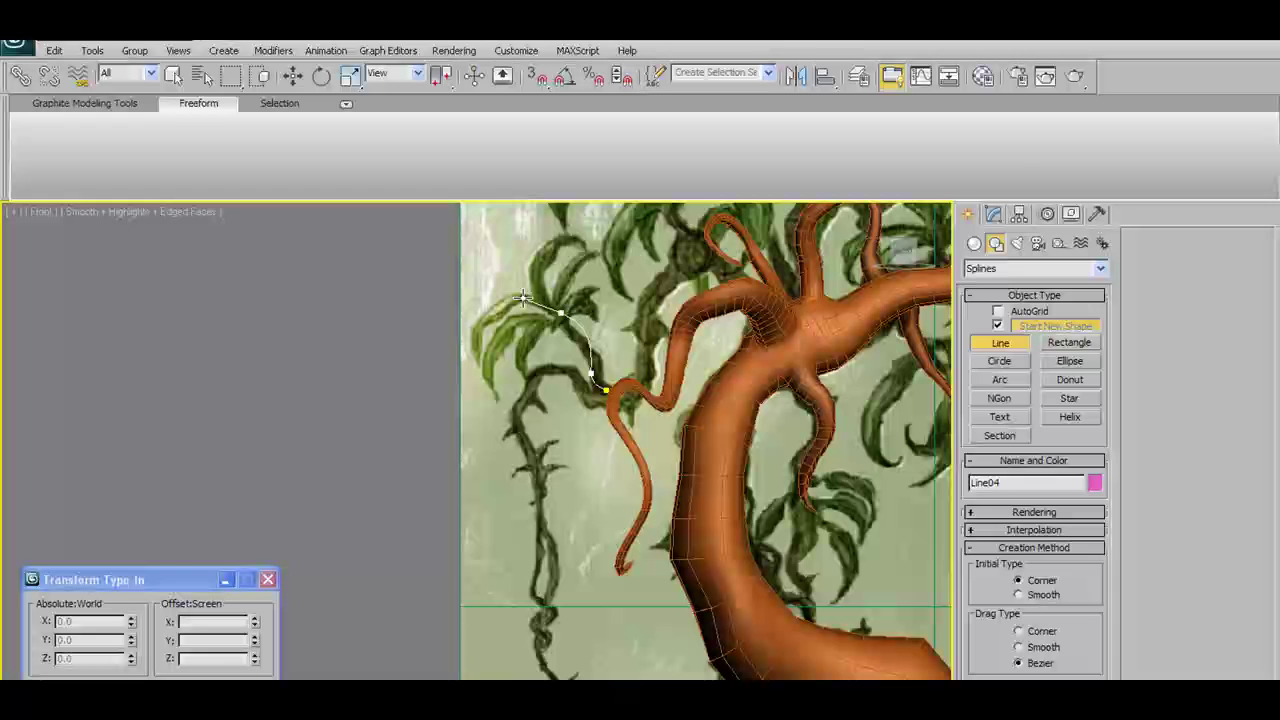
# - Move the new line to about X -36.4, Y -22.5 so its lower end touches the bend of the leftmost branch
pyautogui.click(292, 76)
pyautogui.keyDown('alt'); pyautogui.moveTo(591, 306); pyautogui.dragTo(551, 346, button='middle'); pyautogui.keyUp('alt')
pyautogui.moveTo(537, 343); pyautogui.dragTo(725, 393)
pyautogui.keyDown('alt'); pyautogui.moveTo(925, 435); pyautogui.dragTo(617, 430, button='middle'); pyautogui.keyUp('alt')
pyautogui.moveTo(655, 413); pyautogui.dragTo(655, 424)
pyautogui.keyDown('alt'); pyautogui.moveTo(655, 424); pyautogui.dragTo(701, 516, button='middle'); pyautogui.keyUp('alt')
pyautogui.click(731, 501)
pyautogui.hotkey('ctrl', 'z')
pyautogui.moveTo(722, 506); pyautogui.dragTo(728, 506)
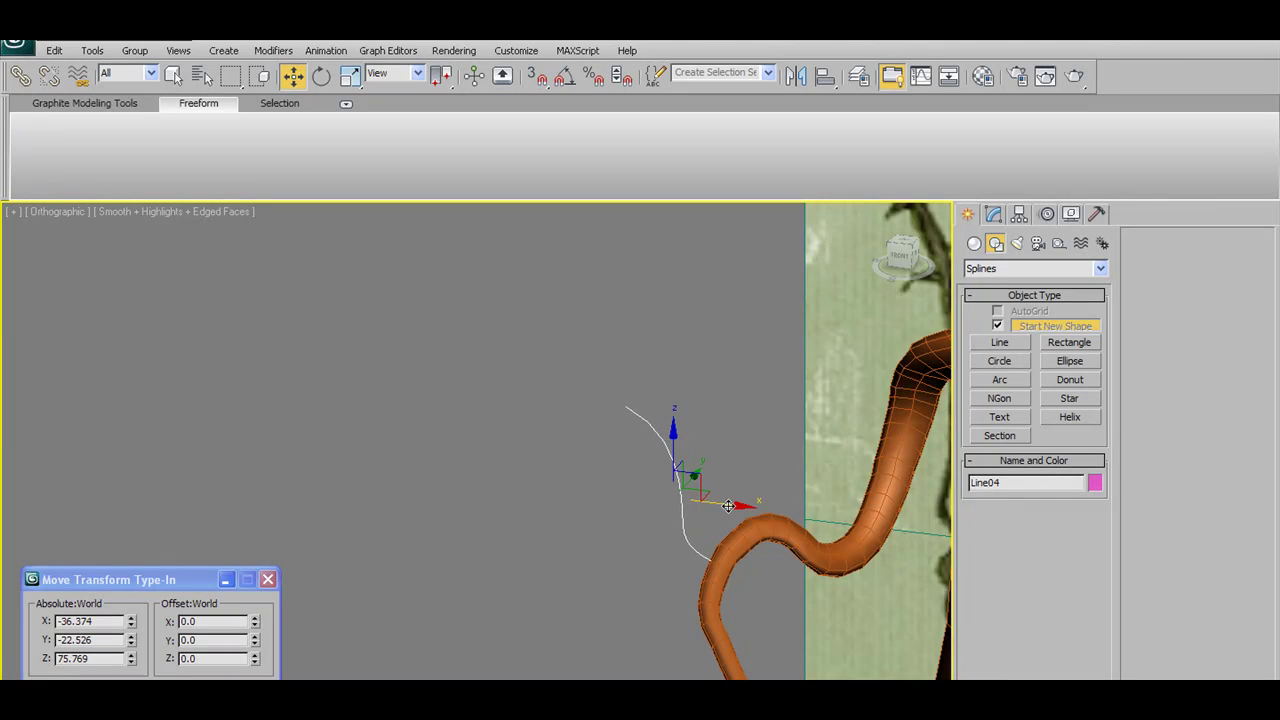
# - In the front view, draw a curved line from the tip of the long upper branch along the painted sagging vine
pyautogui.press('f')
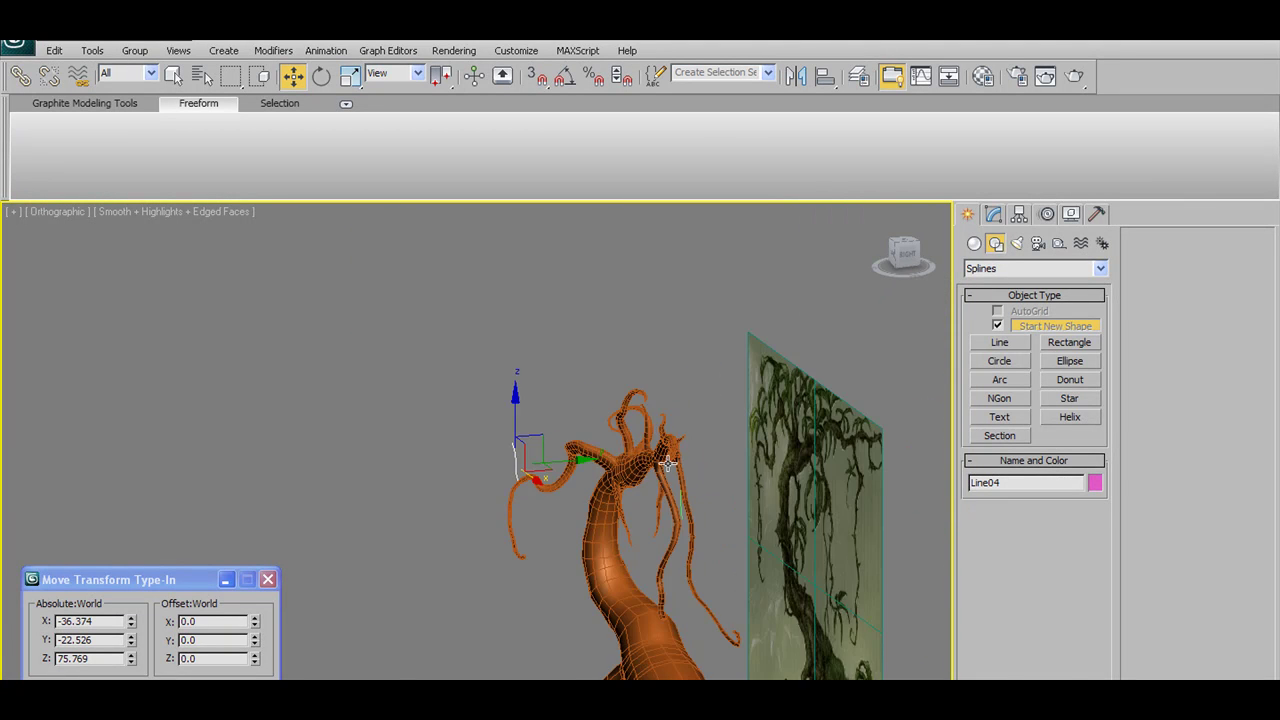
pyautogui.scroll(4, 728, 668)
pyautogui.scroll(2, 779, 423)
pyautogui.moveTo(743, 620); pyautogui.dragTo(791, 490, button='middle')
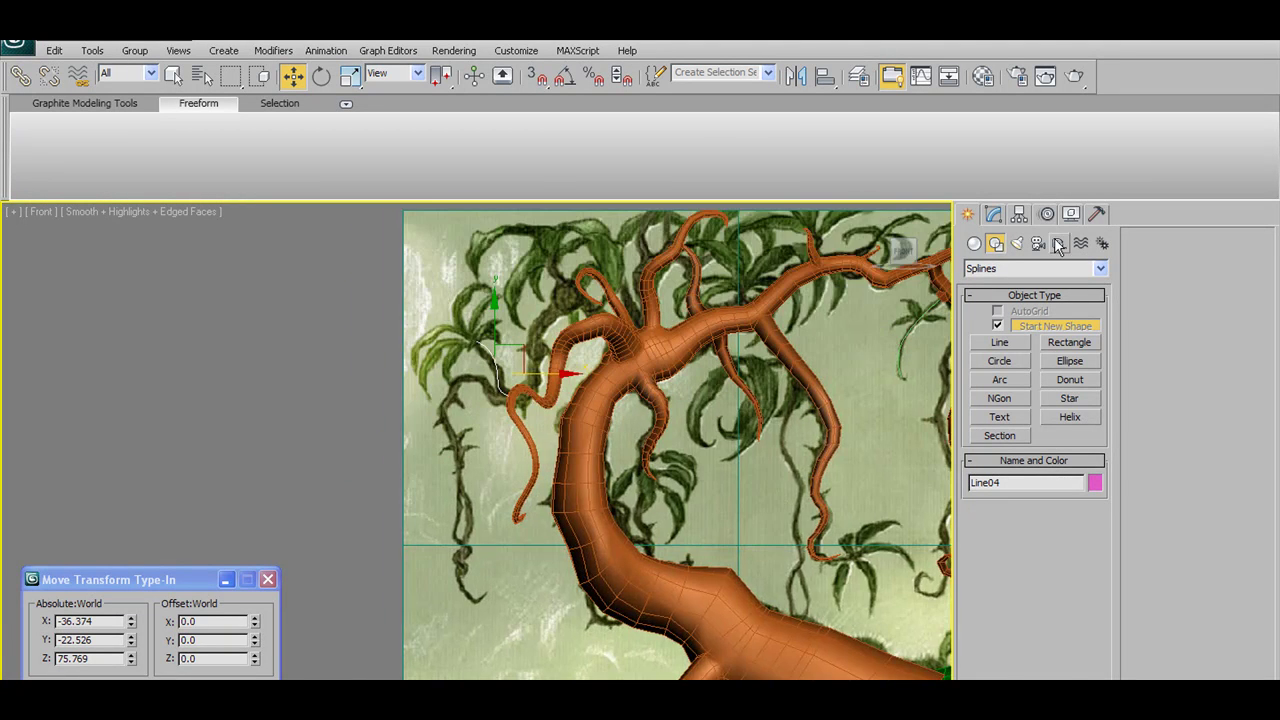
pyautogui.click(1000, 342)
pyautogui.moveTo(603, 289); pyautogui.dragTo(491, 555, button='middle')
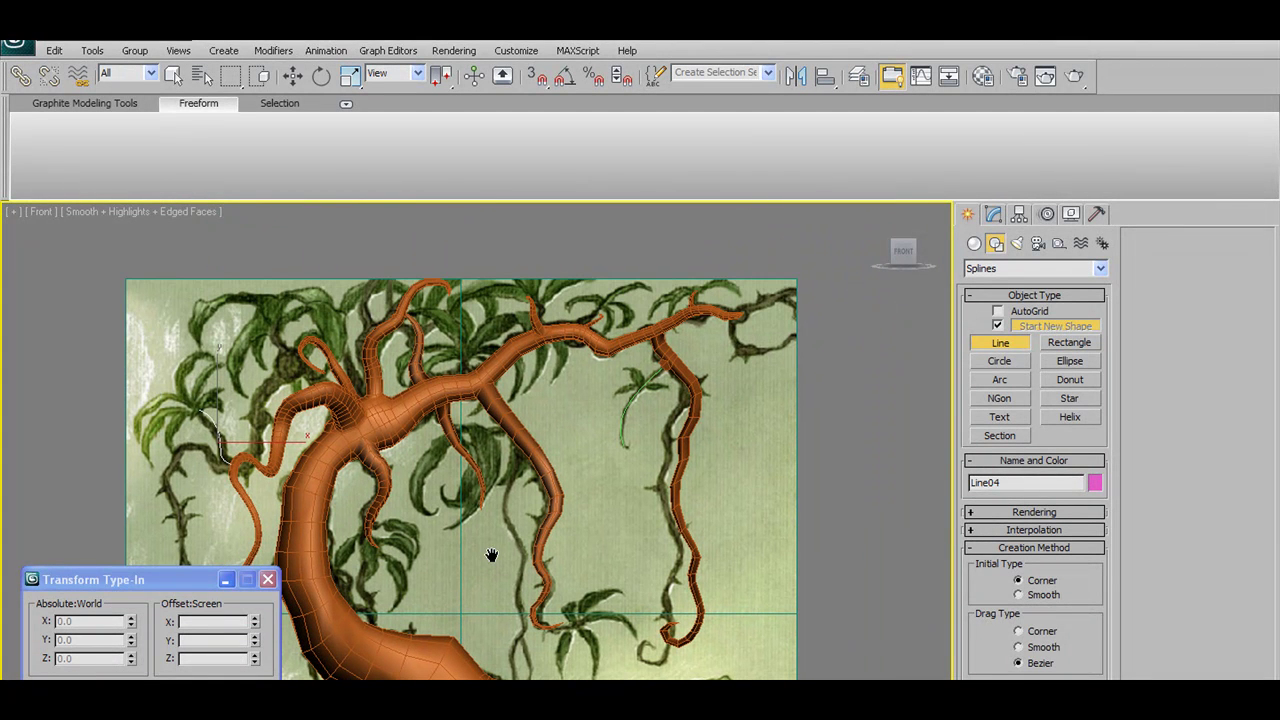
pyautogui.click(727, 318)
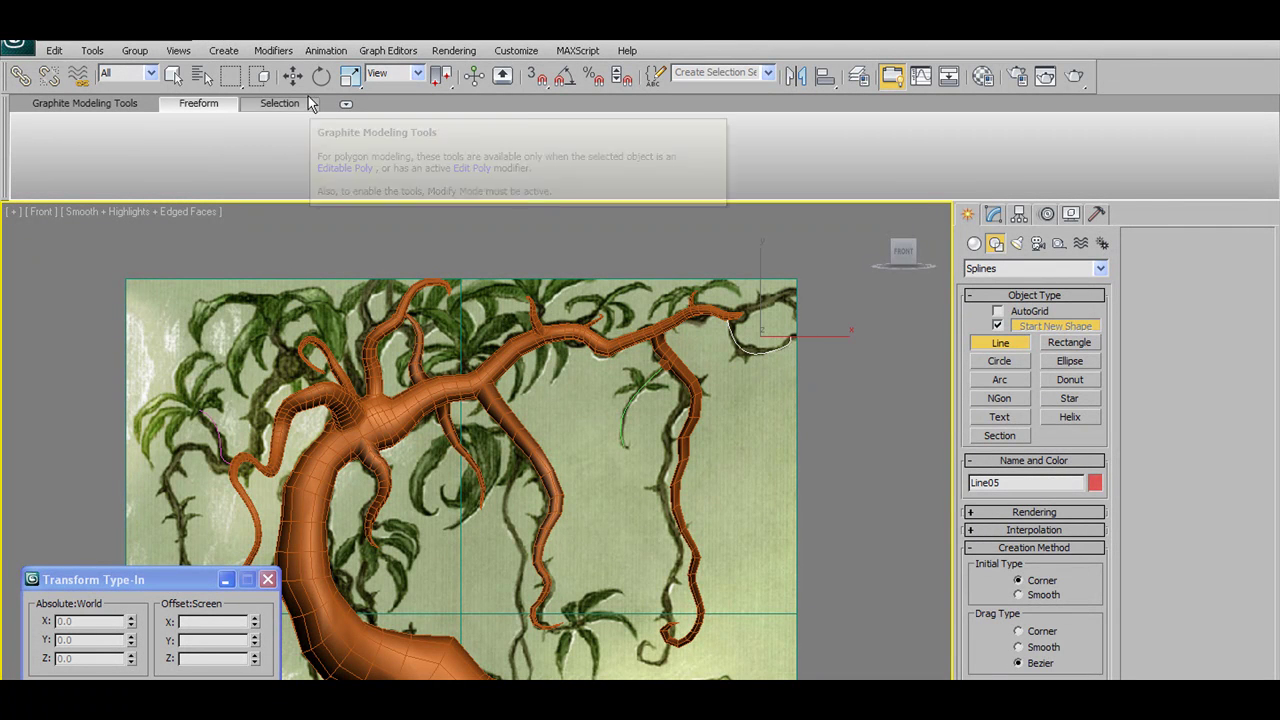
# - Move the sagging line in depth to about Y -9.2 so it starts at the branch tip
pyautogui.click(292, 76)
pyautogui.keyDown('alt'); pyautogui.moveTo(710, 306); pyautogui.dragTo(693, 369, button='middle'); pyautogui.keyUp('alt')
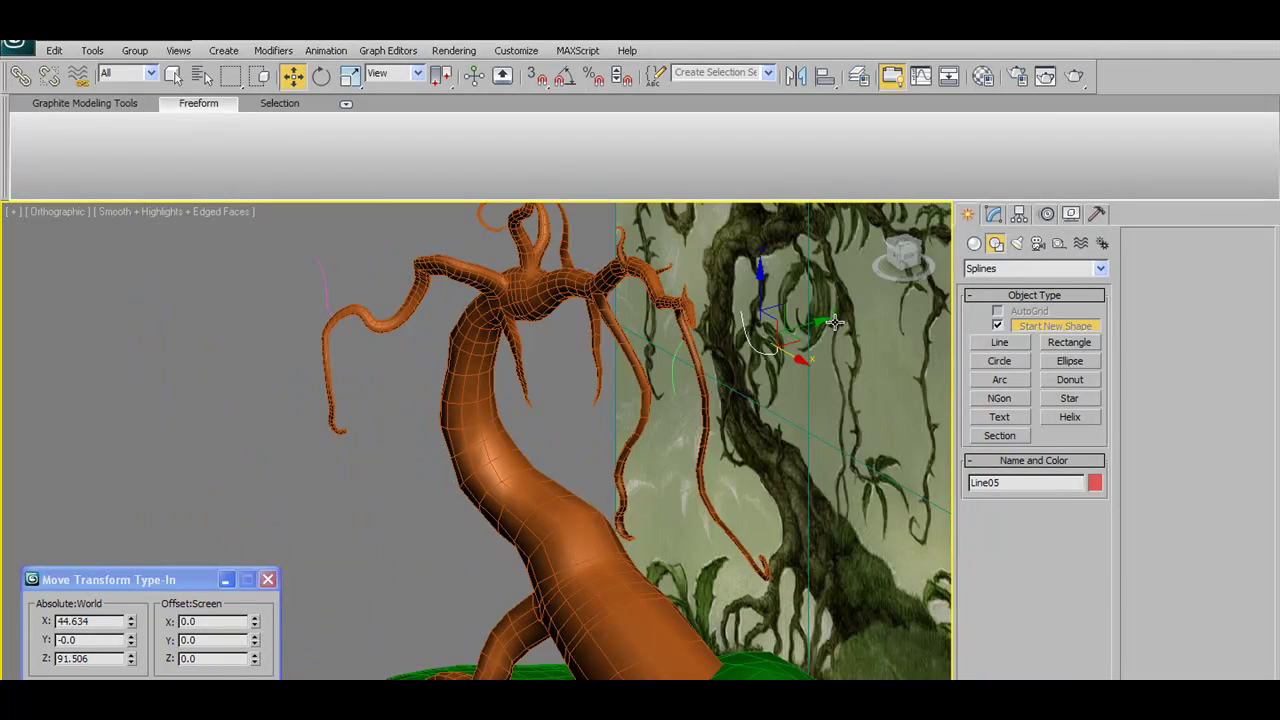
pyautogui.keyDown('alt'); pyautogui.moveTo(829, 322); pyautogui.dragTo(795, 352, button='middle'); pyautogui.keyUp('alt')
pyautogui.moveTo(809, 335); pyautogui.dragTo(758, 343)
pyautogui.keyDown('alt'); pyautogui.moveTo(758, 343); pyautogui.dragTo(928, 252, button='middle'); pyautogui.keyUp('alt')
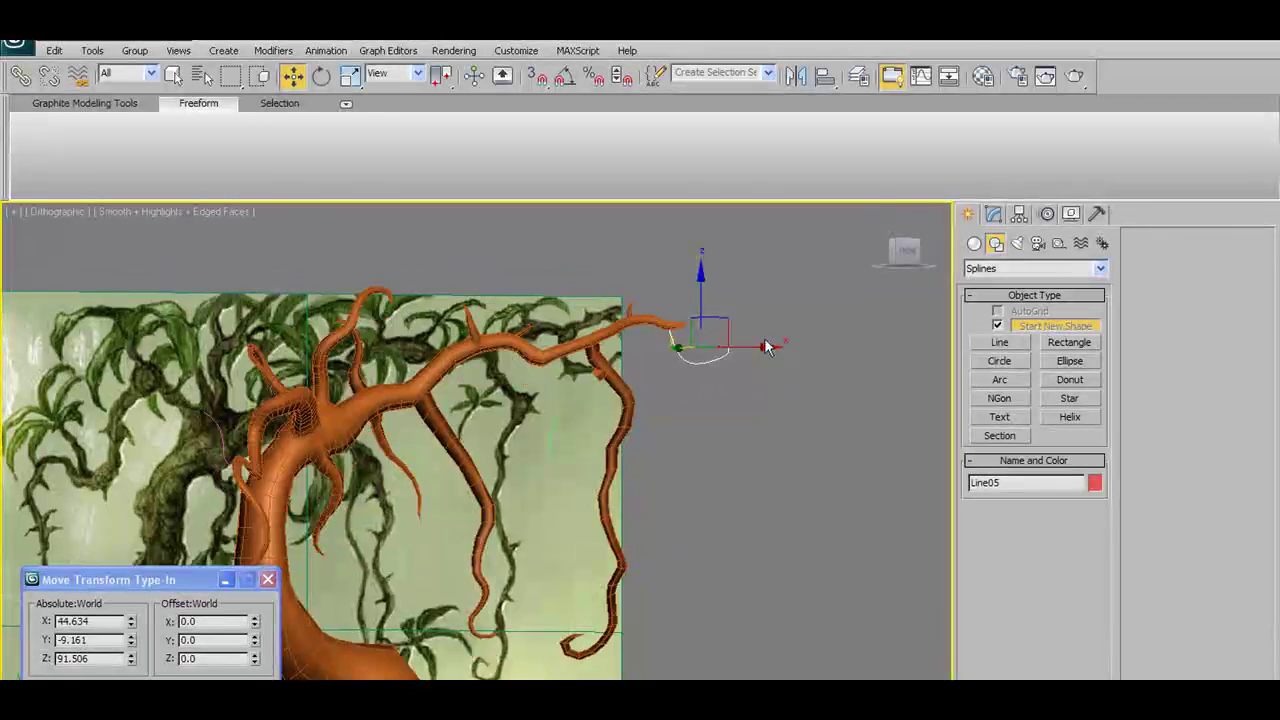
# - In the front view, draw a curved line from the underside of the large bent root down to the ground
pyautogui.scroll(-4, 715, 363)
pyautogui.press('f')
pyautogui.scroll(4, 595, 428)
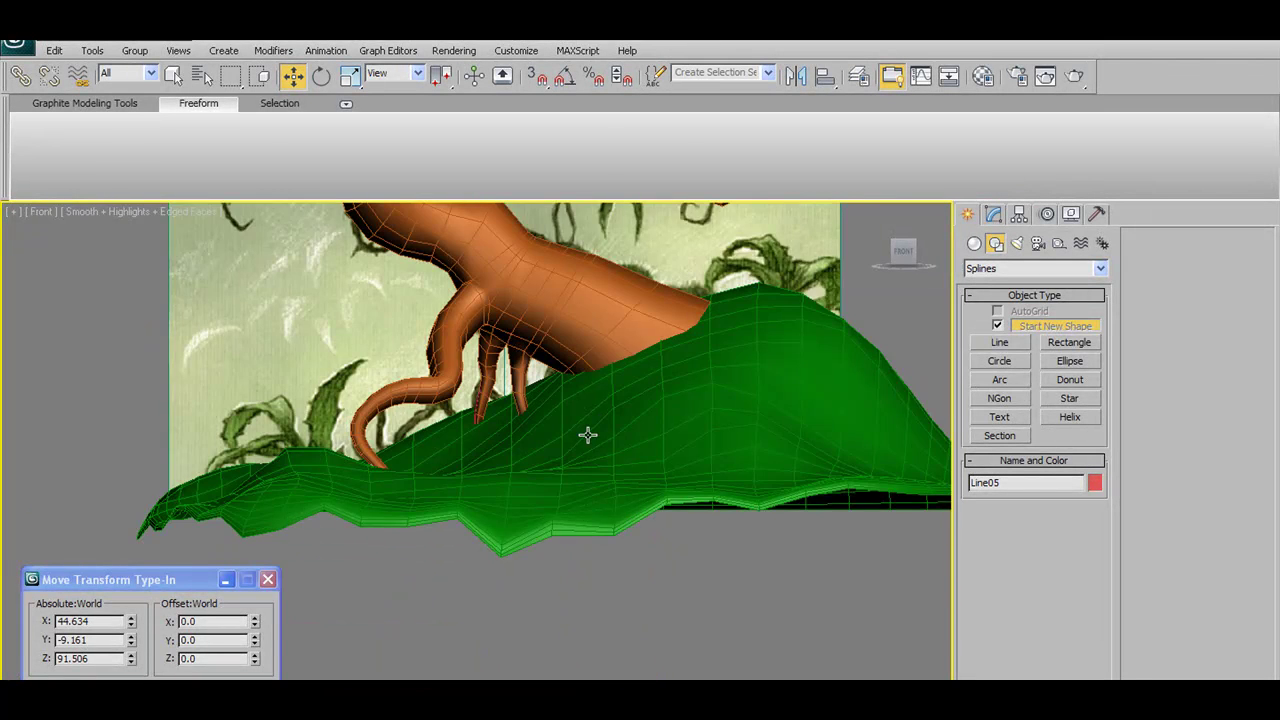
pyautogui.scroll(3, 537, 375)
pyautogui.click(999, 342)
pyautogui.click(489, 425)
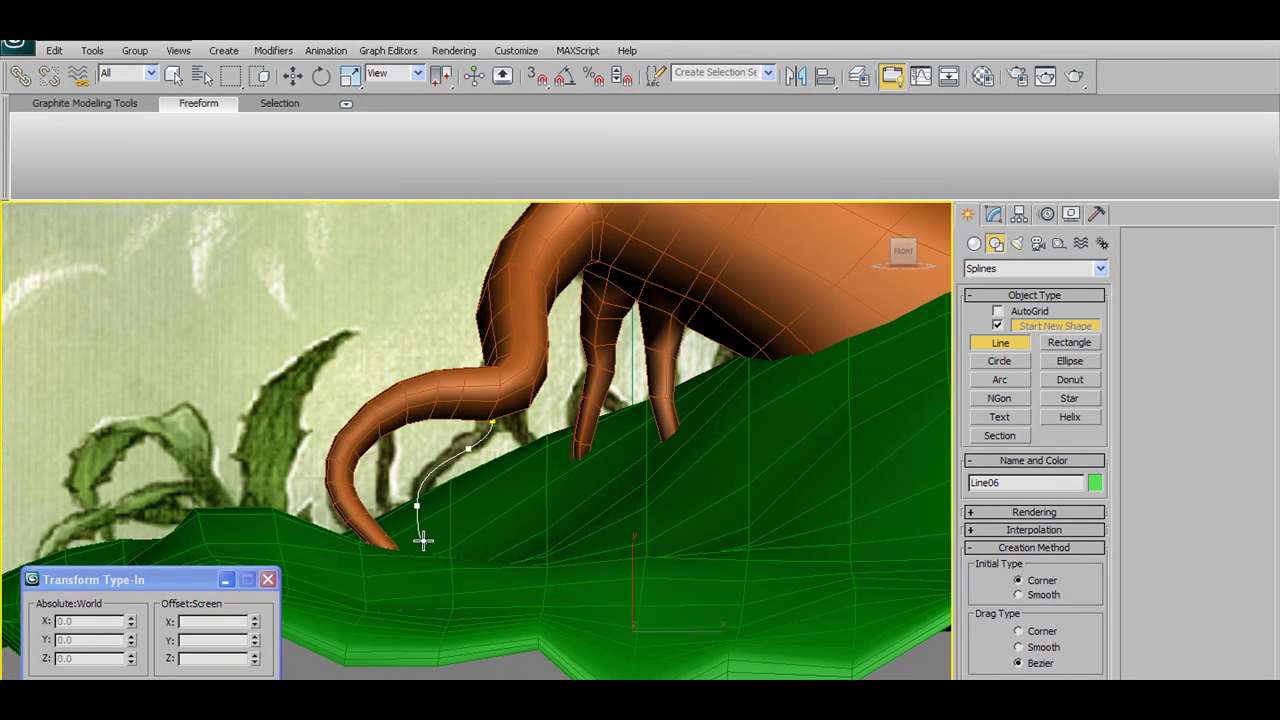
# - Move the root line to about X -13.6, Y -11.6 so its upper end meets the underside of the bent root
pyautogui.click(292, 77)
pyautogui.keyDown('alt'); pyautogui.moveTo(597, 420); pyautogui.dragTo(741, 475, button='middle'); pyautogui.keyUp('alt')
pyautogui.moveTo(404, 483); pyautogui.dragTo(567, 468)
pyautogui.keyDown('alt'); pyautogui.moveTo(575, 466); pyautogui.dragTo(606, 415, button='middle'); pyautogui.keyUp('alt')
pyautogui.moveTo(563, 479); pyautogui.dragTo(559, 479)
pyautogui.moveTo(562, 478)
pyautogui.keyDown('alt'); pyautogui.mouseDown(button='middle')
pyautogui.moveTo(638, 494)
pyautogui.moveTo(572, 483)
pyautogui.mouseUp(button='middle'); pyautogui.keyUp('alt')
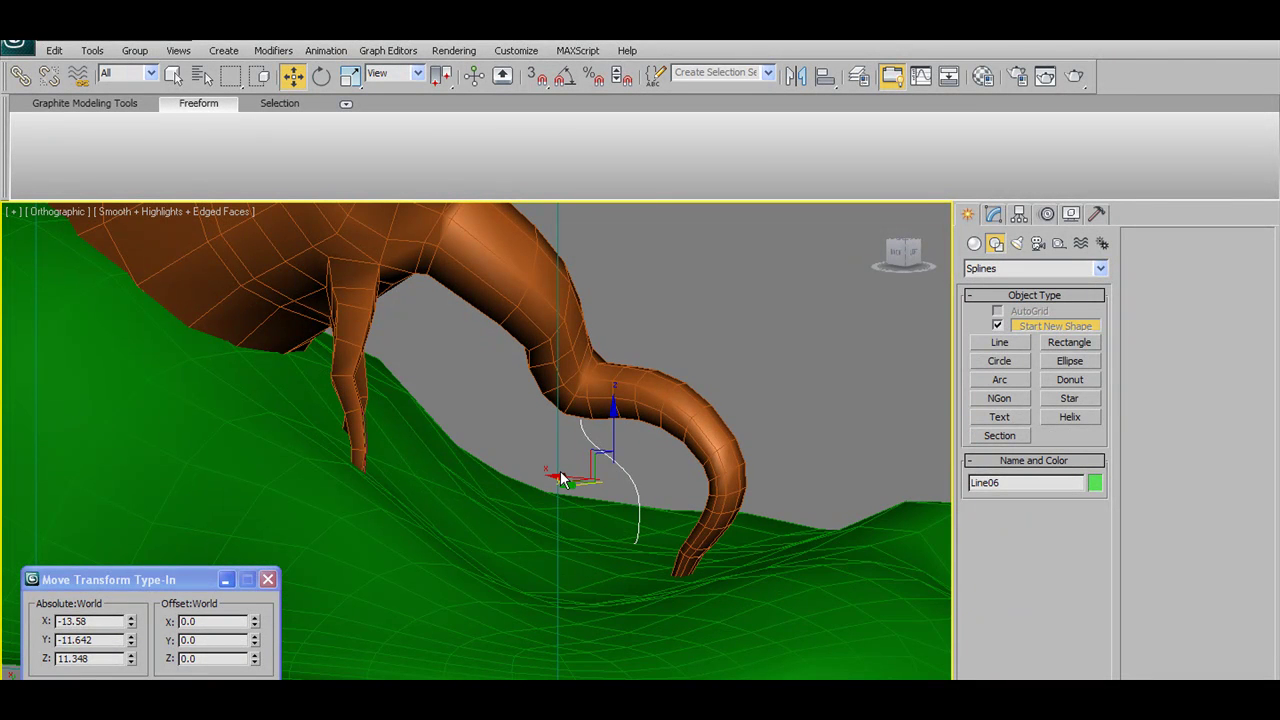
# - Move the root line to about X -14.6, Y -11.5 and rotate it slightly to follow the bent root
pyautogui.moveTo(568, 481); pyautogui.dragTo(559, 474)
pyautogui.moveTo(567, 476)
pyautogui.keyDown('alt'); pyautogui.mouseDown(button='middle')
pyautogui.moveTo(566, 420)
pyautogui.moveTo(537, 463)
pyautogui.moveTo(571, 485)
pyautogui.moveTo(549, 457)
pyautogui.moveTo(569, 491)
pyautogui.mouseUp(button='middle'); pyautogui.keyUp('alt')
pyautogui.click(321, 76)
pyautogui.moveTo(600, 505); pyautogui.dragTo(557, 507)
pyautogui.click(292, 76)
pyautogui.keyDown('alt'); pyautogui.moveTo(663, 363); pyautogui.dragTo(606, 507, button='middle'); pyautogui.keyUp('alt')
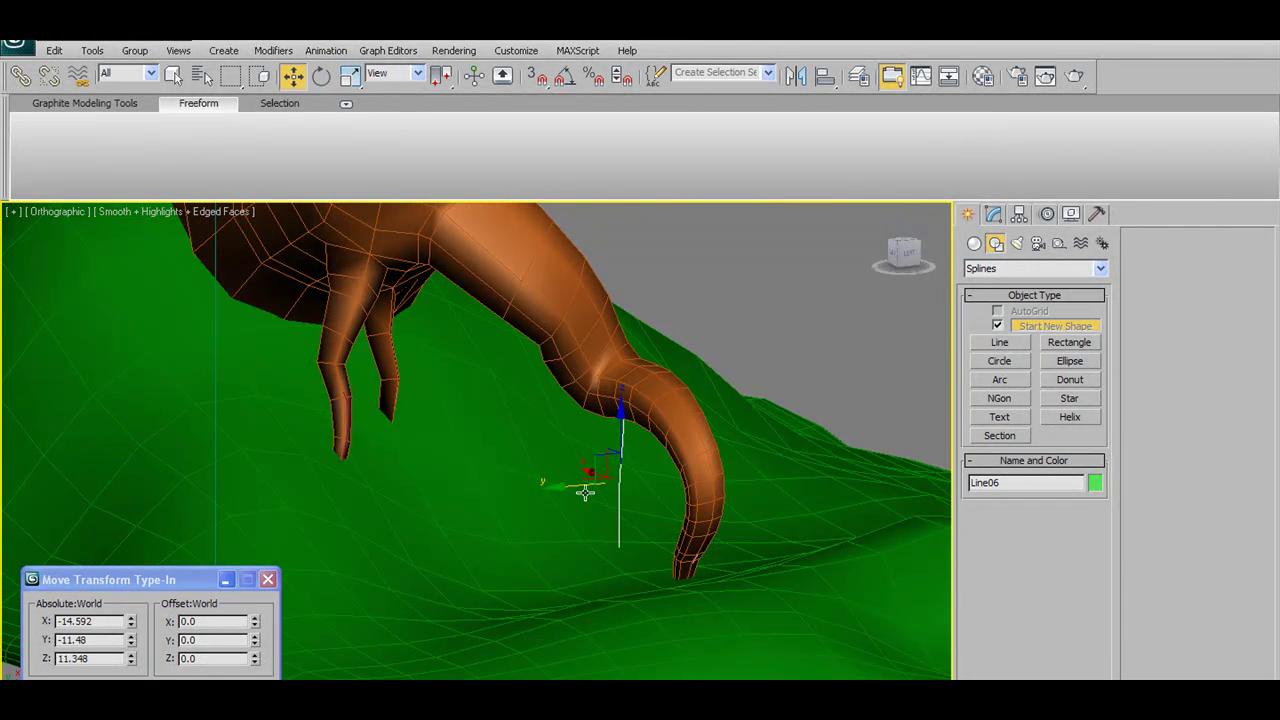
# - Shift the root line to about X -13.8, Y -10.3 so its upper end meets the underside of the bent root
pyautogui.moveTo(574, 489); pyautogui.dragTo(566, 488)
pyautogui.keyDown('alt'); pyautogui.moveTo(566, 488); pyautogui.dragTo(646, 463, button='middle'); pyautogui.keyUp('alt')
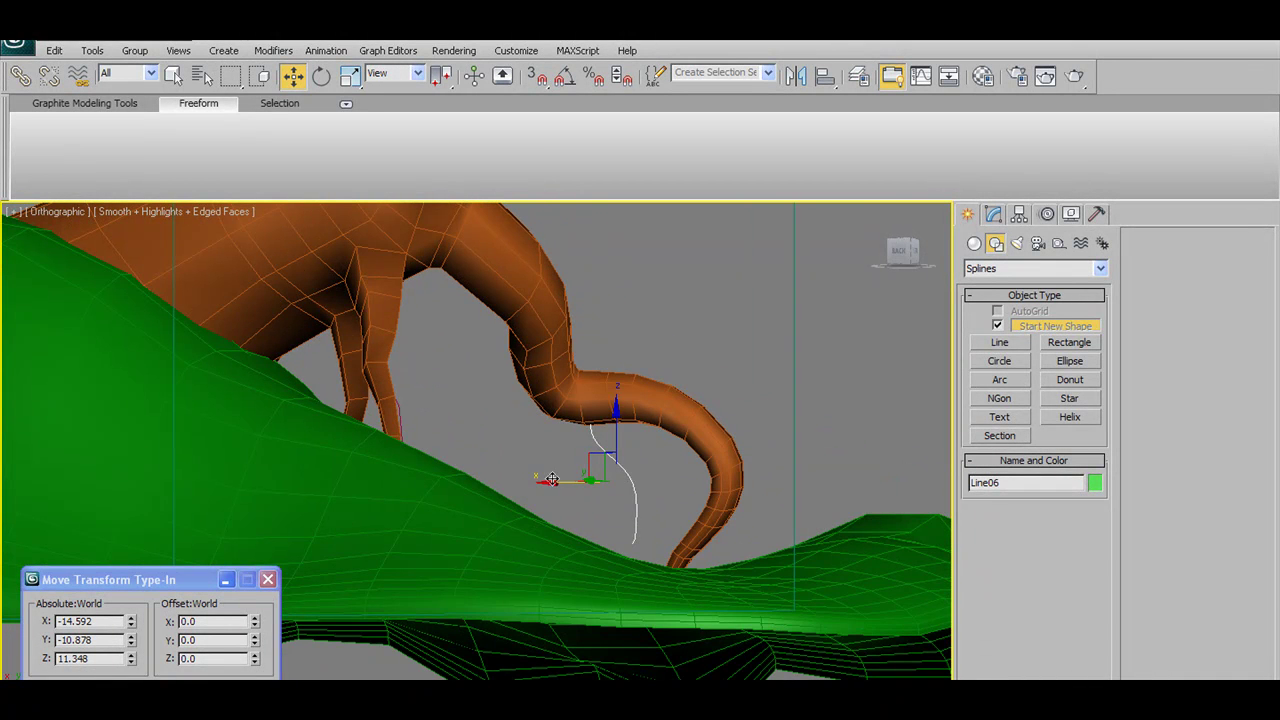
pyautogui.moveTo(555, 482); pyautogui.dragTo(532, 494)
pyautogui.keyDown('alt'); pyautogui.moveTo(532, 494); pyautogui.dragTo(451, 524, button='middle'); pyautogui.keyUp('alt')
pyautogui.moveTo(549, 486); pyautogui.dragTo(540, 489)
pyautogui.keyDown('alt'); pyautogui.moveTo(540, 489); pyautogui.dragTo(590, 478, button='middle'); pyautogui.keyUp('alt')
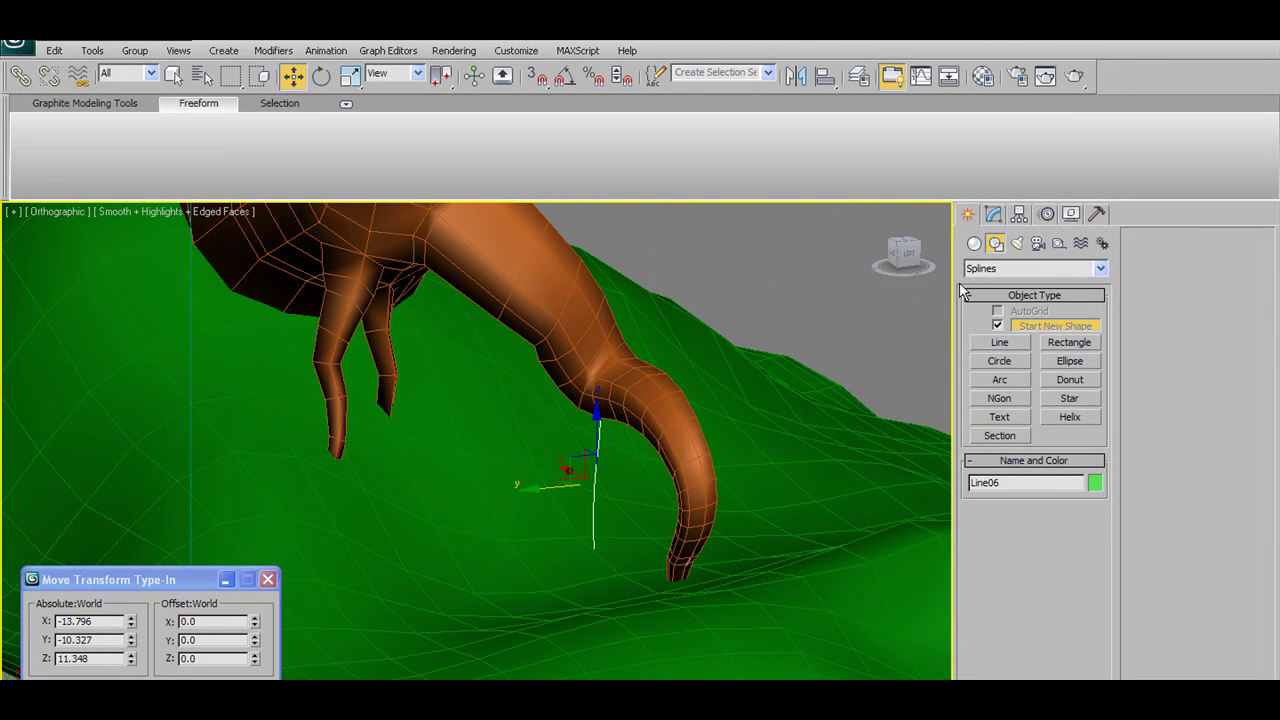
# - Move the bottom vertex of the root line down toward the ground, keeping the upper end at the bent root
pyautogui.click(995, 215)
pyautogui.click(1175, 263)
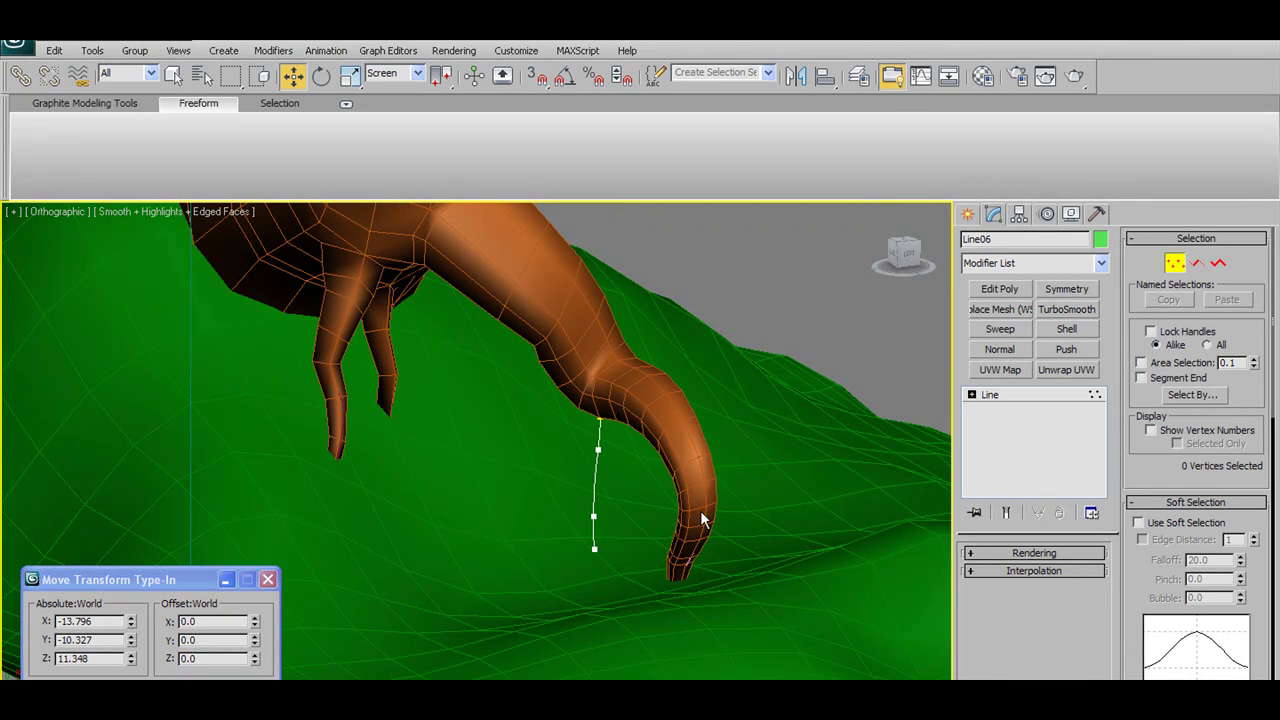
pyautogui.click(596, 547)
pyautogui.keyDown('alt'); pyautogui.moveTo(606, 560); pyautogui.dragTo(684, 563, button='middle'); pyautogui.keyUp('alt')
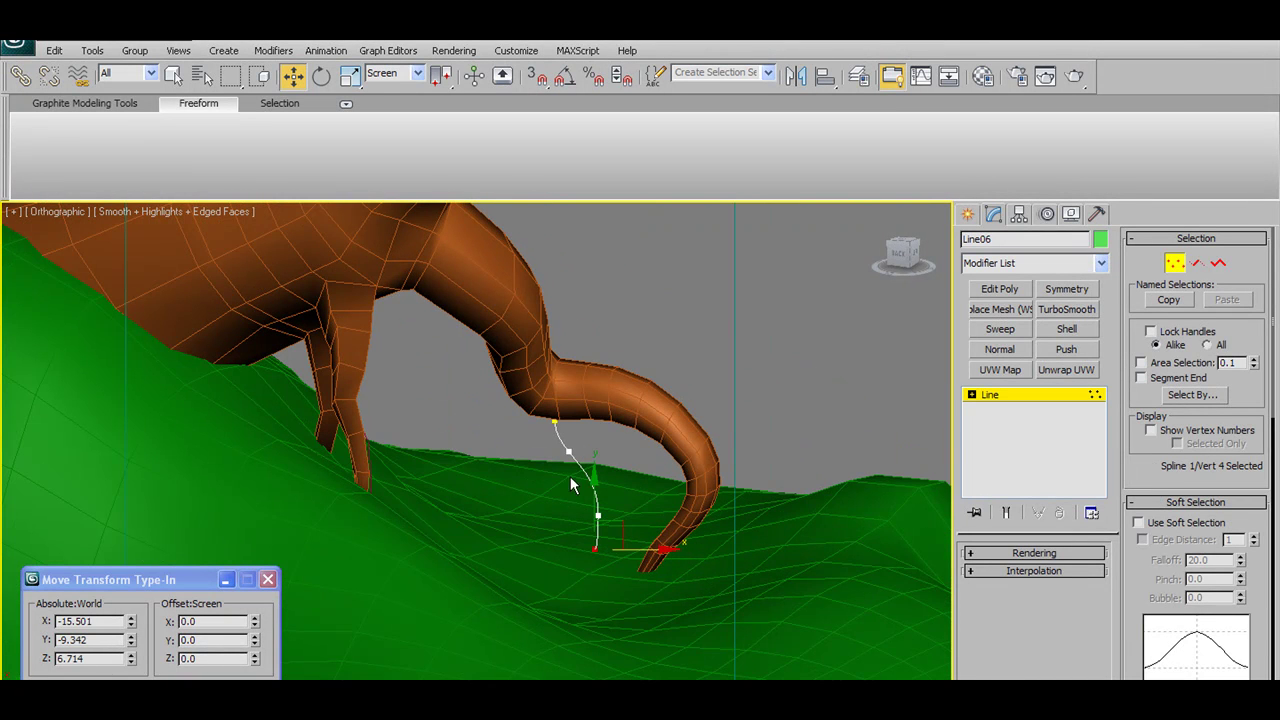
pyautogui.moveTo(591, 529); pyautogui.dragTo(592, 541)
pyautogui.keyDown('alt'); pyautogui.moveTo(644, 498); pyautogui.dragTo(658, 424, button='middle'); pyautogui.keyUp('alt')
pyautogui.click(603, 444)
pyautogui.scroll(-4, 618, 413)
pyautogui.keyDown('alt'); pyautogui.moveTo(618, 413); pyautogui.dragTo(487, 446, button='middle'); pyautogui.keyUp('alt')
pyautogui.click(1176, 265)
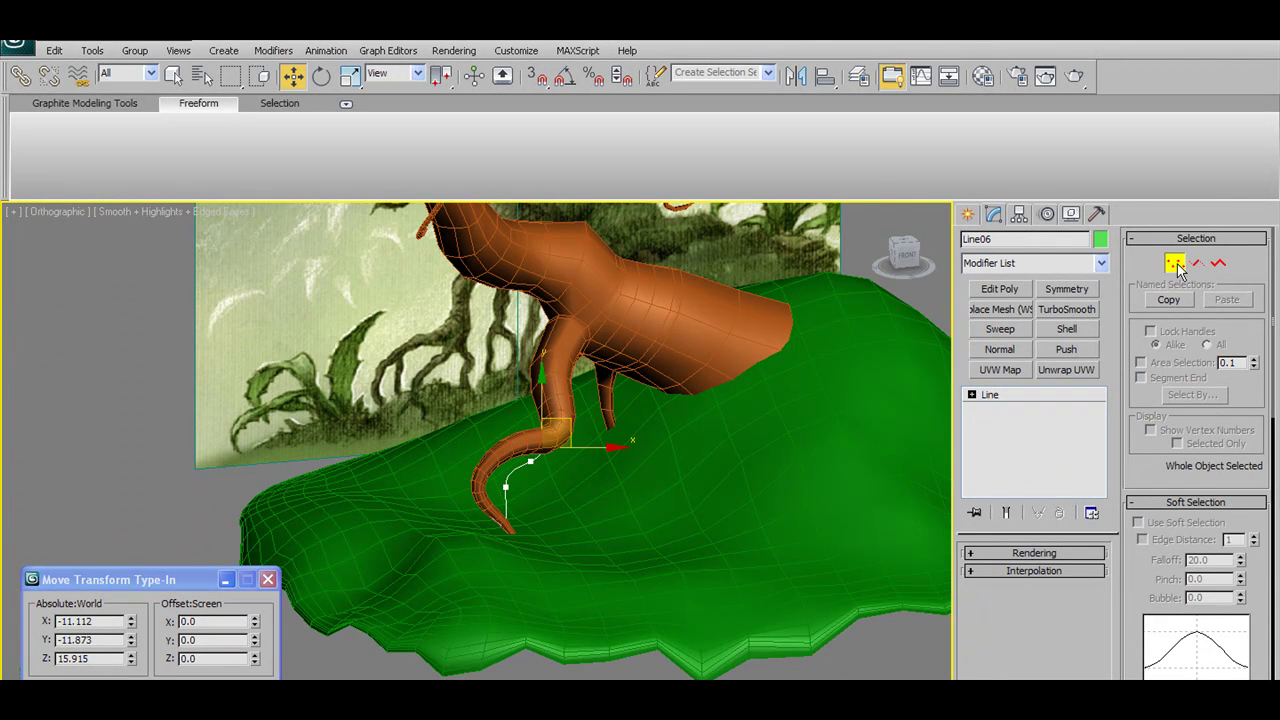
# - Select the tree mesh's five-sided polygon on the hanging branch where the small side-branch line starts
pyautogui.scroll(-5, 783, 298)
pyautogui.keyDown('alt'); pyautogui.moveTo(718, 518); pyautogui.dragTo(656, 334, button='middle'); pyautogui.keyUp('alt')
pyautogui.hotkey('shift', 'z')
pyautogui.hotkey('shift', 'z')
pyautogui.hotkey('shift', 'z')
pyautogui.hotkey('shift', 'z')
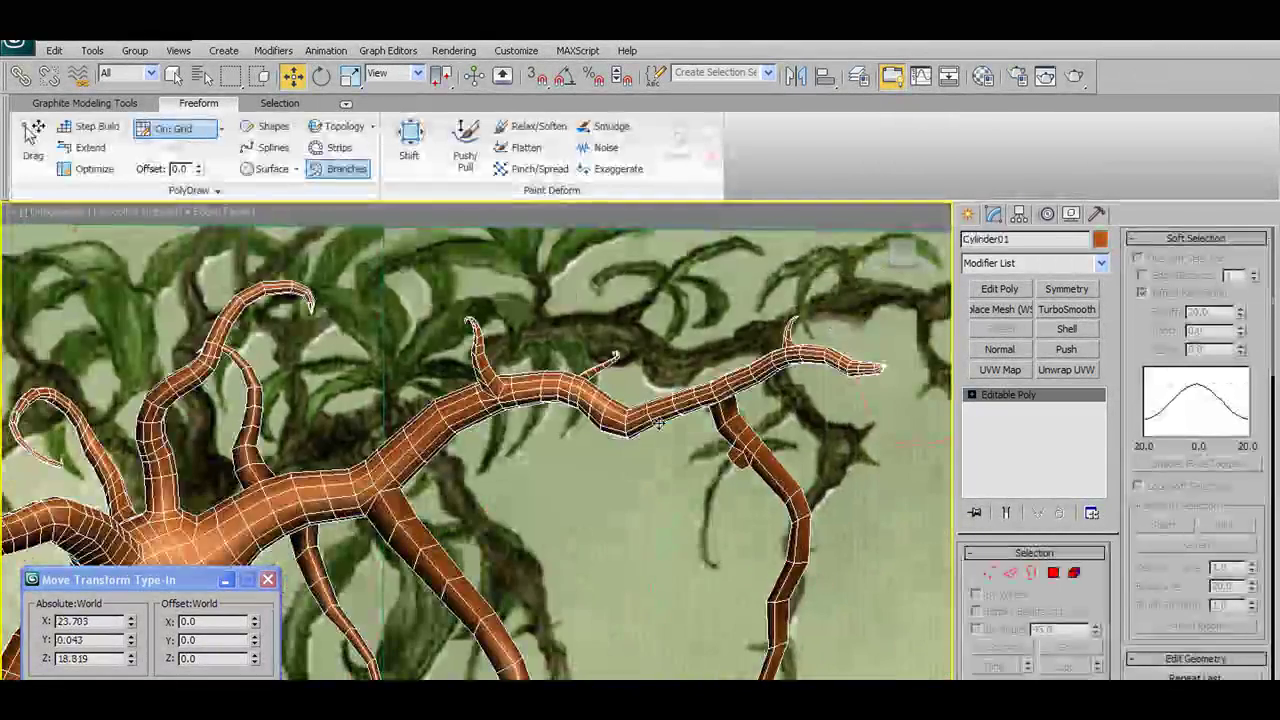
pyautogui.keyDown('alt'); pyautogui.moveTo(658, 424); pyautogui.dragTo(700, 402, button='middle'); pyautogui.keyUp('alt')
pyautogui.moveTo(868, 428); pyautogui.dragTo(761, 437, button='middle')
pyautogui.hotkey('shift', 'z')
pyautogui.hotkey('shift', 'z')
pyautogui.hotkey('shift', 'z')
pyautogui.hotkey('shift', 'z')
pyautogui.hotkey('shift', 'z')
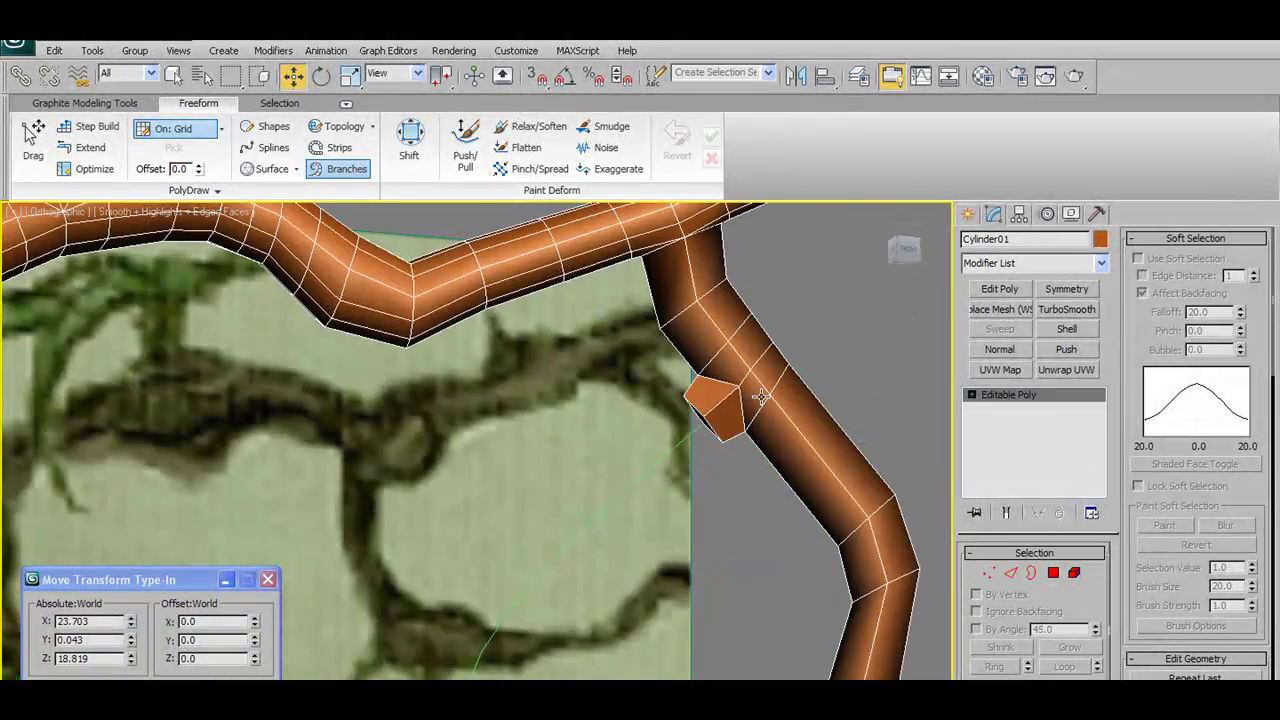
pyautogui.keyDown('alt'); pyautogui.moveTo(761, 397); pyautogui.dragTo(773, 434, button='middle'); pyautogui.keyUp('alt')
pyautogui.click(1053, 573)
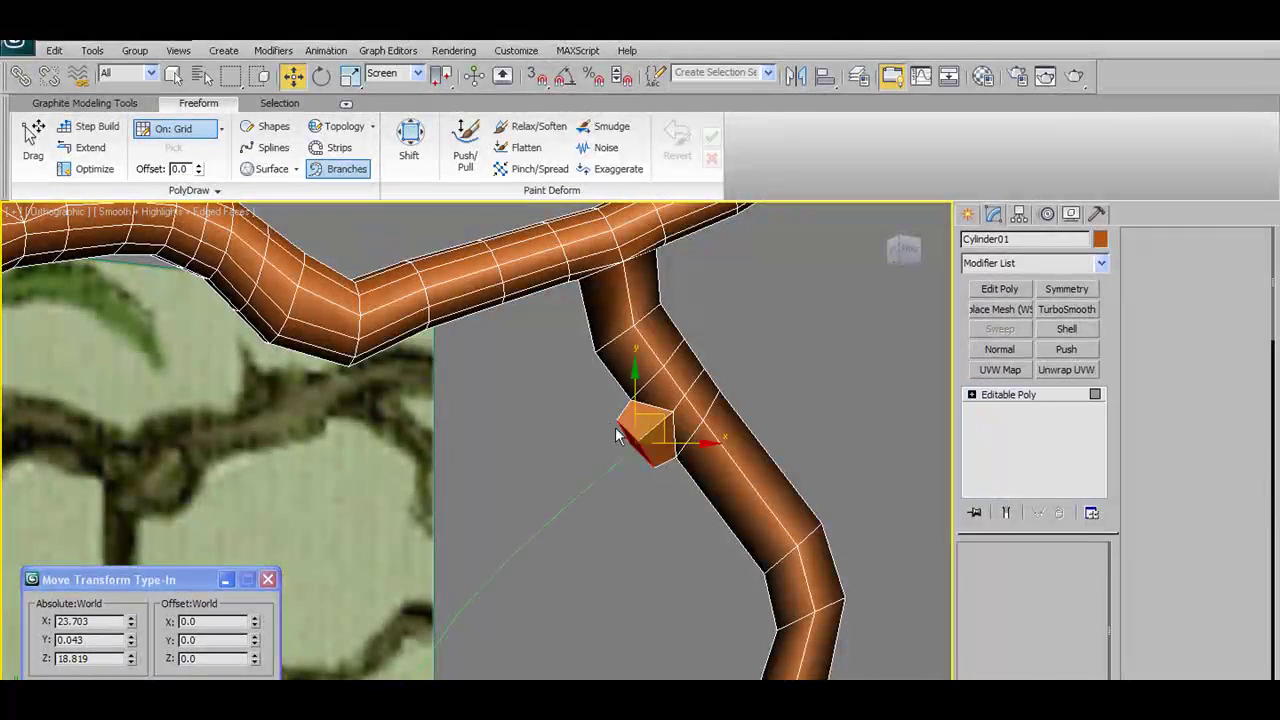
# - In the front view, extrude the selected polygon along the side-branch line with Extrude on Spline
pyautogui.press('f')
pyautogui.moveTo(578, 398); pyautogui.dragTo(566, 500, button='middle')
pyautogui.scroll(4, 566, 500)
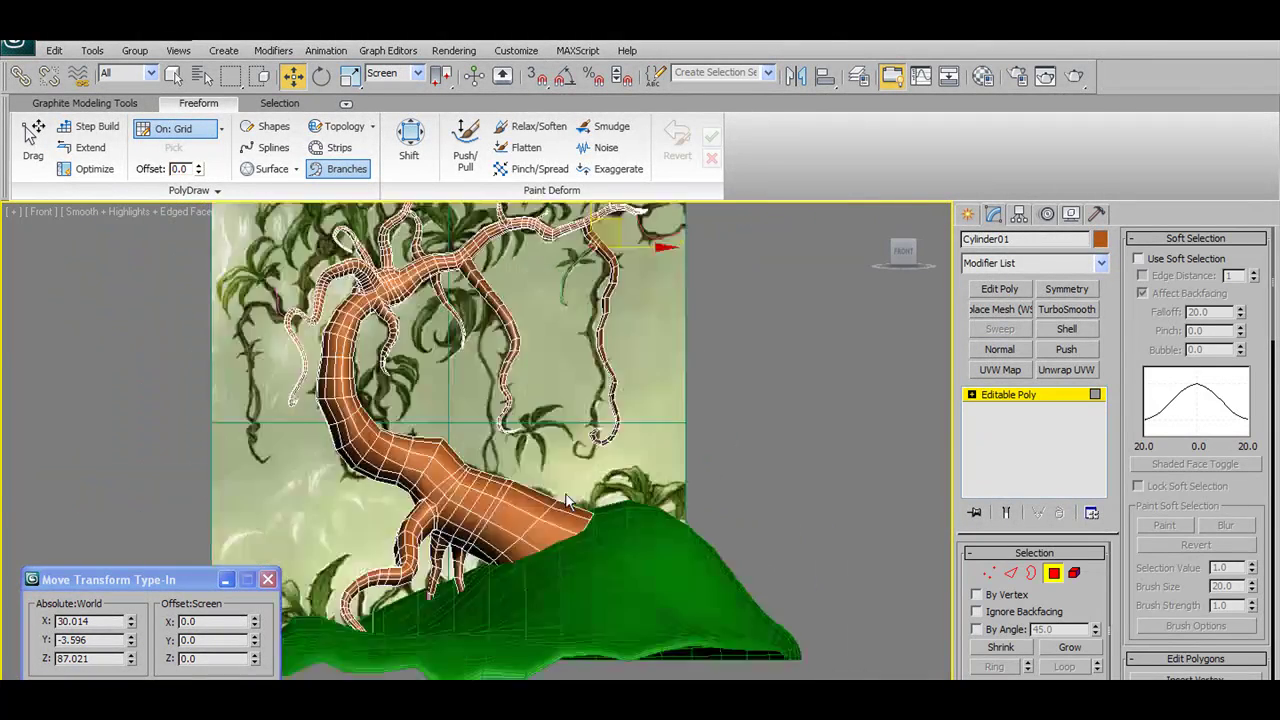
pyautogui.moveTo(652, 332); pyautogui.dragTo(590, 522, button='middle')
pyautogui.scroll(9, 590, 522)
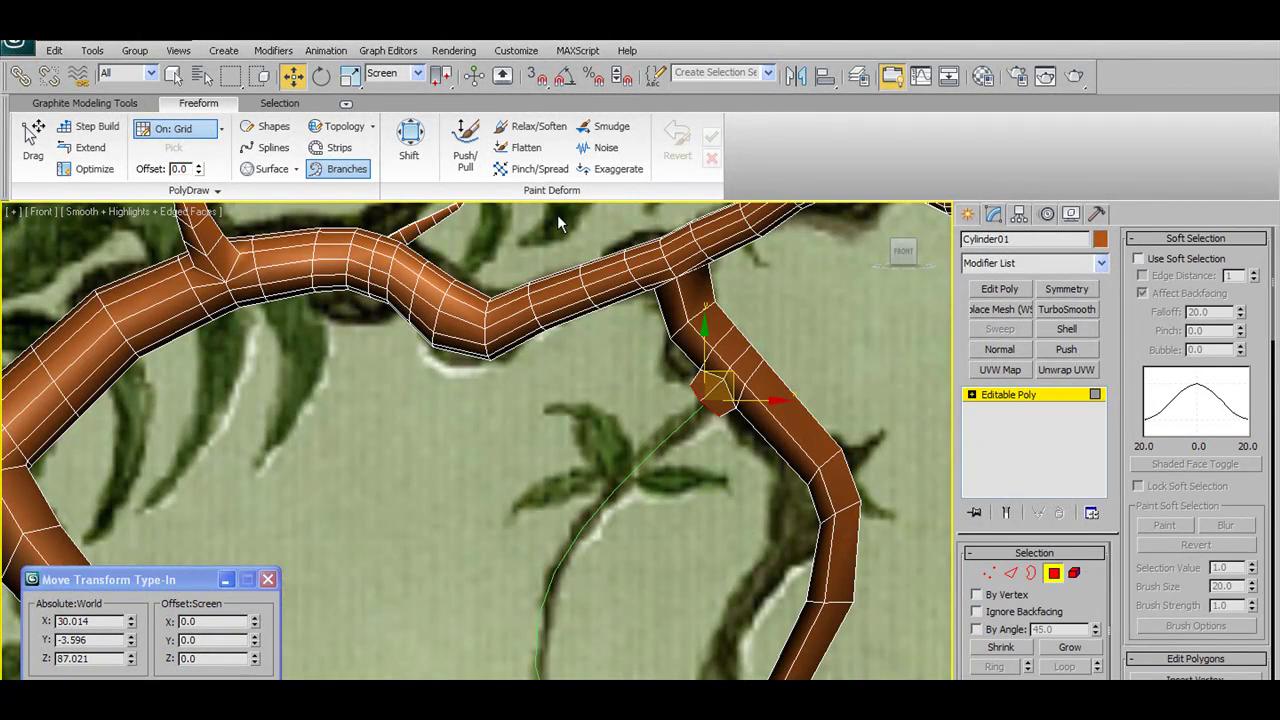
pyautogui.click(124, 104)
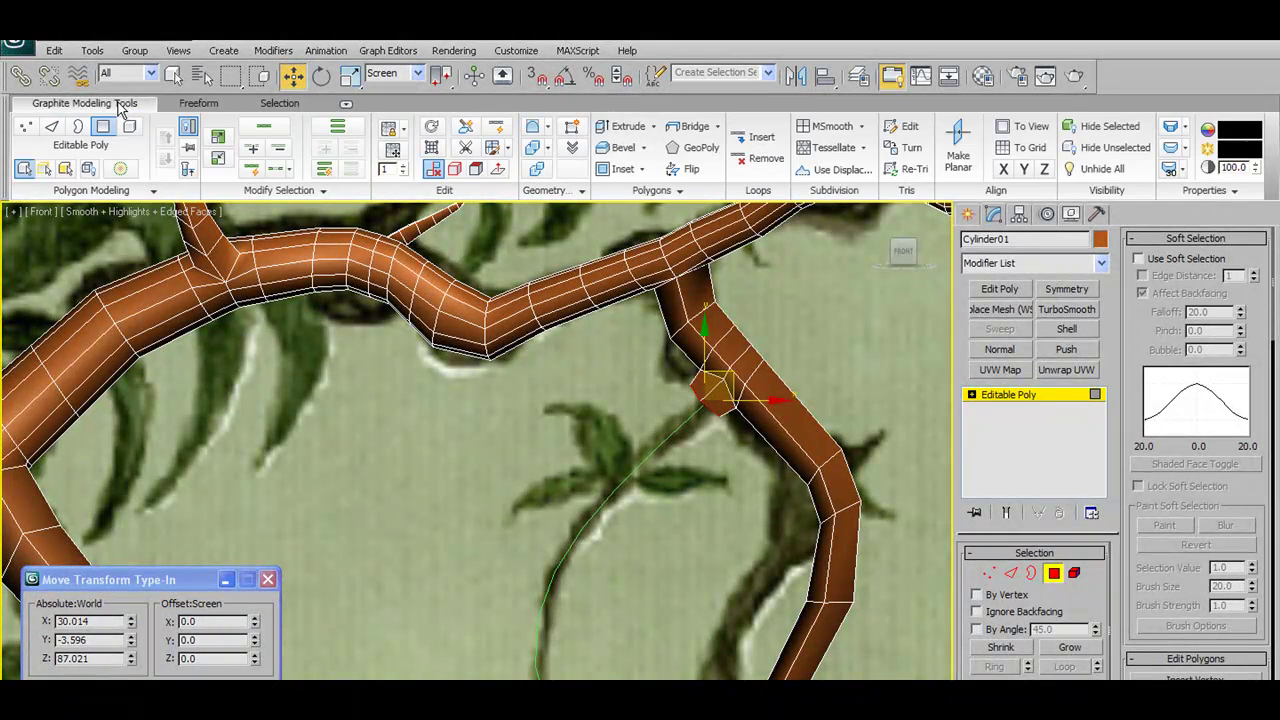
pyautogui.click(197, 104)
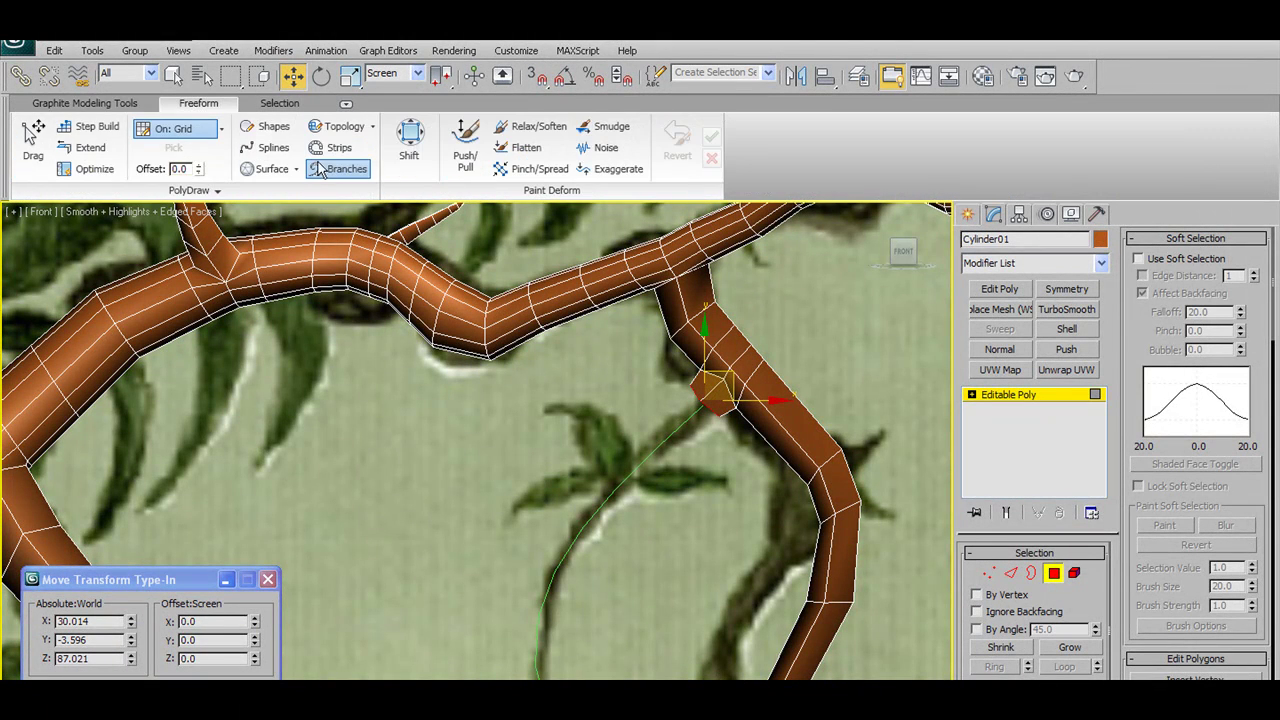
pyautogui.click(100, 104)
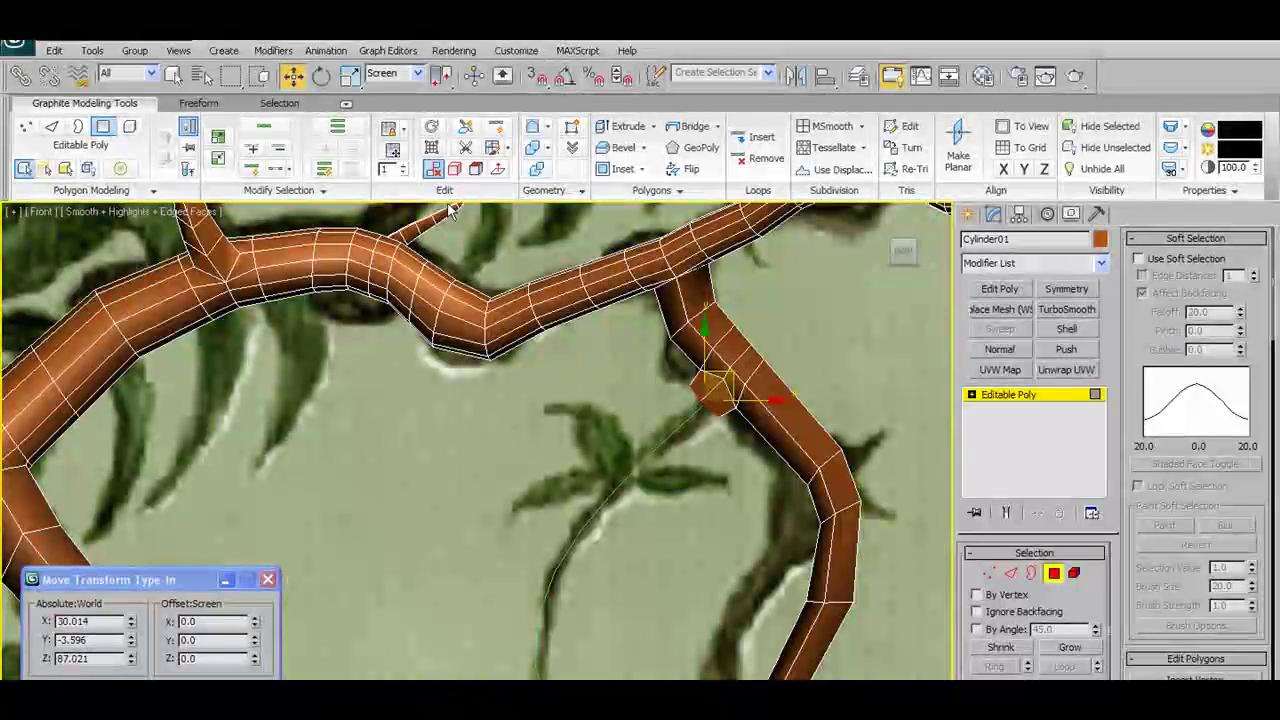
pyautogui.click(657, 192)
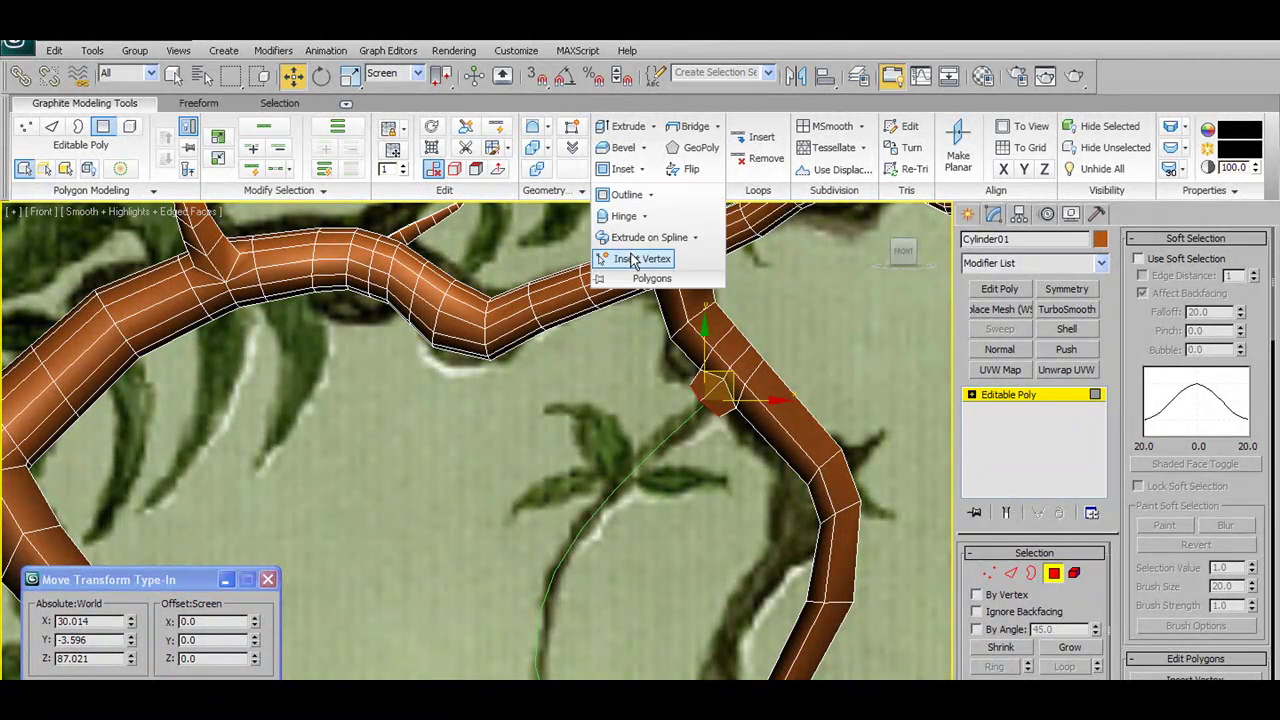
pyautogui.click(684, 234)
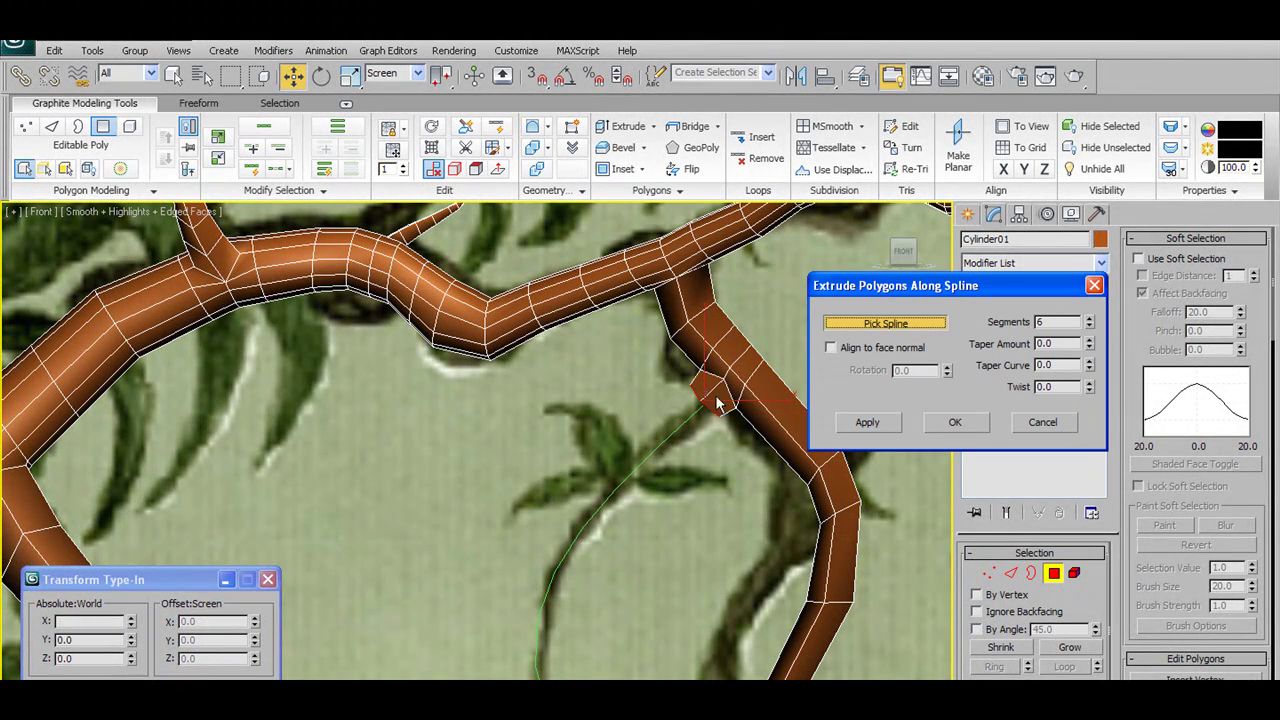
pyautogui.click(687, 421)
pyautogui.moveTo(710, 483); pyautogui.dragTo(671, 350, button='middle')
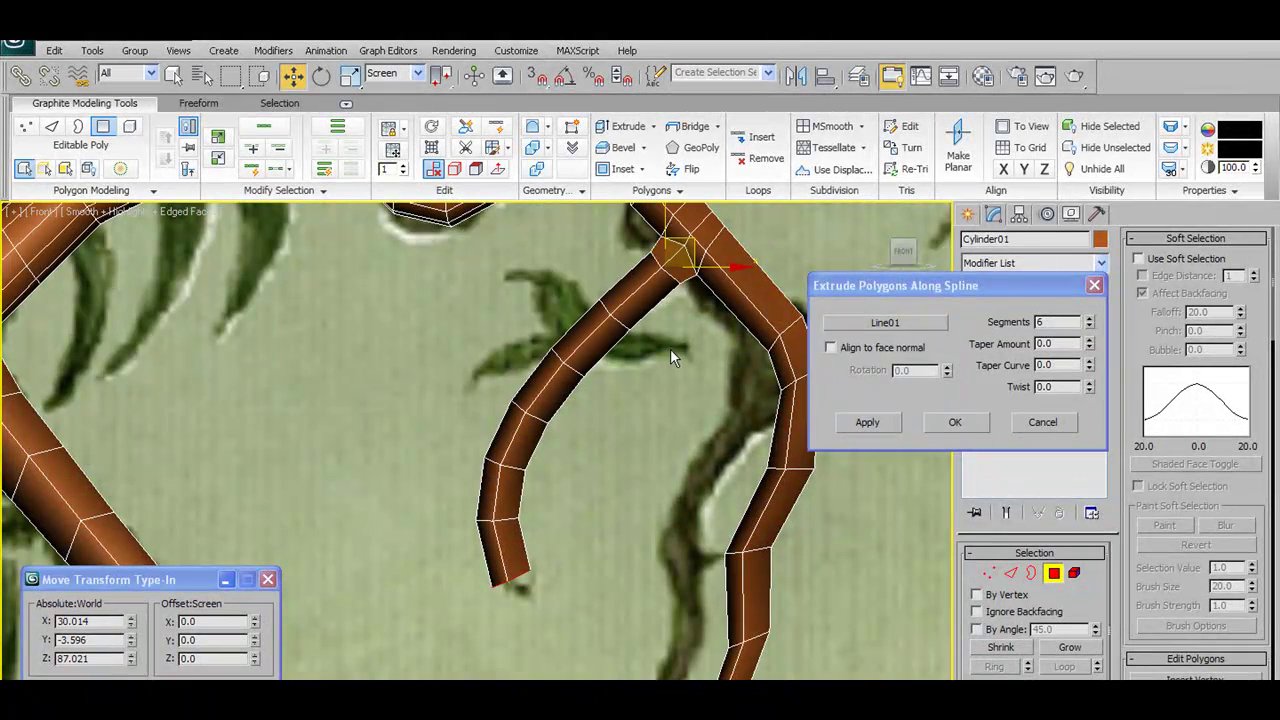
# - Taper the extruded side branch with an amount of -0.74 and a curve of -0.97, and apply the extrusion
pyautogui.moveTo(1090, 345); pyautogui.dragTo(1104, 447)
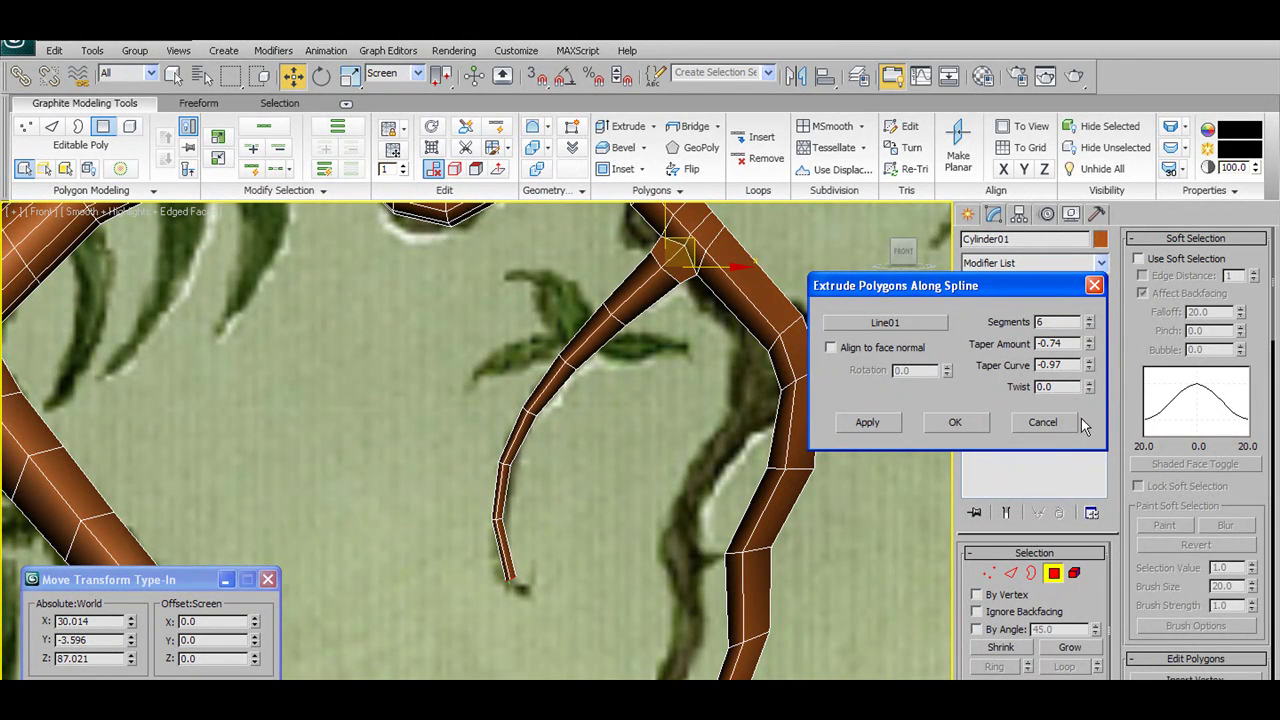
pyautogui.click(1090, 318)
pyautogui.doubleClick(1090, 318)
pyautogui.click(1090, 326)
pyautogui.click(1090, 326)
pyautogui.click(955, 423)
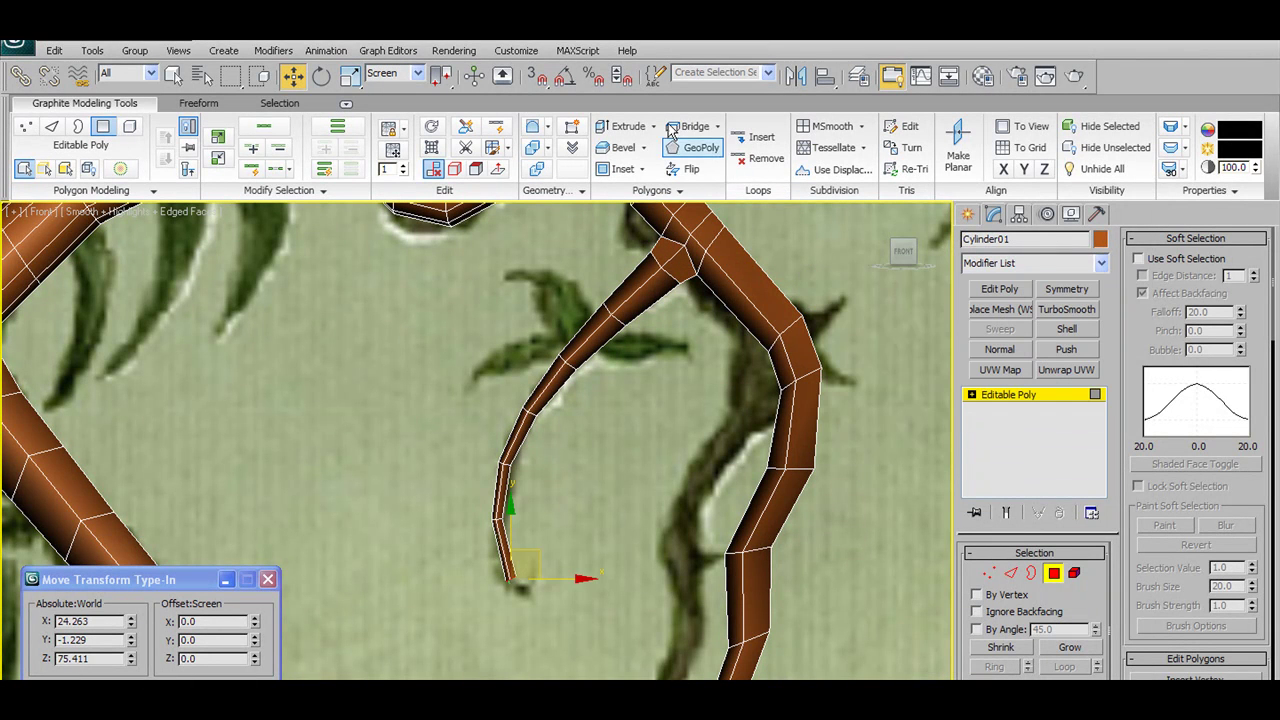
# - Insert an edge loop with SwiftLoop near the upper branch's tip, where the sagging vine line starts
pyautogui.click(767, 450)
pyautogui.scroll(-4, 767, 450)
pyautogui.moveTo(765, 450); pyautogui.dragTo(635, 511, button='middle')
pyautogui.scroll(6, 635, 518)
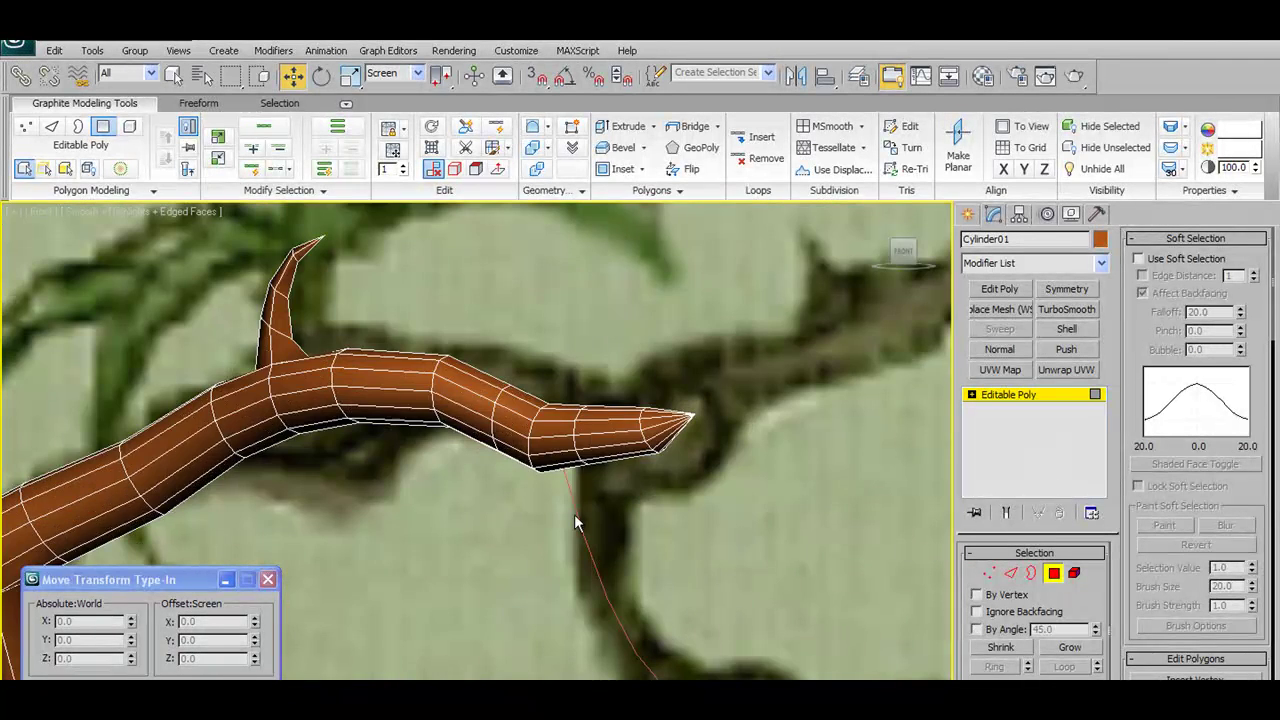
pyautogui.keyDown('alt'); pyautogui.moveTo(601, 468); pyautogui.dragTo(627, 478, button='middle'); pyautogui.keyUp('alt')
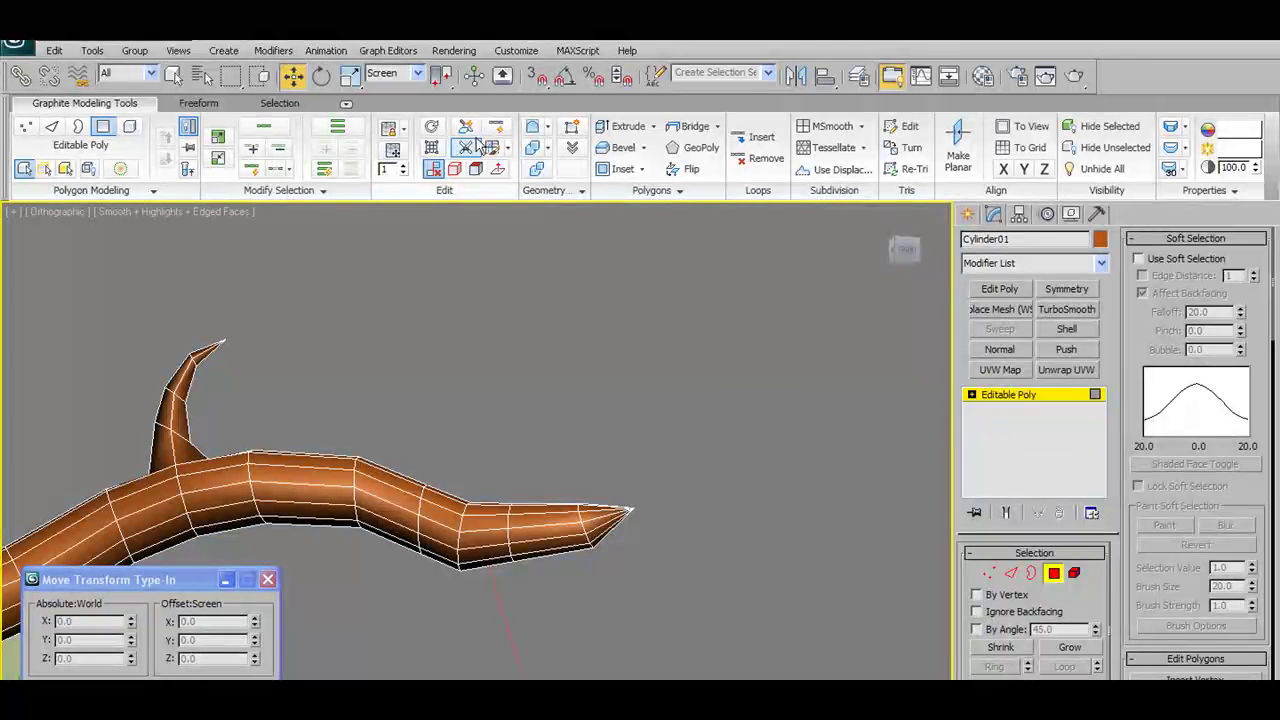
pyautogui.press('r')
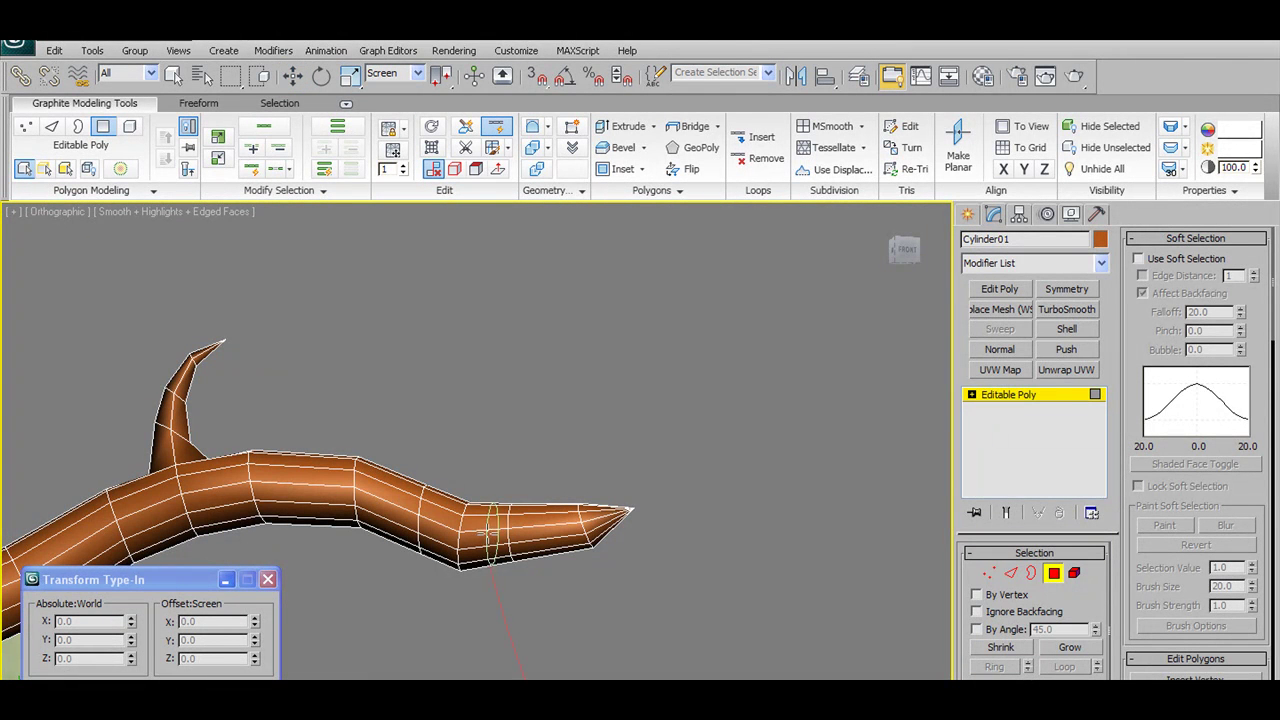
pyautogui.keyDown('alt'); pyautogui.moveTo(484, 533); pyautogui.dragTo(514, 523, button='middle'); pyautogui.keyUp('alt')
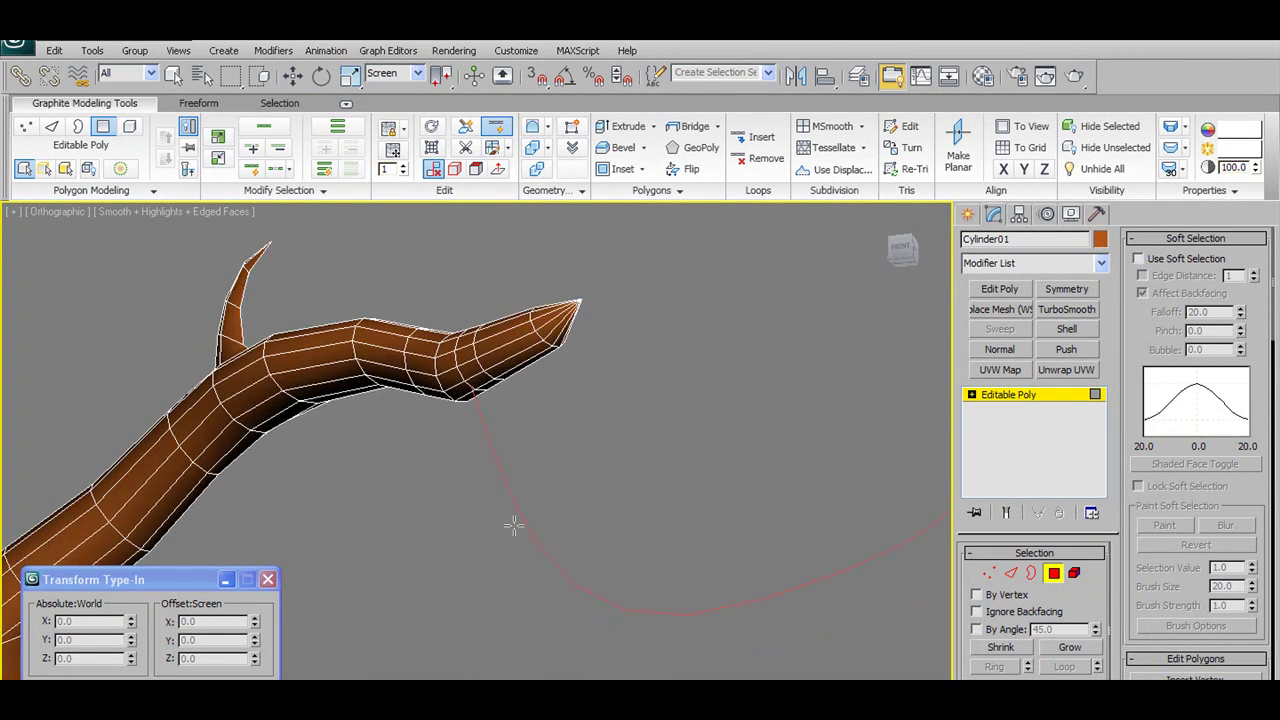
# - Chamfer the new loop's vertex at the start of the vine line by 0.69
pyautogui.click(990, 576)
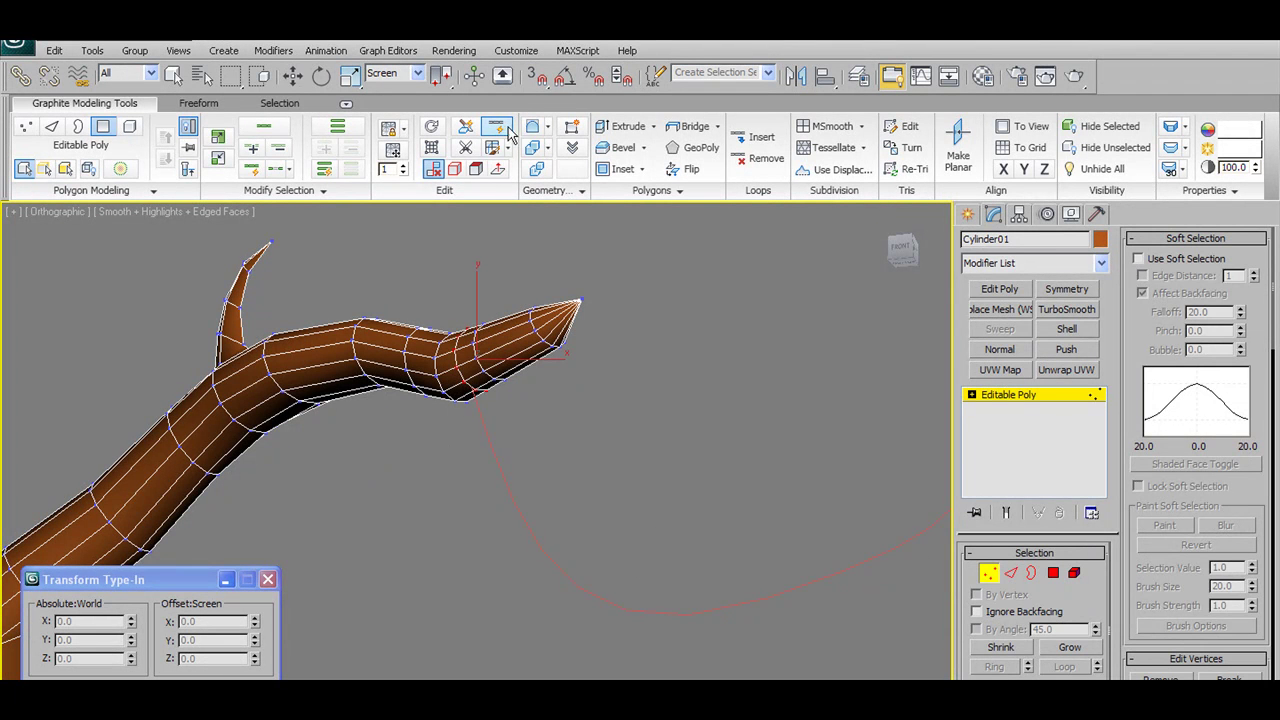
pyautogui.press('w')
pyautogui.moveTo(462, 392)
pyautogui.keyDown('alt'); pyautogui.mouseDown(button='middle')
pyautogui.moveTo(470, 380)
pyautogui.moveTo(440, 385)
pyautogui.moveTo(447, 402)
pyautogui.moveTo(472, 378)
pyautogui.mouseUp(button='middle'); pyautogui.keyUp('alt')
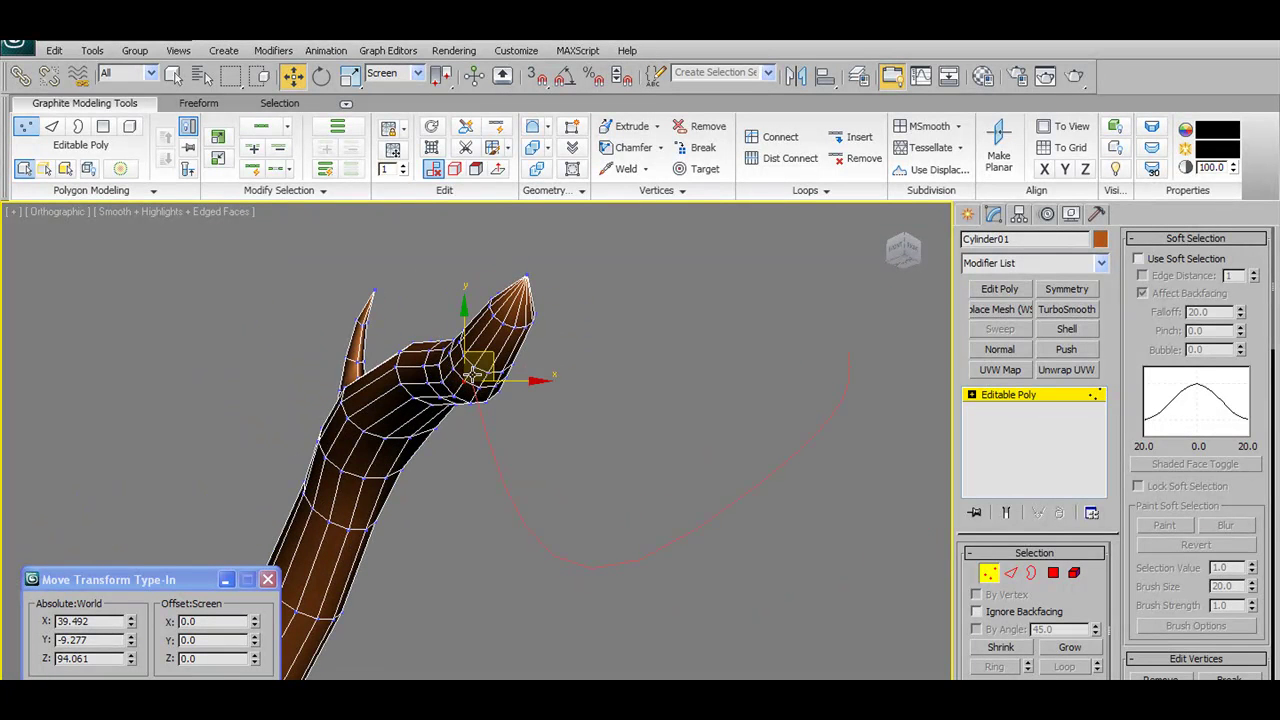
pyautogui.click(660, 147)
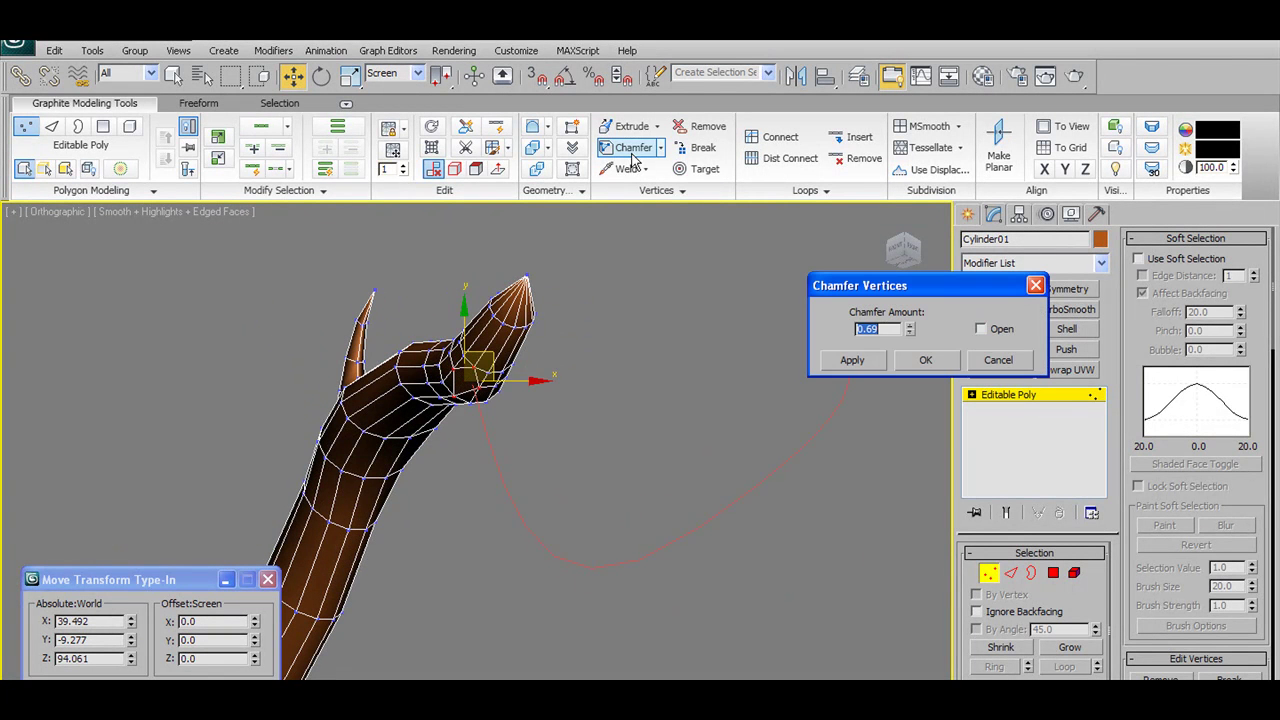
pyautogui.click(924, 361)
pyautogui.keyDown('alt'); pyautogui.moveTo(690, 330); pyautogui.dragTo(628, 308, button='middle'); pyautogui.keyUp('alt')
pyautogui.scroll(3, 632, 324)
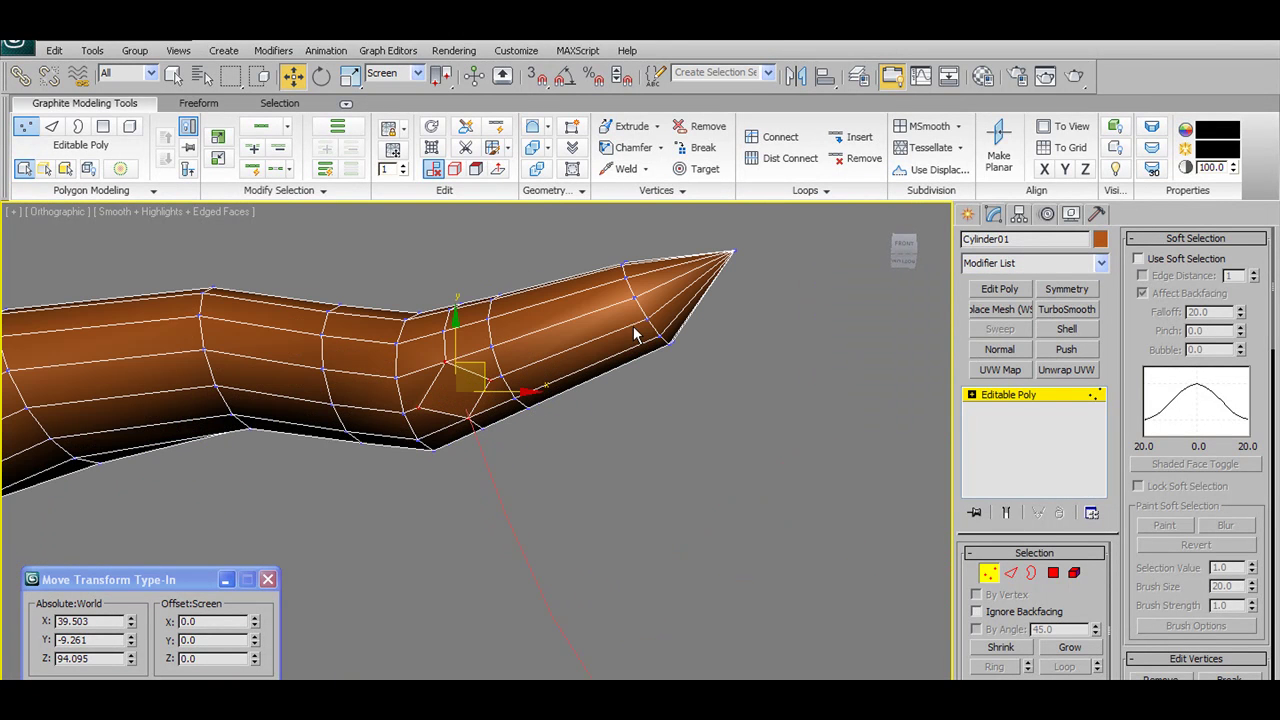
# - With backfacing vertices ignored, weld the close vertex pairs around the chamfered face using a threshold of 0.1
pyautogui.click(435, 360)
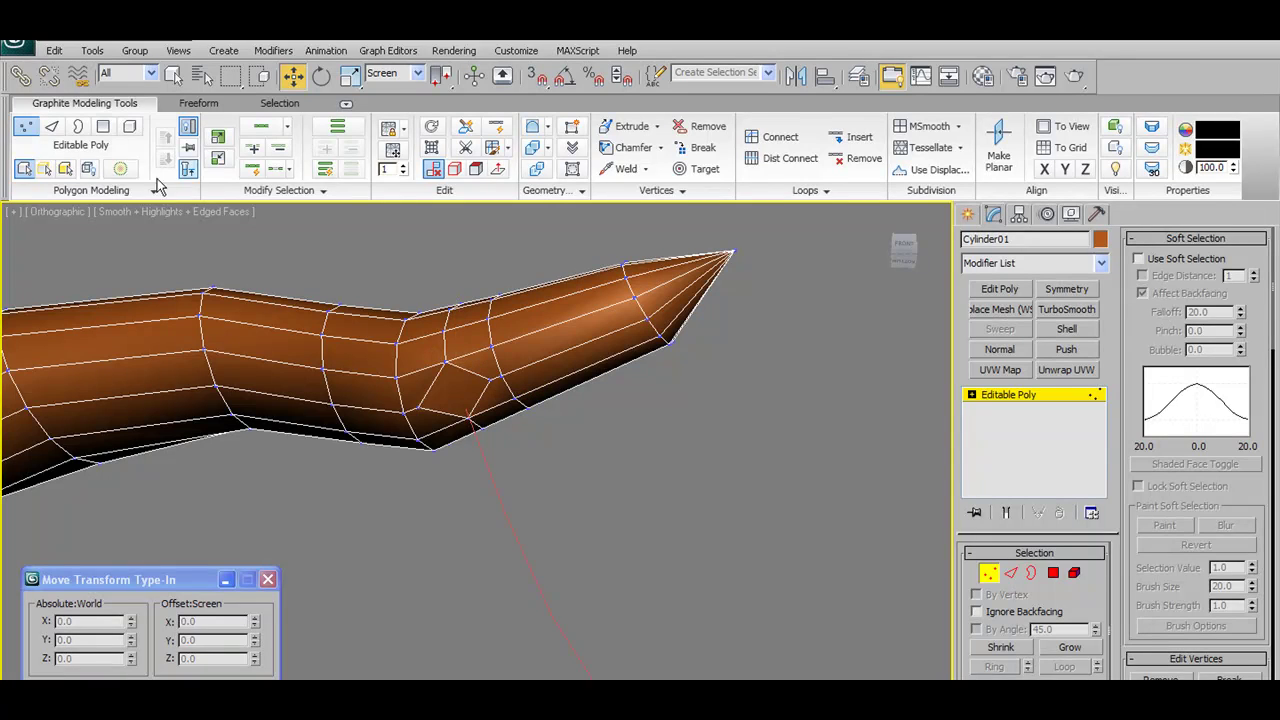
pyautogui.click(454, 374)
pyautogui.keyDown('alt'); pyautogui.moveTo(454, 374); pyautogui.dragTo(509, 405, button='middle'); pyautogui.keyUp('alt')
pyautogui.moveTo(498, 404); pyautogui.dragTo(491, 412)
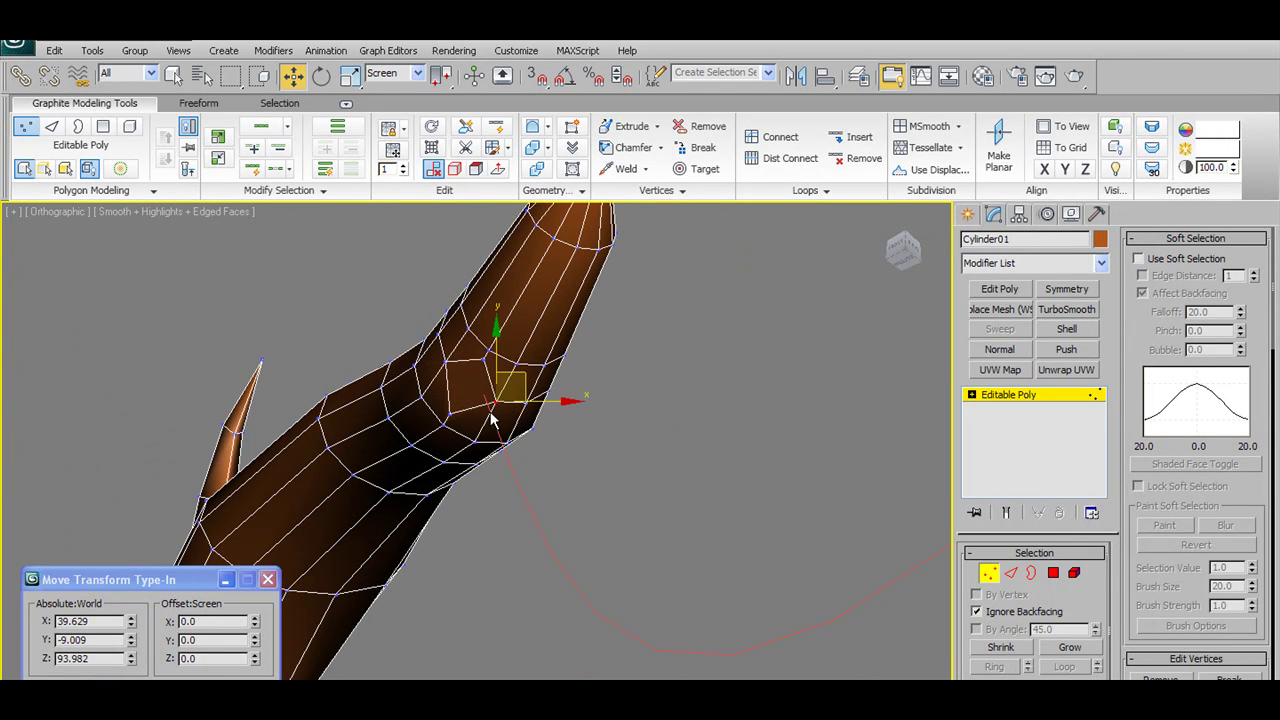
pyautogui.keyDown('alt'); pyautogui.moveTo(491, 412); pyautogui.dragTo(525, 393, button='middle'); pyautogui.keyUp('alt')
pyautogui.keyDown('ctrl'); pyautogui.moveTo(455, 343); pyautogui.dragTo(478, 368); pyautogui.keyUp('ctrl')
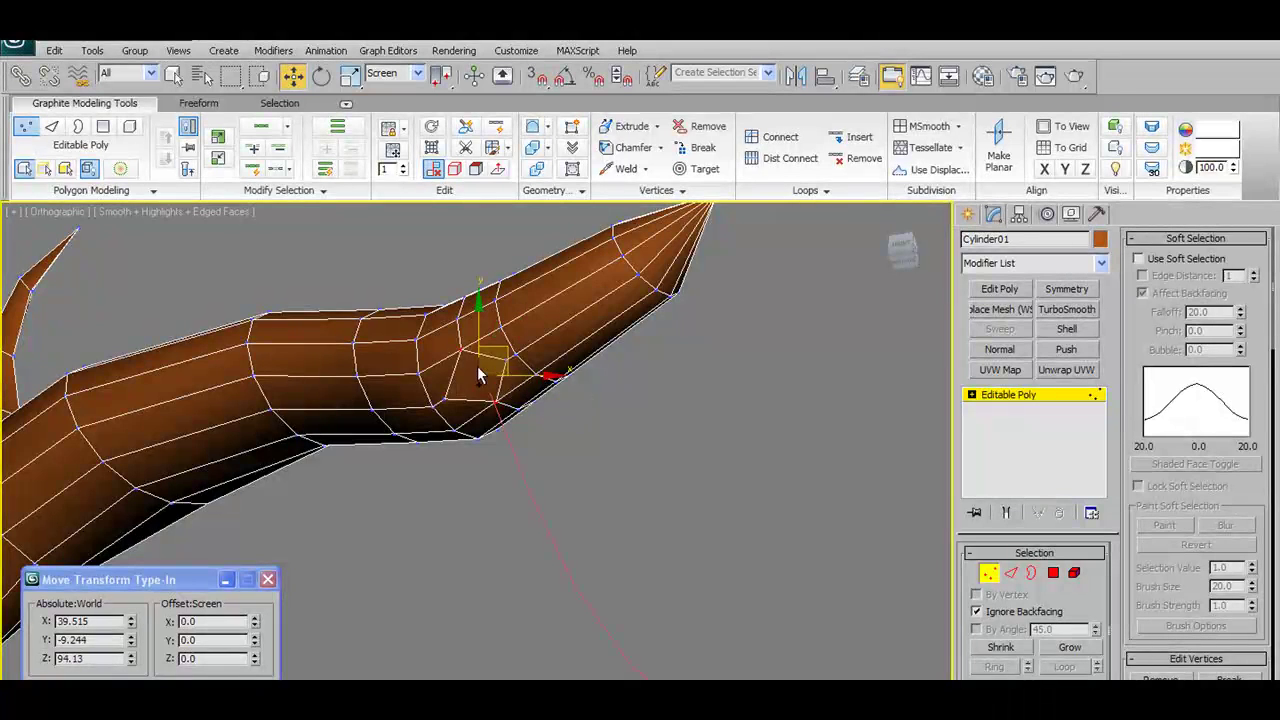
pyautogui.click(630, 176)
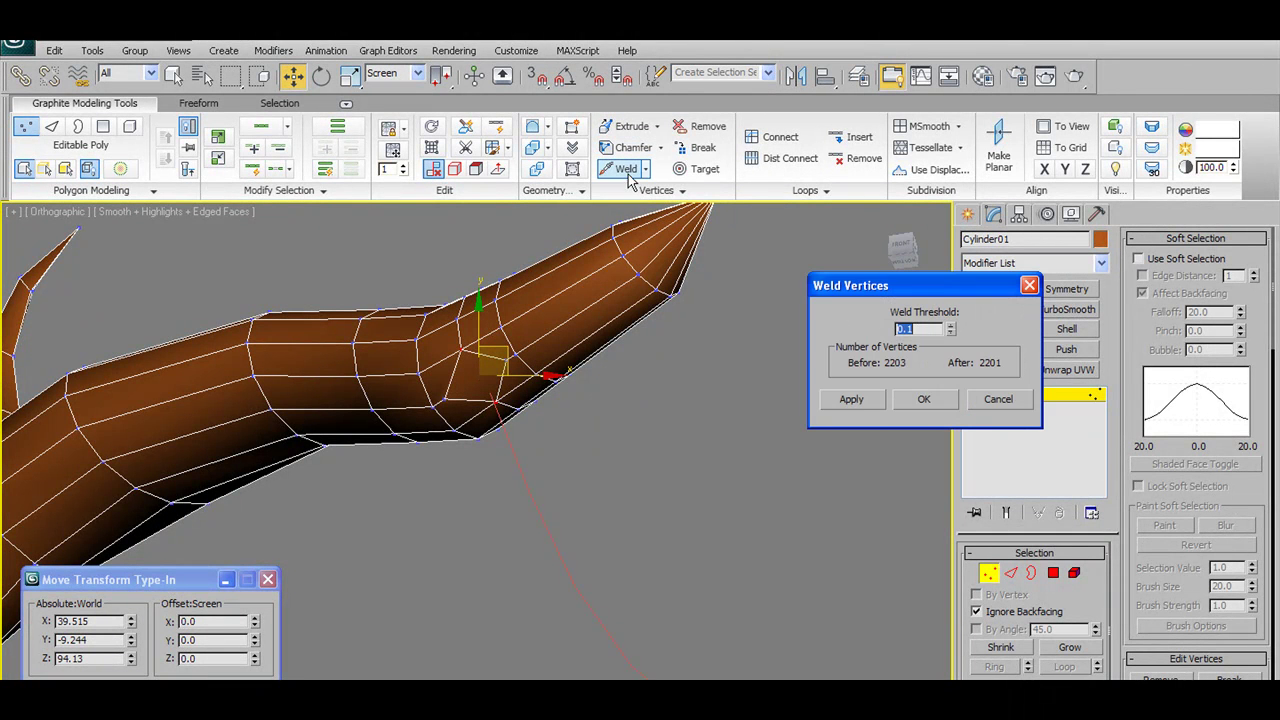
pyautogui.click(852, 400)
pyautogui.moveTo(596, 436)
pyautogui.keyDown('alt'); pyautogui.mouseDown(button='middle')
pyautogui.moveTo(643, 371)
pyautogui.moveTo(563, 434)
pyautogui.moveTo(614, 451)
pyautogui.moveTo(632, 484)
pyautogui.moveTo(570, 471)
pyautogui.moveTo(560, 420)
pyautogui.moveTo(580, 445)
pyautogui.mouseUp(button='middle'); pyautogui.keyUp('alt')
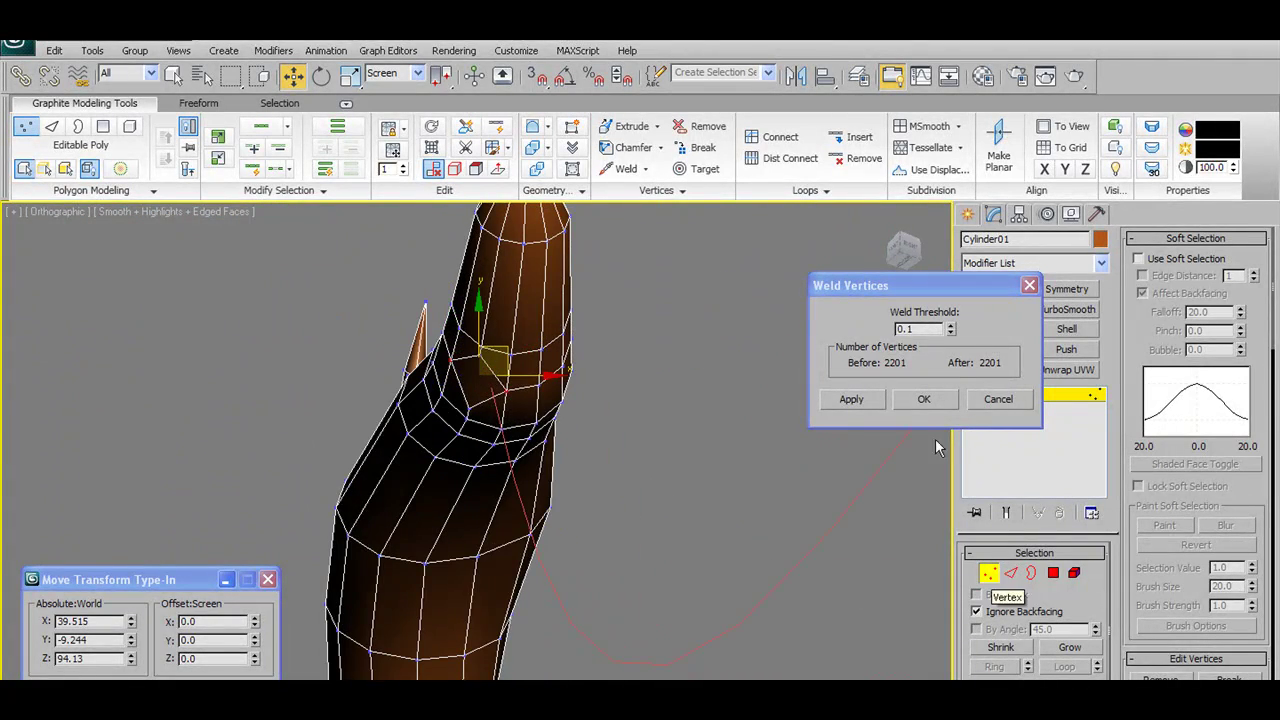
pyautogui.click(924, 399)
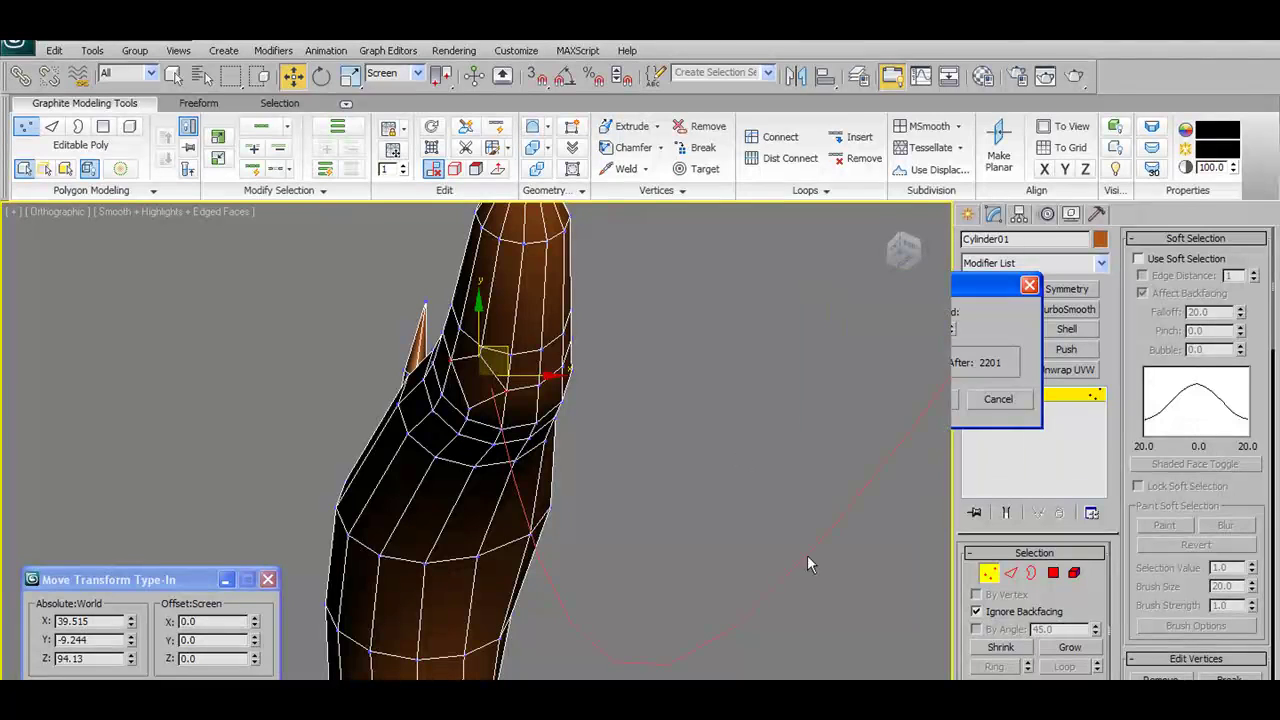
# - Move the start vertex of the sagging vine line onto the chamfered face near the upper branch's tip
pyautogui.click(987, 575)
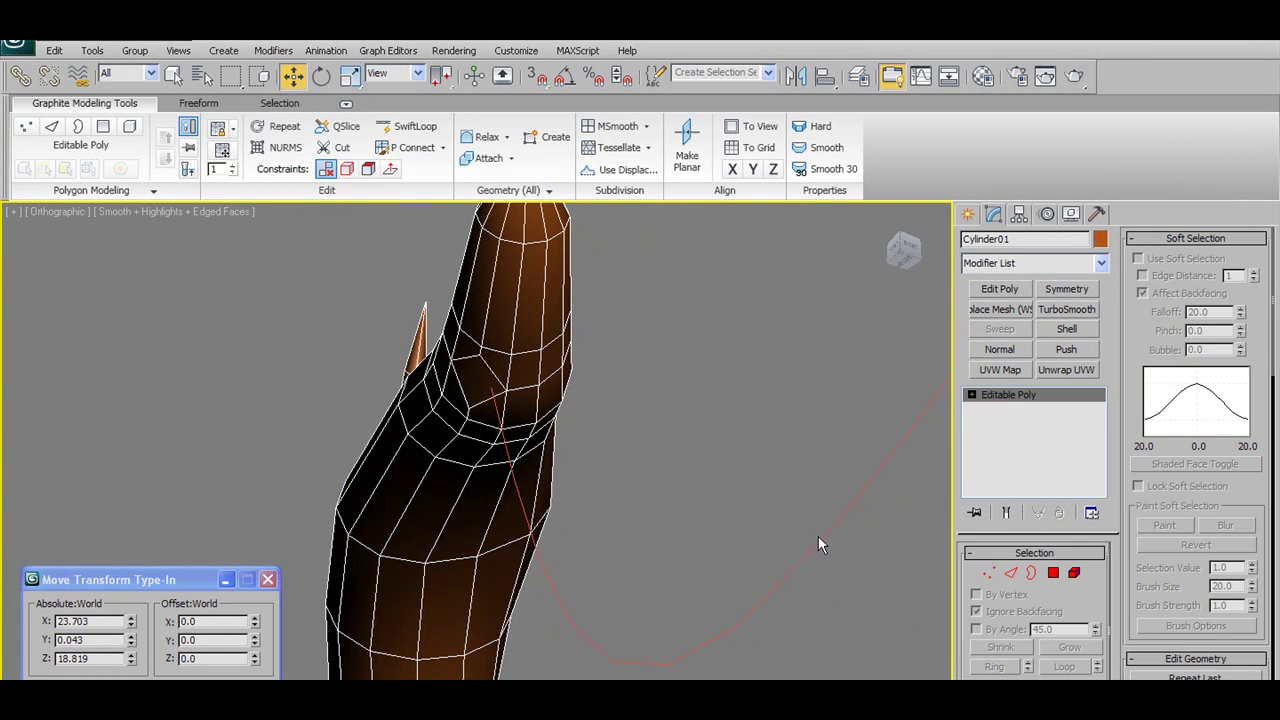
pyautogui.click(820, 538)
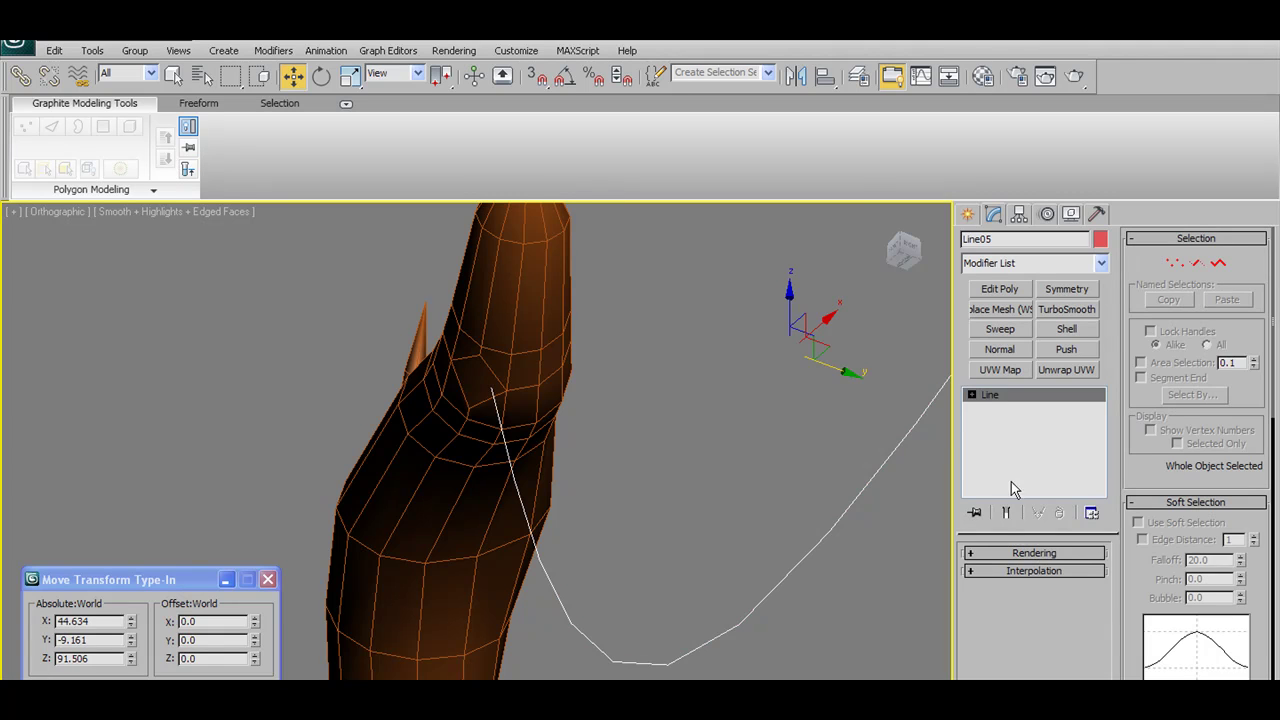
pyautogui.click(1174, 264)
pyautogui.click(493, 388)
pyautogui.keyDown('alt'); pyautogui.moveTo(502, 388); pyautogui.dragTo(530, 332, button='middle'); pyautogui.keyUp('alt')
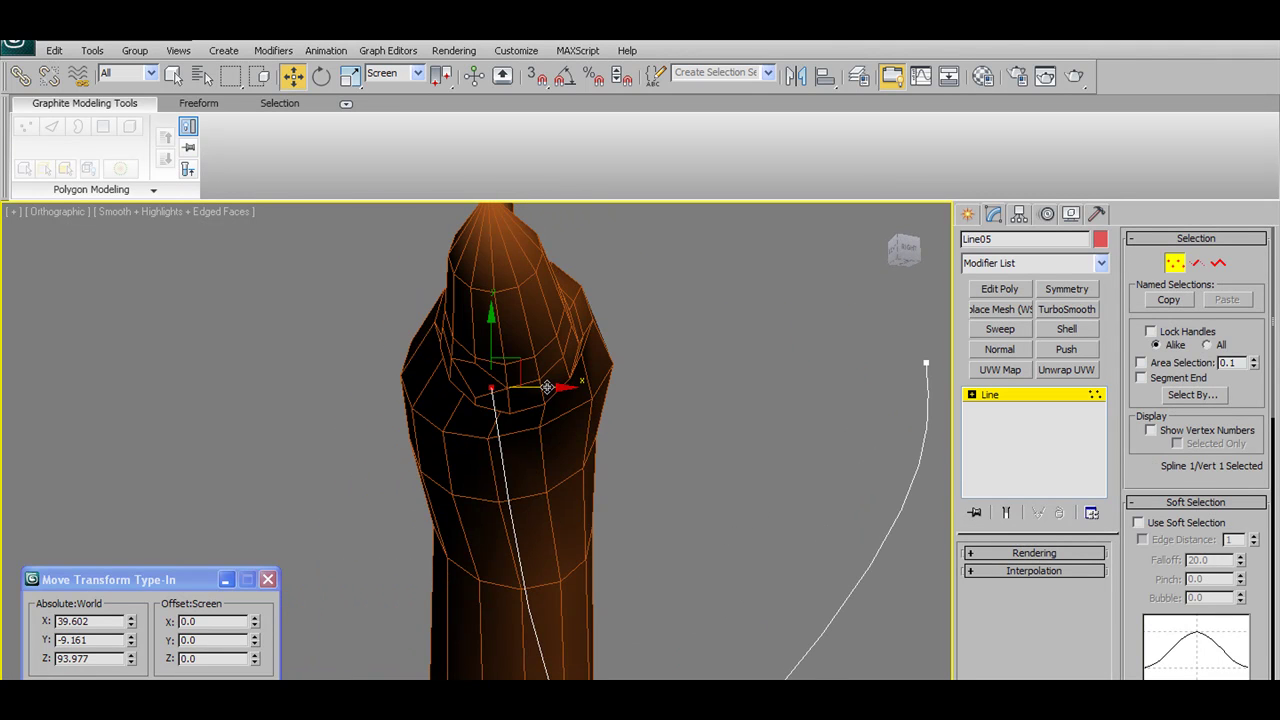
pyautogui.keyDown('alt'); pyautogui.moveTo(535, 387); pyautogui.dragTo(492, 382, button='middle'); pyautogui.keyUp('alt')
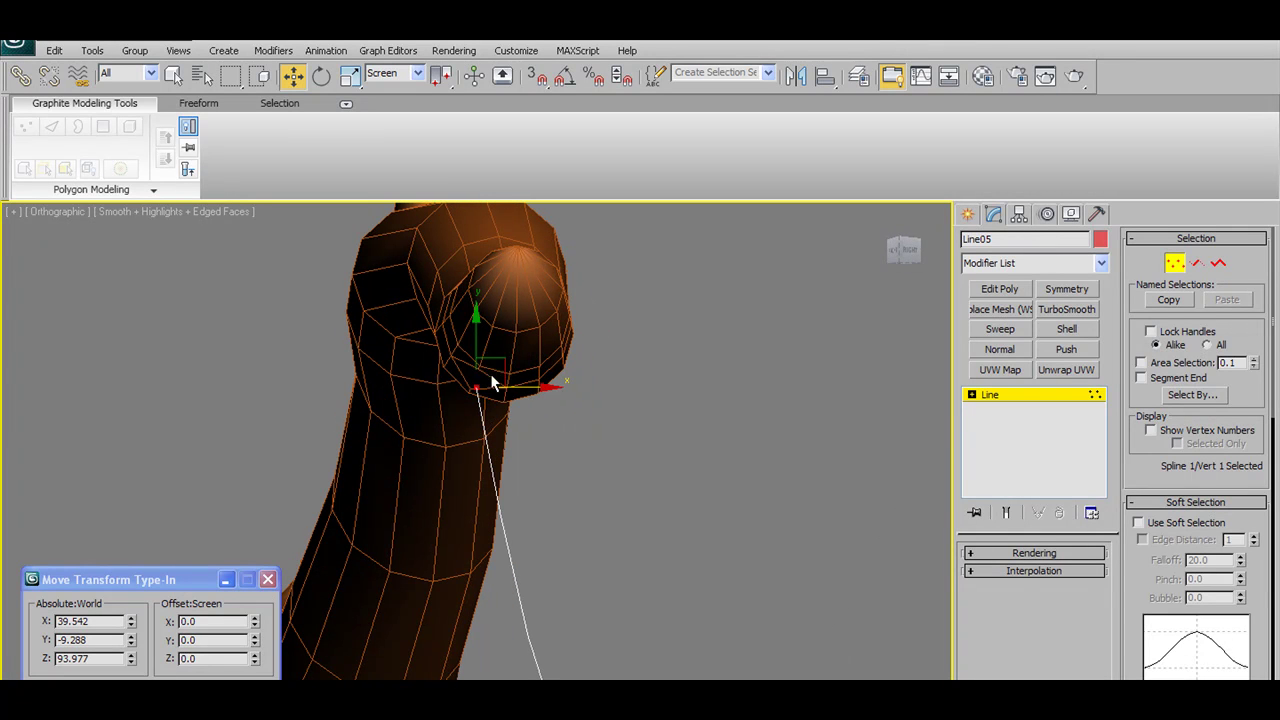
pyautogui.moveTo(480, 352); pyautogui.dragTo(480, 338)
pyautogui.scroll(-5, 543, 545)
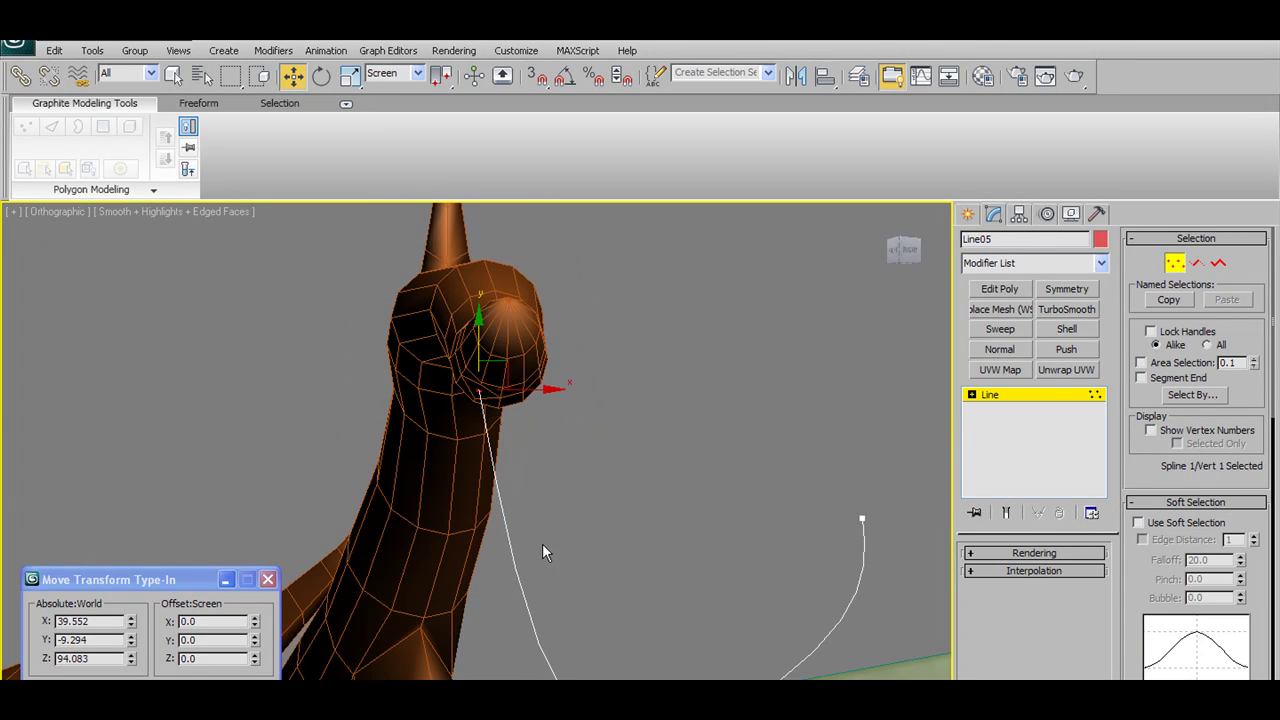
pyautogui.keyDown('alt'); pyautogui.moveTo(572, 547); pyautogui.dragTo(657, 463, button='middle'); pyautogui.keyUp('alt')
pyautogui.moveTo(610, 457); pyautogui.dragTo(520, 540)
pyautogui.moveTo(560, 525)
pyautogui.keyDown('alt'); pyautogui.mouseDown(button='middle')
pyautogui.moveTo(528, 525)
pyautogui.moveTo(594, 515)
pyautogui.moveTo(594, 503)
pyautogui.moveTo(537, 523)
pyautogui.mouseUp(button='middle'); pyautogui.keyUp('alt')
pyautogui.moveTo(537, 523); pyautogui.dragTo(531, 523)
pyautogui.keyDown('alt'); pyautogui.moveTo(531, 523); pyautogui.dragTo(667, 487, button='middle'); pyautogui.keyUp('alt')
# - Extrude the diamond-shaped face under the upper branch's tip along the sagging vine line, Line05
pyautogui.click(1171, 266)
pyautogui.click(601, 394)
pyautogui.scroll(5, 667, 487)
pyautogui.scroll(2, 667, 487)
pyautogui.moveTo(706, 448); pyautogui.dragTo(437, 464, button='middle')
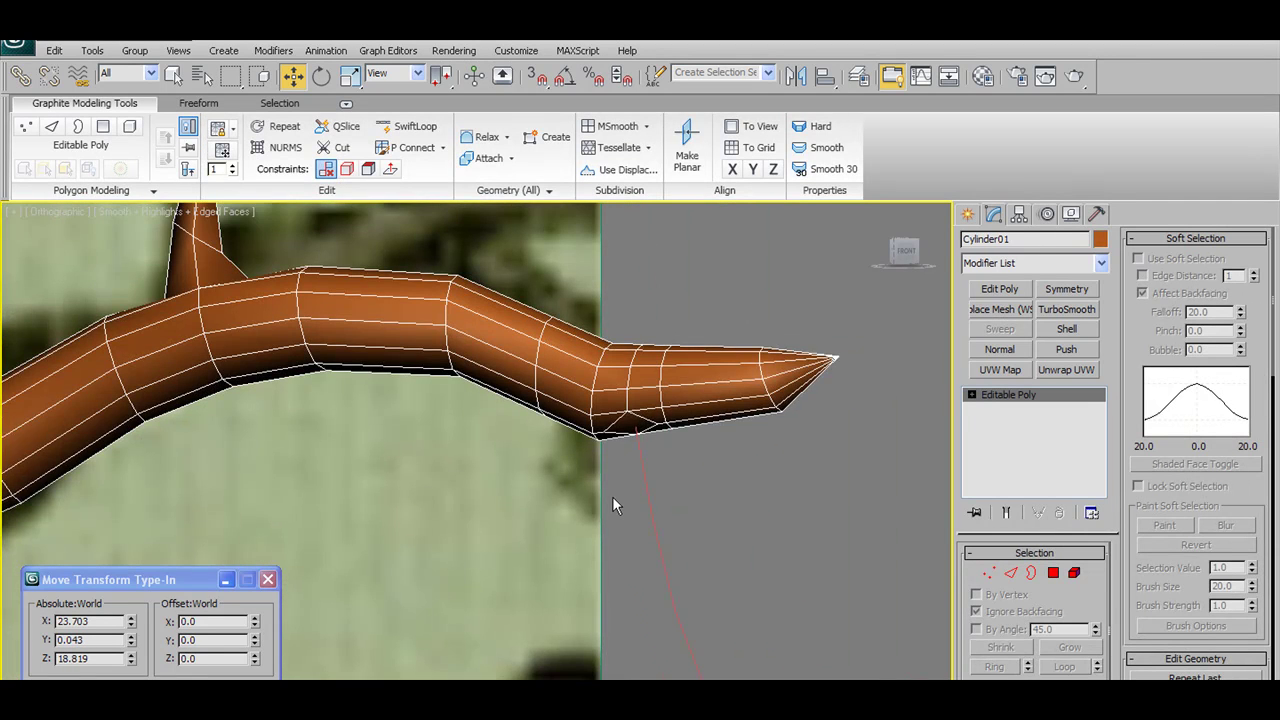
pyautogui.moveTo(688, 474); pyautogui.dragTo(543, 486, button='middle')
pyautogui.scroll(2, 872, 542)
pyautogui.click(1041, 575)
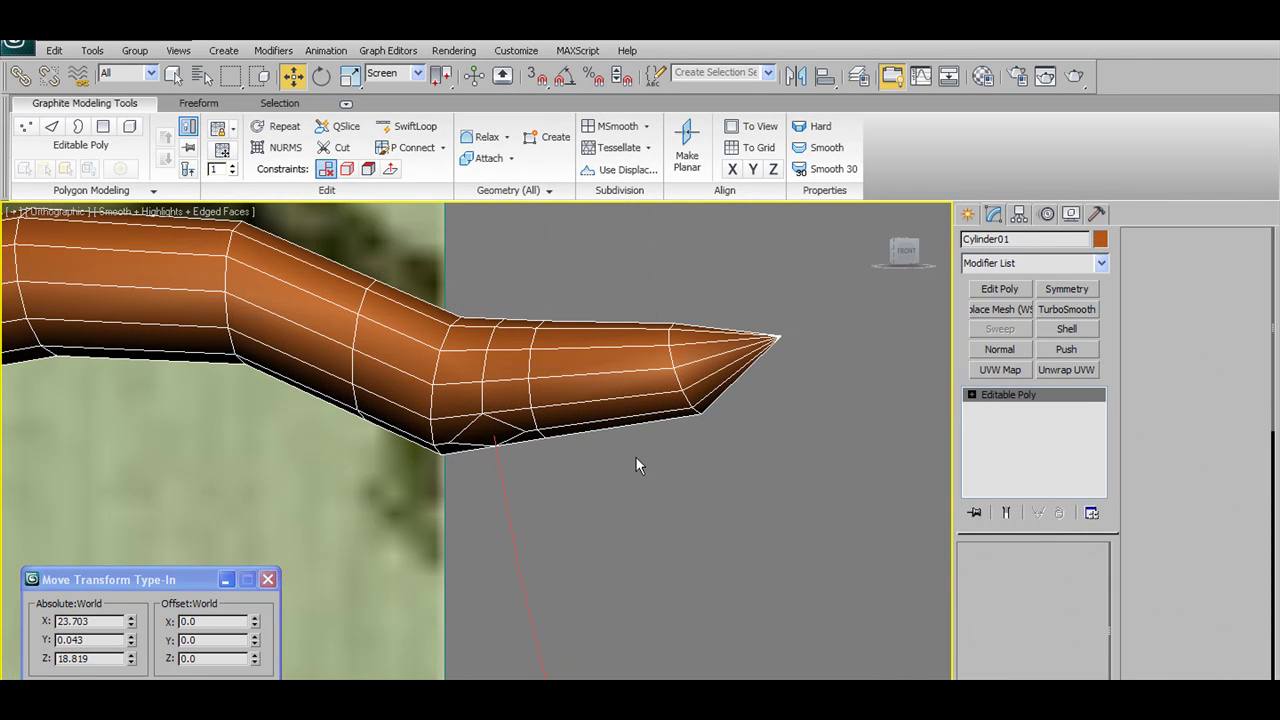
pyautogui.press('4')
pyautogui.click(489, 440)
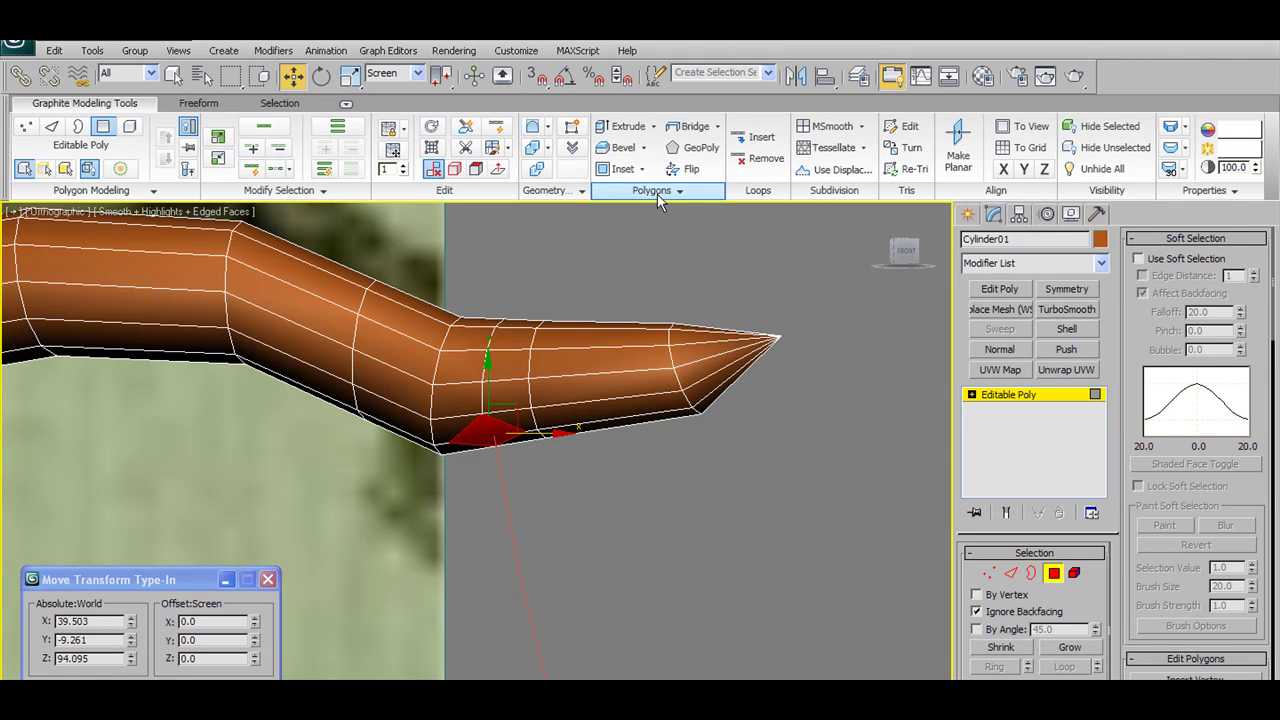
pyautogui.click(651, 190)
pyautogui.click(636, 236)
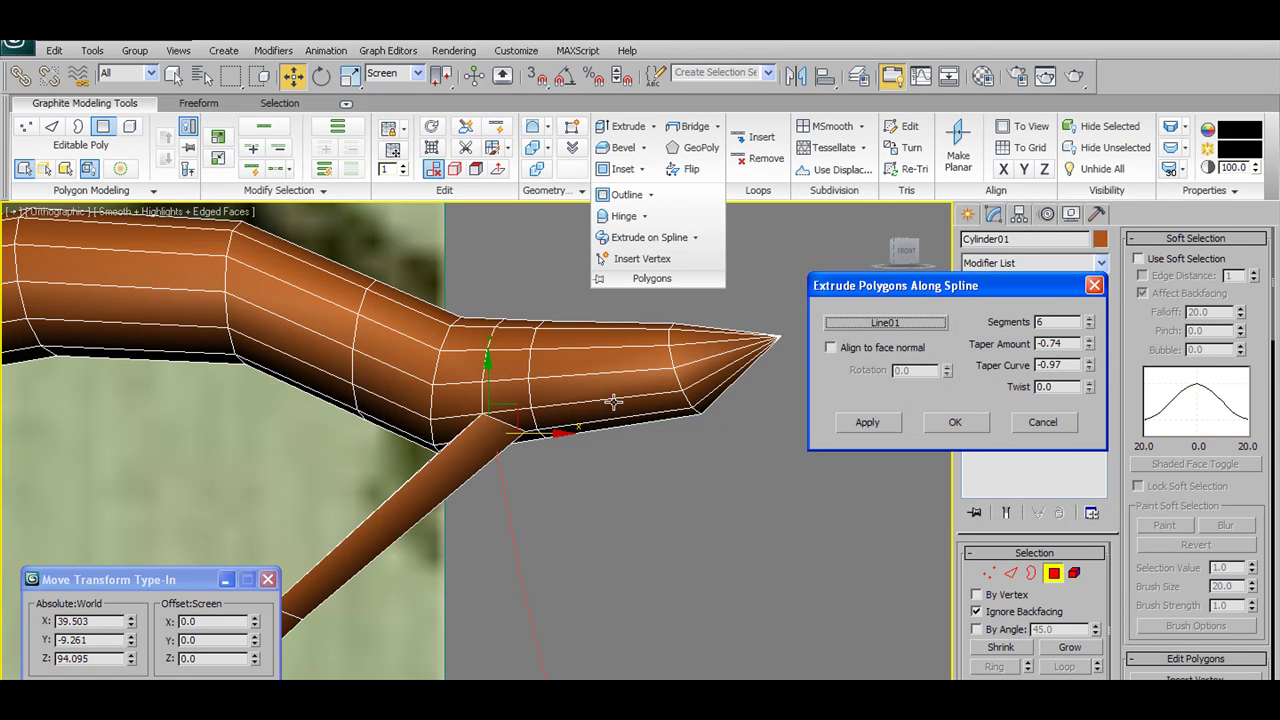
pyautogui.click(914, 324)
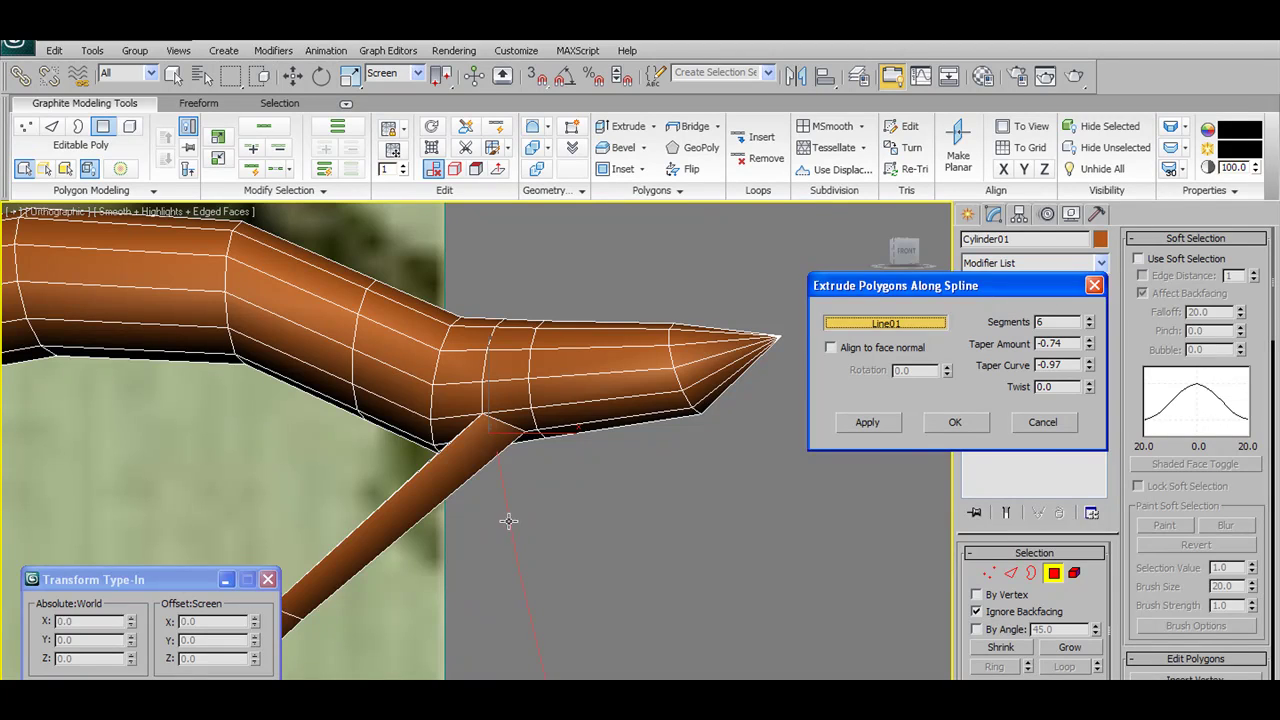
pyautogui.click(509, 521)
pyautogui.scroll(-4, 523, 515)
pyautogui.scroll(1, 523, 515)
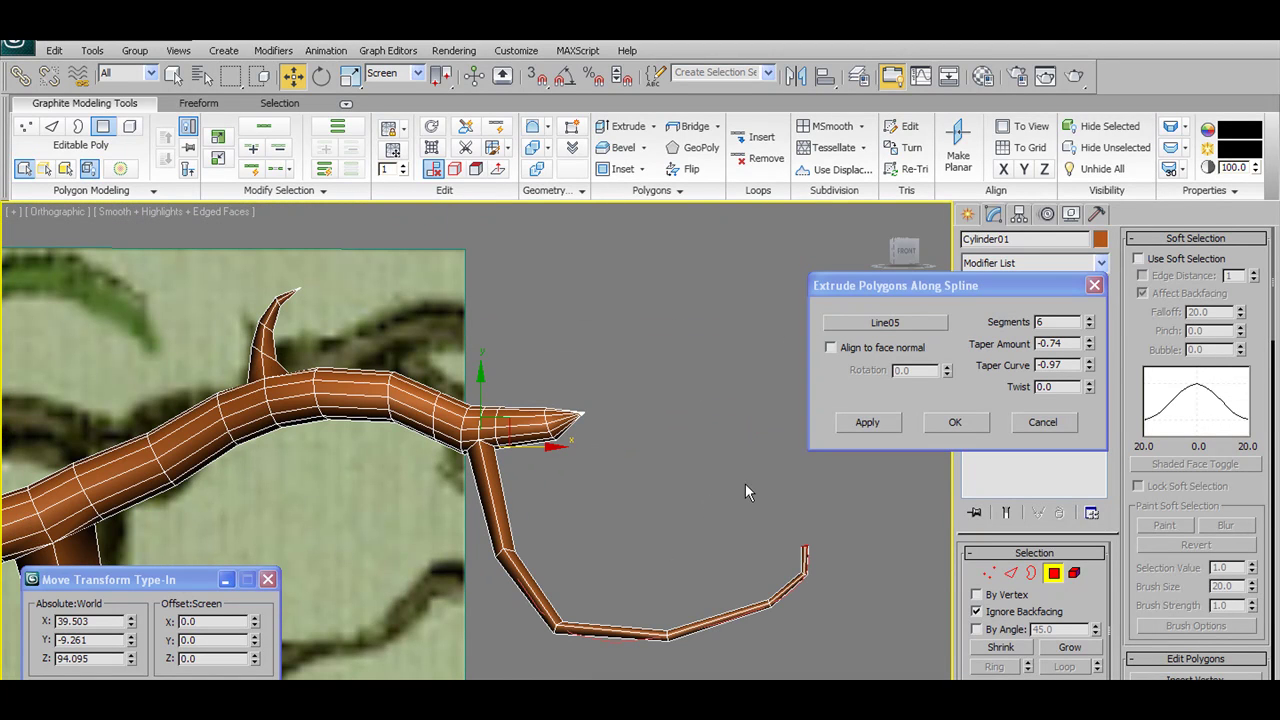
# - Set the vine extrusion to 14 segments, a taper amount of -0.69 and a taper curve of 0.0, and apply it
pyautogui.moveTo(1090, 321); pyautogui.dragTo(1016, 412)
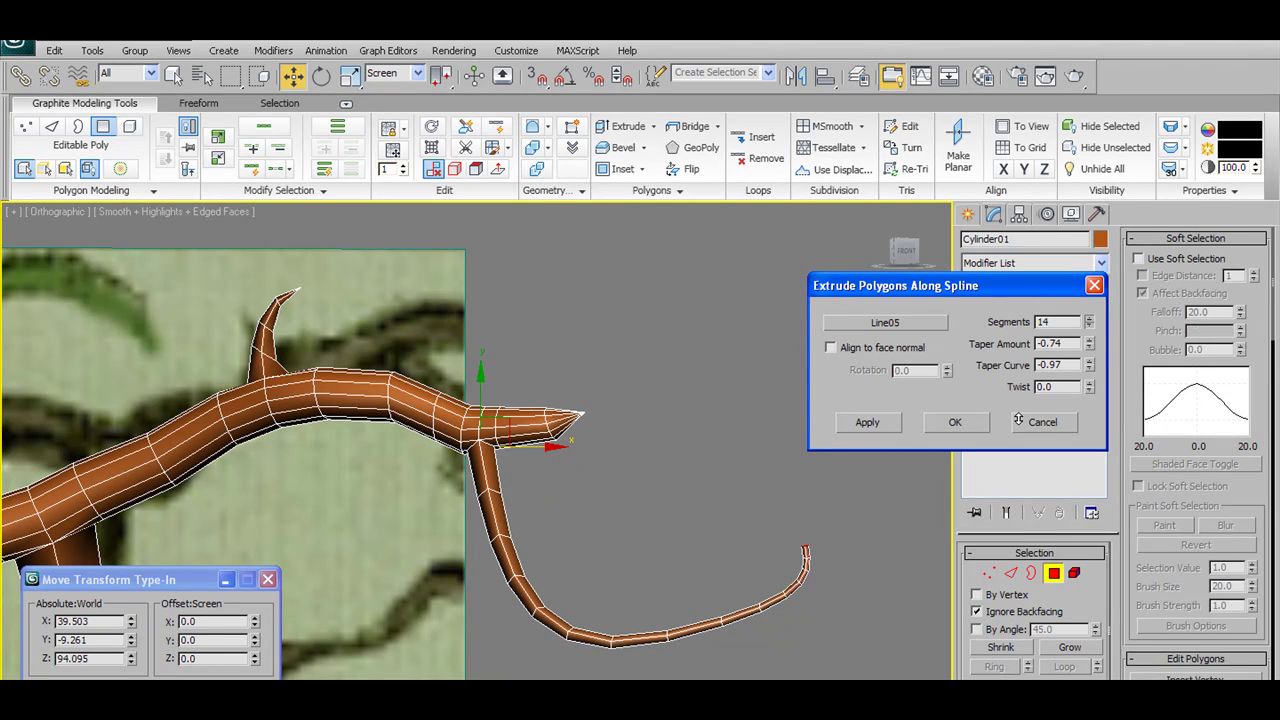
pyautogui.rightClick(1090, 366)
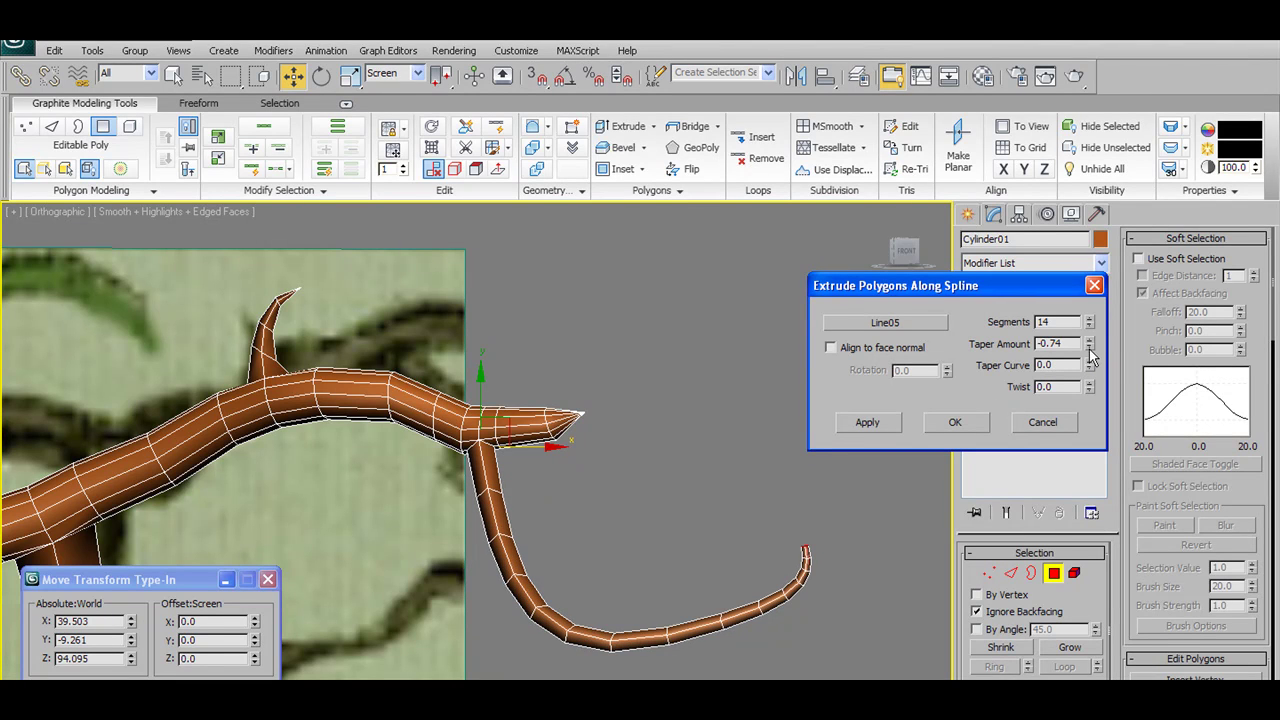
pyautogui.moveTo(1090, 347); pyautogui.dragTo(1120, 405)
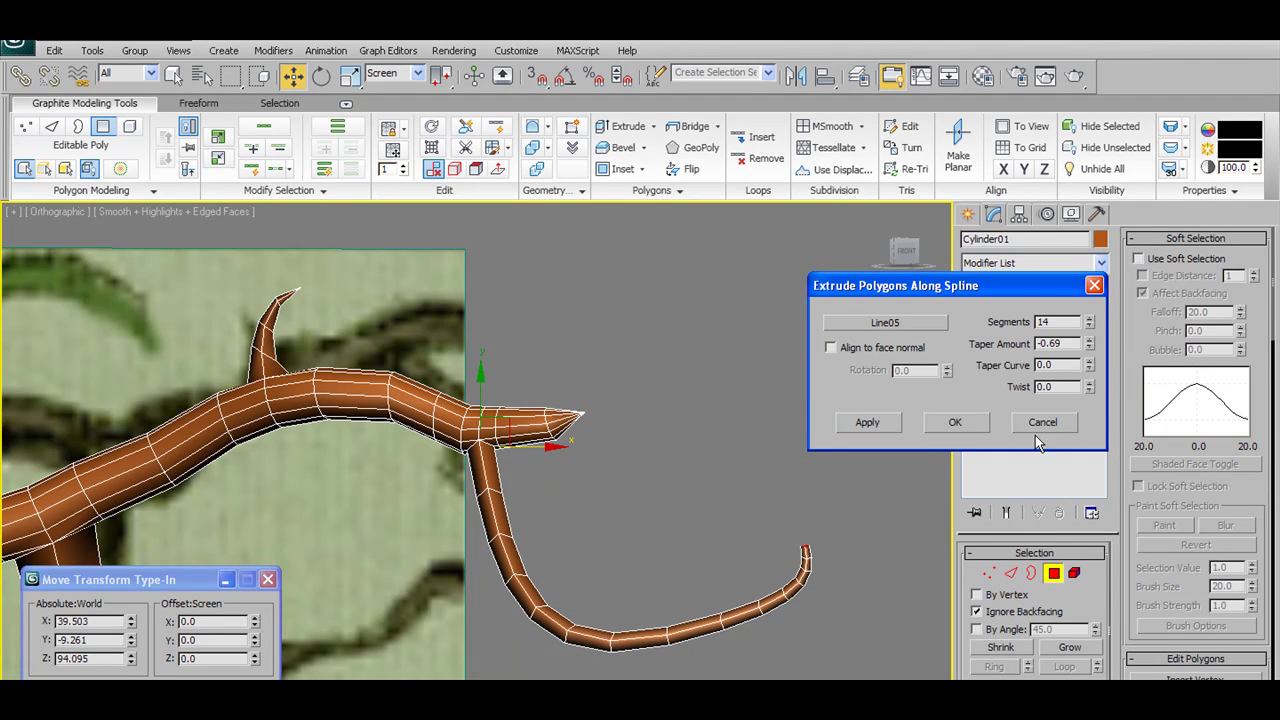
pyautogui.click(954, 422)
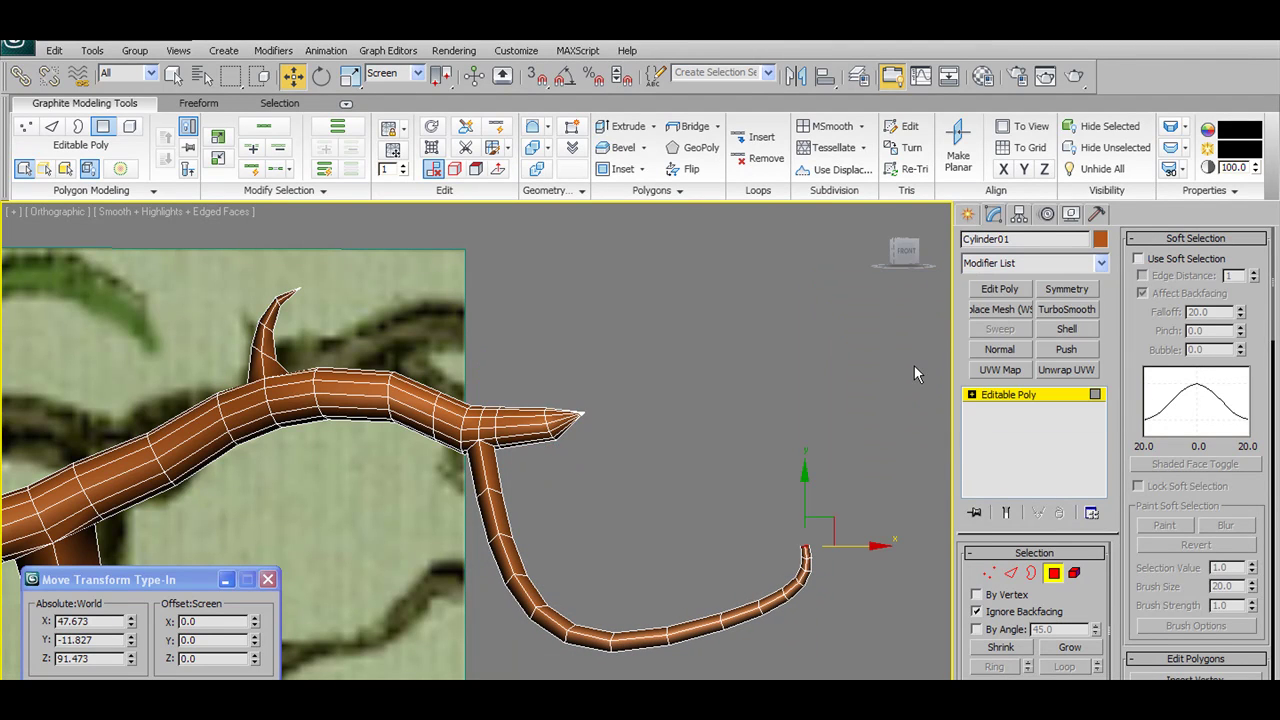
pyautogui.click(738, 474)
# - Examine the whole tree against the reference painting in the front view, from the upper branches down to the roots
pyautogui.scroll(-6, 735, 463)
pyautogui.keyDown('alt'); pyautogui.moveTo(734, 459); pyautogui.dragTo(681, 505, button='middle'); pyautogui.keyUp('alt')
pyautogui.moveTo(600, 535); pyautogui.dragTo(737, 458, button='middle')
pyautogui.scroll(-4, 736, 458)
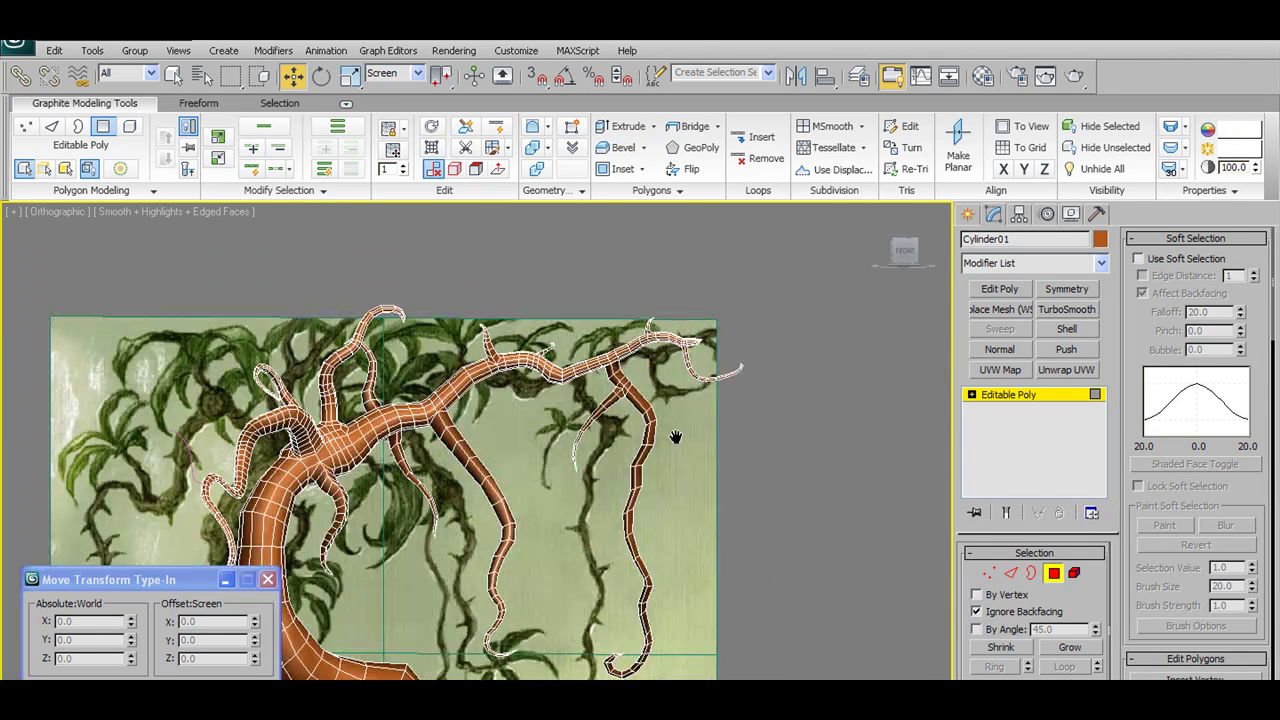
pyautogui.press('f')
pyautogui.scroll(5, 712, 488)
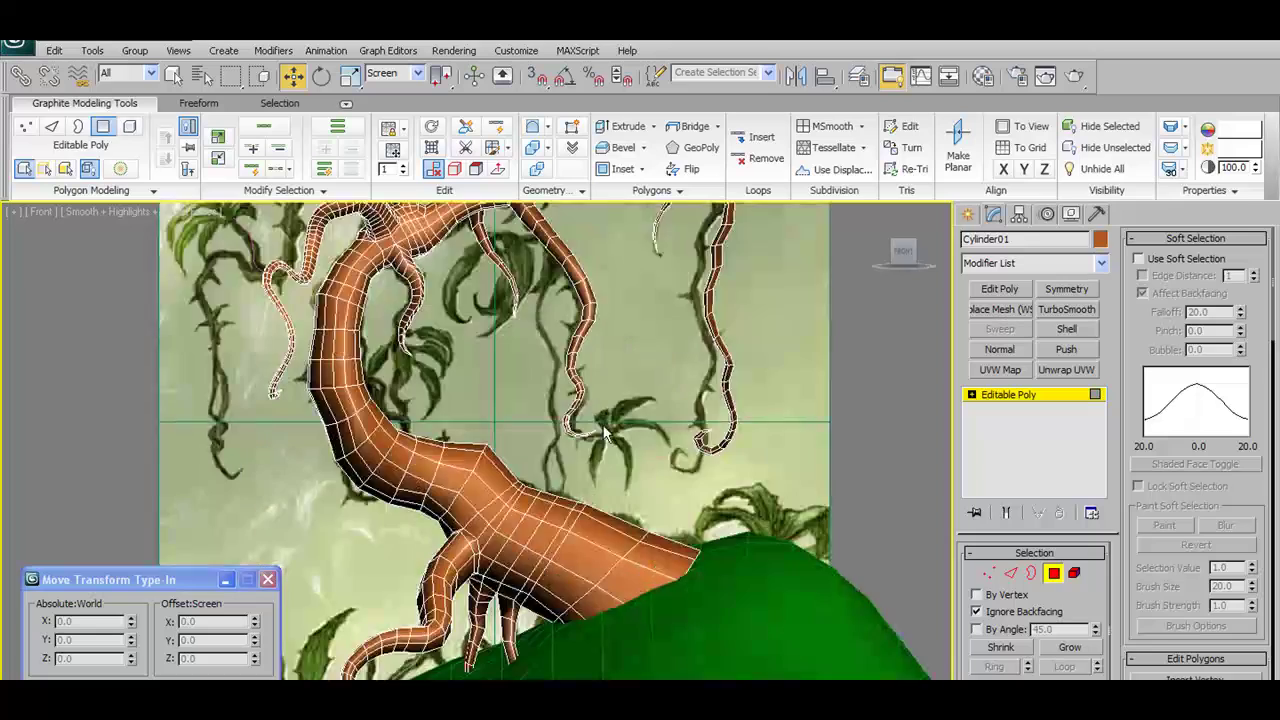
pyautogui.scroll(-2, 704, 485)
pyautogui.scroll(2, 733, 400)
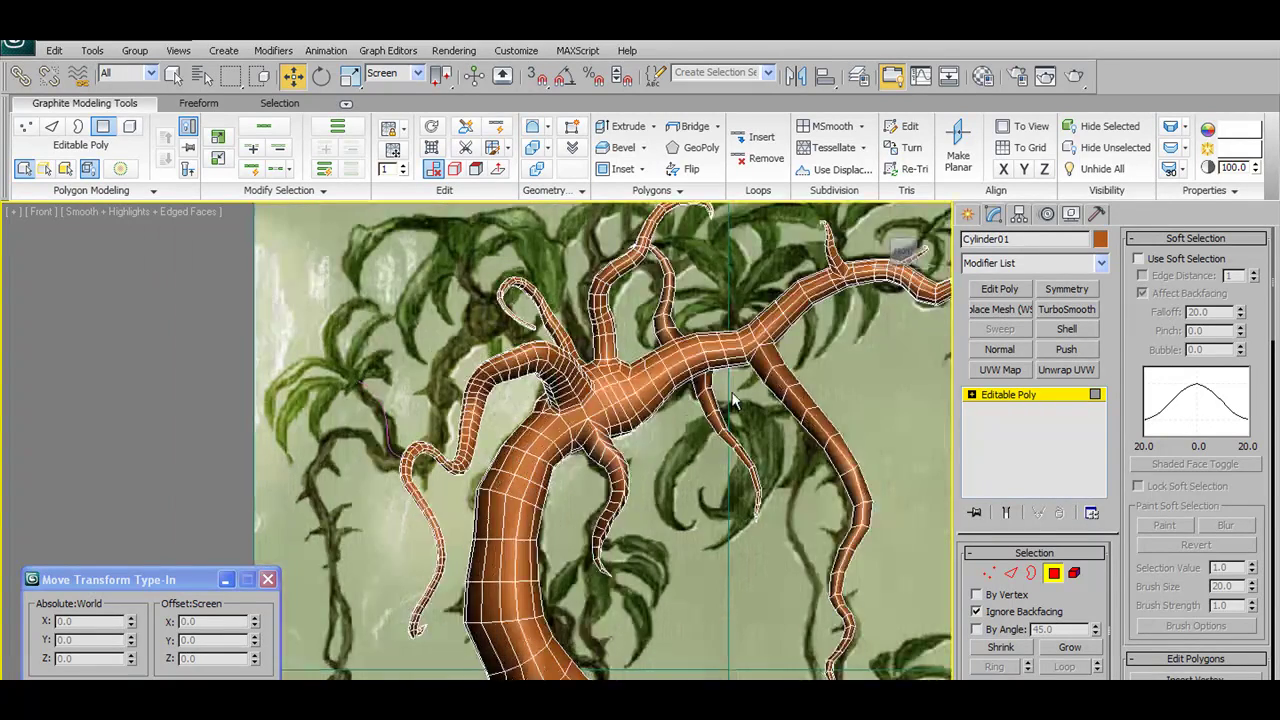
# - Nudge the vertex where the remaining line meets the drooping vine beside the trunk, and chamfer it by 0.37
pyautogui.scroll(8, 572, 535)
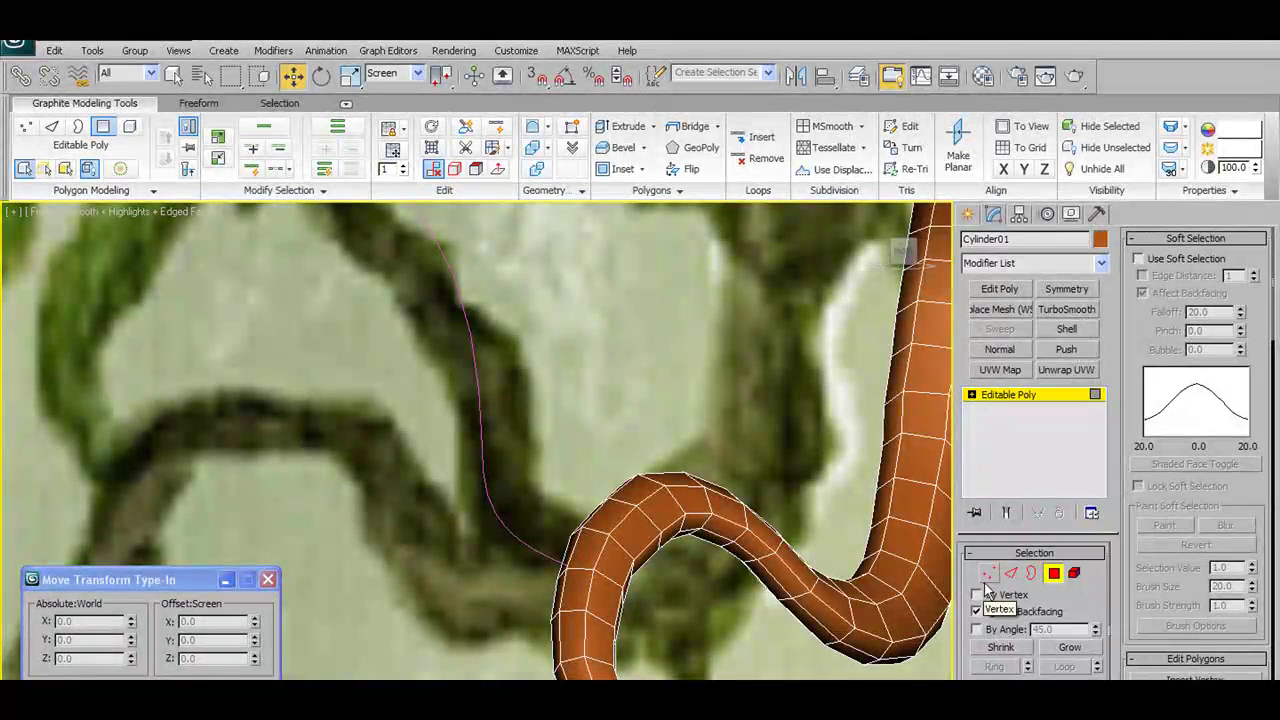
pyautogui.click(987, 576)
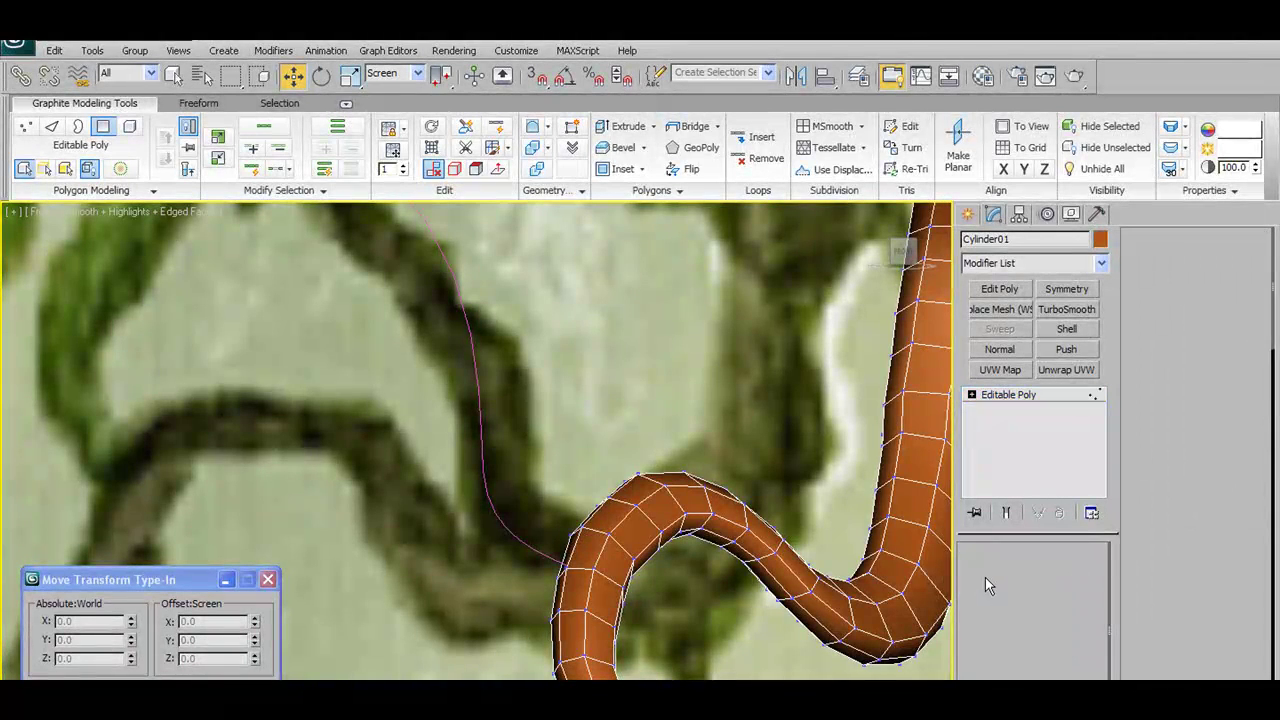
pyautogui.click(566, 570)
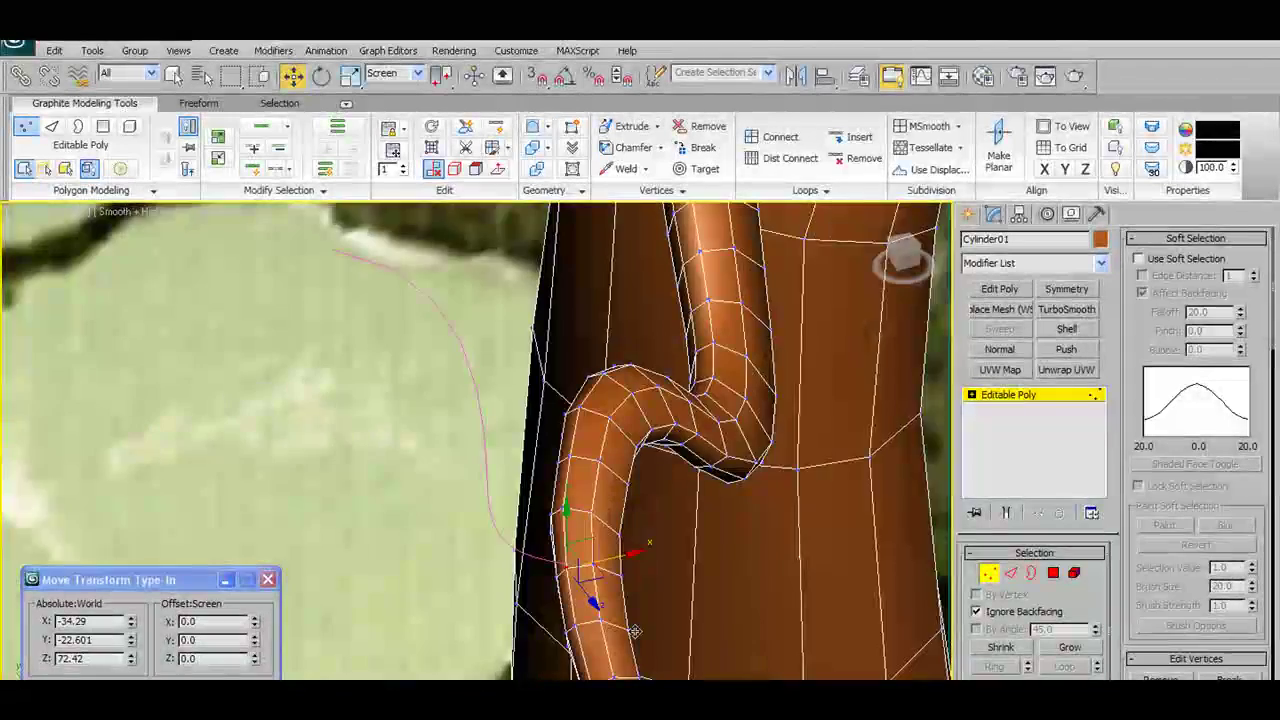
pyautogui.scroll(3, 643, 637)
pyautogui.moveTo(592, 552)
pyautogui.keyDown('alt'); pyautogui.mouseDown(button='middle')
pyautogui.moveTo(630, 562)
pyautogui.moveTo(610, 565)
pyautogui.mouseUp(button='middle'); pyautogui.keyUp('alt')
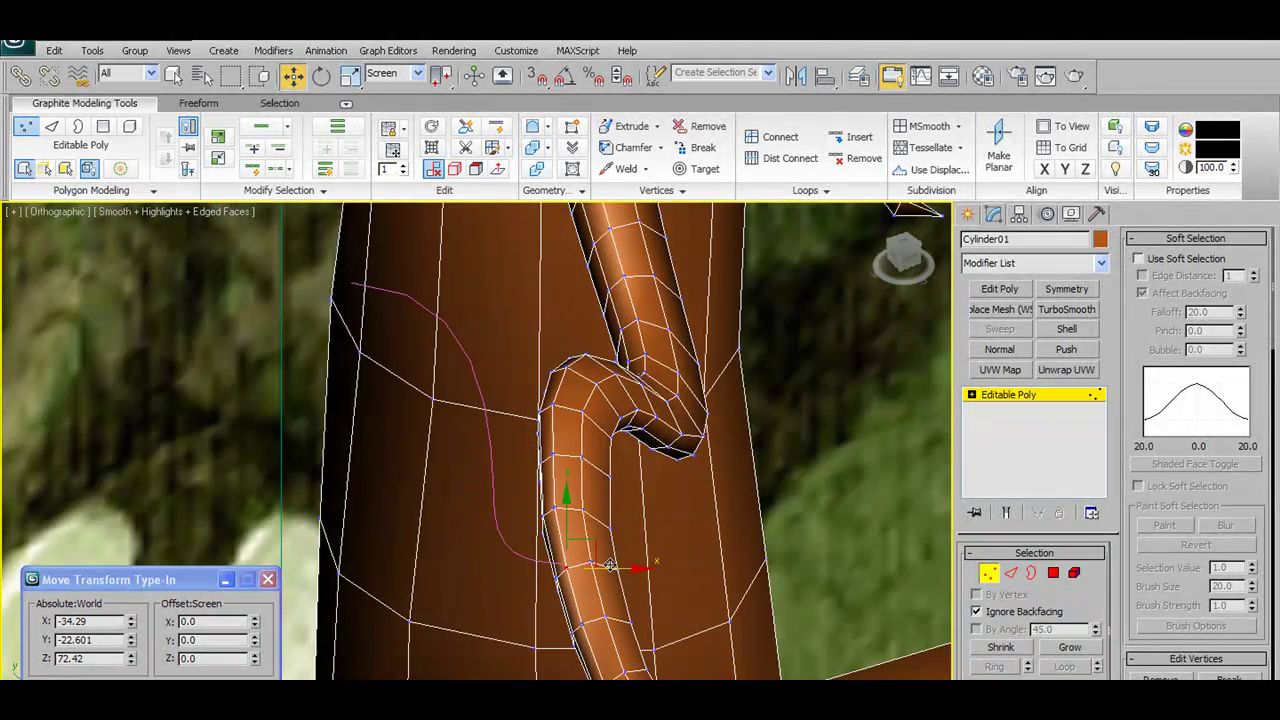
pyautogui.moveTo(614, 569); pyautogui.dragTo(619, 569)
pyautogui.keyDown('alt'); pyautogui.moveTo(619, 569); pyautogui.dragTo(683, 298, button='middle'); pyautogui.keyUp('alt')
pyautogui.keyDown('alt'); pyautogui.moveTo(657, 420); pyautogui.dragTo(629, 494, button='middle'); pyautogui.keyUp('alt')
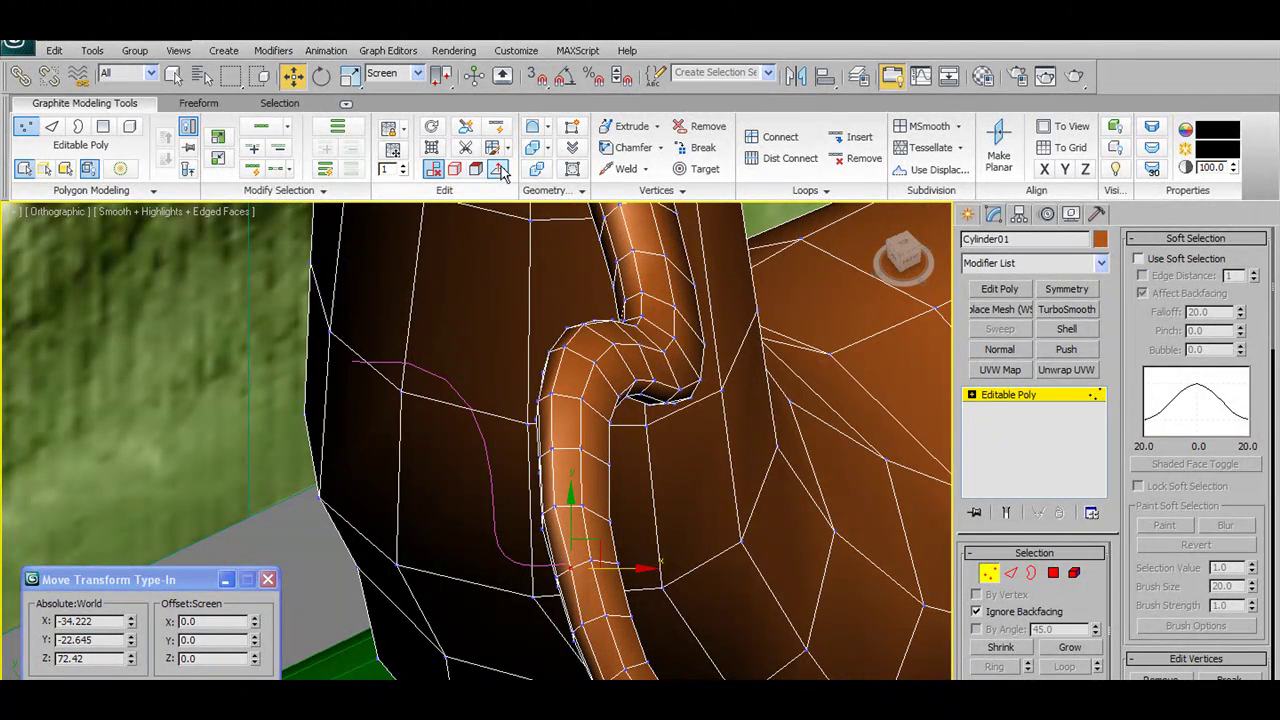
pyautogui.keyDown('shift'); pyautogui.click(628, 152); pyautogui.keyUp('shift')
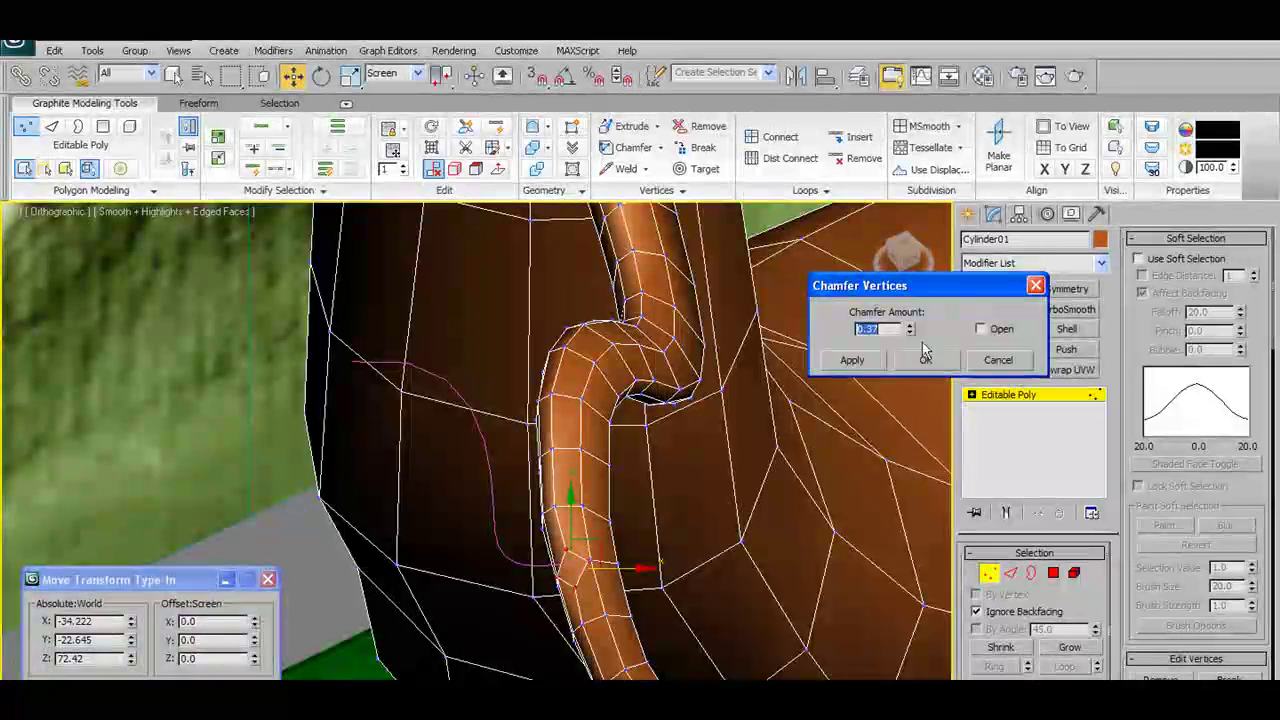
pyautogui.click(986, 365)
pyautogui.keyDown('alt'); pyautogui.moveTo(500, 540); pyautogui.dragTo(475, 490, button='middle'); pyautogui.keyUp('alt')
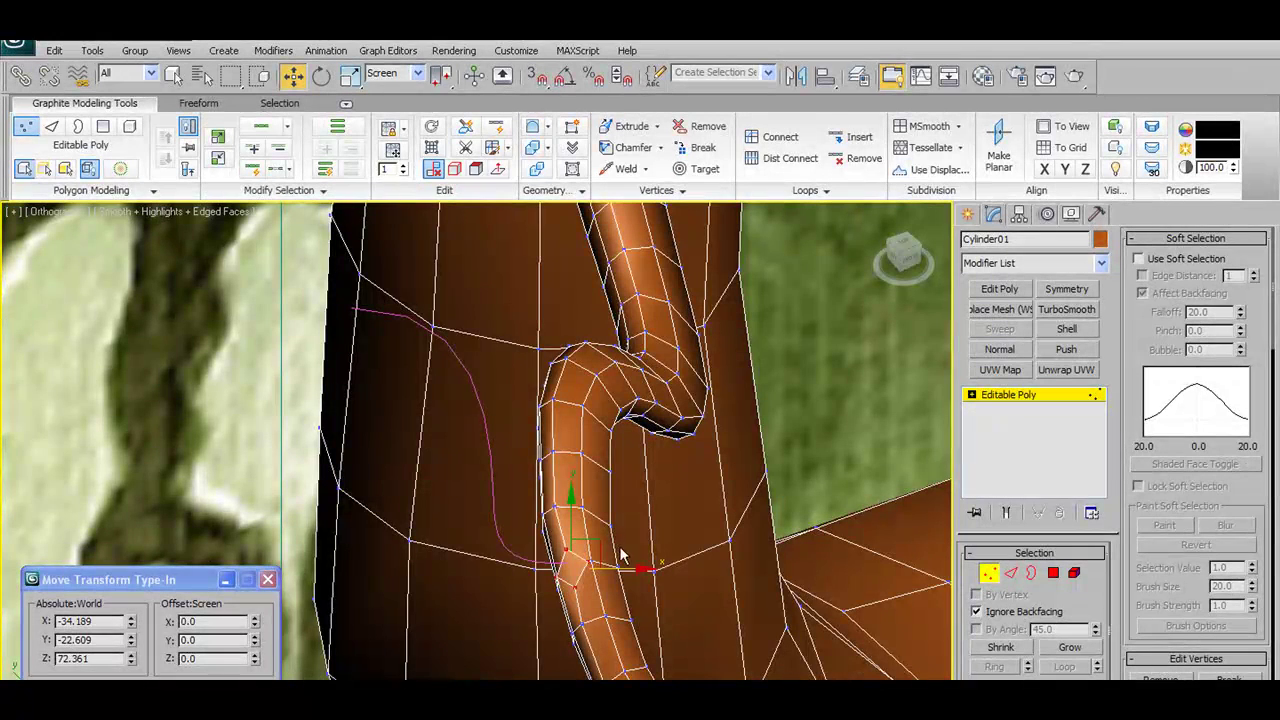
# - Weld the close vertices around the chamfered face on the drooping vine
pyautogui.keyDown('alt'); pyautogui.moveTo(601, 580); pyautogui.dragTo(612, 464, button='middle'); pyautogui.keyUp('alt')
pyautogui.click(631, 173)
pyautogui.hotkey('shift', 'z')
pyautogui.hotkey('shift', 'z')
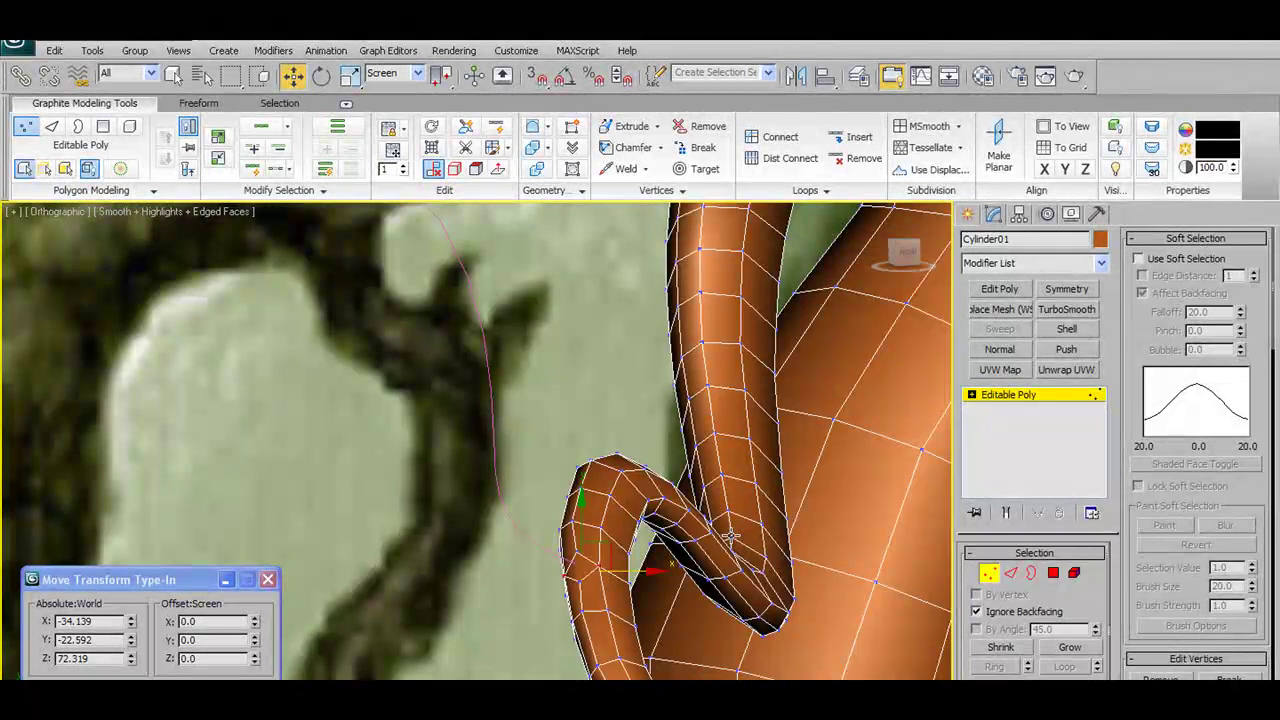
# - Move the middle vertex of the line above the drooping vine closer to the vine
pyautogui.click(990, 576)
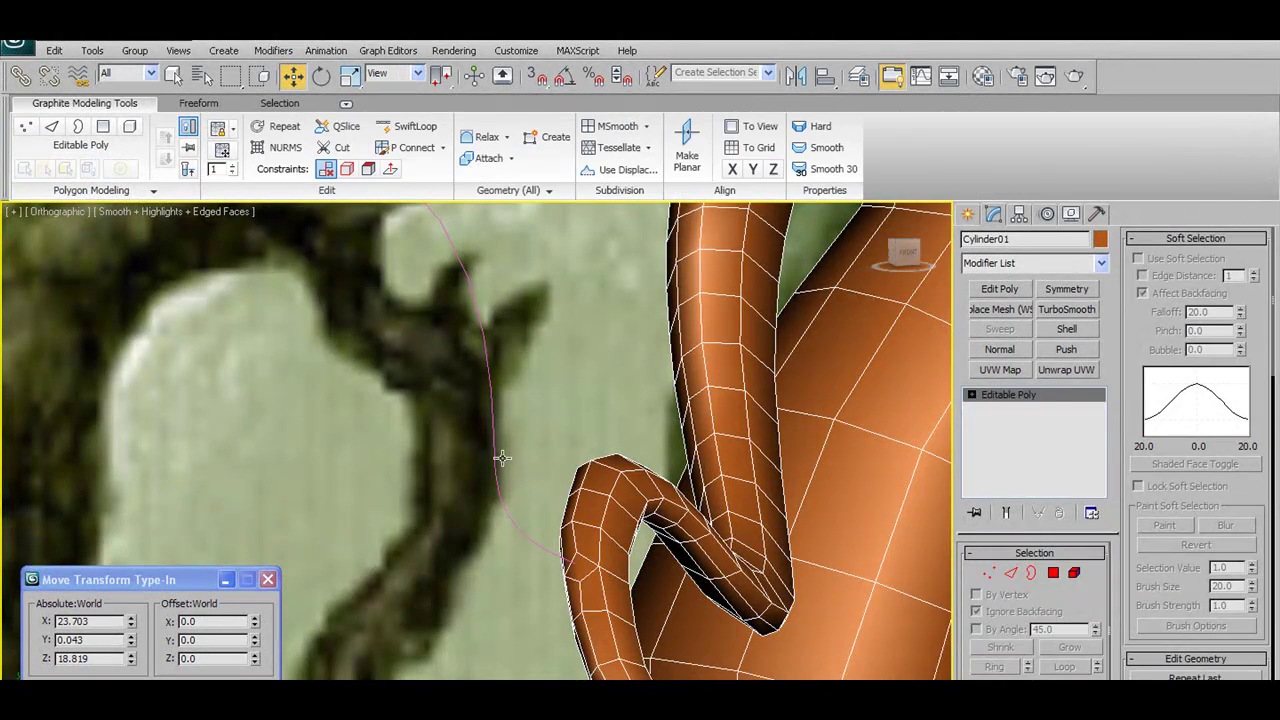
pyautogui.click(503, 458)
pyautogui.hotkey('shift', 'z')
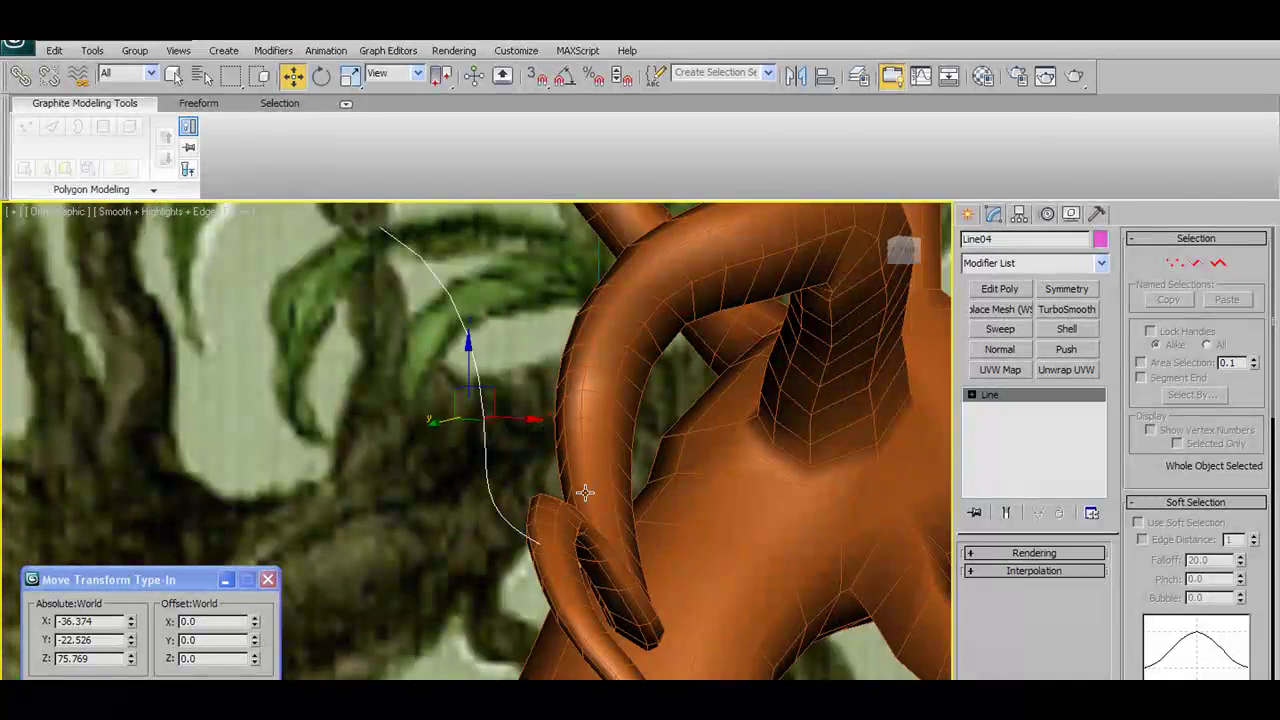
pyautogui.hotkey('shift', 'z')
pyautogui.click(1175, 263)
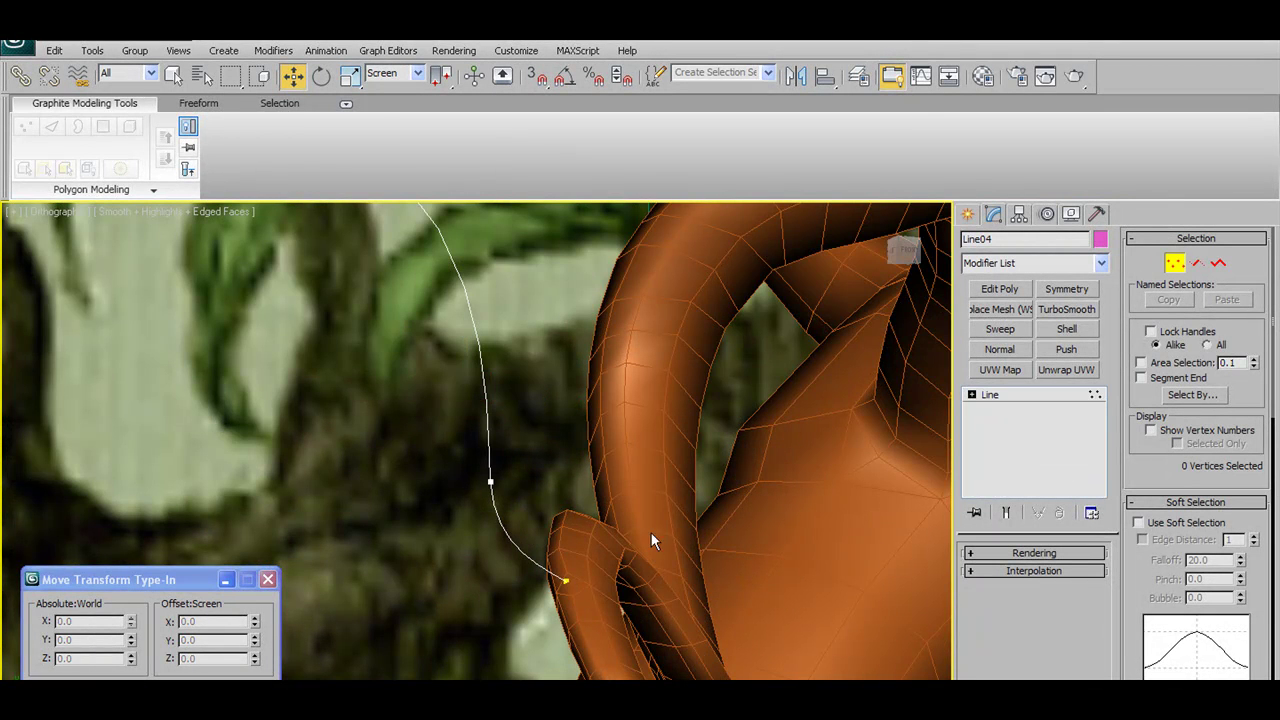
pyautogui.click(490, 483)
pyautogui.hotkey('shift', 'z')
pyautogui.hotkey('shift', 'z')
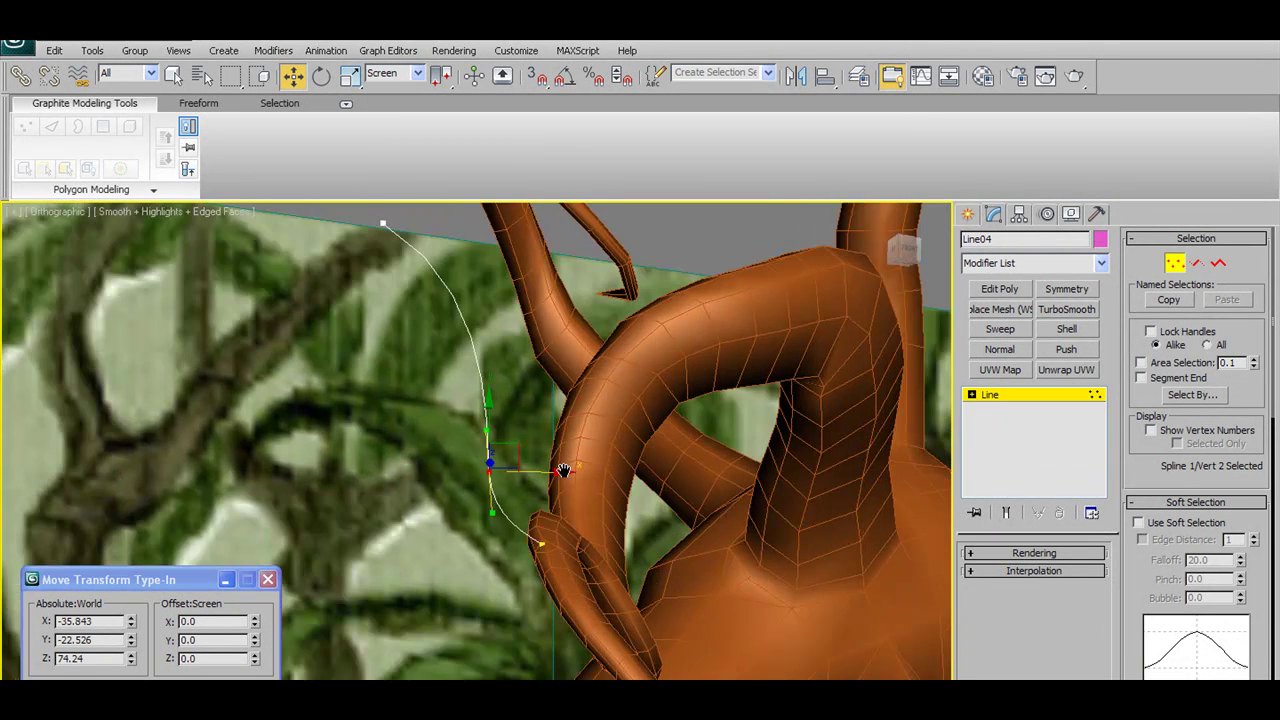
pyautogui.moveTo(553, 476); pyautogui.dragTo(606, 459)
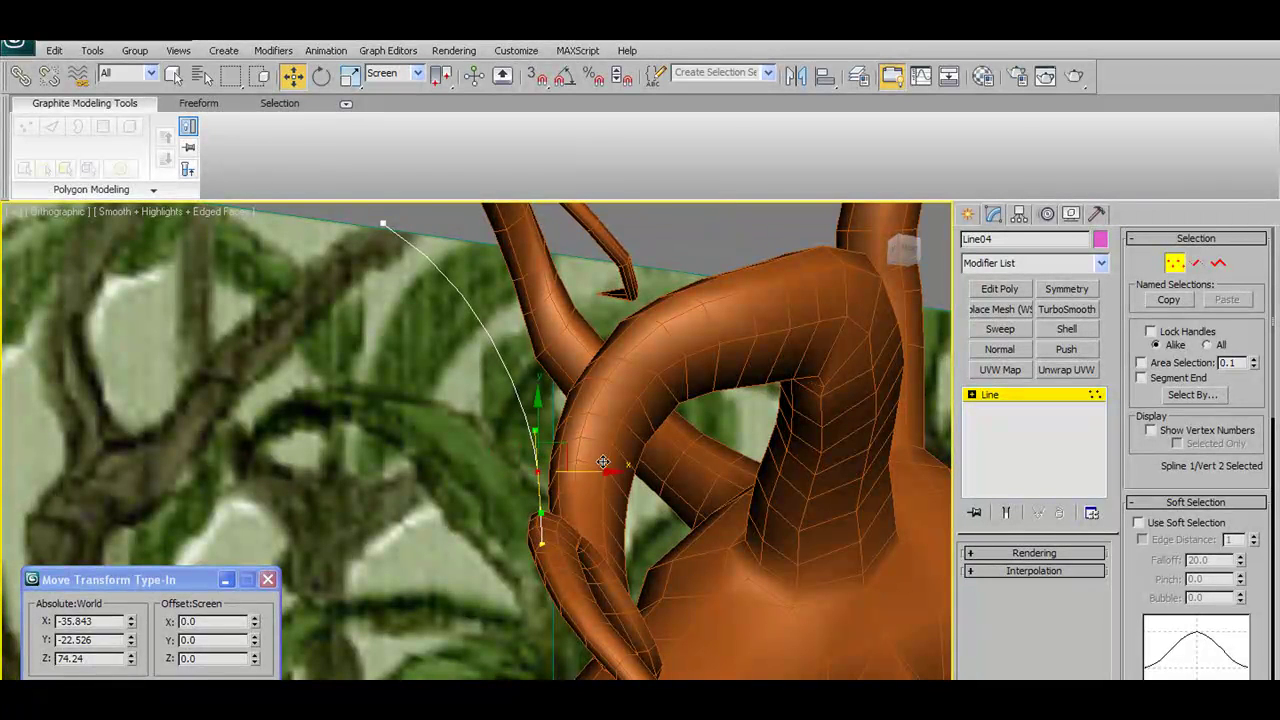
# - Move the line's start vertex onto the drooping vine's chamfered face, at about X -34.17, Y -22.57, Z 72.46
pyautogui.hotkey('shift', 'z')
pyautogui.hotkey('shift', 'z')
pyautogui.hotkey('shift', 'z')
pyautogui.hotkey('shift', 'z')
pyautogui.hotkey('shift', 'z')
pyautogui.hotkey('shift', 'z')
pyautogui.hotkey('shift', 'z')
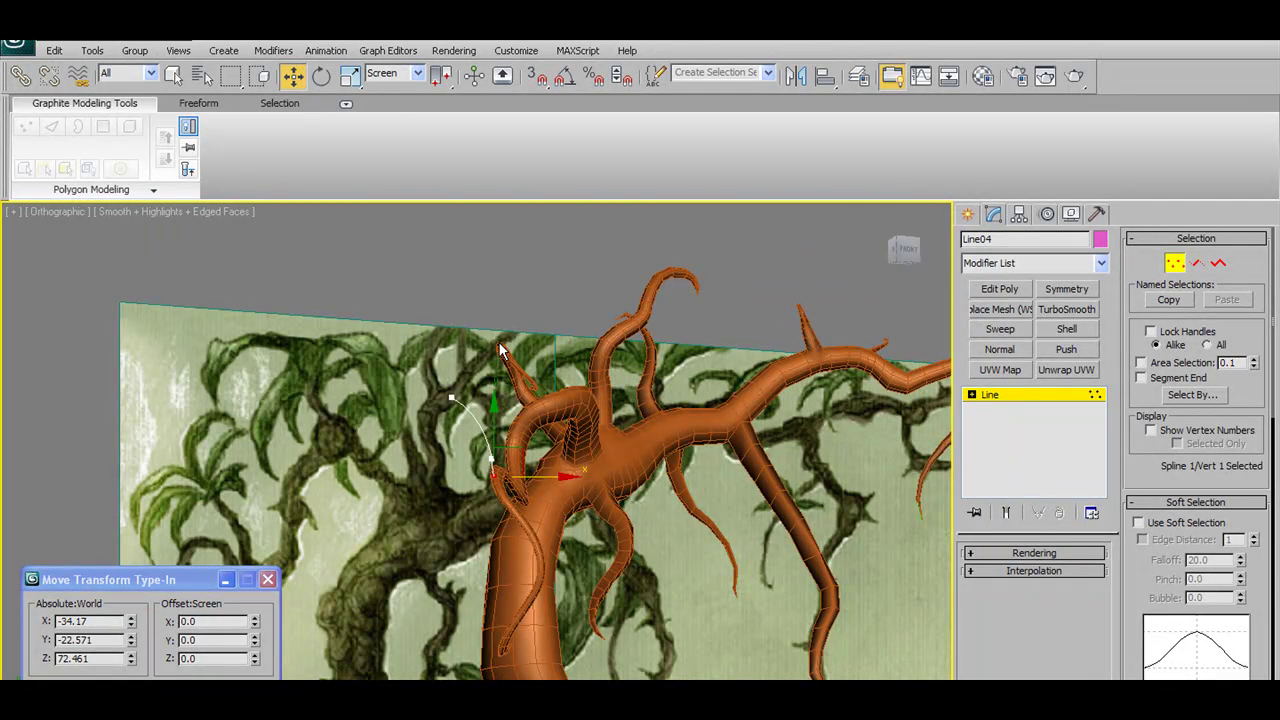
# - Move the line's upper end vertex out in front of the painting, to about X -36.01, Y -24.60
pyautogui.hotkey('shift', 'z')
pyautogui.hotkey('shift', 'z')
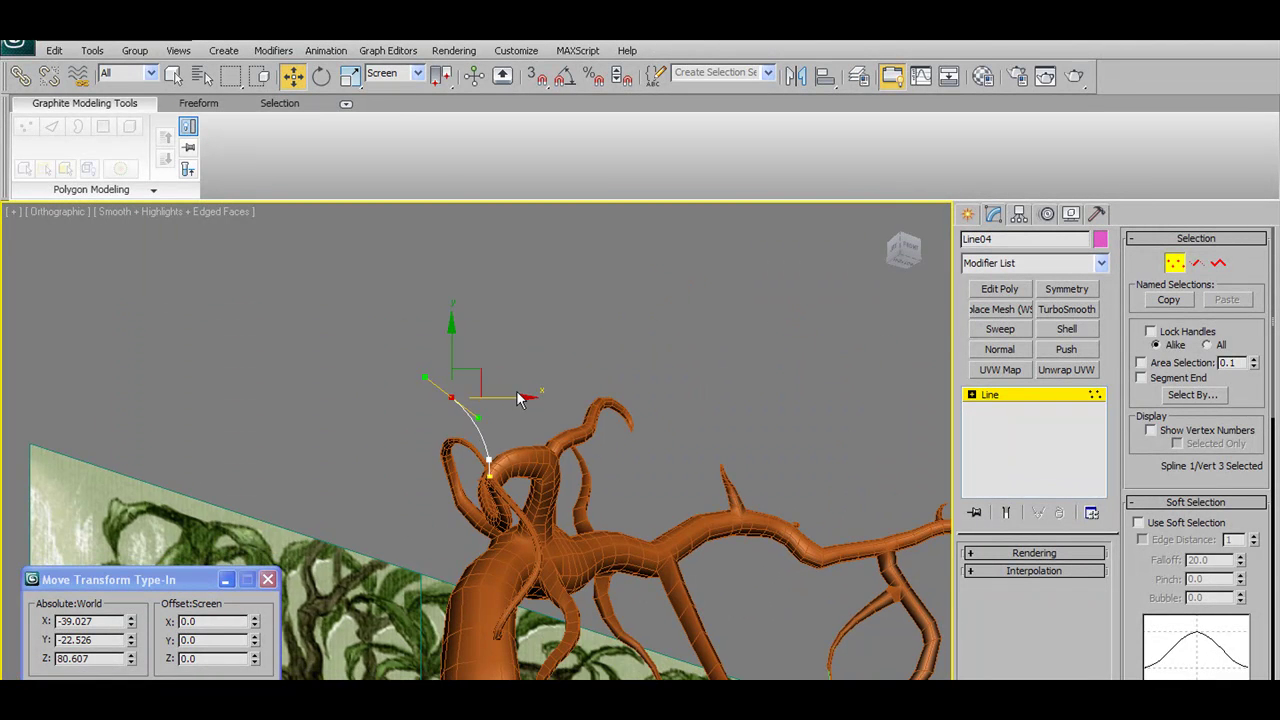
pyautogui.hotkey('shift', 'z')
pyautogui.hotkey('shift', 'z')
pyautogui.hotkey('shift', 'z')
pyautogui.hotkey('shift', 'z')
pyautogui.hotkey('shift', 'z')
pyautogui.hotkey('shift', 'z')
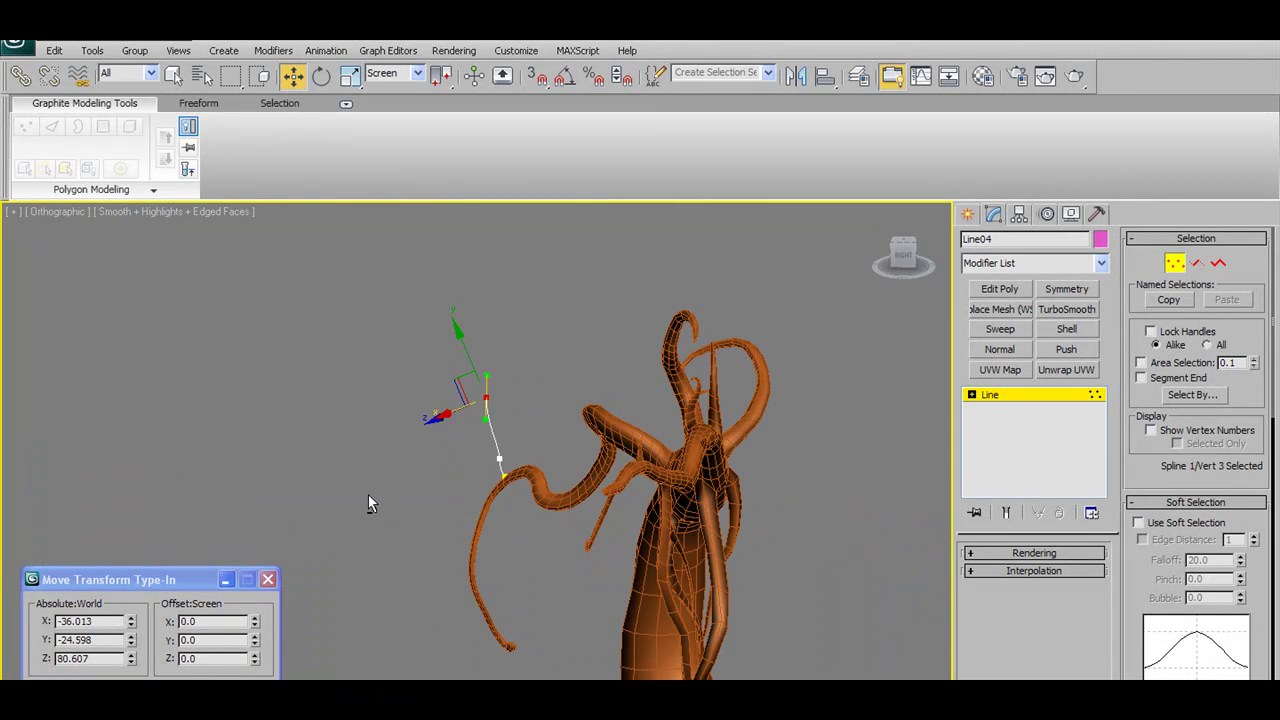
pyautogui.hotkey('shift', 'z')
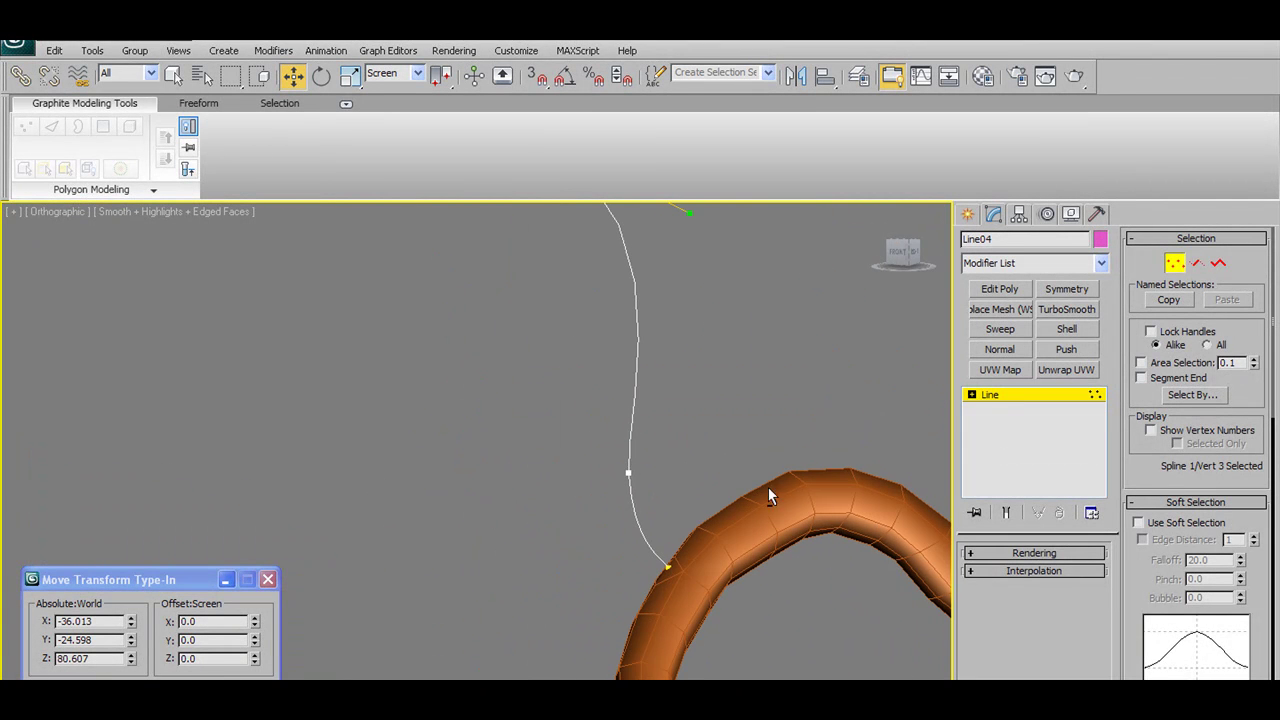
# - Extrude the chamfered face on the drooping vine along the line that rises above it
pyautogui.click(1175, 264)
pyautogui.click(791, 516)
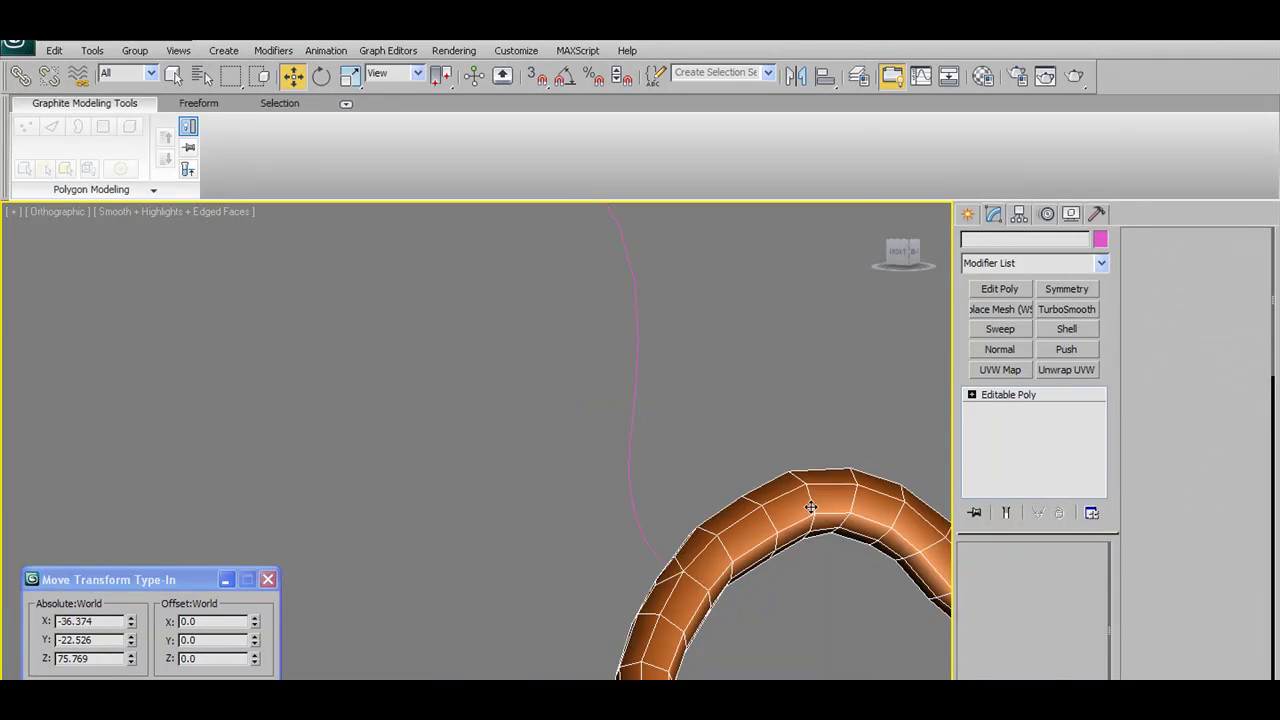
pyautogui.scroll(-3, 790, 500)
pyautogui.moveTo(726, 468); pyautogui.dragTo(594, 402, button='middle')
pyautogui.click(1052, 576)
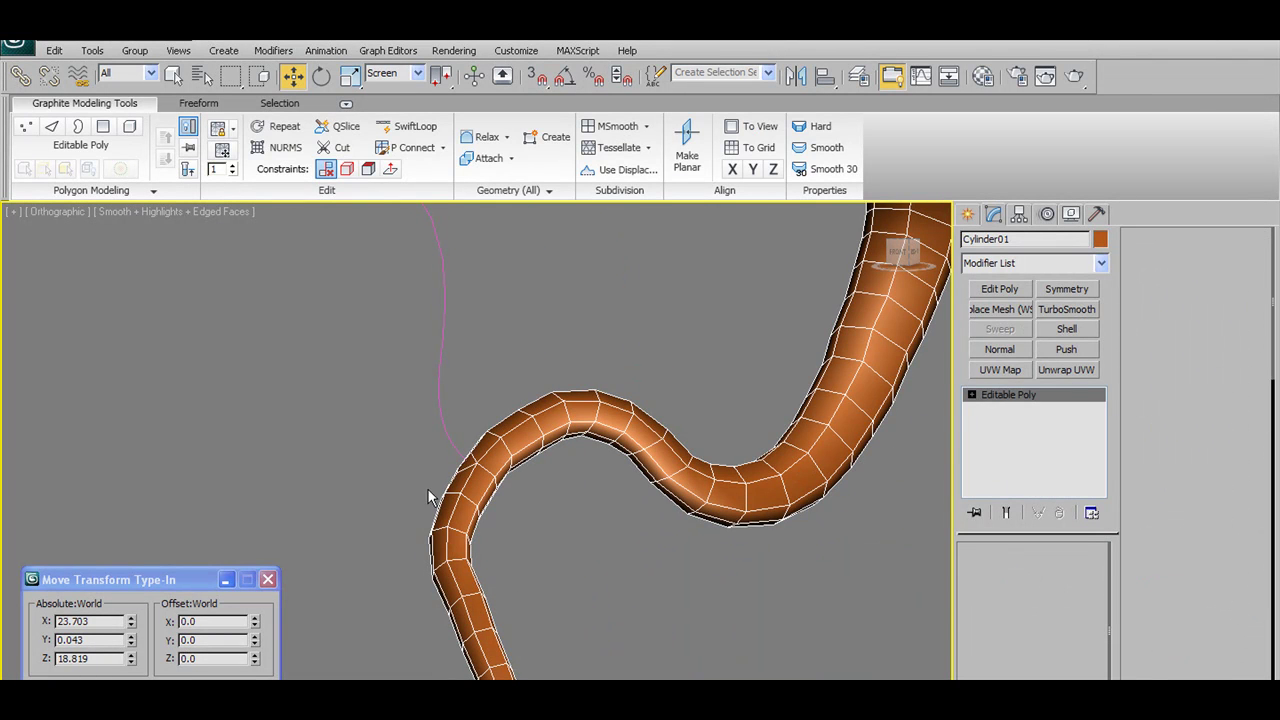
pyautogui.press('4')
pyautogui.click(652, 190)
pyautogui.click(695, 237)
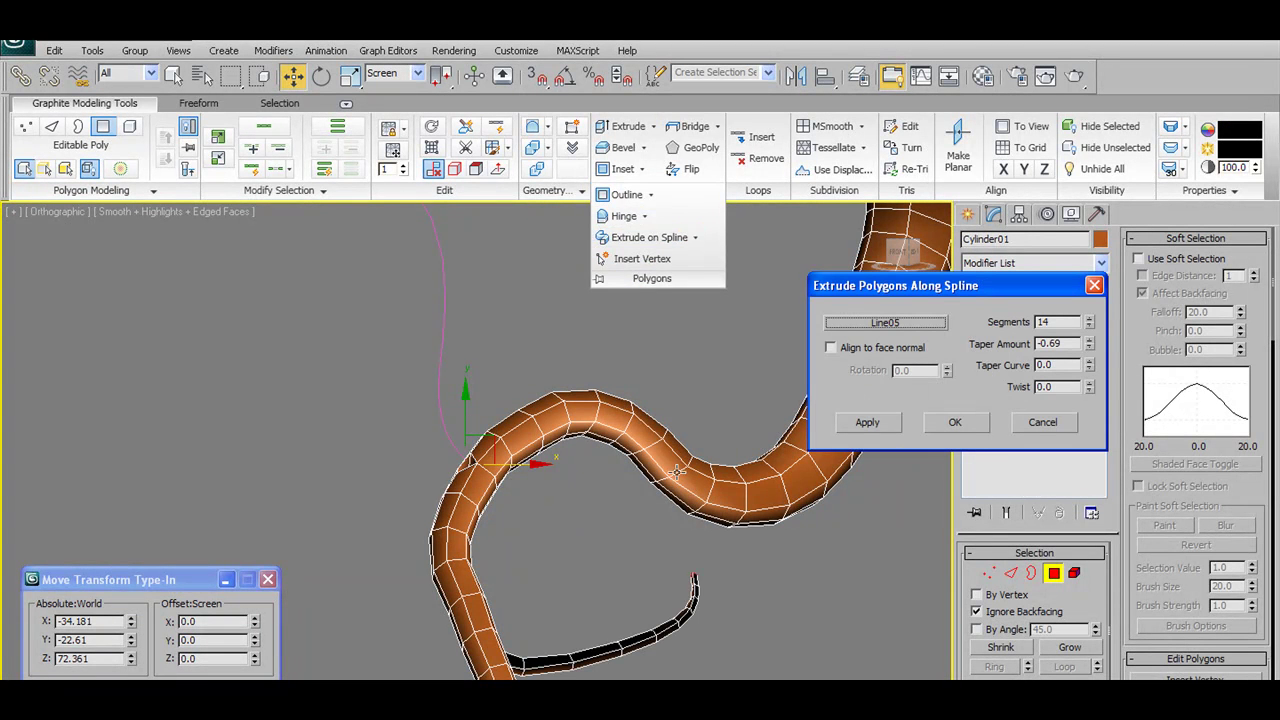
pyautogui.click(937, 325)
pyautogui.click(443, 328)
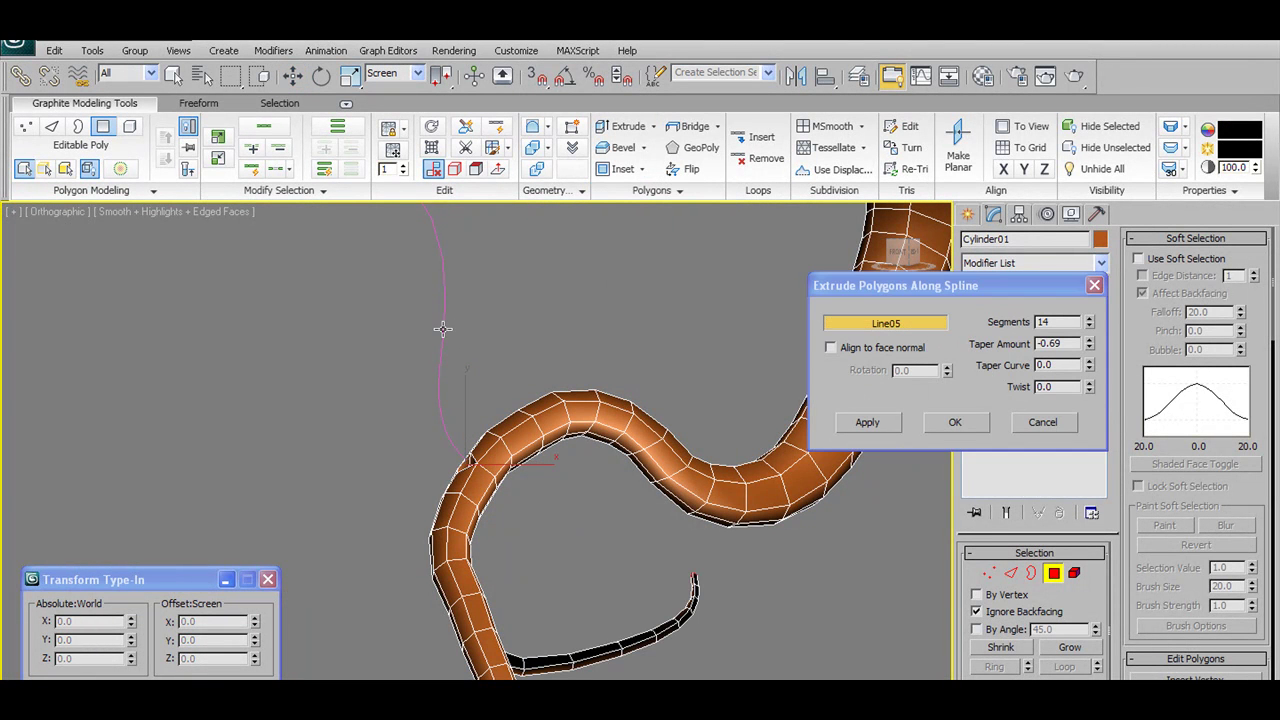
# - Set the new vine's spline extrusion to 15 segments and accept it
pyautogui.scroll(-4, 494, 335)
pyautogui.moveTo(586, 352); pyautogui.dragTo(558, 413, button='middle')
pyautogui.scroll(4, 560, 413)
pyautogui.scroll(-1, 873, 384)
pyautogui.moveTo(1089, 325); pyautogui.dragTo(952, 255)
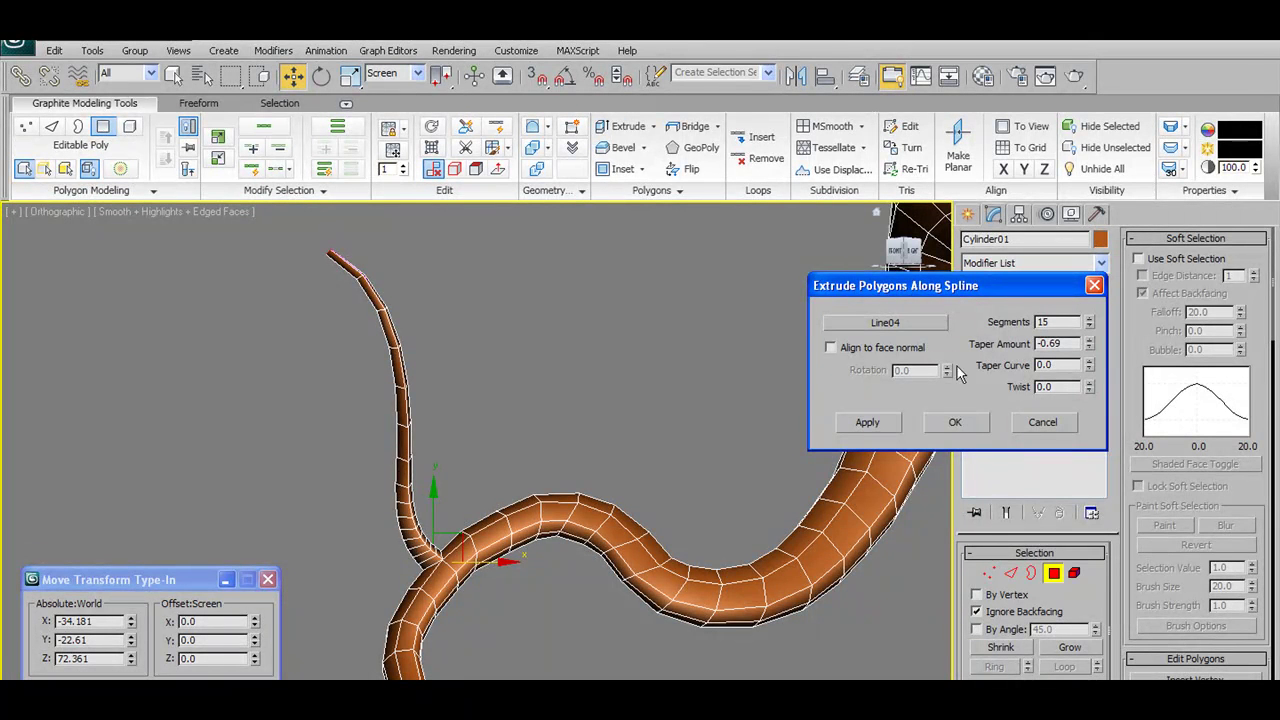
pyautogui.click(958, 422)
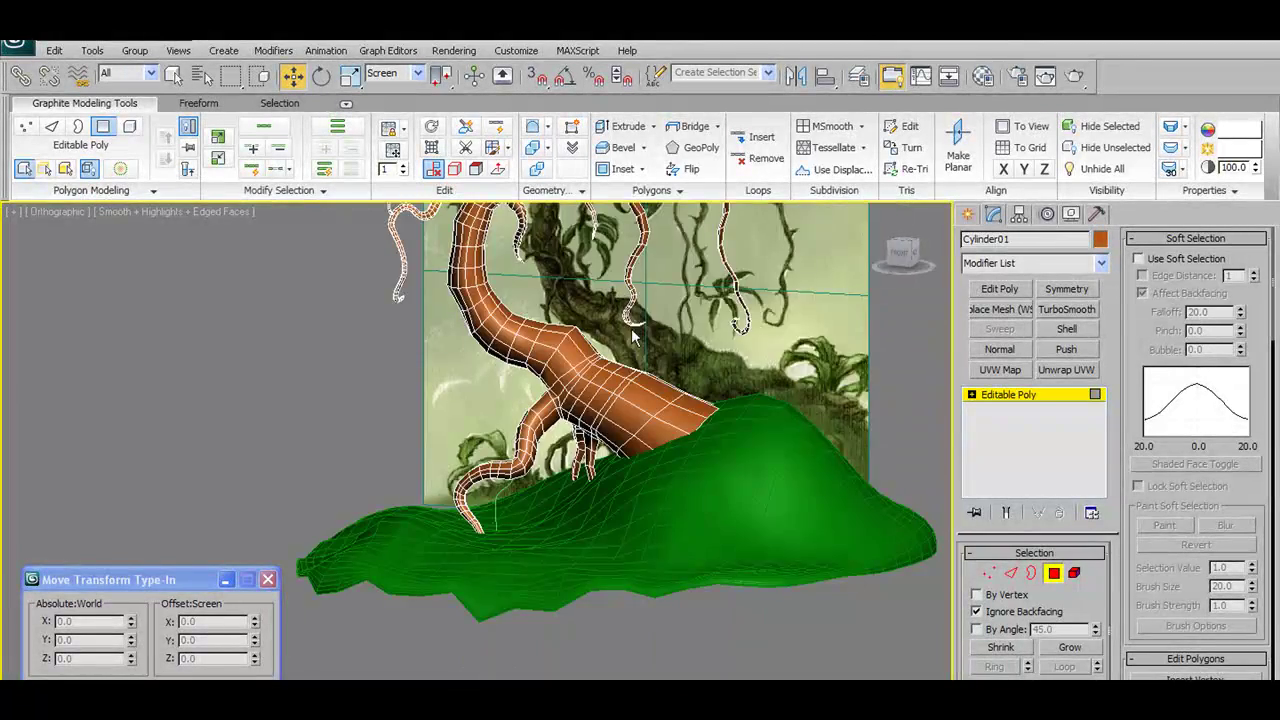
# - Chamfer the root's underside vertex at the start of the hanging line by 1.46 and target-weld the close vertices around it
pyautogui.scroll(8, 632, 337)
pyautogui.moveTo(652, 540); pyautogui.dragTo(568, 365, button='middle')
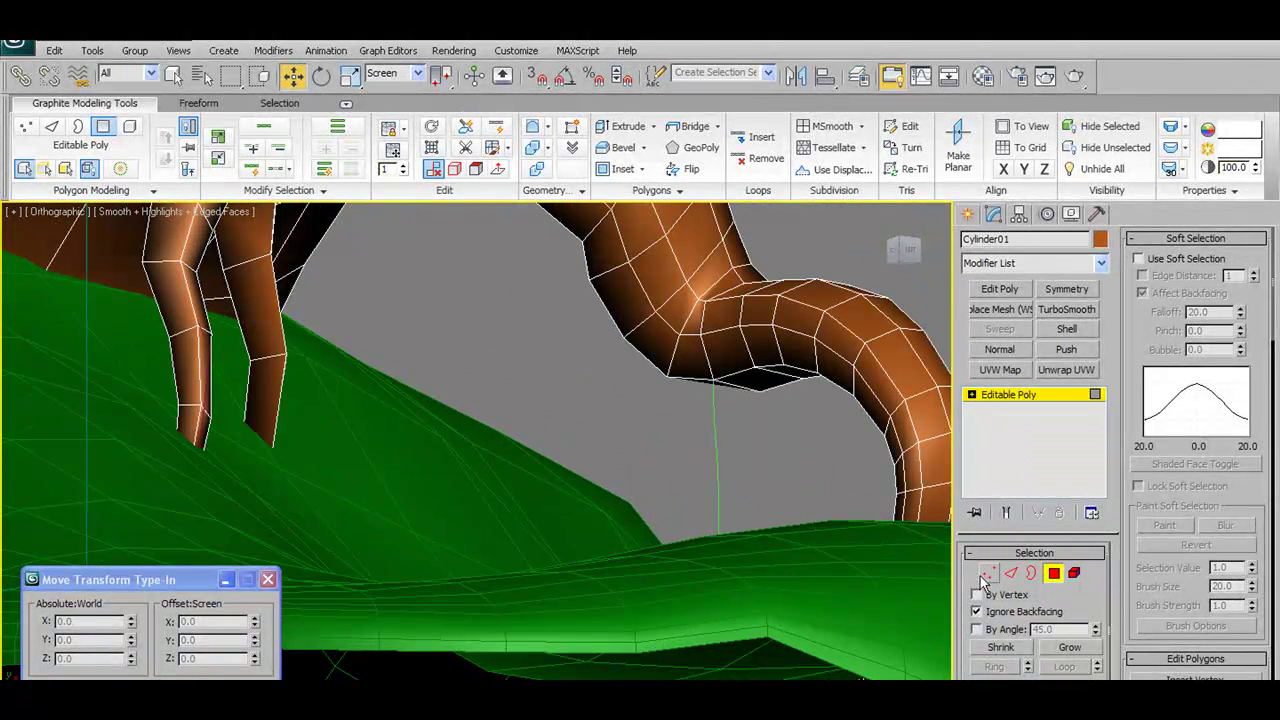
pyautogui.click(984, 574)
pyautogui.click(714, 382)
pyautogui.moveTo(835, 445)
pyautogui.keyDown('alt'); pyautogui.mouseDown(button='middle')
pyautogui.moveTo(886, 456)
pyautogui.moveTo(829, 434)
pyautogui.moveTo(877, 449)
pyautogui.moveTo(838, 449)
pyautogui.moveTo(832, 434)
pyautogui.mouseUp(button='middle'); pyautogui.keyUp('alt')
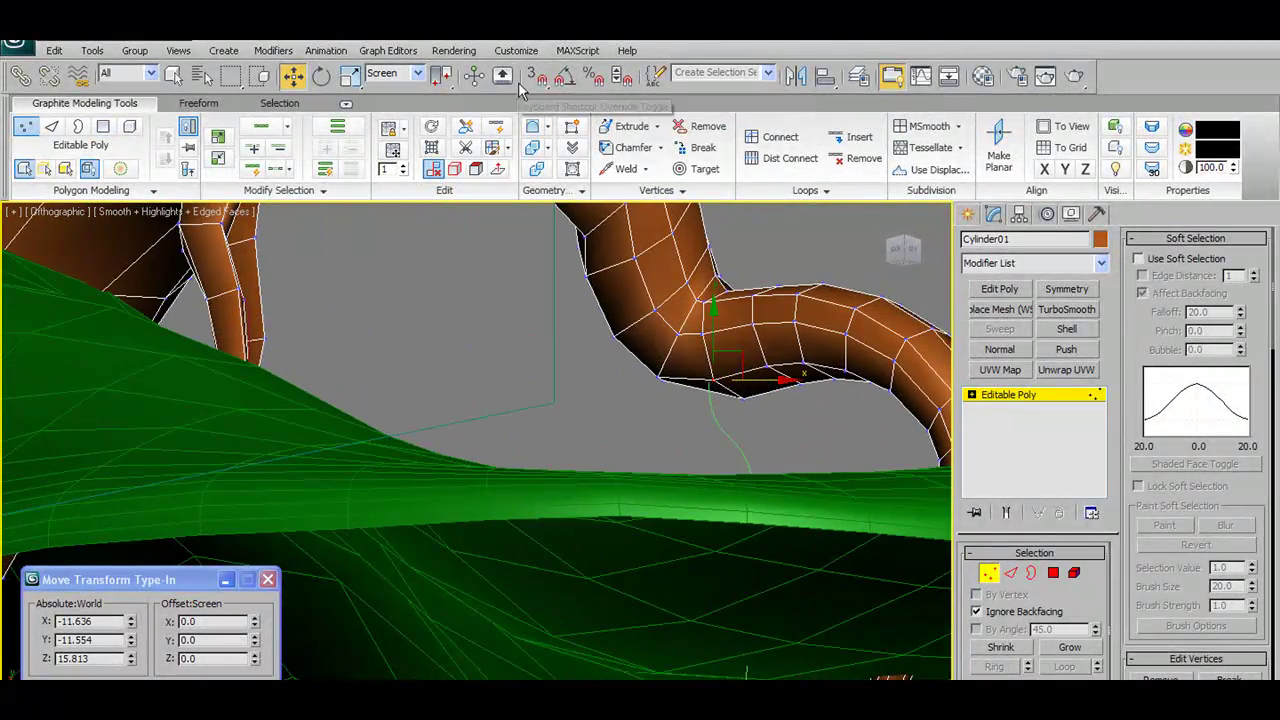
pyautogui.keyDown('shift'); pyautogui.click(634, 149); pyautogui.keyUp('shift')
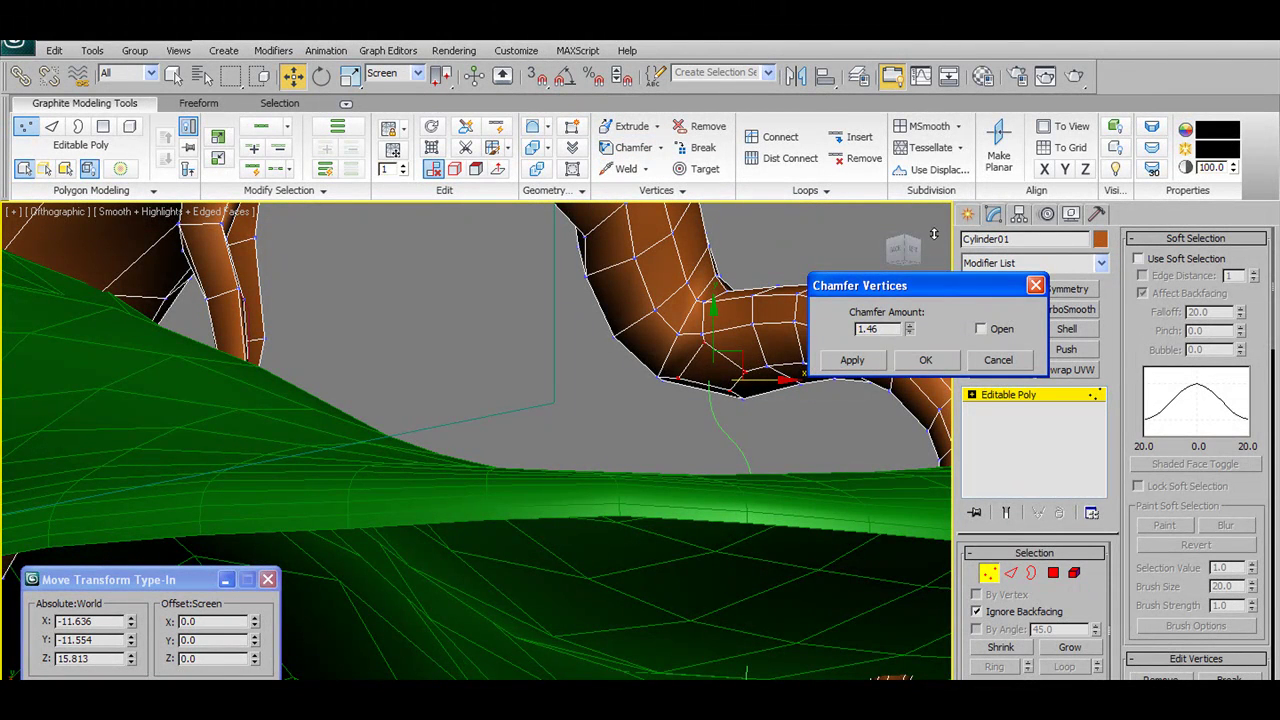
pyautogui.click(925, 360)
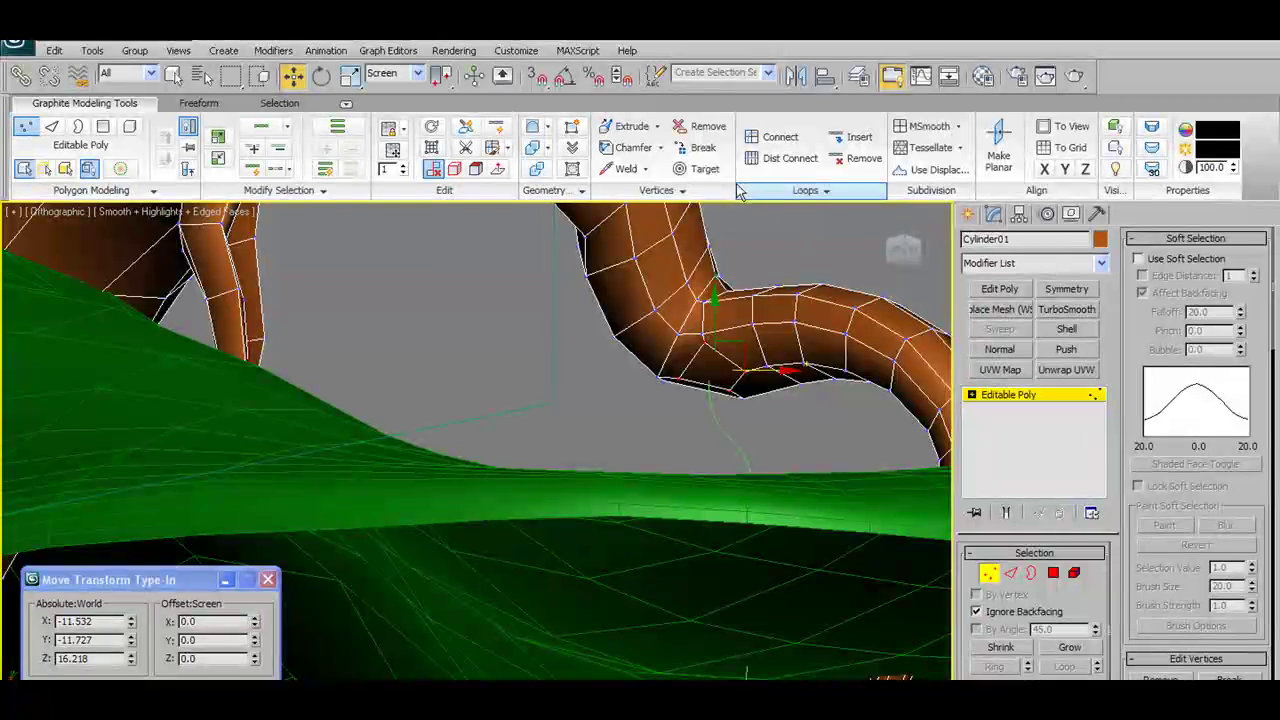
pyautogui.click(697, 168)
pyautogui.keyDown('alt'); pyautogui.moveTo(704, 337); pyautogui.dragTo(829, 398, button='middle'); pyautogui.keyUp('alt')
# - Extrude the chamfered face on the root's underside along the line running down to the ground
pyautogui.click(1053, 572)
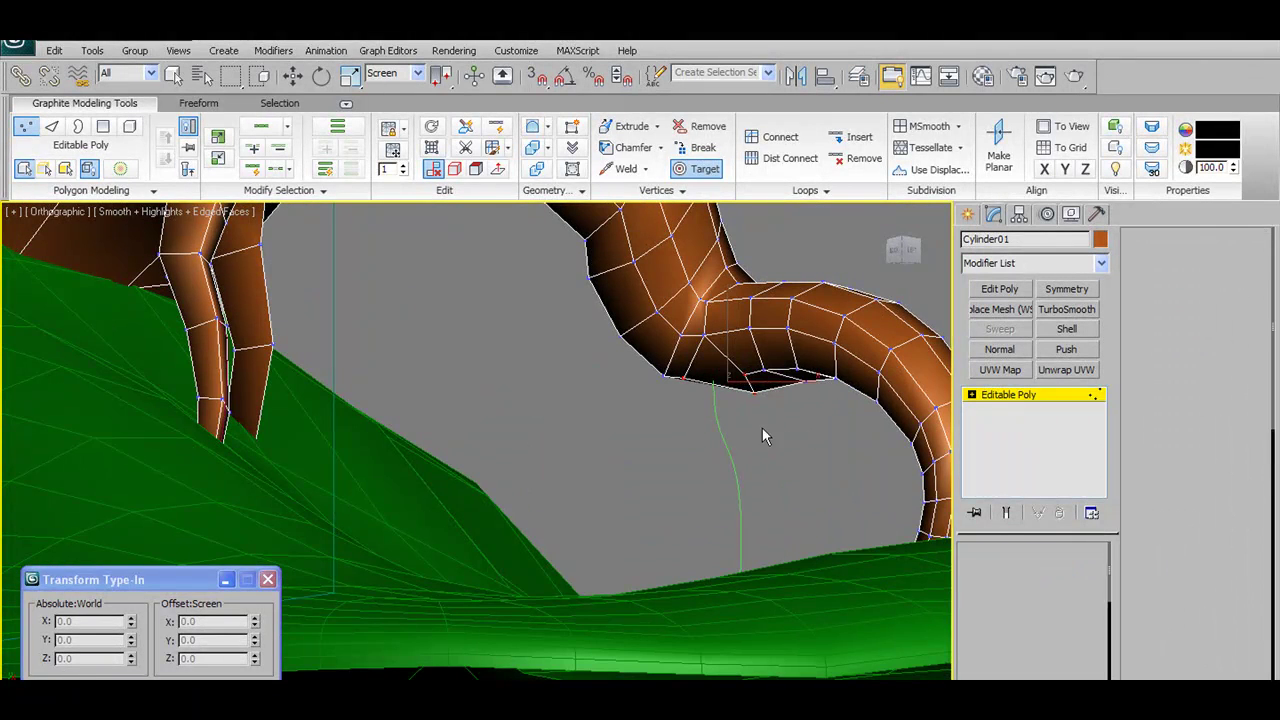
pyautogui.press('w')
pyautogui.click(712, 362)
pyautogui.keyDown('alt'); pyautogui.moveTo(822, 402); pyautogui.dragTo(652, 290, button='middle'); pyautogui.keyUp('alt')
pyautogui.click(668, 194)
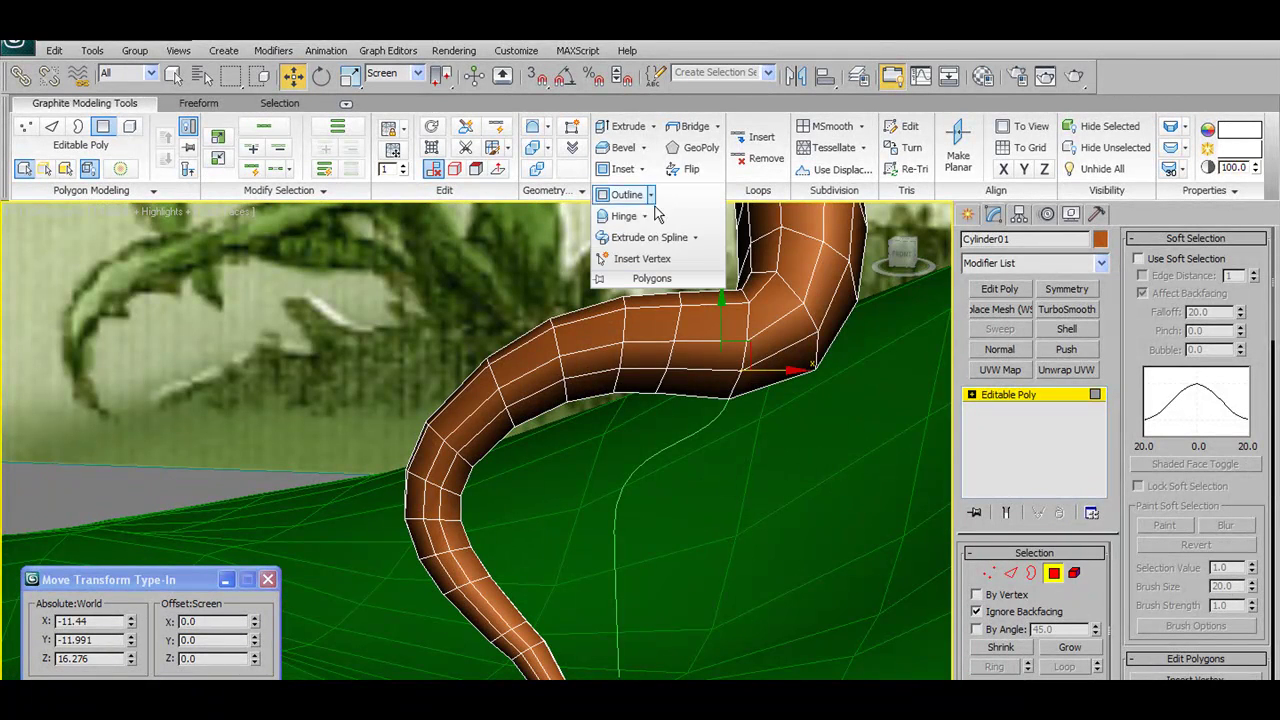
pyautogui.click(648, 238)
pyautogui.click(886, 323)
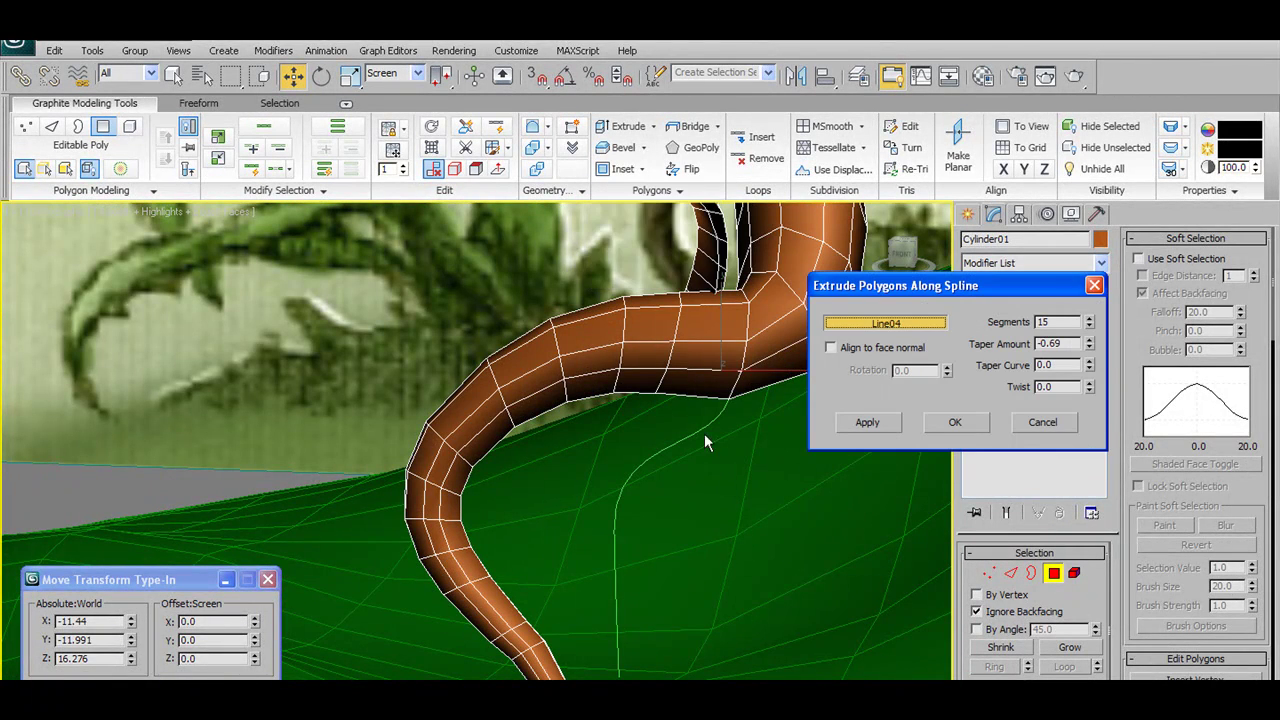
pyautogui.click(697, 432)
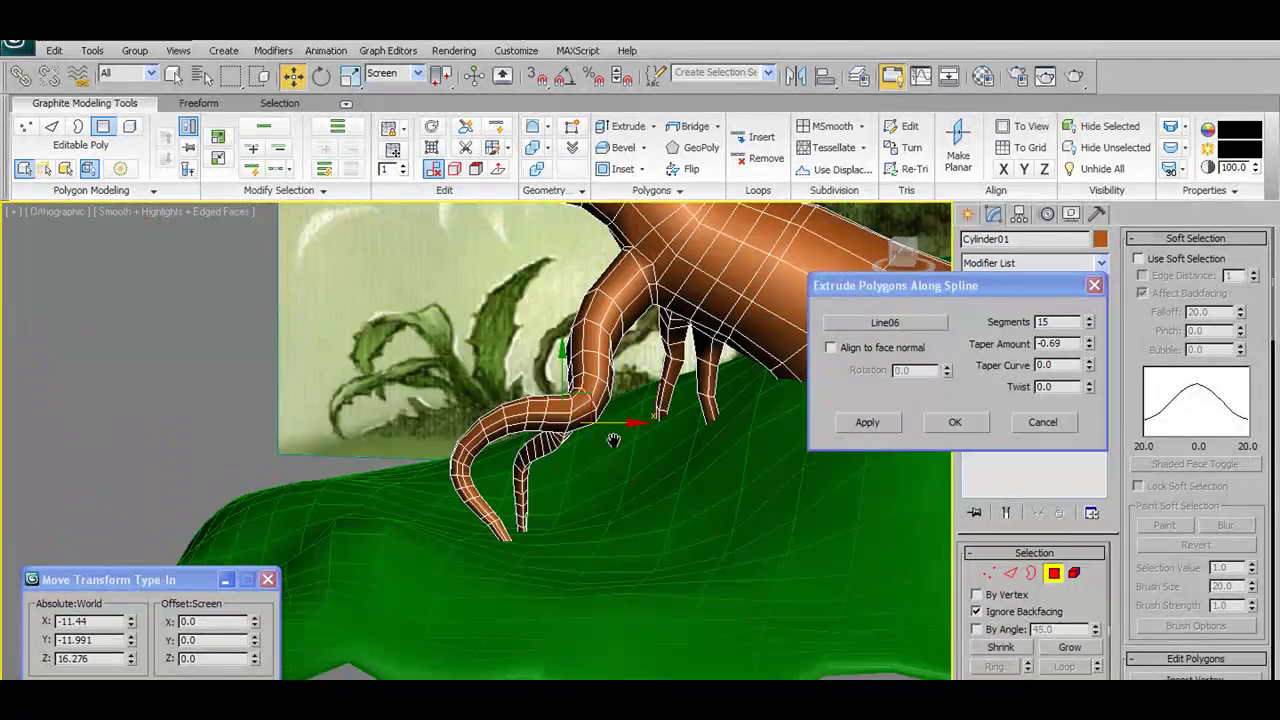
# - Set the new root's spline extrusion to 9 segments with a taper curve of -0.64 and accept it
pyautogui.keyDown('alt'); pyautogui.moveTo(540, 430); pyautogui.dragTo(590, 440, button='middle'); pyautogui.keyUp('alt')
pyautogui.press('f')
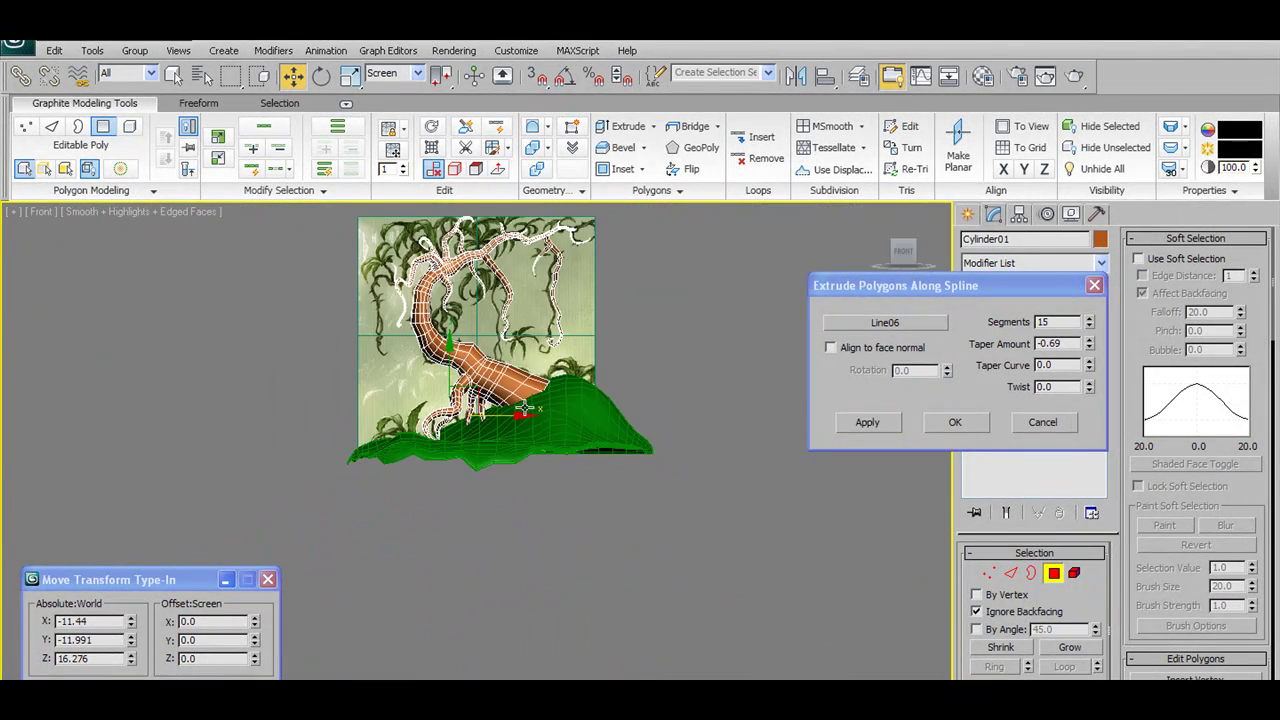
pyautogui.scroll(5, 516, 400)
pyautogui.moveTo(488, 340); pyautogui.dragTo(609, 457, button='middle')
pyautogui.moveTo(1089, 325); pyautogui.dragTo(1114, 628)
pyautogui.moveTo(988, 263); pyautogui.dragTo(1010, 347)
pyautogui.moveTo(1089, 365); pyautogui.dragTo(1097, 435)
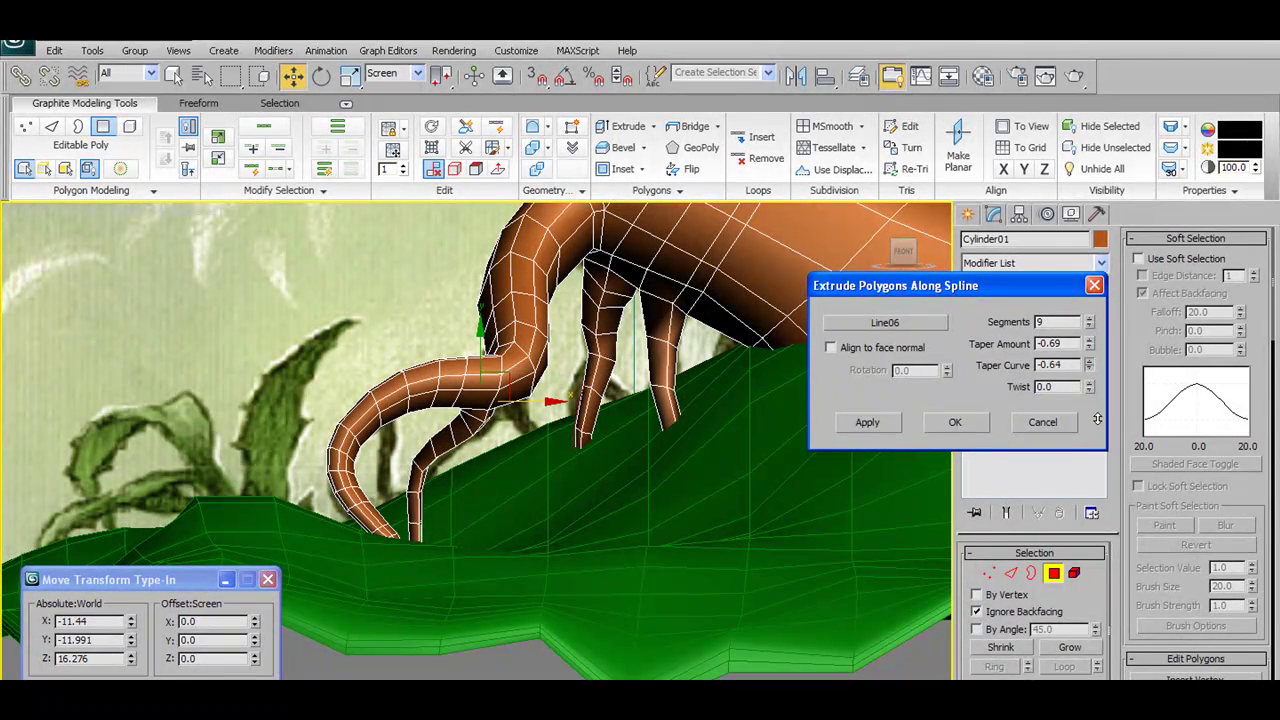
pyautogui.click(955, 422)
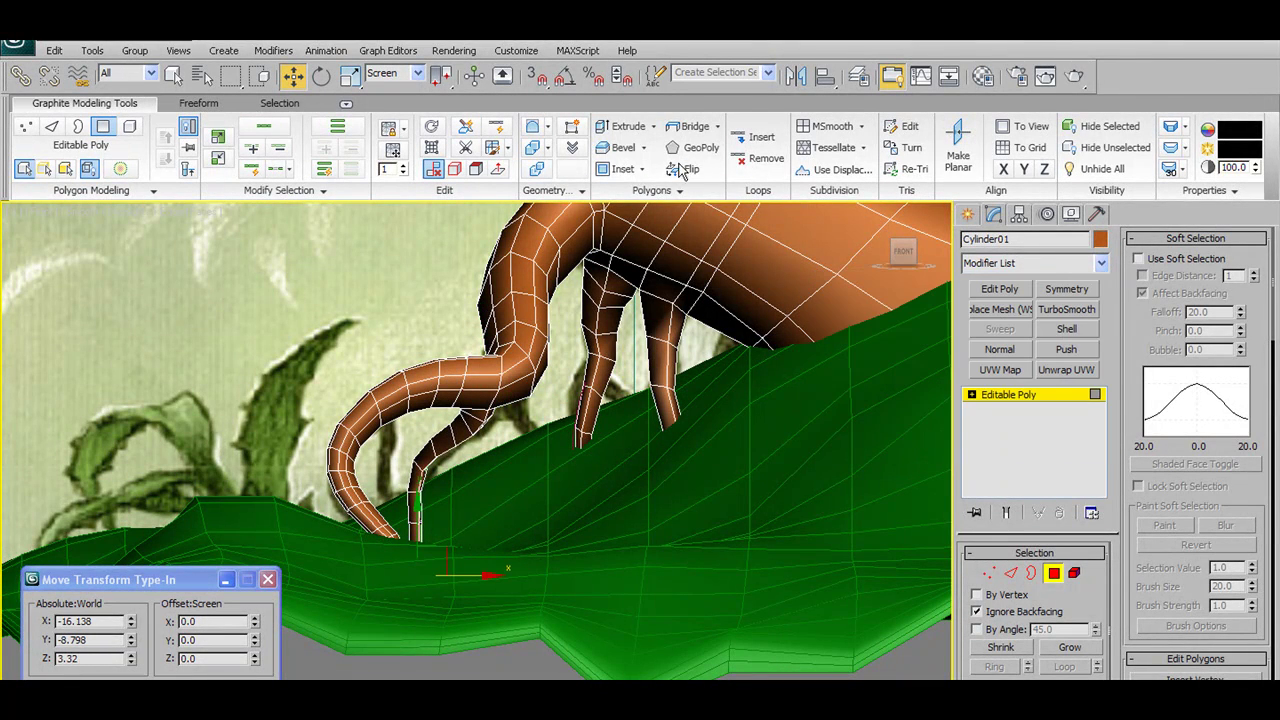
# - Raise the green ground mesh to Z 1.115 so it meets the roots, and close the Move Transform Type-In window
pyautogui.click(581, 157)
pyautogui.scroll(-8, 695, 400)
pyautogui.moveTo(691, 394); pyautogui.dragTo(671, 504, button='middle')
pyautogui.scroll(4, 671, 440)
pyautogui.scroll(2, 678, 404)
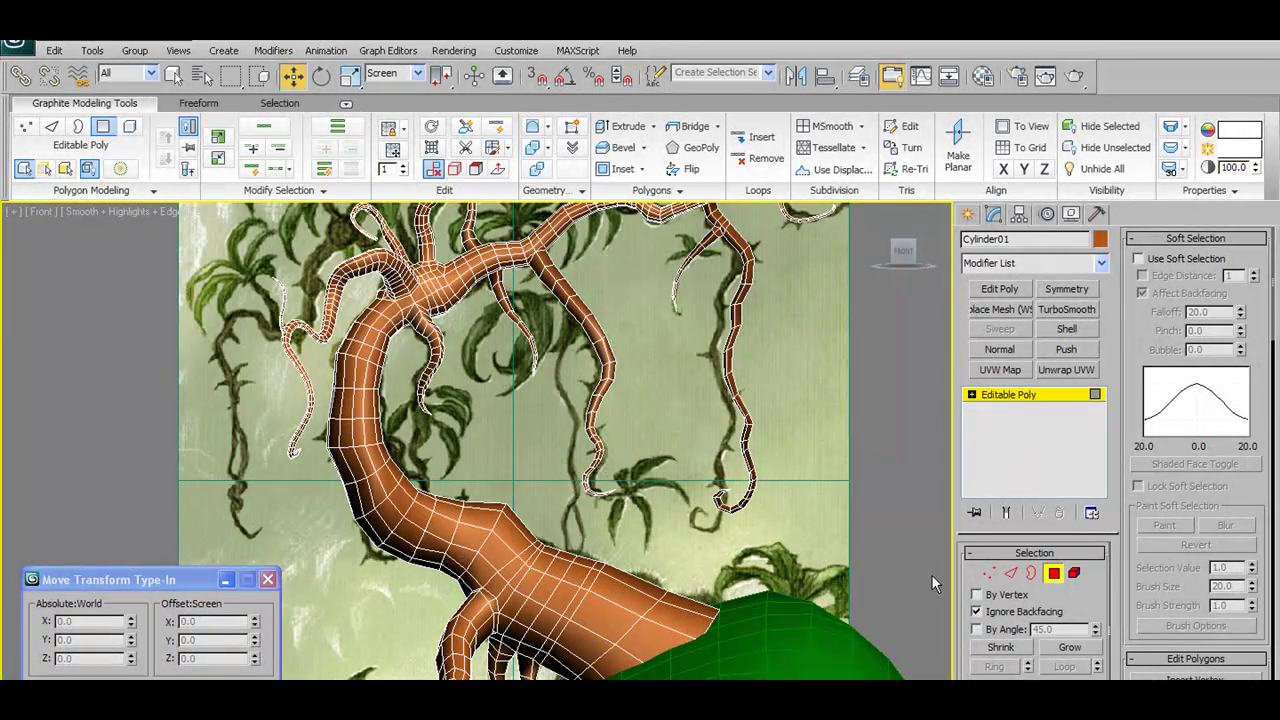
pyautogui.moveTo(780, 524); pyautogui.dragTo(776, 360, button='middle')
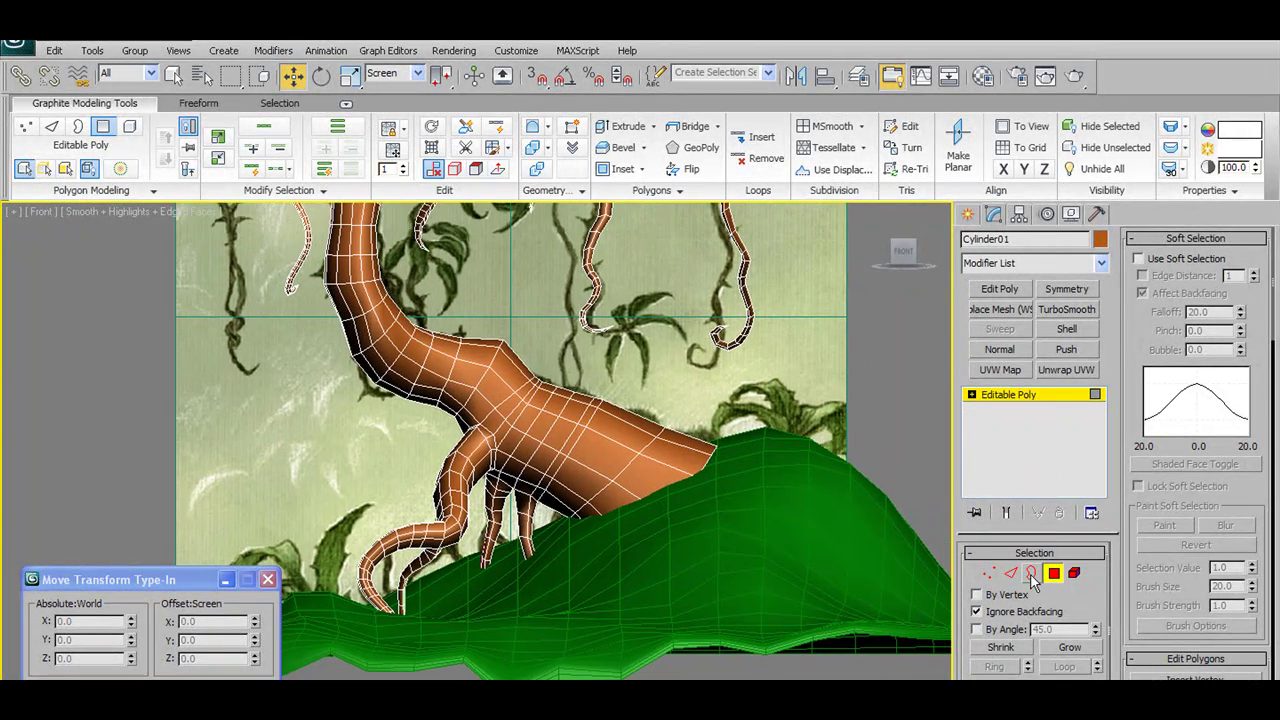
pyautogui.click(1054, 574)
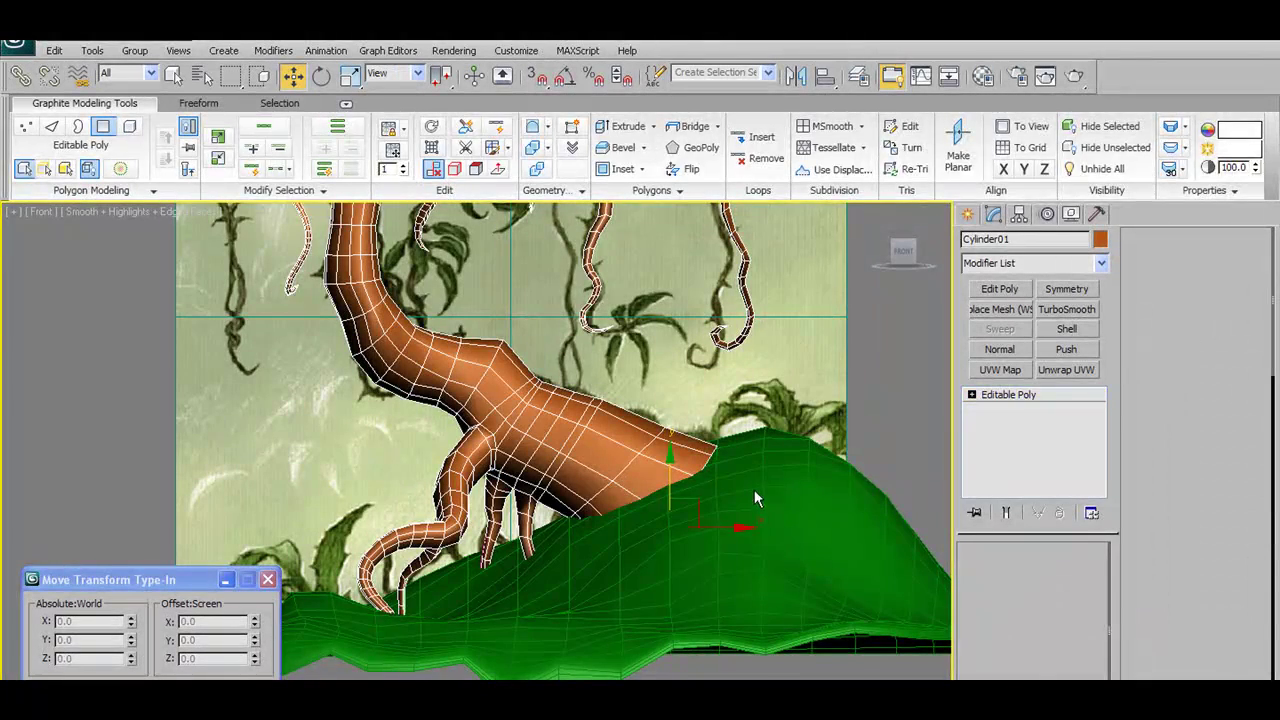
pyautogui.click(755, 498)
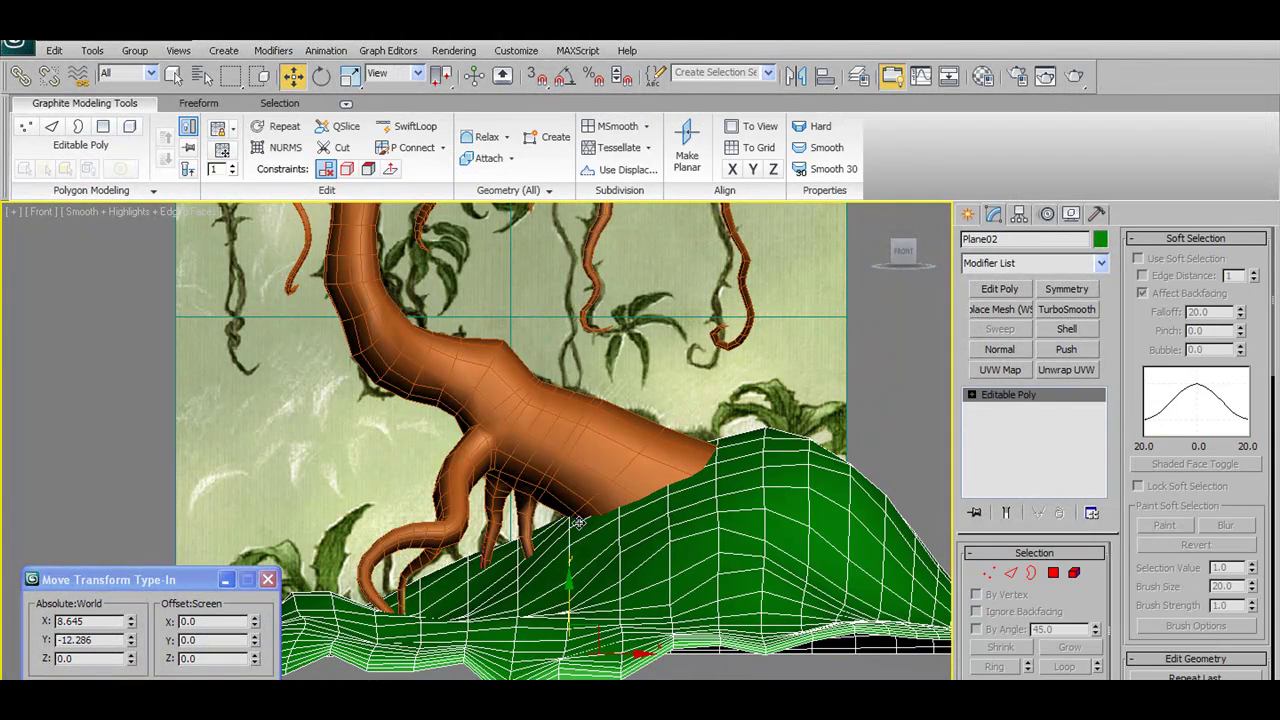
pyautogui.scroll(-2, 572, 563)
pyautogui.scroll(2, 572, 563)
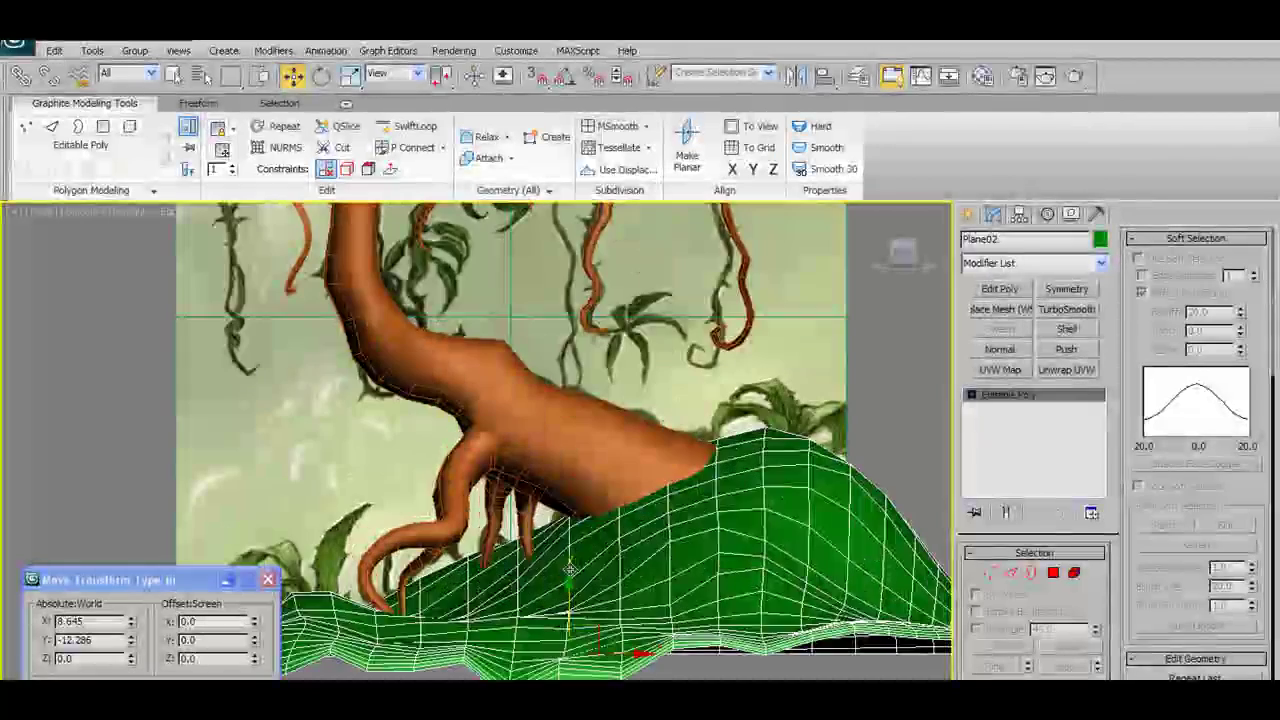
pyautogui.moveTo(569, 585); pyautogui.dragTo(571, 579)
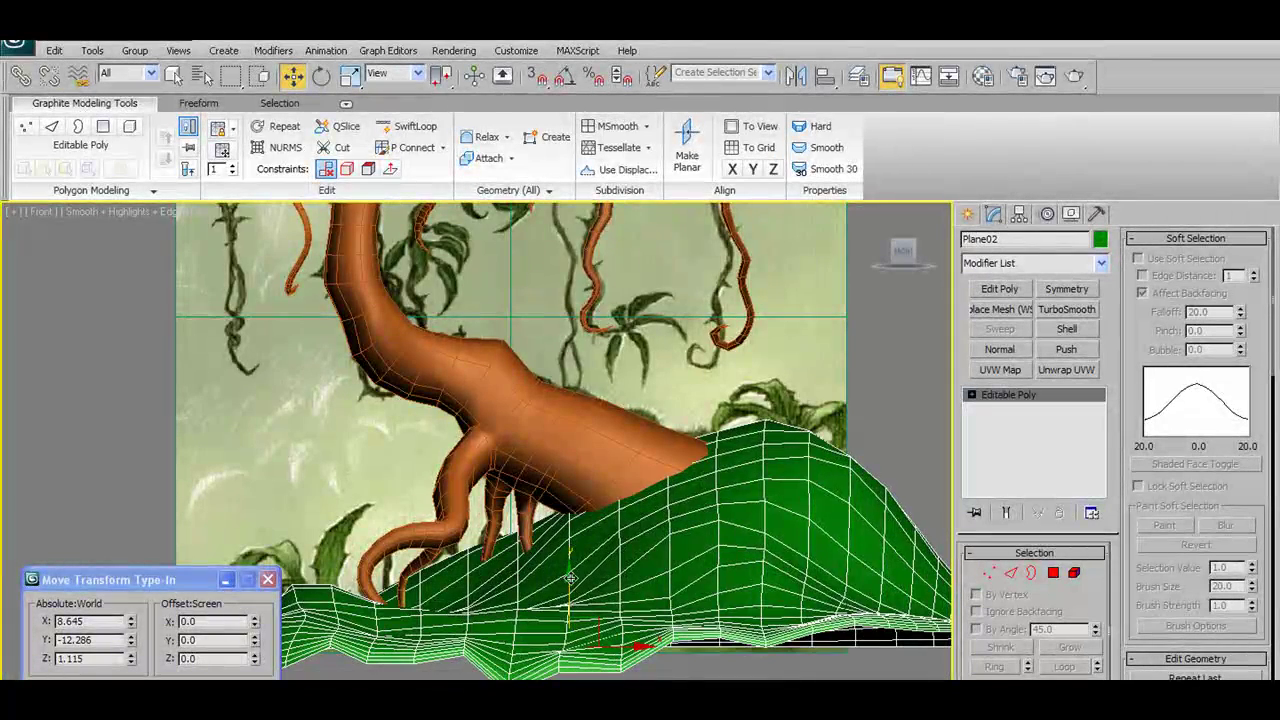
pyautogui.scroll(-4, 646, 436)
pyautogui.scroll(6, 520, 351)
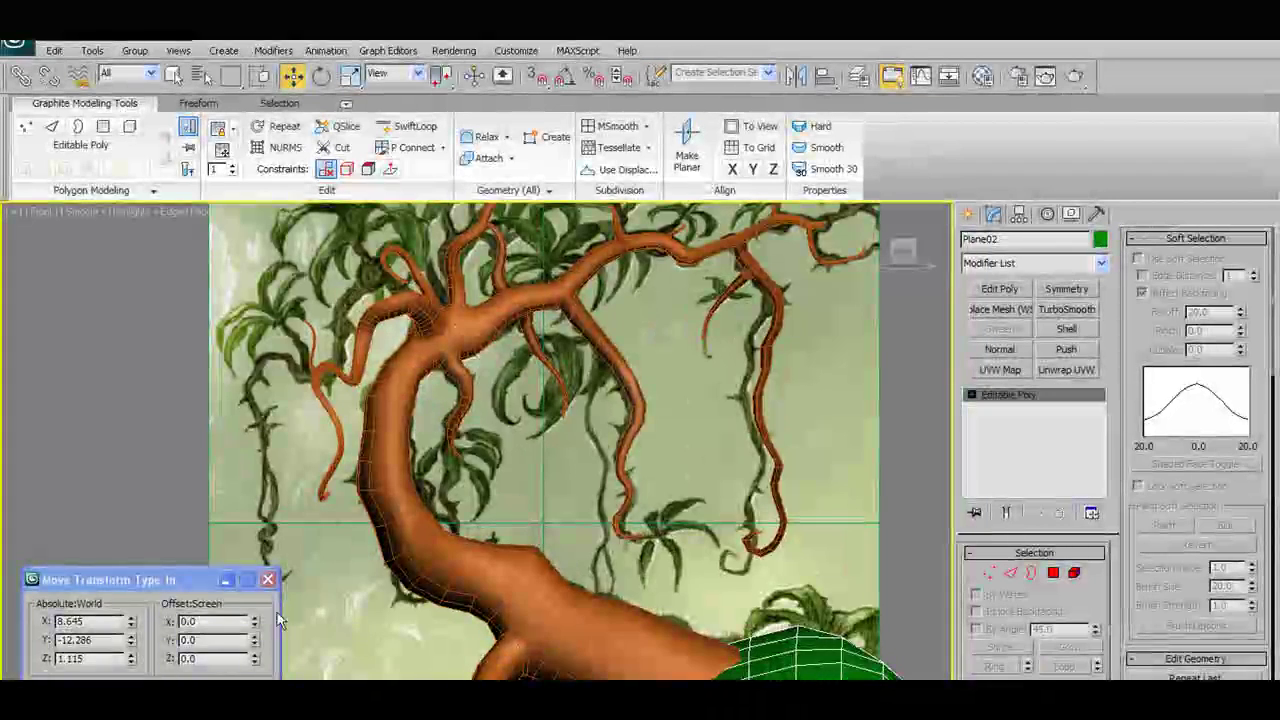
pyautogui.click(268, 580)
# - Examine the tree's branches, vines and trunk against the reference painting
pyautogui.moveTo(705, 424); pyautogui.dragTo(602, 531, button='middle')
pyautogui.scroll(2, 655, 471)
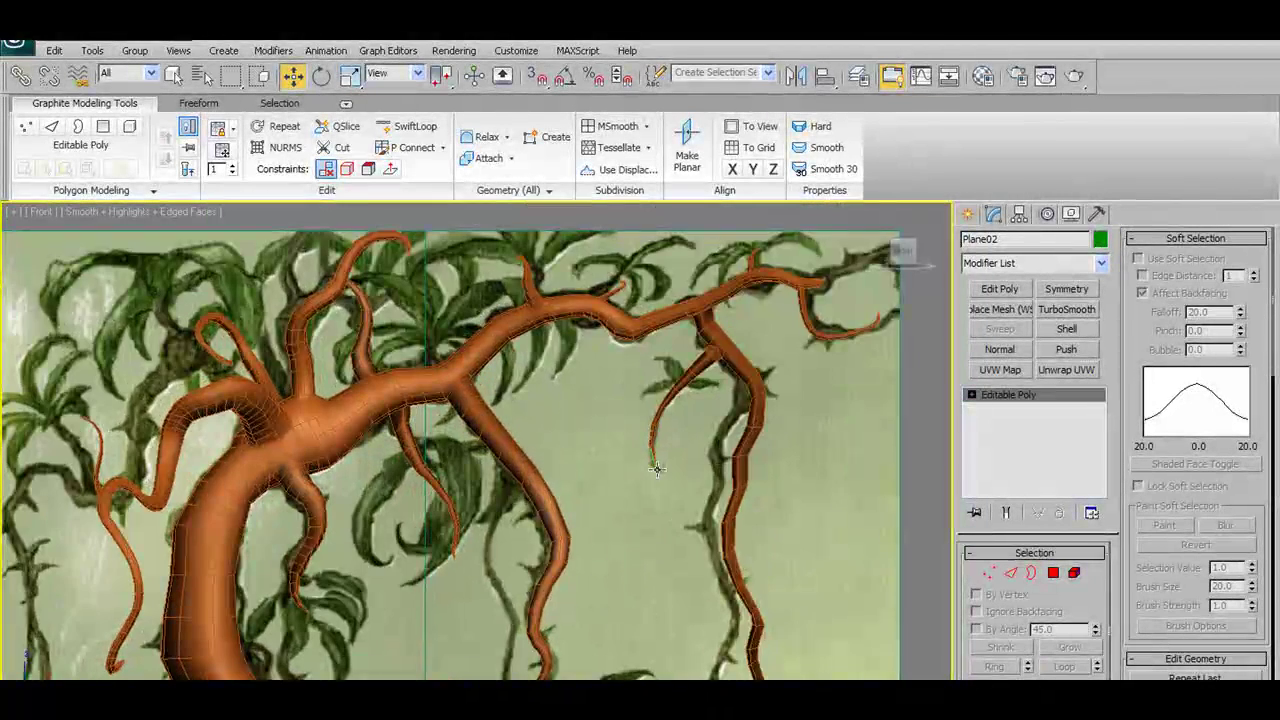
pyautogui.scroll(-4, 759, 374)
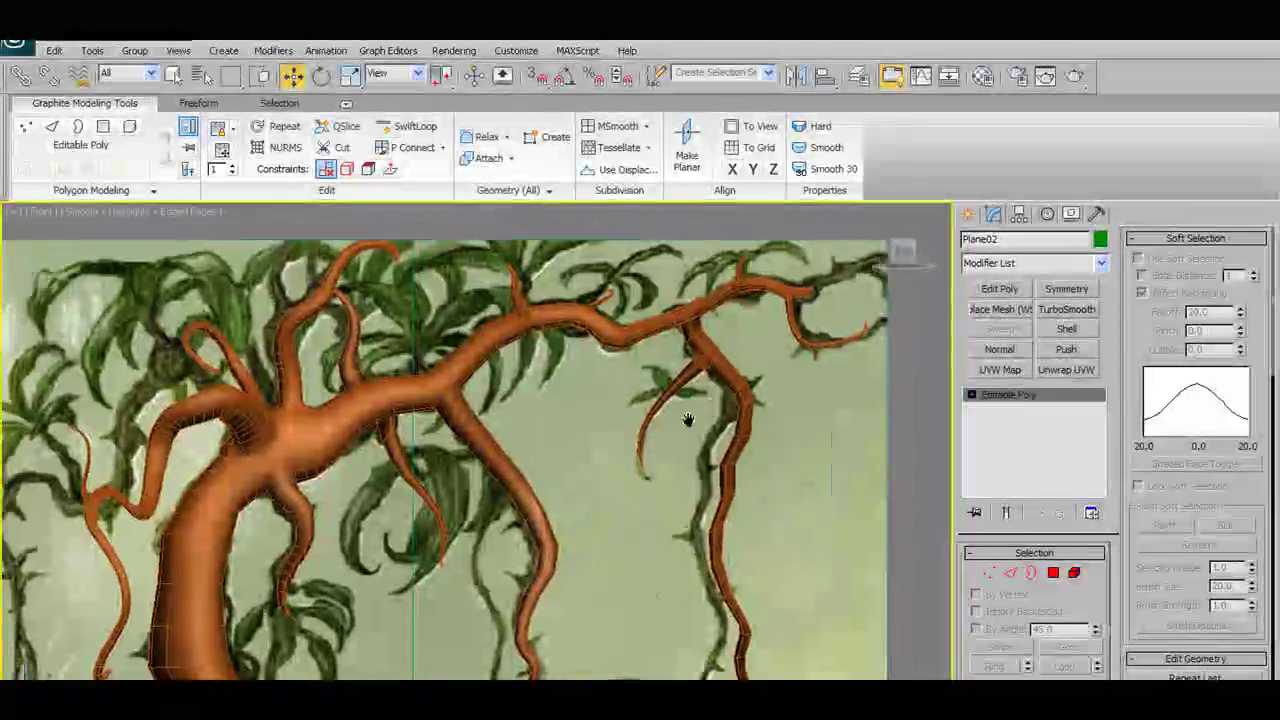
pyautogui.moveTo(557, 664); pyautogui.dragTo(551, 558, button='middle')
pyautogui.scroll(-2, 537, 578)
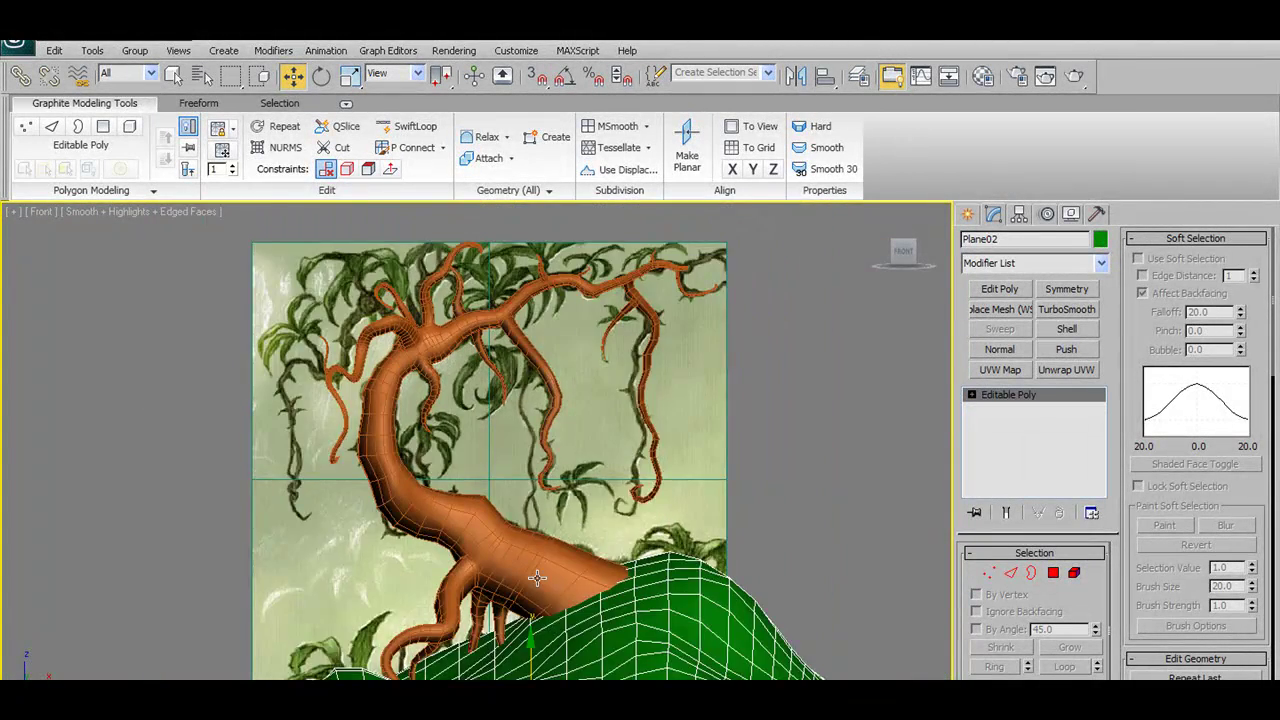
pyautogui.scroll(3, 537, 577)
pyautogui.moveTo(503, 443); pyautogui.dragTo(607, 333, button='middle')
pyautogui.moveTo(549, 490); pyautogui.dragTo(470, 483, button='middle')
pyautogui.moveTo(544, 441); pyautogui.dragTo(541, 463, button='middle')
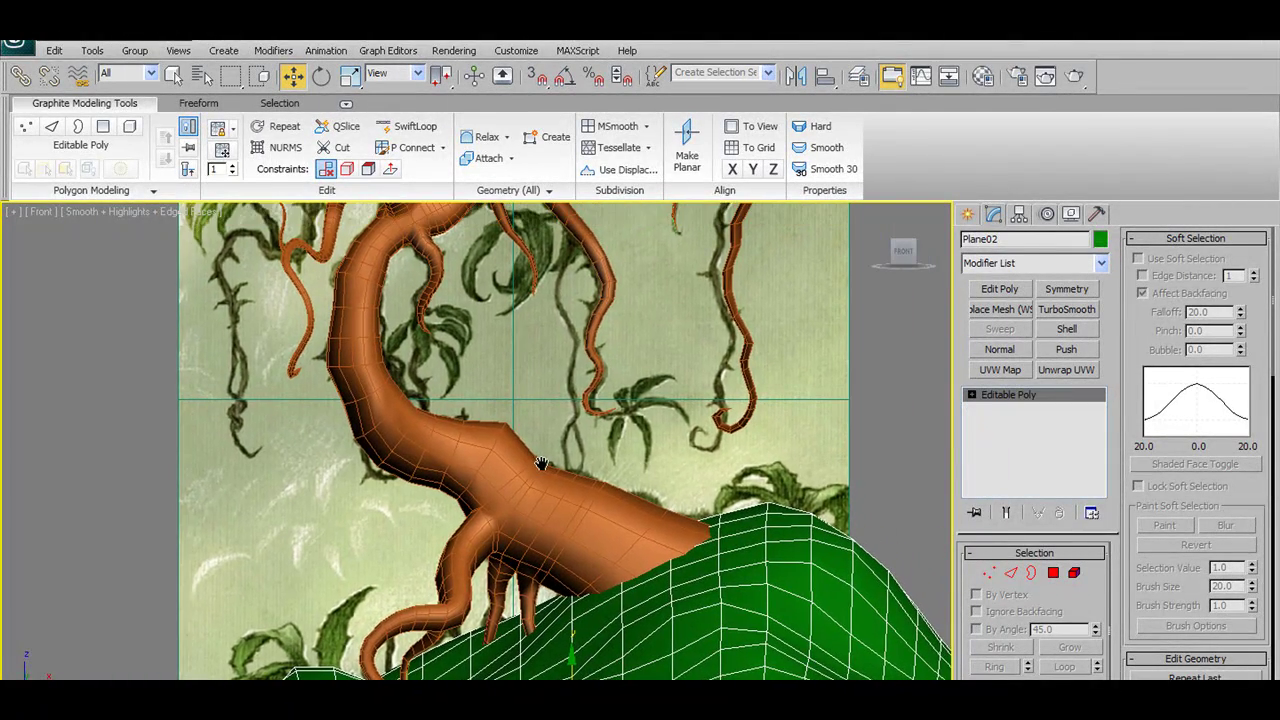
pyautogui.scroll(-3, 540, 465)
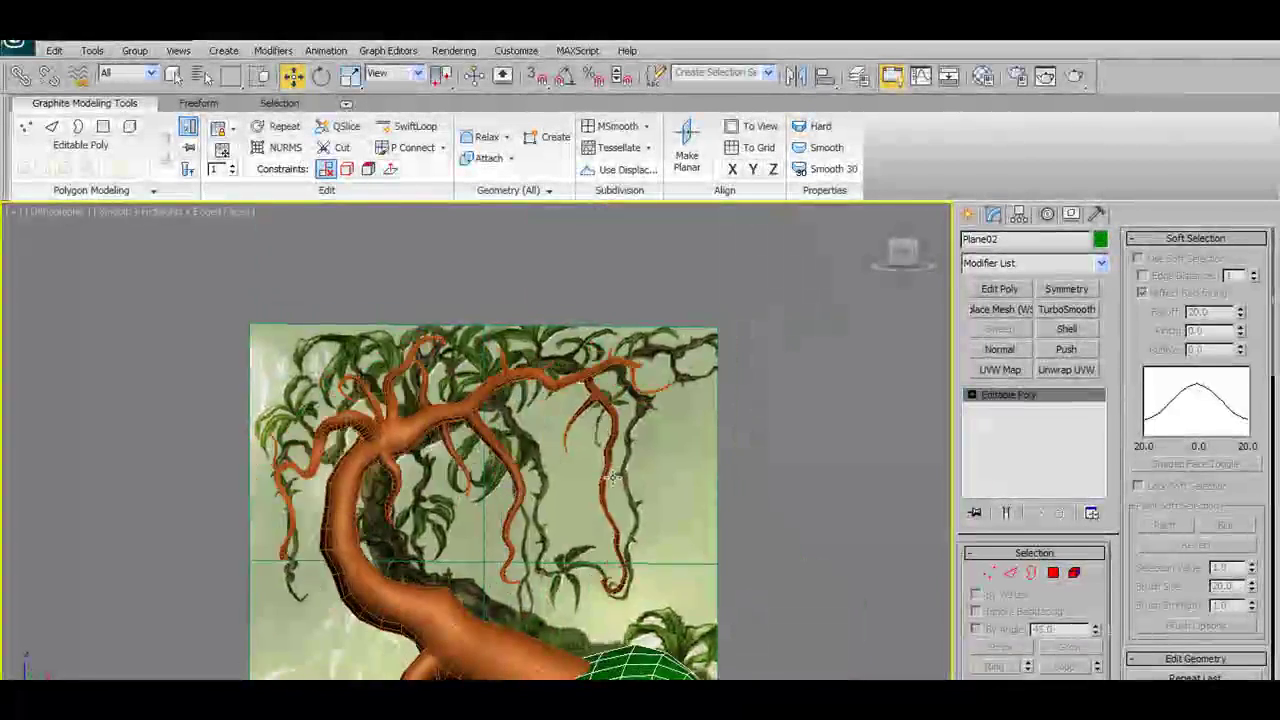
pyautogui.scroll(3, 755, 368)
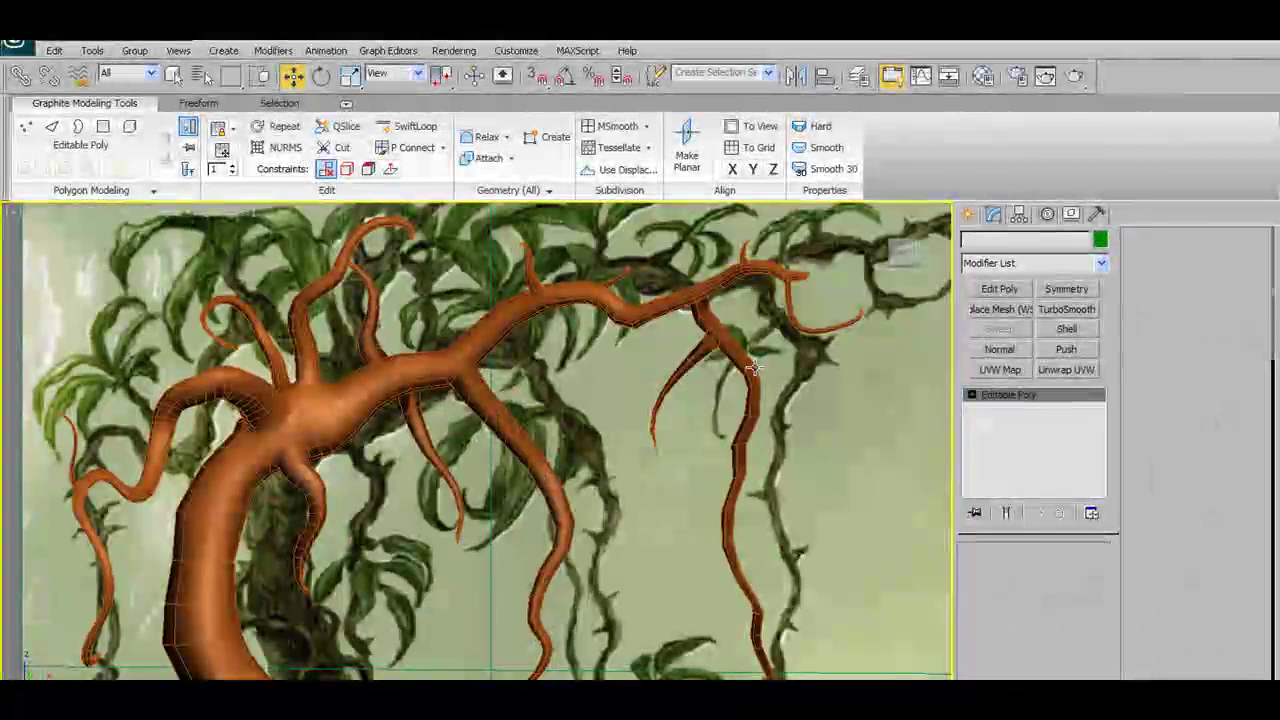
# - Select single vertices scattered along the outer hanging vines of the tree mesh as starting points for thorns
pyautogui.click(755, 368)
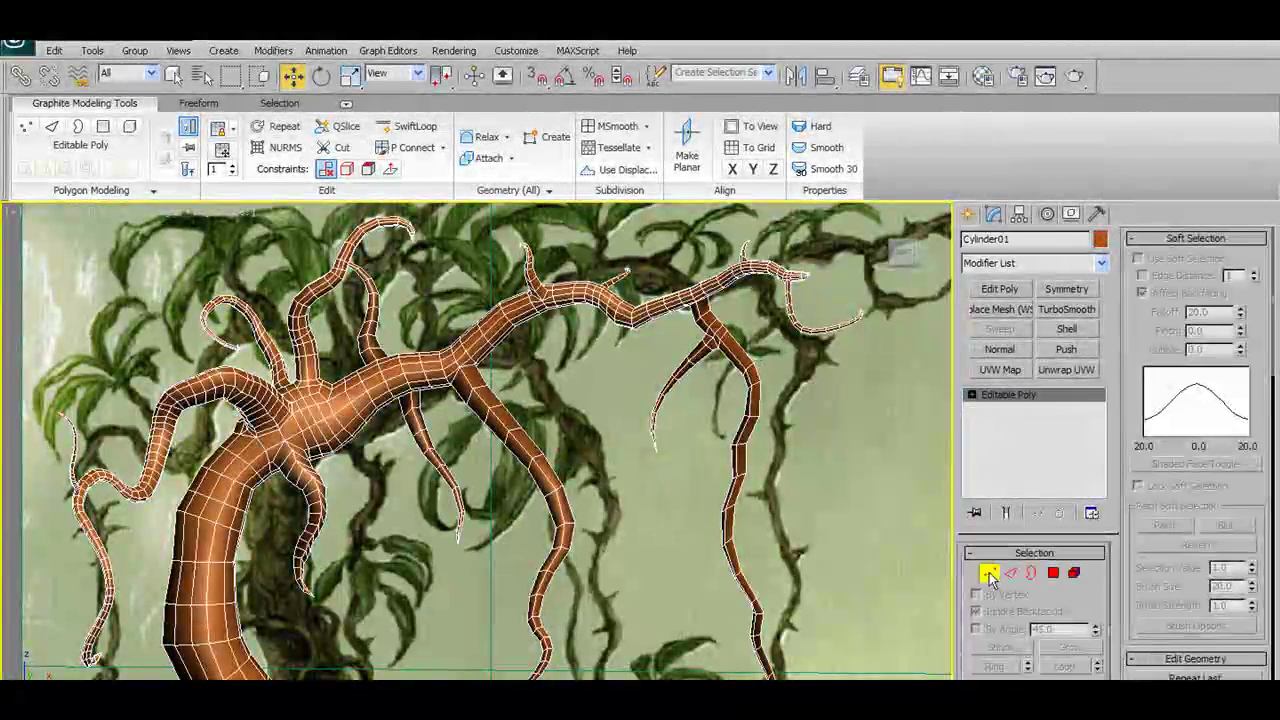
pyautogui.click(988, 574)
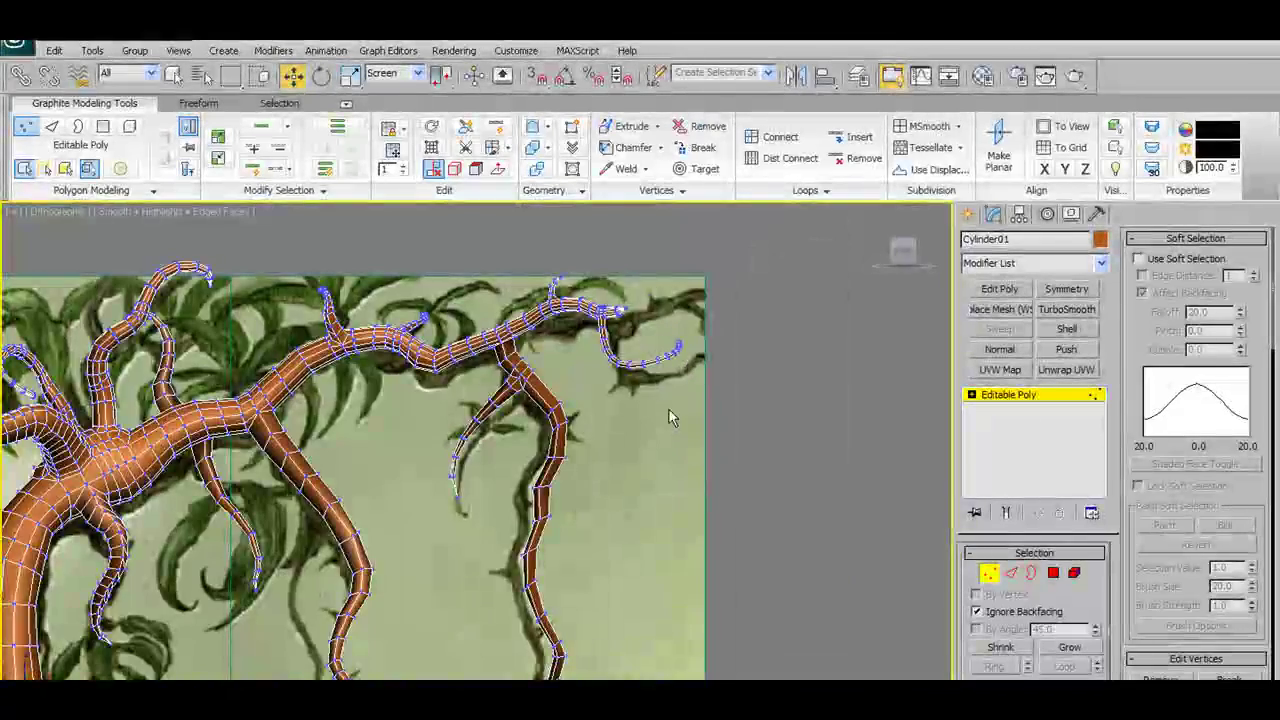
pyautogui.keyDown('alt'); pyautogui.moveTo(668, 408); pyautogui.dragTo(640, 417, button='middle'); pyautogui.keyUp('alt')
pyautogui.scroll(3, 640, 417)
pyautogui.keyDown('alt'); pyautogui.moveTo(614, 368); pyautogui.dragTo(608, 376, button='middle'); pyautogui.keyUp('alt')
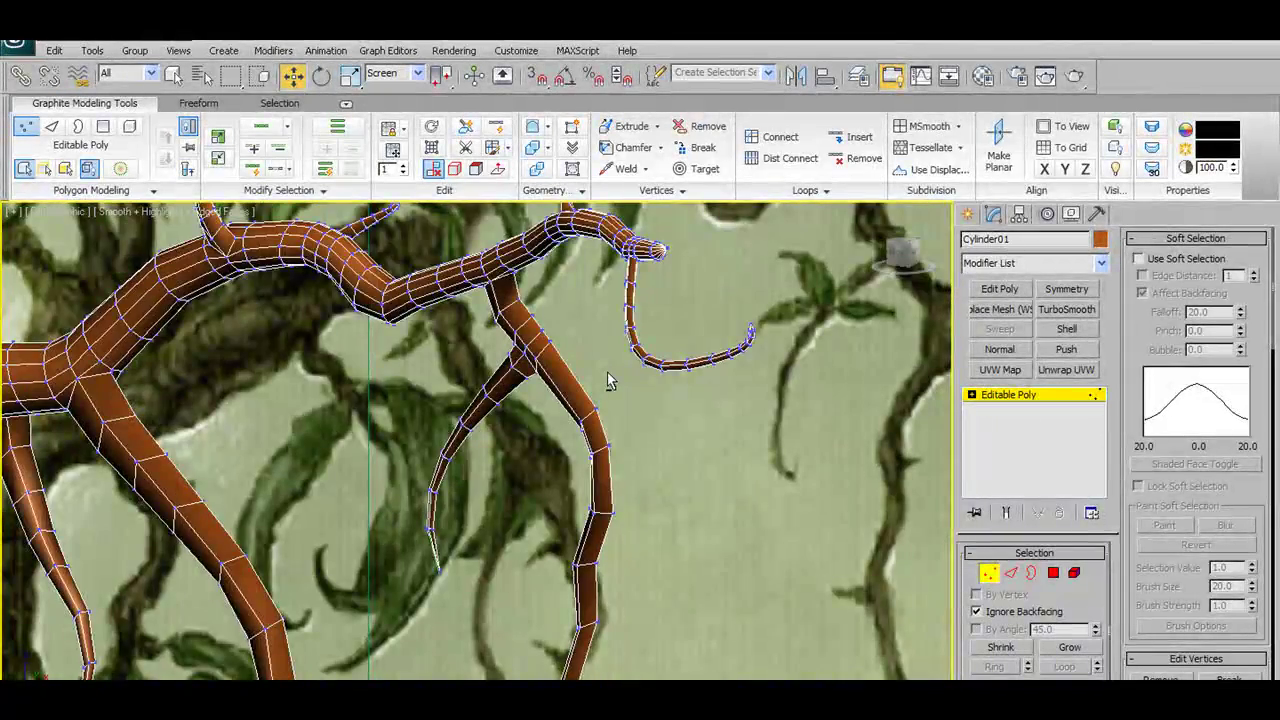
pyautogui.scroll(2, 610, 380)
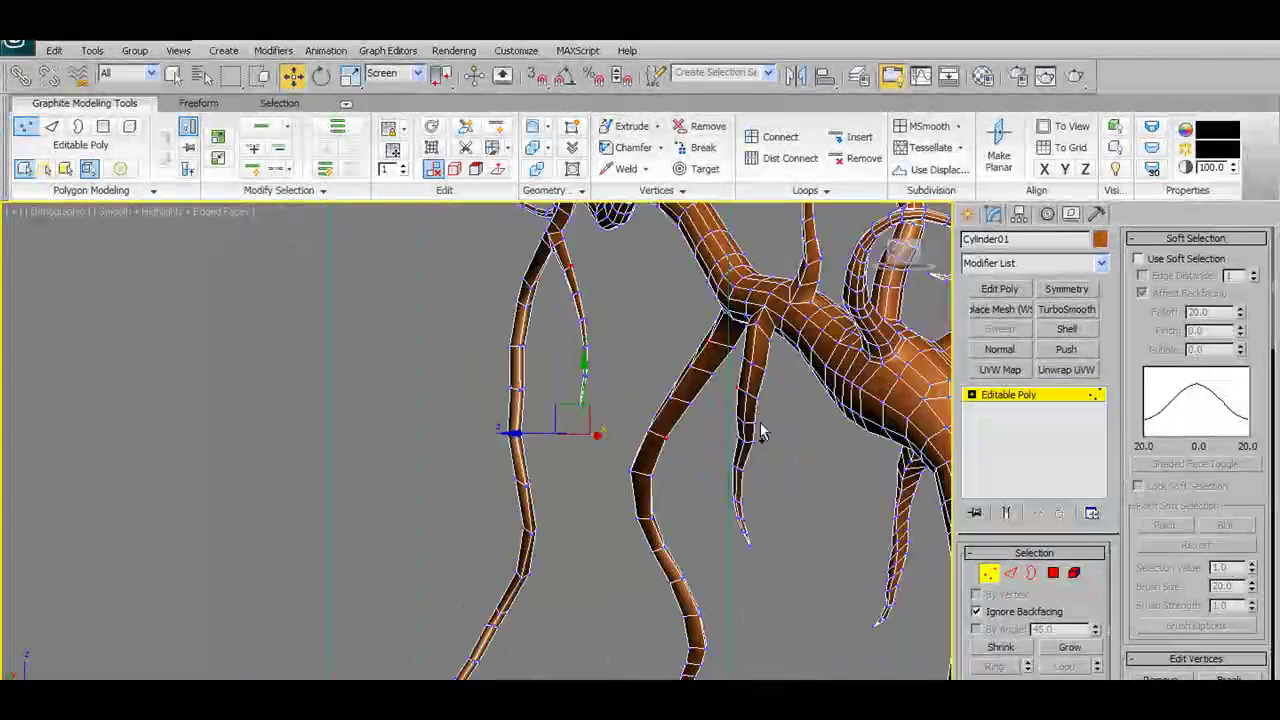
pyautogui.keyDown('alt'); pyautogui.moveTo(760, 432); pyautogui.dragTo(727, 412, button='middle'); pyautogui.keyUp('alt')
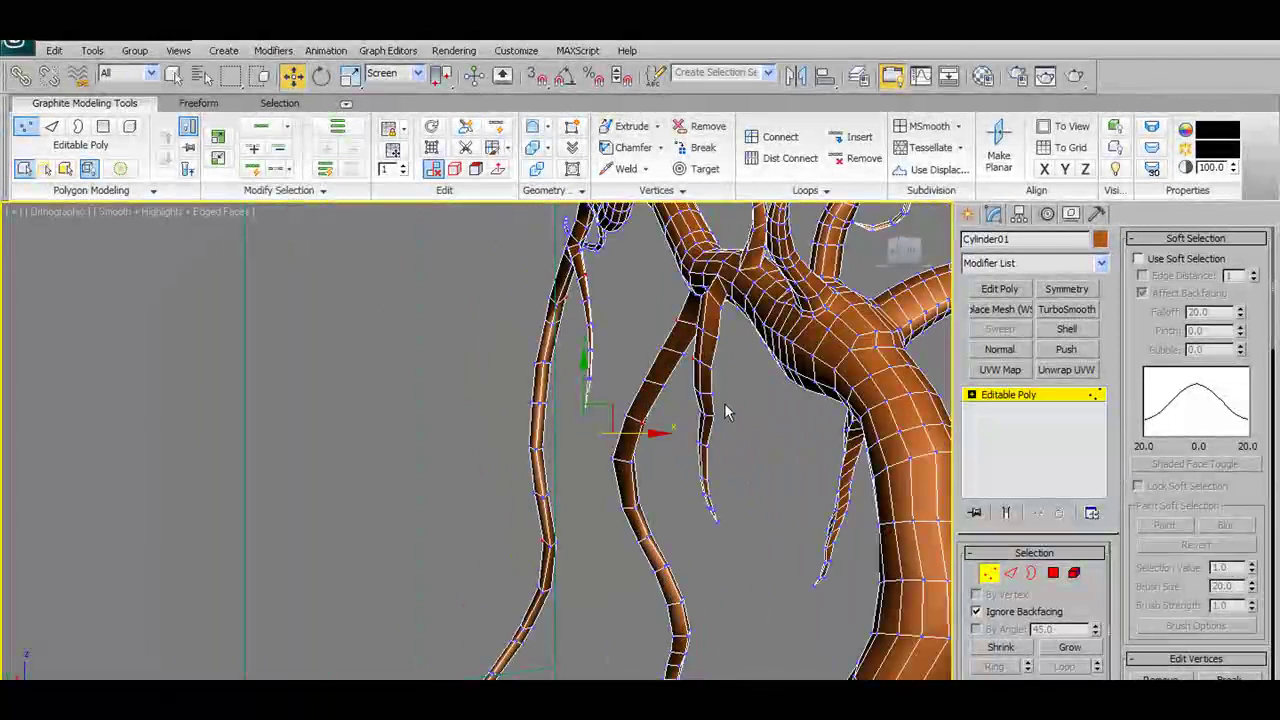
pyautogui.keyDown('alt'); pyautogui.moveTo(669, 492); pyautogui.dragTo(828, 483, button='middle'); pyautogui.keyUp('alt')
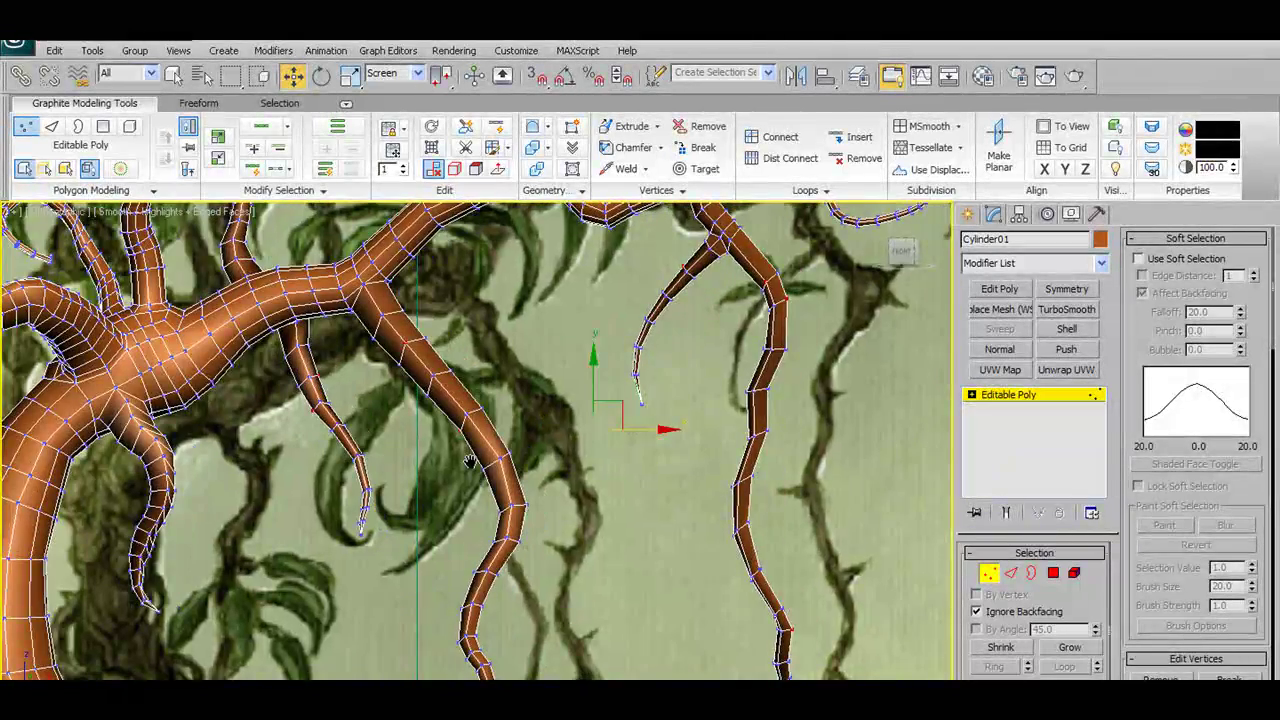
# - Add scattered vertices on the middle vines, upper branches and the curling vine beside the trunk to the selection
pyautogui.keyDown('alt'); pyautogui.moveTo(470, 462); pyautogui.dragTo(463, 309, button='middle'); pyautogui.keyUp('alt')
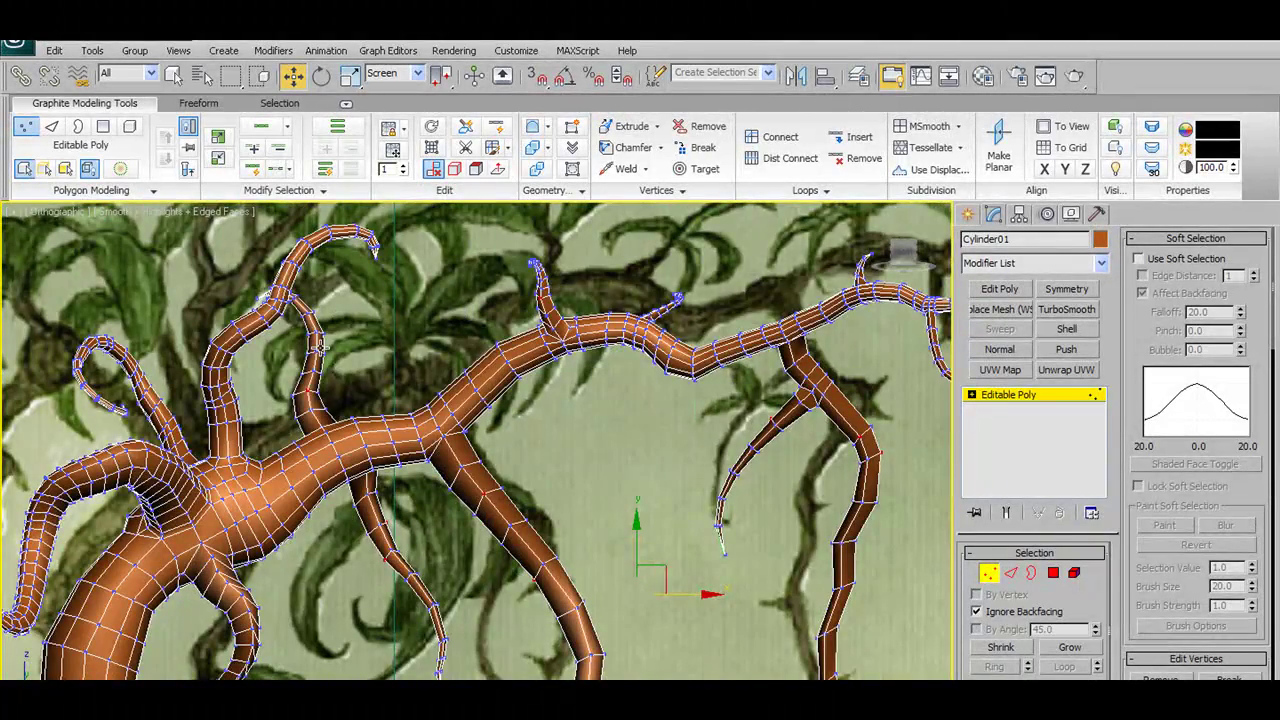
pyautogui.keyDown('alt'); pyautogui.moveTo(367, 363); pyautogui.dragTo(420, 365, button='middle'); pyautogui.keyUp('alt')
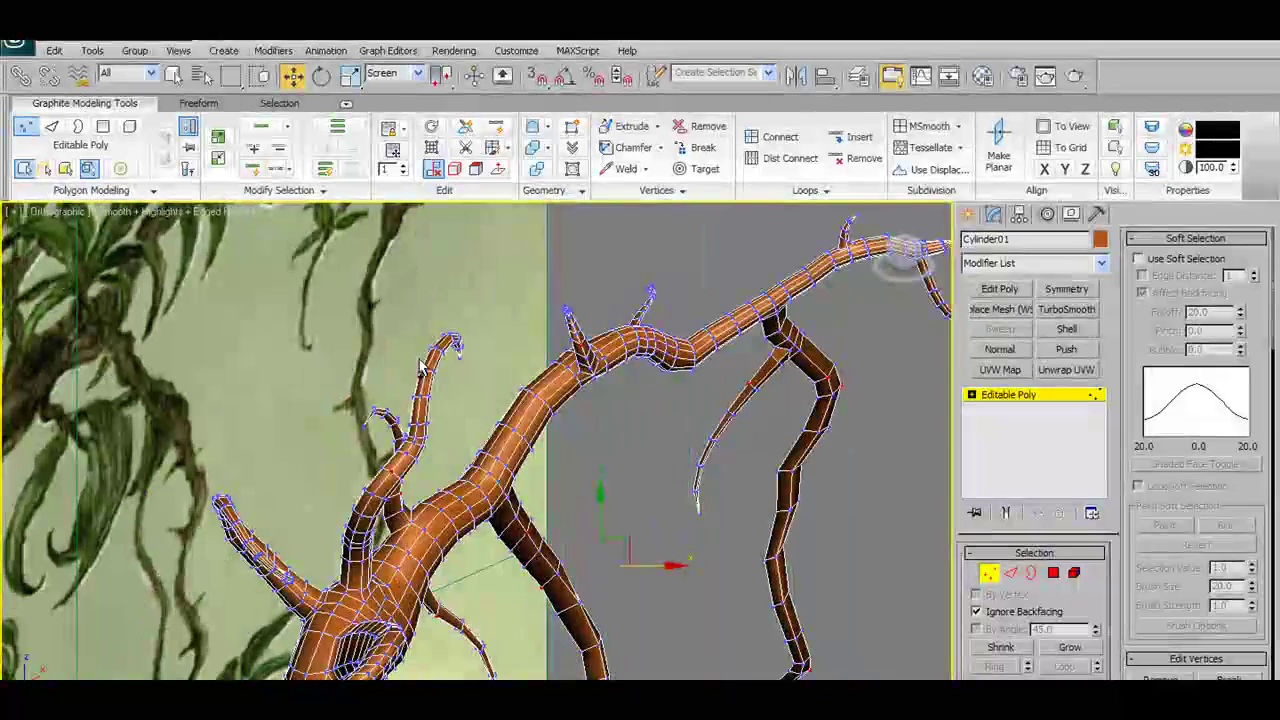
pyautogui.keyDown('alt'); pyautogui.moveTo(524, 363); pyautogui.dragTo(188, 394, button='middle'); pyautogui.keyUp('alt')
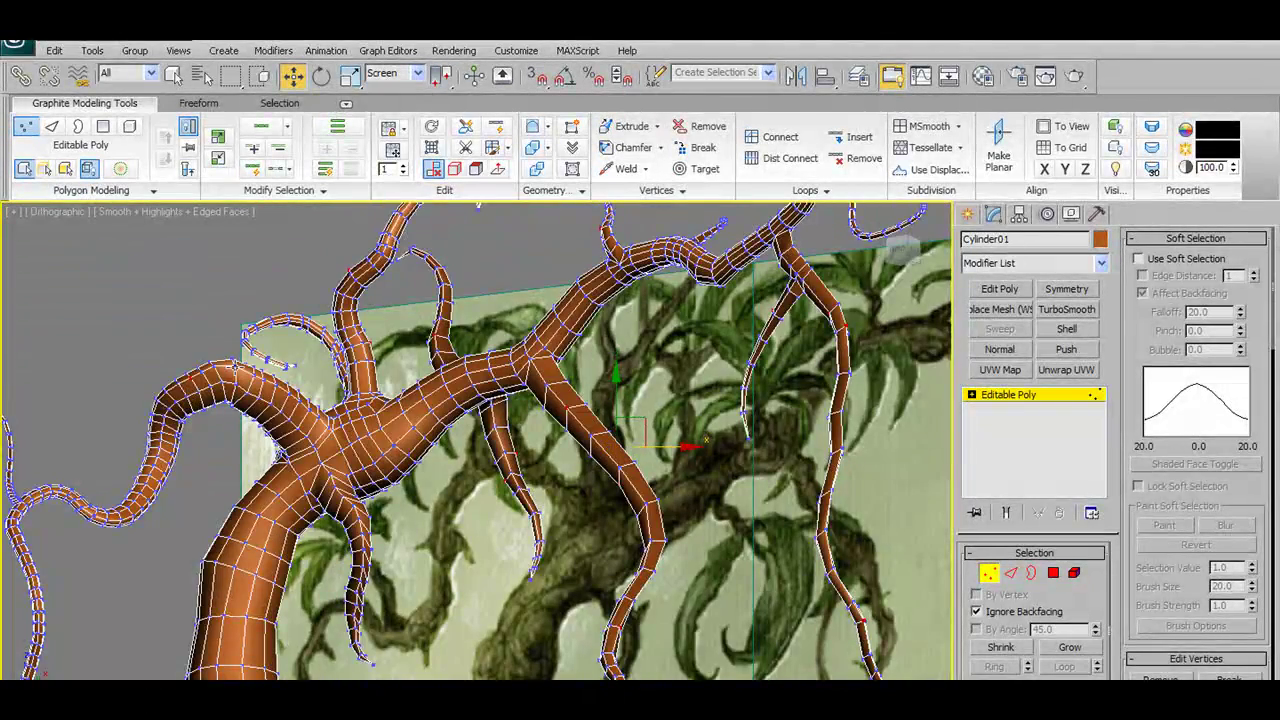
pyautogui.moveTo(282, 437)
pyautogui.keyDown('alt'); pyautogui.mouseDown(button='middle')
pyautogui.moveTo(205, 440)
pyautogui.moveTo(270, 442)
pyautogui.mouseUp(button='middle'); pyautogui.keyUp('alt')
pyautogui.keyDown('alt'); pyautogui.moveTo(130, 488); pyautogui.dragTo(554, 449, button='middle'); pyautogui.keyUp('alt')
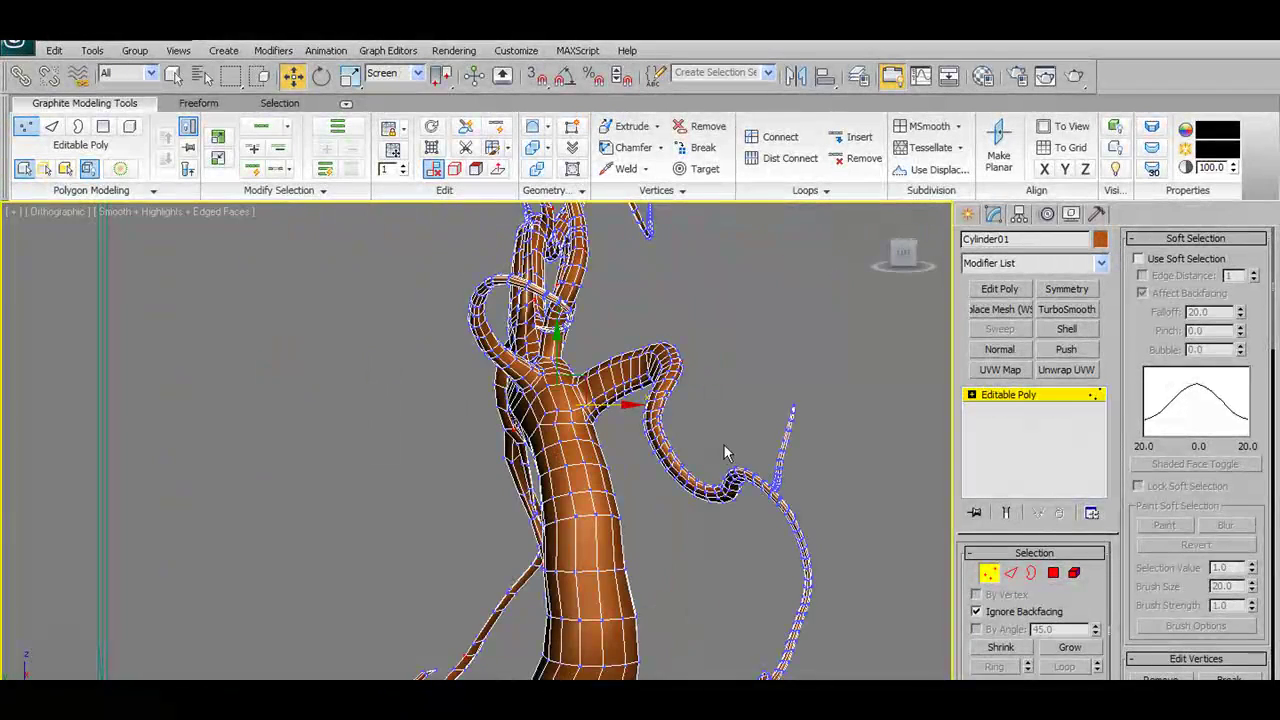
pyautogui.keyDown('alt'); pyautogui.moveTo(645, 443); pyautogui.dragTo(627, 510, button='middle'); pyautogui.keyUp('alt')
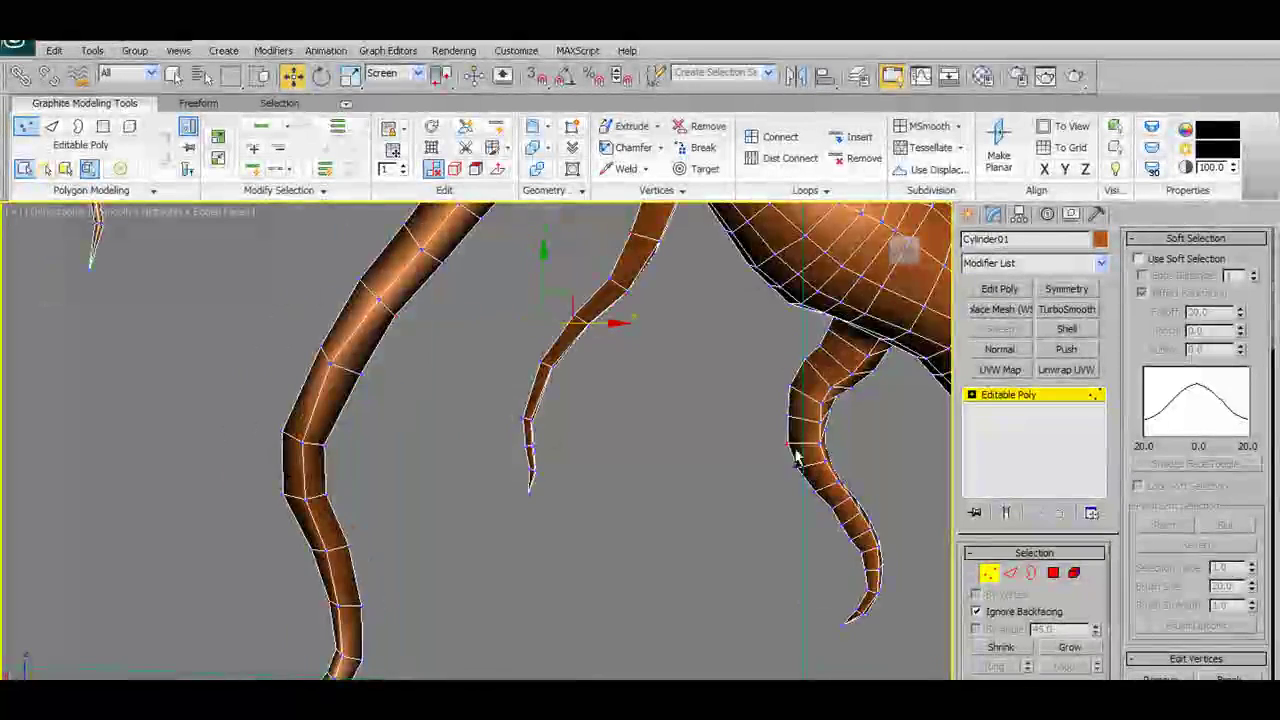
pyautogui.keyDown('alt'); pyautogui.moveTo(888, 553); pyautogui.dragTo(938, 586, button='middle'); pyautogui.keyUp('alt')
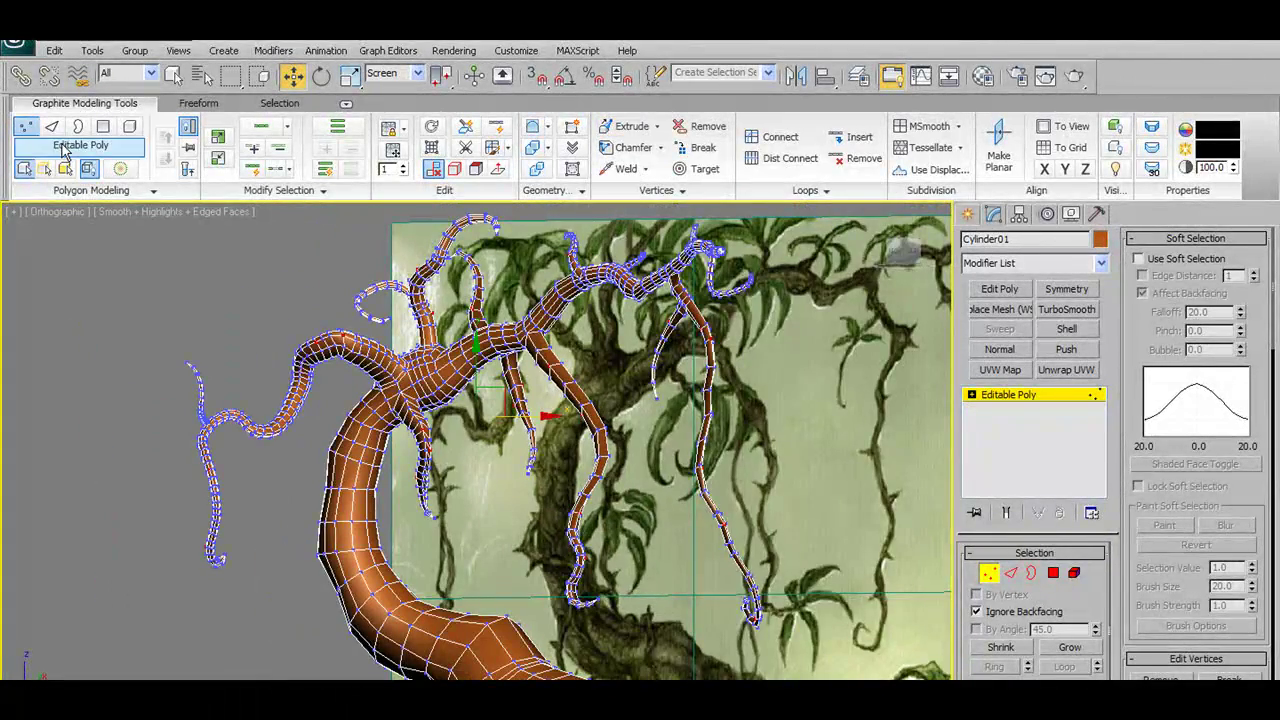
# - Save the scene into the Max Files folder with Save As
pyautogui.click(14, 45)
pyautogui.click(58, 226)
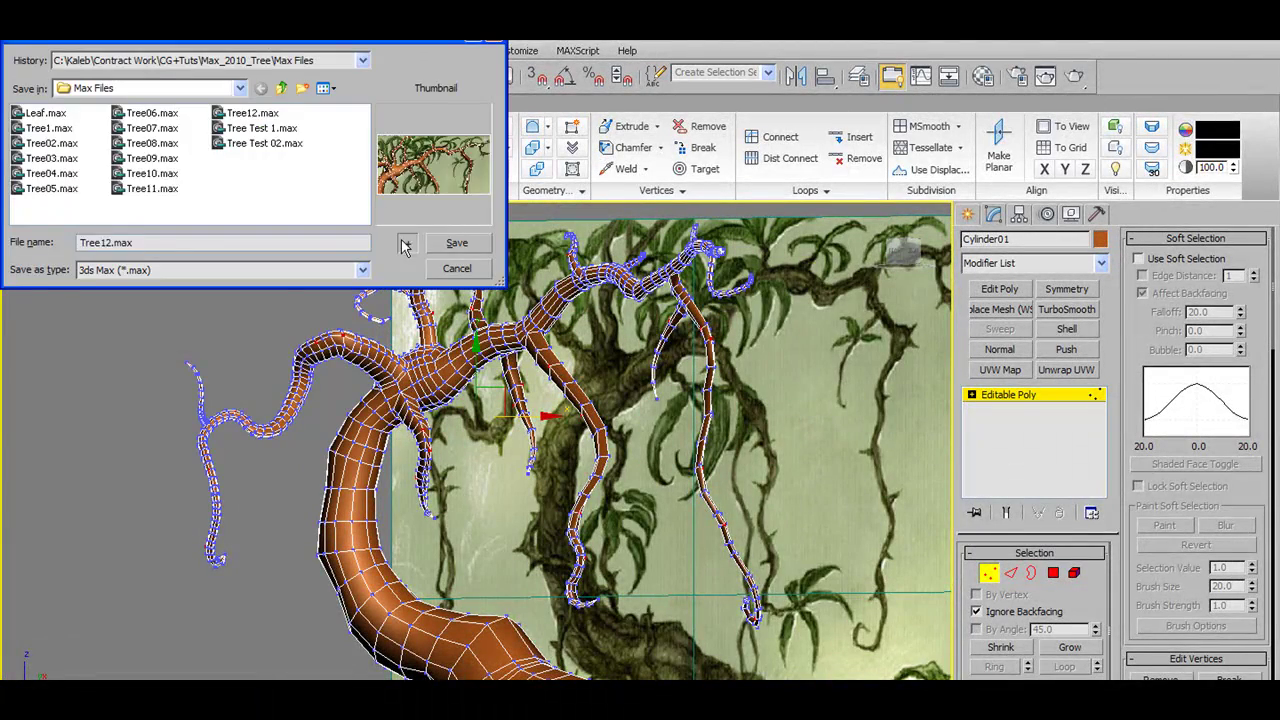
pyautogui.click(456, 243)
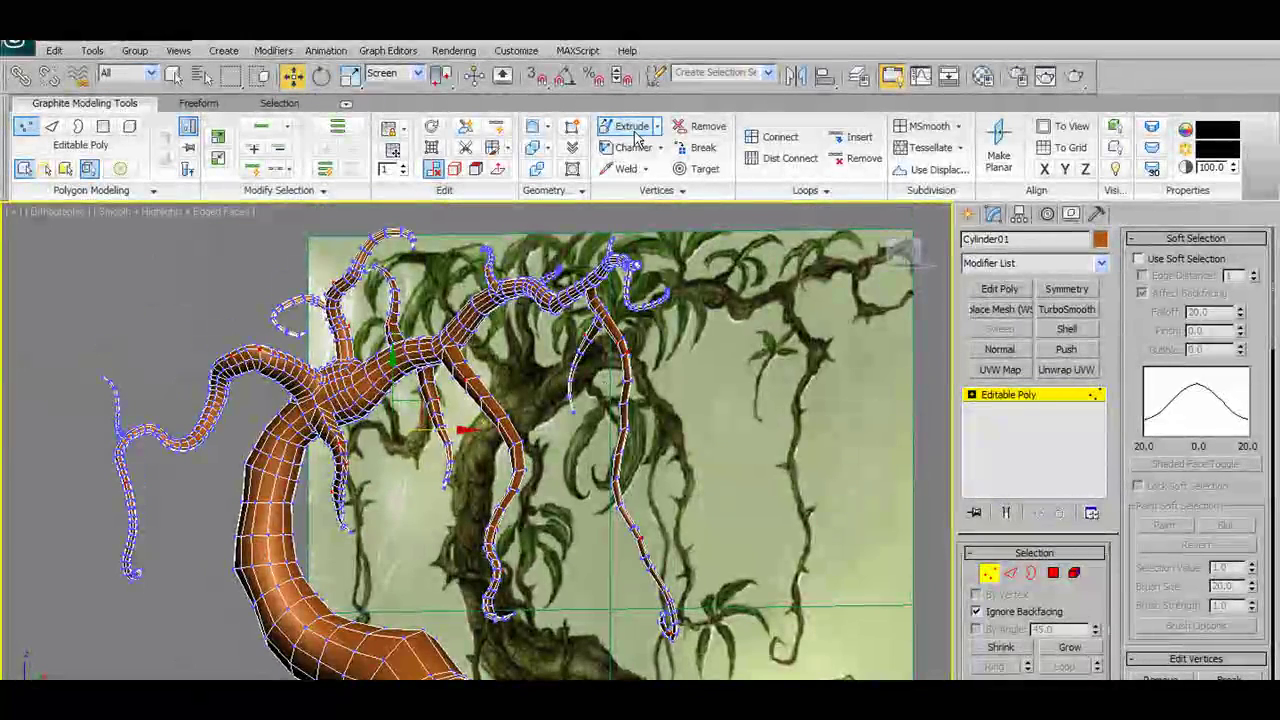
# - Extrude the selected vertices into thorns with an extrusion height of 4.4 and a base width of 0.51
pyautogui.keyDown('shift'); pyautogui.click(633, 130); pyautogui.keyUp('shift')
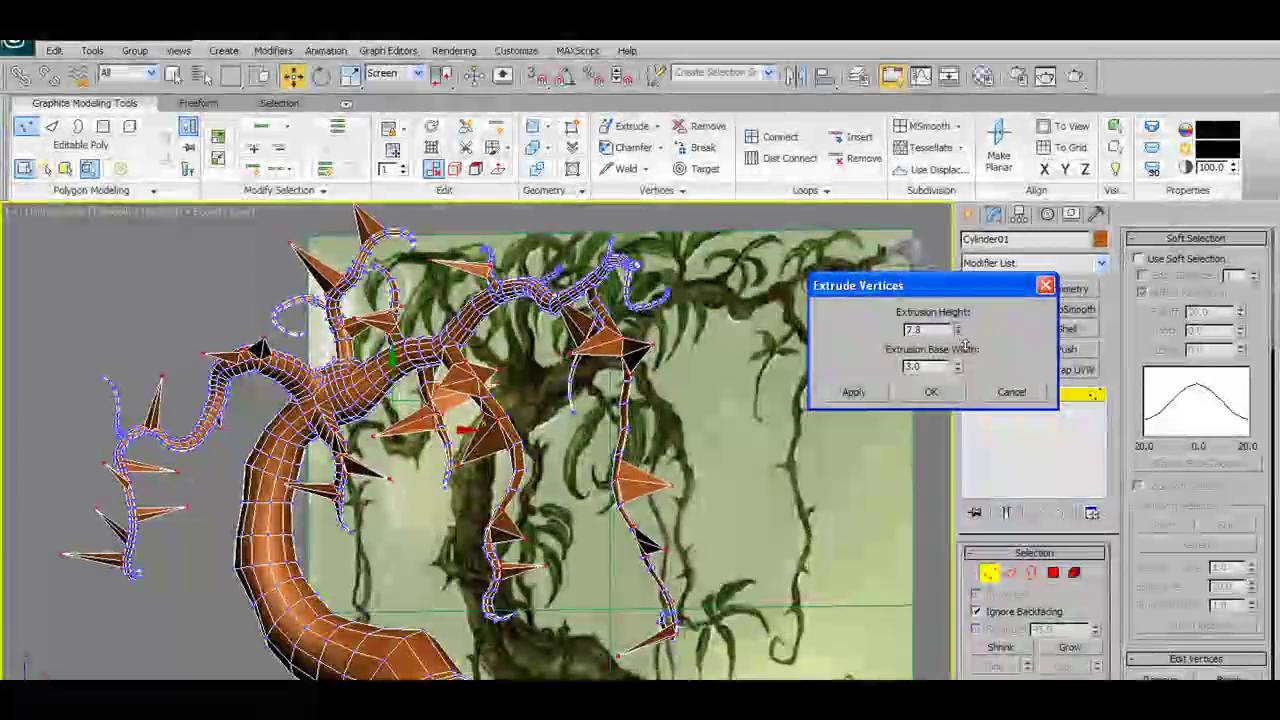
pyautogui.moveTo(962, 355); pyautogui.dragTo(973, 378)
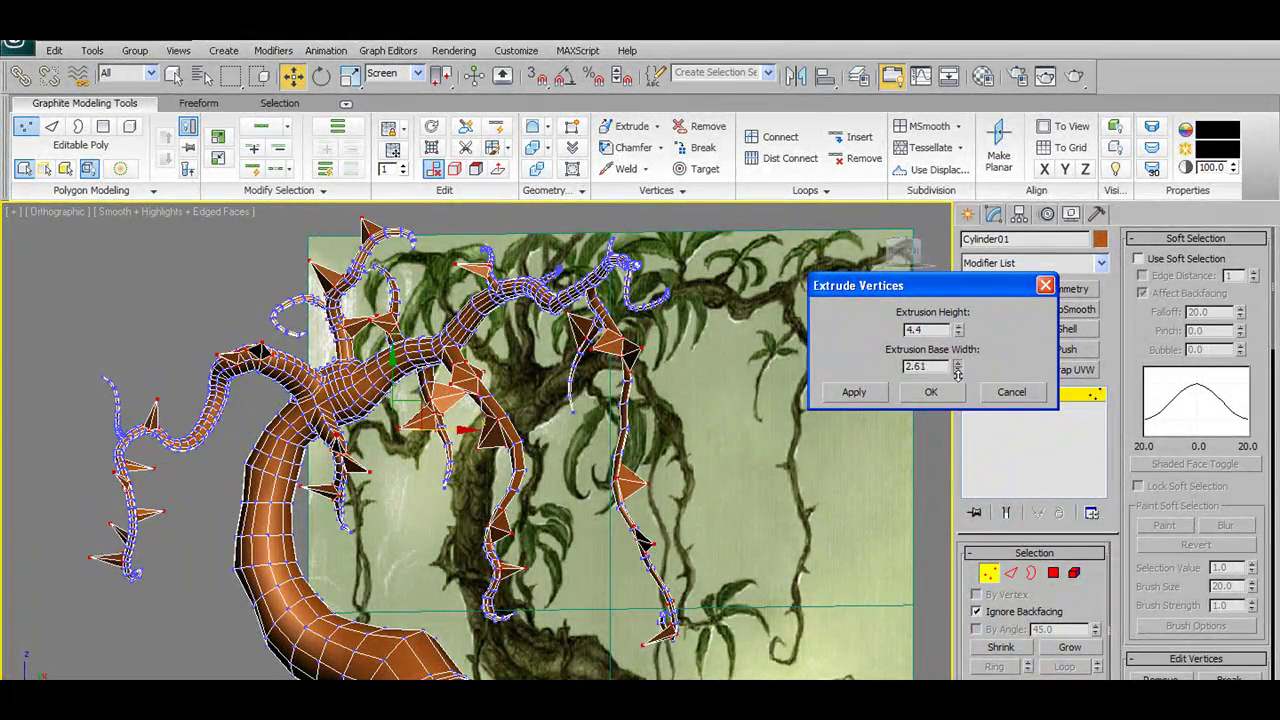
pyautogui.moveTo(967, 426); pyautogui.dragTo(970, 438)
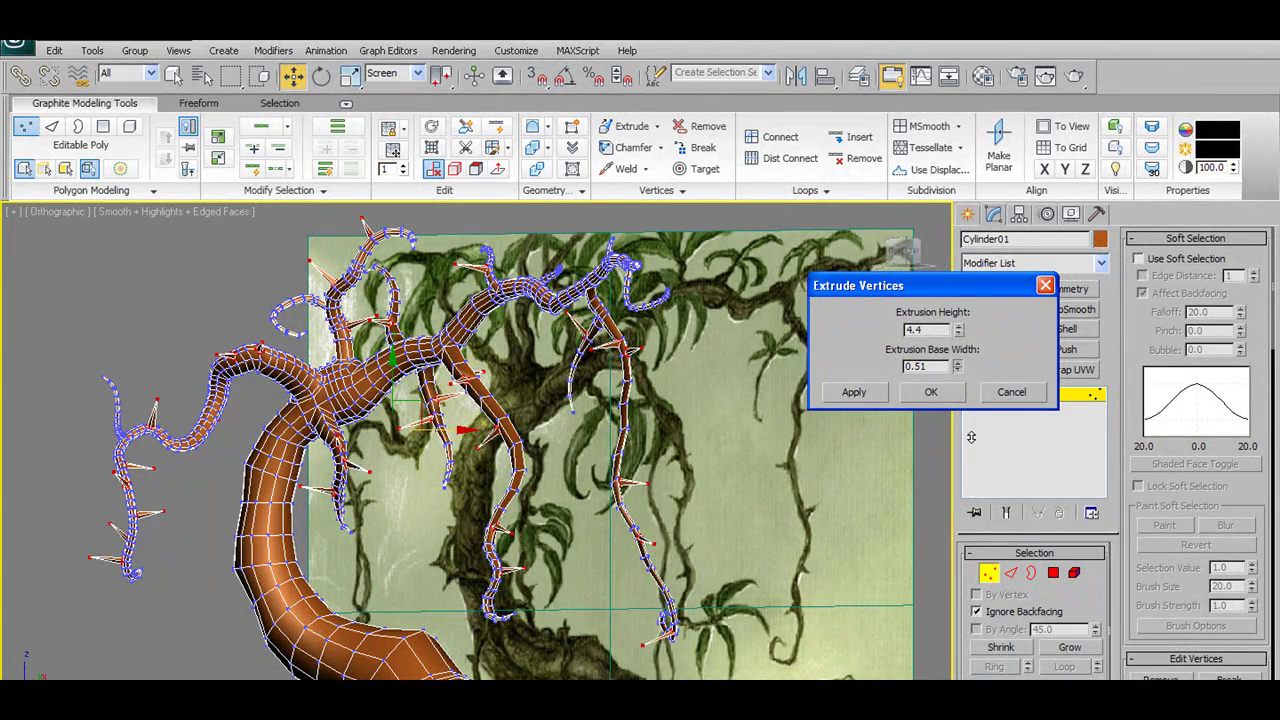
pyautogui.scroll(5, 570, 490)
pyautogui.moveTo(563, 476); pyautogui.dragTo(335, 562, button='middle')
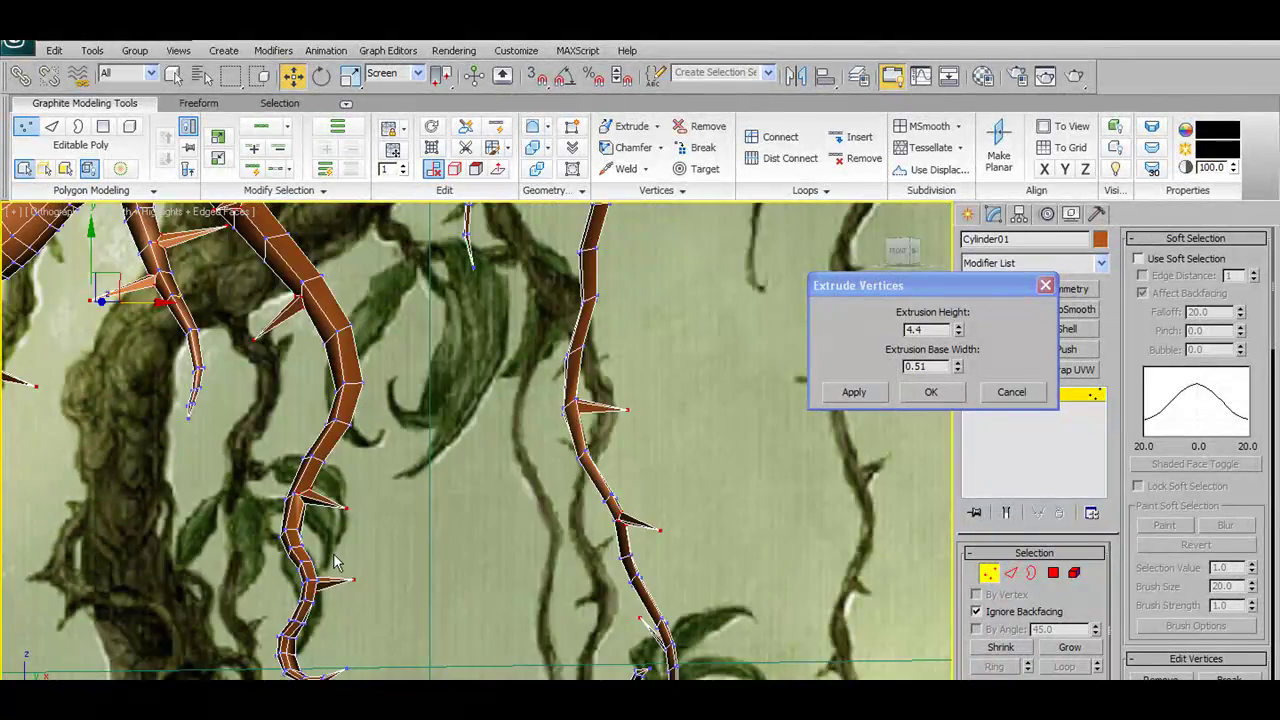
pyautogui.scroll(2, 424, 569)
pyautogui.keyDown('alt'); pyautogui.moveTo(424, 569); pyautogui.dragTo(656, 518, button='middle'); pyautogui.keyUp('alt')
pyautogui.scroll(-5, 672, 372)
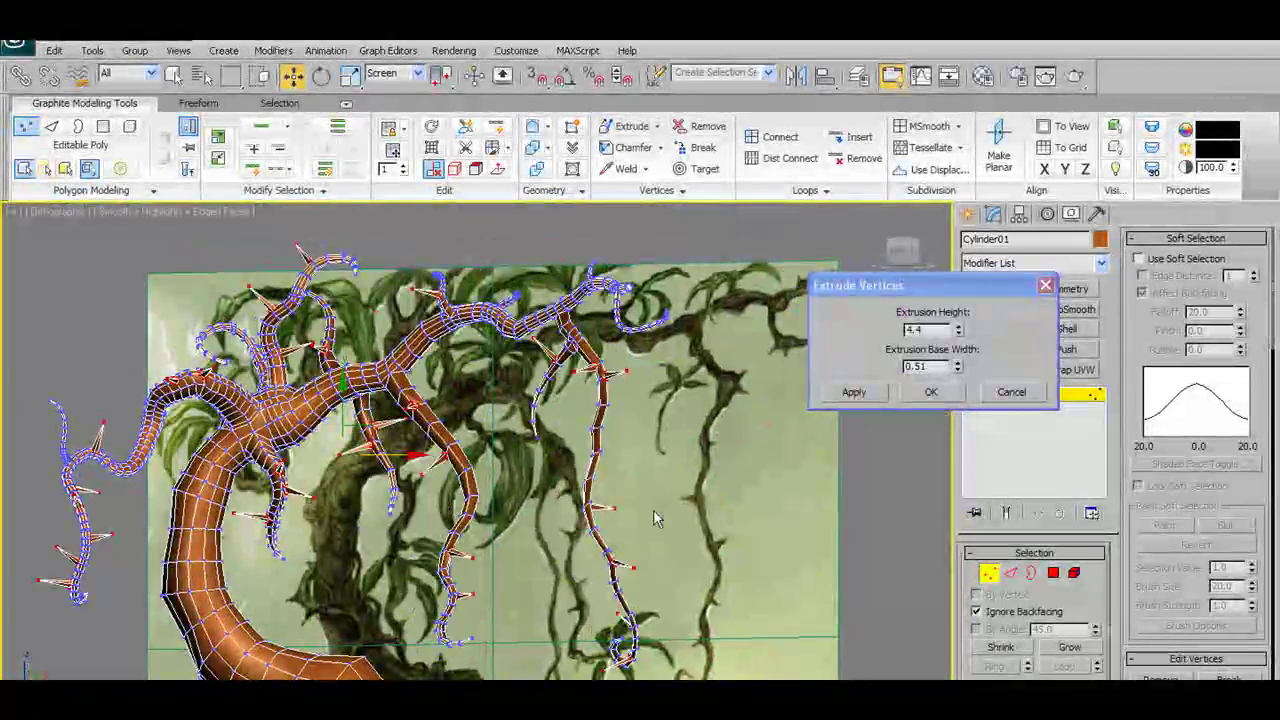
# - Shorten the thorns to an extrusion height of 2.288, check them from several angles and accept the vertex extrusion
pyautogui.moveTo(960, 333); pyautogui.dragTo(955, 371)
pyautogui.keyDown('alt'); pyautogui.moveTo(533, 533); pyautogui.dragTo(573, 512, button='middle'); pyautogui.keyUp('alt')
pyautogui.moveTo(313, 616); pyautogui.dragTo(352, 475, button='middle')
pyautogui.scroll(2, 414, 523)
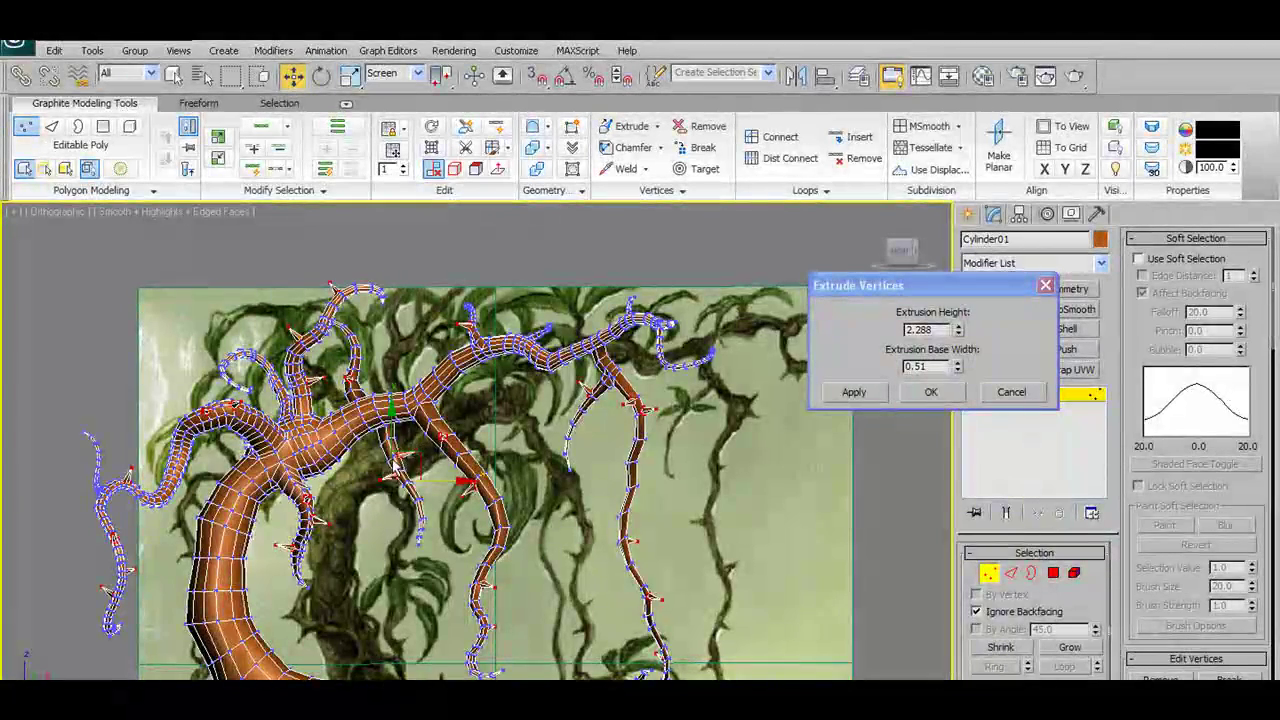
pyautogui.moveTo(482, 466)
pyautogui.keyDown('alt'); pyautogui.mouseDown(button='middle')
pyautogui.moveTo(440, 466)
pyautogui.moveTo(470, 462)
pyautogui.mouseUp(button='middle'); pyautogui.keyUp('alt')
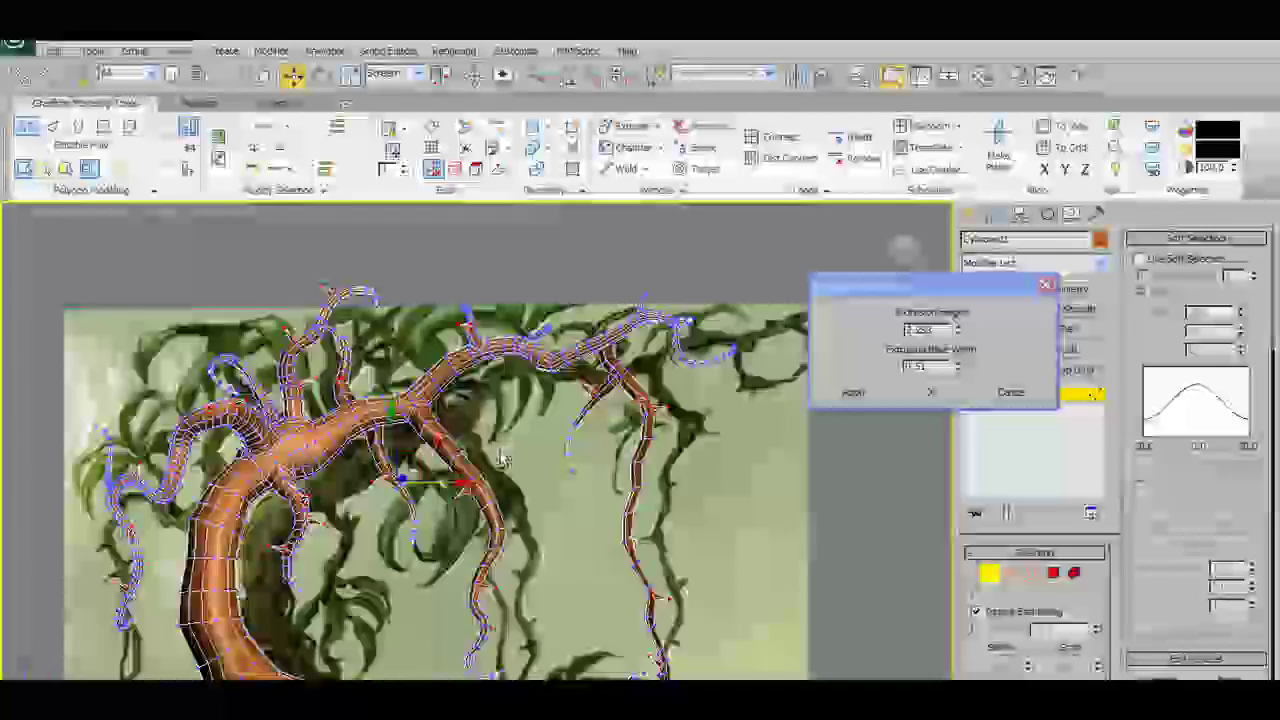
pyautogui.keyDown('alt'); pyautogui.moveTo(503, 458); pyautogui.dragTo(465, 398, button='middle'); pyautogui.keyUp('alt')
pyautogui.keyDown('alt'); pyautogui.moveTo(327, 428); pyautogui.dragTo(410, 470, button='middle'); pyautogui.keyUp('alt')
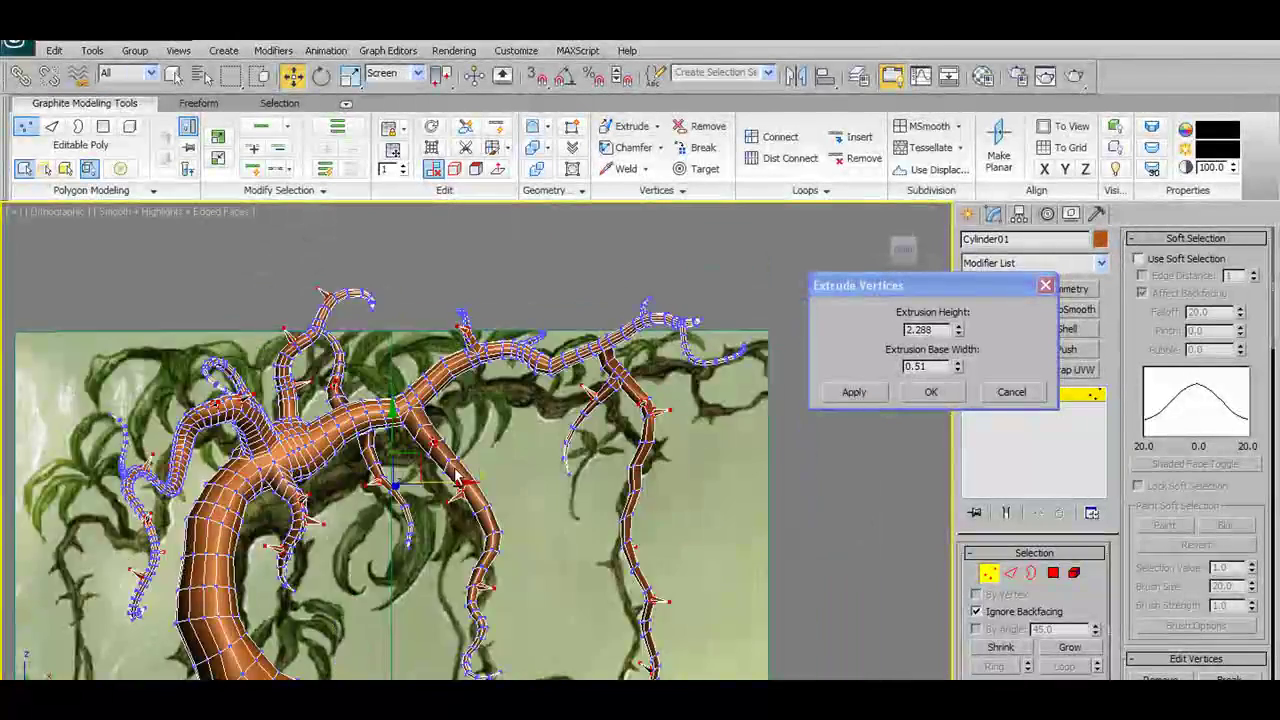
pyautogui.keyDown('alt'); pyautogui.moveTo(458, 480); pyautogui.dragTo(525, 489, button='middle'); pyautogui.keyUp('alt')
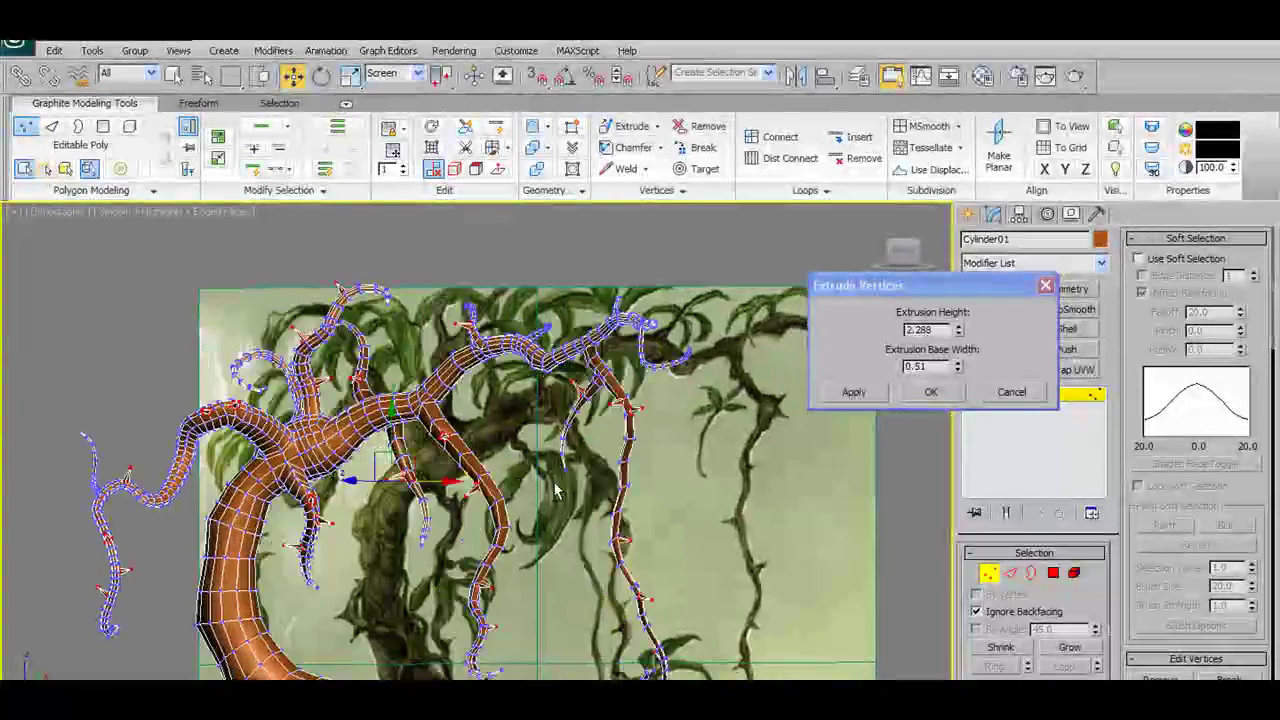
pyautogui.keyDown('alt'); pyautogui.moveTo(576, 493); pyautogui.dragTo(638, 513, button='middle'); pyautogui.keyUp('alt')
pyautogui.click(926, 393)
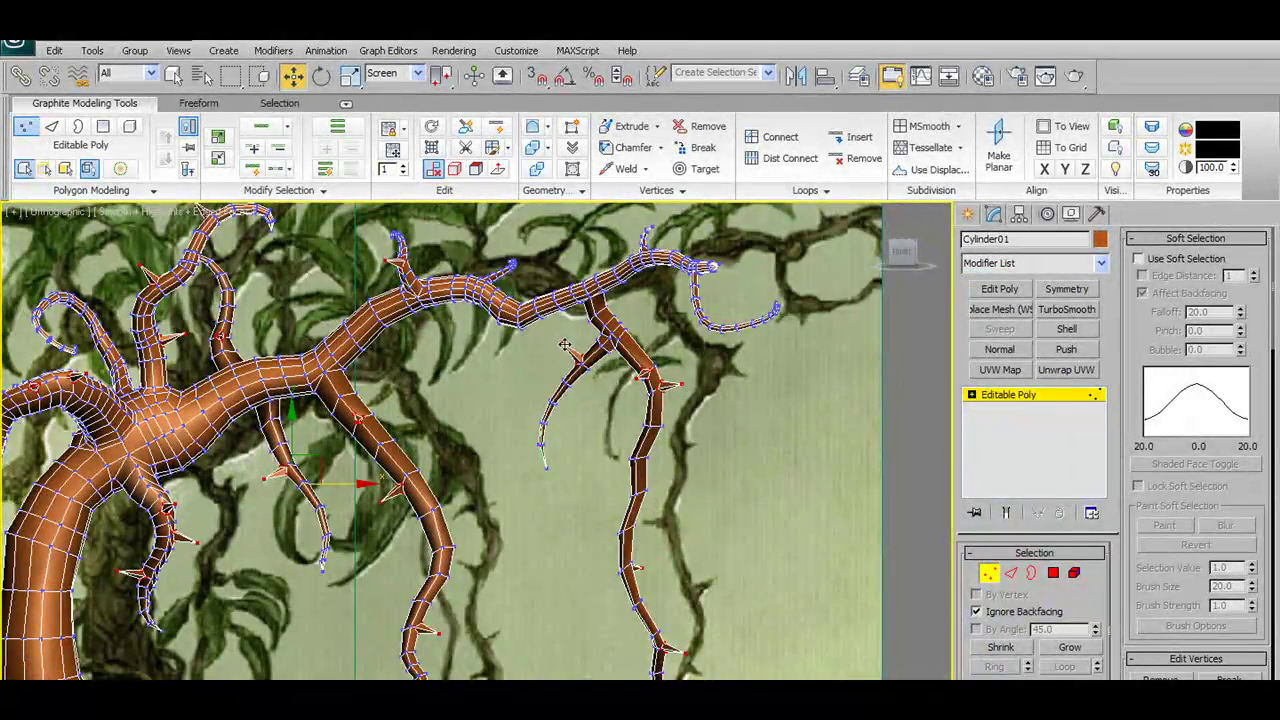
# - Move the thorn tips on the outermost vine's side shoot and upper bend so they point at varied angles
pyautogui.click(565, 345)
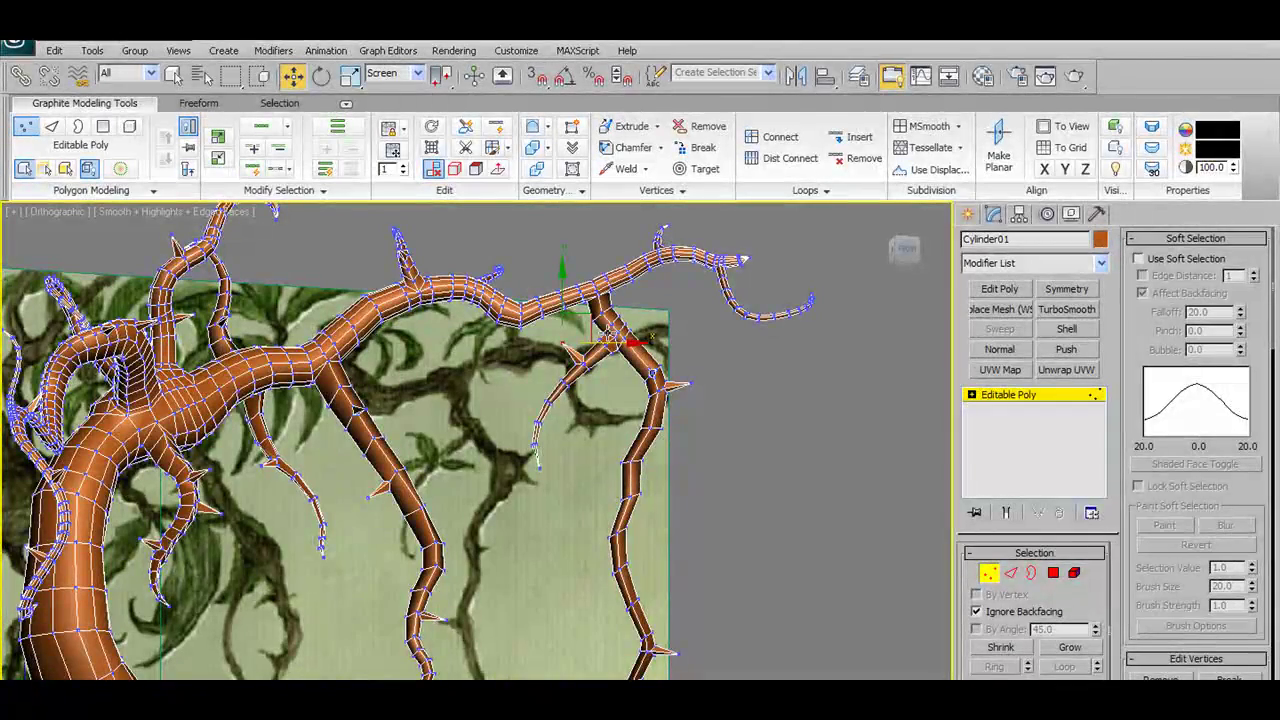
pyautogui.keyDown('alt'); pyautogui.moveTo(676, 410); pyautogui.dragTo(614, 393, button='middle'); pyautogui.keyUp('alt')
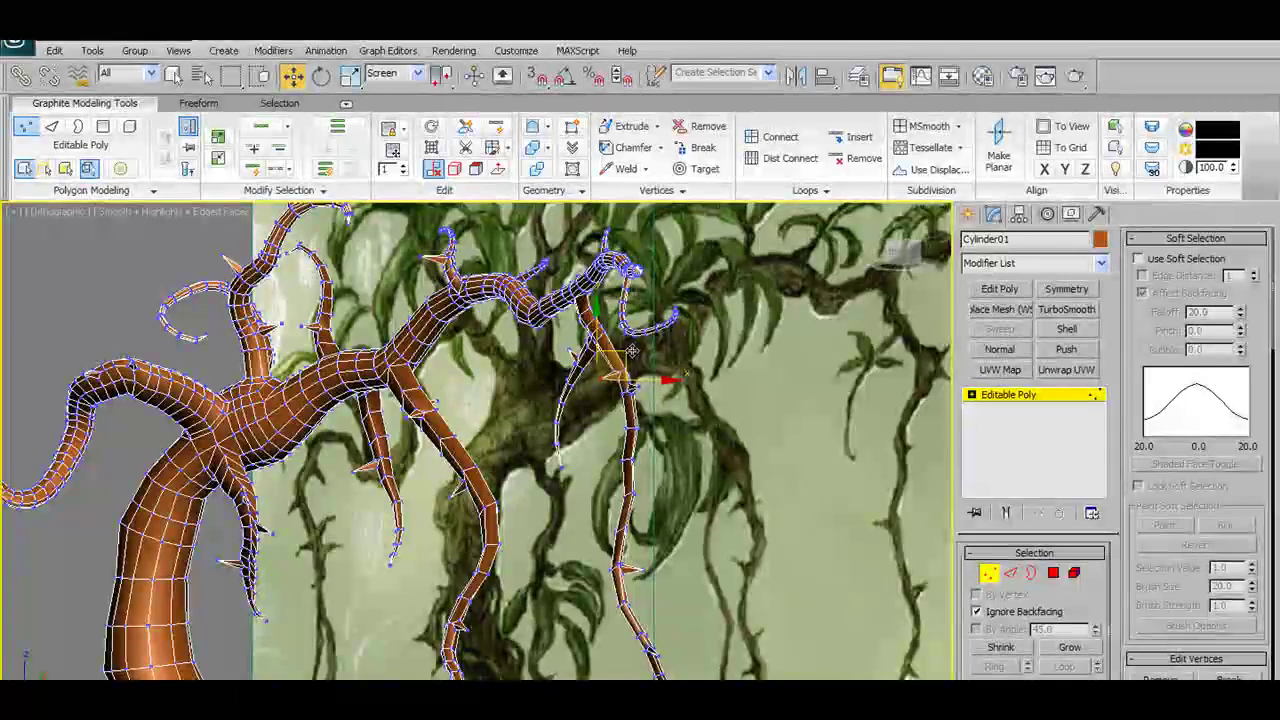
pyautogui.moveTo(624, 360); pyautogui.dragTo(629, 358)
pyautogui.keyDown('alt'); pyautogui.moveTo(629, 358); pyautogui.dragTo(683, 439, button='middle'); pyautogui.keyUp('alt')
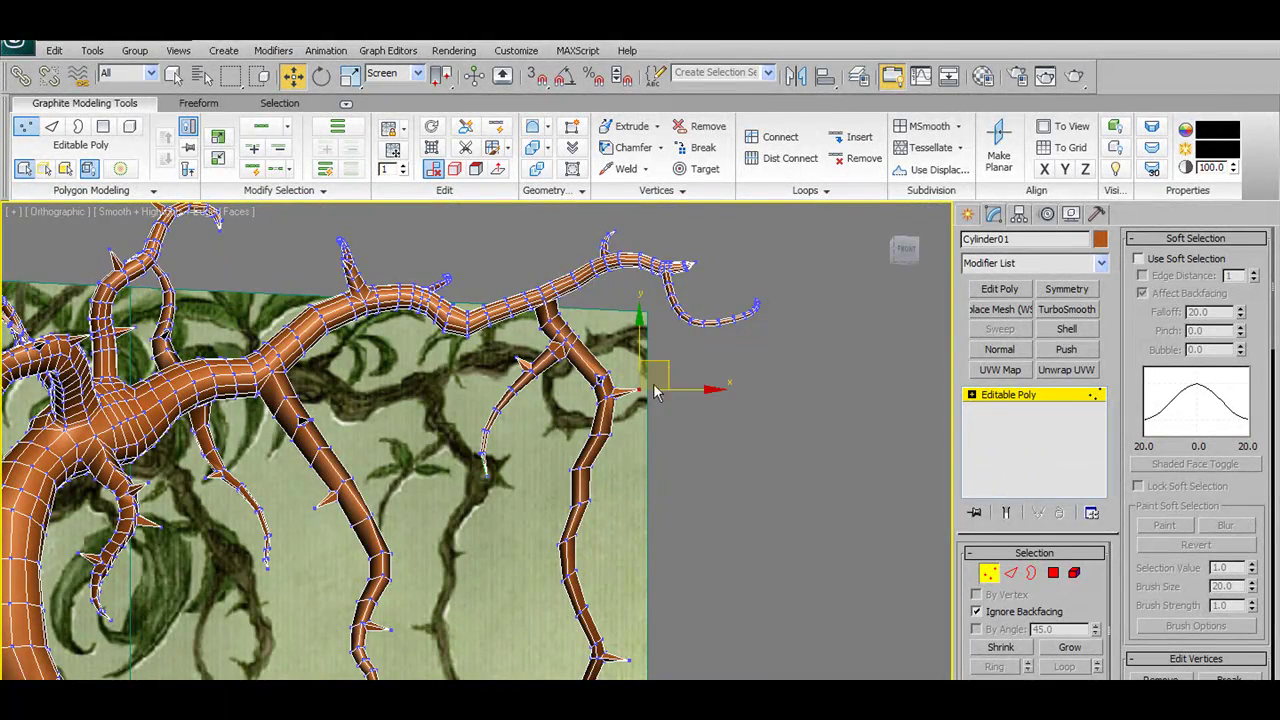
pyautogui.keyDown('alt'); pyautogui.moveTo(683, 370); pyautogui.dragTo(460, 598, button='middle'); pyautogui.keyUp('alt')
# - Reposition the thorn tips on the lower part of the outermost vine and on the middle hanging vine
pyautogui.click(576, 583)
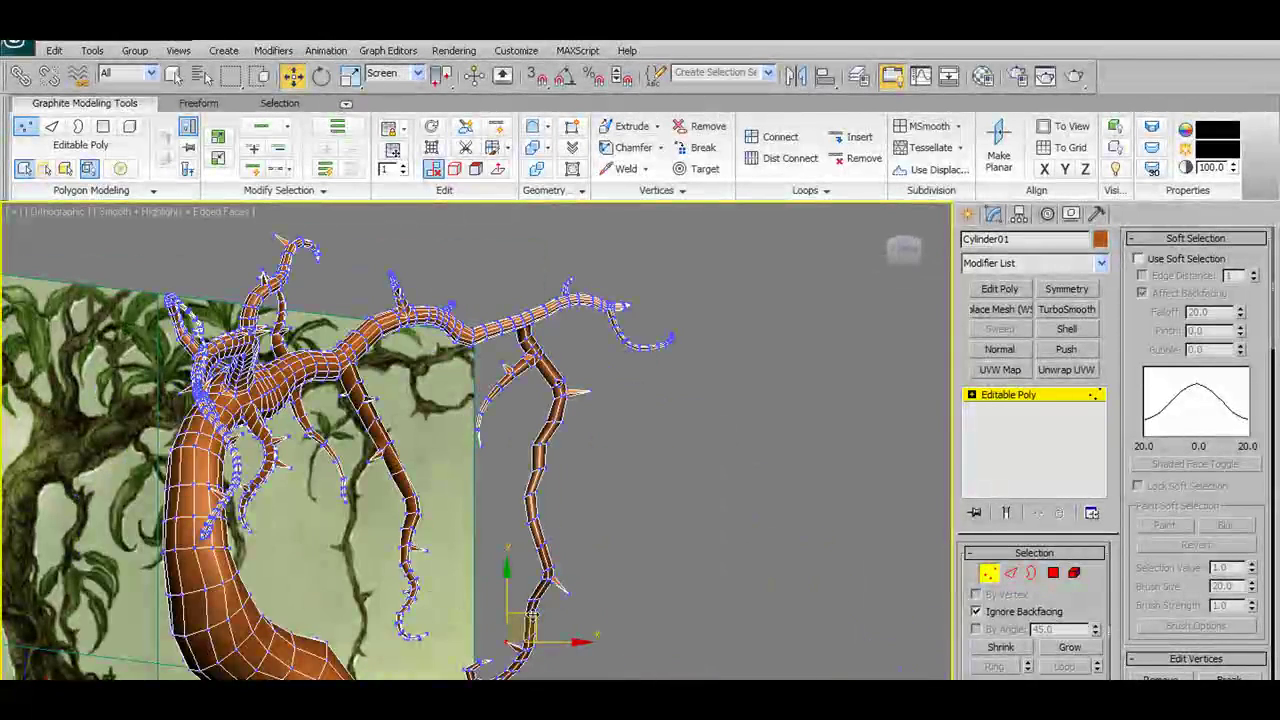
pyautogui.keyDown('alt'); pyautogui.moveTo(535, 620); pyautogui.dragTo(402, 413, button='middle'); pyautogui.keyUp('alt')
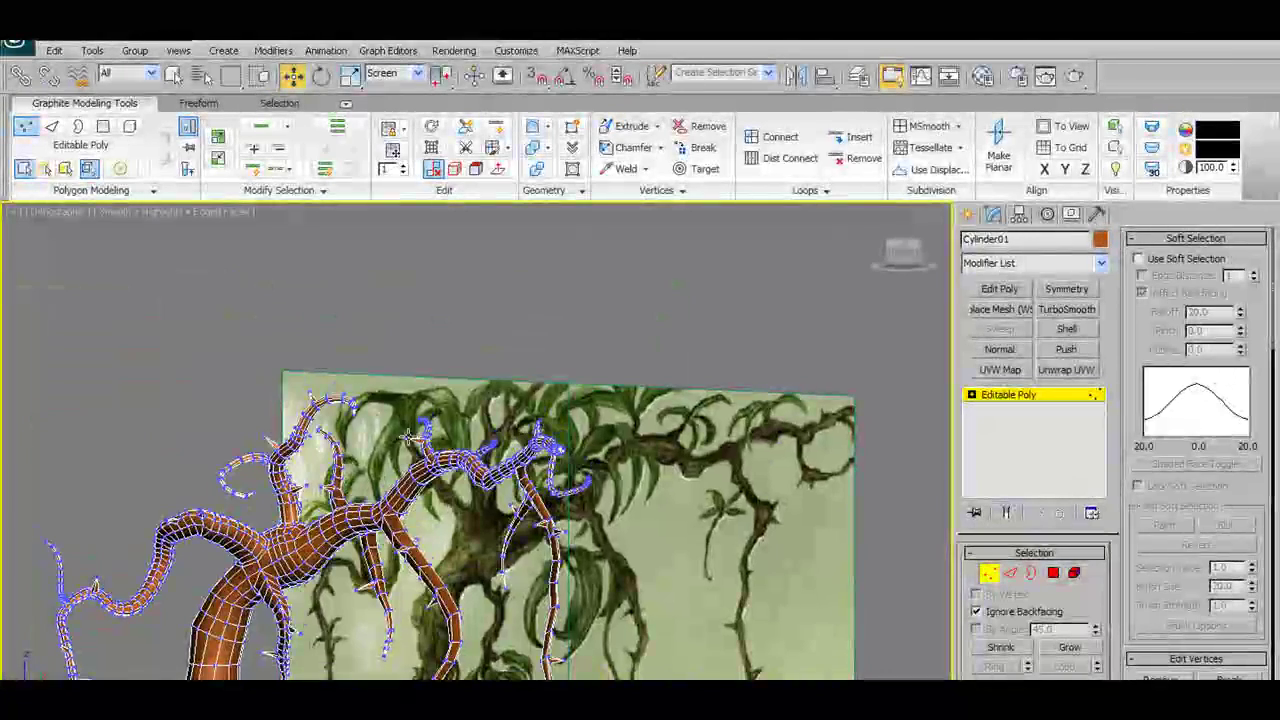
pyautogui.keyDown('alt'); pyautogui.moveTo(480, 511); pyautogui.dragTo(595, 440, button='middle'); pyautogui.keyUp('alt')
pyautogui.moveTo(455, 700); pyautogui.dragTo(457, 514, button='middle')
pyautogui.scroll(3, 433, 511)
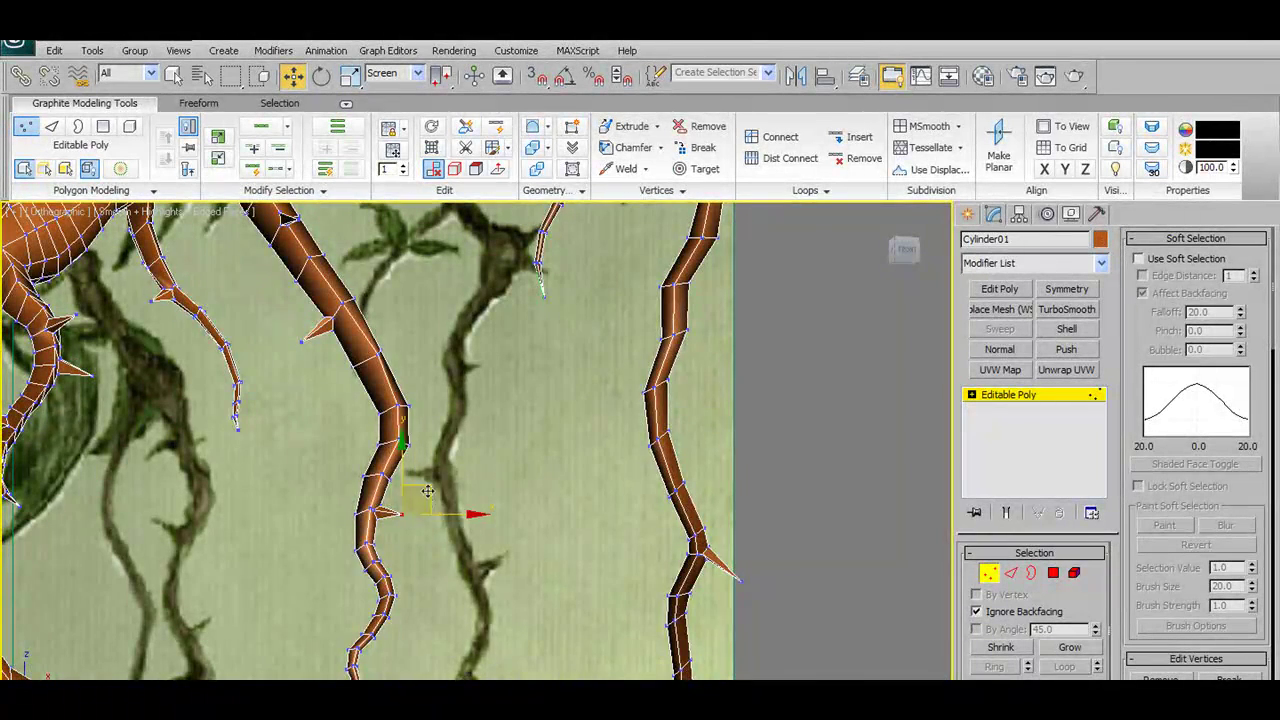
pyautogui.moveTo(427, 491); pyautogui.dragTo(539, 600, button='middle')
pyautogui.keyDown('alt'); pyautogui.moveTo(436, 428); pyautogui.dragTo(463, 338, button='middle'); pyautogui.keyUp('alt')
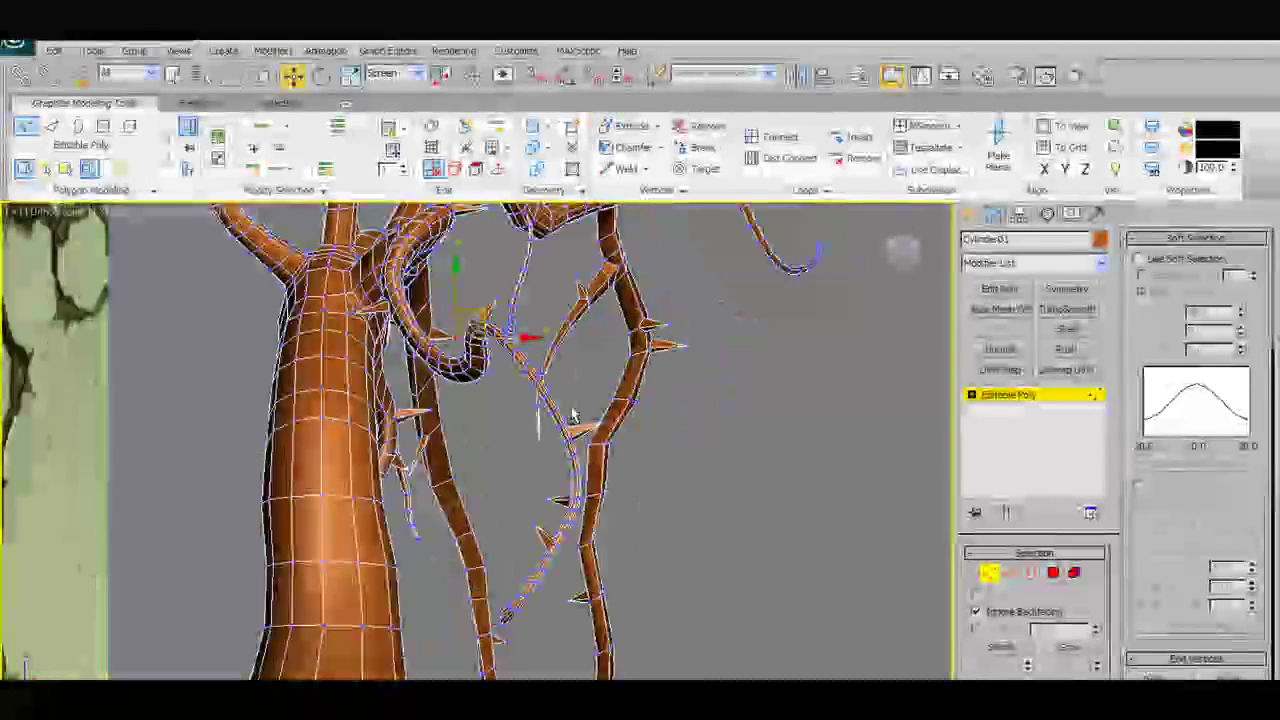
# - Adjust the thorn tips on the curling vine beside the trunk, tilting the one on its arch towards the thin upright twig
pyautogui.click(630, 410)
pyautogui.moveTo(630, 406); pyautogui.dragTo(613, 413)
pyautogui.keyDown('alt'); pyautogui.moveTo(613, 413); pyautogui.dragTo(414, 493, button='middle'); pyautogui.keyUp('alt')
pyautogui.scroll(5, 554, 449)
pyautogui.scroll(2, 440, 505)
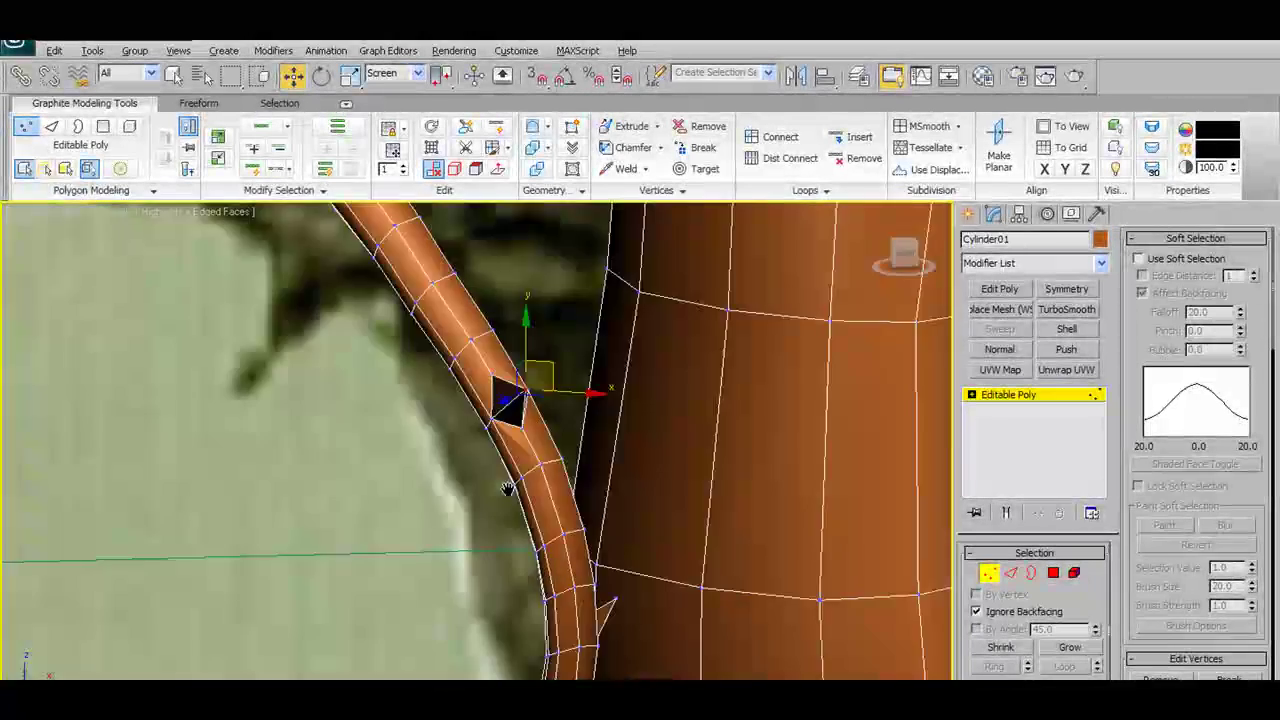
pyautogui.keyDown('alt'); pyautogui.moveTo(508, 489); pyautogui.dragTo(534, 473, button='middle'); pyautogui.keyUp('alt')
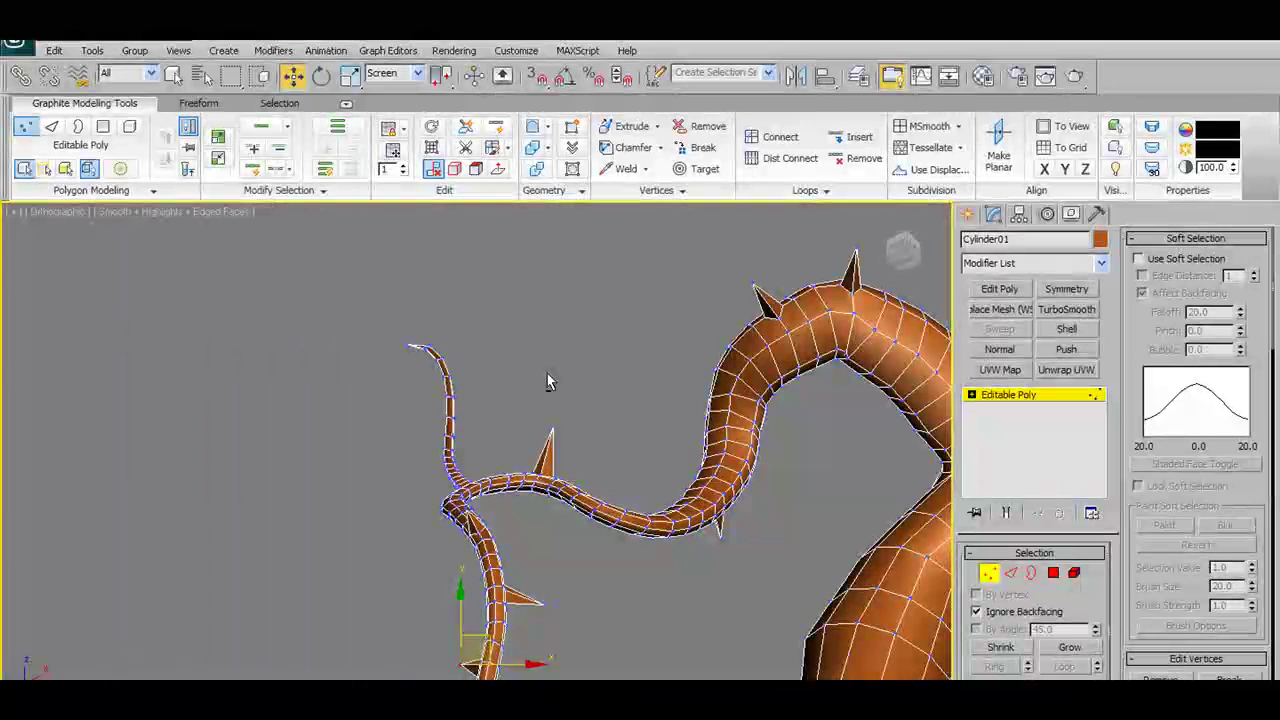
pyautogui.click(552, 427)
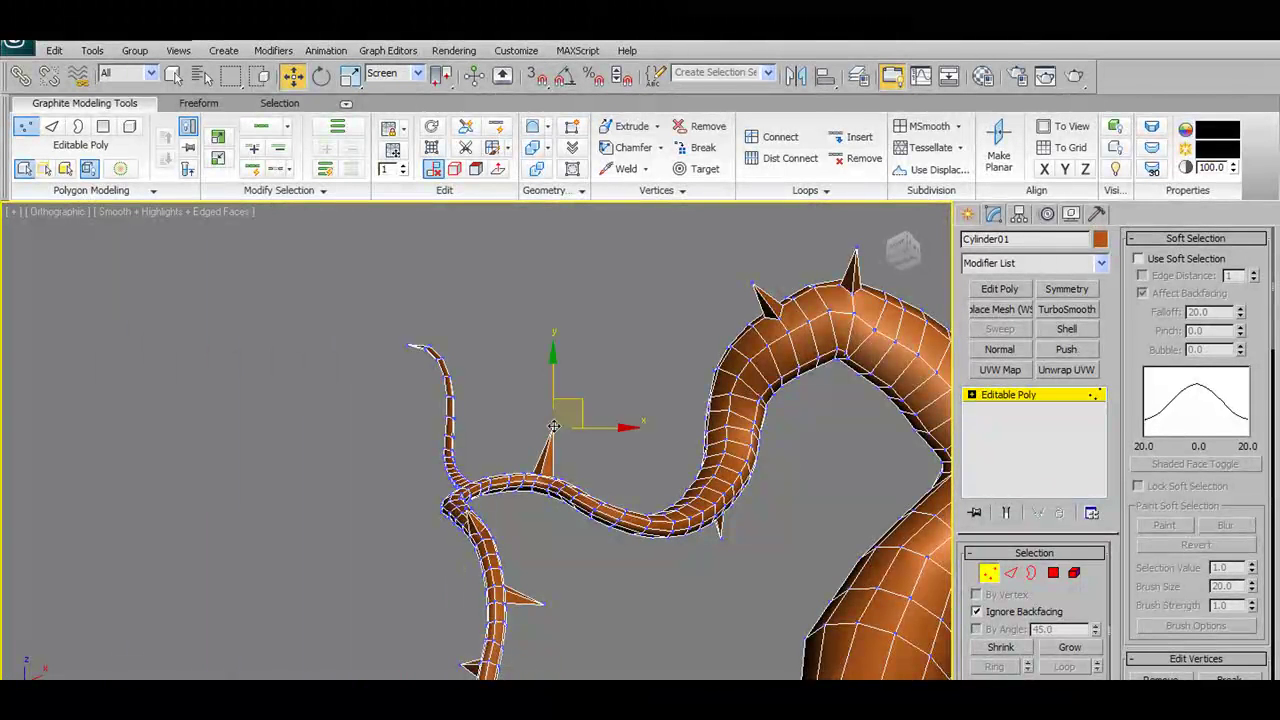
pyautogui.moveTo(570, 400); pyautogui.dragTo(541, 402)
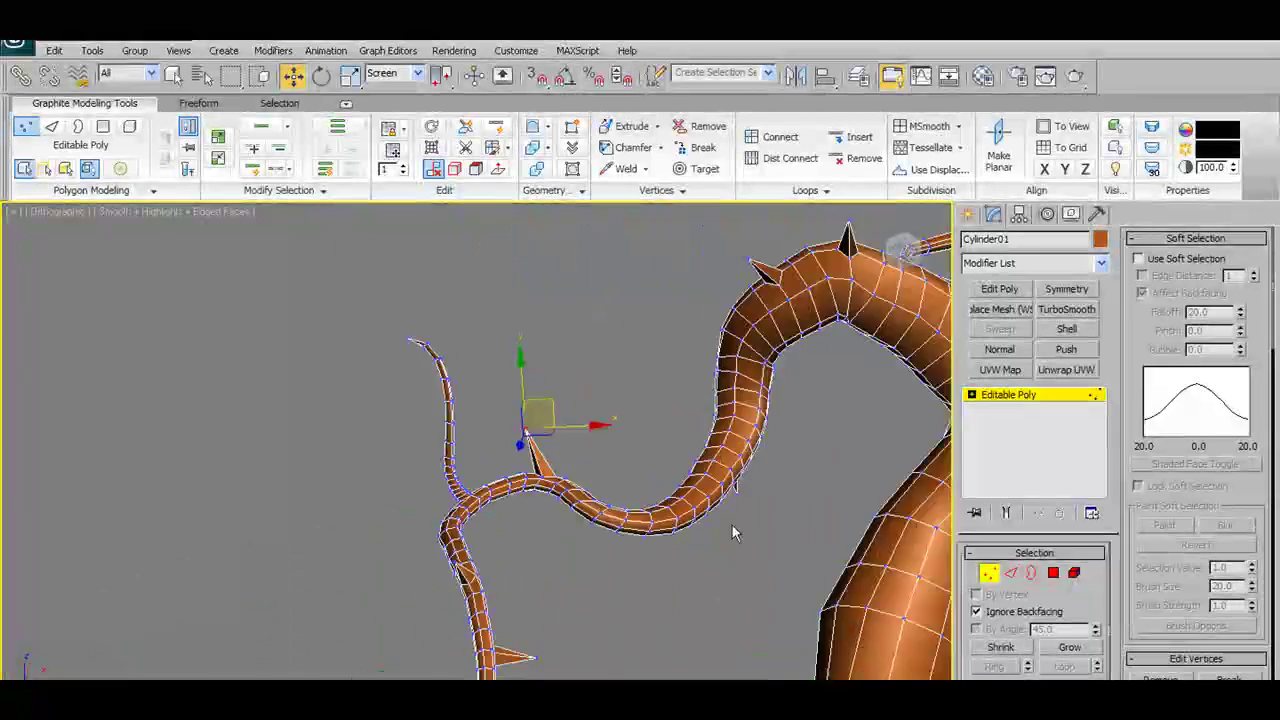
# - Move the thorn tip on the descending part of the curling vine beside the trunk so it stands out from the stem
pyautogui.keyDown('alt'); pyautogui.moveTo(732, 525); pyautogui.dragTo(676, 543, button='middle'); pyautogui.keyUp('alt')
pyautogui.scroll(2, 787, 421)
pyautogui.click(777, 426)
pyautogui.keyDown('alt'); pyautogui.moveTo(777, 428); pyautogui.dragTo(600, 478, button='middle'); pyautogui.keyUp('alt')
pyautogui.click(797, 409)
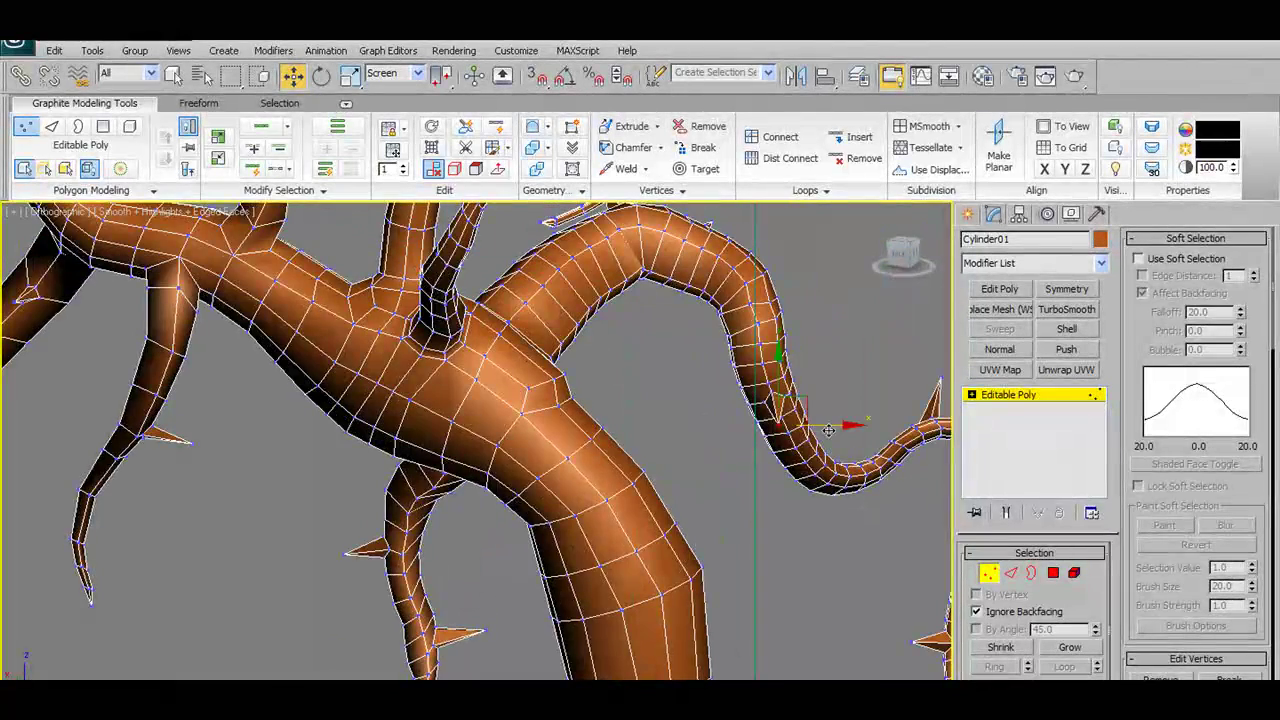
pyautogui.keyDown('alt'); pyautogui.moveTo(718, 426); pyautogui.dragTo(820, 310, button='middle'); pyautogui.keyUp('alt')
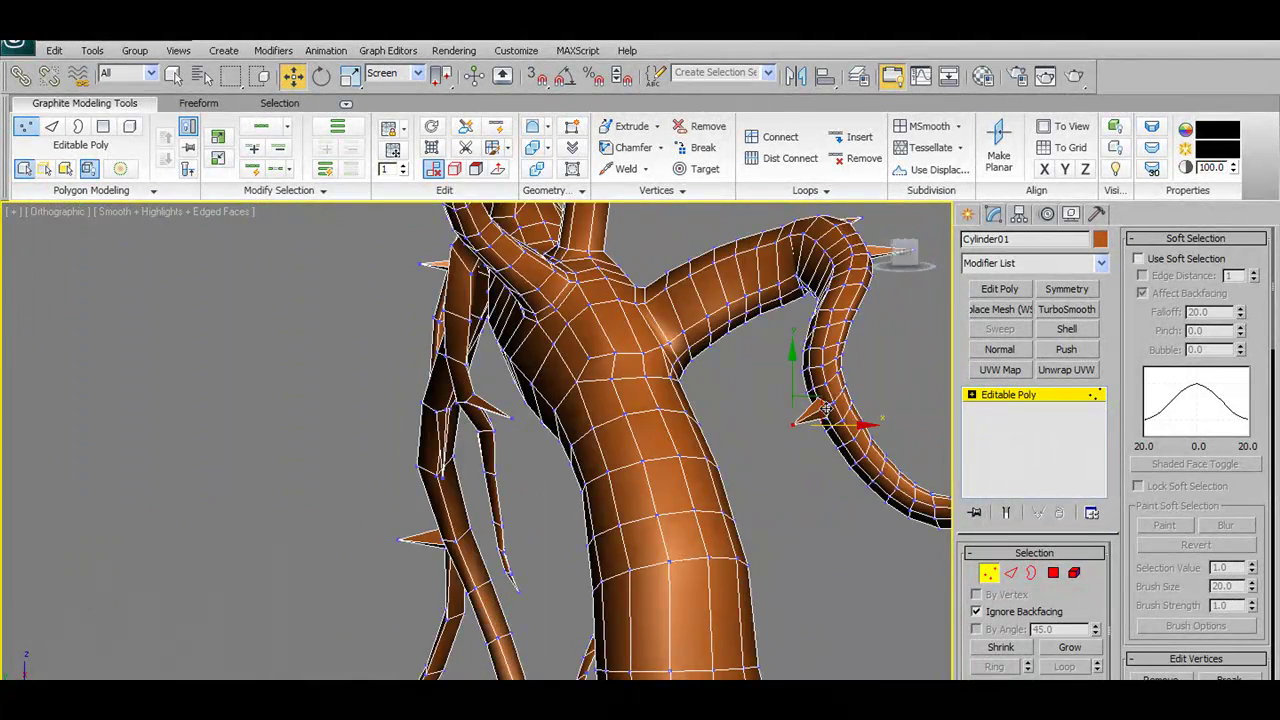
pyautogui.keyDown('alt'); pyautogui.moveTo(826, 409); pyautogui.dragTo(763, 471, button='middle'); pyautogui.keyUp('alt')
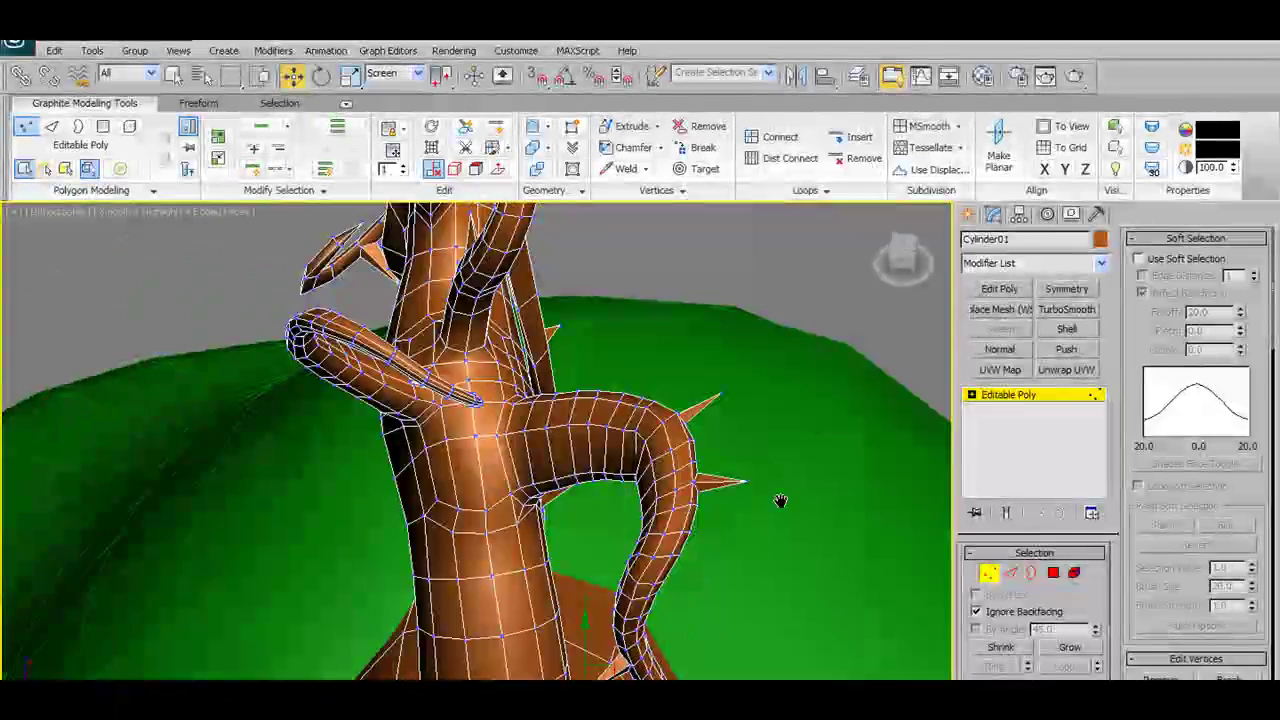
# - Reposition the thorn tips on the curling vine's outer bend and along the top of its arch
pyautogui.click(745, 481)
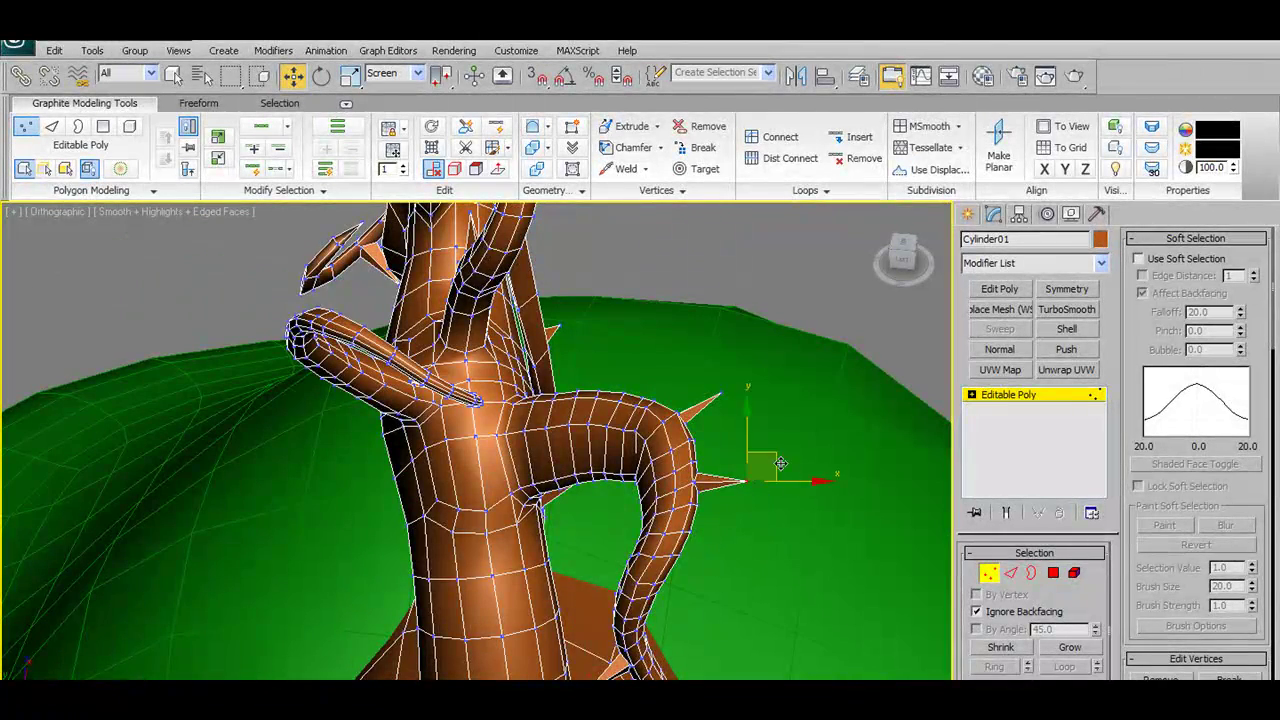
pyautogui.click(810, 472)
pyautogui.click(745, 481)
pyautogui.keyDown('alt'); pyautogui.moveTo(745, 481); pyautogui.dragTo(800, 461, button='middle'); pyautogui.keyUp('alt')
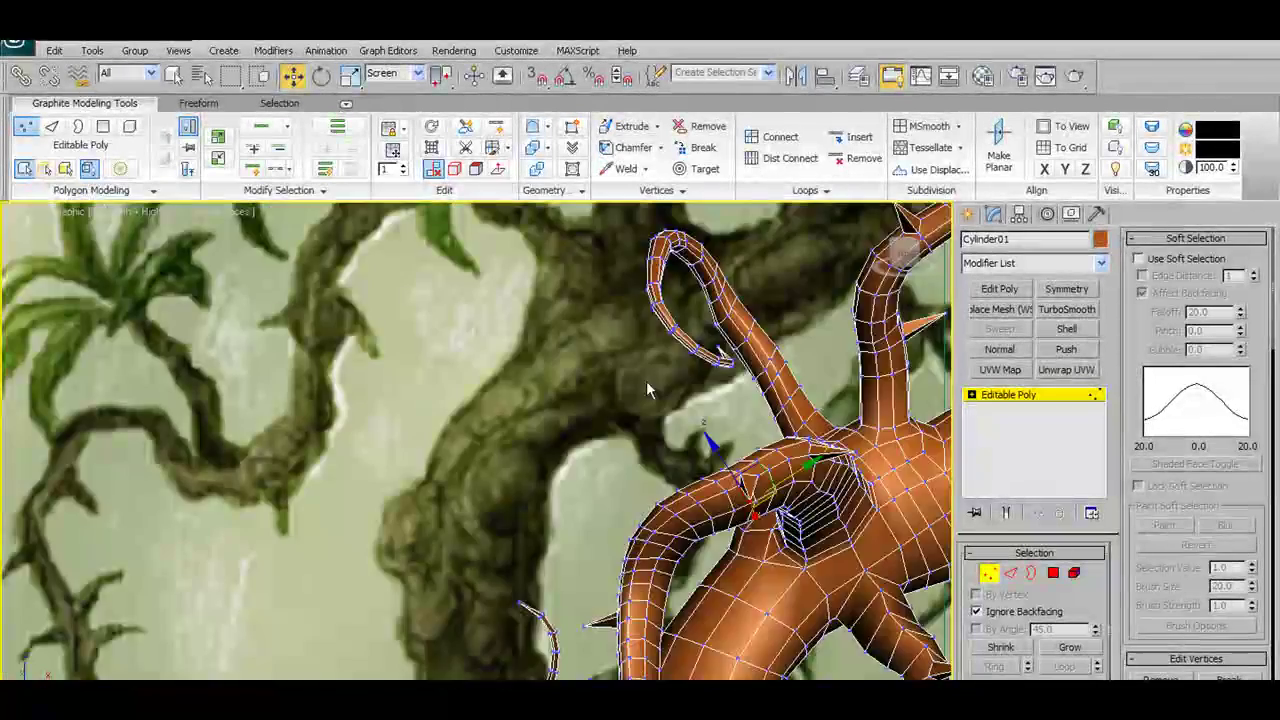
pyautogui.scroll(3, 646, 380)
pyautogui.click(857, 465)
pyautogui.moveTo(857, 437); pyautogui.dragTo(855, 411)
pyautogui.keyDown('alt'); pyautogui.moveTo(855, 411); pyautogui.dragTo(826, 450, button='middle'); pyautogui.keyUp('alt')
pyautogui.scroll(-6, 760, 417)
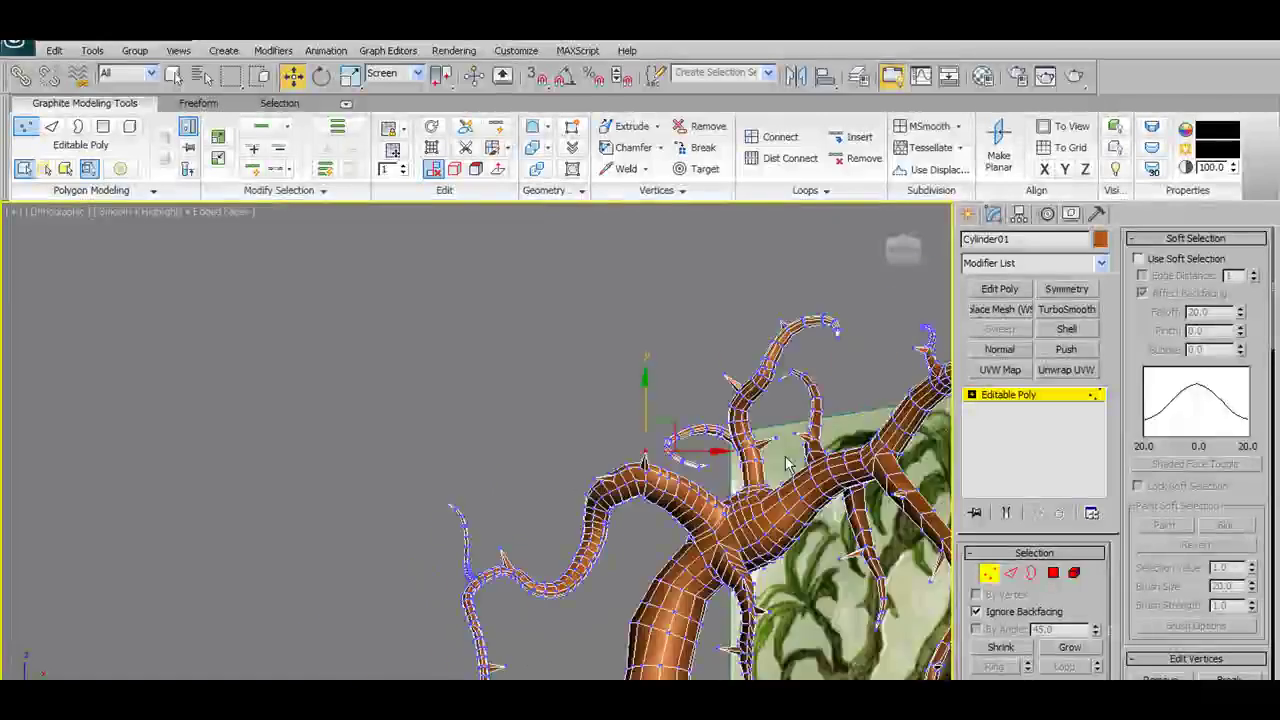
# - Reposition the thorn tips on the short branch hanging beside the trunk and near the top of the long hanging vine
pyautogui.keyDown('alt'); pyautogui.moveTo(729, 562); pyautogui.dragTo(709, 496, button='middle'); pyautogui.keyUp('alt')
pyautogui.scroll(-3, 712, 572)
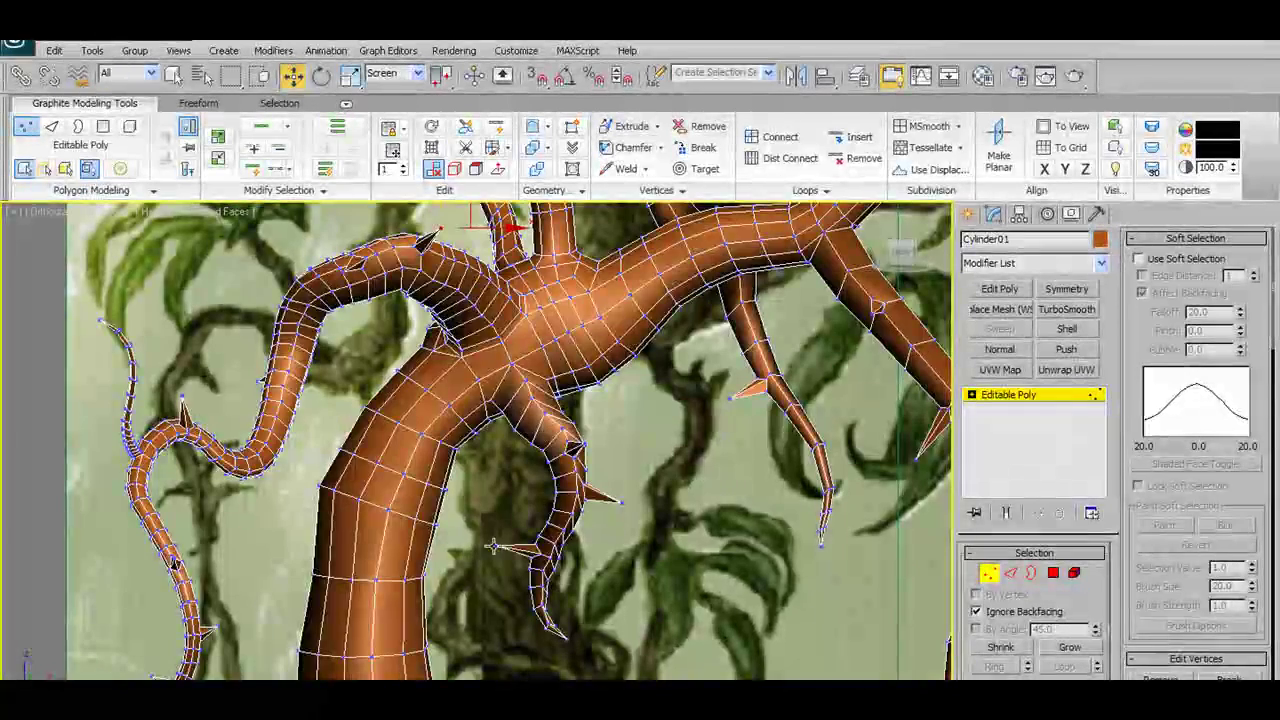
pyautogui.keyDown('alt'); pyautogui.moveTo(534, 521); pyautogui.dragTo(662, 440, button='middle'); pyautogui.keyUp('alt')
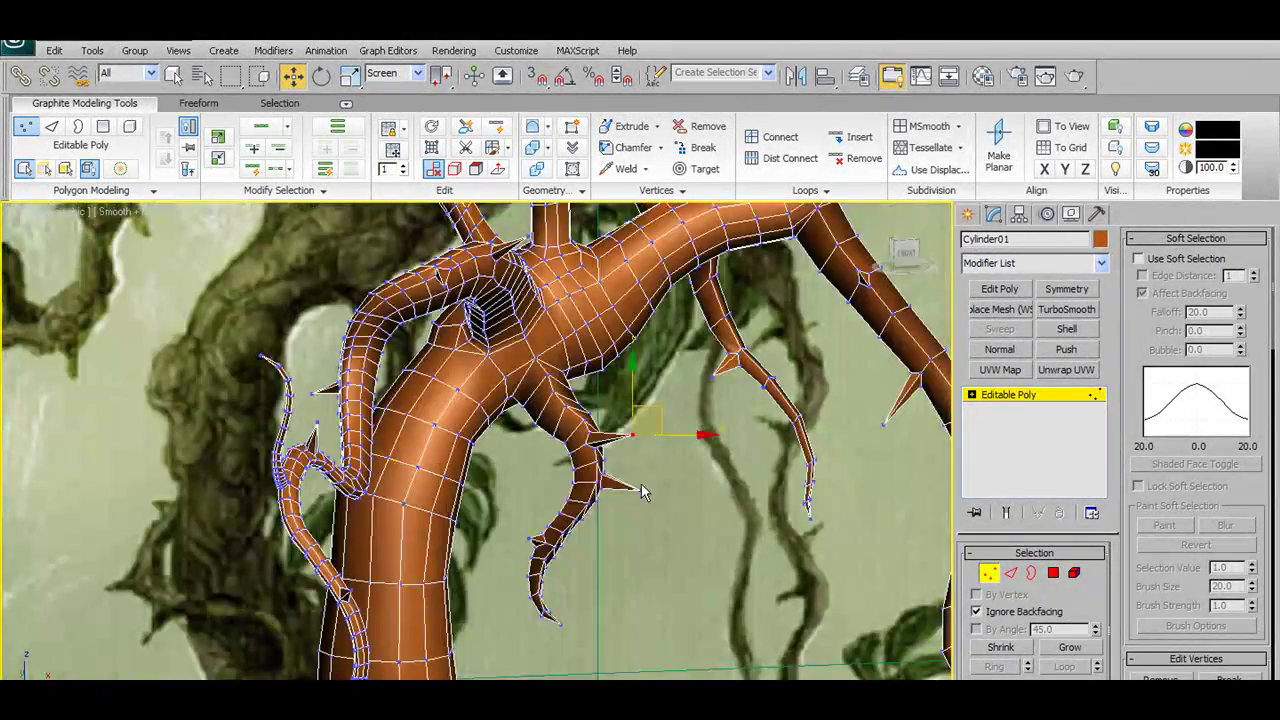
pyautogui.keyDown('alt'); pyautogui.moveTo(651, 463); pyautogui.dragTo(763, 432, button='middle'); pyautogui.keyUp('alt')
pyautogui.click(747, 415)
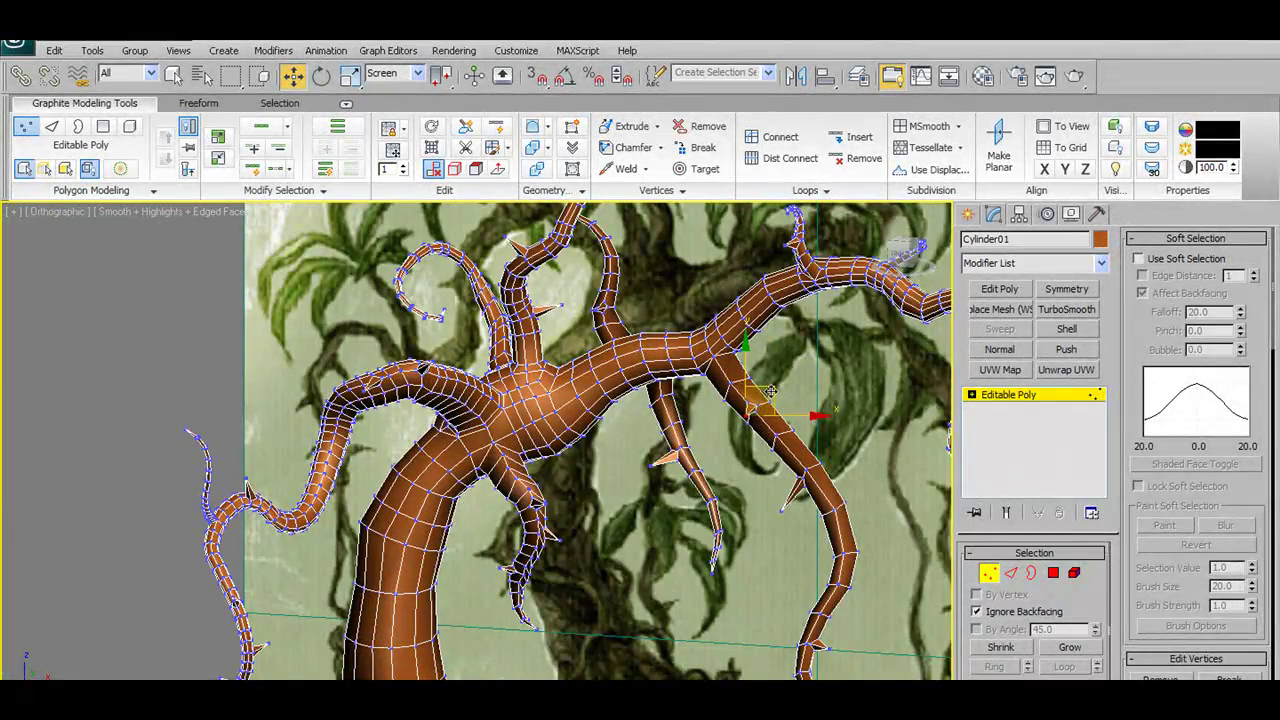
# - Leave vertex editing and inspect the thorny tree against the painting with edged faces turned off
pyautogui.scroll(-5, 835, 465)
pyautogui.keyDown('alt'); pyautogui.moveTo(835, 464); pyautogui.dragTo(772, 458, button='middle'); pyautogui.keyUp('alt')
pyautogui.click(988, 572)
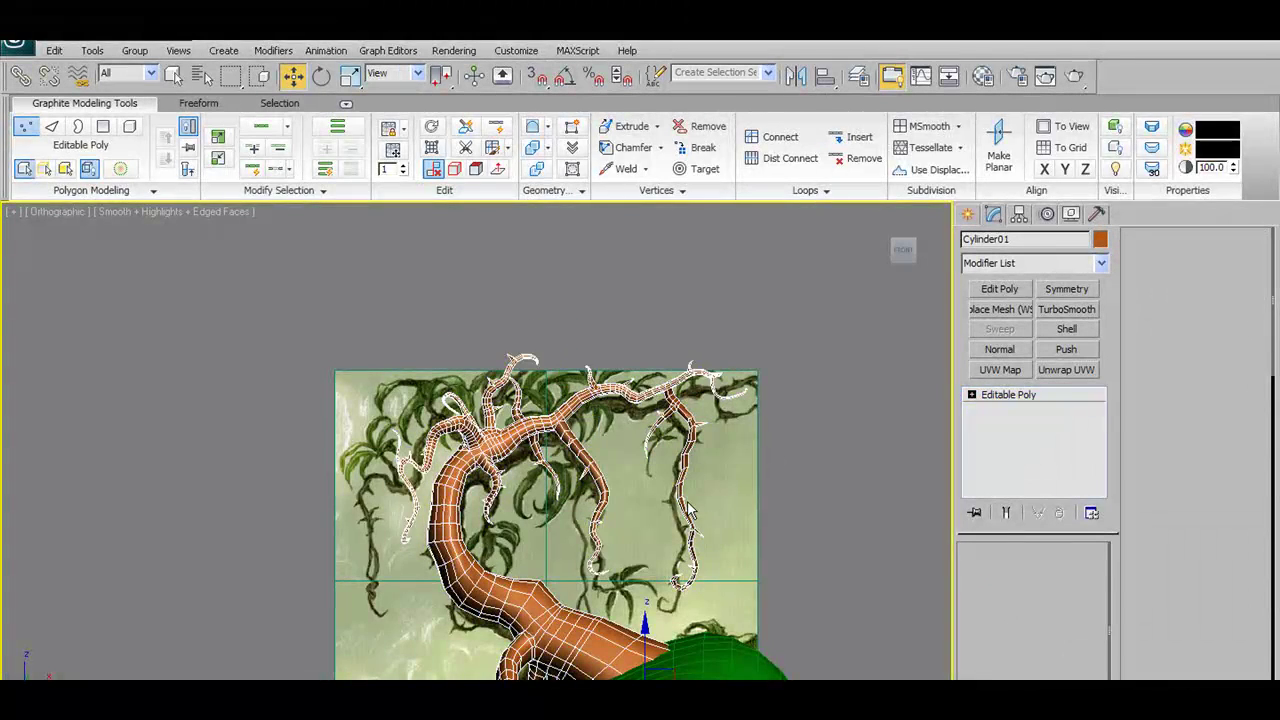
pyautogui.press('F4')
pyautogui.scroll(3, 660, 486)
pyautogui.scroll(-1, 683, 430)
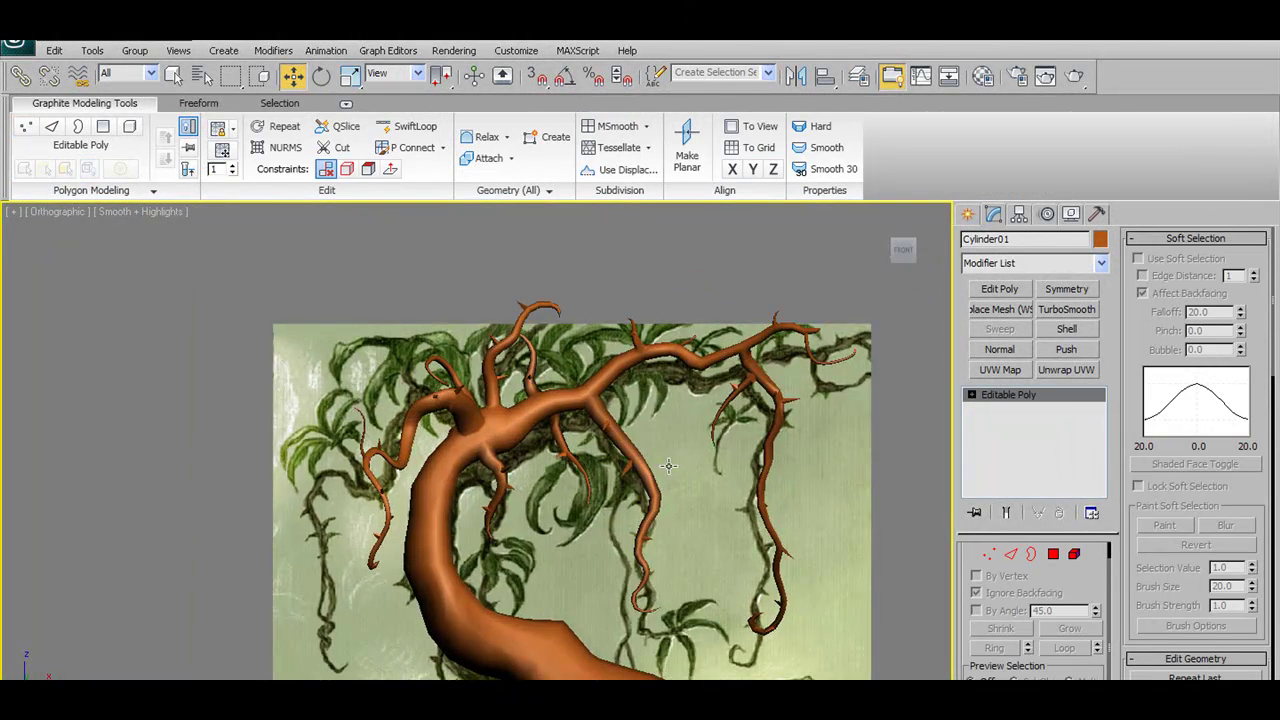
pyautogui.scroll(-3, 676, 383)
pyautogui.keyDown('alt'); pyautogui.moveTo(676, 383); pyautogui.dragTo(778, 588, button='middle'); pyautogui.keyUp('alt')
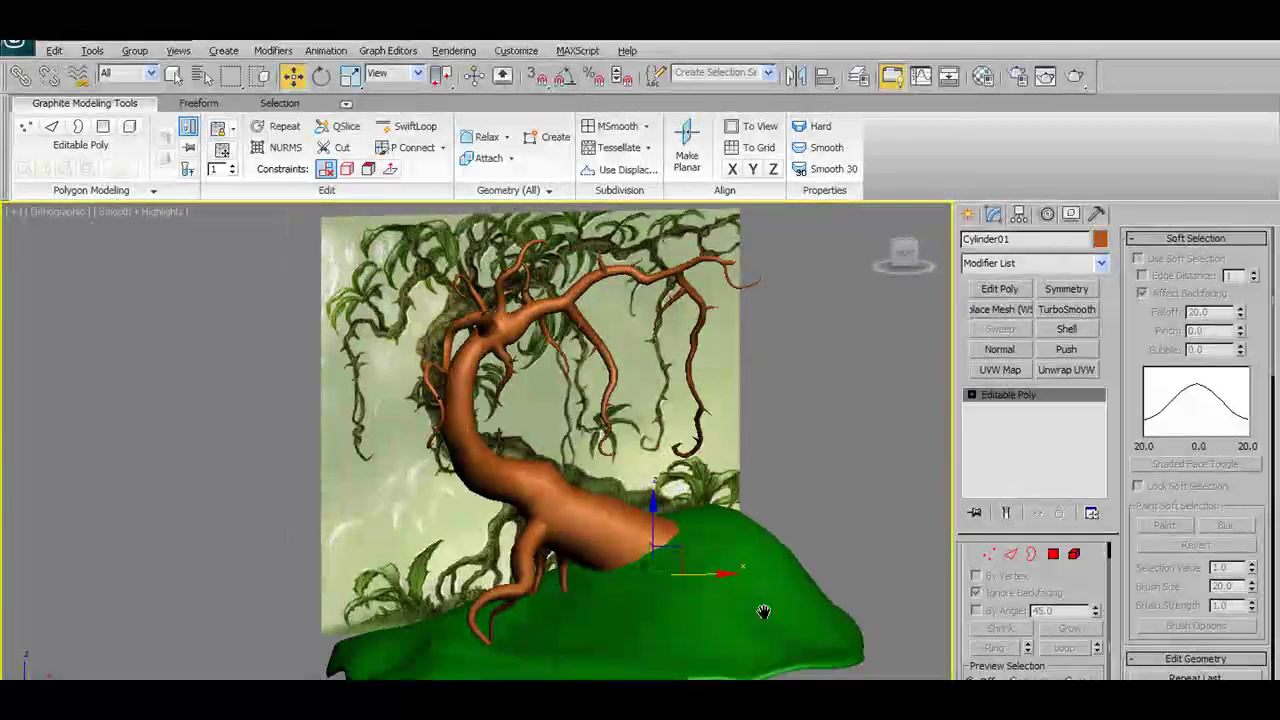
# - Assign the plain grey 02 - Default material to both the tree and the green hill
pyautogui.press('F4')
pyautogui.click(763, 583)
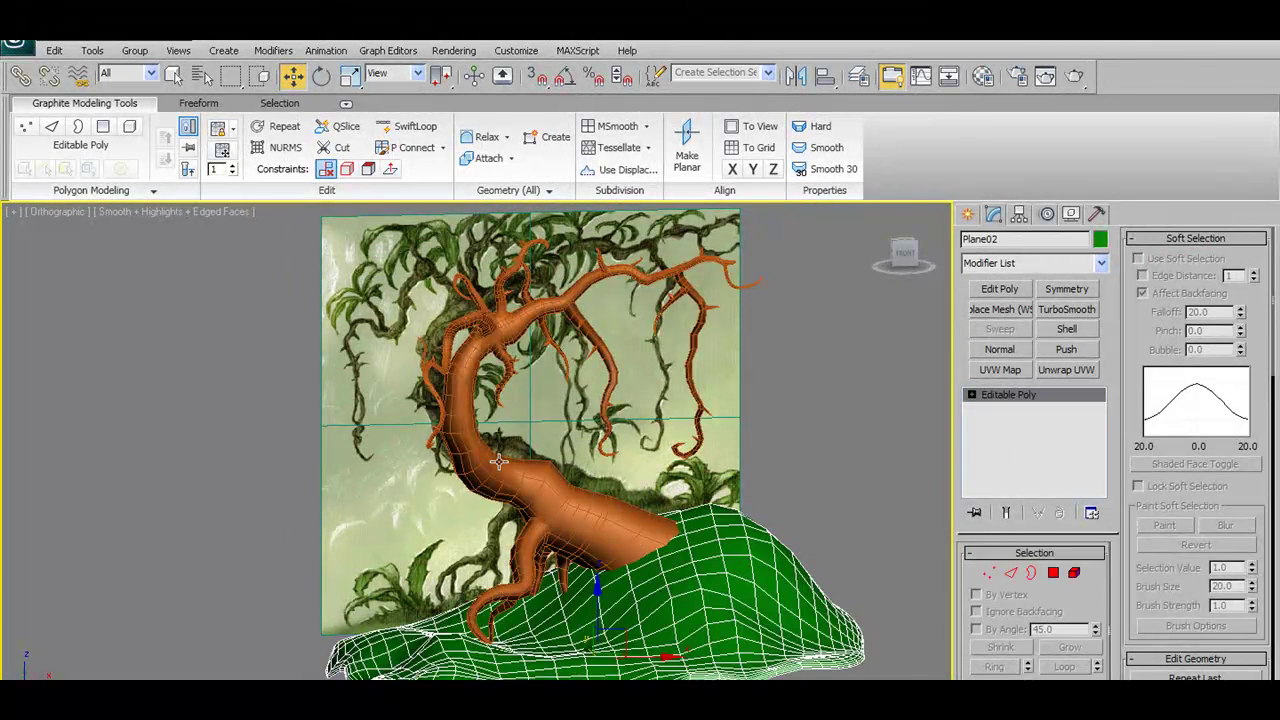
pyautogui.keyDown('ctrl'); pyautogui.click(500, 465); pyautogui.keyUp('ctrl')
pyautogui.click(983, 79)
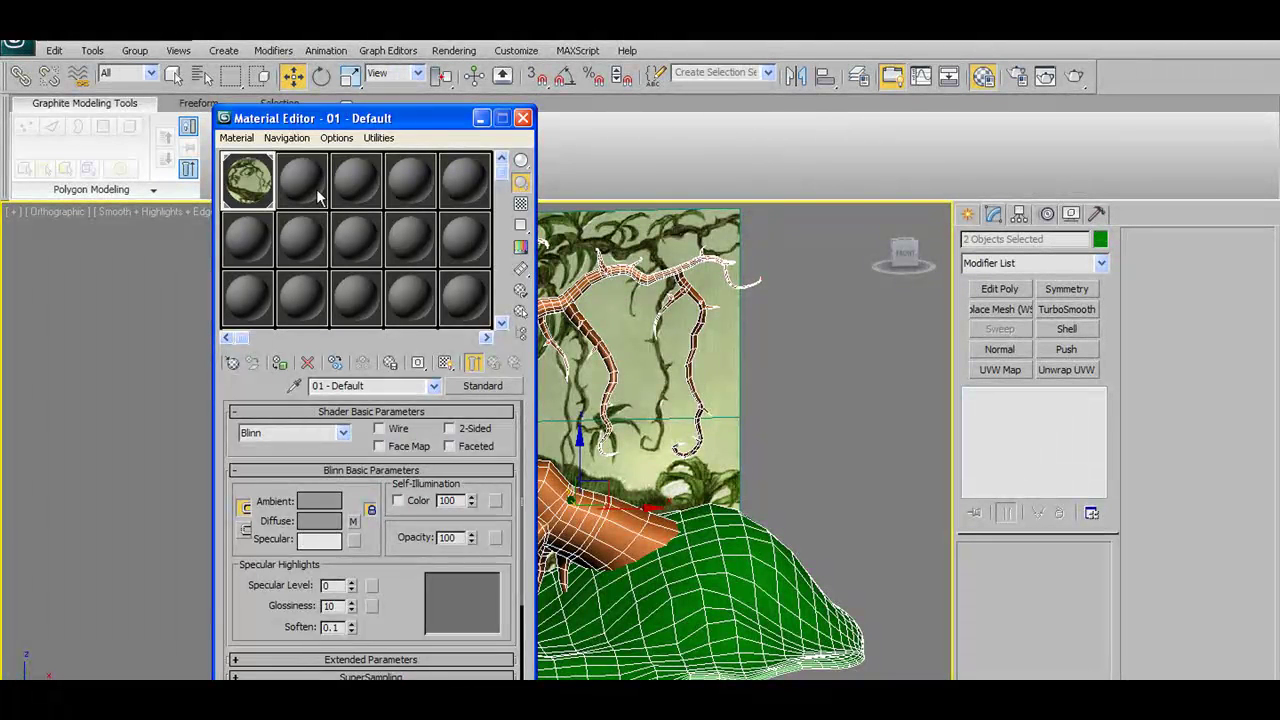
pyautogui.click(318, 197)
pyautogui.click(279, 362)
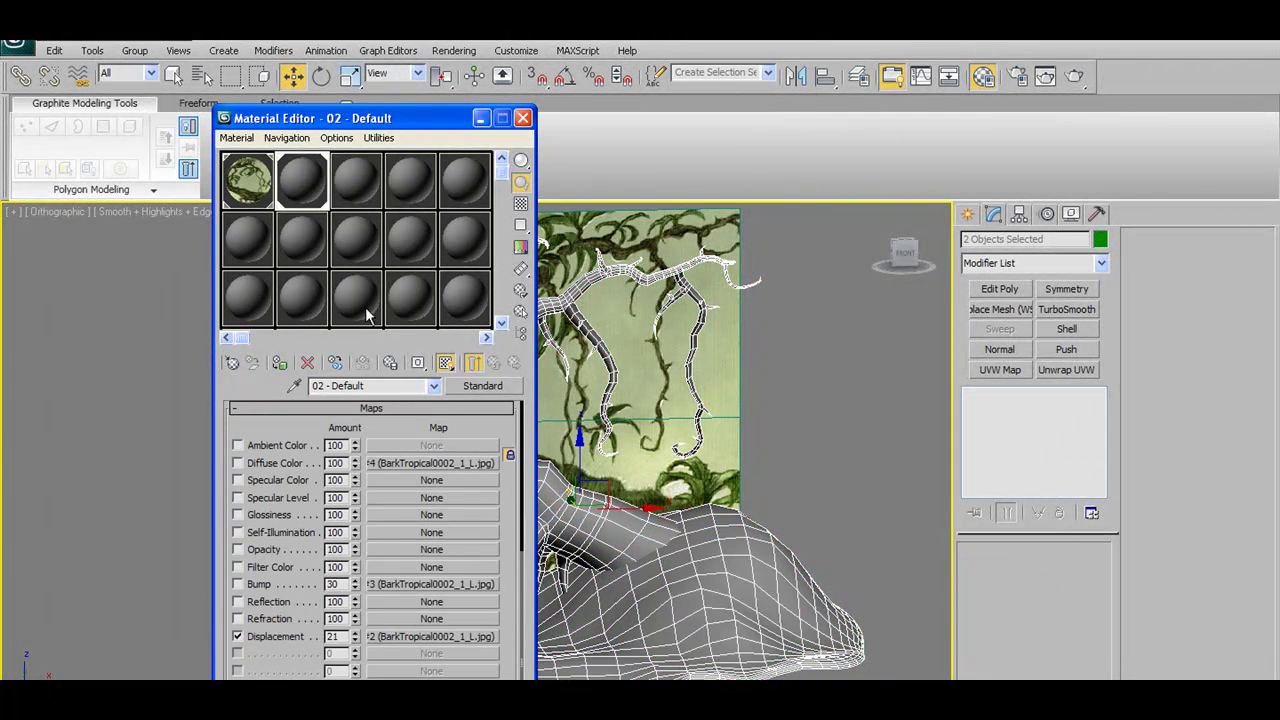
pyautogui.click(482, 119)
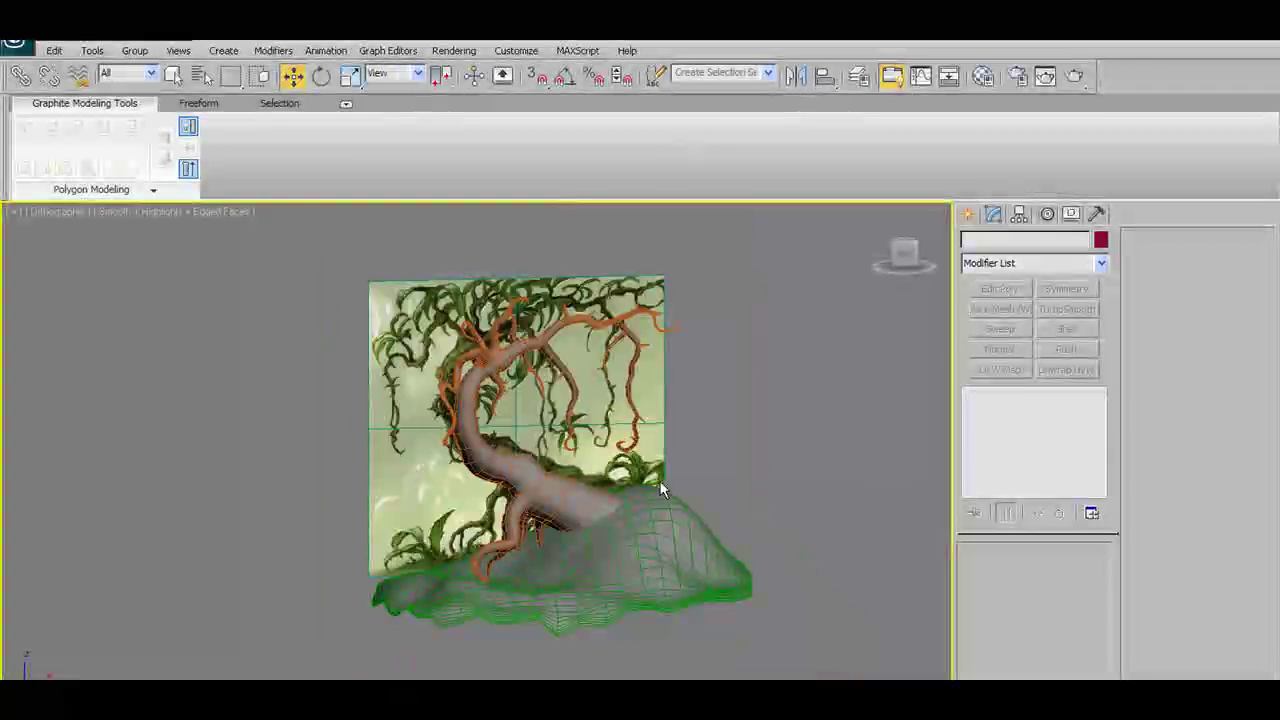
# - Apply NURMS smoothing to the tree with 1 iteration
pyautogui.keyDown('alt'); pyautogui.moveTo(659, 480); pyautogui.dragTo(613, 480, button='middle'); pyautogui.keyUp('alt')
pyautogui.click(708, 409)
pyautogui.moveTo(768, 367); pyautogui.dragTo(456, 337, button='middle')
pyautogui.click(285, 147)
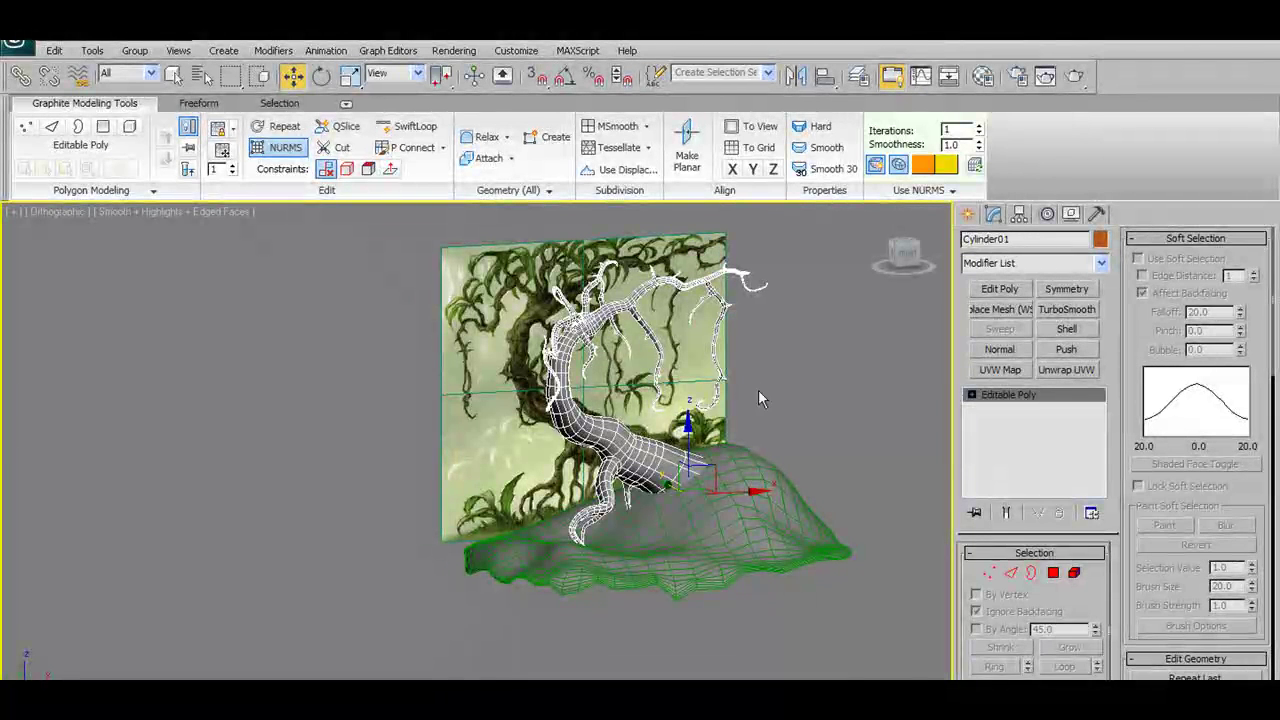
pyautogui.moveTo(758, 391); pyautogui.dragTo(726, 407, button='middle')
# - Hide the reference painting plane and turn off edged faces in the viewport
pyautogui.click(435, 279)
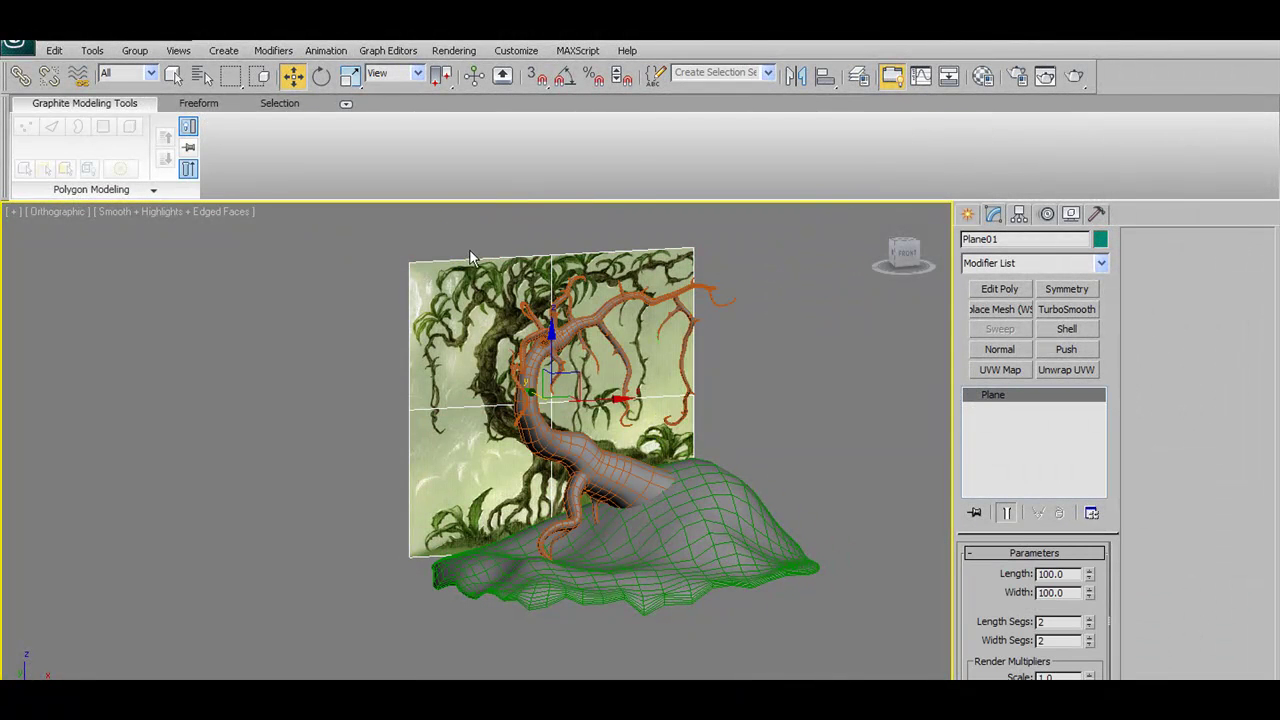
pyautogui.rightClick(478, 266)
pyautogui.click(505, 208)
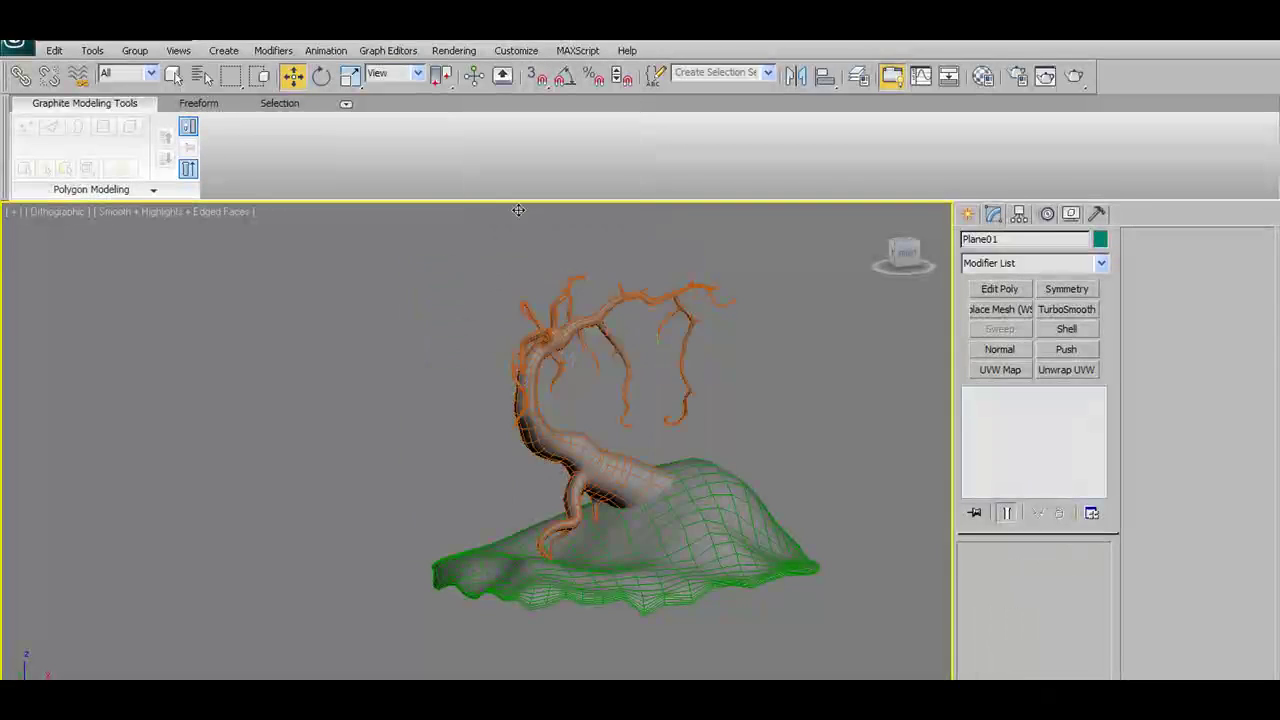
pyautogui.moveTo(580, 443); pyautogui.dragTo(441, 475, button='middle')
pyautogui.moveTo(626, 430)
pyautogui.keyDown('alt'); pyautogui.mouseDown(button='middle')
pyautogui.moveTo(611, 447)
pyautogui.moveTo(611, 413)
pyautogui.moveTo(605, 438)
pyautogui.mouseUp(button='middle'); pyautogui.keyUp('alt')
pyautogui.press('F4')
# - Examine the smoothed grey tree and hill up close and as a whole
pyautogui.click(468, 476)
pyautogui.keyDown('alt'); pyautogui.moveTo(714, 509); pyautogui.dragTo(680, 448, button='middle'); pyautogui.keyUp('alt')
pyautogui.scroll(4, 608, 490)
pyautogui.moveTo(596, 414); pyautogui.dragTo(571, 437, button='middle')
pyautogui.scroll(-2, 614, 445)
pyautogui.scroll(-2, 588, 418)
pyautogui.scroll(2, 598, 445)
pyautogui.scroll(-4, 598, 446)
pyautogui.scroll(4, 629, 436)
pyautogui.scroll(-3, 583, 443)
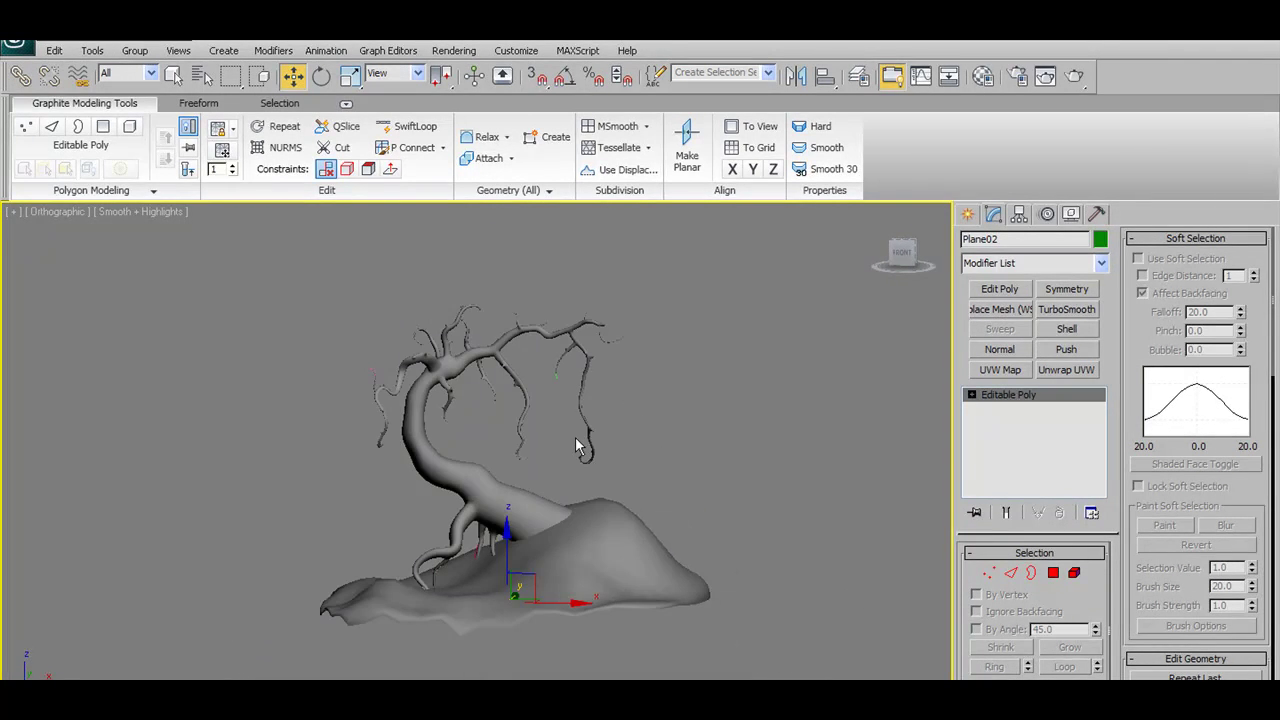